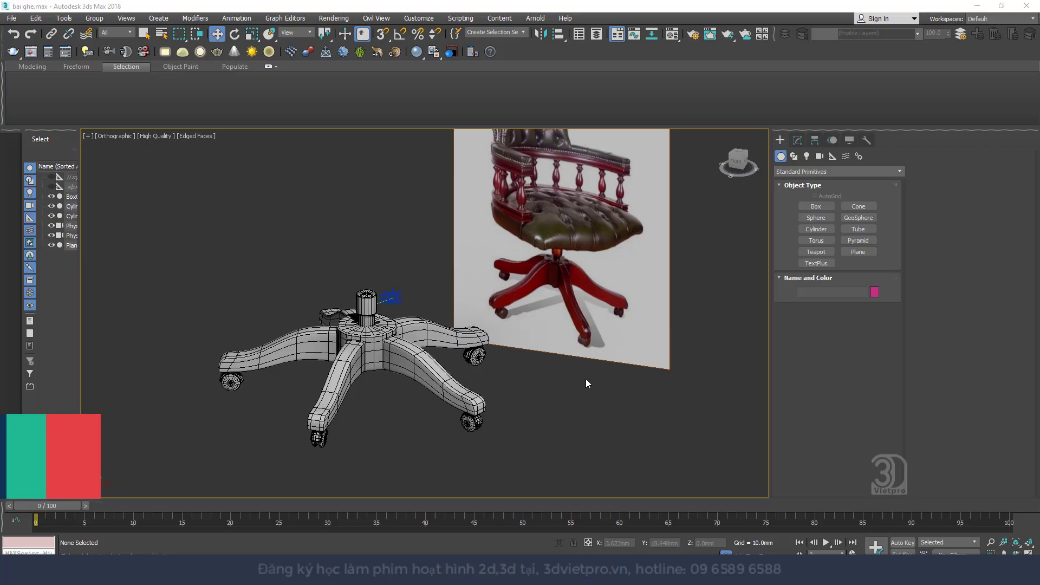
# - Hide the camera object using Hide Selection
pyautogui.click(581, 304)
pyautogui.scroll(-3, 563, 303)
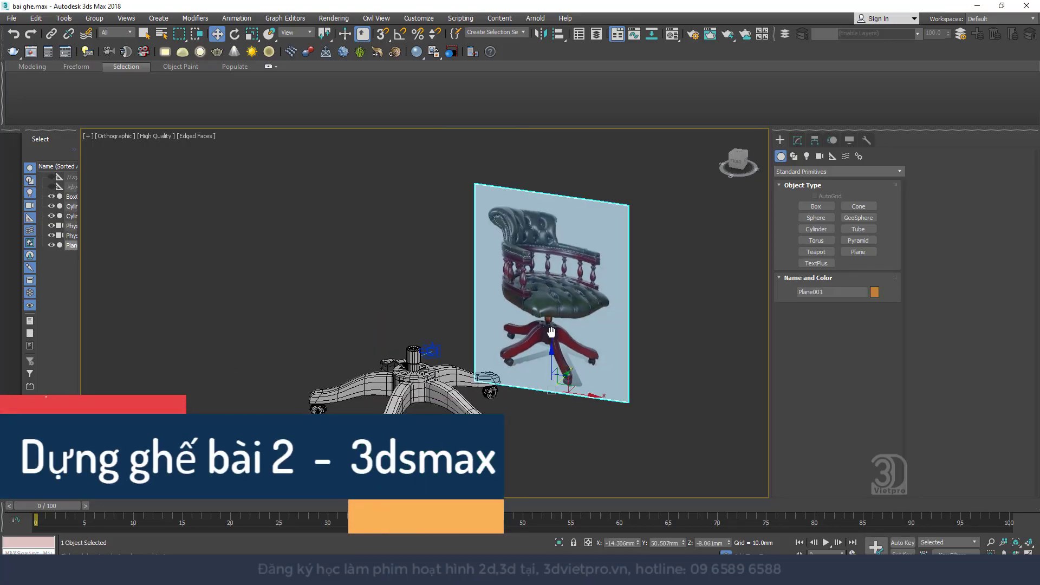
pyautogui.moveTo(555, 287); pyautogui.dragTo(551, 317, button='middle')
pyautogui.click(428, 347)
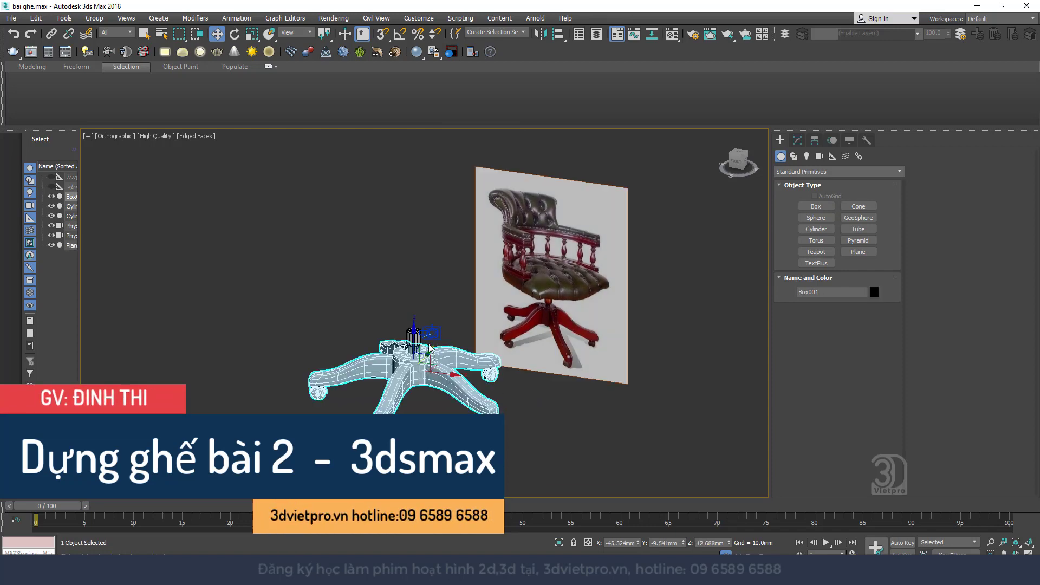
pyautogui.scroll(3, 428, 347)
pyautogui.rightClick(441, 309)
pyautogui.click(536, 291)
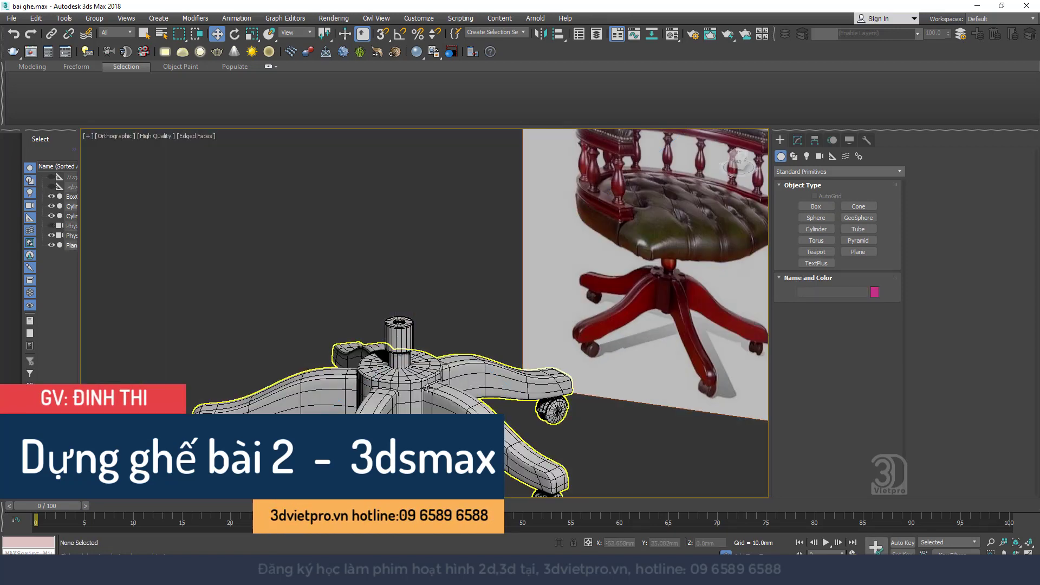
# - Switch to Front view and pan and zoom to study the reference image's tufted seat
pyautogui.scroll(-2, 642, 315)
pyautogui.keyDown('alt'); pyautogui.moveTo(642, 315); pyautogui.dragTo(616, 292, button='middle'); pyautogui.keyUp('alt')
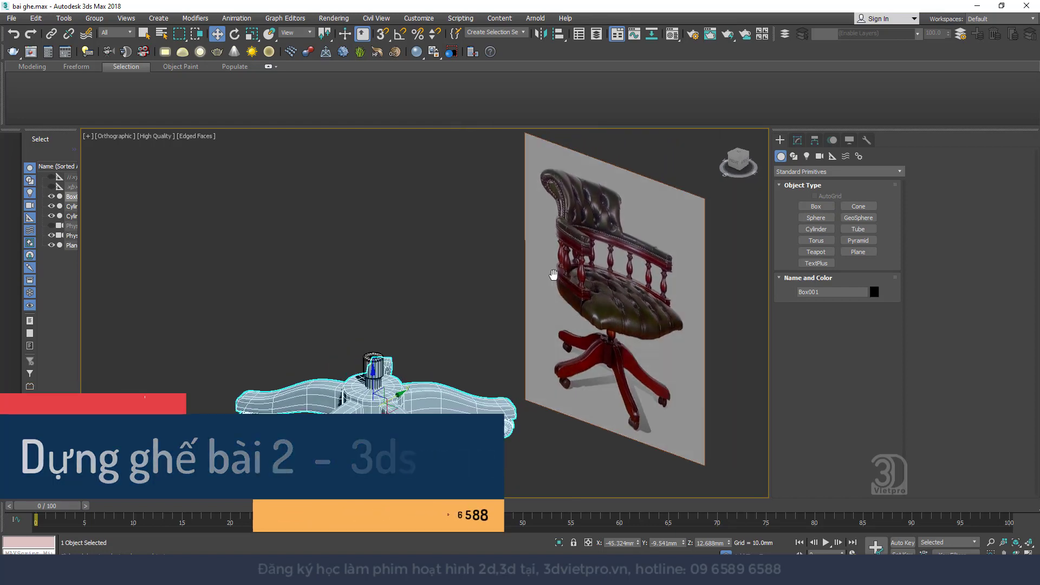
pyautogui.press('f')
pyautogui.click(533, 270)
pyautogui.scroll(4, 533, 271)
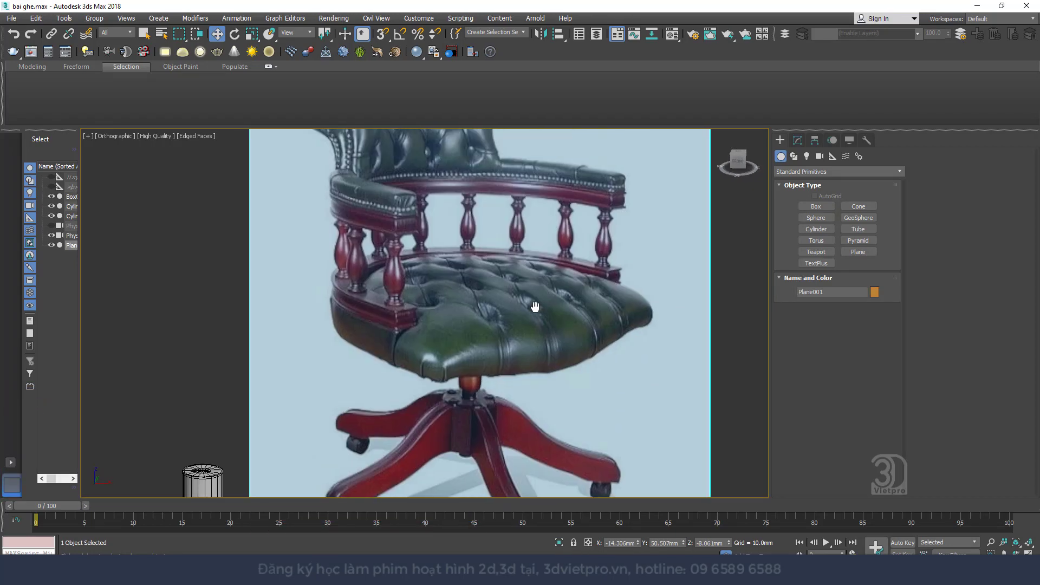
pyautogui.moveTo(534, 284); pyautogui.dragTo(547, 329, button='middle')
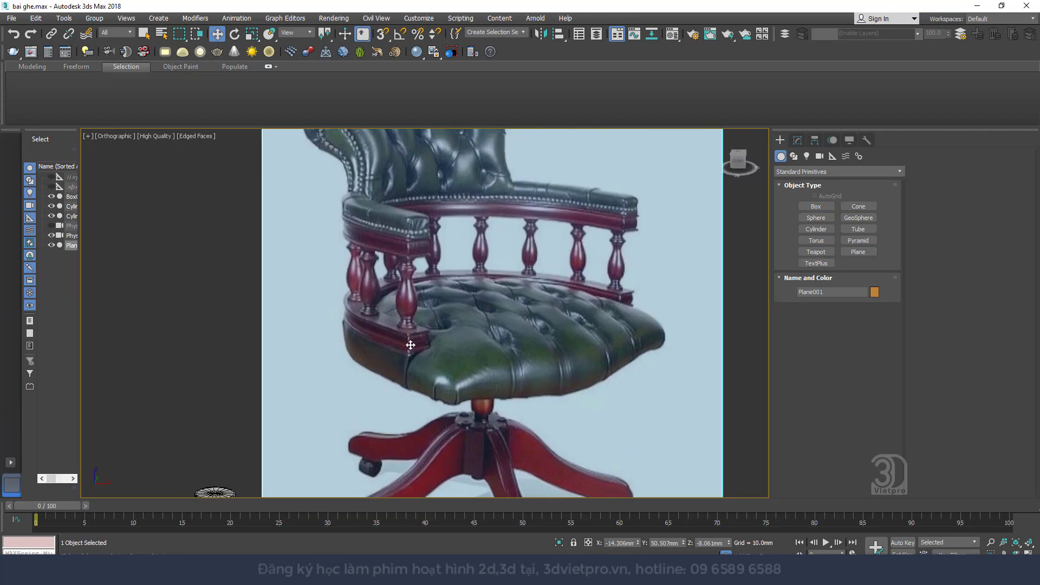
pyautogui.scroll(4, 413, 337)
pyautogui.scroll(-2, 460, 291)
pyautogui.scroll(1, 643, 251)
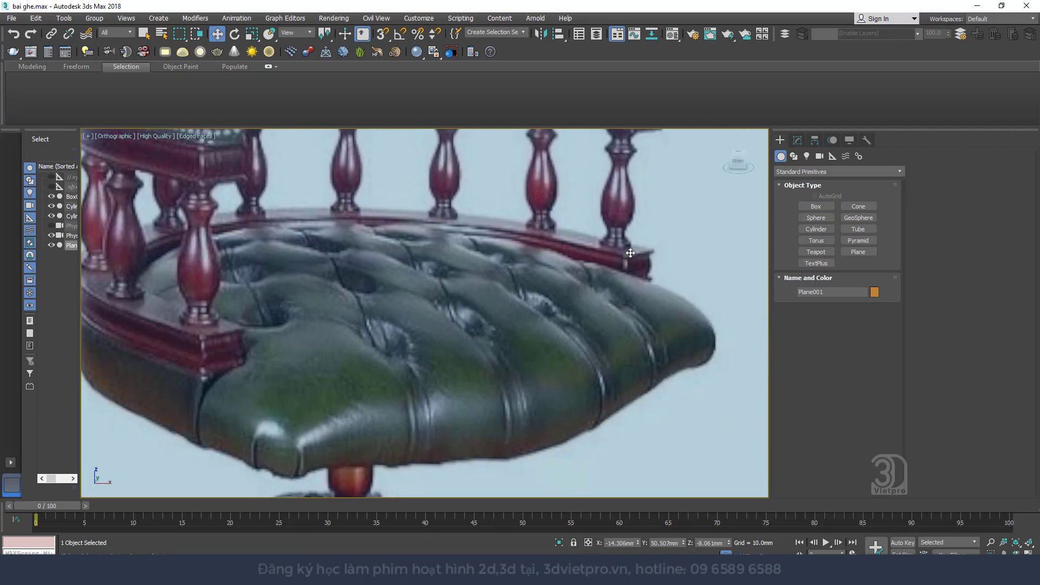
pyautogui.scroll(-1, 336, 299)
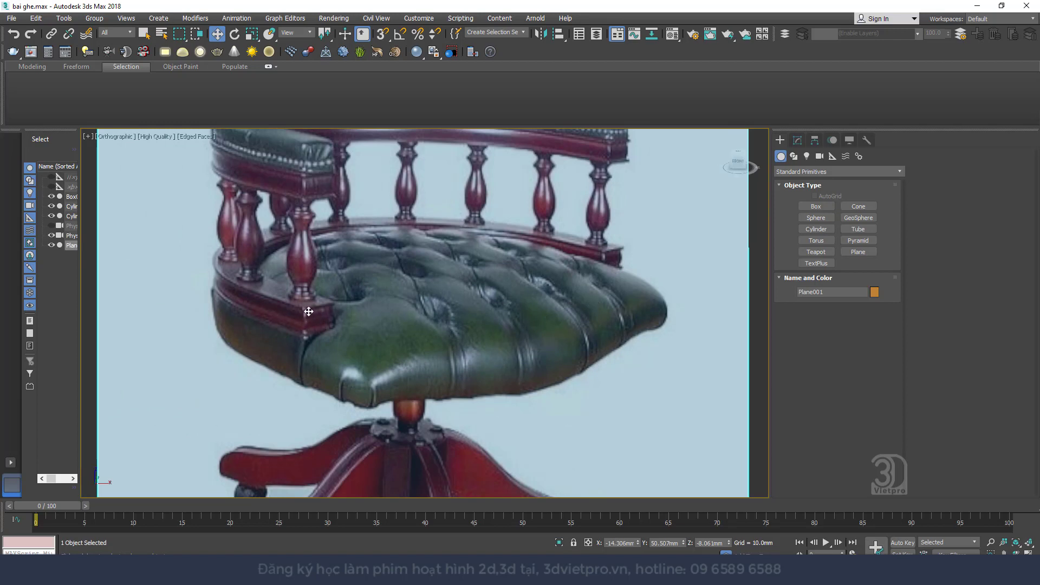
pyautogui.moveTo(308, 312); pyautogui.dragTo(557, 306, button='middle')
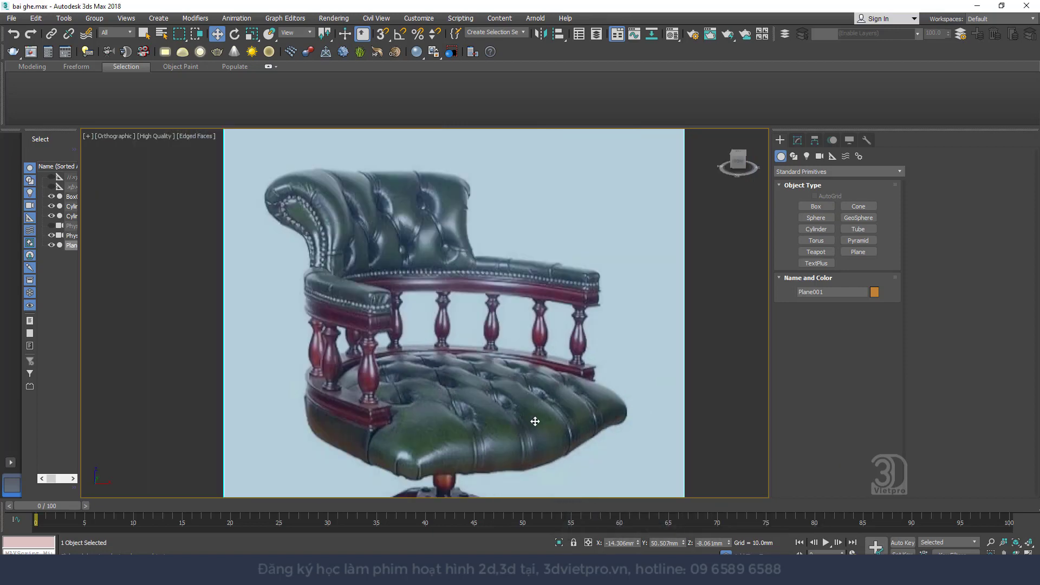
pyautogui.scroll(-3, 535, 421)
pyautogui.moveTo(531, 372)
pyautogui.keyDown('alt'); pyautogui.mouseDown(button='middle')
pyautogui.moveTo(482, 383)
pyautogui.moveTo(536, 373)
pyautogui.mouseUp(button='middle'); pyautogui.keyUp('alt')
pyautogui.scroll(3, 504, 385)
pyautogui.scroll(2, 504, 379)
pyautogui.scroll(2, 507, 364)
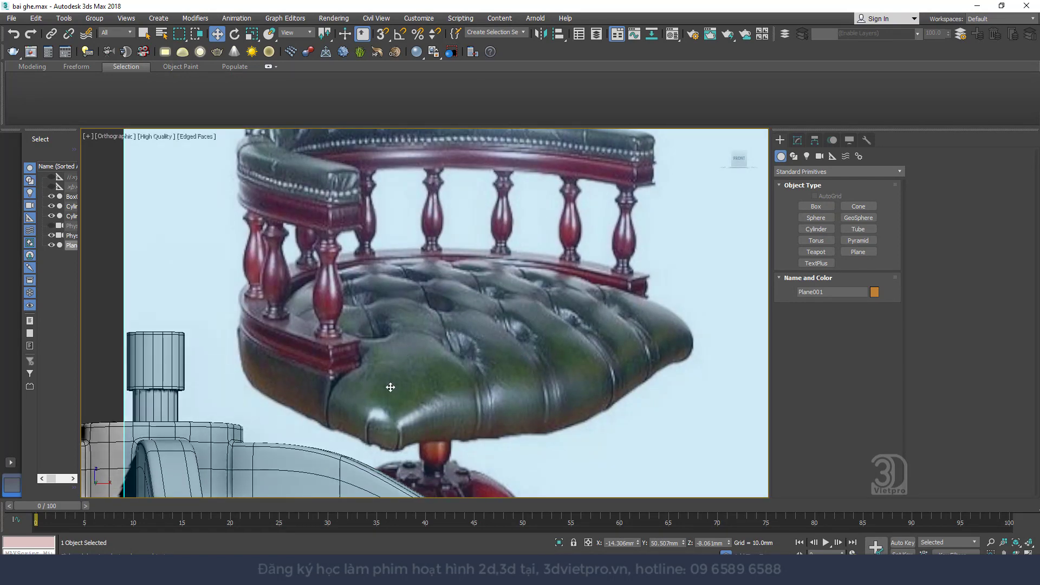
pyautogui.scroll(-2, 449, 324)
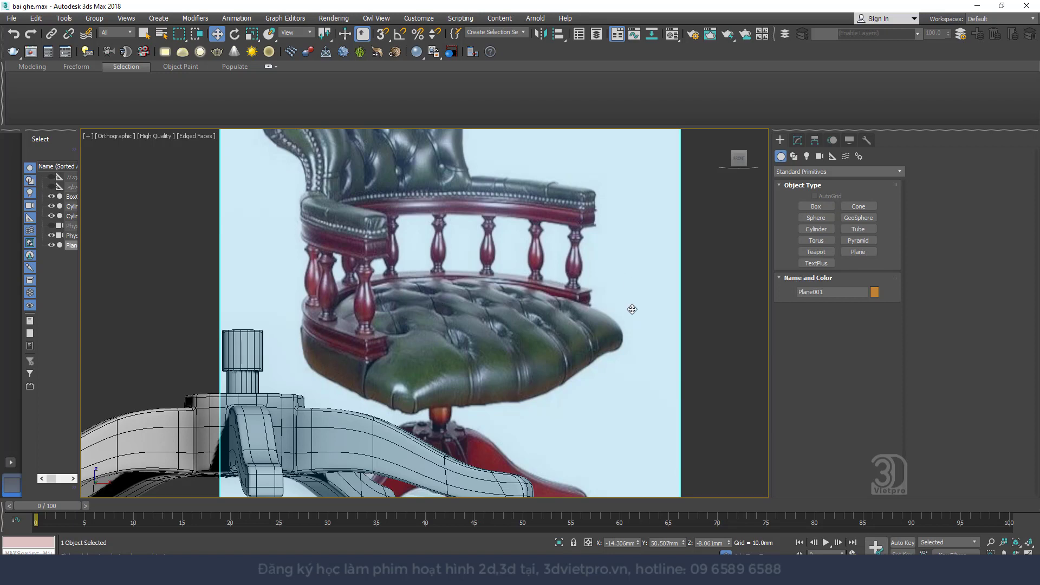
pyautogui.scroll(-3, 540, 343)
pyautogui.scroll(-2, 520, 374)
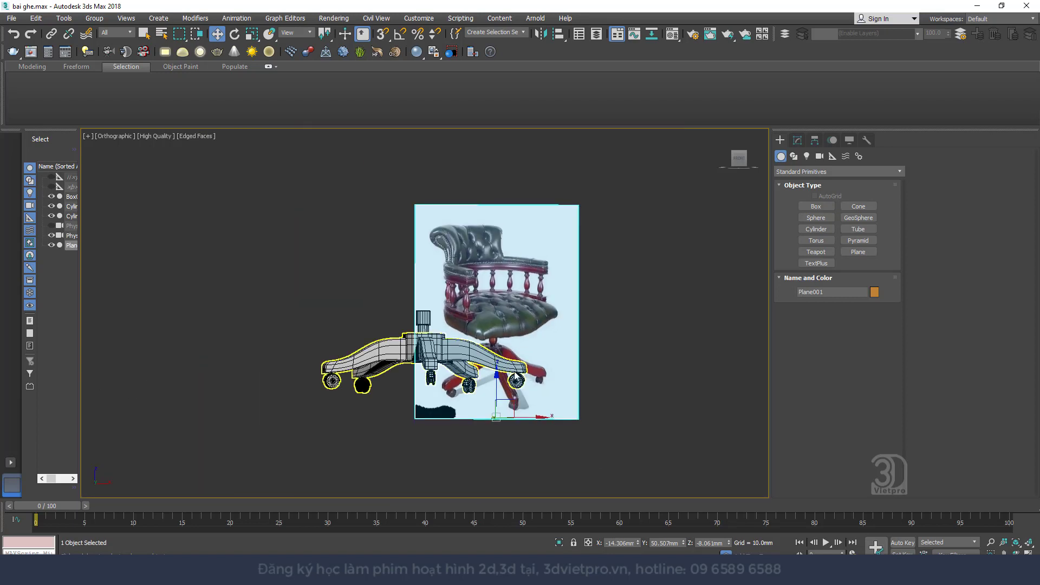
# - Switch to Top view and frame the chair base
pyautogui.press('t')
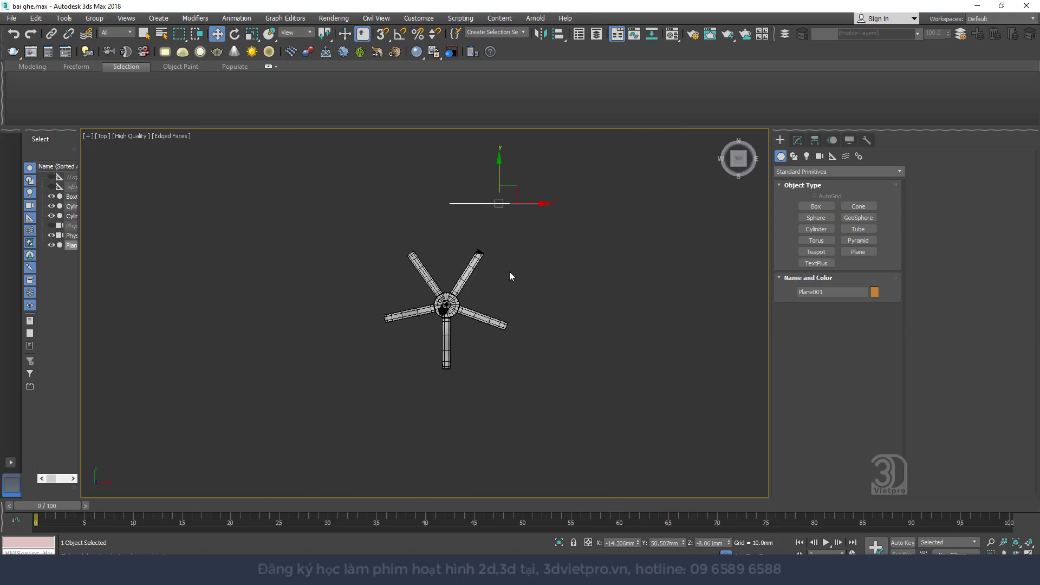
pyautogui.scroll(2, 560, 343)
pyautogui.moveTo(560, 342); pyautogui.dragTo(401, 331, button='middle')
pyautogui.scroll(2, 564, 348)
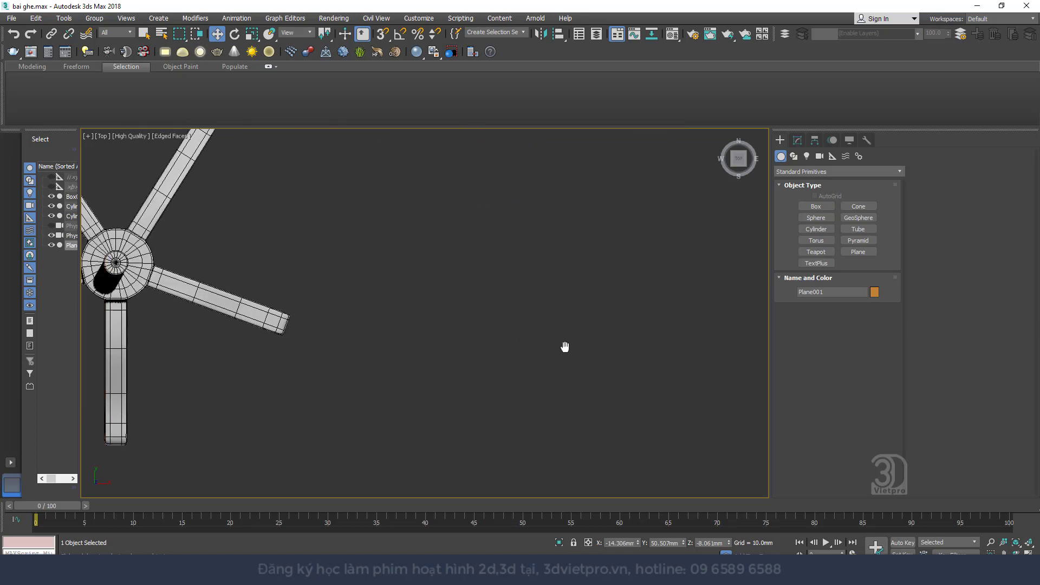
pyautogui.scroll(1, 579, 350)
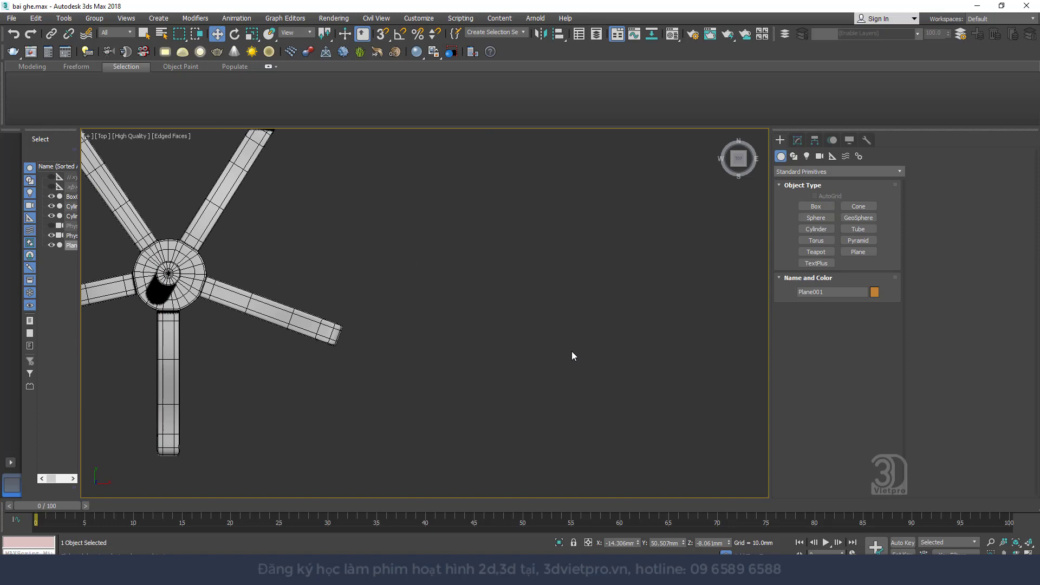
# - Create a 31.315 mm cube, Box002, beside the base and show its Modify parameters
pyautogui.click(831, 207)
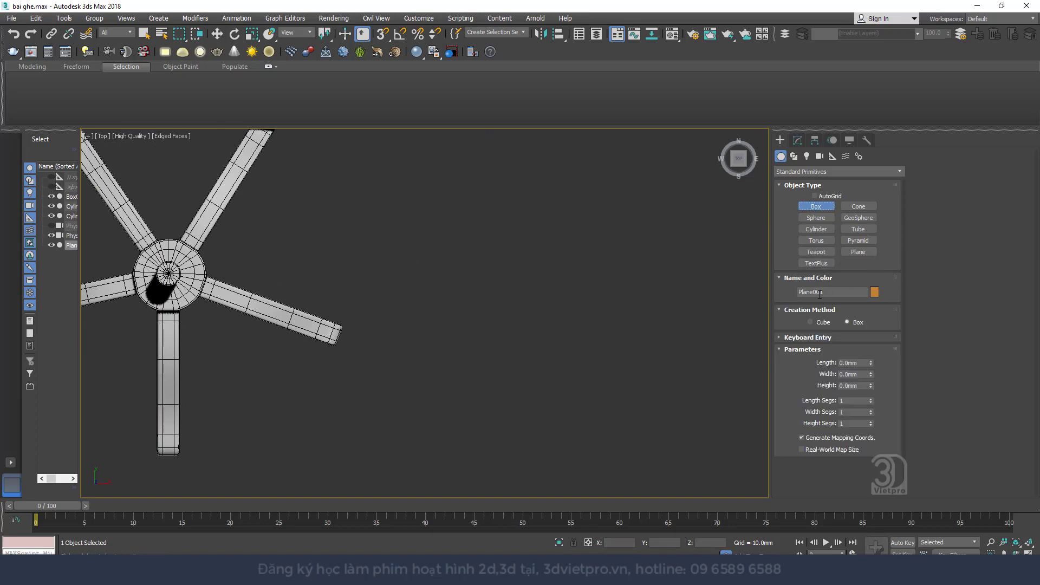
pyautogui.click(823, 325)
pyautogui.moveTo(480, 295); pyautogui.dragTo(547, 347)
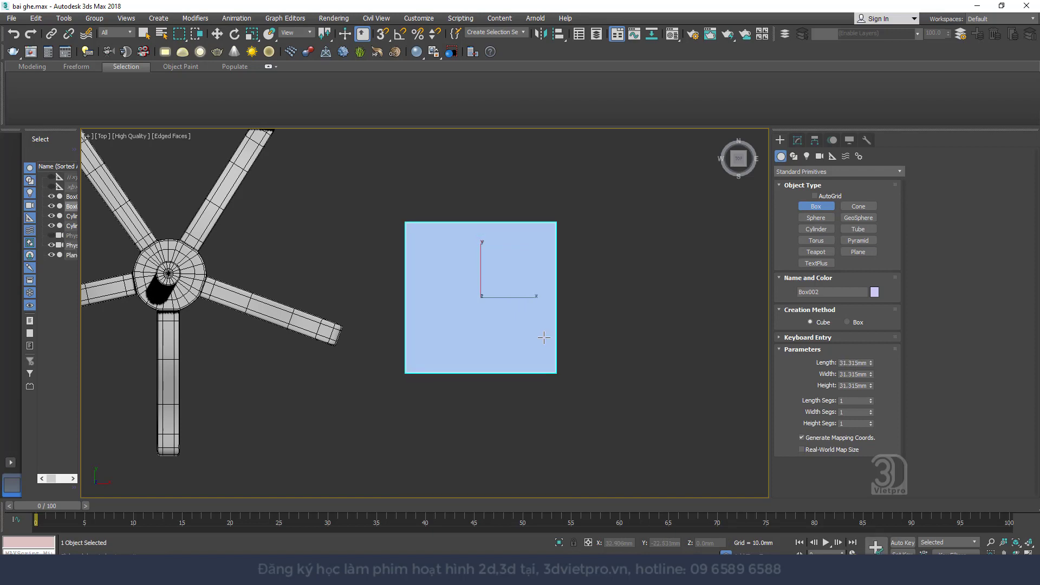
pyautogui.press('w')
pyautogui.scroll(-3, 487, 336)
pyautogui.moveTo(505, 333); pyautogui.dragTo(499, 337, button='middle')
pyautogui.click(796, 140)
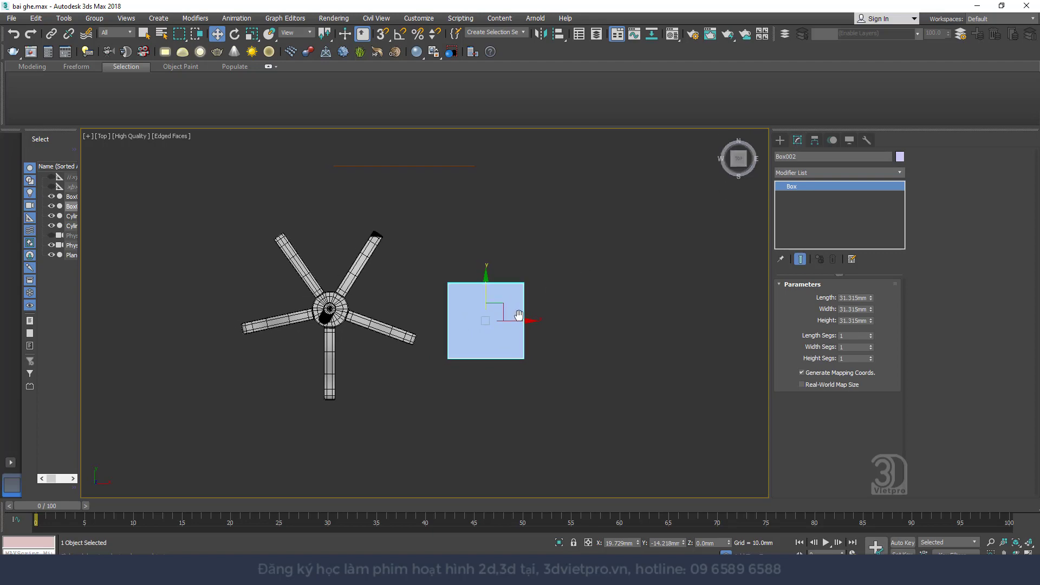
pyautogui.moveTo(519, 313)
pyautogui.keyDown('alt'); pyautogui.mouseDown(button='middle')
pyautogui.moveTo(527, 236)
pyautogui.moveTo(548, 227)
pyautogui.mouseUp(button='middle'); pyautogui.keyUp('alt')
# - Scale the cube flat along Z into a slab
pyautogui.rightClick(522, 277)
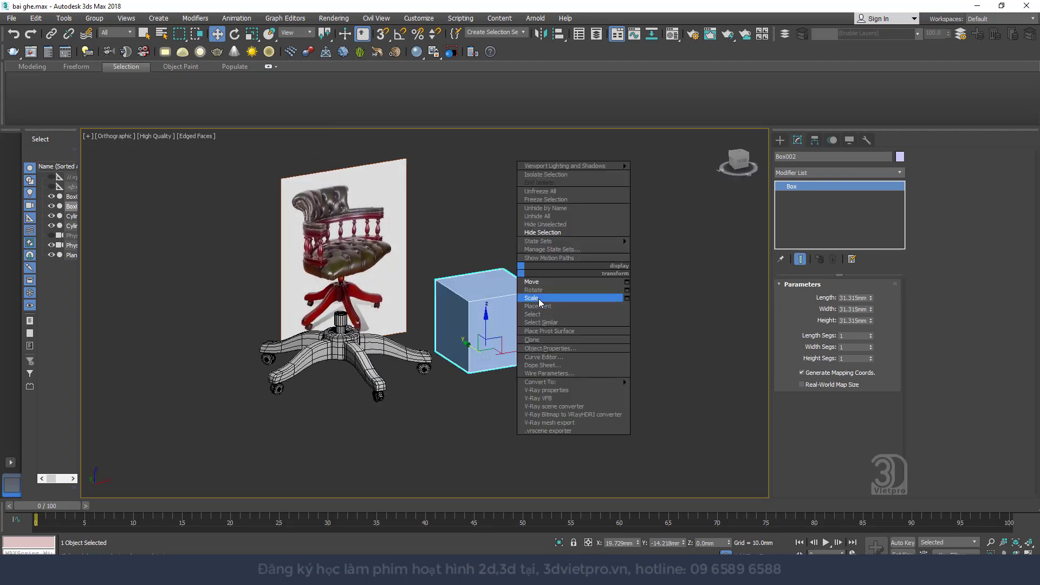
pyautogui.click(531, 297)
pyautogui.moveTo(487, 325); pyautogui.dragTo(503, 410)
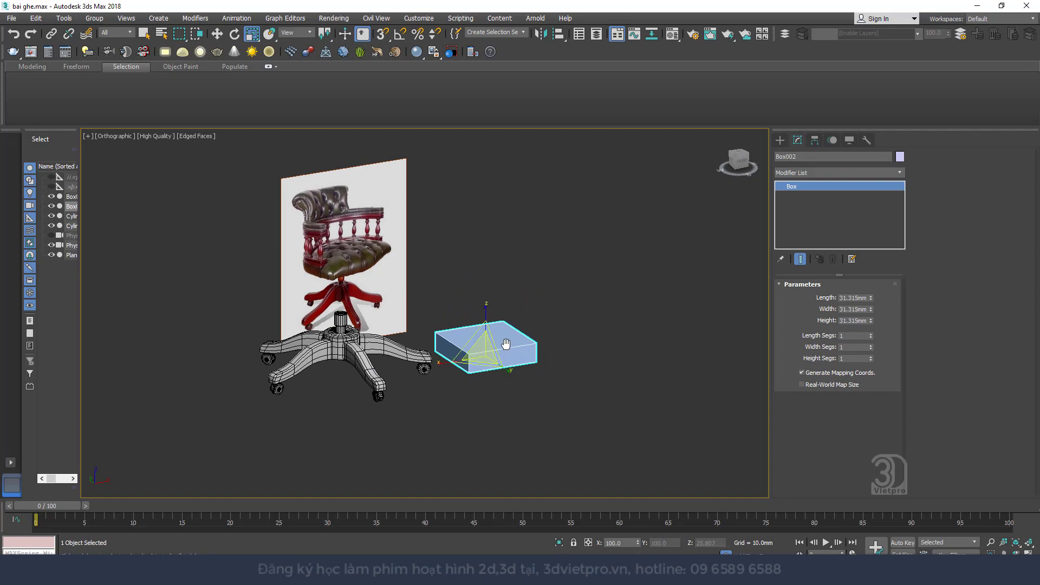
pyautogui.scroll(3, 503, 360)
pyautogui.rightClick(519, 326)
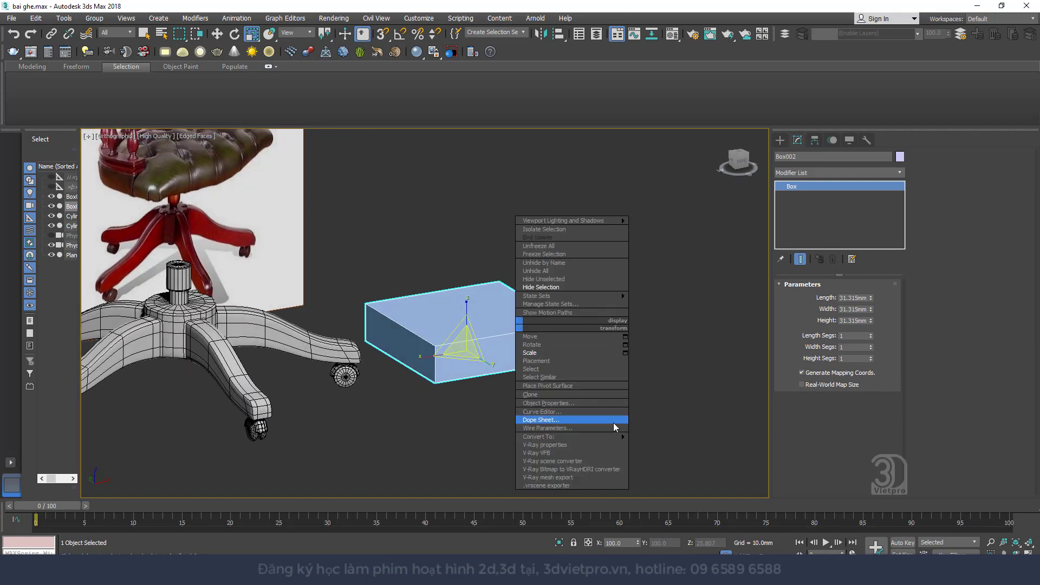
pyautogui.moveTo(552, 437)
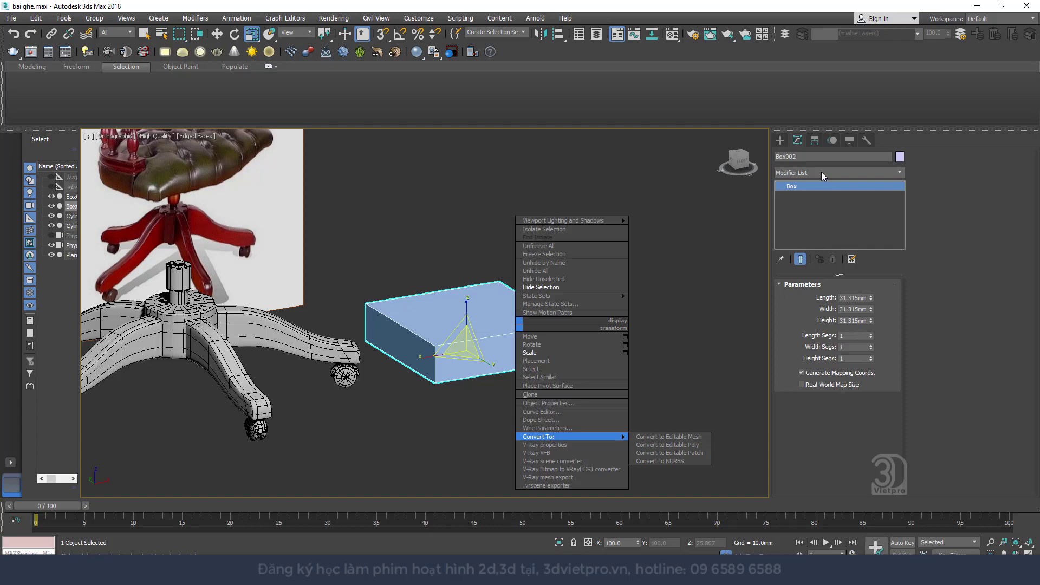
pyautogui.click(821, 171)
# - Apply a TurboSmooth modifier to the slab
pyautogui.click(821, 171)
pyautogui.write('t')
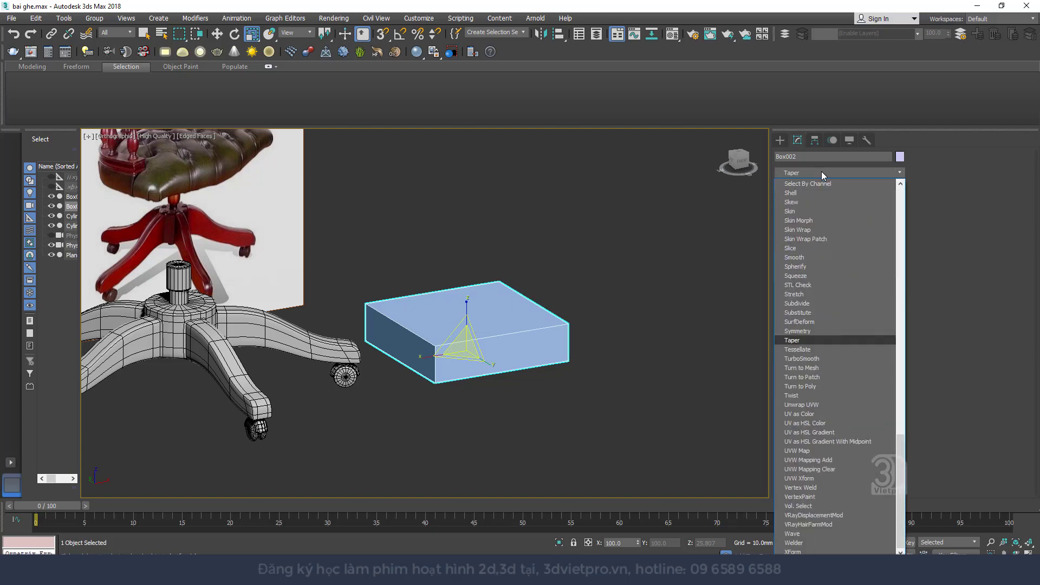
pyautogui.click(810, 358)
pyautogui.scroll(-3, 482, 320)
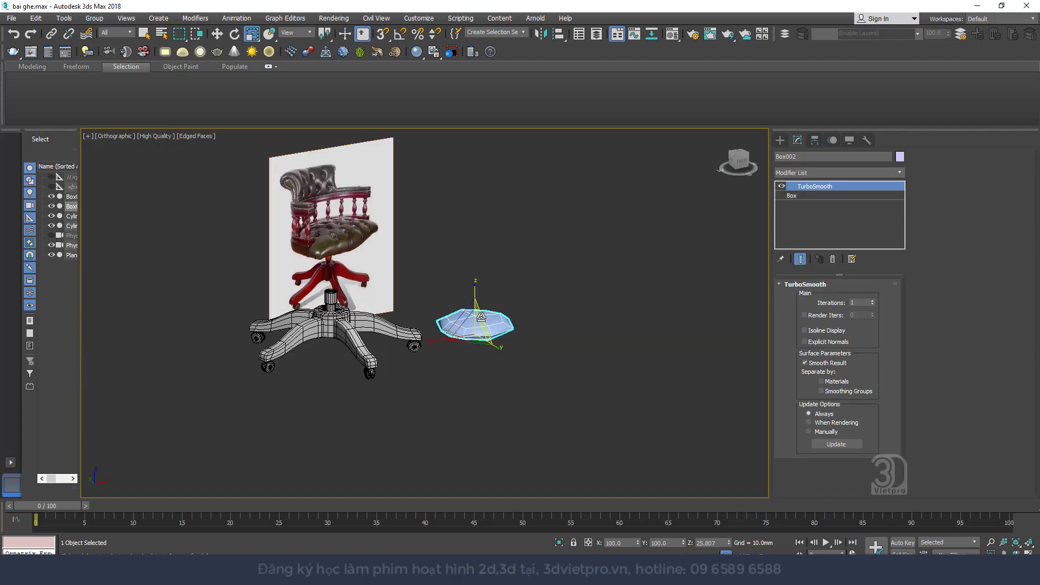
pyautogui.moveTo(480, 315)
pyautogui.keyDown('alt'); pyautogui.mouseDown(button='middle')
pyautogui.moveTo(448, 367)
pyautogui.moveTo(456, 350)
pyautogui.mouseUp(button='middle'); pyautogui.keyUp('alt')
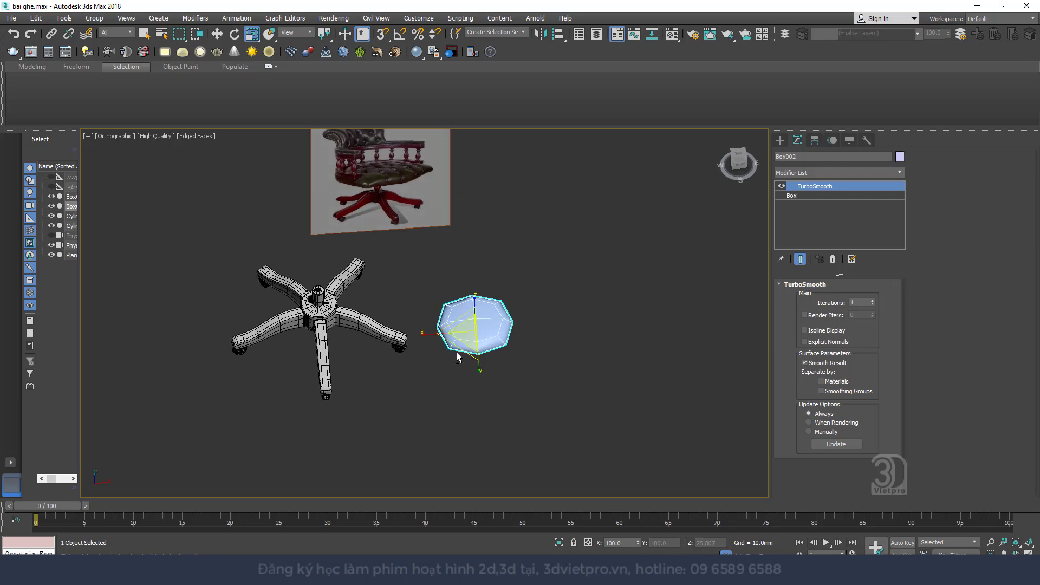
# - Try TurboSmooth at 2 iterations, compare it off and on, then set Iterations to 1
pyautogui.click(873, 301)
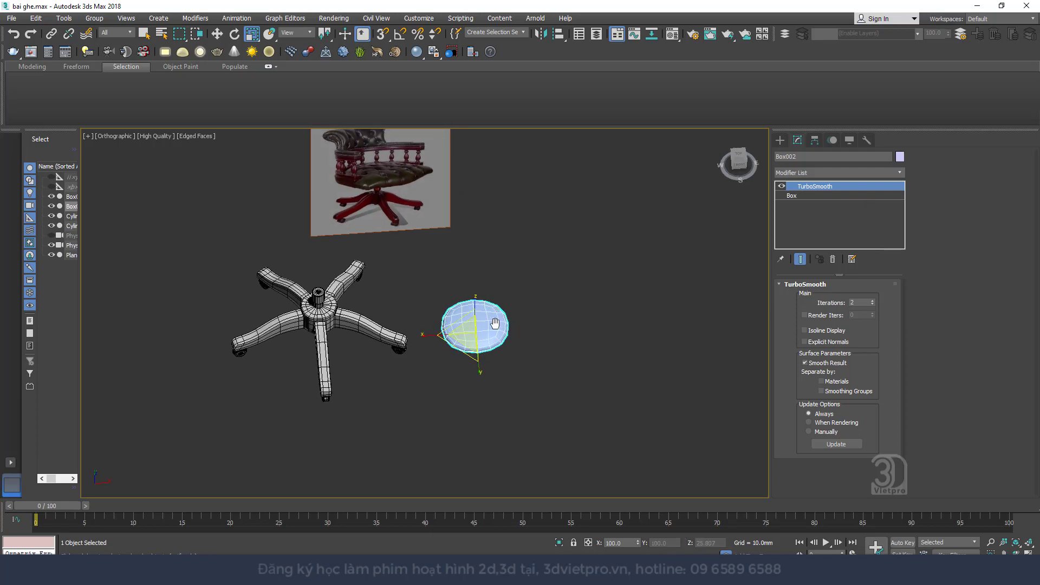
pyautogui.moveTo(497, 312)
pyautogui.keyDown('alt'); pyautogui.mouseDown(button='middle')
pyautogui.moveTo(480, 371)
pyautogui.moveTo(497, 311)
pyautogui.mouseUp(button='middle'); pyautogui.keyUp('alt')
pyautogui.scroll(5, 491, 320)
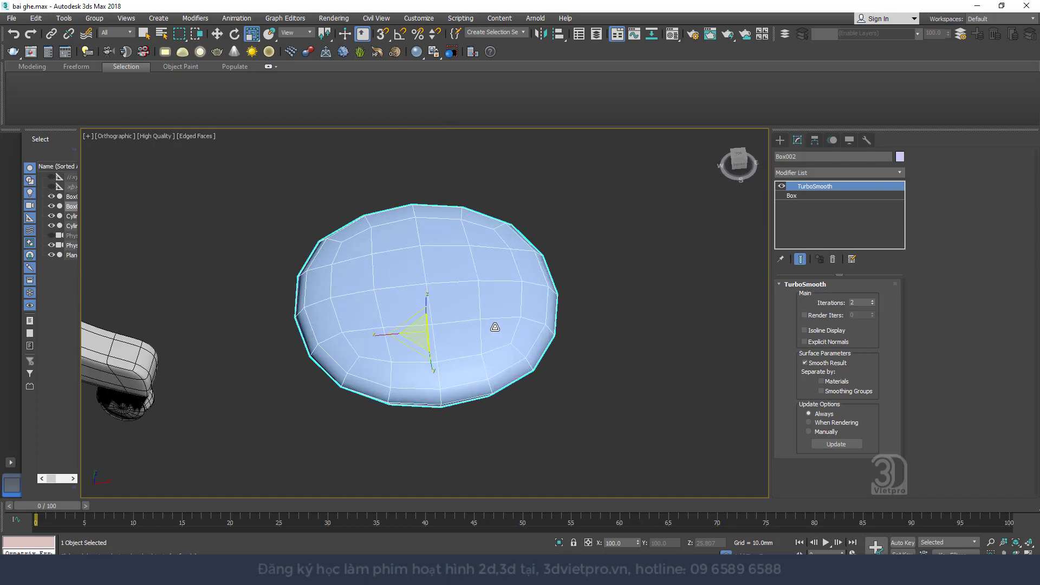
pyautogui.scroll(-4, 491, 320)
pyautogui.scroll(2, 477, 325)
pyautogui.moveTo(419, 223)
pyautogui.mouseDown(button='middle')
pyautogui.moveTo(461, 376)
pyautogui.moveTo(553, 374)
pyautogui.mouseUp(button='middle')
pyautogui.scroll(3, 553, 374)
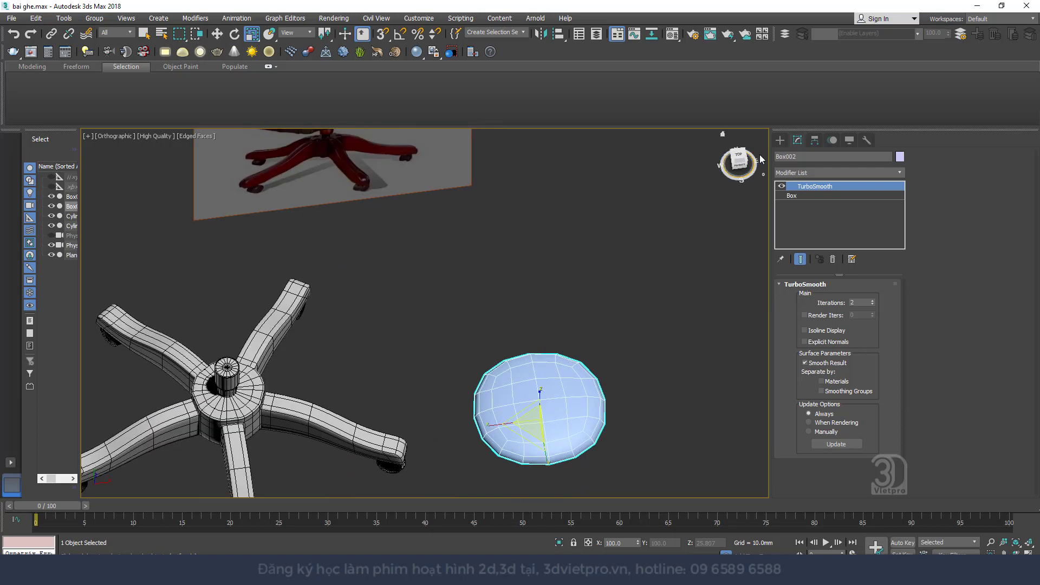
pyautogui.click(781, 186)
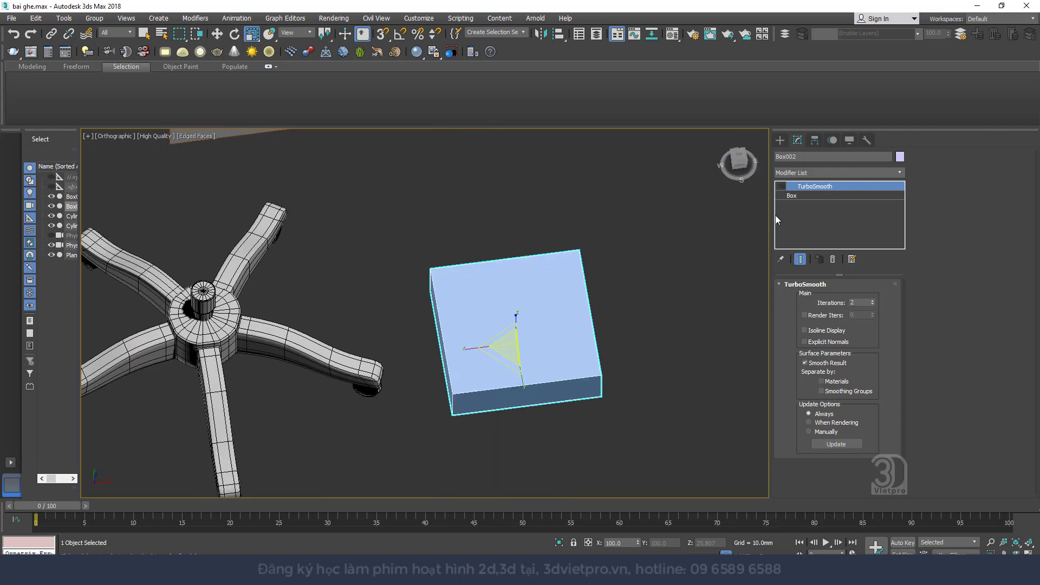
pyautogui.click(781, 186)
pyautogui.click(872, 304)
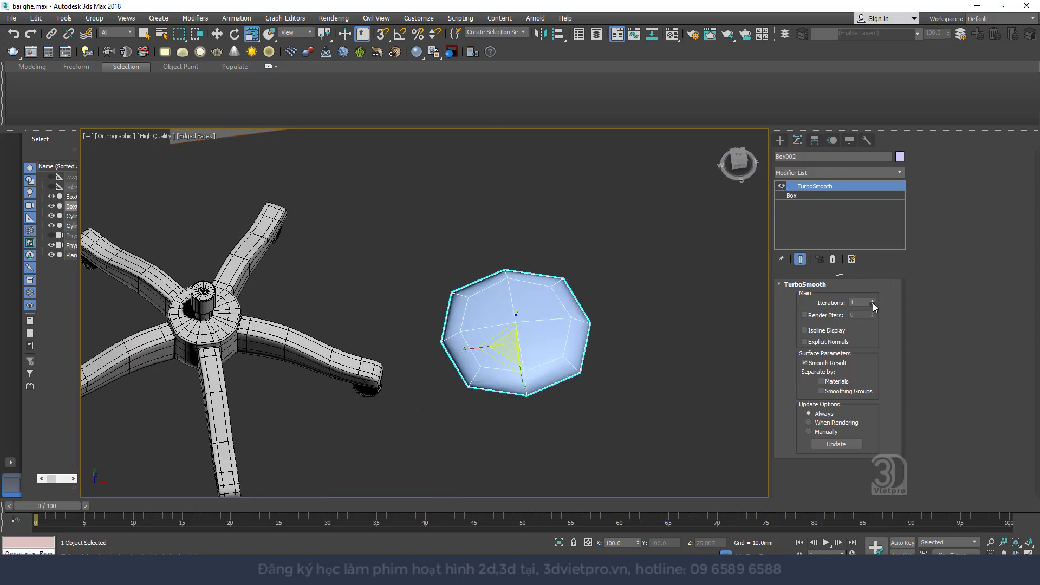
# - Convert the box to Editable Poly and frame it in Top view
pyautogui.rightClick(579, 337)
pyautogui.moveTo(617, 447)
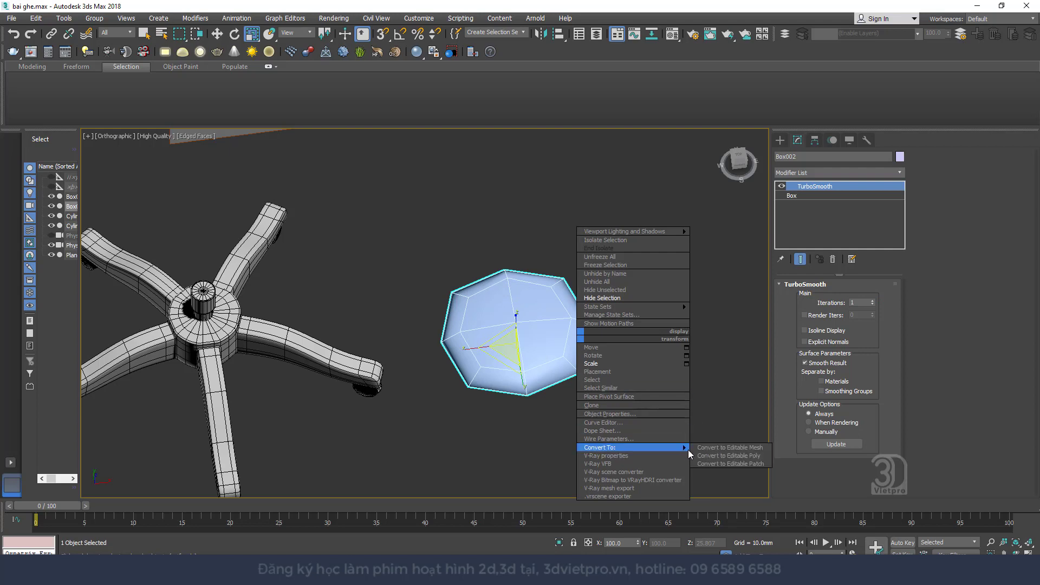
pyautogui.click(730, 454)
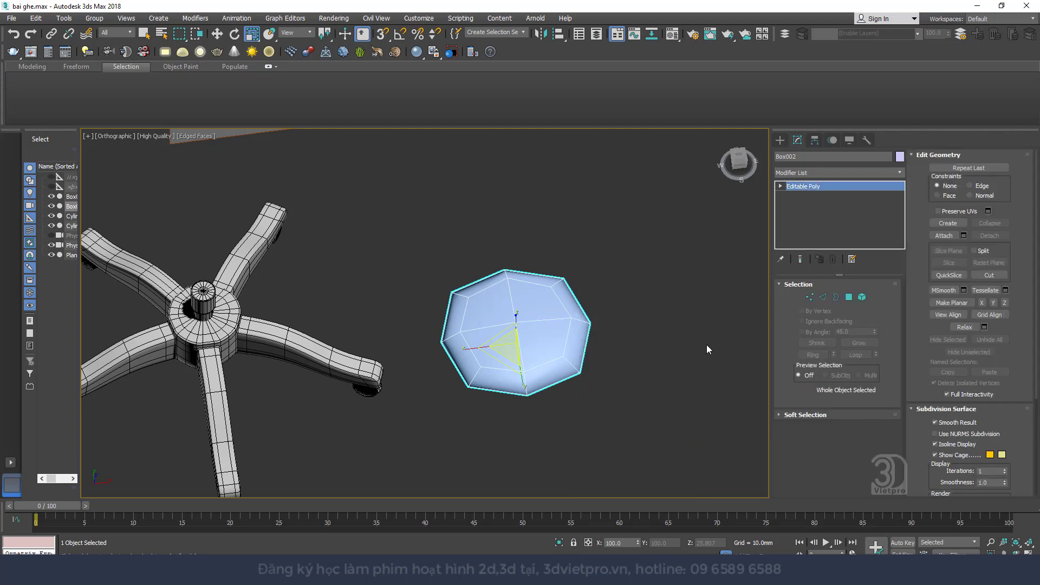
pyautogui.press('z')
pyautogui.press('t')
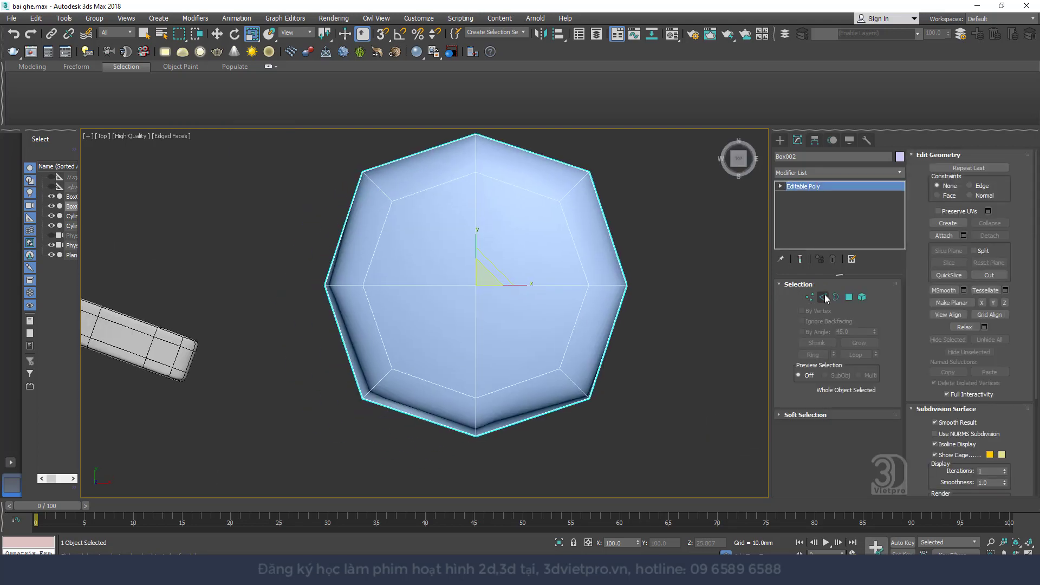
# - Connect the selected edges with a new edge loop slid to -34
pyautogui.click(822, 297)
pyautogui.rightClick(660, 336)
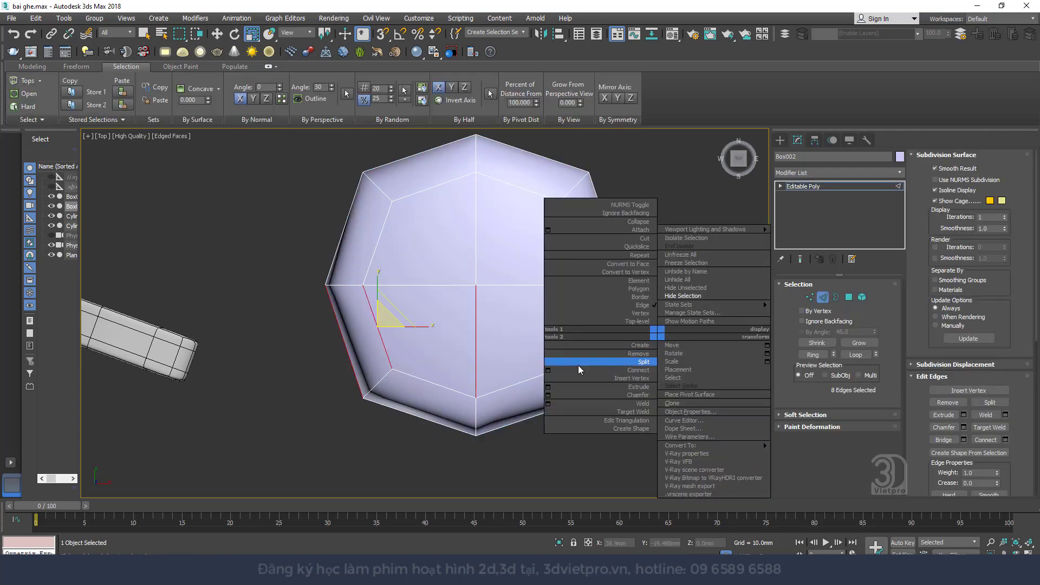
pyautogui.click(548, 371)
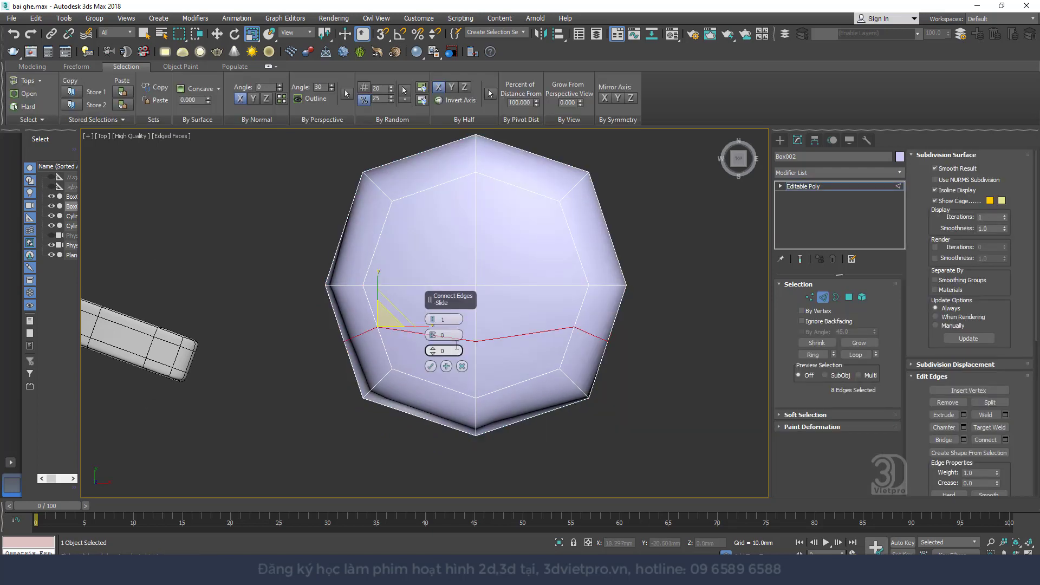
pyautogui.moveTo(431, 351); pyautogui.dragTo(441, 396)
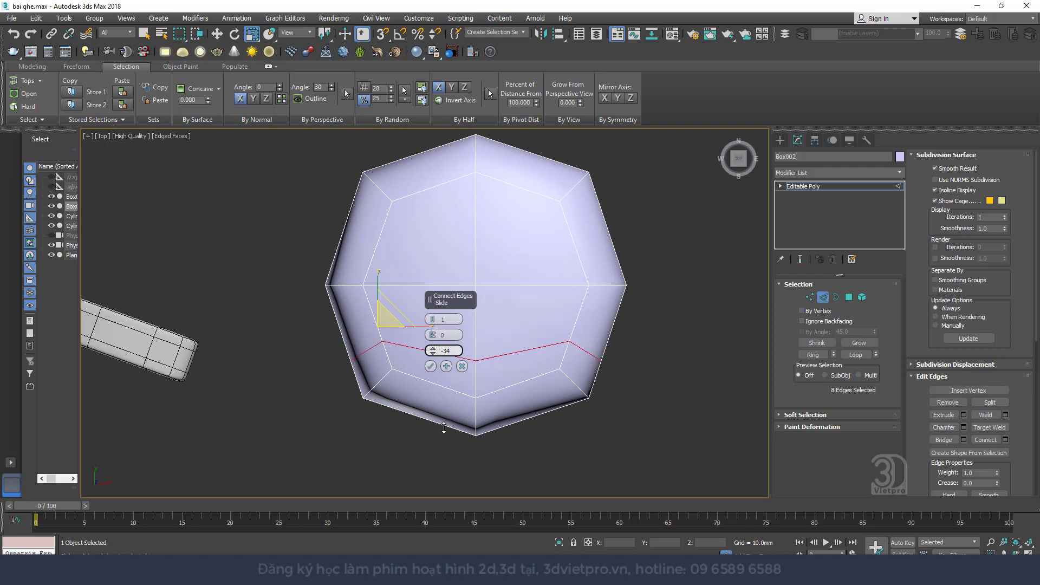
pyautogui.click(430, 366)
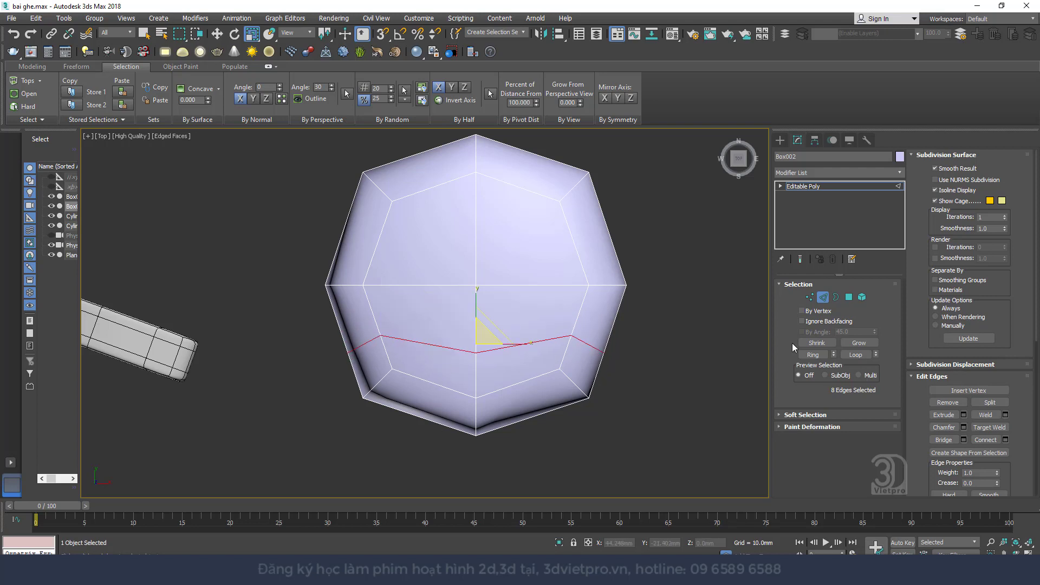
pyautogui.click(824, 301)
# - Add TurboSmooth to the seat and recentre it in Top view
pyautogui.click(826, 172)
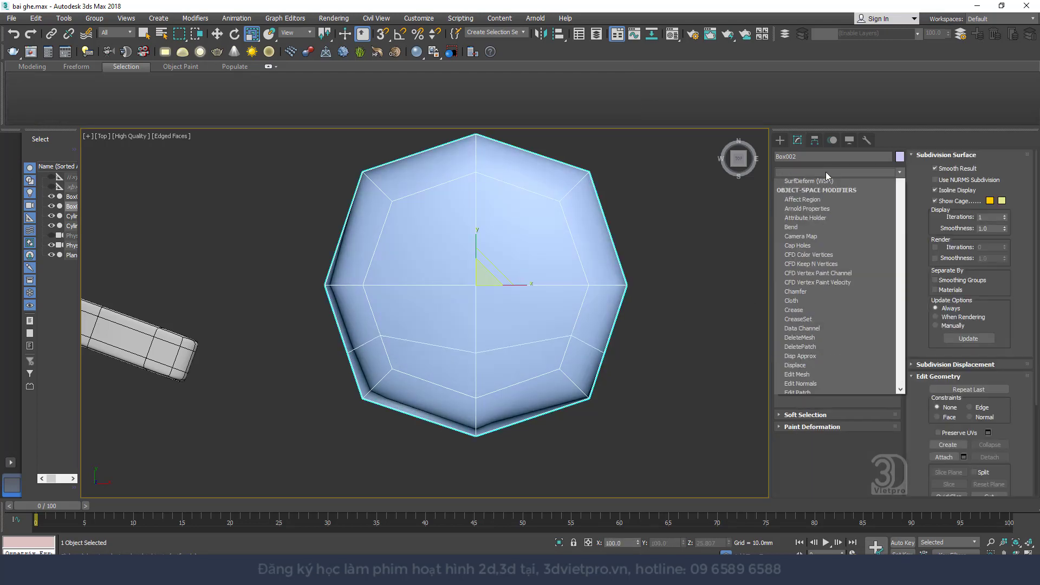
pyautogui.press('t')
pyautogui.press('t')
pyautogui.press('t')
pyautogui.press('Return')
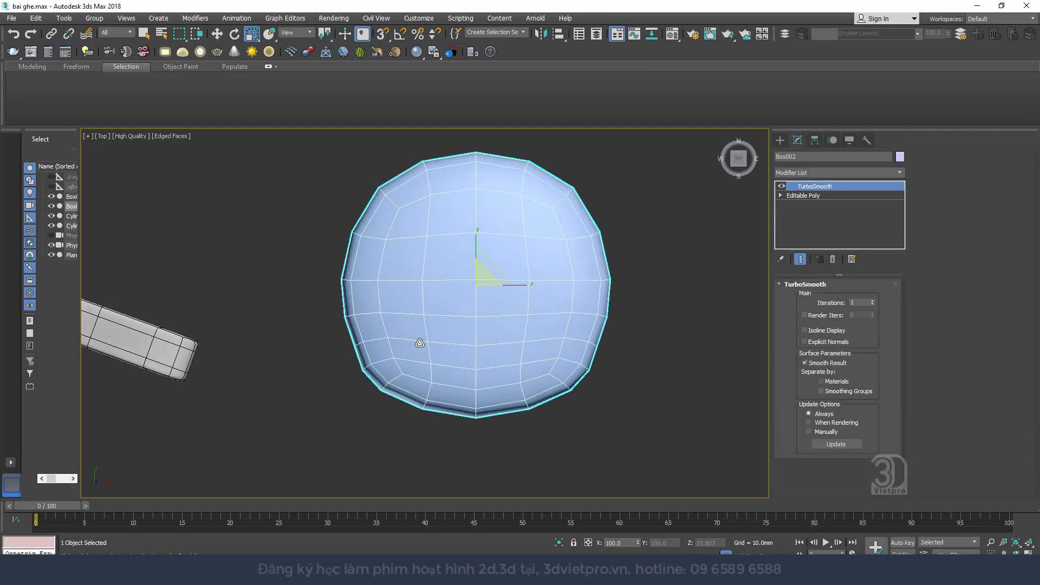
pyautogui.keyDown('alt'); pyautogui.moveTo(419, 342); pyautogui.dragTo(484, 280, button='middle'); pyautogui.keyUp('alt')
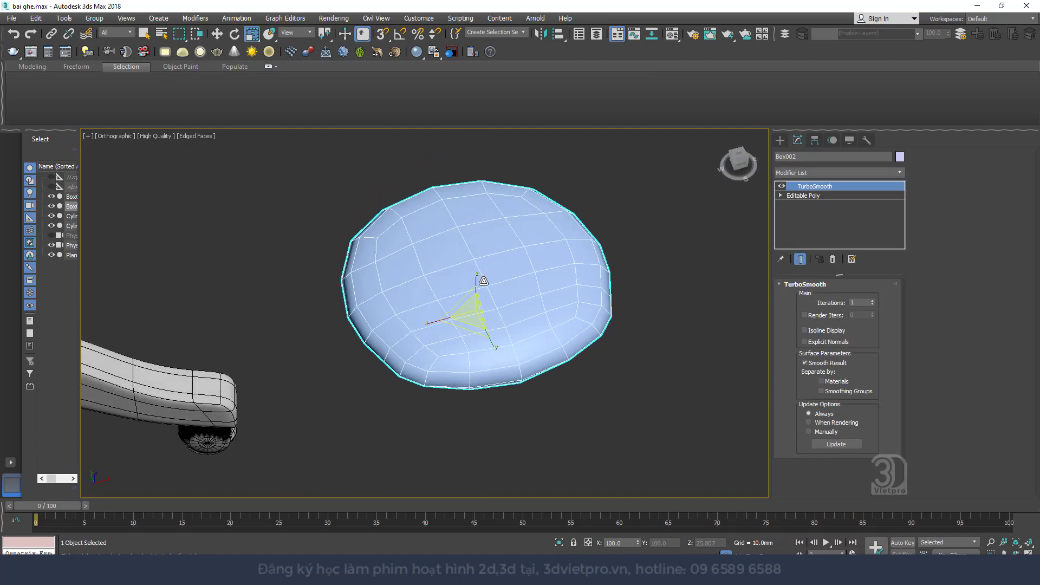
pyautogui.press('t')
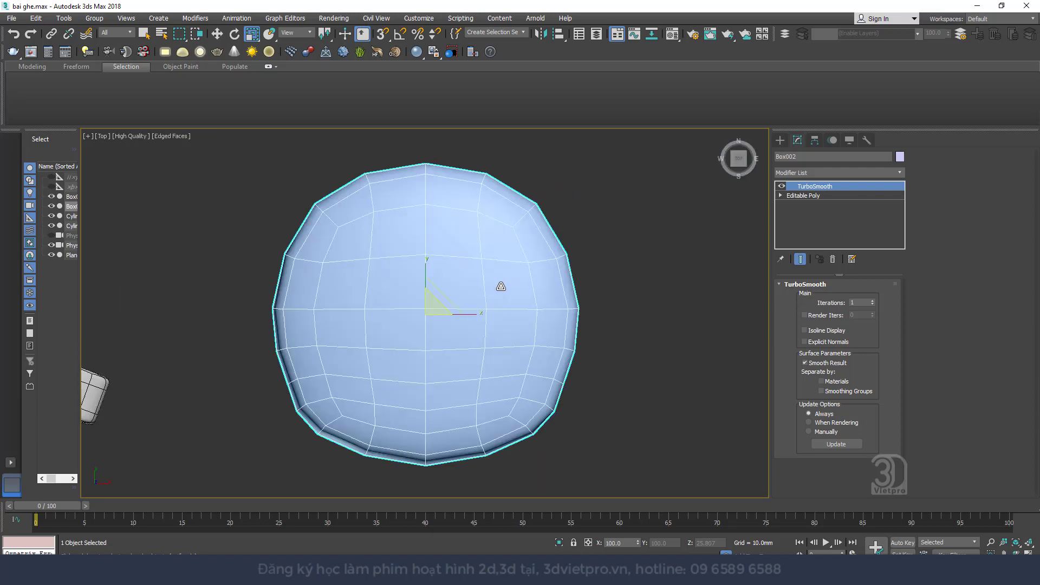
pyautogui.moveTo(494, 291); pyautogui.dragTo(528, 267, button='middle')
# - With TurboSmooth off, scale the lower vertex rows flatter and wider
pyautogui.click(783, 187)
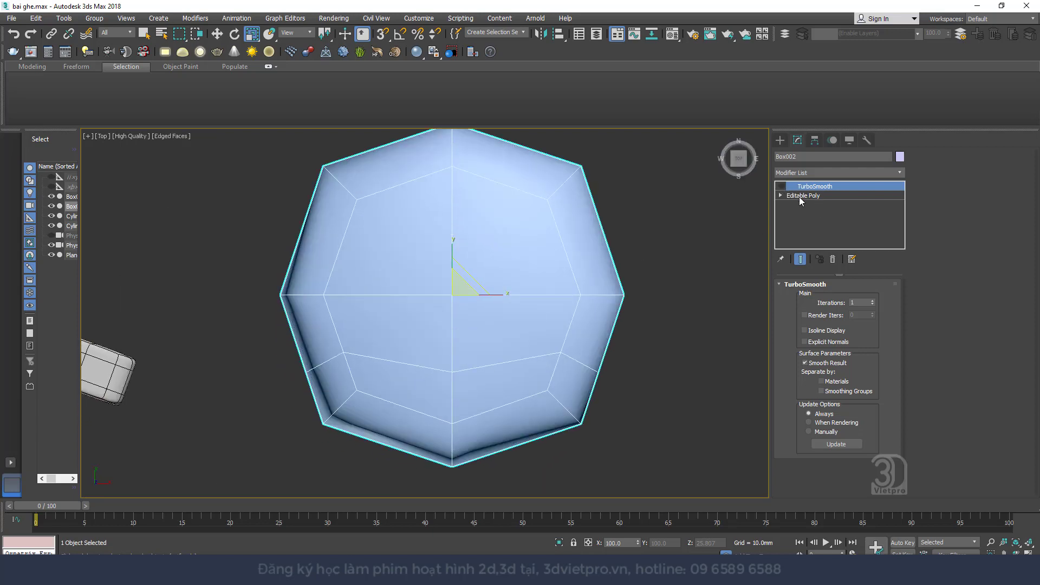
pyautogui.scroll(-5, 652, 313)
pyautogui.moveTo(489, 288)
pyautogui.mouseDown(button='middle')
pyautogui.moveTo(494, 334)
pyautogui.moveTo(447, 248)
pyautogui.mouseUp(button='middle')
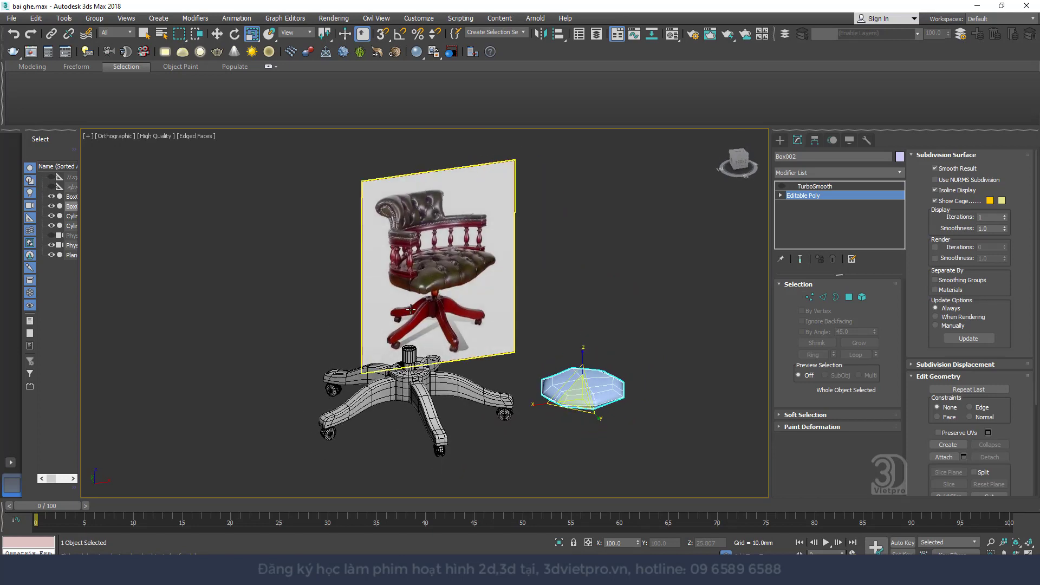
pyautogui.press('t')
pyautogui.press('z')
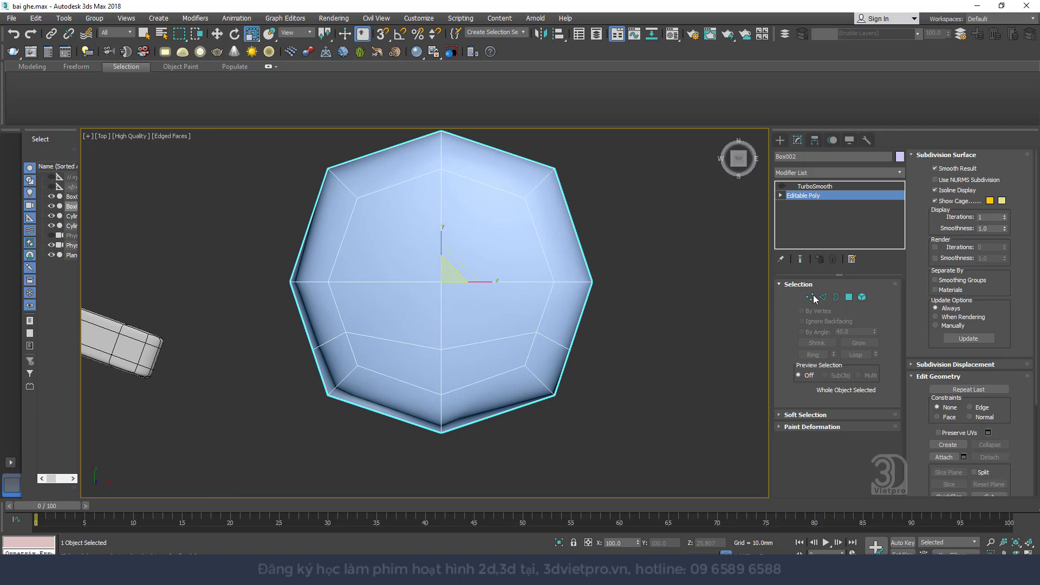
pyautogui.click(812, 297)
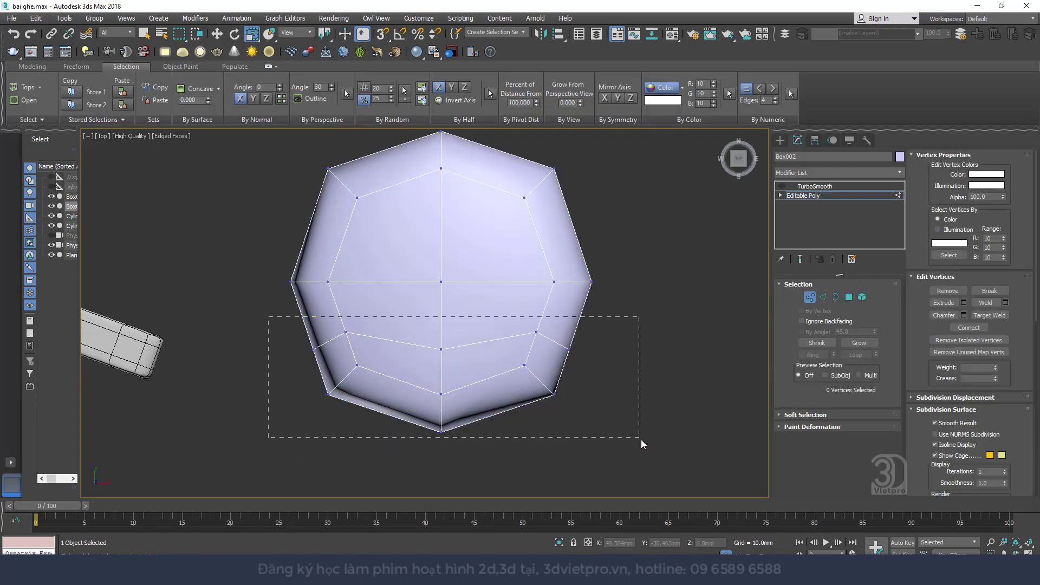
pyautogui.moveTo(632, 402); pyautogui.dragTo(647, 356)
pyautogui.moveTo(442, 306); pyautogui.dragTo(444, 390)
pyautogui.moveTo(451, 338); pyautogui.dragTo(442, 288)
# - Move the lower vertex rows upward, refining the selection along the way
pyautogui.rightClick(468, 310)
pyautogui.click(488, 316)
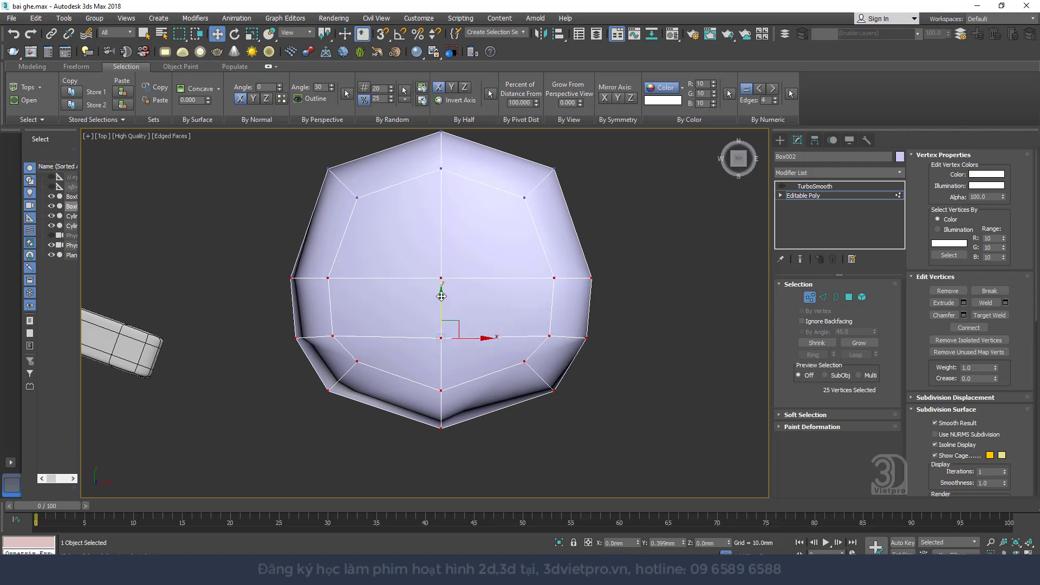
pyautogui.hotkey('ctrl', 'pagedown')
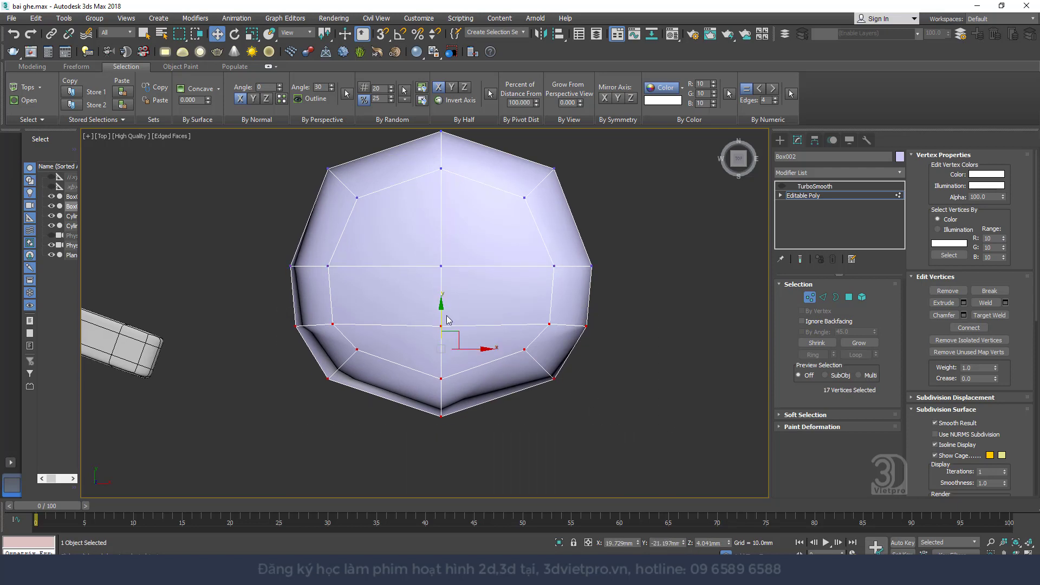
pyautogui.moveTo(447, 319); pyautogui.dragTo(447, 293)
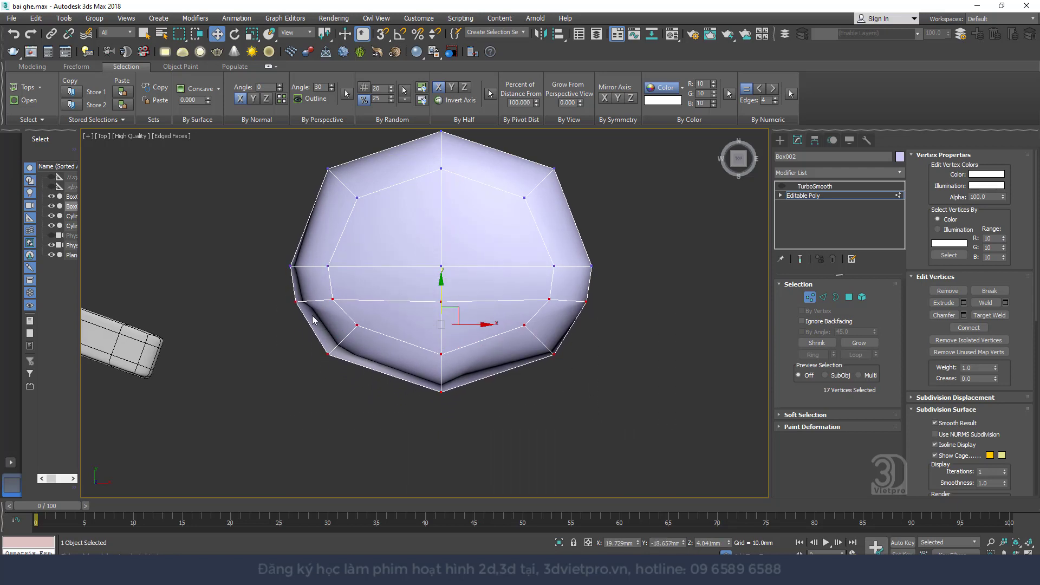
pyautogui.moveTo(312, 316); pyautogui.dragTo(593, 427)
pyautogui.moveTo(442, 316); pyautogui.dragTo(442, 313)
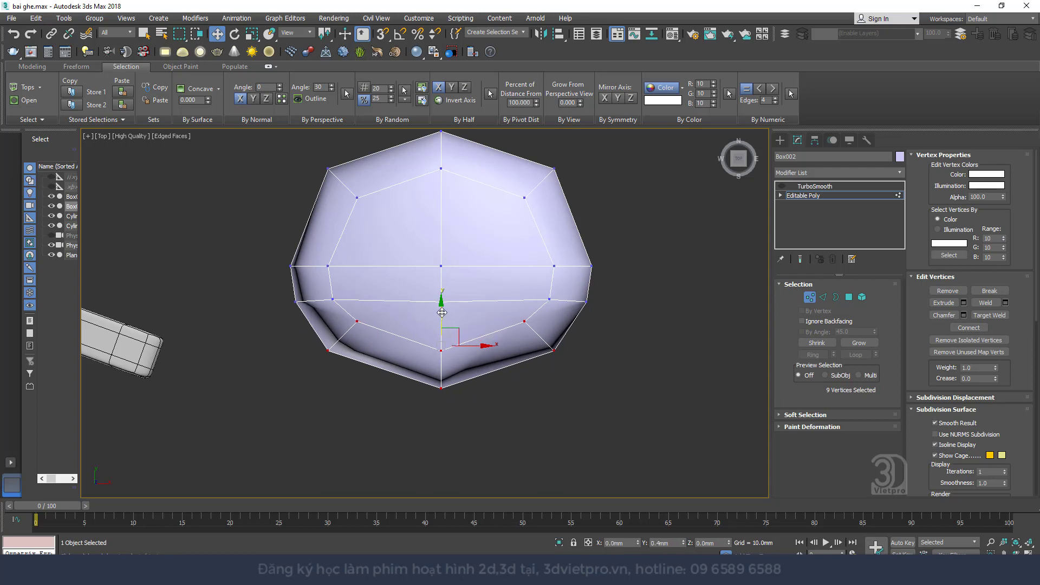
# - Pull the three front-tip vertices upward and re-enable TurboSmooth
pyautogui.moveTo(417, 383); pyautogui.dragTo(465, 419)
pyautogui.moveTo(442, 333); pyautogui.dragTo(442, 308)
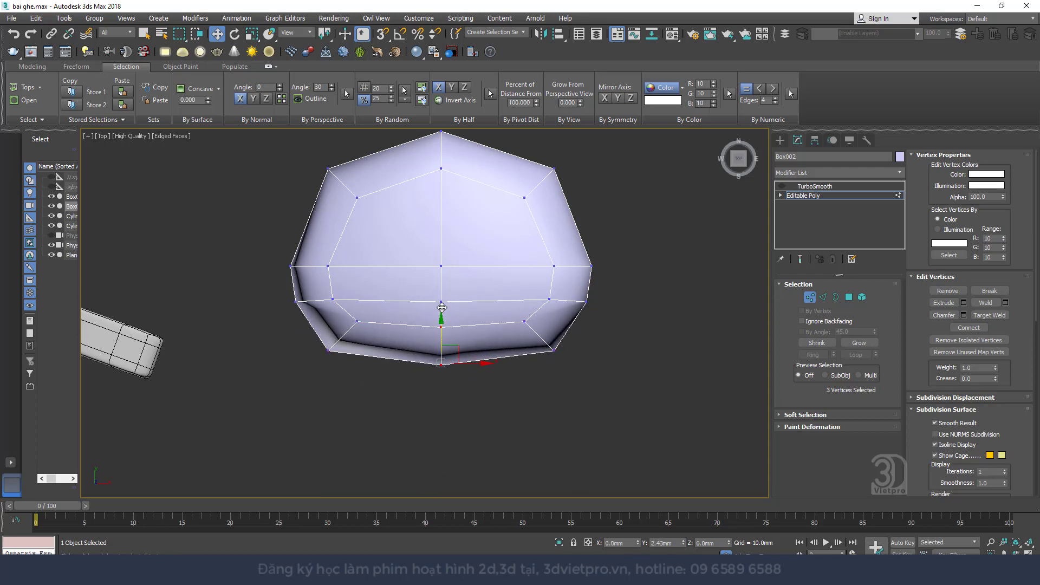
pyautogui.click(796, 195)
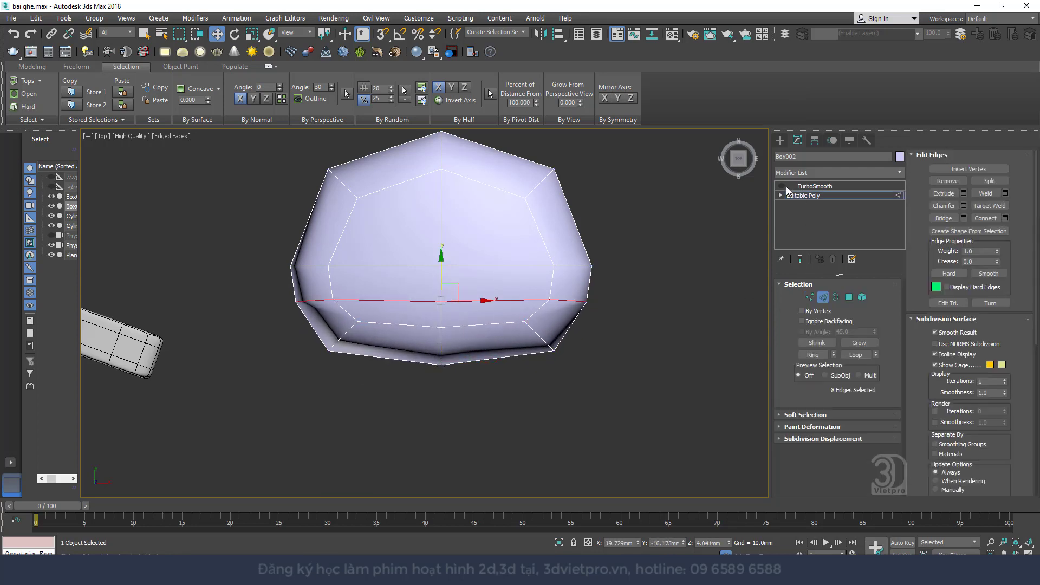
pyautogui.click(814, 186)
# - View the seat's side profile, disable TurboSmooth, enable Show End Result, and enter Polygon level
pyautogui.moveTo(475, 291)
pyautogui.keyDown('alt'); pyautogui.mouseDown(button='middle')
pyautogui.moveTo(492, 320)
pyautogui.moveTo(482, 303)
pyautogui.moveTo(509, 276)
pyautogui.moveTo(520, 162)
pyautogui.moveTo(536, 267)
pyautogui.moveTo(609, 307)
pyautogui.moveTo(628, 407)
pyautogui.mouseUp(button='middle'); pyautogui.keyUp('alt')
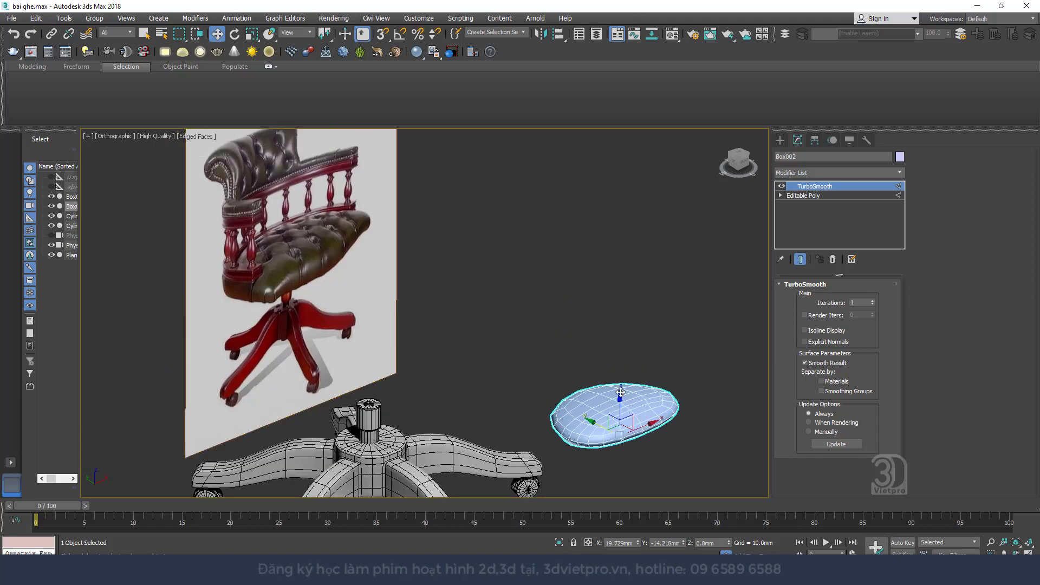
pyautogui.moveTo(386, 286); pyautogui.dragTo(293, 250, button='middle')
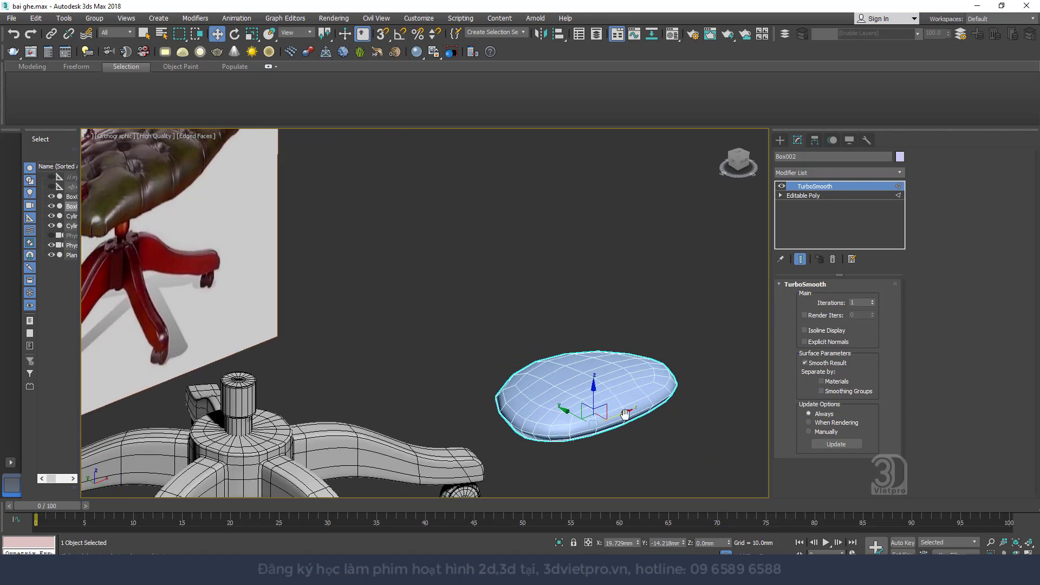
pyautogui.press('z')
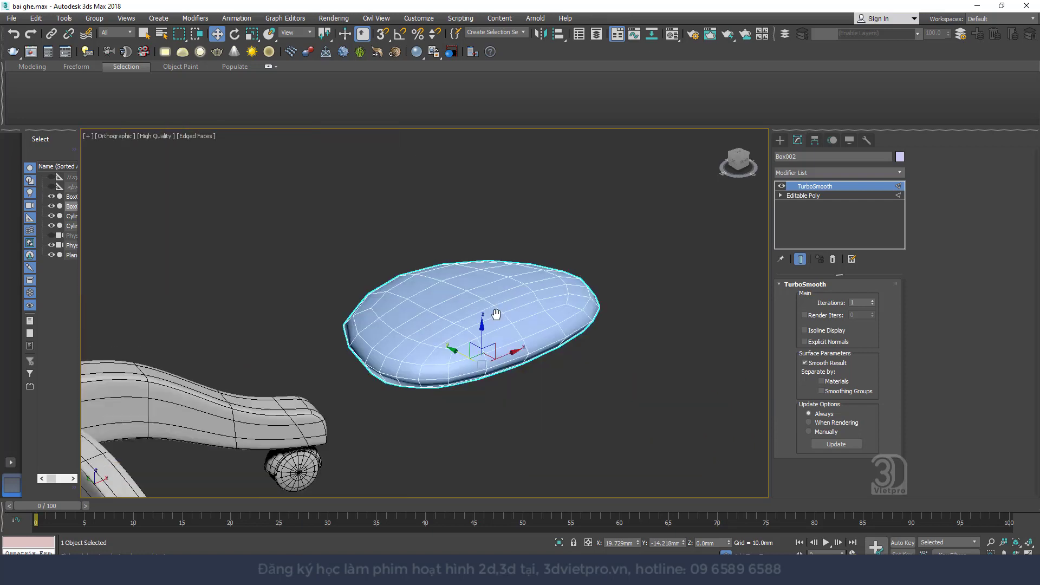
pyautogui.click(783, 186)
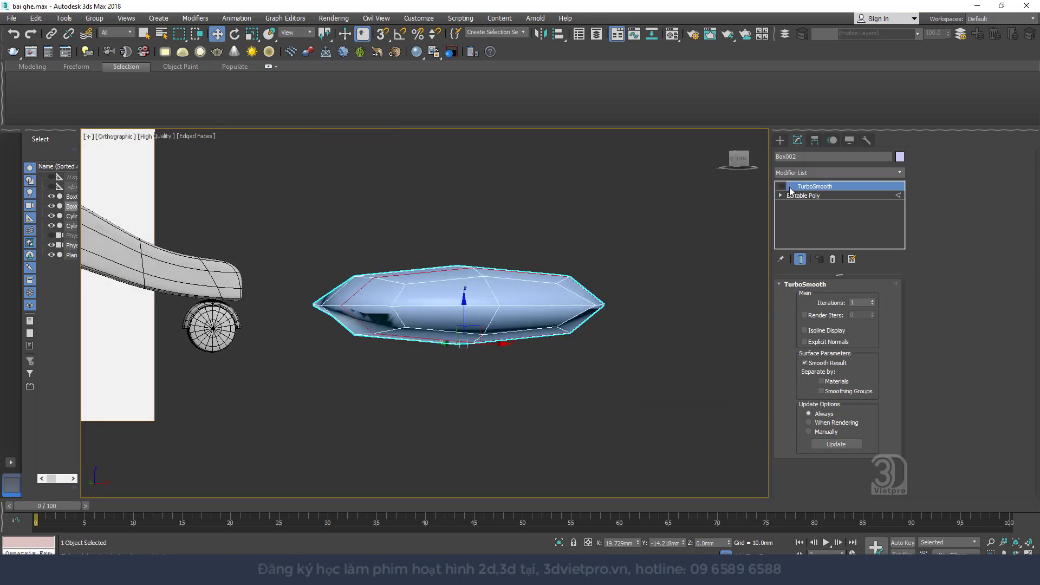
pyautogui.press('2')
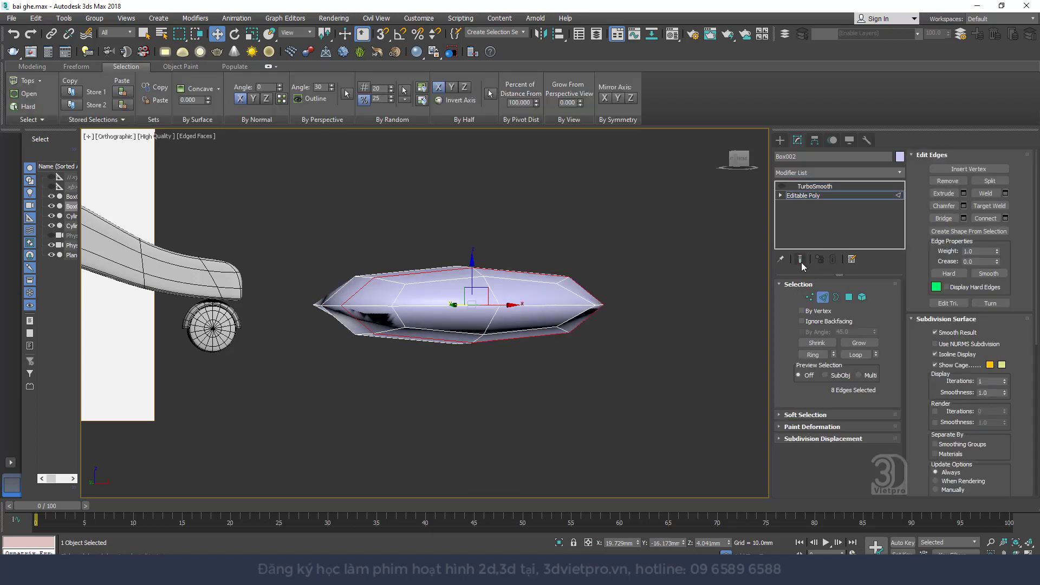
pyautogui.click(801, 260)
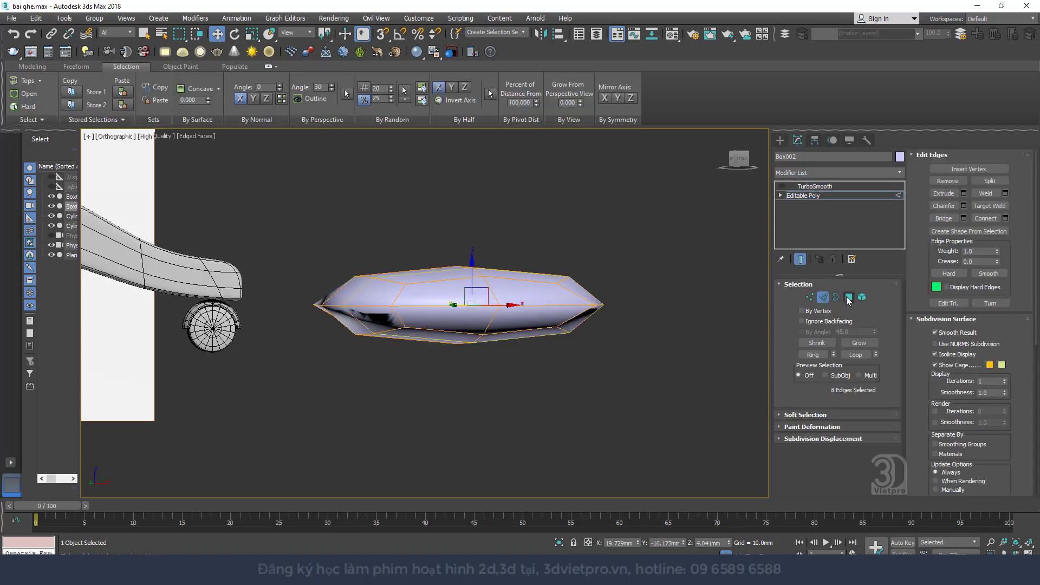
pyautogui.click(848, 297)
# - Select the three central polygons and push them downward
pyautogui.click(523, 289)
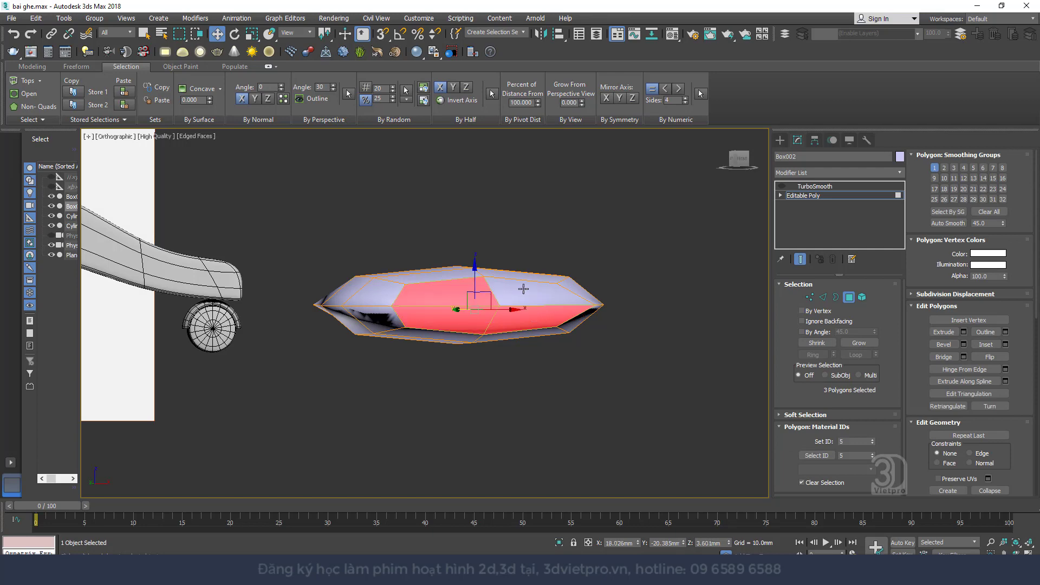
pyautogui.moveTo(523, 288)
pyautogui.keyDown('alt'); pyautogui.mouseDown(button='middle')
pyautogui.moveTo(543, 349)
pyautogui.moveTo(562, 356)
pyautogui.moveTo(525, 281)
pyautogui.mouseUp(button='middle'); pyautogui.keyUp('alt')
pyautogui.rightClick(506, 299)
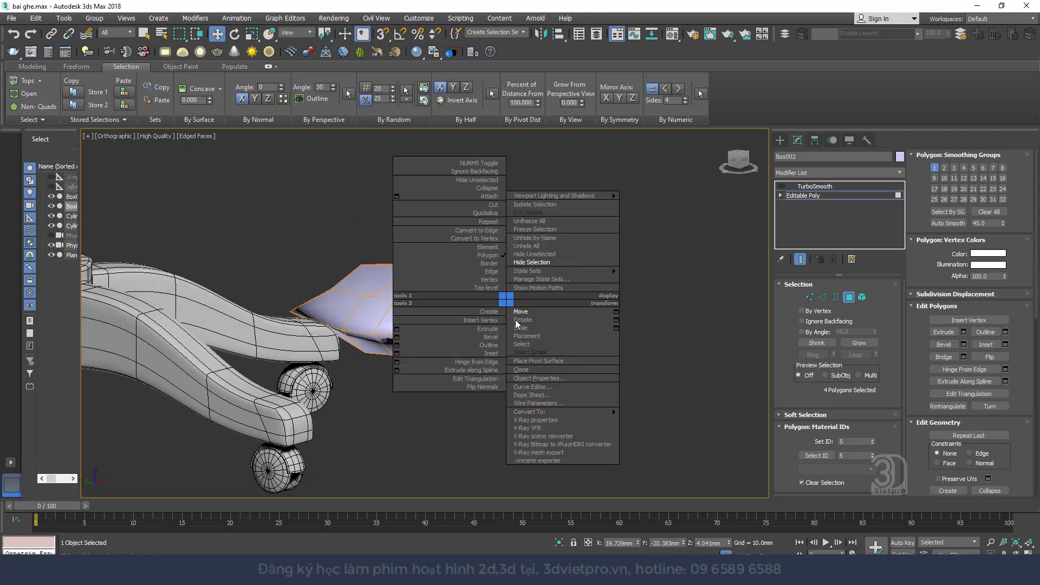
pyautogui.click(519, 327)
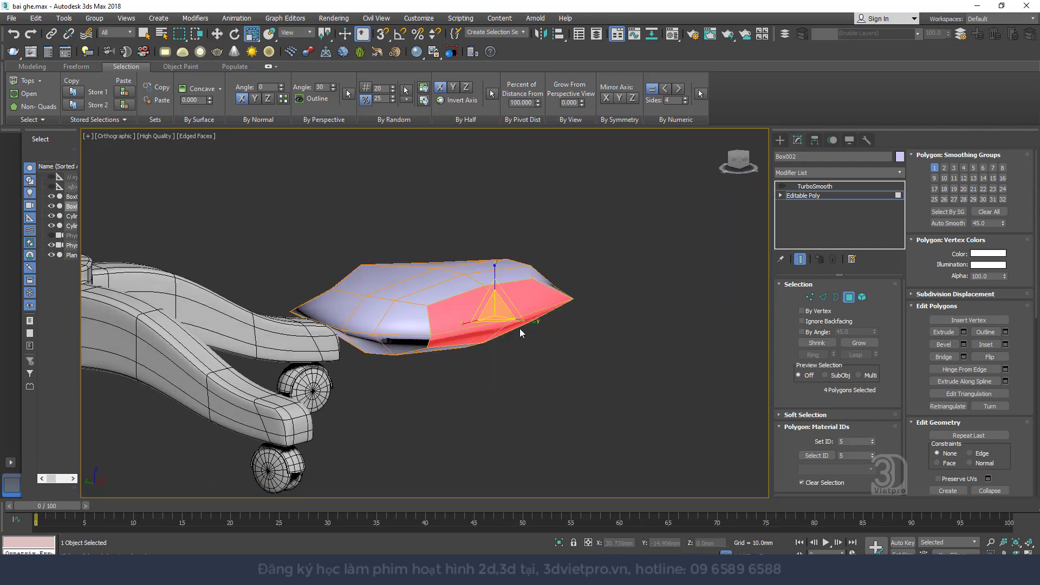
pyautogui.rightClick(494, 254)
pyautogui.click(517, 261)
pyautogui.moveTo(494, 279); pyautogui.dragTo(494, 298)
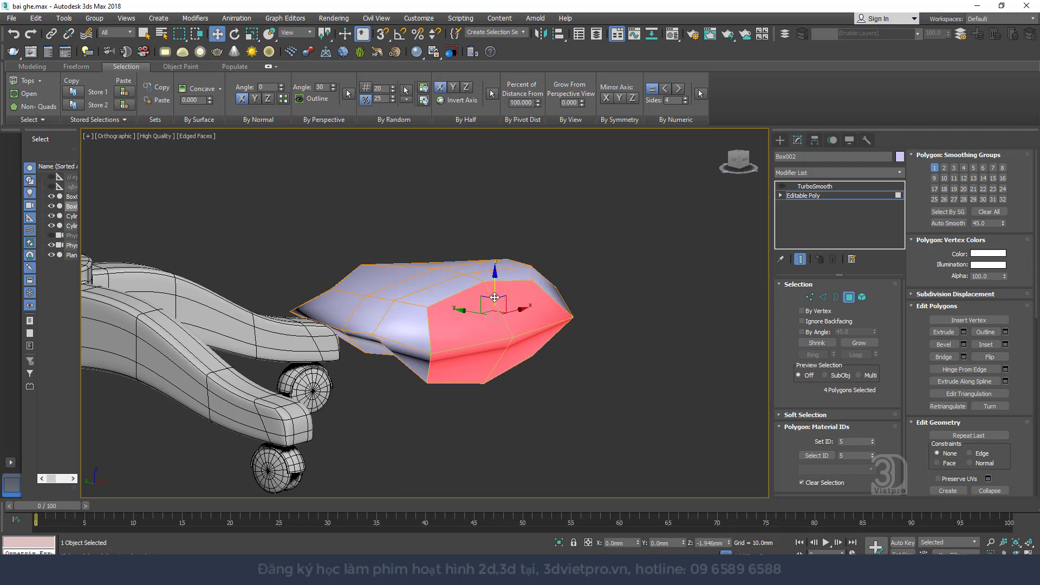
# - Scale the front polygons, raise them along Z, and exit Polygon mode
pyautogui.keyDown('alt'); pyautogui.moveTo(495, 297); pyautogui.dragTo(503, 299, button='middle'); pyautogui.keyUp('alt')
pyautogui.rightClick(510, 290)
pyautogui.click(520, 318)
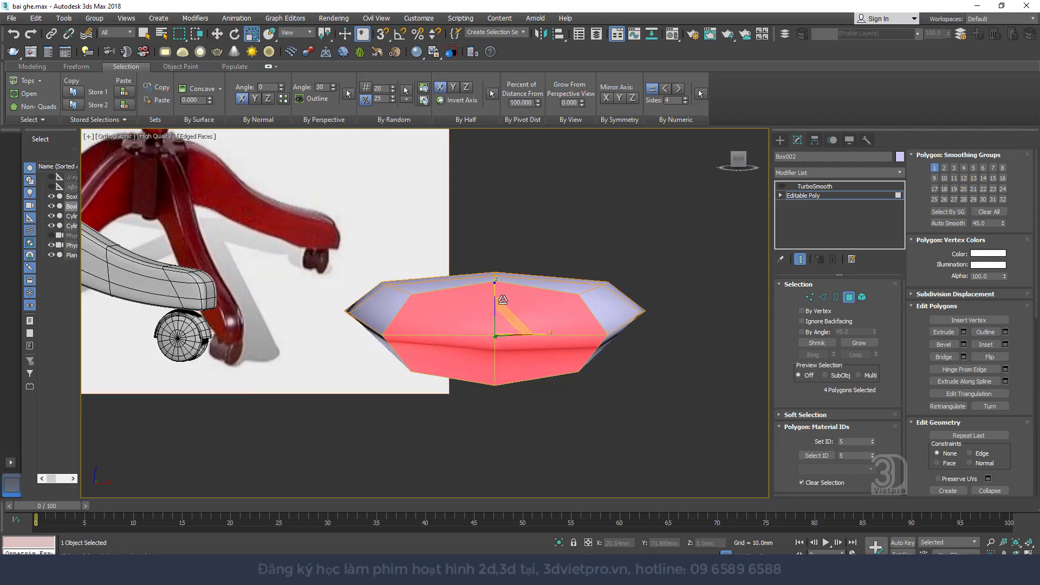
pyautogui.moveTo(502, 300); pyautogui.dragTo(499, 307)
pyautogui.rightClick(494, 303)
pyautogui.click(516, 310)
pyautogui.keyDown('alt'); pyautogui.moveTo(516, 310); pyautogui.dragTo(555, 299, button='middle'); pyautogui.keyUp('alt')
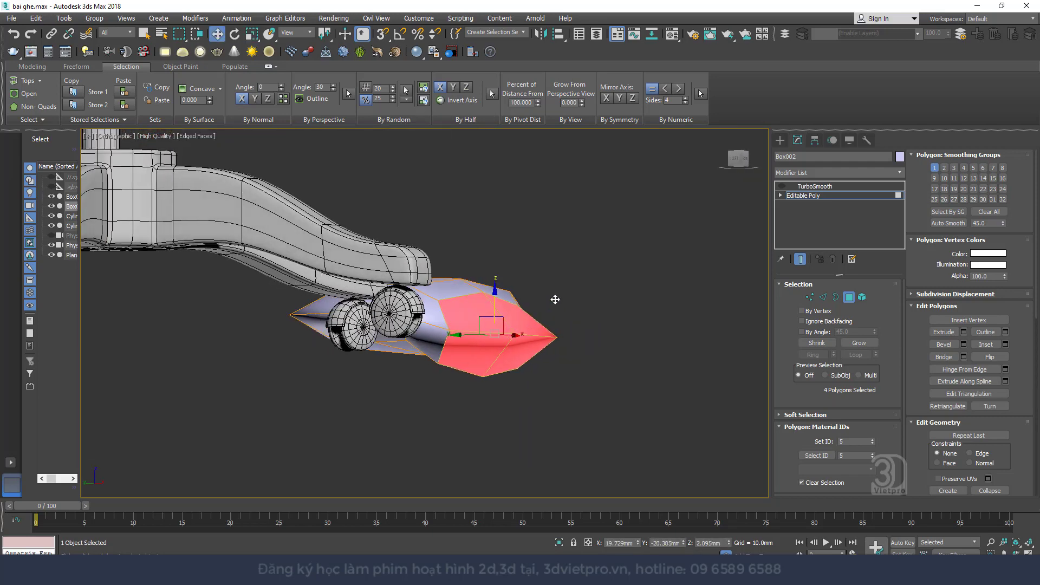
pyautogui.moveTo(495, 302); pyautogui.dragTo(495, 282)
pyautogui.moveTo(496, 282)
pyautogui.keyDown('alt'); pyautogui.mouseDown(button='middle')
pyautogui.moveTo(502, 260)
pyautogui.moveTo(395, 239)
pyautogui.moveTo(379, 276)
pyautogui.mouseUp(button='middle'); pyautogui.keyUp('alt')
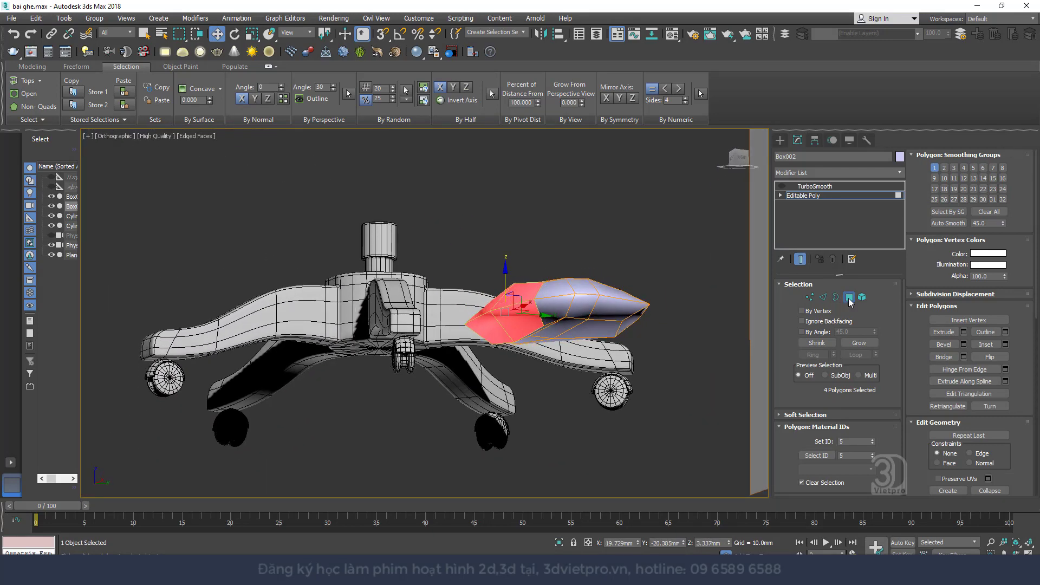
pyautogui.click(848, 296)
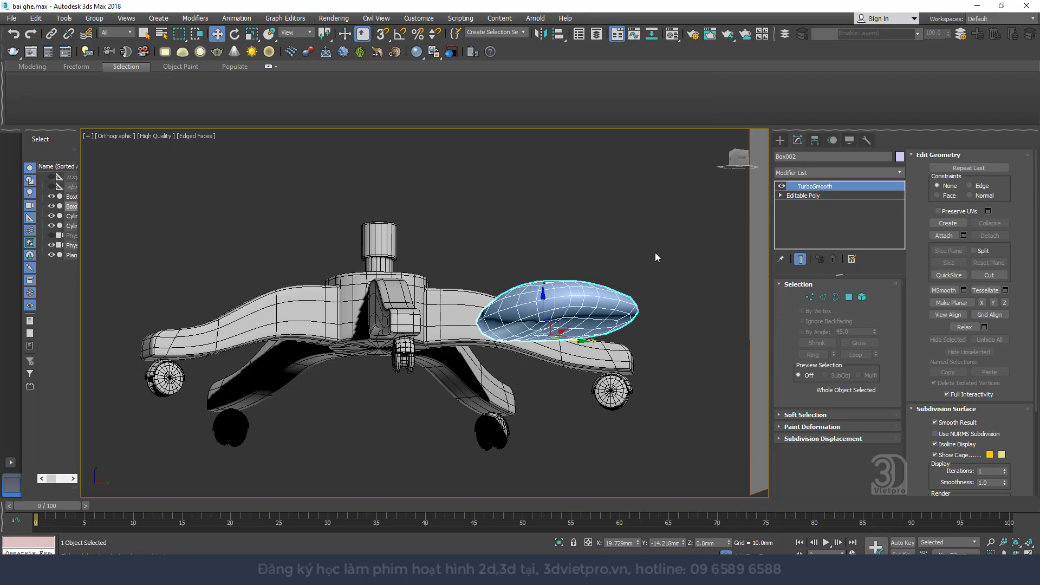
pyautogui.click(815, 186)
pyautogui.moveTo(541, 324)
pyautogui.keyDown('alt'); pyautogui.mouseDown(button='middle')
pyautogui.moveTo(638, 355)
pyautogui.moveTo(574, 349)
pyautogui.moveTo(483, 295)
pyautogui.mouseUp(button='middle'); pyautogui.keyUp('alt')
pyautogui.scroll(5, 417, 269)
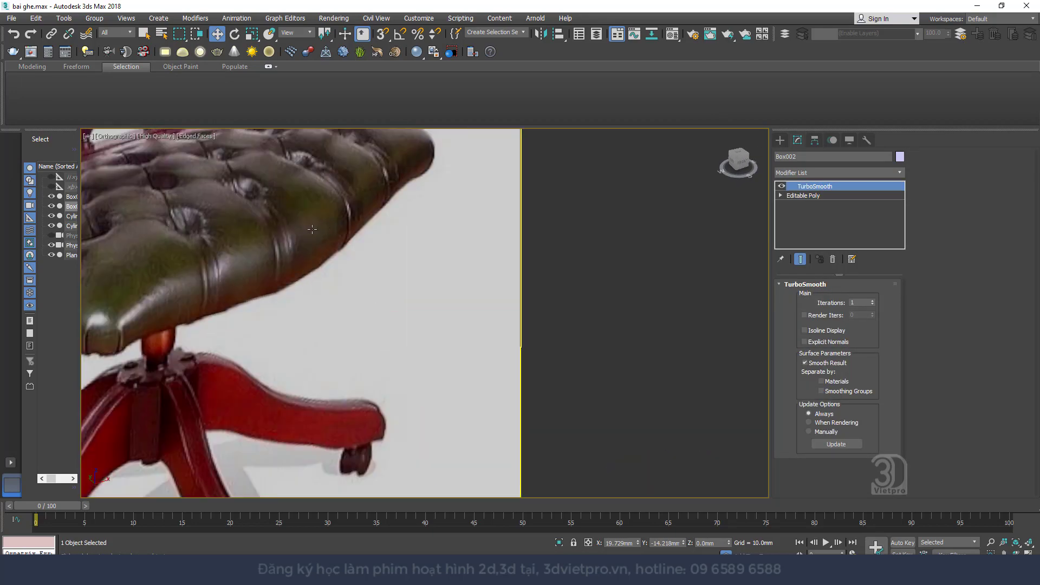
pyautogui.scroll(-3, 378, 288)
pyautogui.keyDown('alt'); pyautogui.moveTo(378, 287); pyautogui.dragTo(357, 335, button='middle'); pyautogui.keyUp('alt')
pyautogui.scroll(3, 356, 341)
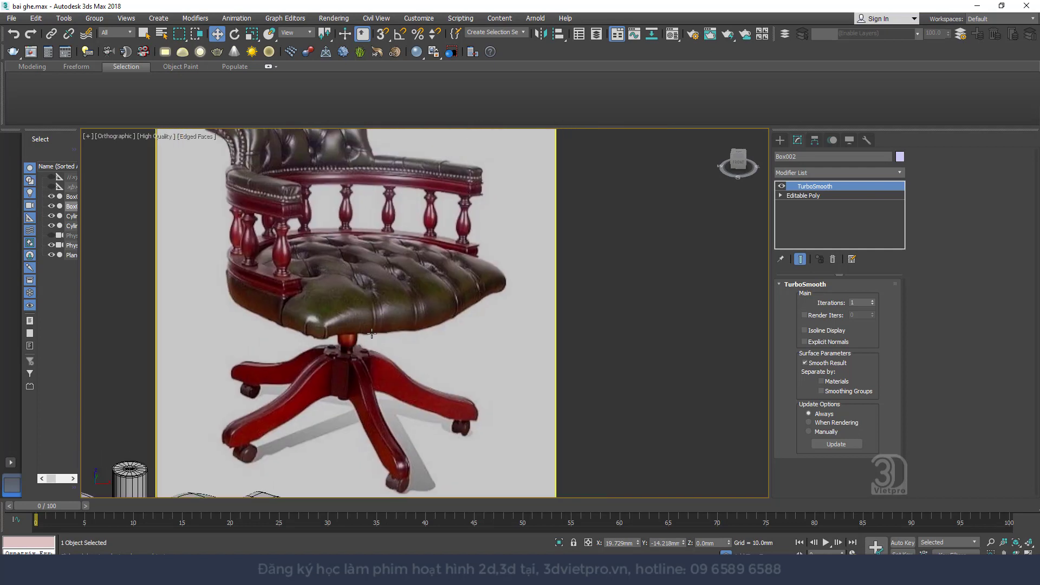
pyautogui.moveTo(369, 282); pyautogui.dragTo(374, 340)
pyautogui.moveTo(439, 276); pyautogui.dragTo(457, 323)
pyautogui.moveTo(468, 263); pyautogui.dragTo(479, 302)
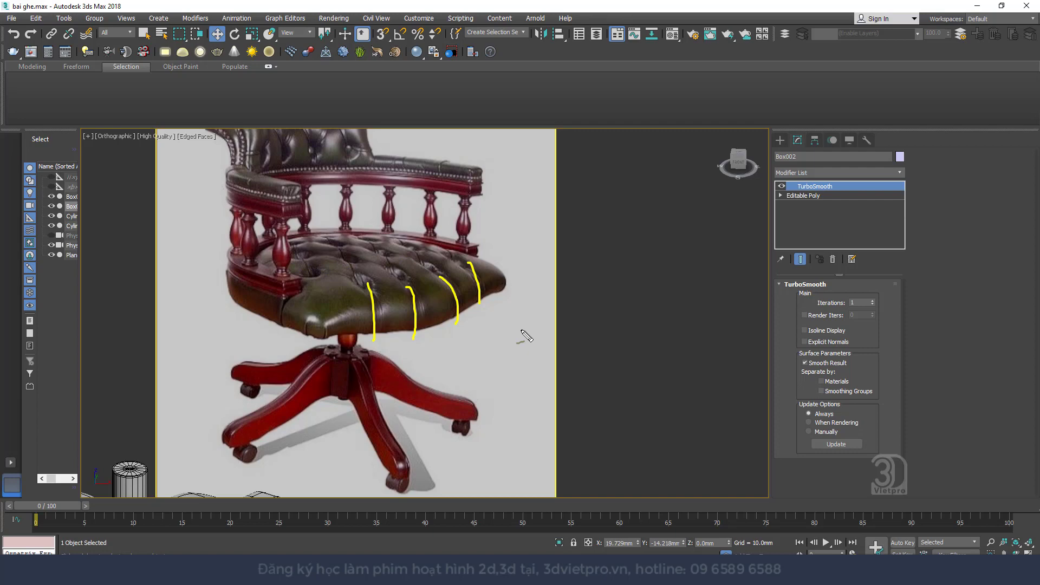
pyautogui.hotkey('alt', 'q')
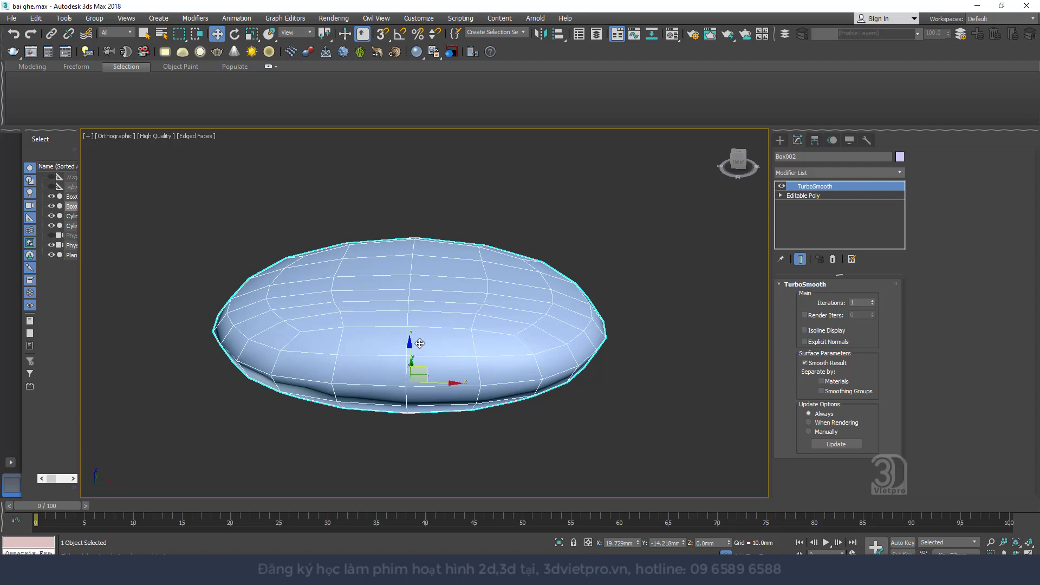
pyautogui.scroll(-3, 420, 343)
pyautogui.moveTo(300, 340); pyautogui.dragTo(452, 405, button='middle')
pyautogui.scroll(5, 452, 405)
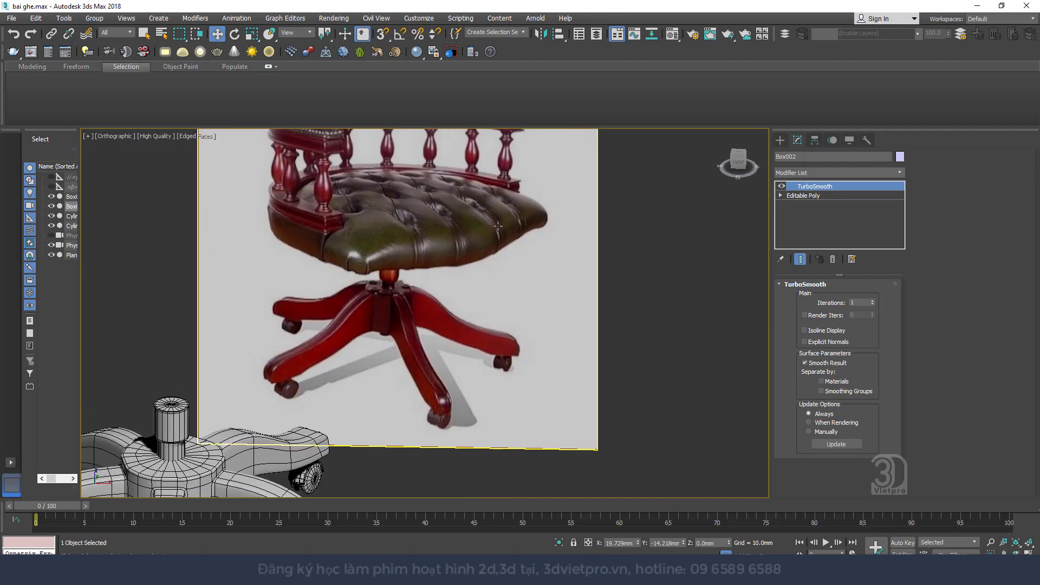
pyautogui.scroll(-3, 415, 243)
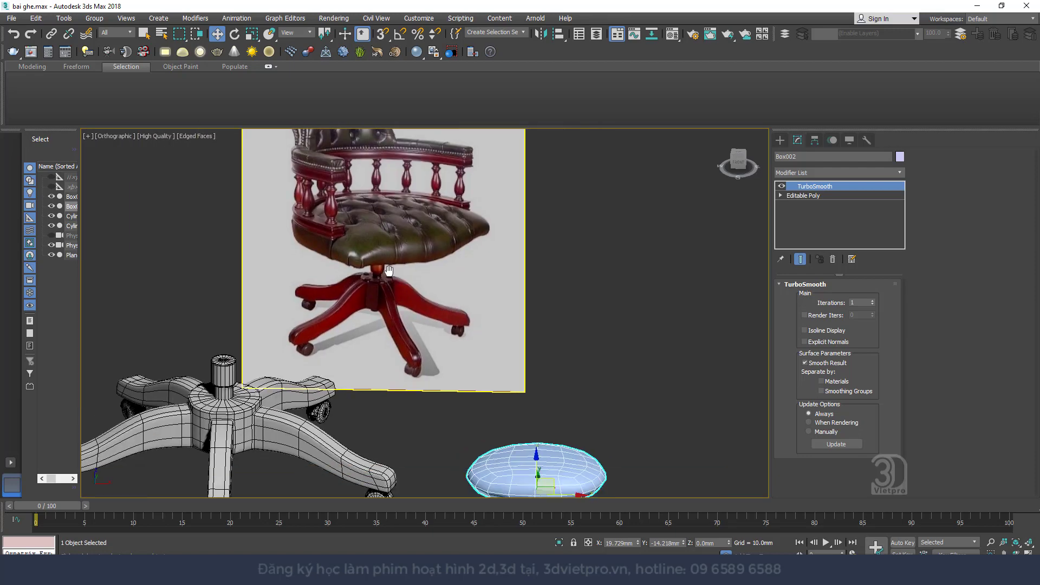
pyautogui.press('z')
pyautogui.scroll(-2, 439, 296)
pyautogui.scroll(2, 458, 348)
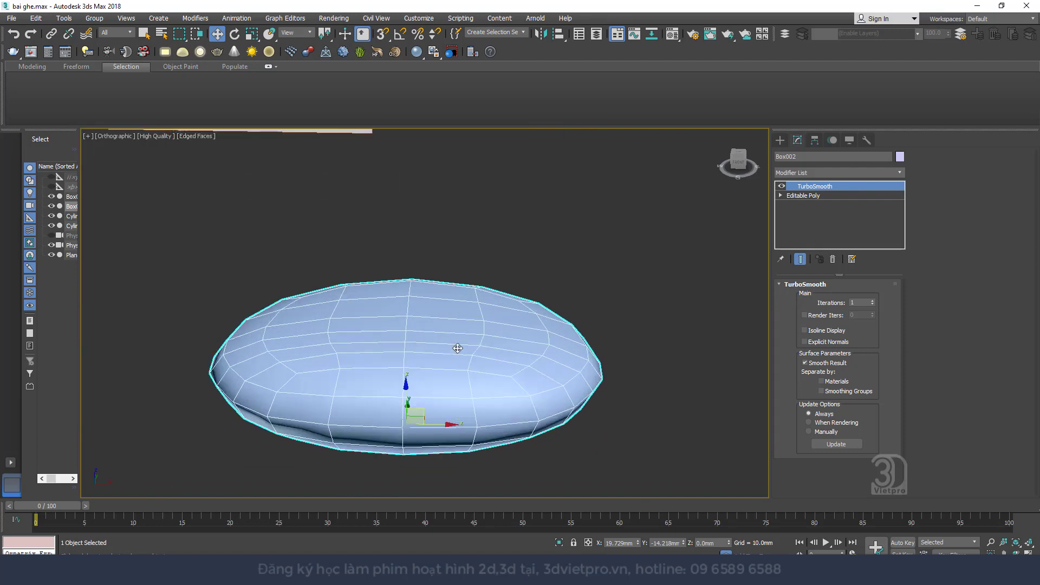
pyautogui.keyDown('alt'); pyautogui.moveTo(458, 348); pyautogui.dragTo(504, 399, button='middle'); pyautogui.keyUp('alt')
# - Frame the cushion in Top view and show its low-poly cage at Edge level
pyautogui.press('t')
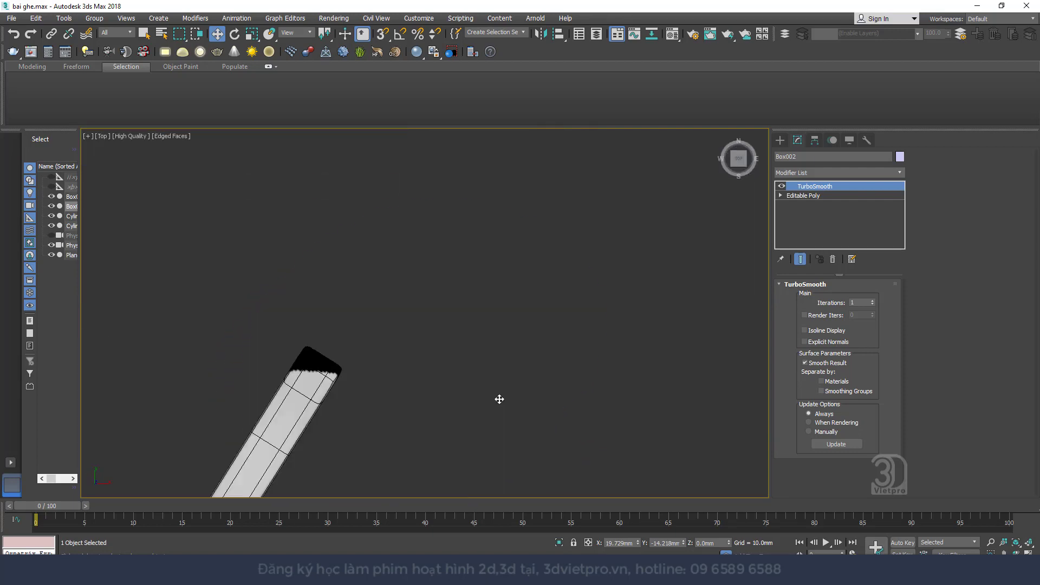
pyautogui.press('z')
pyautogui.click(781, 187)
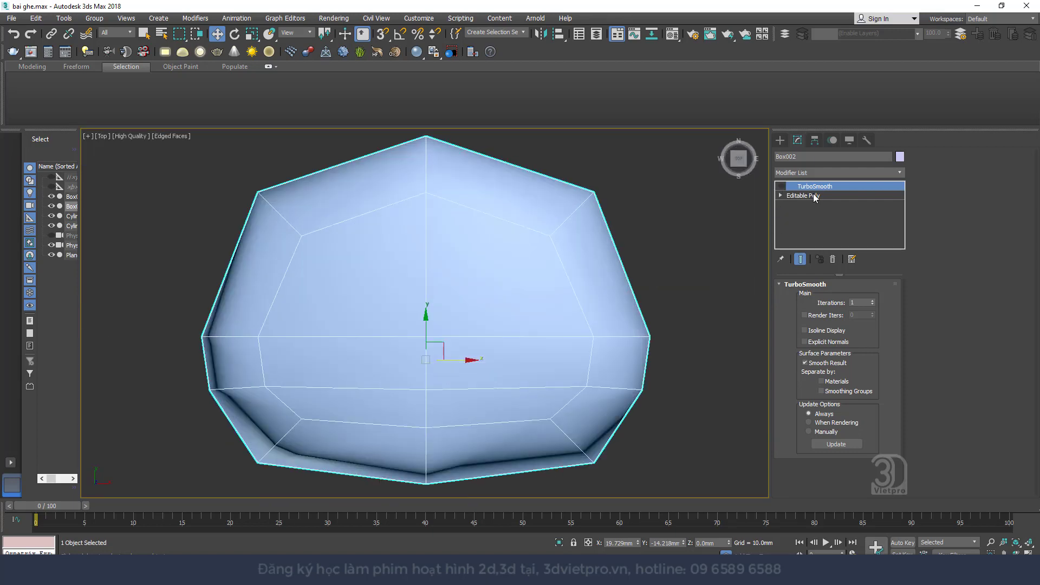
pyautogui.click(803, 195)
pyautogui.click(817, 299)
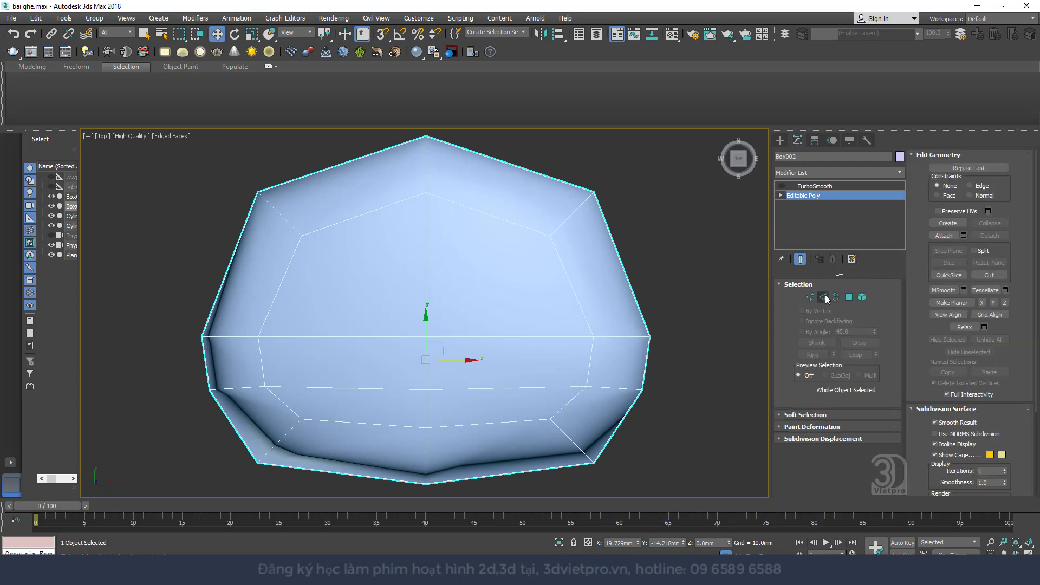
# - Move the upper and lower horizontal edge loops upward and re-enable TurboSmooth
pyautogui.doubleClick(544, 335)
pyautogui.moveTo(430, 313); pyautogui.dragTo(428, 266)
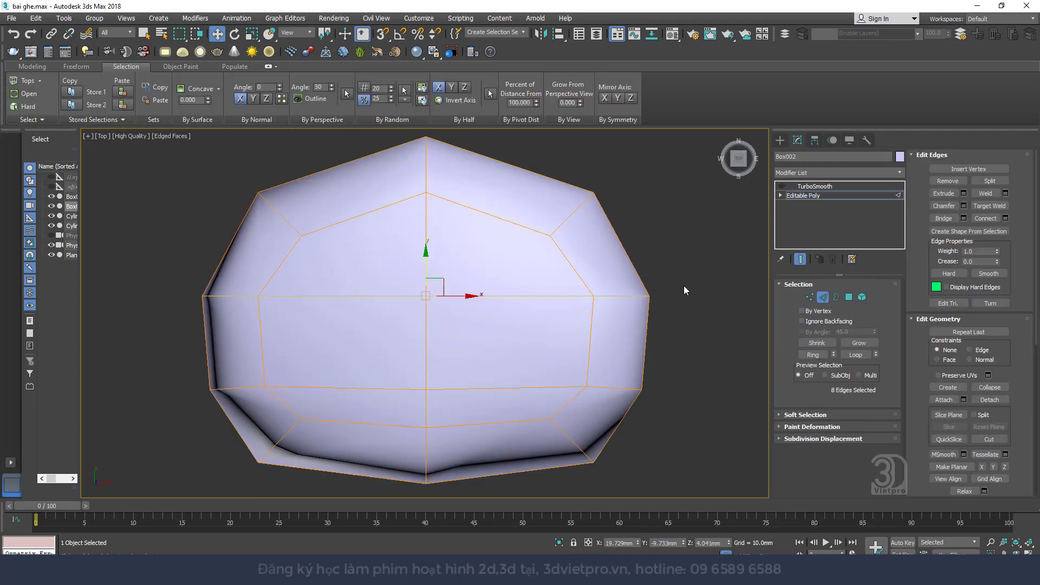
pyautogui.doubleClick(457, 388)
pyautogui.moveTo(426, 349); pyautogui.dragTo(424, 332)
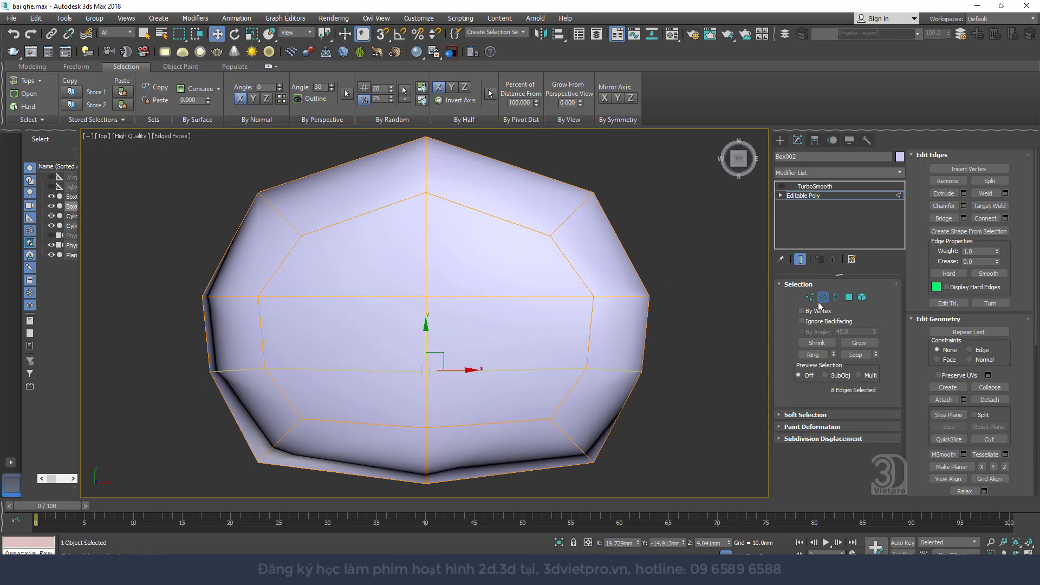
pyautogui.click(796, 195)
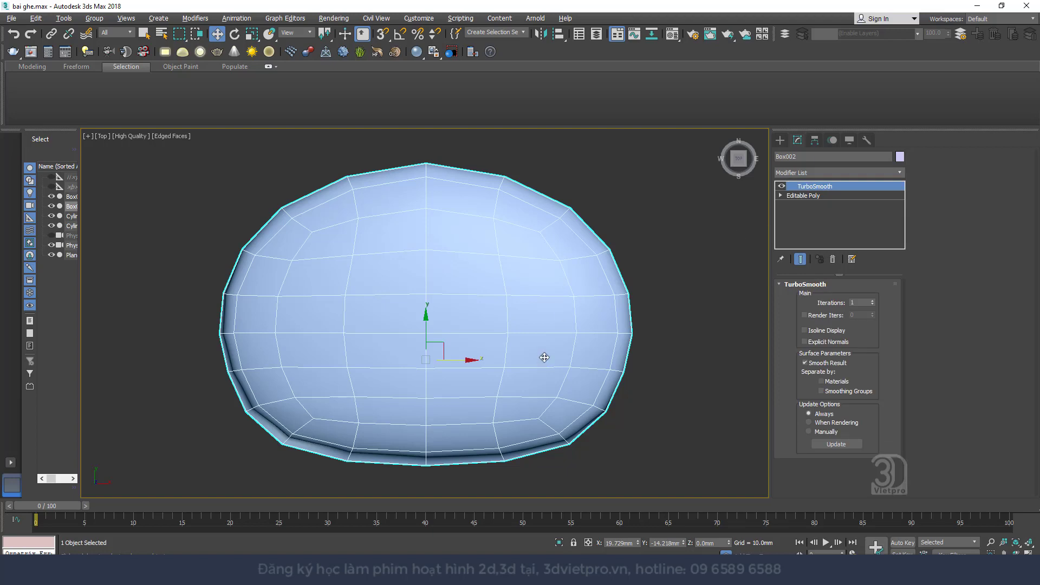
pyautogui.moveTo(545, 357)
pyautogui.keyDown('alt'); pyautogui.mouseDown(button='middle')
pyautogui.moveTo(564, 304)
pyautogui.moveTo(529, 309)
pyautogui.mouseUp(button='middle'); pyautogui.keyUp('alt')
# - Convert the smoothed cushion to an Editable Poly and edit its edges in Top view
pyautogui.rightClick(529, 310)
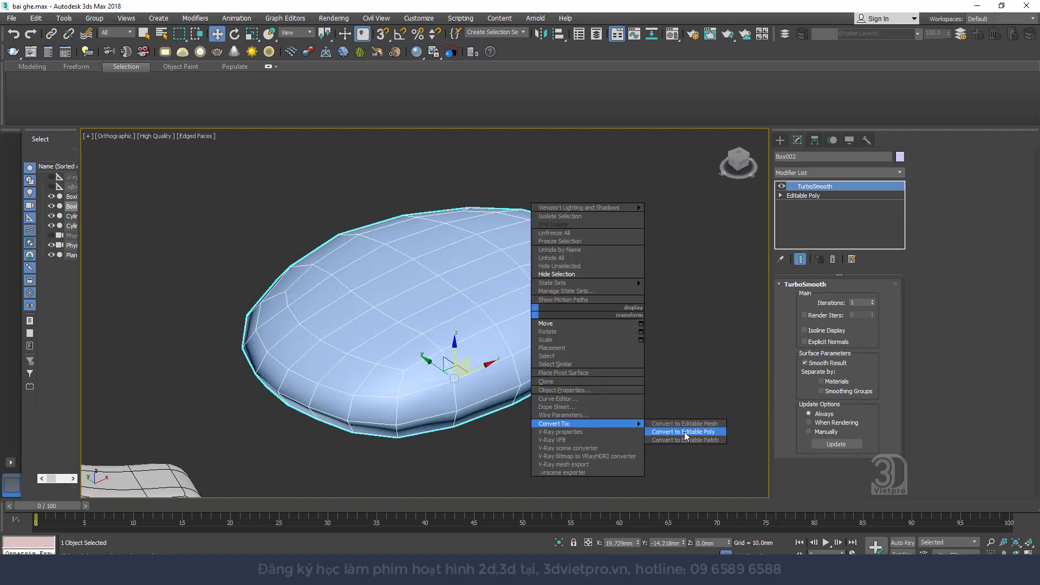
pyautogui.click(684, 431)
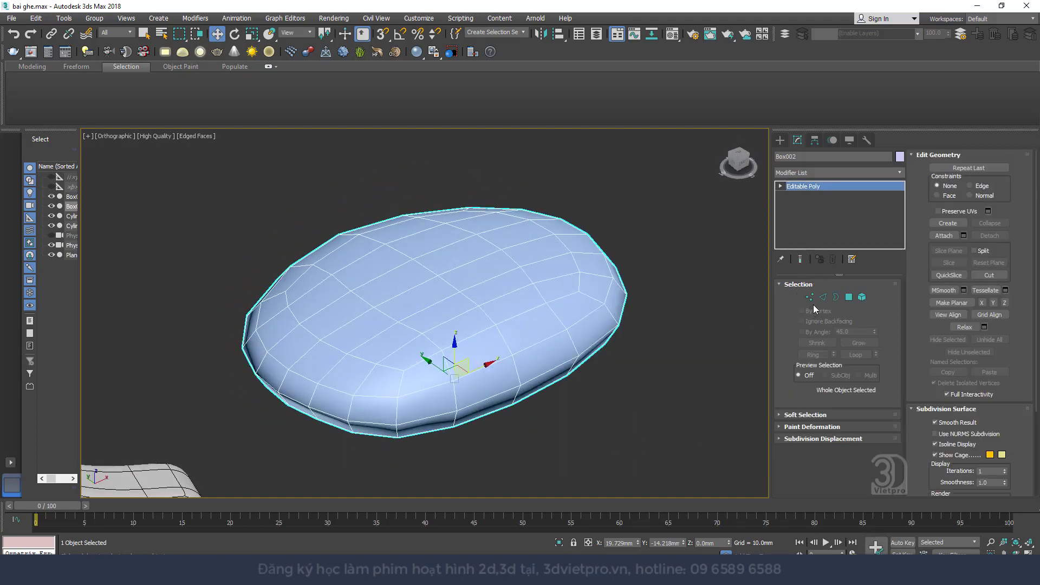
pyautogui.press('t')
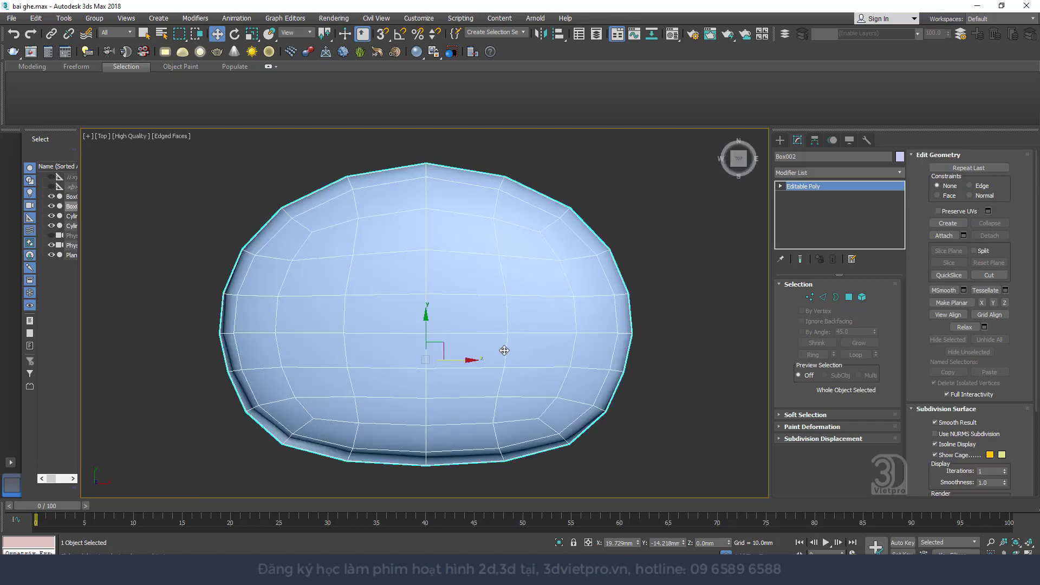
pyautogui.click(824, 300)
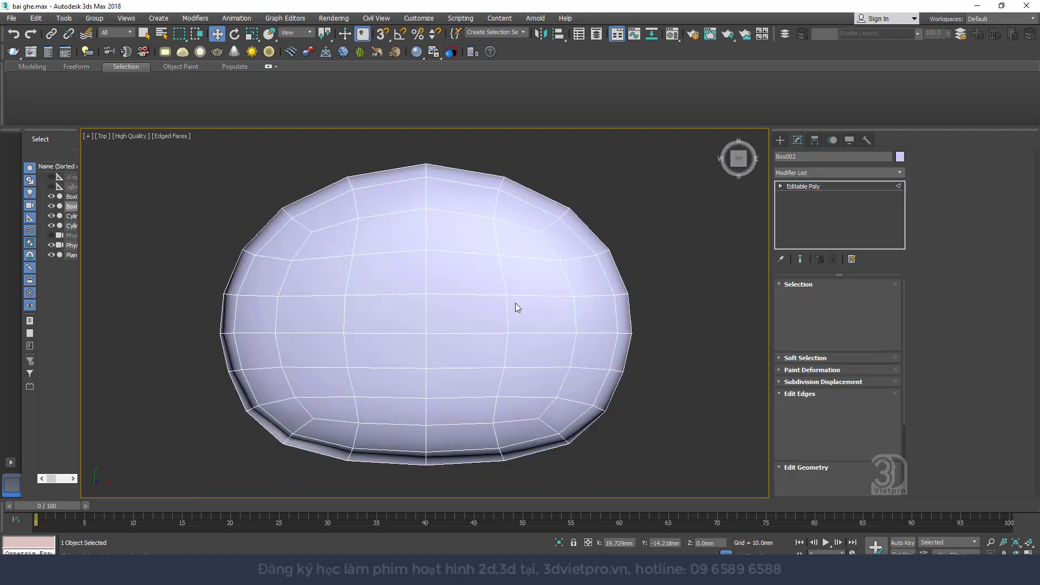
# - Scale the left and right vertical edge loops flat along X to straighten them
pyautogui.doubleClick(506, 309)
pyautogui.rightClick(505, 305)
pyautogui.click(519, 334)
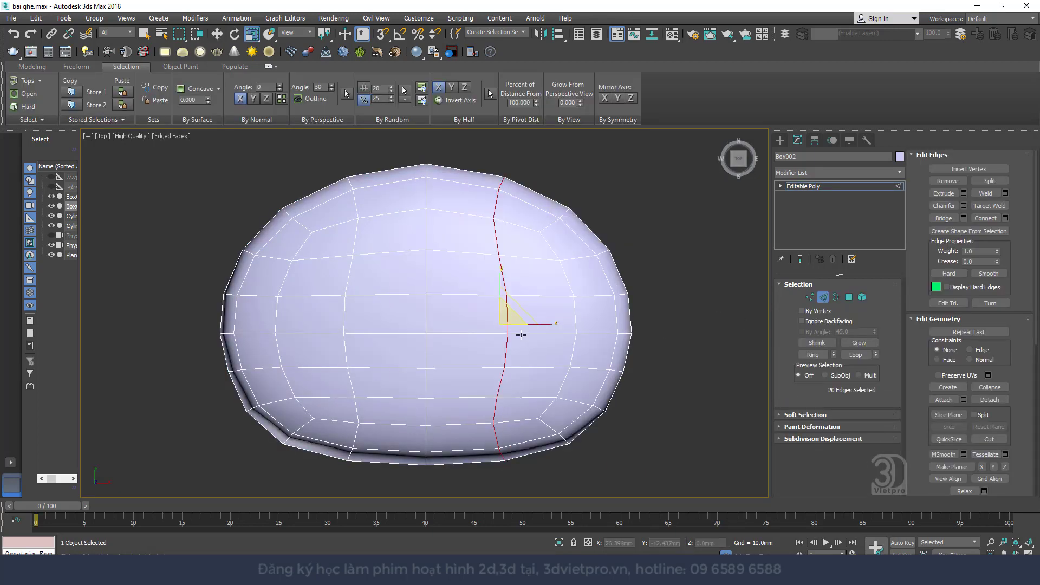
pyautogui.doubleClick(345, 311)
pyautogui.keyDown('ctrl'); pyautogui.doubleClick(499, 314); pyautogui.keyUp('ctrl')
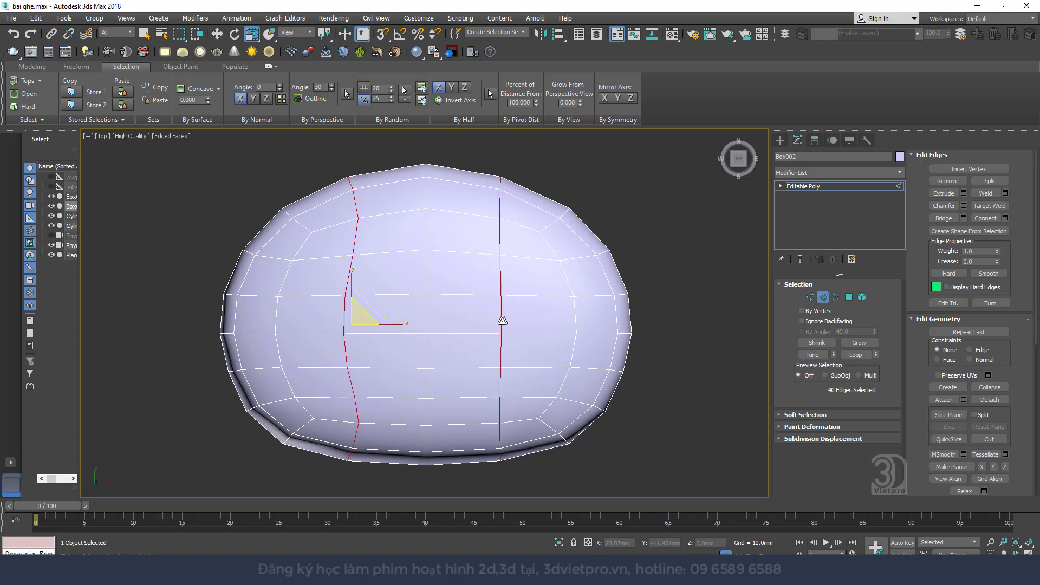
pyautogui.moveTo(399, 323); pyautogui.dragTo(373, 323)
# - Flatten the upper and lower horizontal edge loops along Y, leaving one 16-edge loop selected
pyautogui.press('F8')
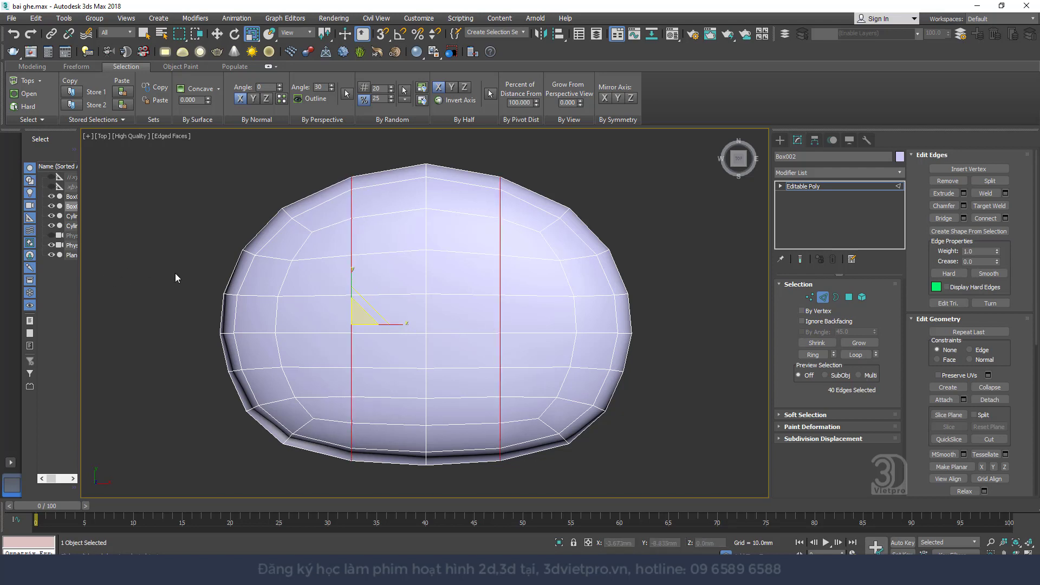
pyautogui.doubleClick(414, 251)
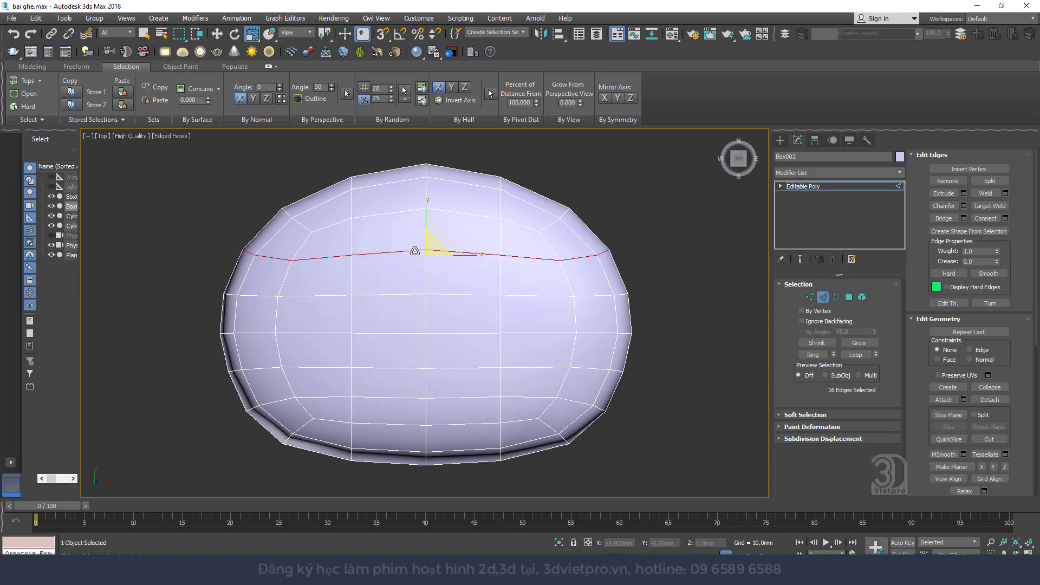
pyautogui.keyDown('ctrl'); pyautogui.doubleClick(435, 398); pyautogui.keyUp('ctrl')
pyautogui.moveTo(422, 362); pyautogui.dragTo(423, 412)
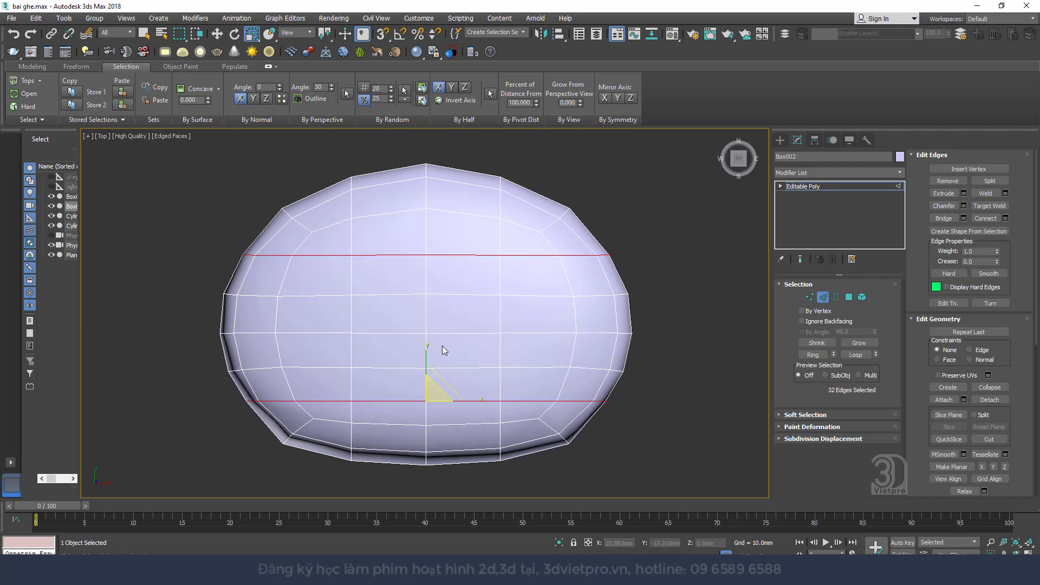
pyautogui.keyDown('alt'); pyautogui.doubleClick(390, 254); pyautogui.keyUp('alt')
# - Switch to Move and view the cushion at an angle beside the chair reference image
pyautogui.press('w')
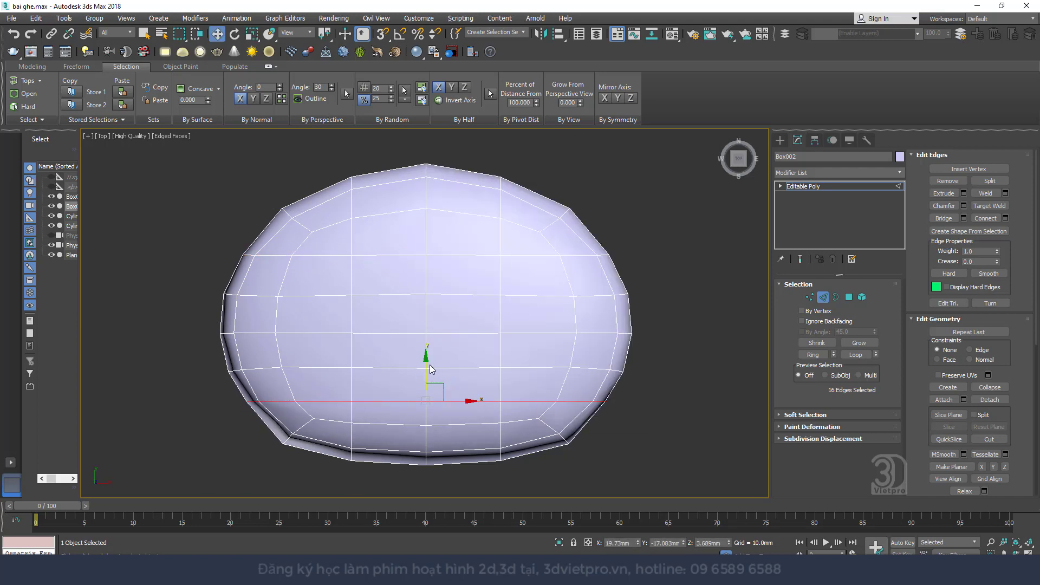
pyautogui.moveTo(425, 367)
pyautogui.keyDown('alt'); pyautogui.mouseDown(button='middle')
pyautogui.moveTo(553, 248)
pyautogui.moveTo(573, 268)
pyautogui.moveTo(435, 220)
pyautogui.mouseUp(button='middle'); pyautogui.keyUp('alt')
pyautogui.scroll(-3, 488, 244)
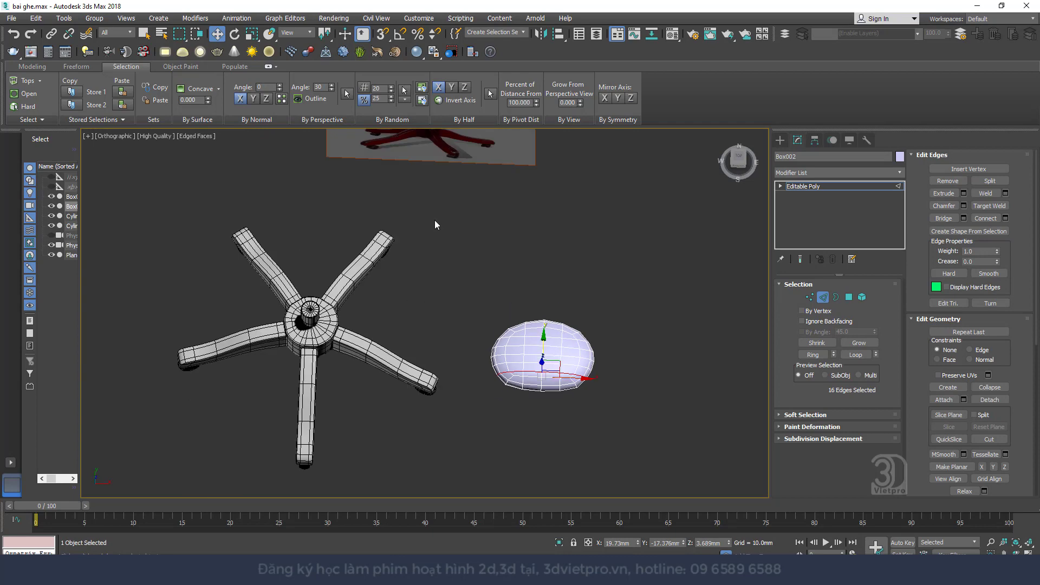
pyautogui.scroll(4, 440, 270)
pyautogui.moveTo(440, 269)
pyautogui.keyDown('alt'); pyautogui.mouseDown(button='middle')
pyautogui.moveTo(432, 235)
pyautogui.moveTo(460, 355)
pyautogui.moveTo(440, 321)
pyautogui.moveTo(473, 269)
pyautogui.mouseUp(button='middle'); pyautogui.keyUp('alt')
pyautogui.scroll(2, 473, 268)
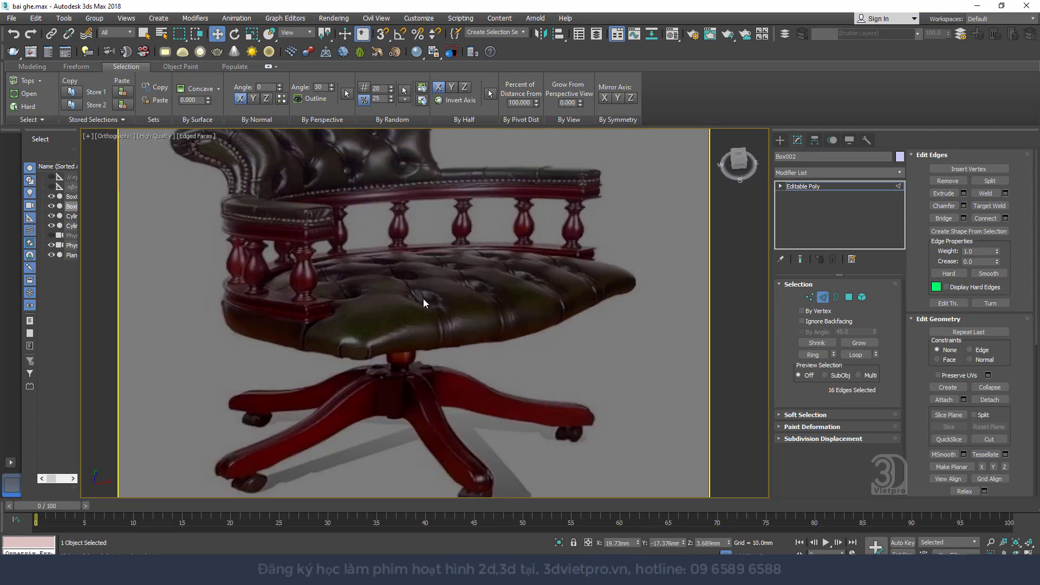
pyautogui.scroll(3, 401, 294)
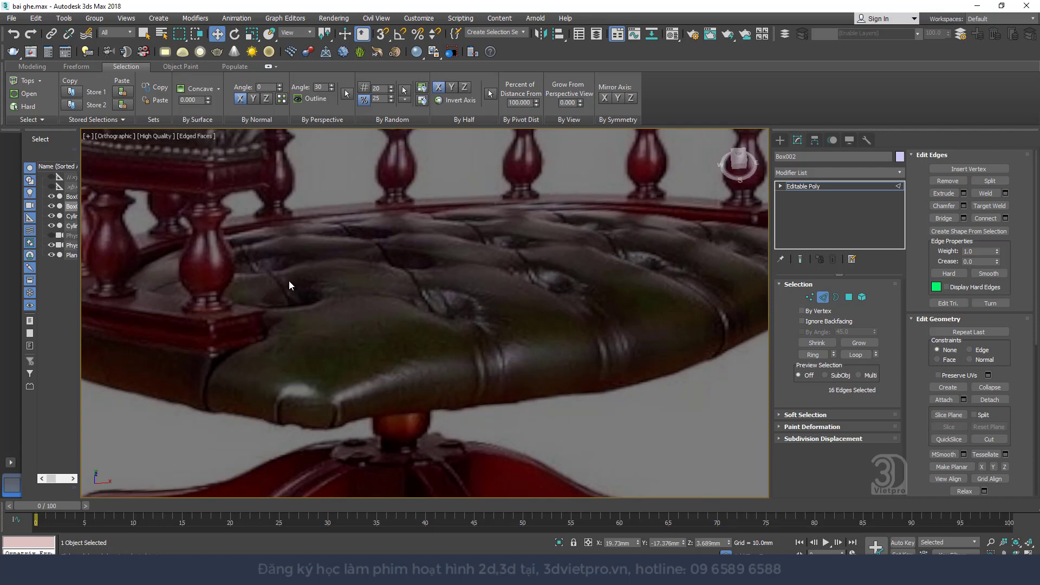
pyautogui.scroll(-4, 524, 288)
pyautogui.scroll(-2, 448, 287)
pyautogui.hotkey('alt', 'q')
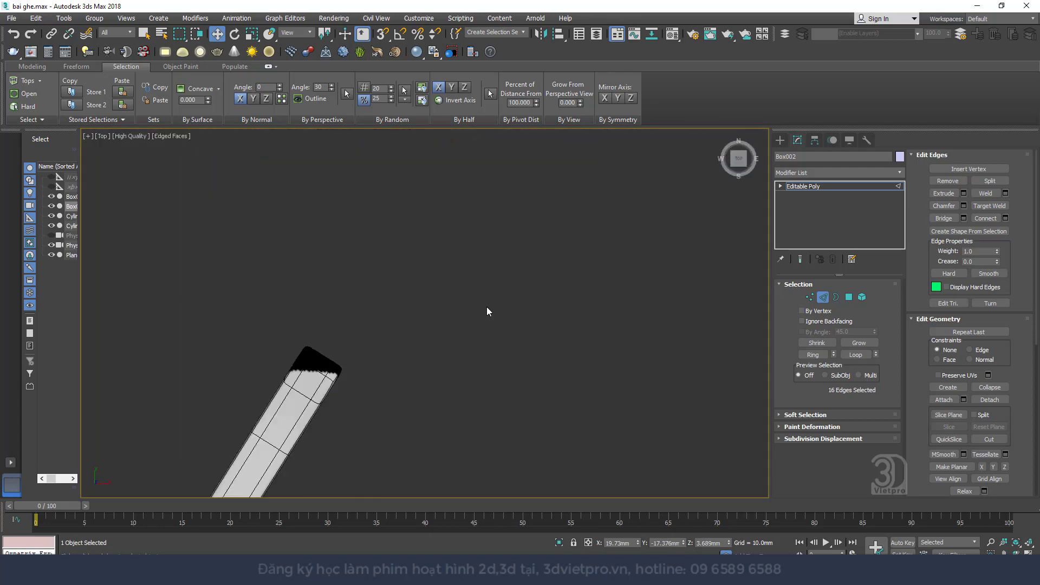
pyautogui.press('t')
pyautogui.scroll(-2, 460, 260)
pyautogui.moveTo(460, 260); pyautogui.dragTo(500, 365, button='middle')
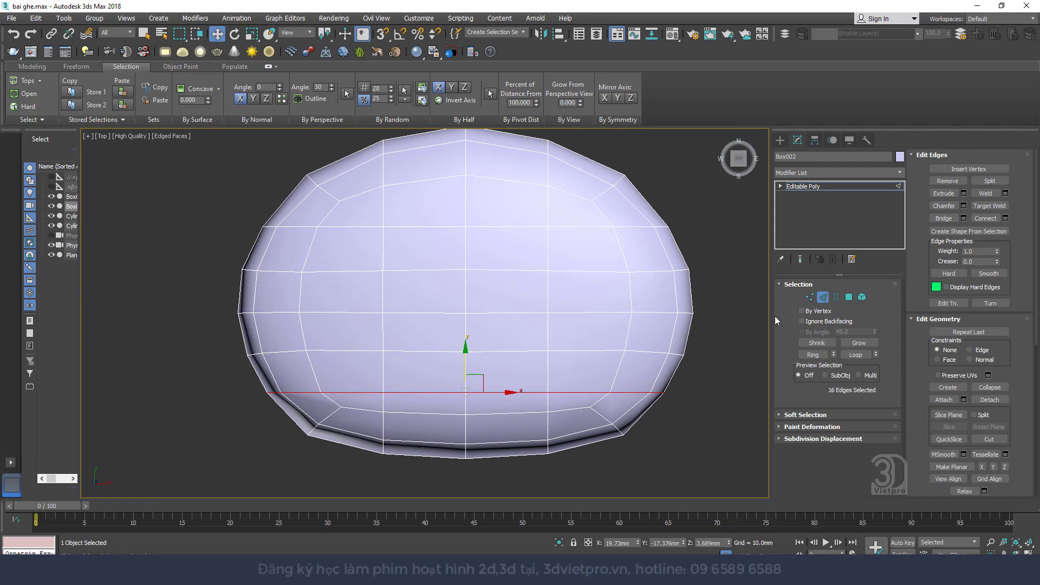
pyautogui.click(848, 297)
pyautogui.click(501, 283)
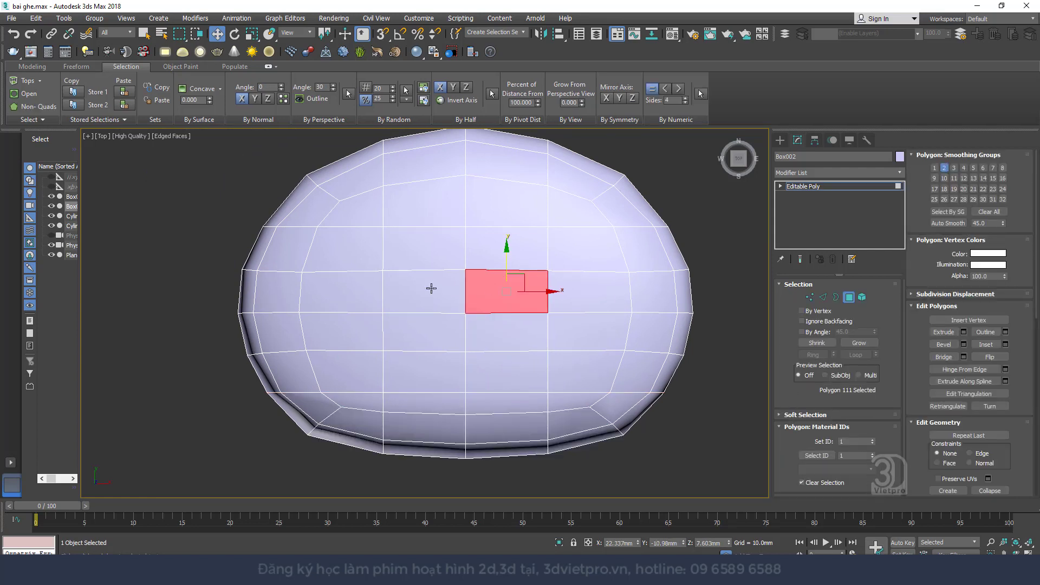
pyautogui.keyDown('ctrl'); pyautogui.click(429, 286); pyautogui.keyUp('ctrl')
pyautogui.keyDown('ctrl'); pyautogui.click(433, 328); pyautogui.keyUp('ctrl')
pyautogui.keyDown('ctrl'); pyautogui.click(535, 324); pyautogui.keyUp('ctrl')
pyautogui.keyDown('ctrl'); pyautogui.click(487, 249); pyautogui.keyUp('ctrl')
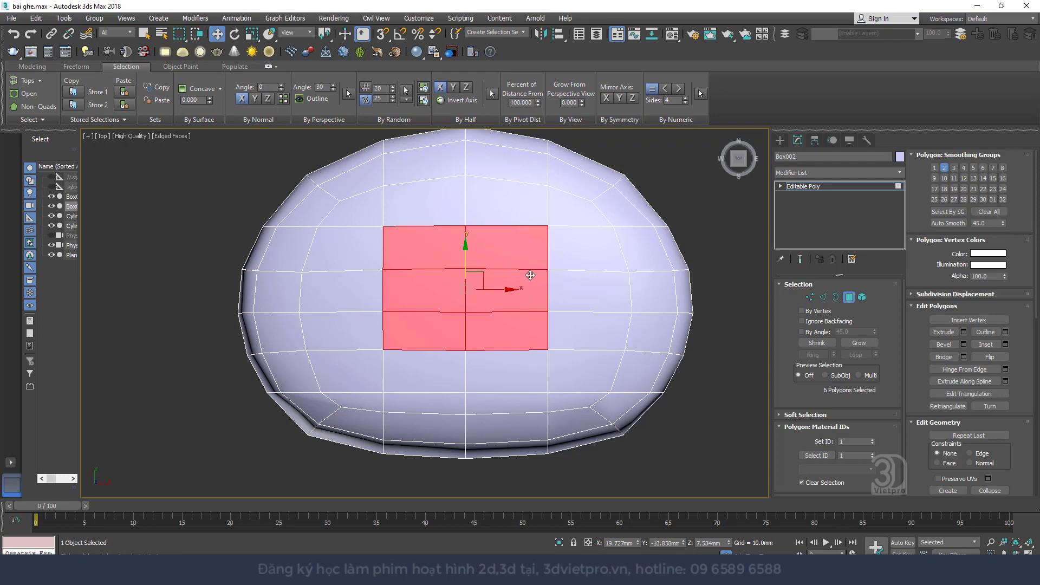
pyautogui.keyDown('ctrl'); pyautogui.click(431, 242); pyautogui.keyUp('ctrl')
pyautogui.rightClick(517, 273)
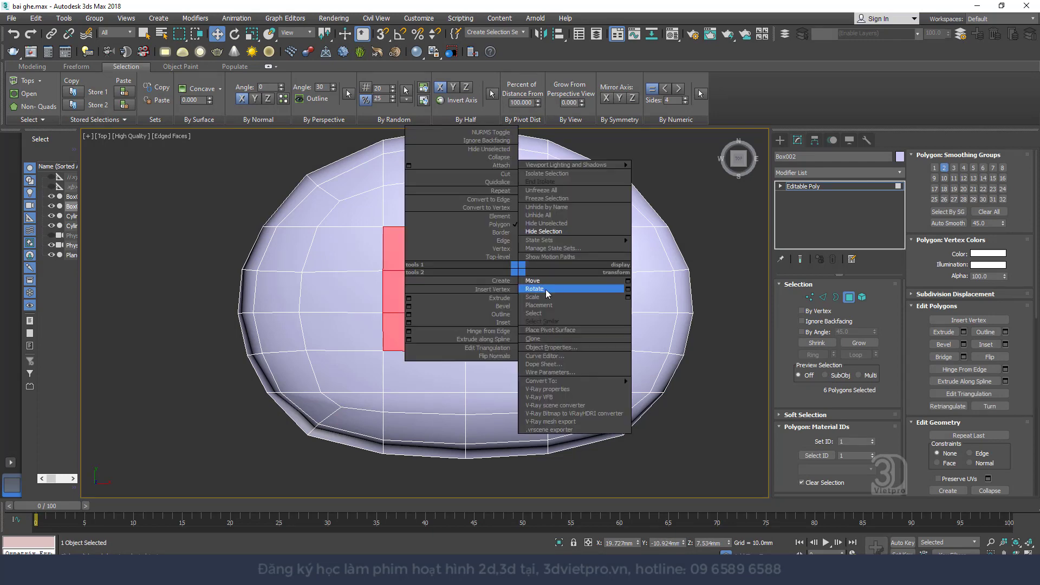
pyautogui.click(528, 283)
pyautogui.moveTo(495, 262); pyautogui.dragTo(509, 347)
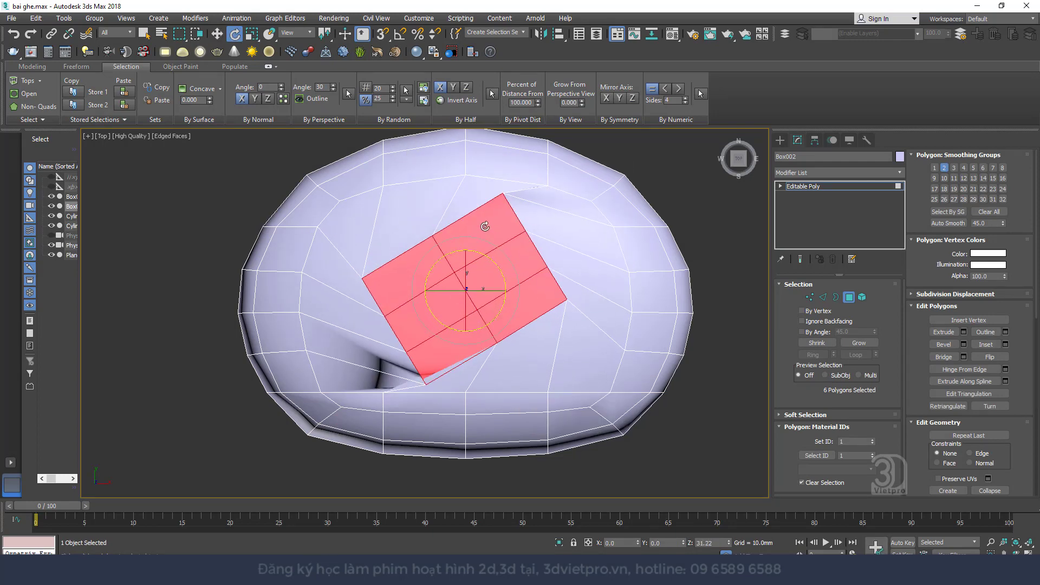
pyautogui.hotkey('ctrl', 'z')
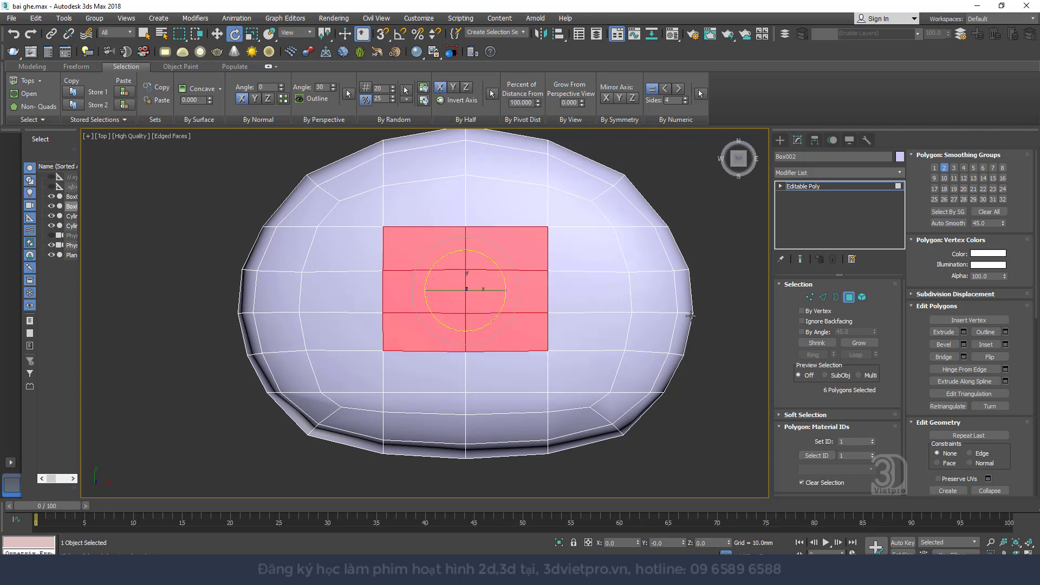
pyautogui.click(810, 298)
pyautogui.scroll(-5, 621, 343)
pyautogui.moveTo(545, 343)
pyautogui.keyDown('alt'); pyautogui.mouseDown(button='middle')
pyautogui.moveTo(621, 343)
pyautogui.moveTo(621, 256)
pyautogui.moveTo(576, 324)
pyautogui.mouseUp(button='middle'); pyautogui.keyUp('alt')
# - With Move active, pick the first middle-row vertices on the cushion top
pyautogui.rightClick(631, 327)
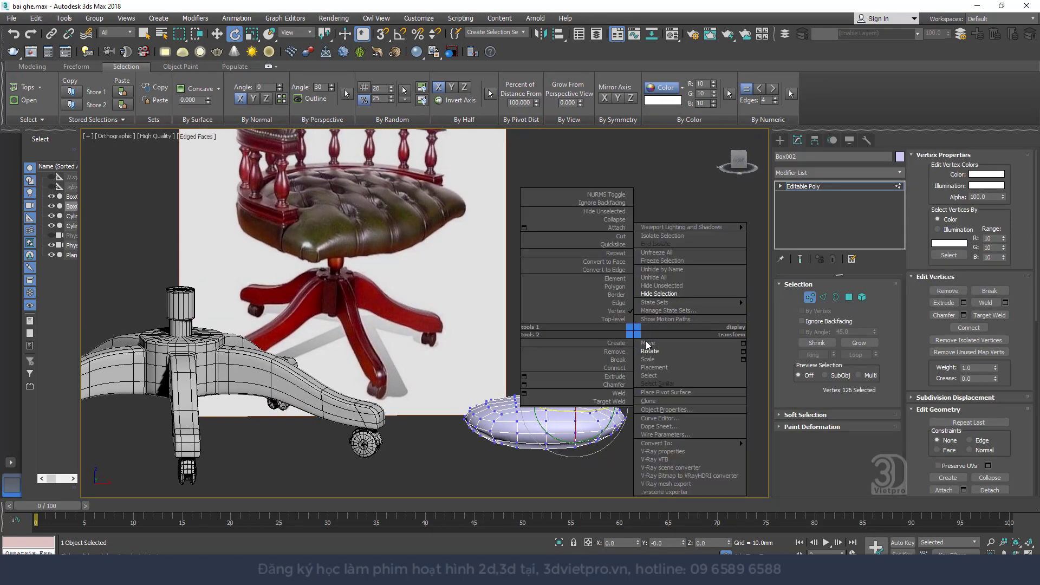
pyautogui.click(645, 343)
pyautogui.scroll(5, 575, 418)
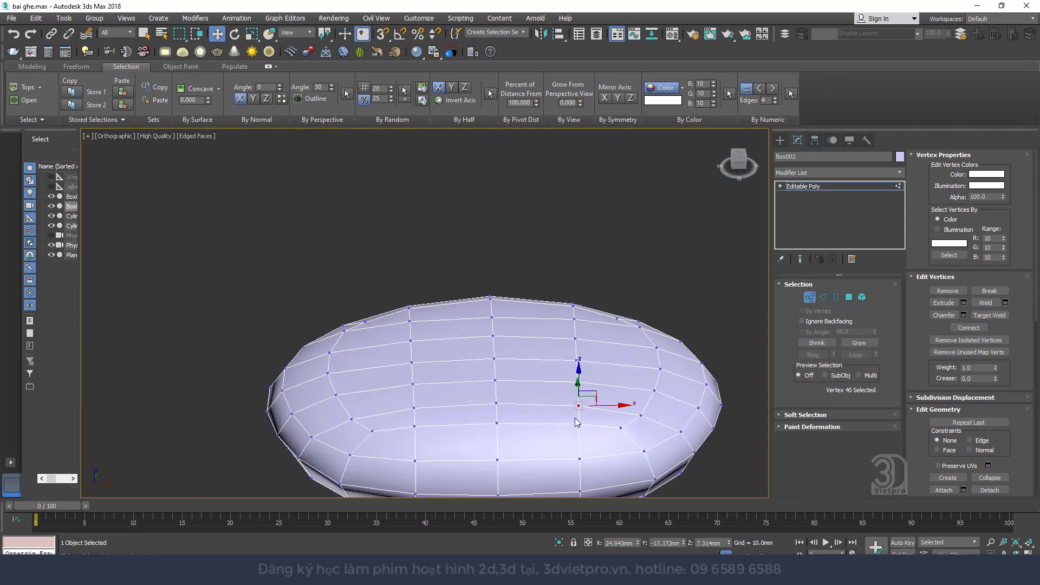
pyautogui.keyDown('ctrl'); pyautogui.click(414, 407); pyautogui.keyUp('ctrl')
pyautogui.keyDown('ctrl'); pyautogui.click(497, 403); pyautogui.keyUp('ctrl')
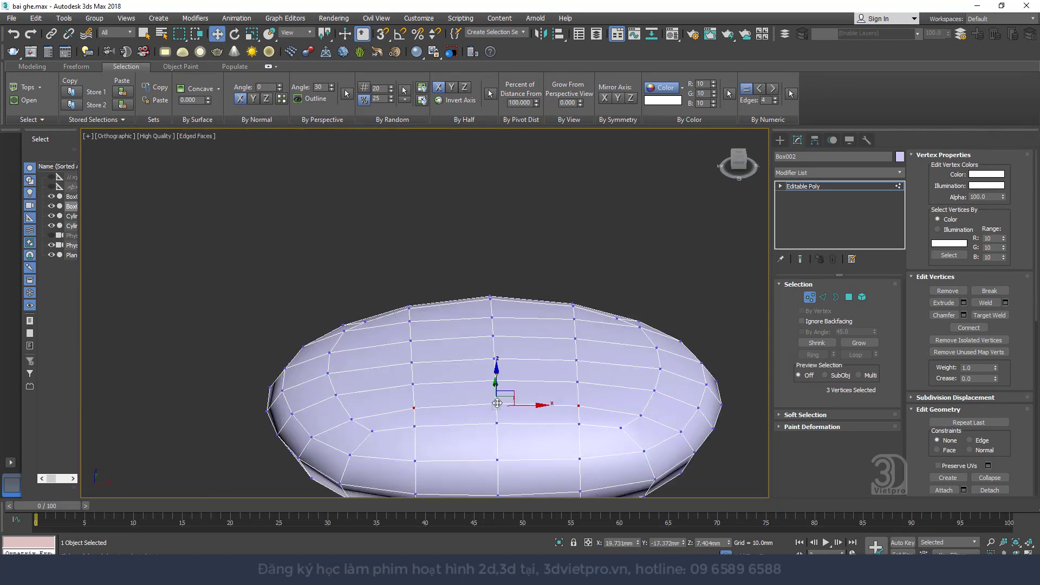
pyautogui.scroll(-3, 572, 384)
pyautogui.scroll(-2, 569, 401)
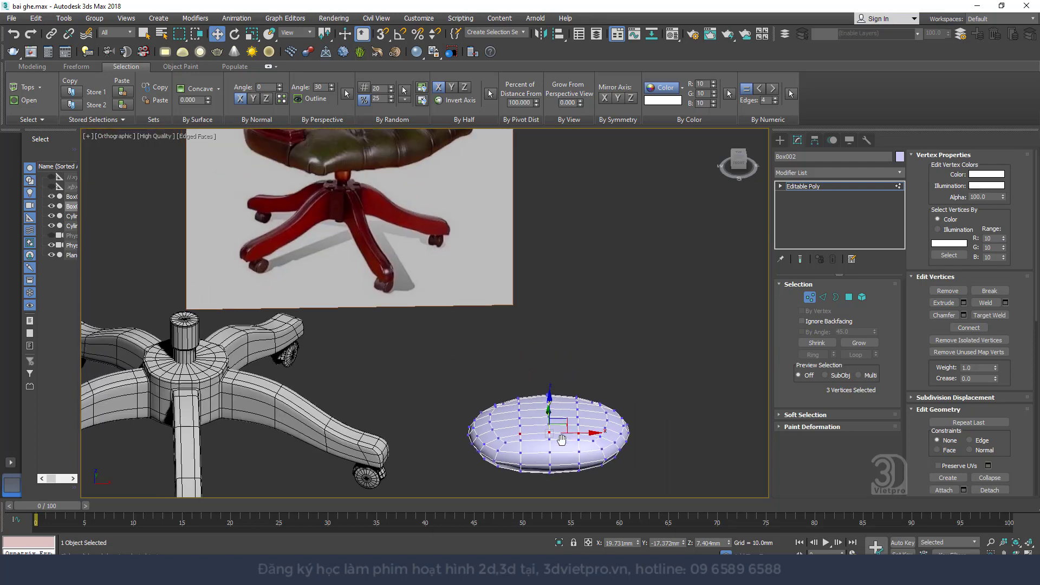
pyautogui.moveTo(568, 423)
pyautogui.mouseDown(button='middle')
pyautogui.moveTo(565, 461)
pyautogui.moveTo(563, 447)
pyautogui.mouseUp(button='middle')
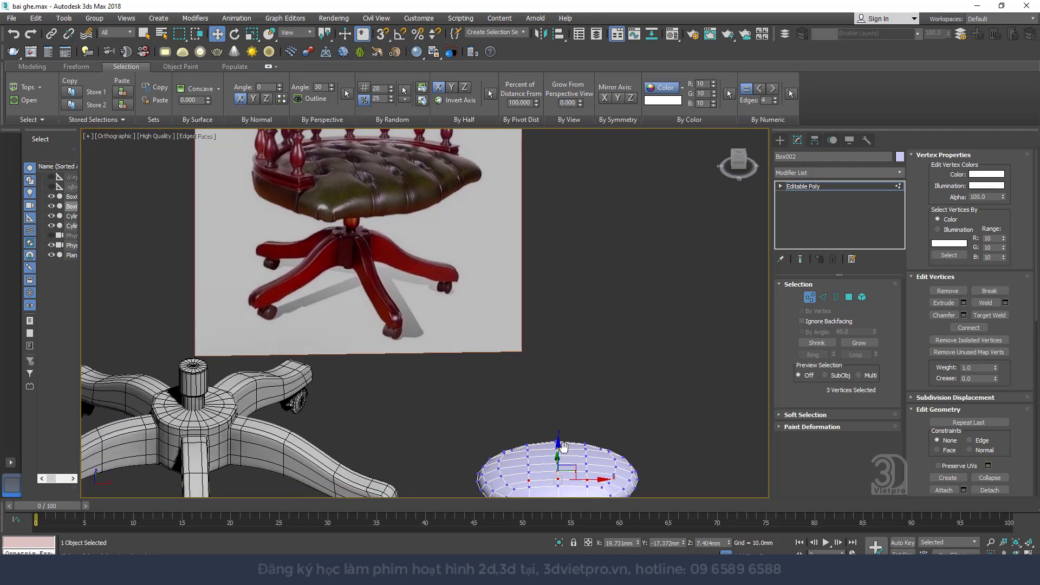
pyautogui.moveTo(560, 443); pyautogui.dragTo(509, 336, button='middle')
pyautogui.scroll(4, 510, 382)
pyautogui.scroll(1, 510, 381)
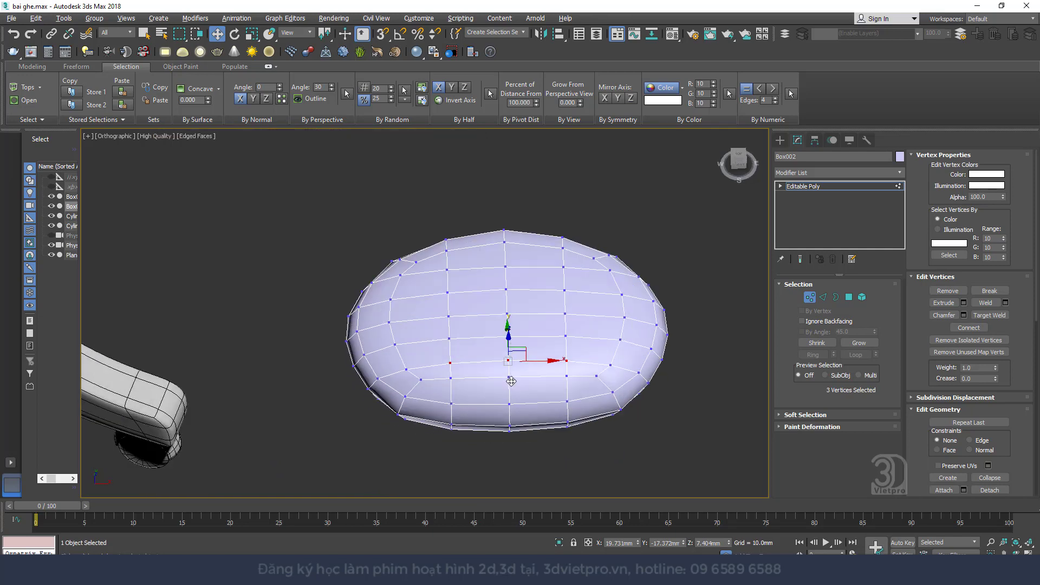
pyautogui.scroll(2, 516, 366)
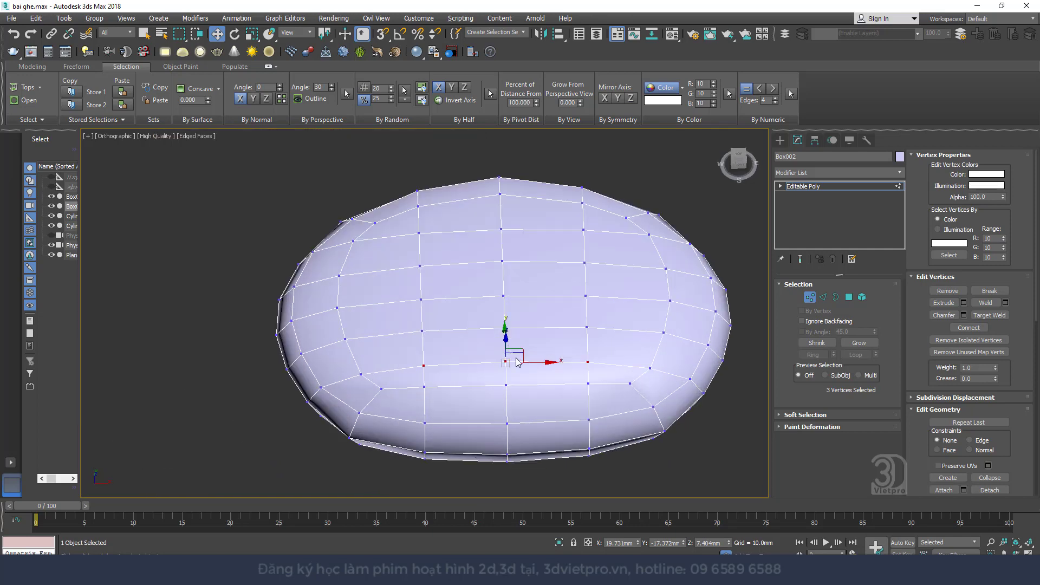
# - Add staggered vertices on the next and upper rows, swapping one misplaced pick
pyautogui.keyDown('ctrl'); pyautogui.click(588, 327); pyautogui.keyUp('ctrl')
pyautogui.keyDown('alt'); pyautogui.click(586, 327); pyautogui.keyUp('alt')
pyautogui.keyDown('ctrl'); pyautogui.click(585, 295); pyautogui.keyUp('ctrl')
pyautogui.keyDown('ctrl'); pyautogui.click(421, 299); pyautogui.keyUp('ctrl')
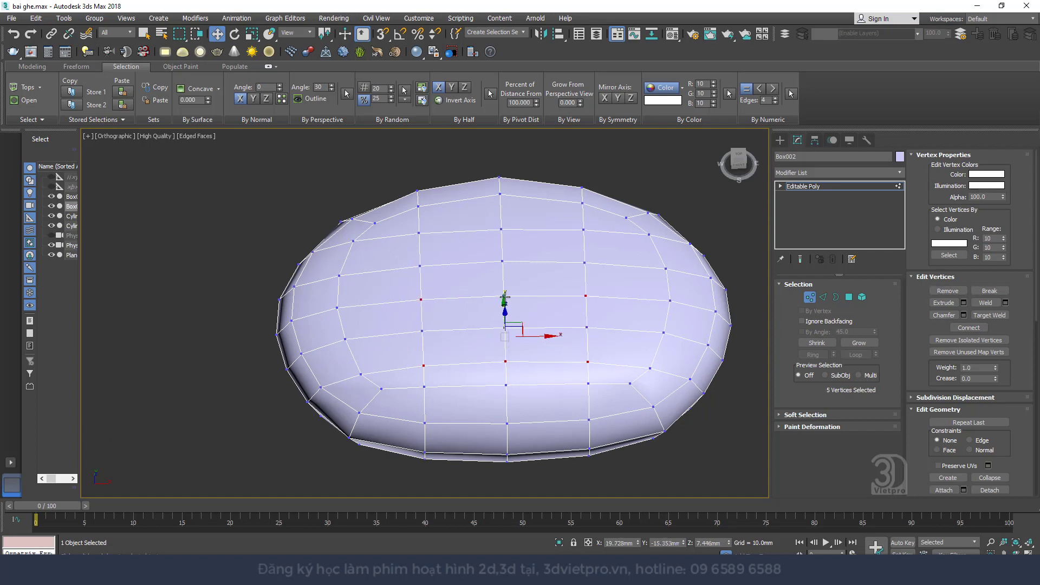
pyautogui.keyDown('ctrl'); pyautogui.click(503, 295); pyautogui.keyUp('ctrl')
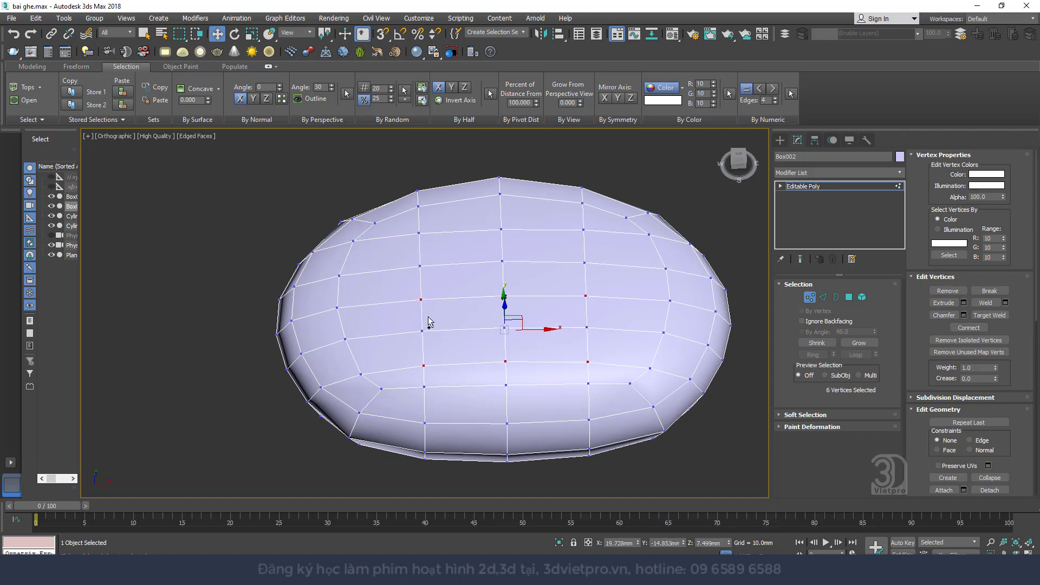
pyautogui.keyDown('ctrl'); pyautogui.click(418, 233); pyautogui.keyUp('ctrl')
pyautogui.keyDown('ctrl'); pyautogui.click(500, 229); pyautogui.keyUp('ctrl')
pyautogui.keyDown('ctrl'); pyautogui.click(583, 229); pyautogui.keyUp('ctrl')
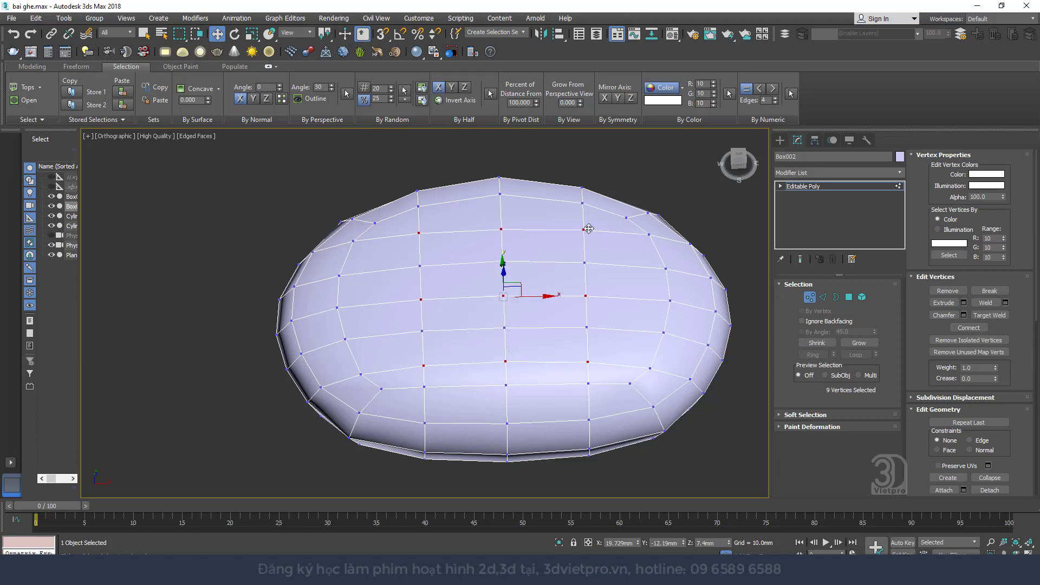
pyautogui.keyDown('ctrl'); pyautogui.click(648, 235); pyautogui.keyUp('ctrl')
# - Add the remaining right and left-side vertices to complete all 15 tuft points
pyautogui.keyDown('ctrl'); pyautogui.click(669, 298); pyautogui.keyUp('ctrl')
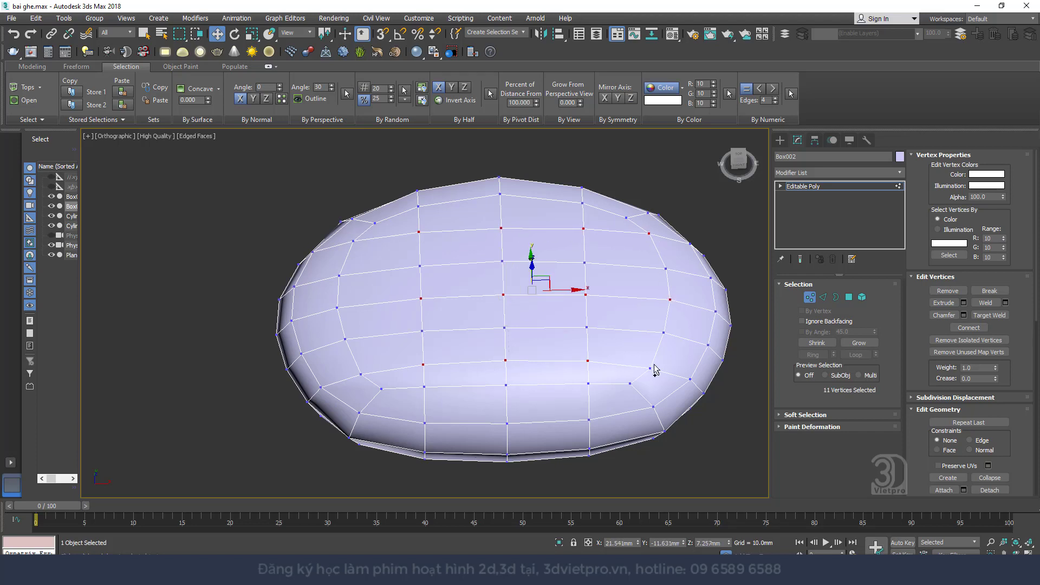
pyautogui.keyDown('ctrl'); pyautogui.click(649, 369); pyautogui.keyUp('ctrl')
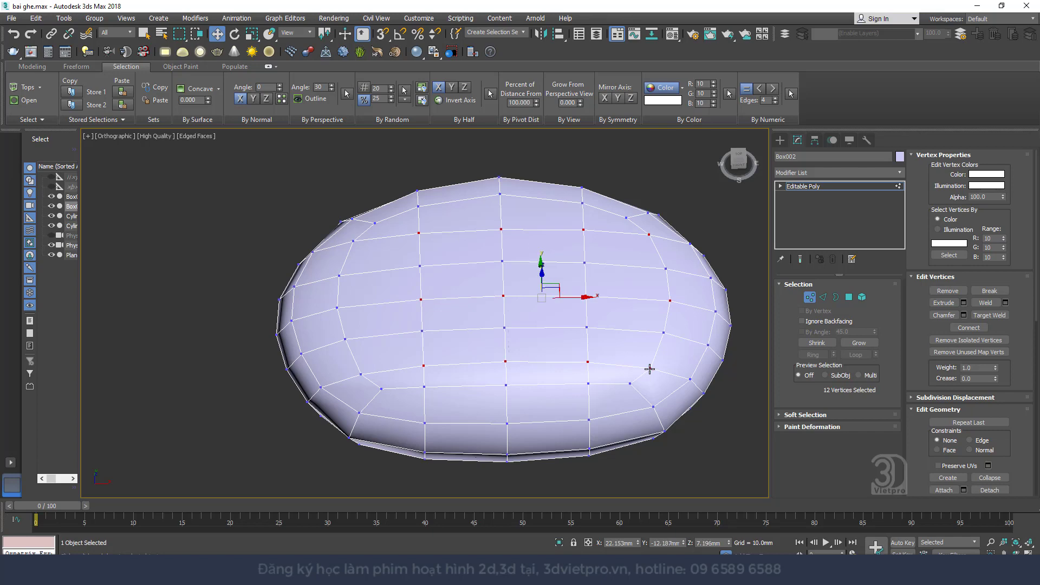
pyautogui.keyDown('ctrl'); pyautogui.click(360, 373); pyautogui.keyUp('ctrl')
pyautogui.keyDown('ctrl'); pyautogui.click(339, 304); pyautogui.keyUp('ctrl')
pyautogui.keyDown('ctrl'); pyautogui.click(353, 240); pyautogui.keyUp('ctrl')
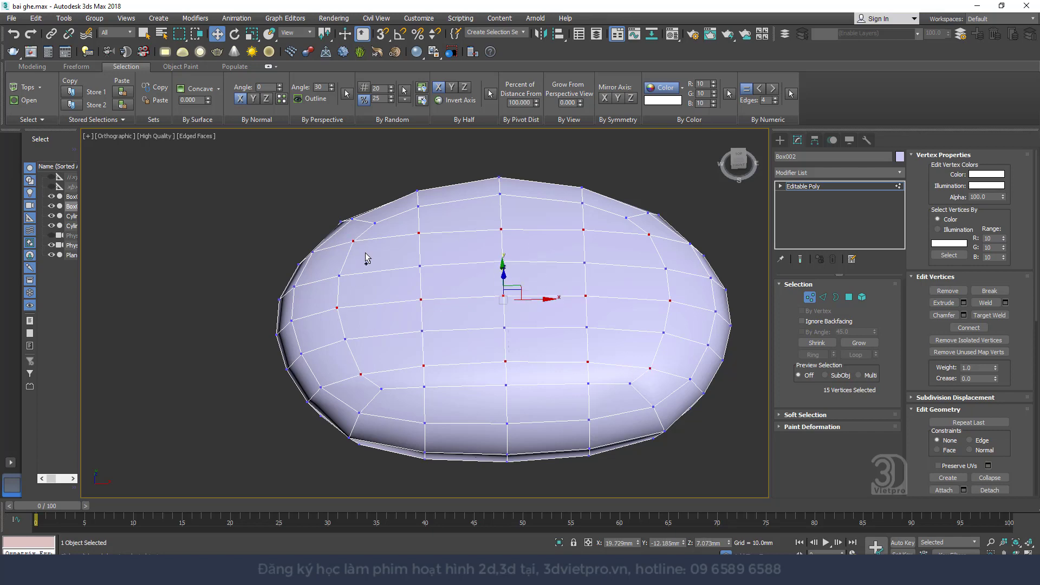
pyautogui.keyDown('alt'); pyautogui.moveTo(368, 259); pyautogui.dragTo(489, 299, button='middle'); pyautogui.keyUp('alt')
pyautogui.scroll(3, 489, 299)
# - Chamfer the 15 tuft vertices with a reduced amount into small diamond faces
pyautogui.rightClick(484, 292)
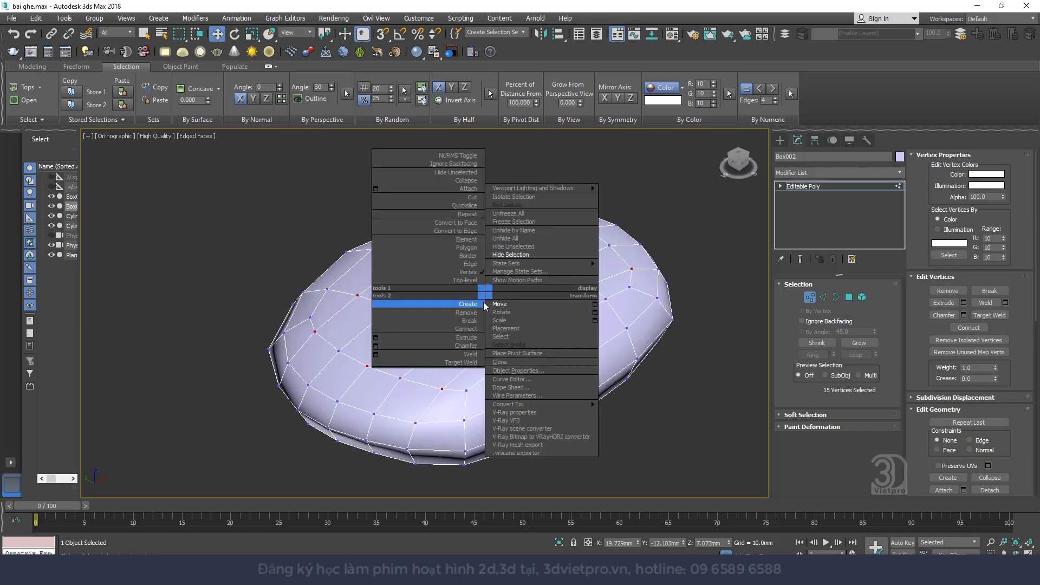
pyautogui.click(375, 346)
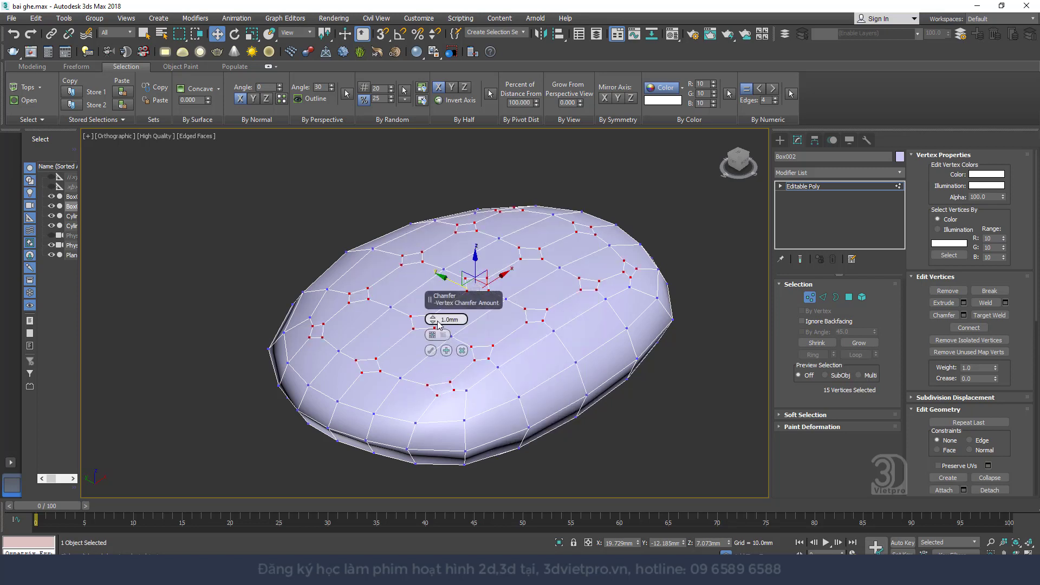
pyautogui.moveTo(433, 319); pyautogui.dragTo(435, 323)
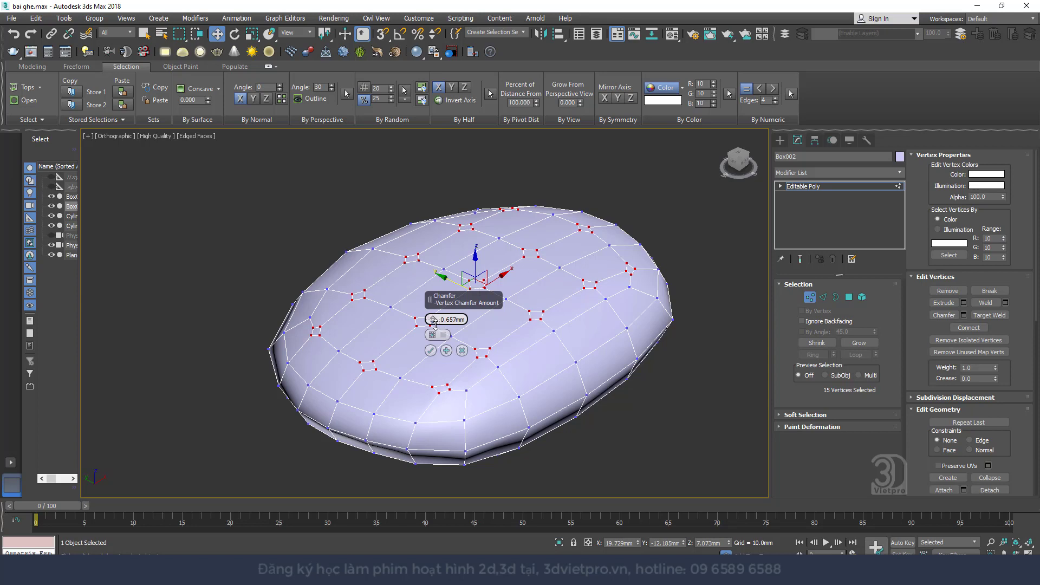
pyautogui.click(431, 351)
# - In Polygon mode, shrink the selection and deselect faces between the tuft diamonds
pyautogui.click(848, 296)
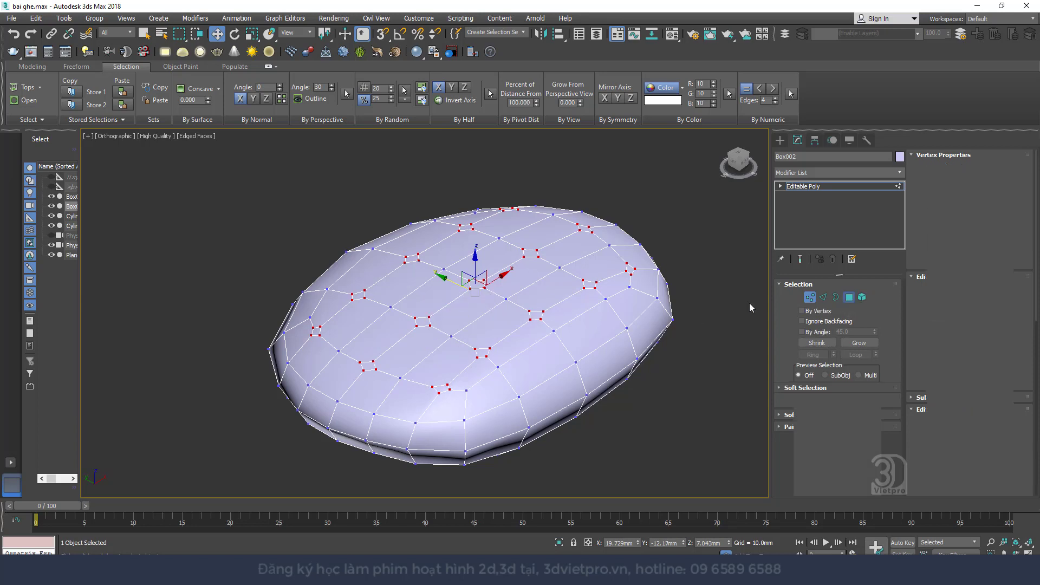
pyautogui.click(817, 342)
pyautogui.keyDown('alt'); pyautogui.moveTo(643, 284); pyautogui.dragTo(610, 298, button='middle'); pyautogui.keyUp('alt')
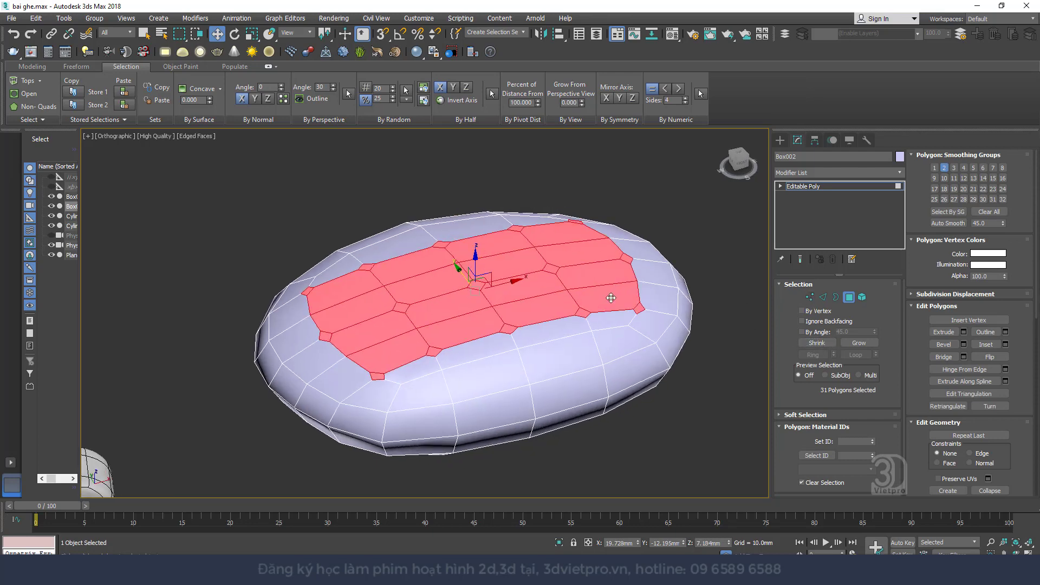
pyautogui.keyDown('alt'); pyautogui.click(603, 297); pyautogui.keyUp('alt')
pyautogui.keyDown('alt'); pyautogui.click(597, 275); pyautogui.keyUp('alt')
pyautogui.keyDown('alt'); pyautogui.click(579, 250); pyautogui.keyUp('alt')
pyautogui.keyDown('alt'); pyautogui.click(564, 234); pyautogui.keyUp('alt')
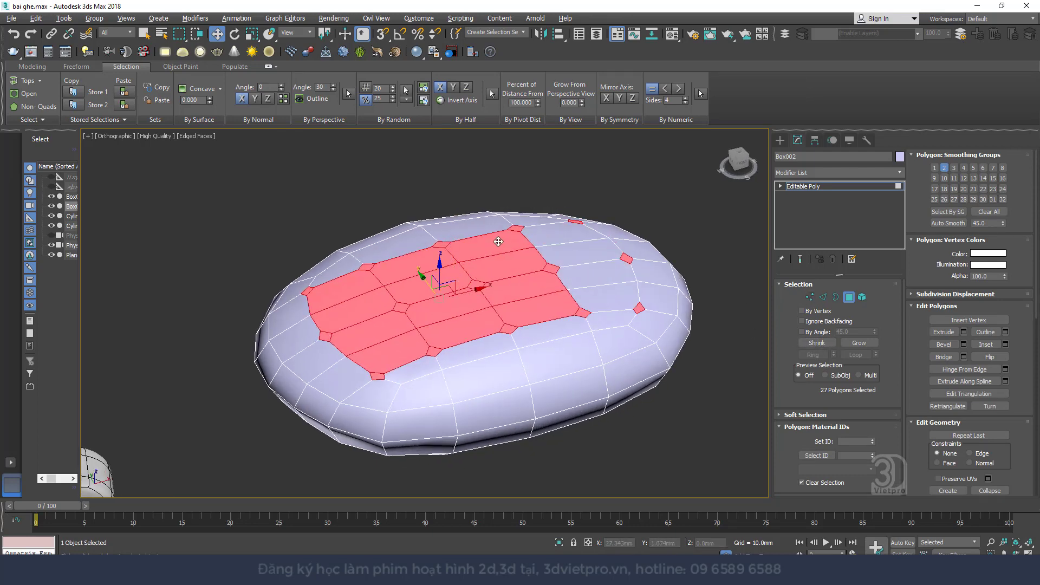
pyautogui.keyDown('alt'); pyautogui.click(490, 246); pyautogui.keyUp('alt')
pyautogui.keyDown('alt'); pyautogui.click(503, 264); pyautogui.keyUp('alt')
pyautogui.keyDown('alt'); pyautogui.click(516, 296); pyautogui.keyUp('alt')
pyautogui.keyDown('alt'); pyautogui.click(538, 312); pyautogui.keyUp('alt')
# - Deselect the remaining in-between and large interior faces, leaving only the 15 tuft faces
pyautogui.keyDown('alt'); pyautogui.click(464, 325); pyautogui.keyUp('alt')
pyautogui.keyDown('alt'); pyautogui.click(458, 303); pyautogui.keyUp('alt')
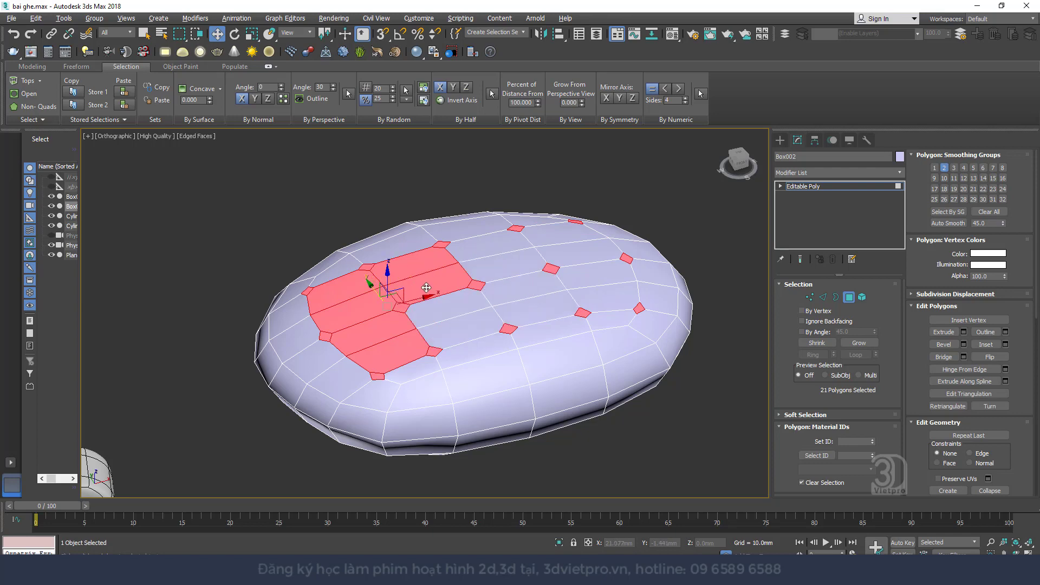
pyautogui.keyDown('alt'); pyautogui.click(431, 285); pyautogui.keyUp('alt')
pyautogui.keyDown('alt'); pyautogui.click(411, 263); pyautogui.keyUp('alt')
pyautogui.keyDown('alt'); pyautogui.click(346, 284); pyautogui.keyUp('alt')
pyautogui.keyDown('alt'); pyautogui.click(359, 304); pyautogui.keyUp('alt')
pyautogui.keyDown('alt'); pyautogui.click(375, 326); pyautogui.keyUp('alt')
pyautogui.keyDown('alt'); pyautogui.click(393, 349); pyautogui.keyUp('alt')
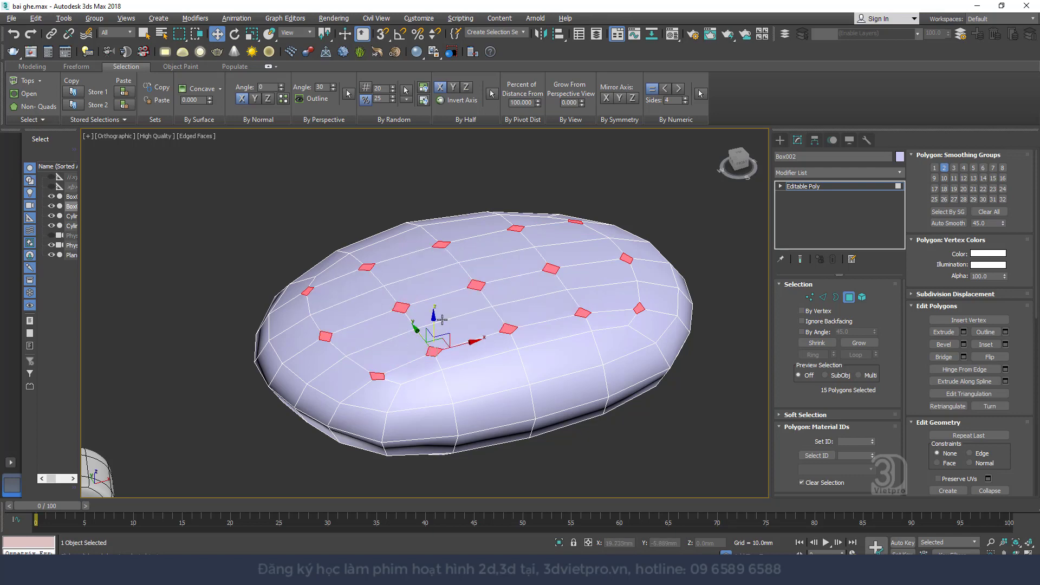
pyautogui.scroll(3, 498, 303)
pyautogui.scroll(-2, 520, 292)
pyautogui.scroll(3, 504, 293)
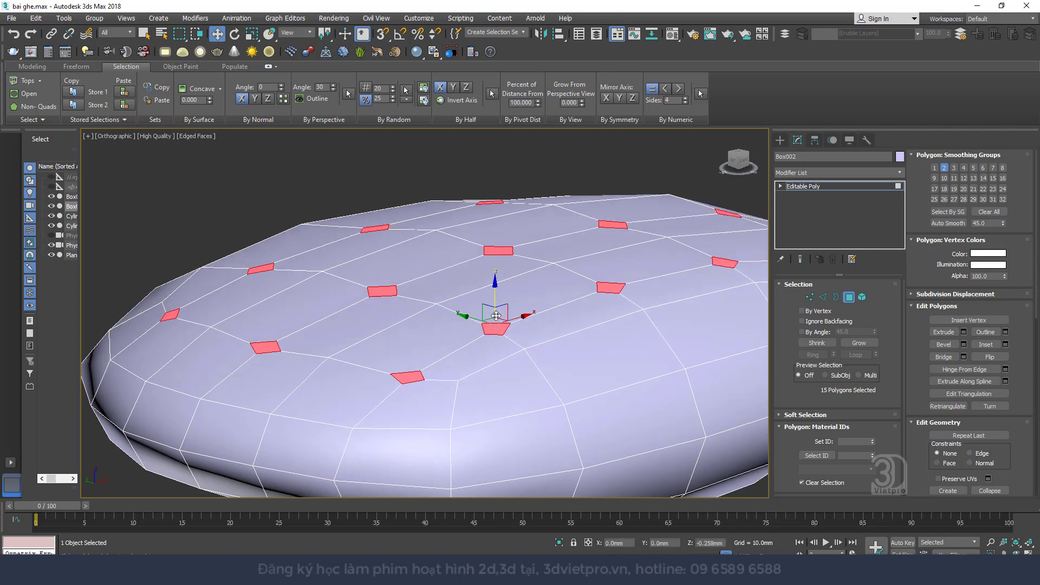
pyautogui.moveTo(489, 292); pyautogui.dragTo(488, 289)
# - Extrude the 15 tuft polygons inward about -1.03 mm into the seat
pyautogui.rightClick(501, 267)
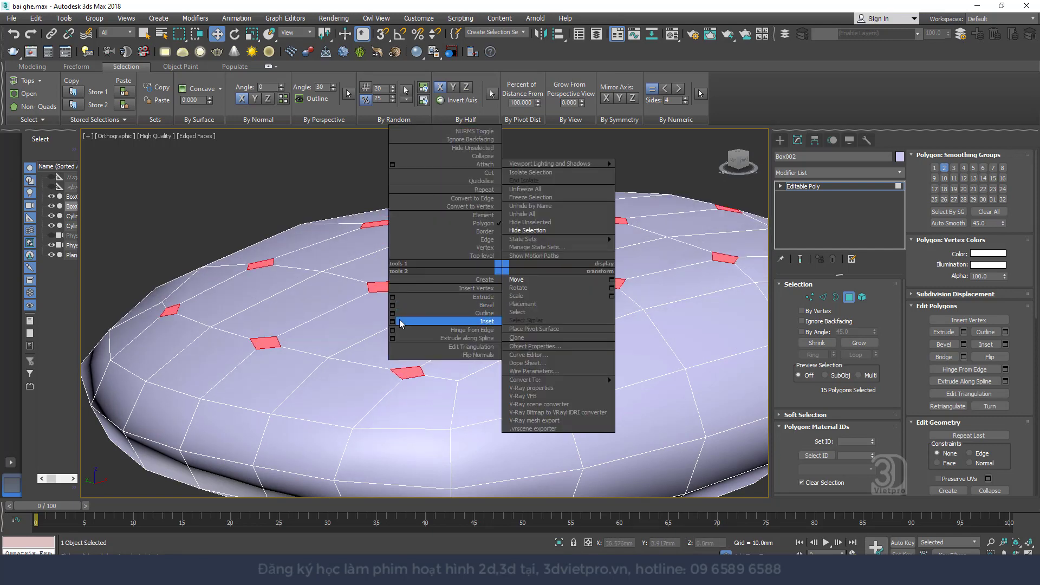
pyautogui.click(392, 297)
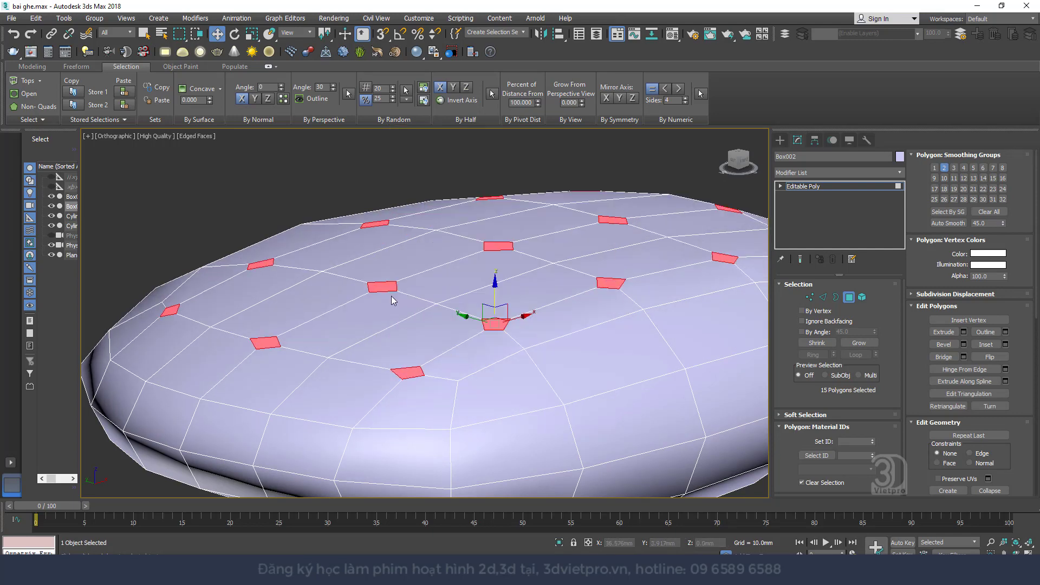
pyautogui.moveTo(433, 334); pyautogui.dragTo(439, 368)
pyautogui.click(430, 350)
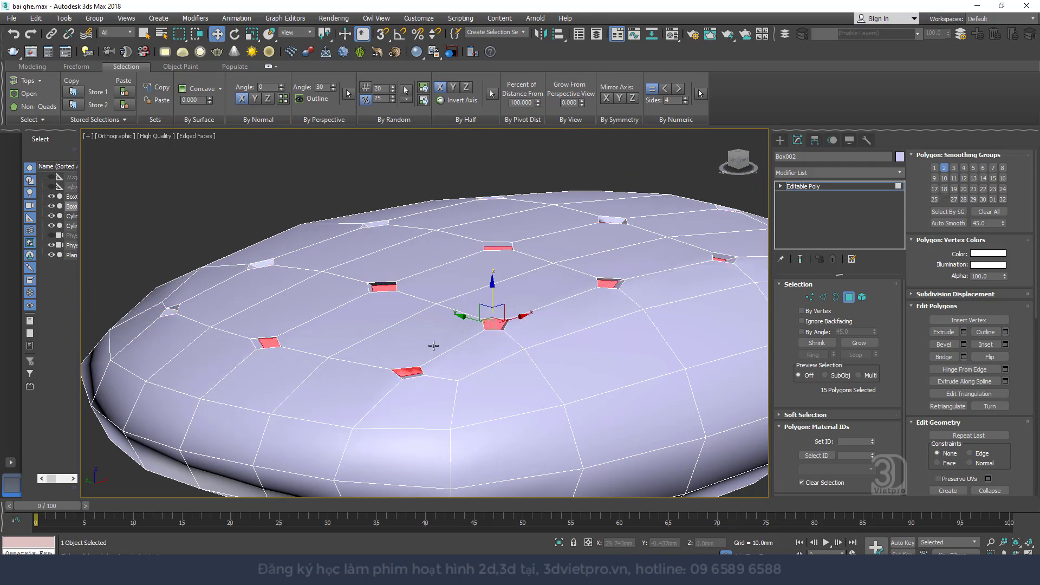
# - Scale the extruded tuft polygons down into smaller button holes
pyautogui.rightClick(491, 303)
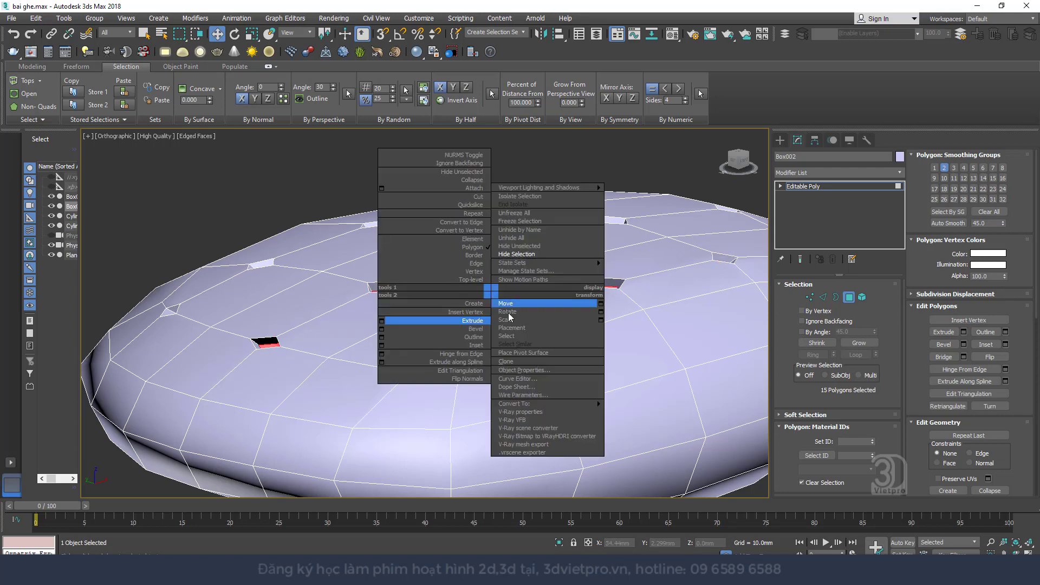
pyautogui.click(512, 327)
pyautogui.moveTo(494, 342); pyautogui.dragTo(494, 371)
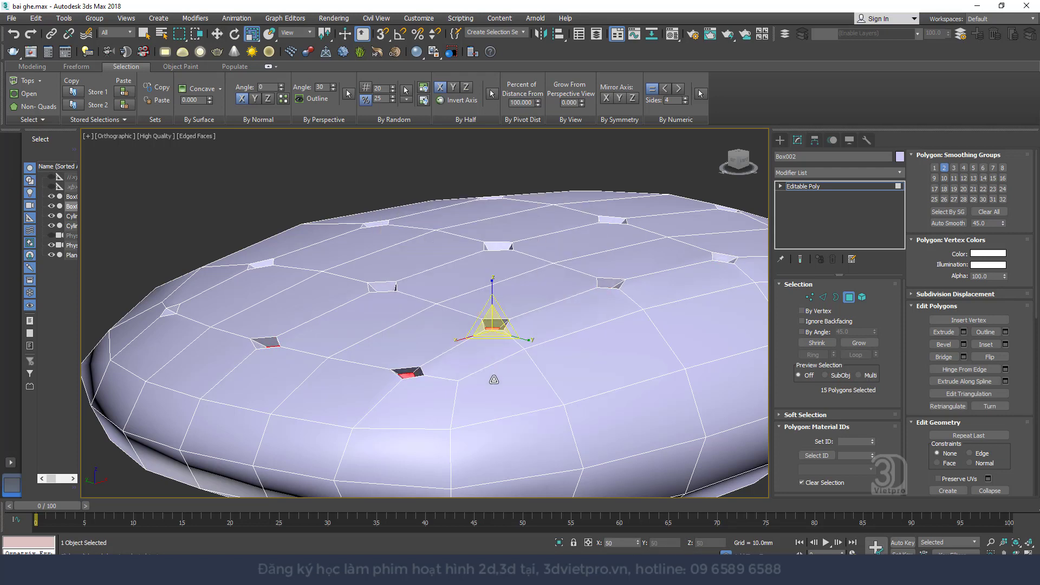
pyautogui.press('w')
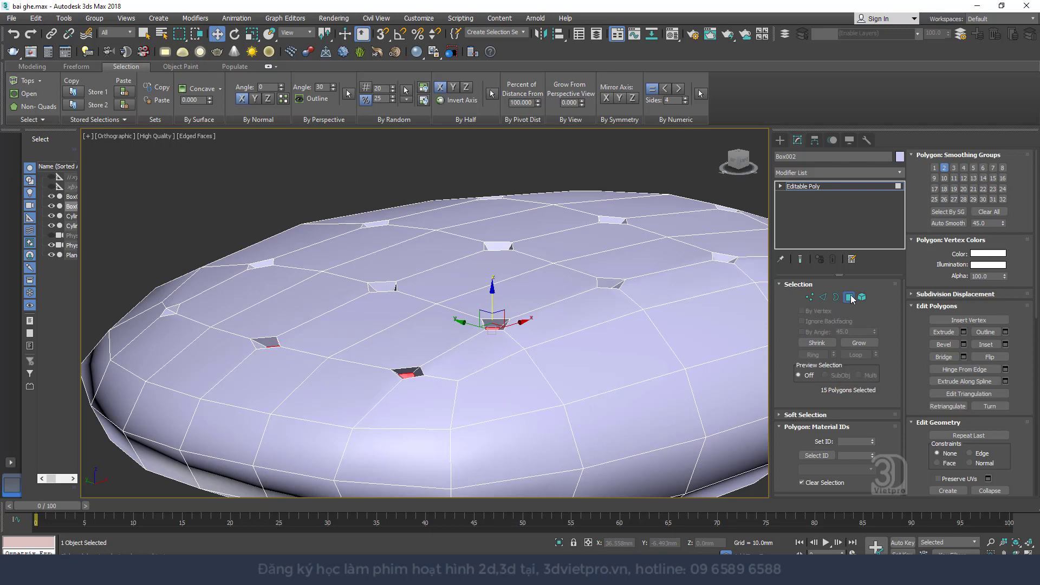
pyautogui.click(848, 296)
pyautogui.click(835, 174)
# - Add a TurboSmooth modifier to the cushion with edged faces hidden
pyautogui.write('t')
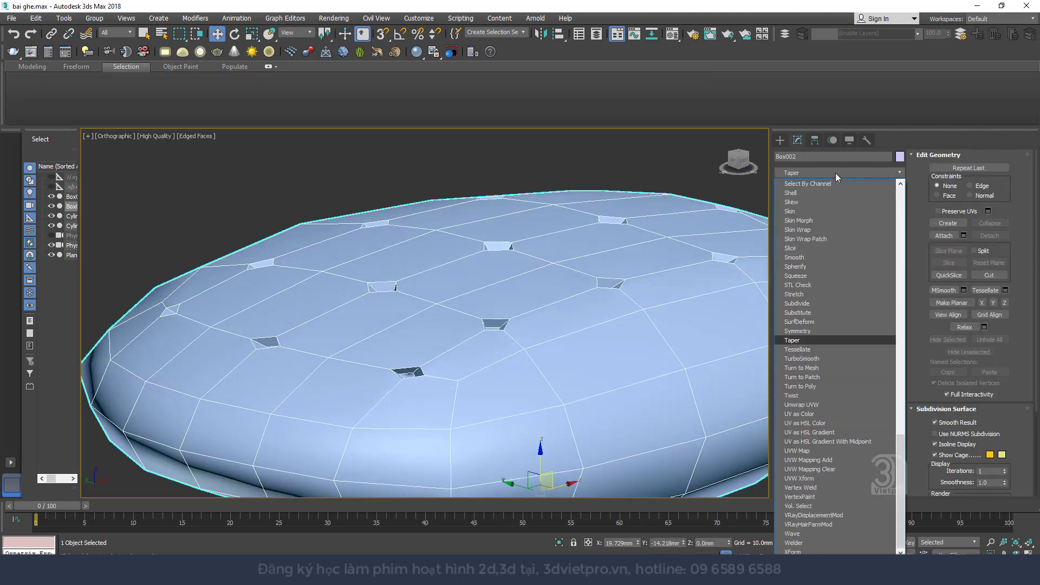
pyautogui.write('urboSmooth')
pyautogui.press('Return')
pyautogui.press('F4')
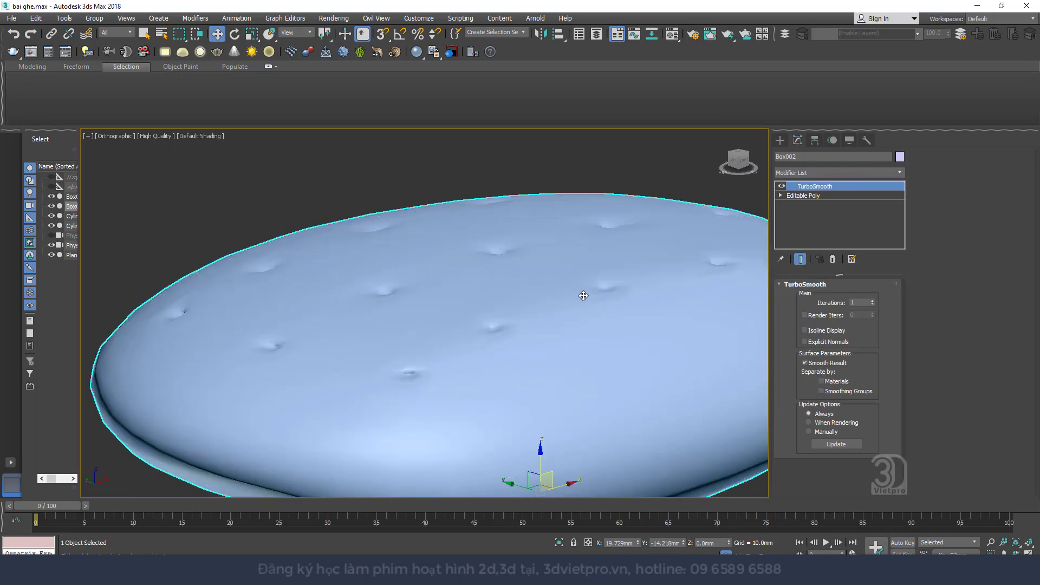
pyautogui.moveTo(583, 292)
pyautogui.keyDown('alt'); pyautogui.mouseDown(button='middle')
pyautogui.moveTo(557, 288)
pyautogui.moveTo(504, 339)
pyautogui.moveTo(508, 322)
pyautogui.mouseUp(button='middle'); pyautogui.keyUp('alt')
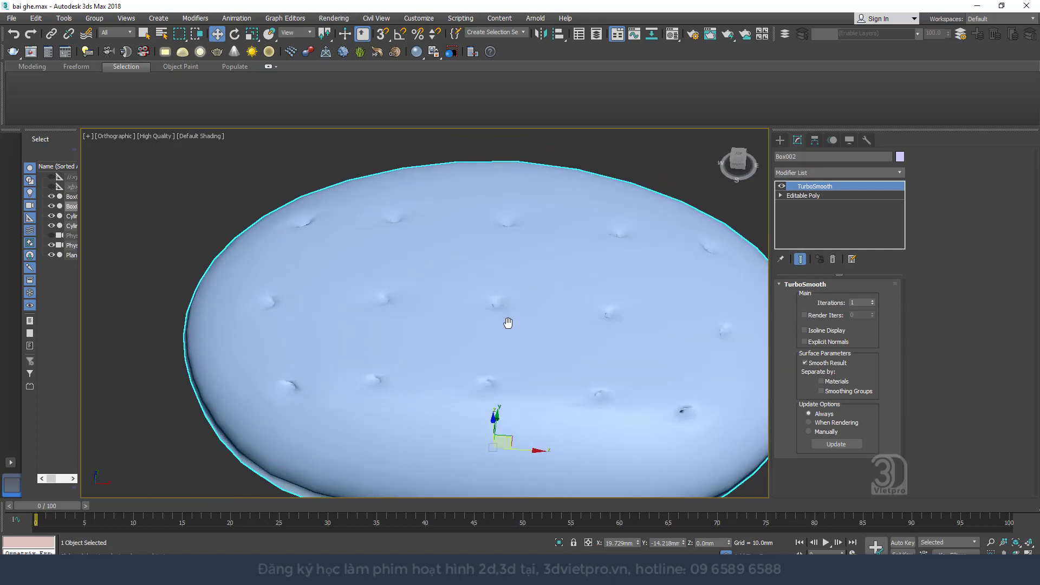
# - Enable Show End Result and return to polygon editing on the base mesh
pyautogui.click(781, 187)
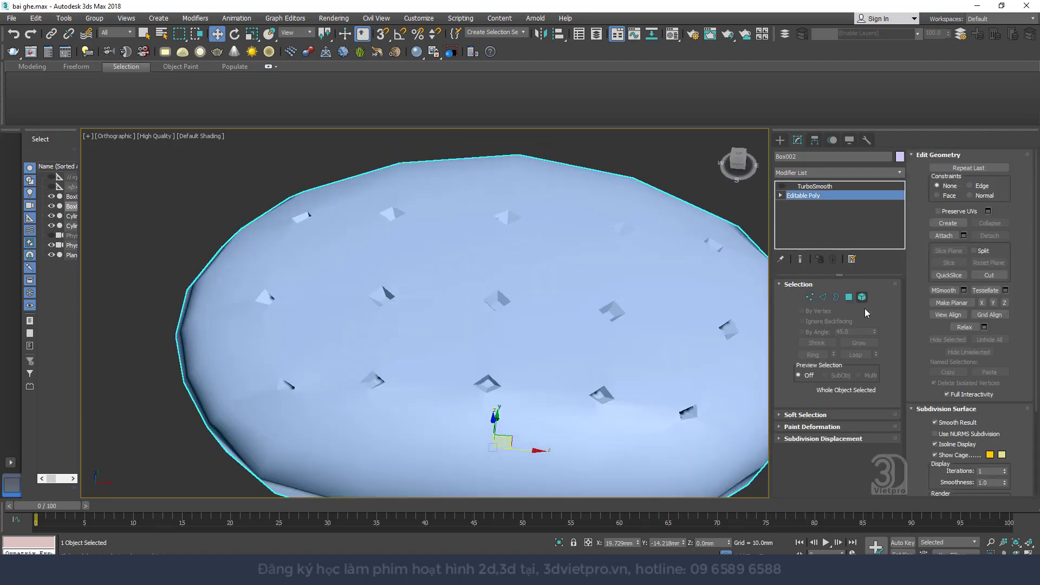
pyautogui.click(849, 297)
pyautogui.click(814, 186)
pyautogui.click(781, 186)
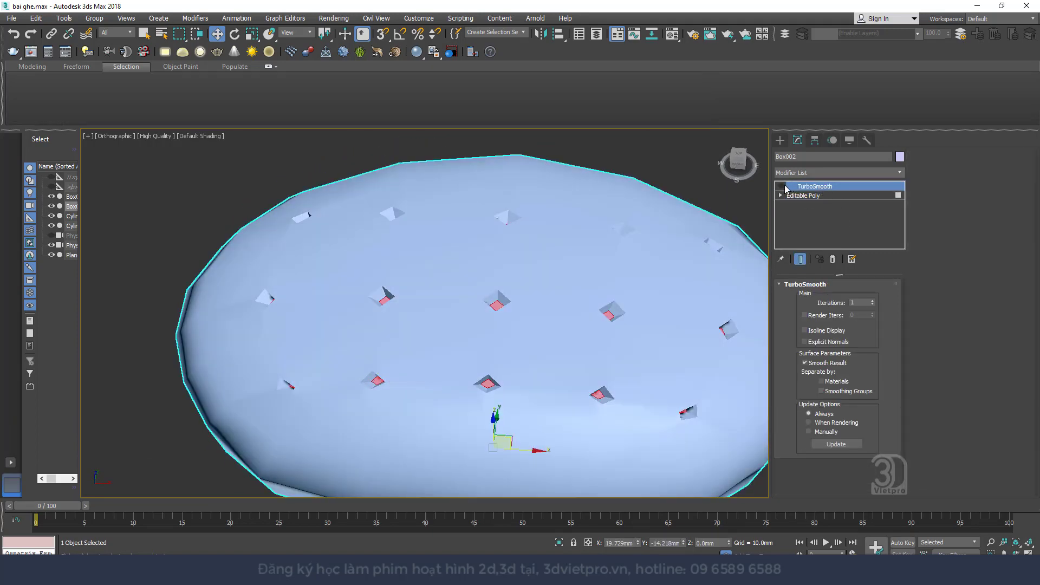
pyautogui.click(800, 259)
pyautogui.click(802, 196)
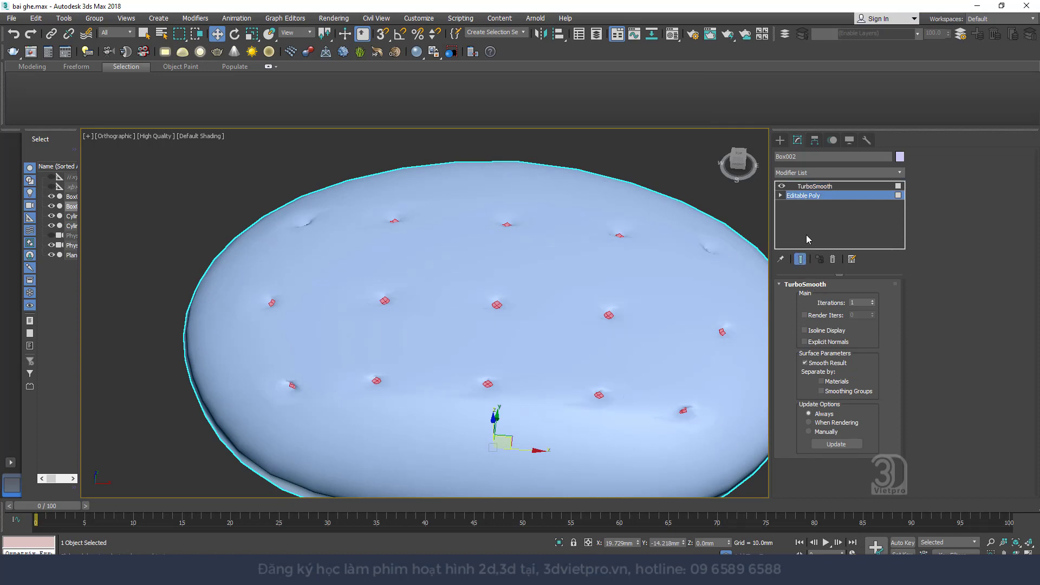
pyautogui.click(803, 259)
pyautogui.click(804, 259)
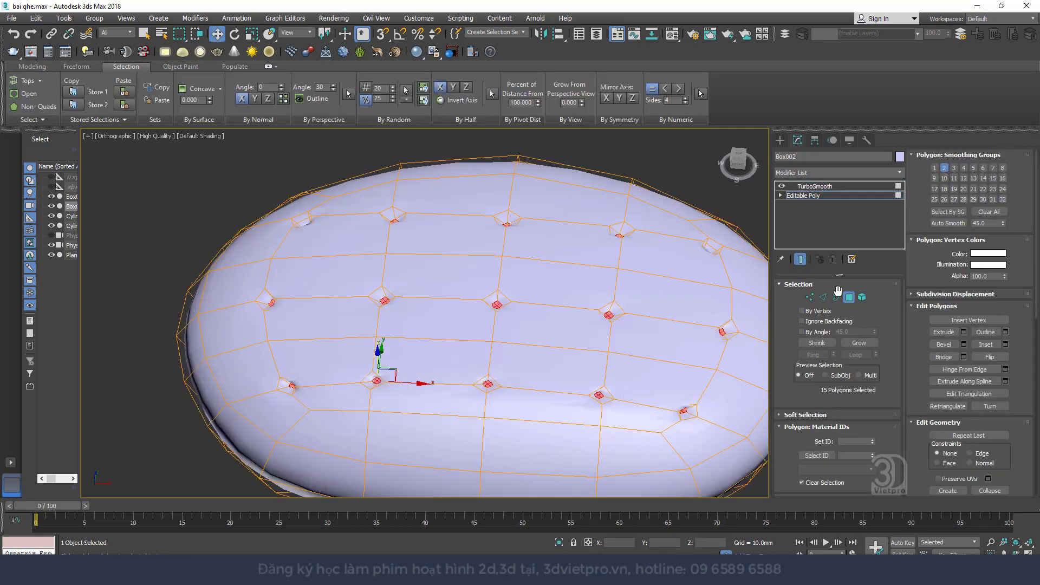
# - Grow the tuft selection to 75 polygons and scale it up to widen each dimple
pyautogui.rightClick(620, 306)
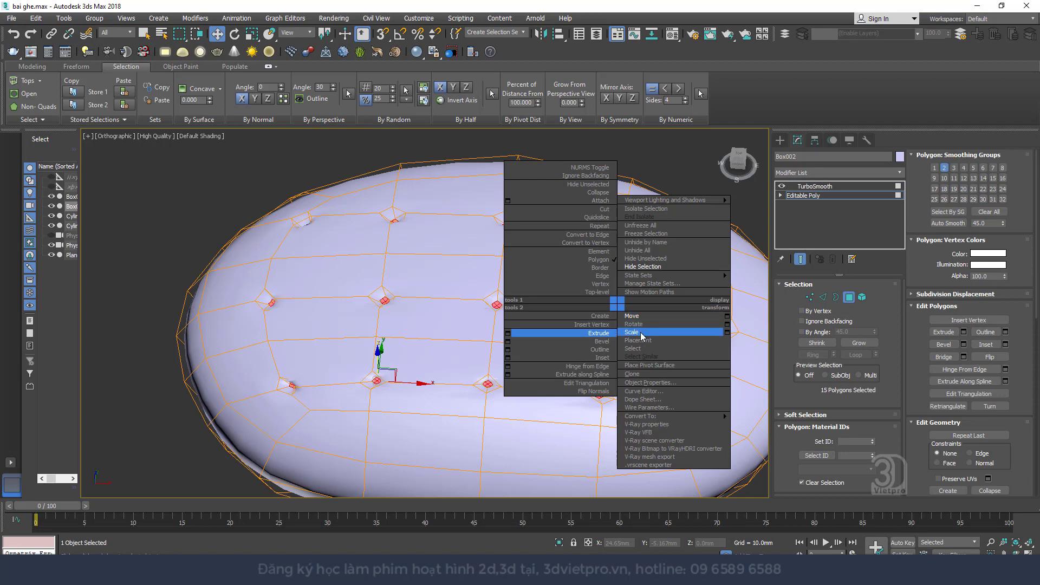
pyautogui.click(644, 336)
pyautogui.click(859, 343)
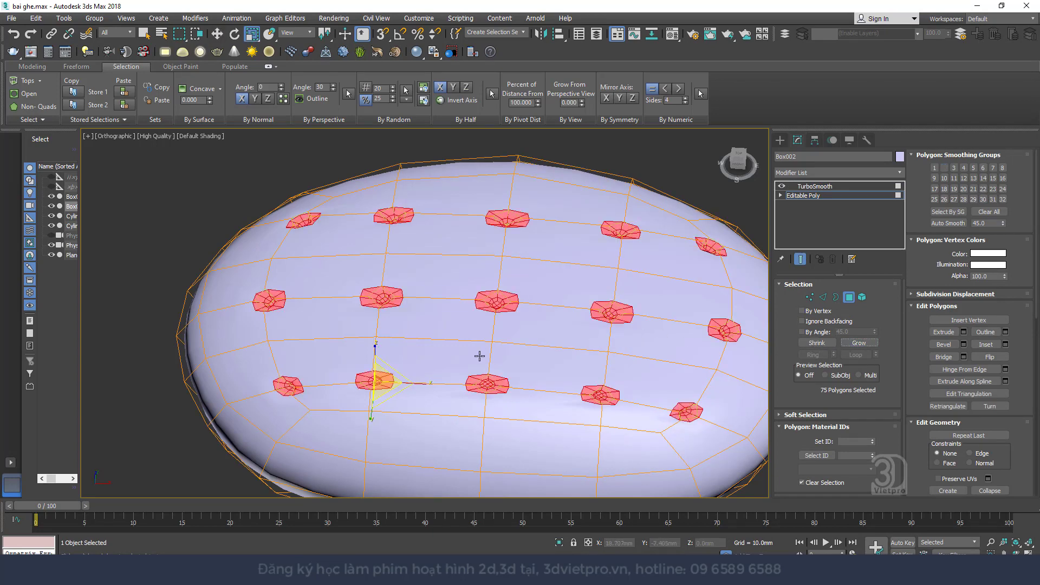
pyautogui.scroll(-4, 475, 352)
pyautogui.keyDown('alt'); pyautogui.moveTo(522, 301); pyautogui.dragTo(442, 323, button='middle'); pyautogui.keyUp('alt')
pyautogui.scroll(3, 443, 323)
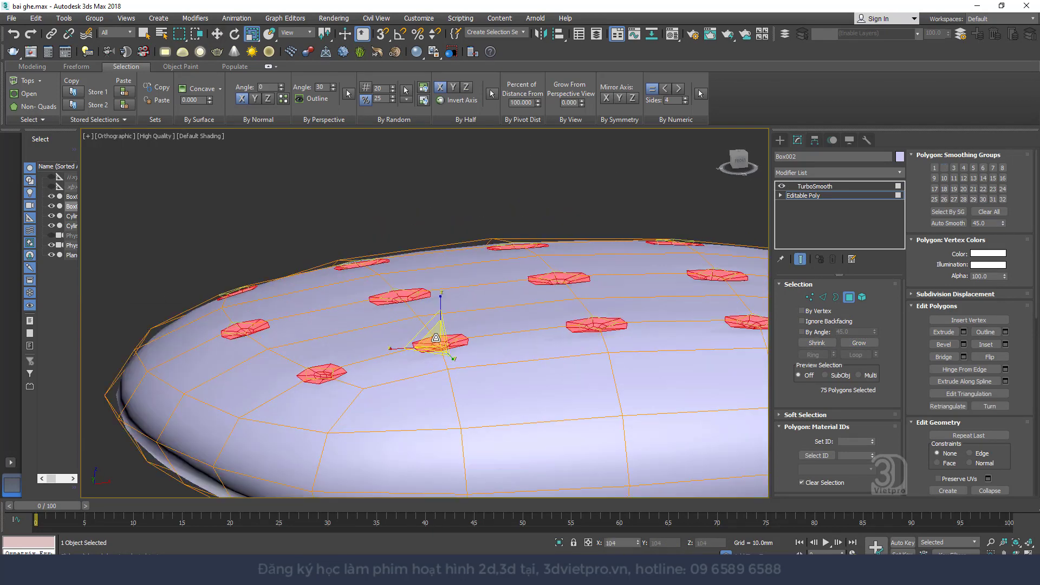
pyautogui.moveTo(442, 331)
pyautogui.mouseDown()
pyautogui.moveTo(449, 287)
pyautogui.moveTo(477, 275)
pyautogui.mouseUp()
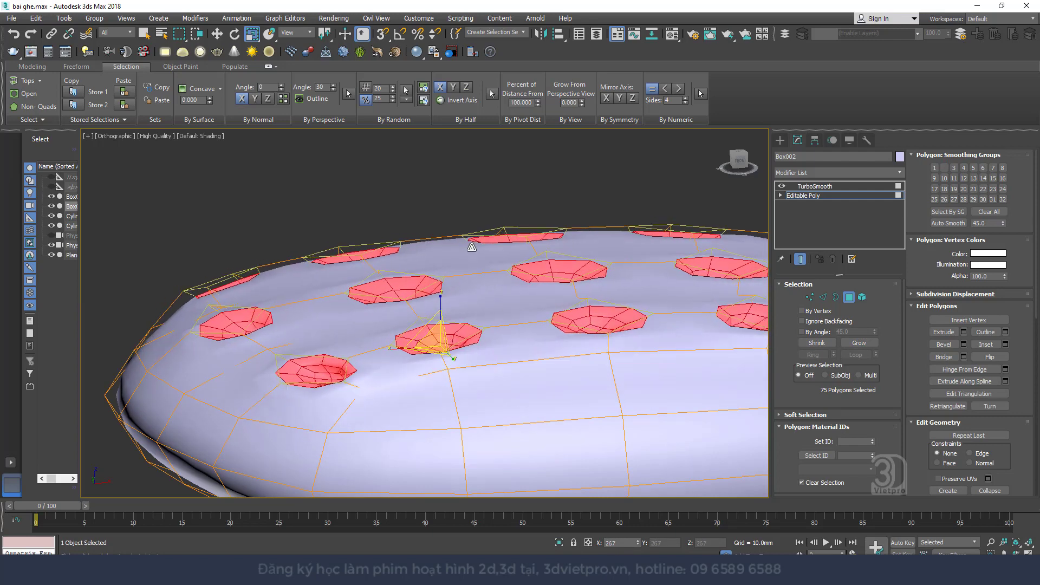
pyautogui.keyDown('alt'); pyautogui.moveTo(477, 275); pyautogui.dragTo(559, 288, button='middle'); pyautogui.keyUp('alt')
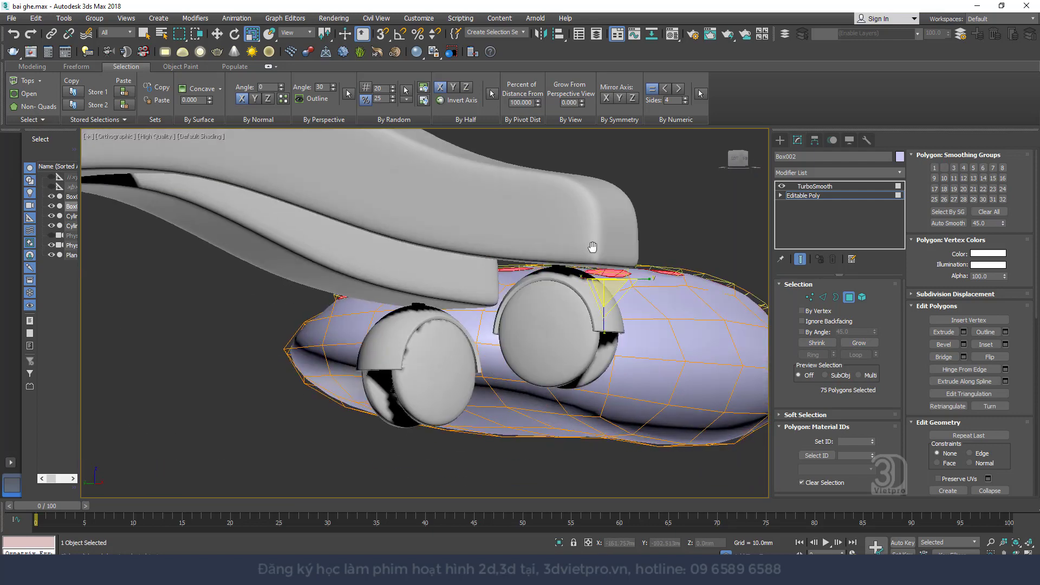
# - Shrink back to the 15 tuft centres and move them deeper into the cushion
pyautogui.rightClick(563, 275)
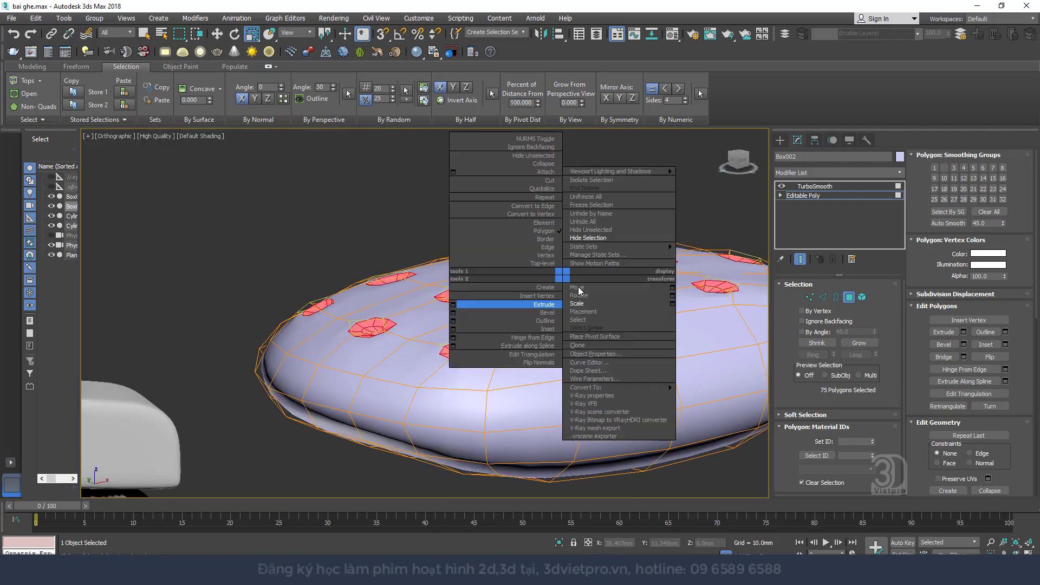
pyautogui.click(537, 290)
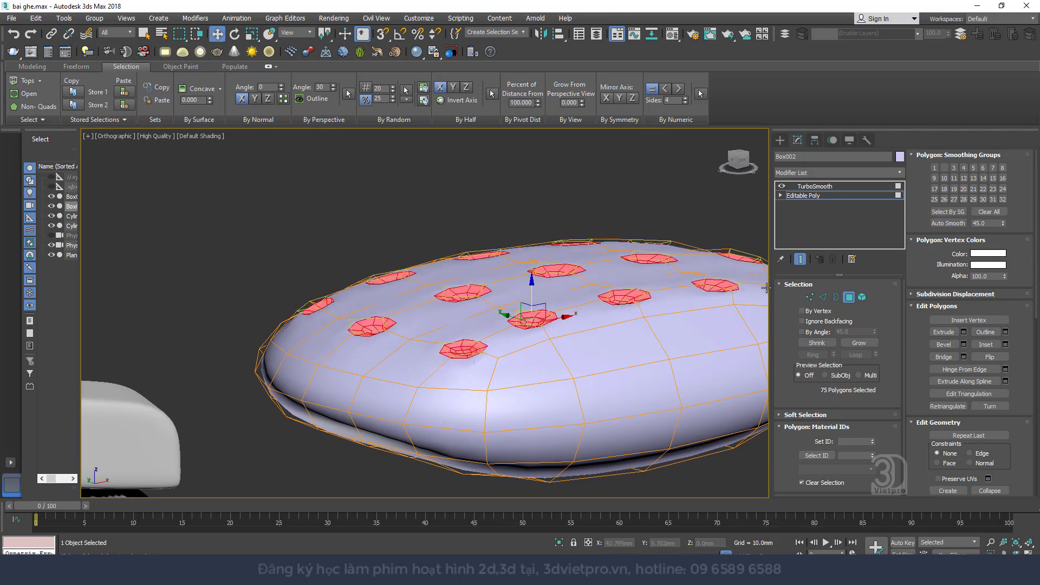
pyautogui.click(817, 342)
pyautogui.moveTo(551, 285); pyautogui.dragTo(576, 238)
pyautogui.moveTo(576, 234); pyautogui.dragTo(575, 241)
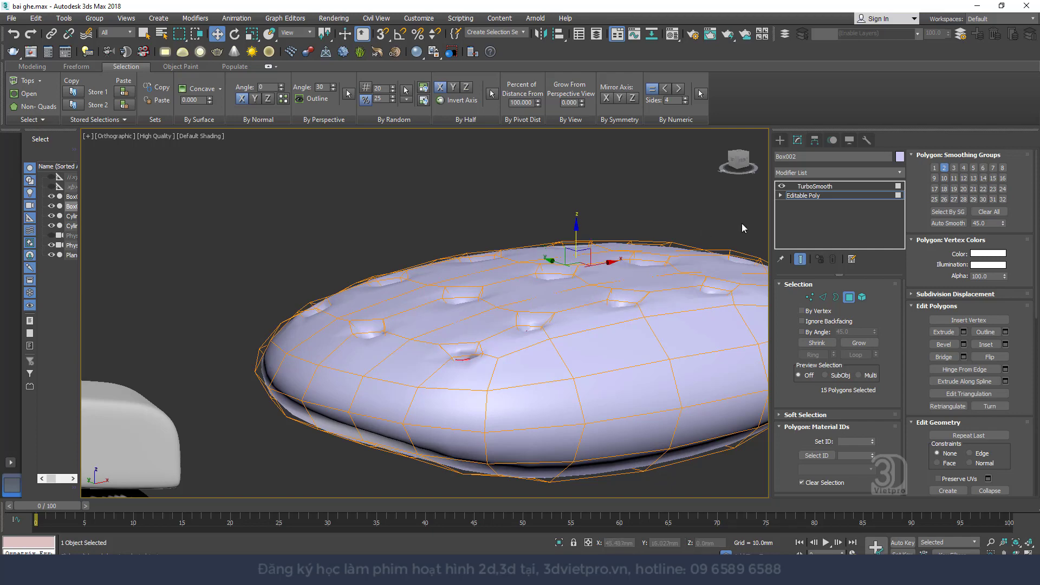
pyautogui.click(821, 186)
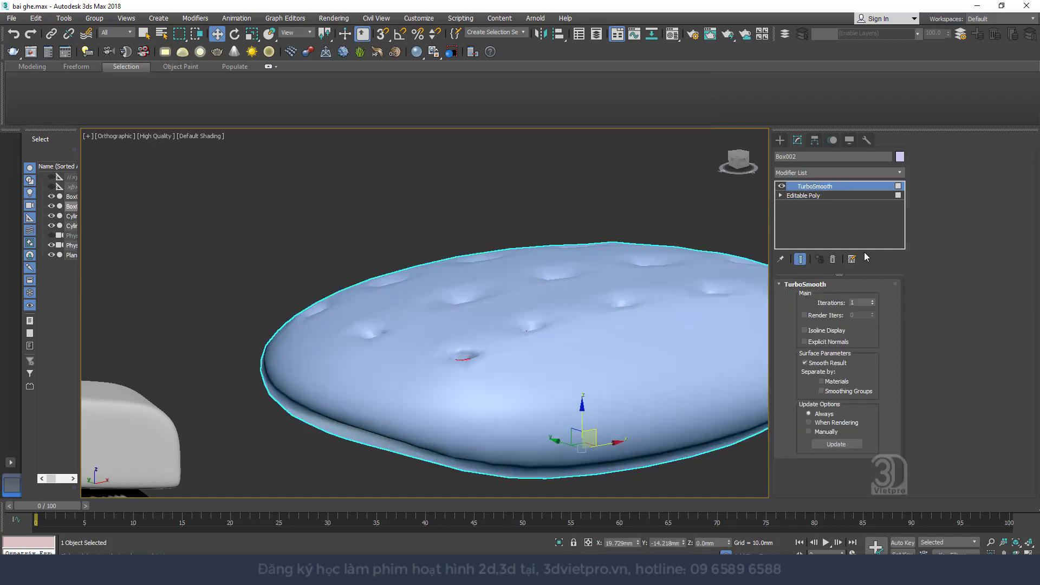
# - Raise TurboSmooth iterations to 2 and inspect the cushion with edged faces toggled
pyautogui.click(873, 301)
pyautogui.scroll(-2, 576, 278)
pyautogui.moveTo(576, 278)
pyautogui.keyDown('alt'); pyautogui.mouseDown(button='middle')
pyautogui.moveTo(505, 318)
pyautogui.moveTo(467, 288)
pyautogui.moveTo(531, 289)
pyautogui.mouseUp(button='middle'); pyautogui.keyUp('alt')
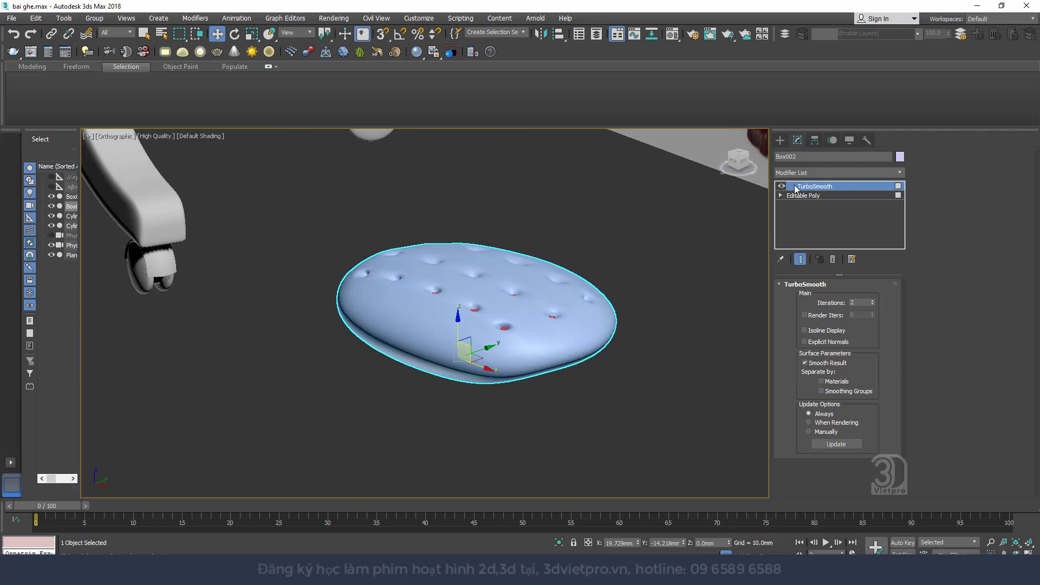
pyautogui.press('F4')
pyautogui.moveTo(576, 255)
pyautogui.keyDown('alt'); pyautogui.mouseDown(button='middle')
pyautogui.moveTo(567, 312)
pyautogui.moveTo(562, 241)
pyautogui.moveTo(610, 247)
pyautogui.moveTo(623, 276)
pyautogui.mouseUp(button='middle'); pyautogui.keyUp('alt')
pyautogui.scroll(2, 573, 327)
pyautogui.press('F4')
pyautogui.scroll(-3, 610, 248)
pyautogui.scroll(3, 614, 283)
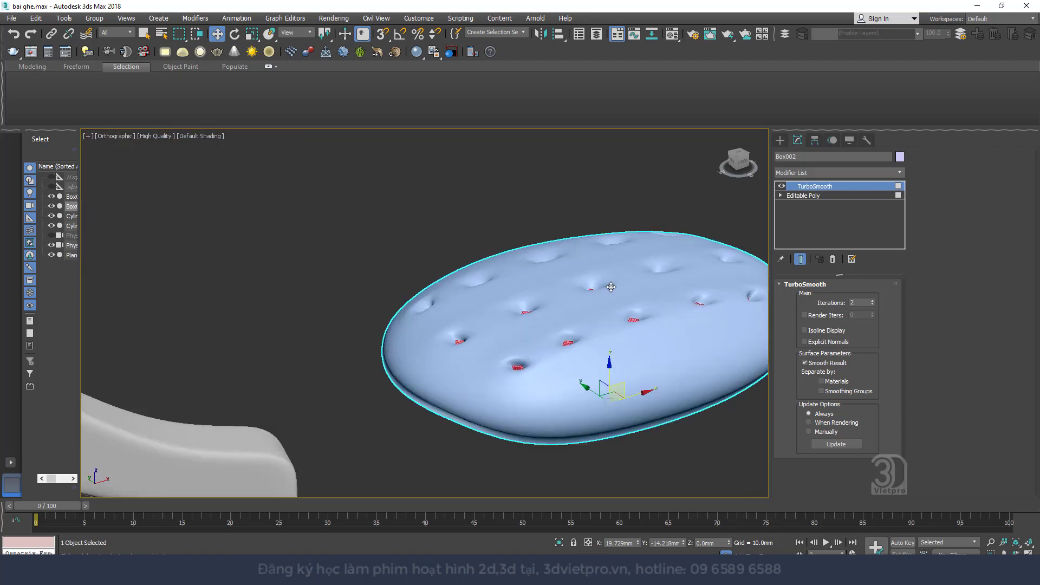
# - Check the base poly tuft selection, then return to TurboSmooth in a top-down edged view
pyautogui.click(817, 196)
pyautogui.press('4')
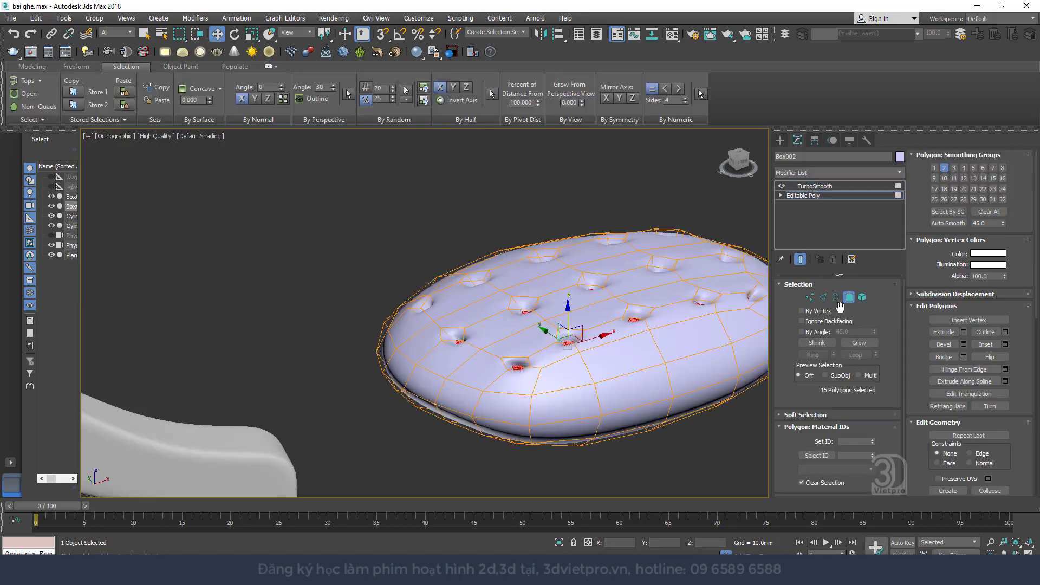
pyautogui.click(849, 297)
pyautogui.click(813, 186)
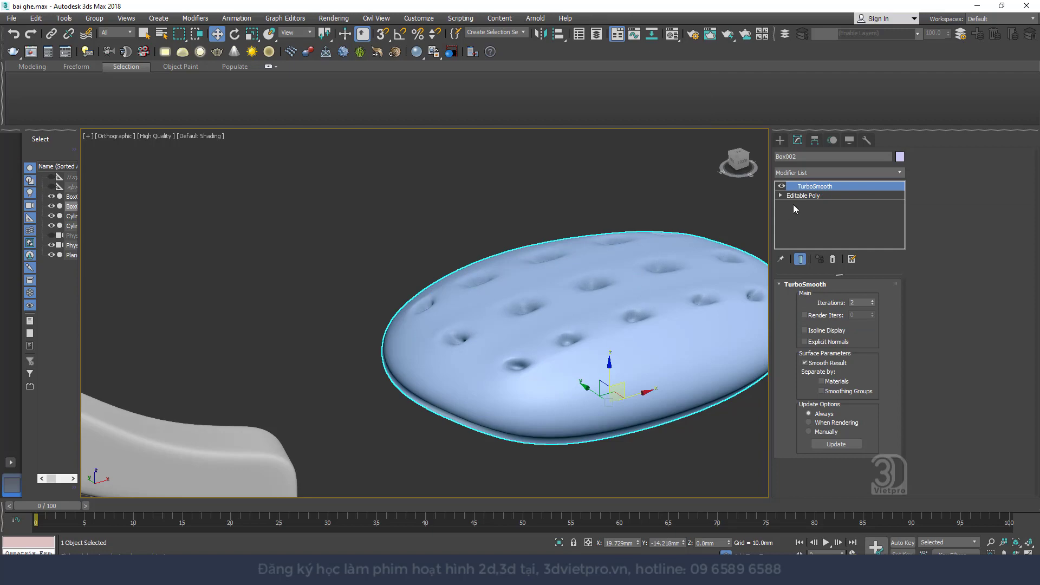
pyautogui.scroll(-2, 652, 288)
pyautogui.moveTo(652, 288)
pyautogui.keyDown('alt'); pyautogui.mouseDown(button='middle')
pyautogui.moveTo(622, 341)
pyautogui.moveTo(626, 365)
pyautogui.mouseUp(button='middle'); pyautogui.keyUp('alt')
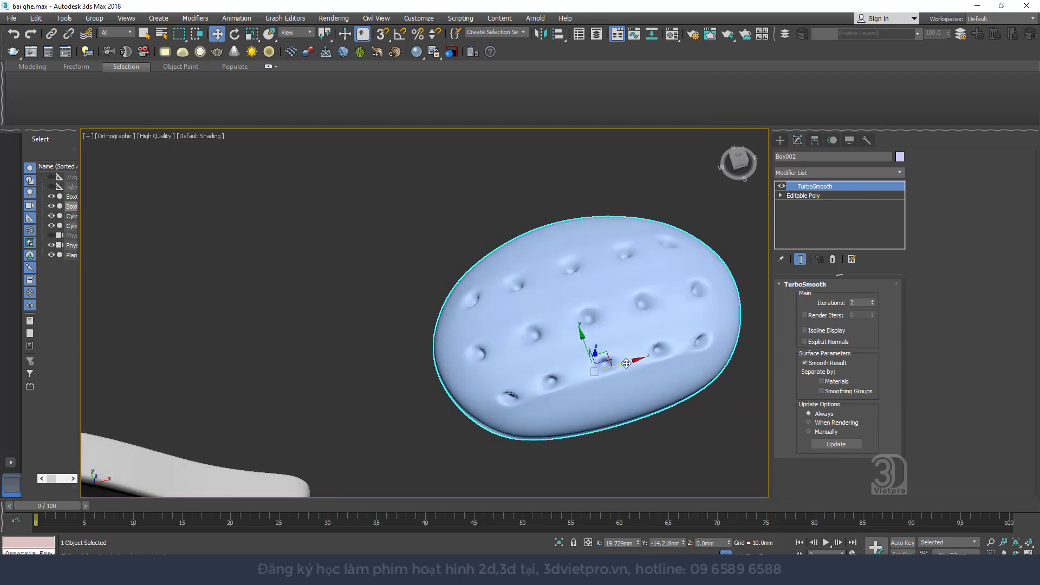
pyautogui.scroll(5, 626, 365)
pyautogui.press('F4')
pyautogui.scroll(3, 622, 336)
# - Turn TurboSmooth off and select an edge loop on the cushion's low-poly cage
pyautogui.click(785, 186)
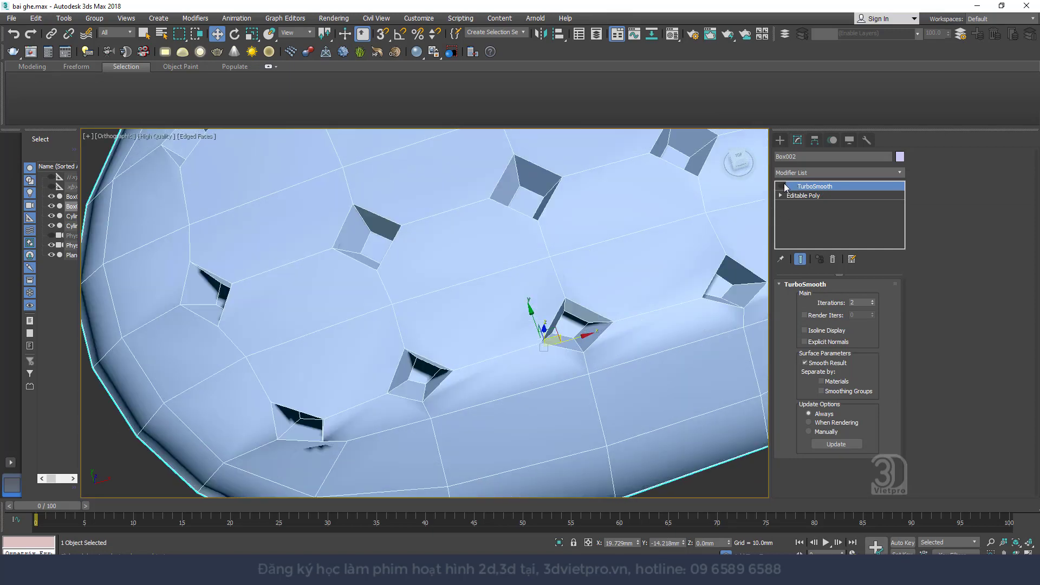
pyautogui.click(811, 196)
pyautogui.click(822, 297)
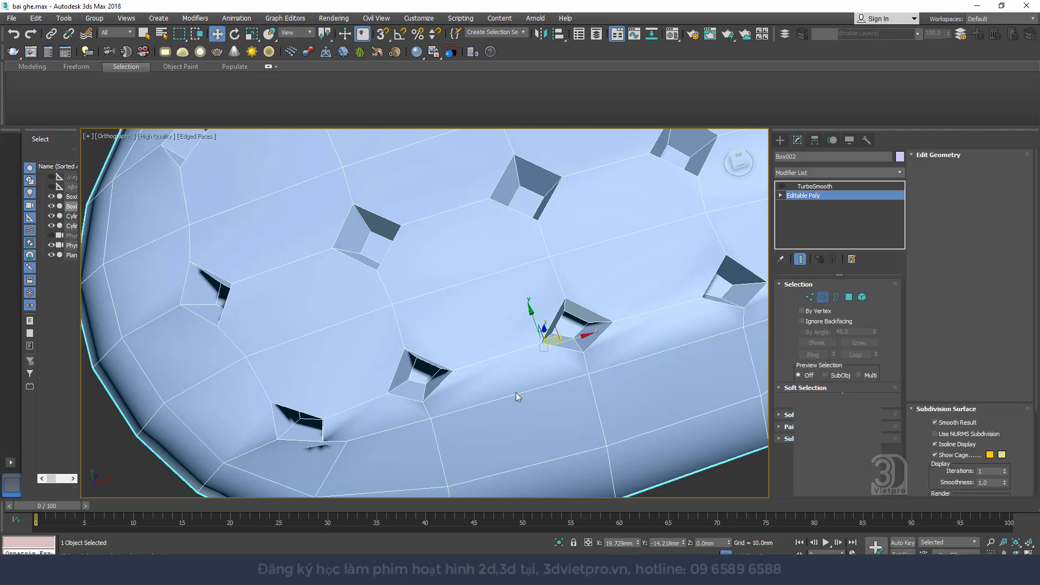
pyautogui.click(515, 392)
pyautogui.doubleClick(505, 397)
pyautogui.scroll(-3, 469, 307)
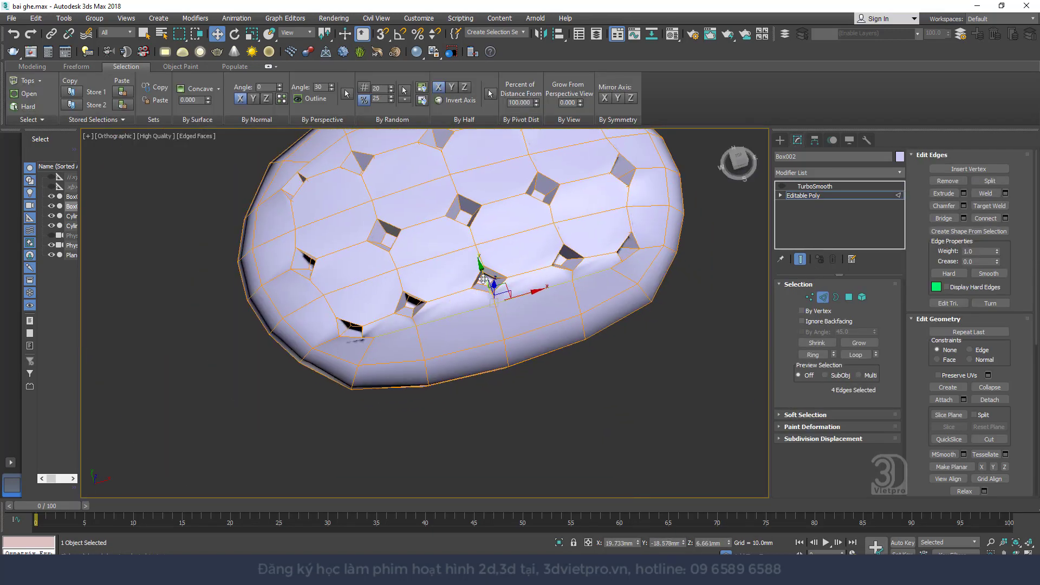
pyautogui.keyDown('alt'); pyautogui.moveTo(483, 280); pyautogui.dragTo(495, 302, button='middle'); pyautogui.keyUp('alt')
pyautogui.scroll(5, 504, 299)
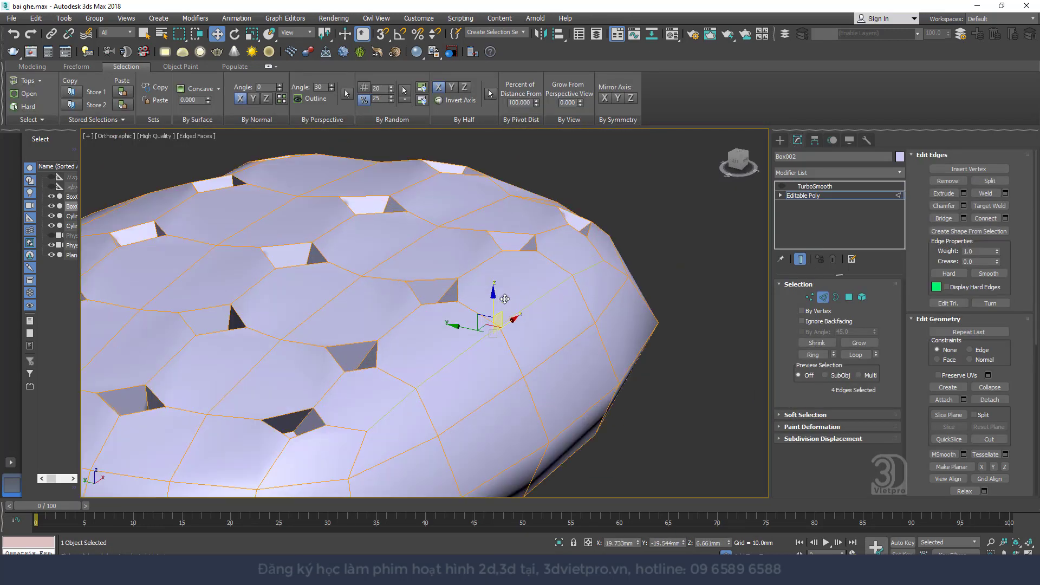
pyautogui.scroll(3, 504, 298)
pyautogui.scroll(2, 487, 314)
# - Clear the edges, re-enable TurboSmooth to inspect the smoothed cushion, then return to Editable Poly
pyautogui.click(483, 316)
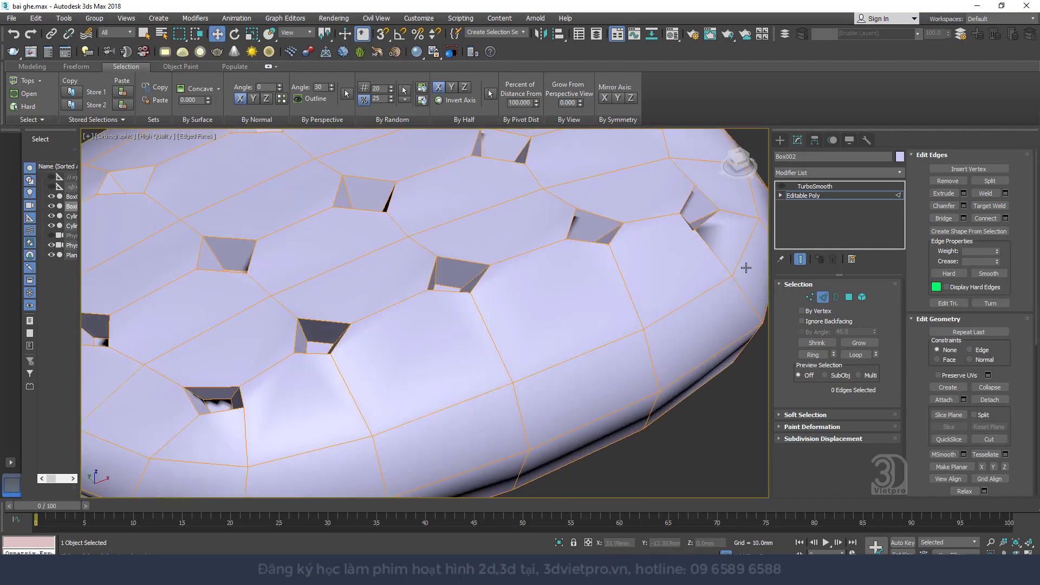
pyautogui.click(813, 196)
pyautogui.click(782, 185)
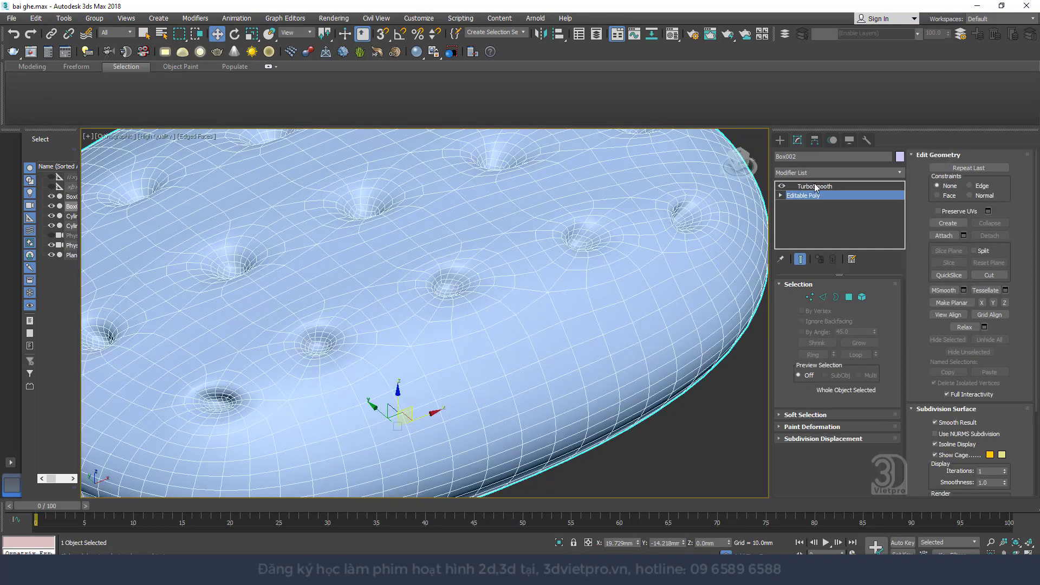
pyautogui.click(814, 186)
pyautogui.scroll(-6, 605, 276)
pyautogui.moveTo(605, 276)
pyautogui.keyDown('alt'); pyautogui.mouseDown(button='middle')
pyautogui.moveTo(576, 258)
pyautogui.moveTo(412, 217)
pyautogui.mouseUp(button='middle'); pyautogui.keyUp('alt')
pyautogui.scroll(-3, 577, 258)
pyautogui.scroll(2, 377, 194)
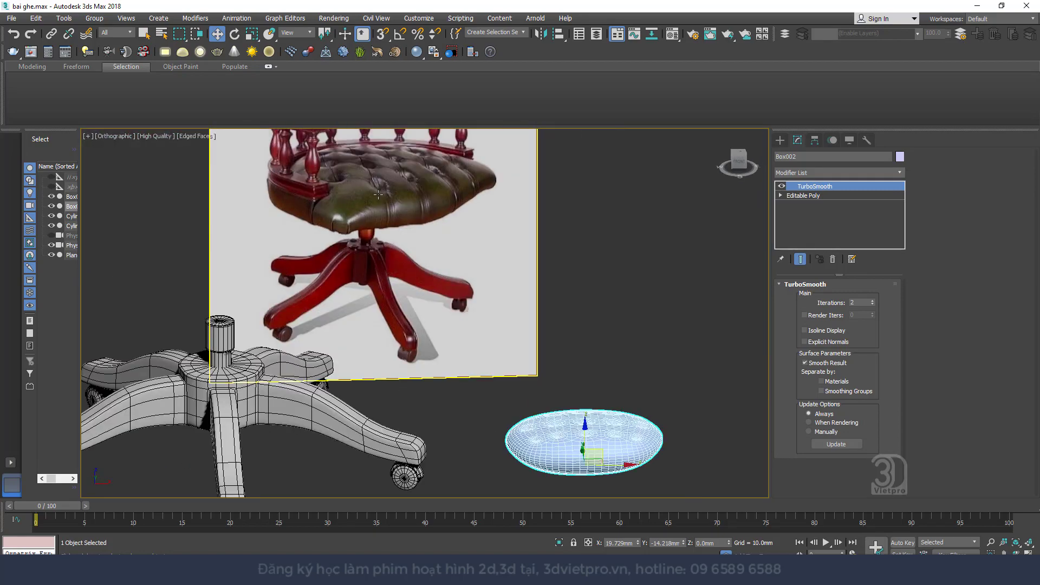
pyautogui.scroll(5, 376, 233)
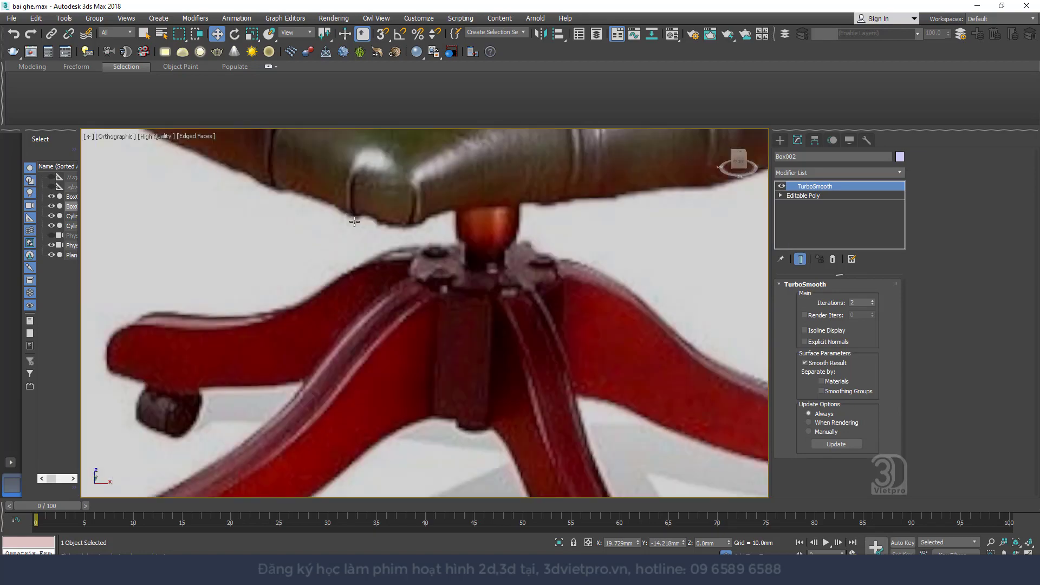
pyautogui.scroll(-2, 608, 352)
pyautogui.scroll(-3, 457, 178)
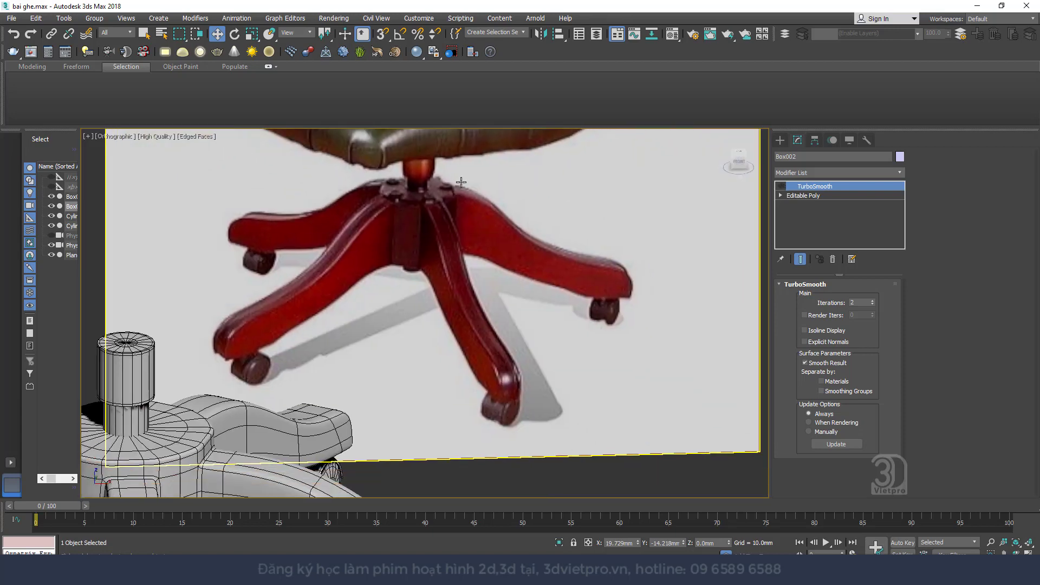
pyautogui.scroll(-3, 513, 290)
pyautogui.scroll(-2, 550, 367)
pyautogui.scroll(3, 549, 367)
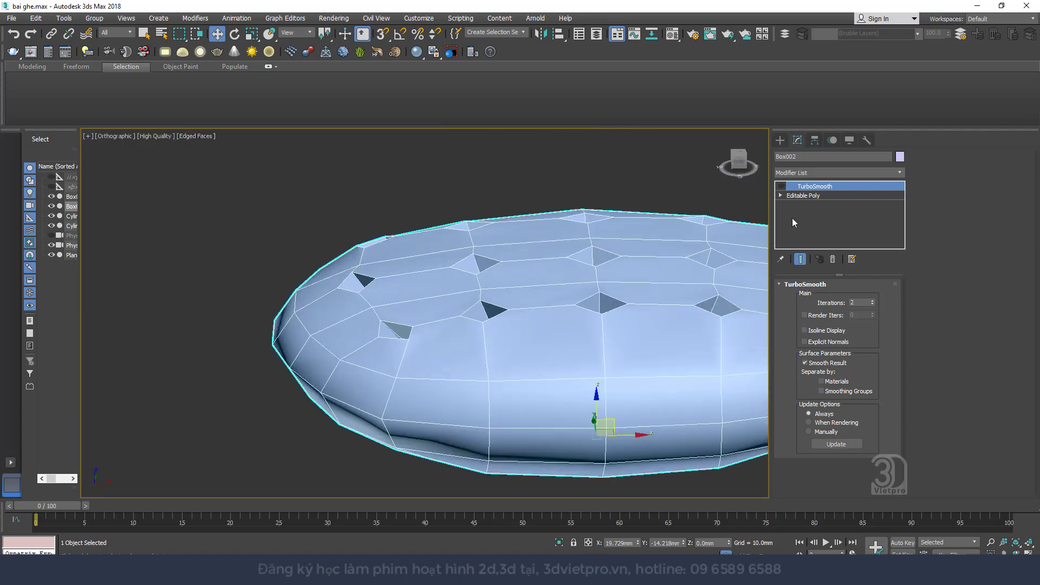
pyautogui.click(803, 195)
# - Select the cushion's vertical side edge loops in Edge mode with the smoothed result hidden
pyautogui.click(822, 296)
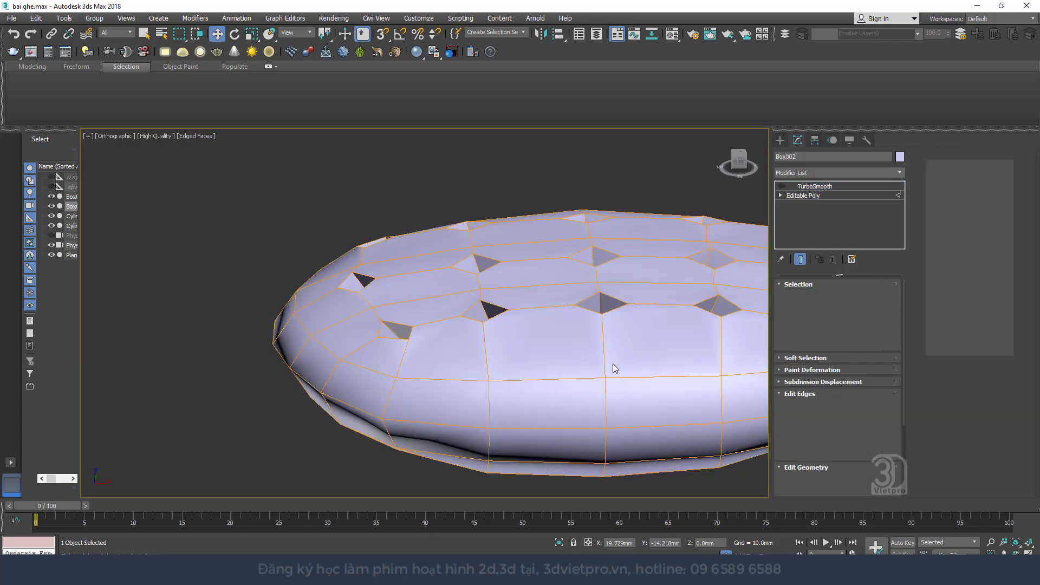
pyautogui.doubleClick(603, 373)
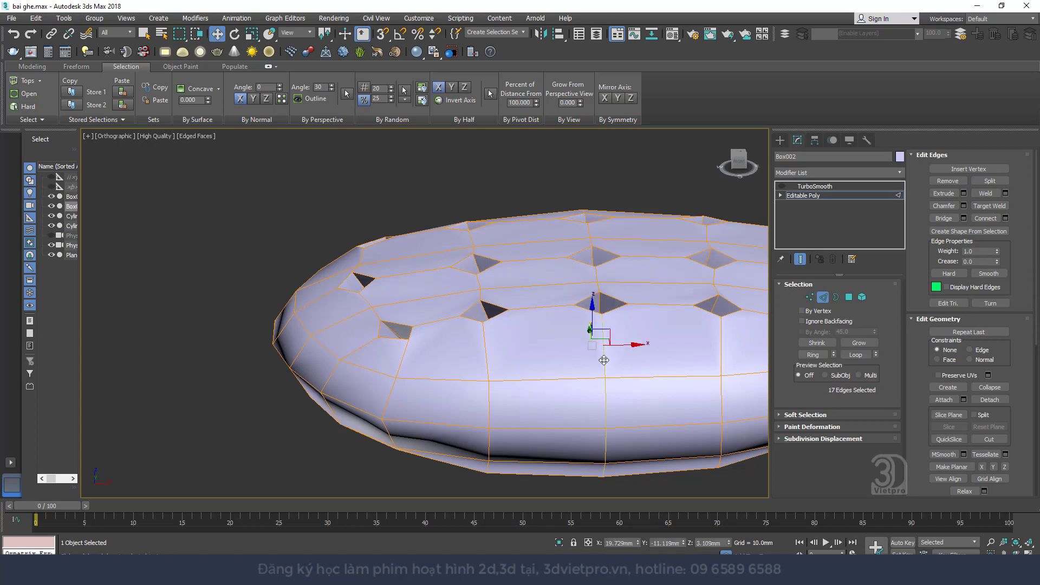
pyautogui.keyDown('ctrl'); pyautogui.doubleClick(720, 350); pyautogui.keyUp('ctrl')
pyautogui.keyDown('ctrl'); pyautogui.doubleClick(487, 354); pyautogui.keyUp('ctrl')
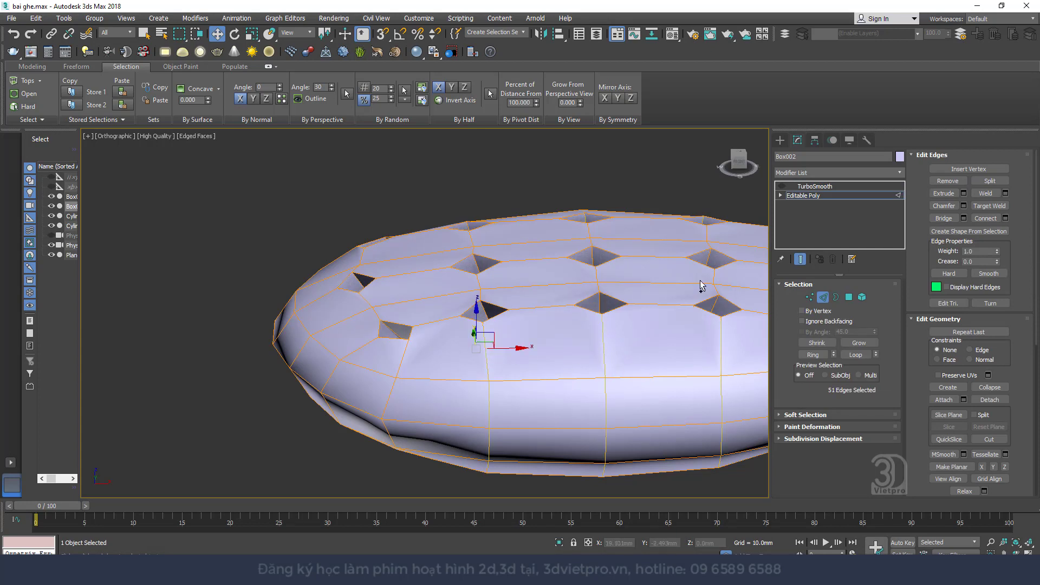
pyautogui.click(800, 260)
pyautogui.moveTo(618, 319)
pyautogui.keyDown('alt'); pyautogui.mouseDown(button='middle')
pyautogui.moveTo(487, 302)
pyautogui.moveTo(528, 351)
pyautogui.mouseUp(button='middle'); pyautogui.keyUp('alt')
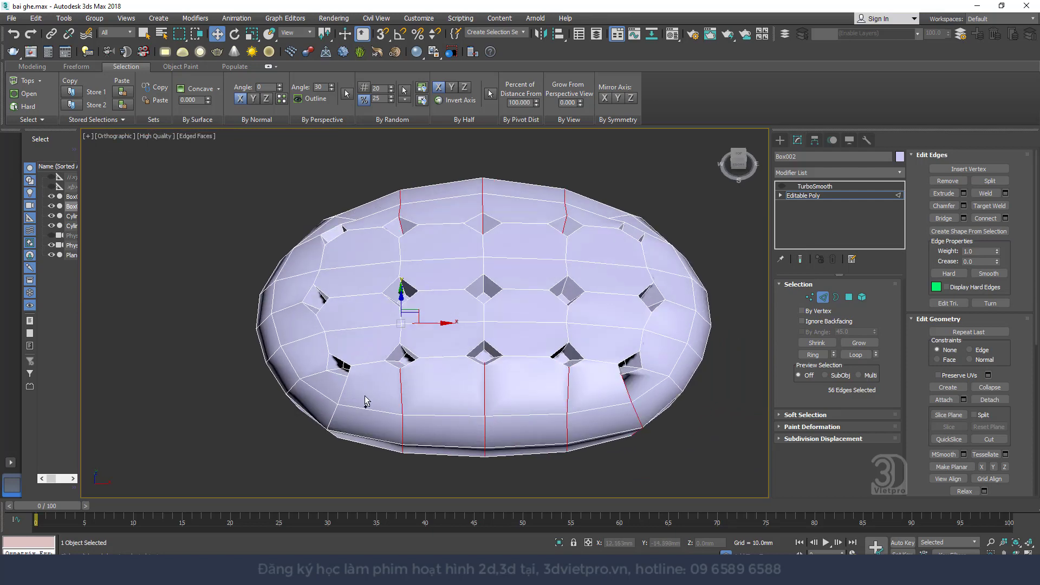
pyautogui.keyDown('ctrl'); pyautogui.click(340, 398); pyautogui.keyUp('ctrl')
# - Deselect the unwanted middle edges from the side loop selection
pyautogui.keyDown('alt'); pyautogui.moveTo(390, 374); pyautogui.dragTo(609, 346, button='middle'); pyautogui.keyUp('alt')
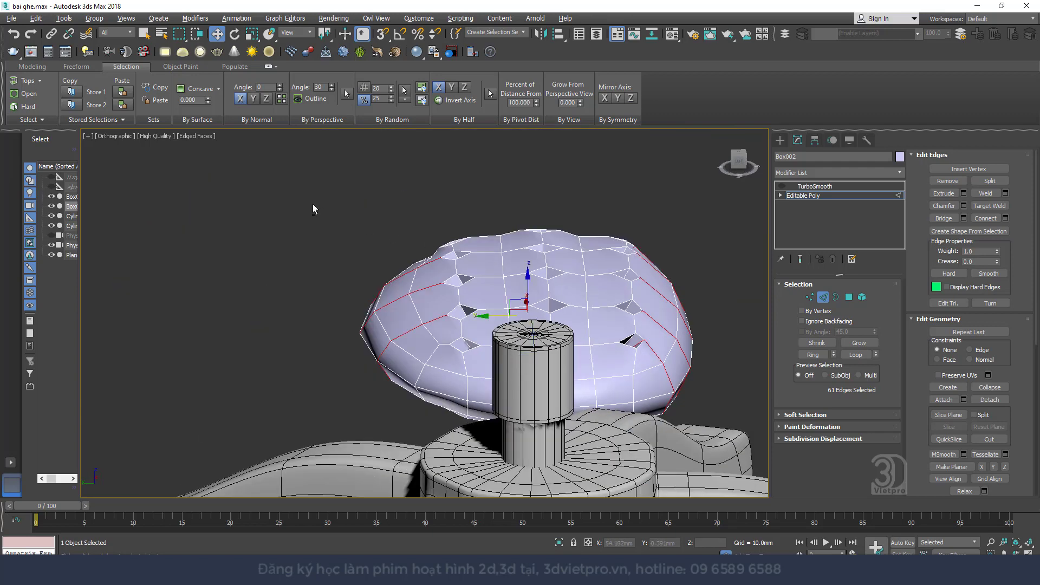
pyautogui.keyDown('alt'); pyautogui.moveTo(489, 446); pyautogui.dragTo(490, 447); pyautogui.keyUp('alt')
pyautogui.moveTo(490, 448)
pyautogui.keyDown('alt'); pyautogui.mouseDown(button='middle')
pyautogui.moveTo(613, 361)
pyautogui.moveTo(496, 419)
pyautogui.mouseUp(button='middle'); pyautogui.keyUp('alt')
pyautogui.keyDown('alt'); pyautogui.moveTo(690, 371); pyautogui.dragTo(690, 373); pyautogui.keyUp('alt')
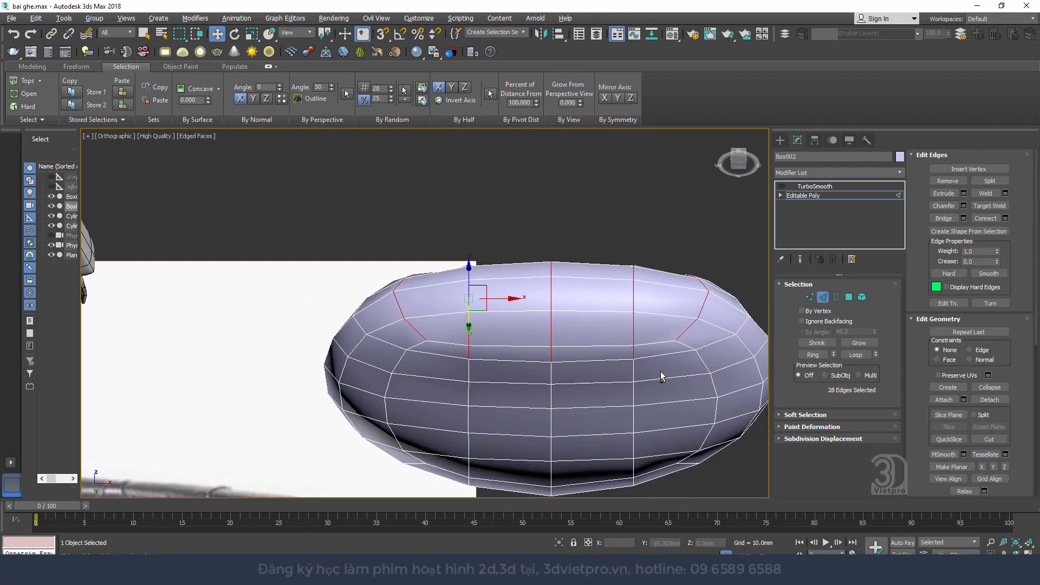
pyautogui.keyDown('alt'); pyautogui.moveTo(538, 272); pyautogui.dragTo(567, 255, button='middle'); pyautogui.keyUp('alt')
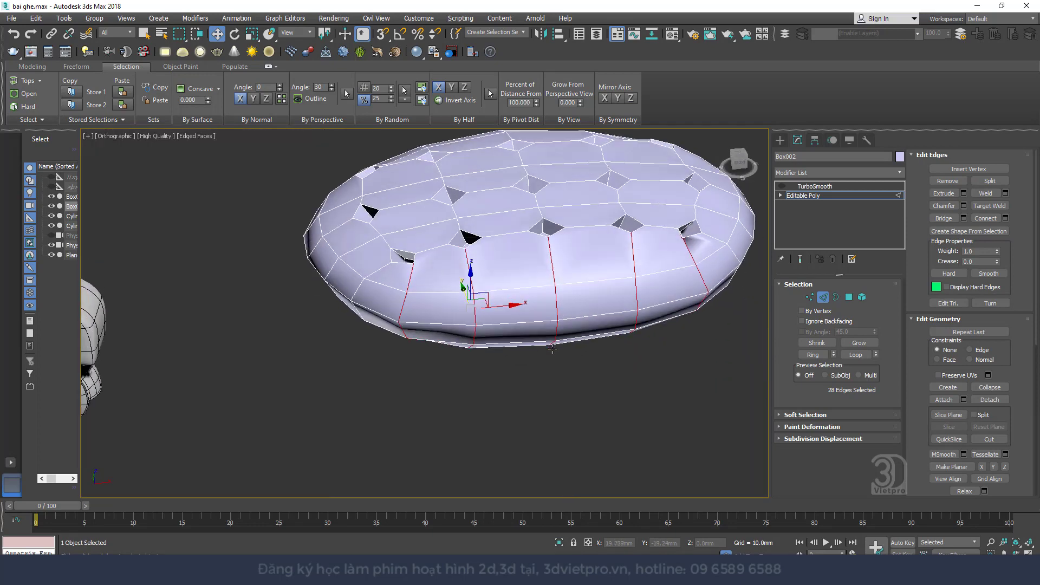
pyautogui.scroll(4, 567, 255)
pyautogui.scroll(2, 563, 314)
pyautogui.scroll(3, 547, 286)
# - Chamfer the selected side edges at 0.249mm with 2 segments, then pick a seam loop
pyautogui.rightClick(547, 286)
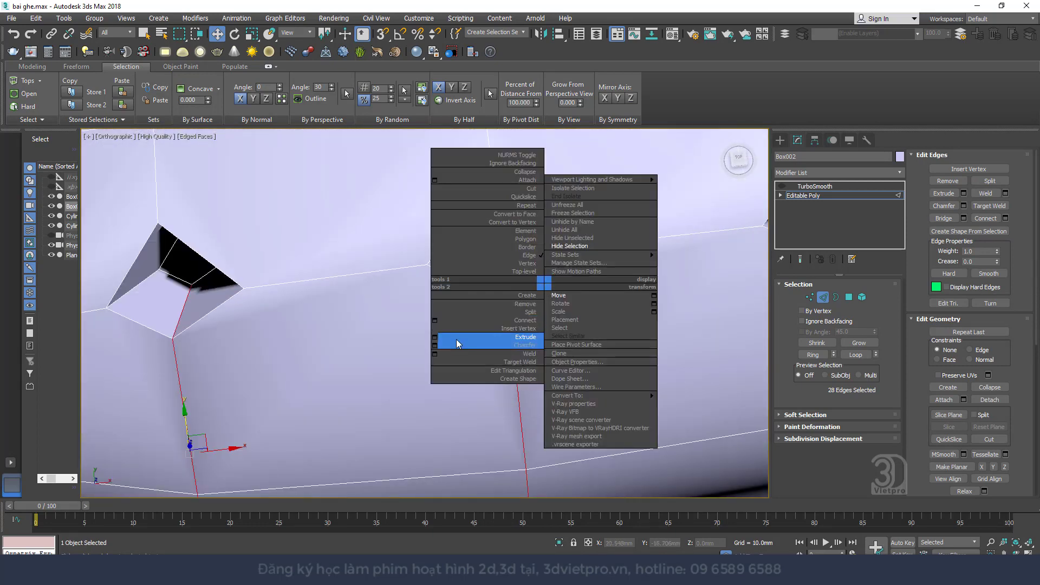
pyautogui.click(435, 345)
pyautogui.moveTo(440, 342); pyautogui.dragTo(433, 318)
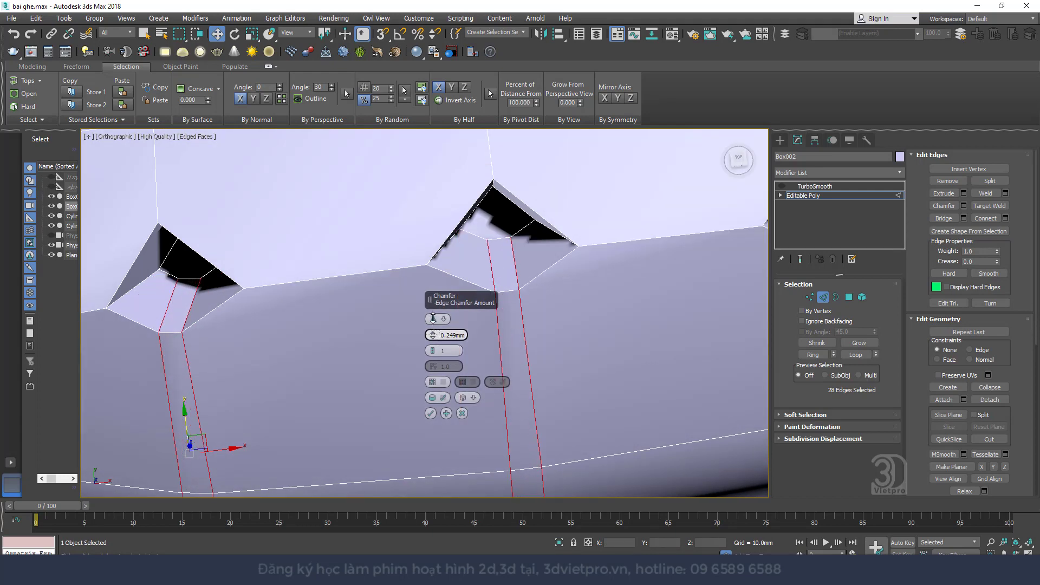
pyautogui.click(433, 350)
pyautogui.click(430, 413)
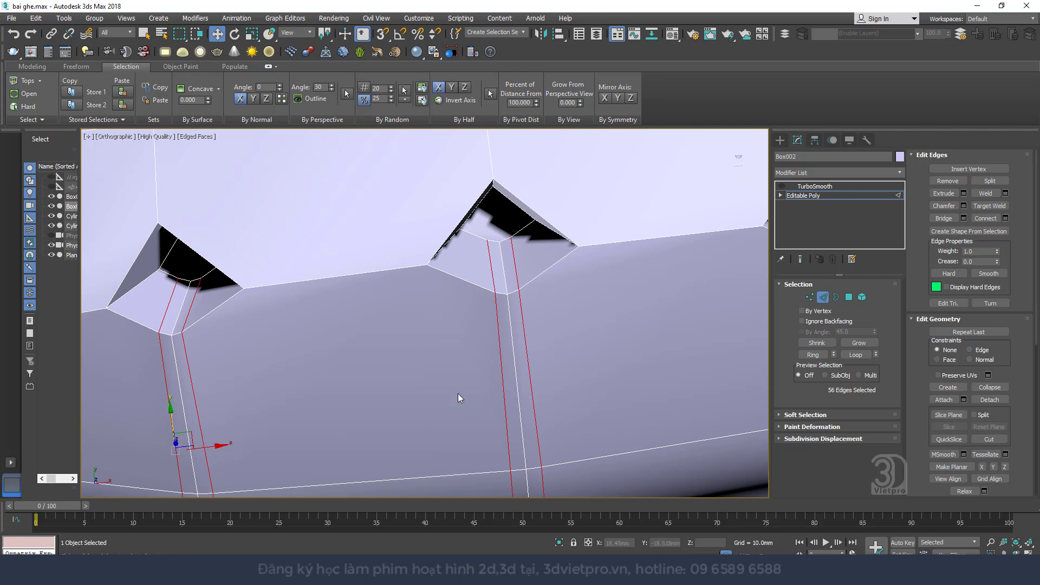
pyautogui.doubleClick(510, 345)
pyautogui.keyDown('alt'); pyautogui.moveTo(467, 365); pyautogui.dragTo(469, 284, button='middle'); pyautogui.keyUp('alt')
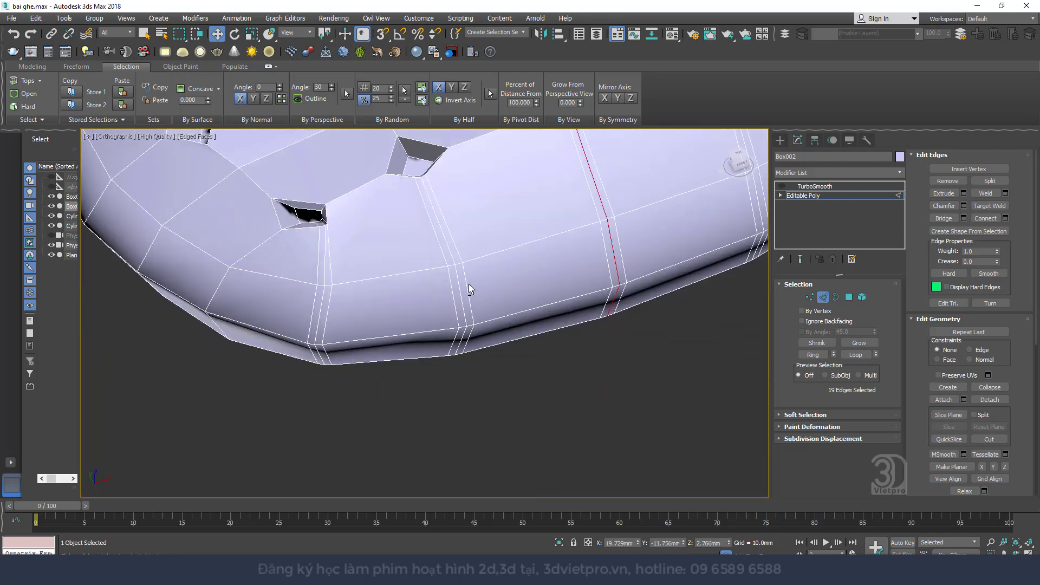
# - Add more vertical seam loops to the selection and drop the ones on the back half
pyautogui.keyDown('ctrl'); pyautogui.doubleClick(442, 227); pyautogui.keyUp('ctrl')
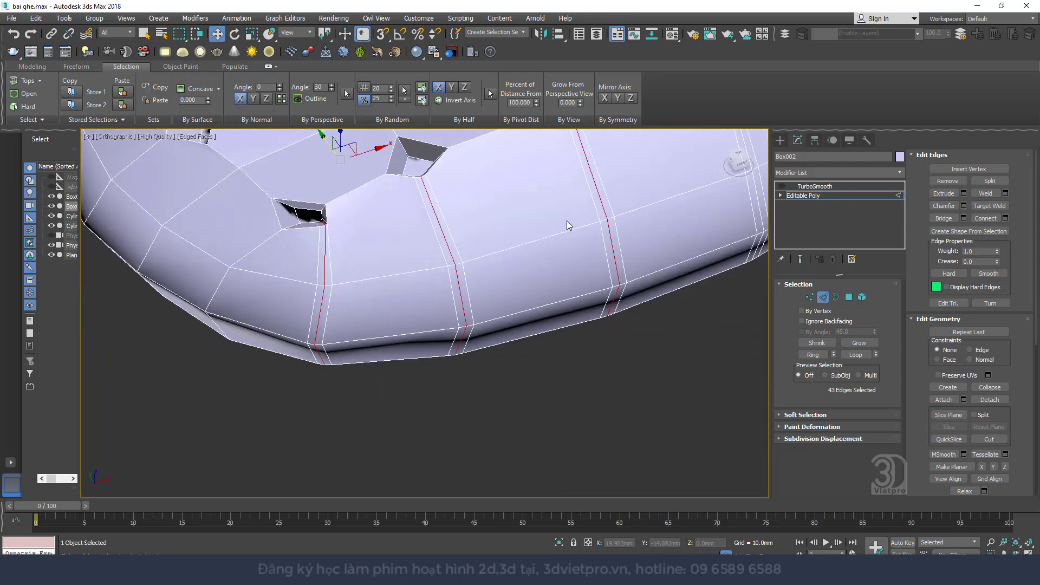
pyautogui.keyDown('alt'); pyautogui.moveTo(568, 225); pyautogui.dragTo(448, 288, button='middle'); pyautogui.keyUp('alt')
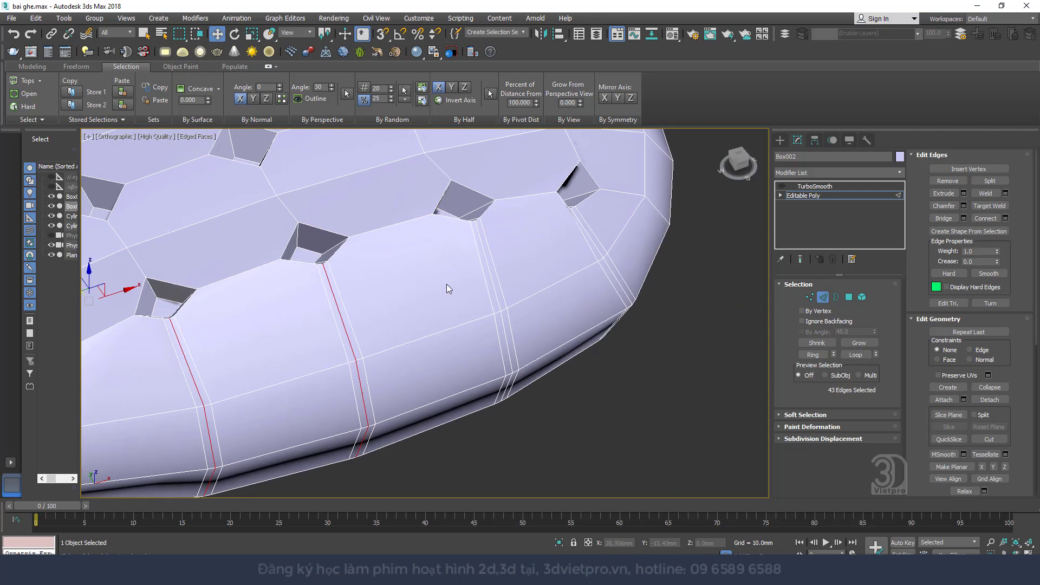
pyautogui.keyDown('ctrl'); pyautogui.doubleClick(581, 226); pyautogui.keyUp('ctrl')
pyautogui.scroll(-4, 563, 217)
pyautogui.moveTo(563, 227)
pyautogui.keyDown('alt'); pyautogui.mouseDown(button='middle')
pyautogui.moveTo(549, 164)
pyautogui.moveTo(501, 238)
pyautogui.mouseUp(button='middle'); pyautogui.keyUp('alt')
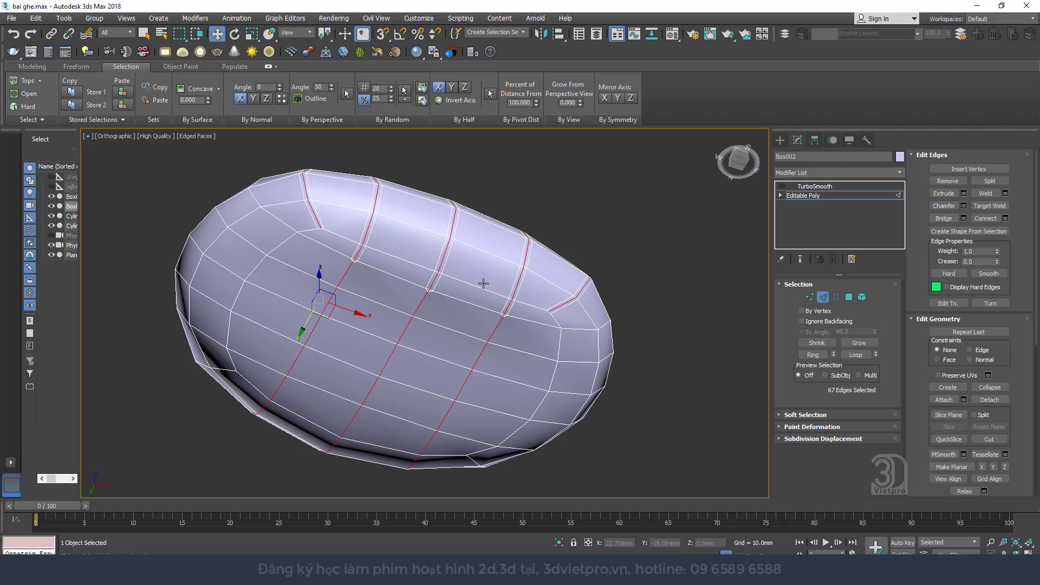
pyautogui.press('t')
pyautogui.scroll(-3, 355, 235)
pyautogui.keyDown('alt'); pyautogui.moveTo(587, 327); pyautogui.dragTo(605, 339); pyautogui.keyUp('alt')
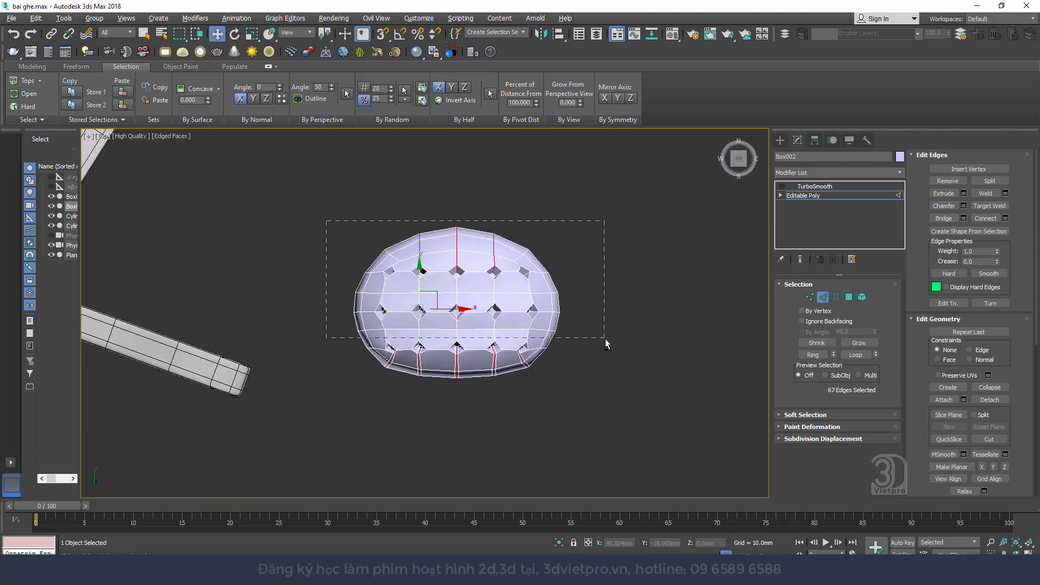
pyautogui.keyDown('alt'); pyautogui.moveTo(605, 339); pyautogui.dragTo(531, 177, button='middle'); pyautogui.keyUp('alt')
pyautogui.scroll(5, 446, 362)
pyautogui.scroll(-3, 497, 307)
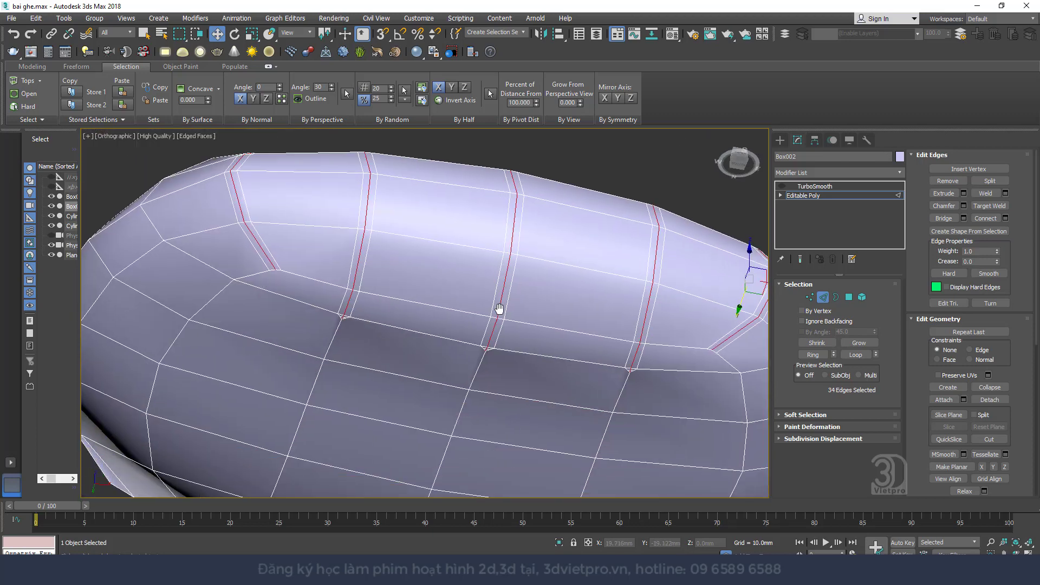
pyautogui.keyDown('alt'); pyautogui.moveTo(496, 307); pyautogui.dragTo(565, 359, button='middle'); pyautogui.keyUp('alt')
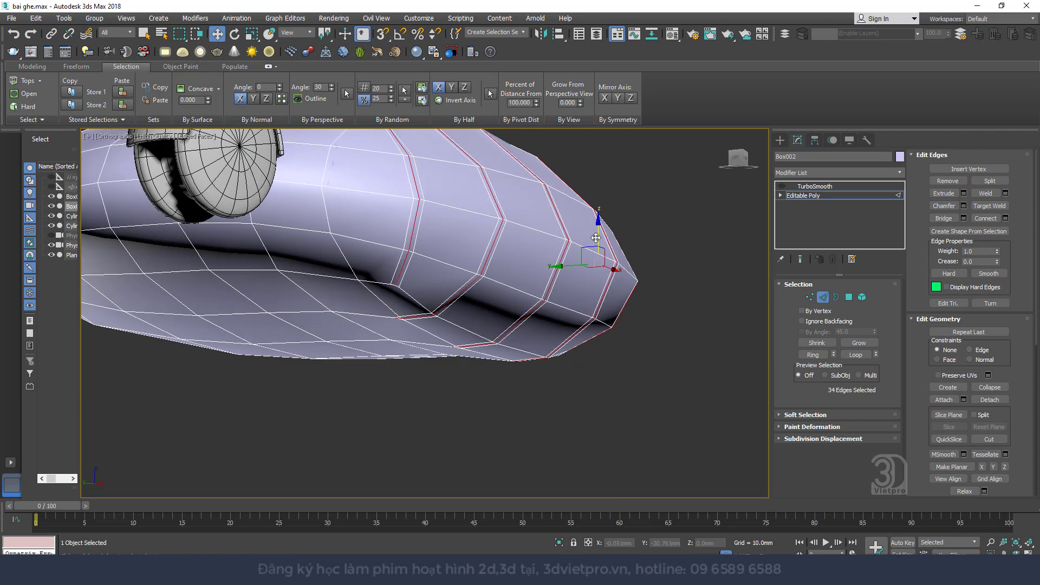
# - Scale the selected seam loops inward to pinch the seams into grooves
pyautogui.moveTo(598, 233); pyautogui.dragTo(571, 276)
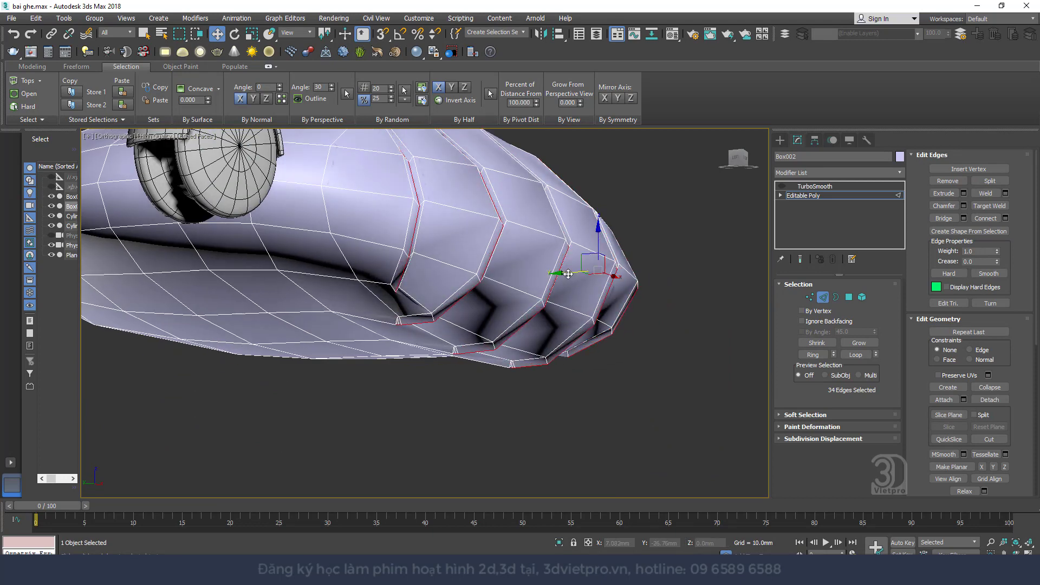
pyautogui.hotkey('ctrl', 'z')
pyautogui.rightClick(579, 245)
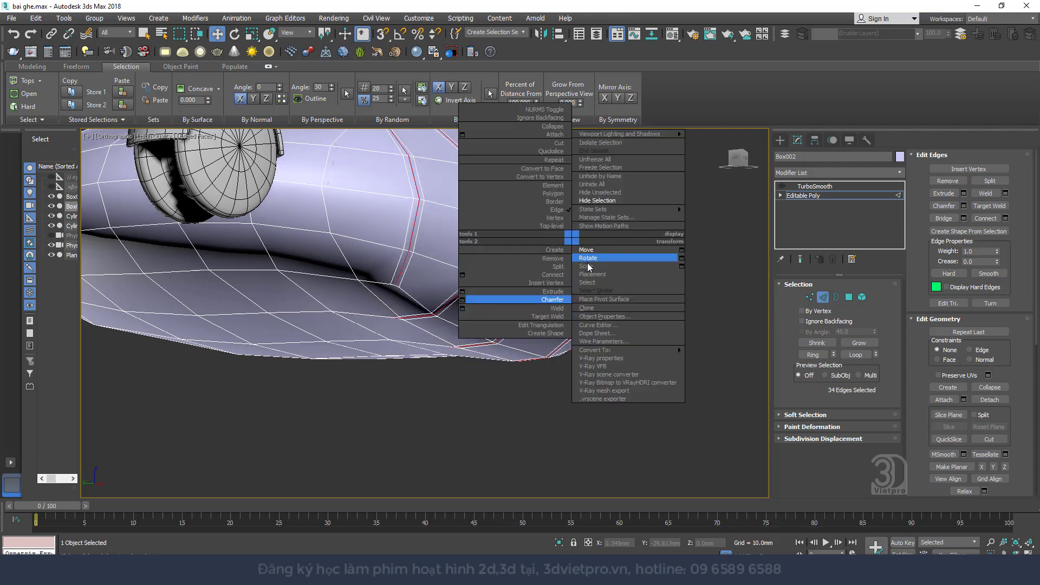
pyautogui.click(588, 256)
pyautogui.moveTo(597, 307); pyautogui.dragTo(604, 277)
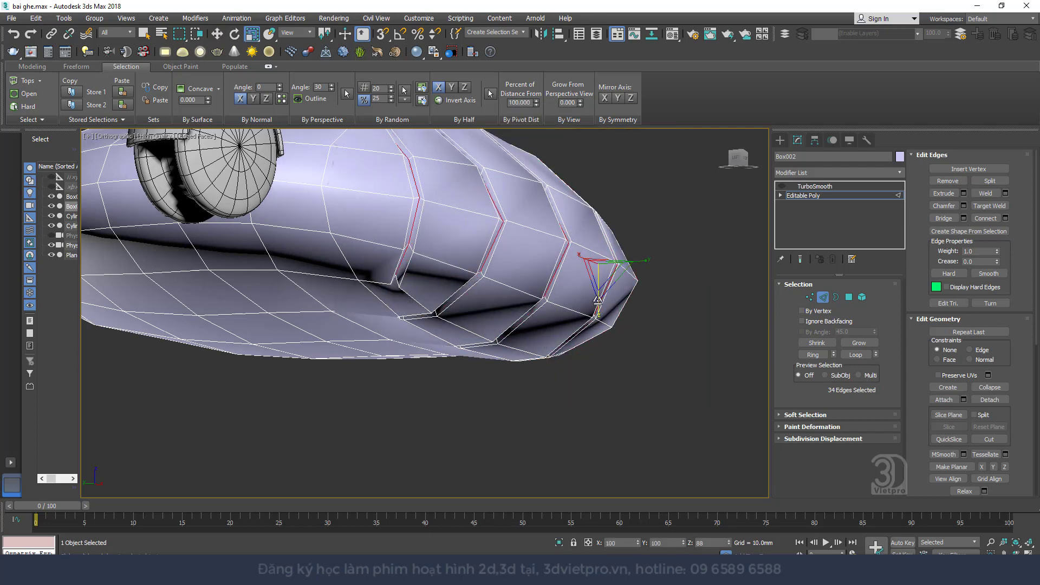
pyautogui.rightClick(593, 274)
pyautogui.click(612, 279)
# - Nudge the seam loops slightly inward and view the cushion from the front
pyautogui.keyDown('alt'); pyautogui.moveTo(582, 249); pyautogui.dragTo(566, 309, button='middle'); pyautogui.keyUp('alt')
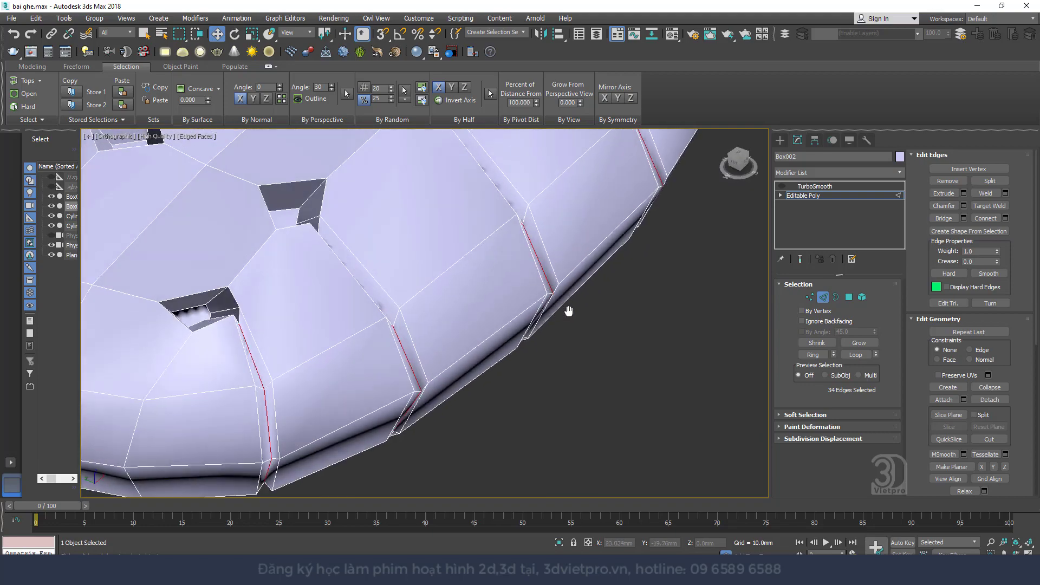
pyautogui.scroll(-4, 563, 309)
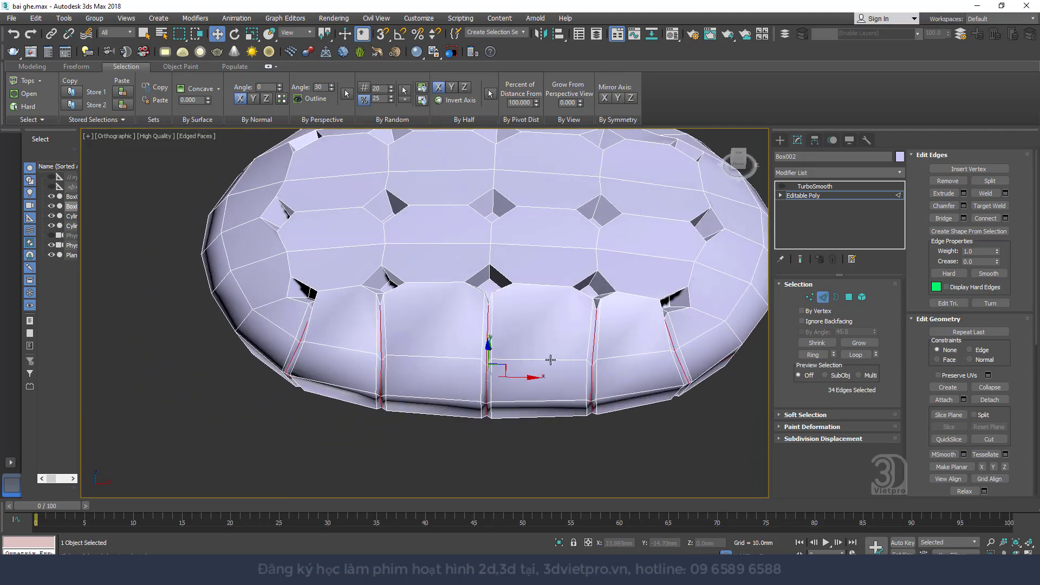
pyautogui.scroll(3, 550, 360)
pyautogui.keyDown('alt'); pyautogui.moveTo(550, 359); pyautogui.dragTo(489, 378, button='middle'); pyautogui.keyUp('alt')
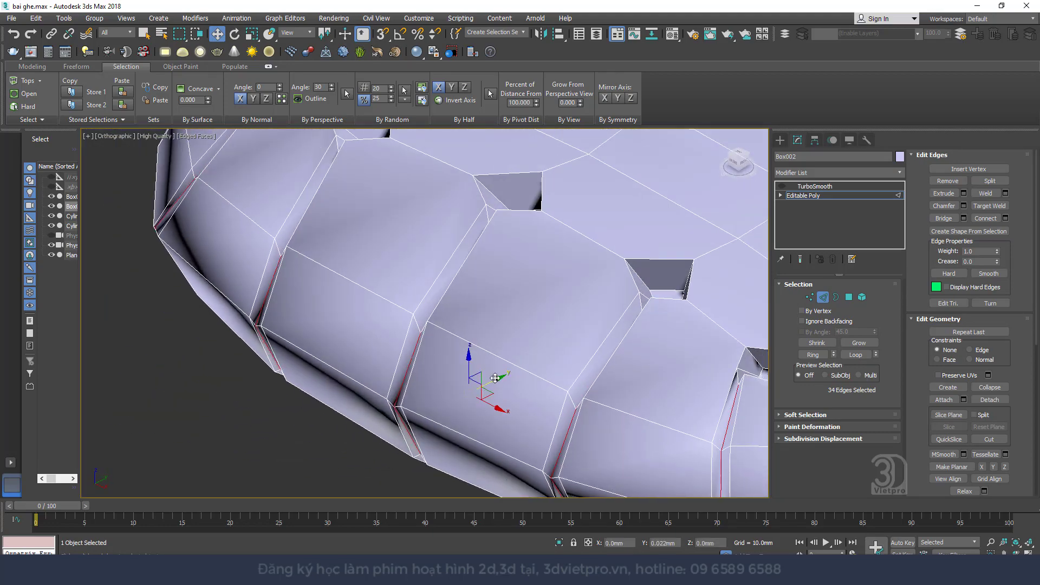
pyautogui.moveTo(481, 379); pyautogui.dragTo(483, 370)
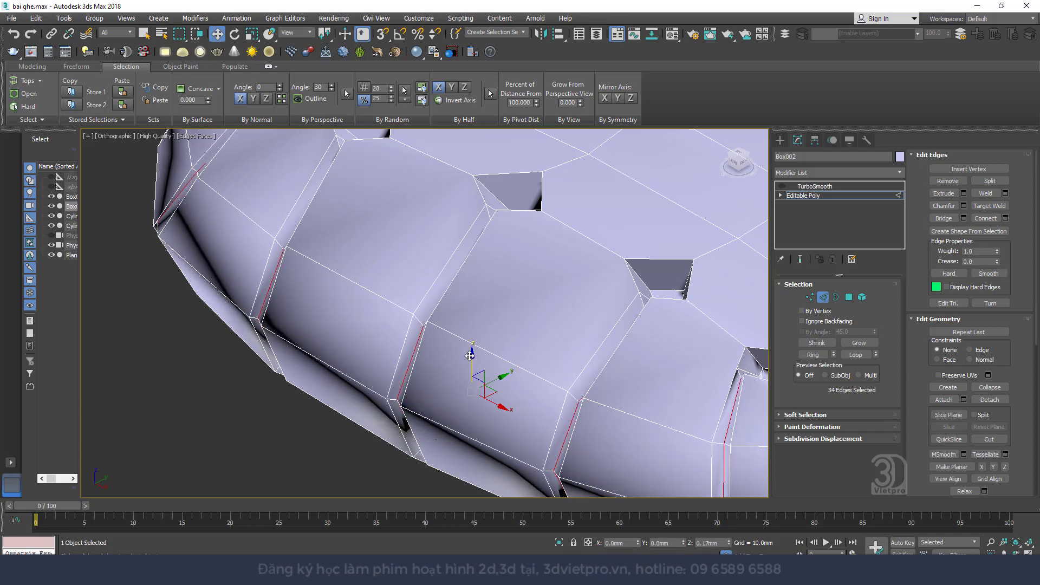
pyautogui.moveTo(471, 358)
pyautogui.keyDown('alt'); pyautogui.mouseDown(button='middle')
pyautogui.moveTo(557, 304)
pyautogui.moveTo(515, 320)
pyautogui.mouseUp(button='middle'); pyautogui.keyUp('alt')
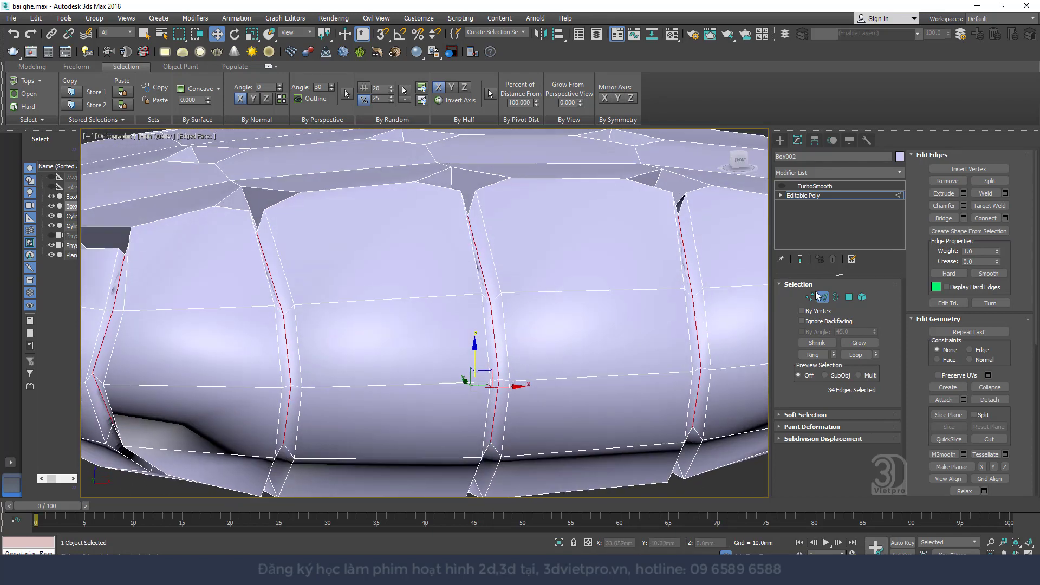
pyautogui.click(803, 195)
pyautogui.scroll(-3, 755, 217)
pyautogui.scroll(-2, 553, 264)
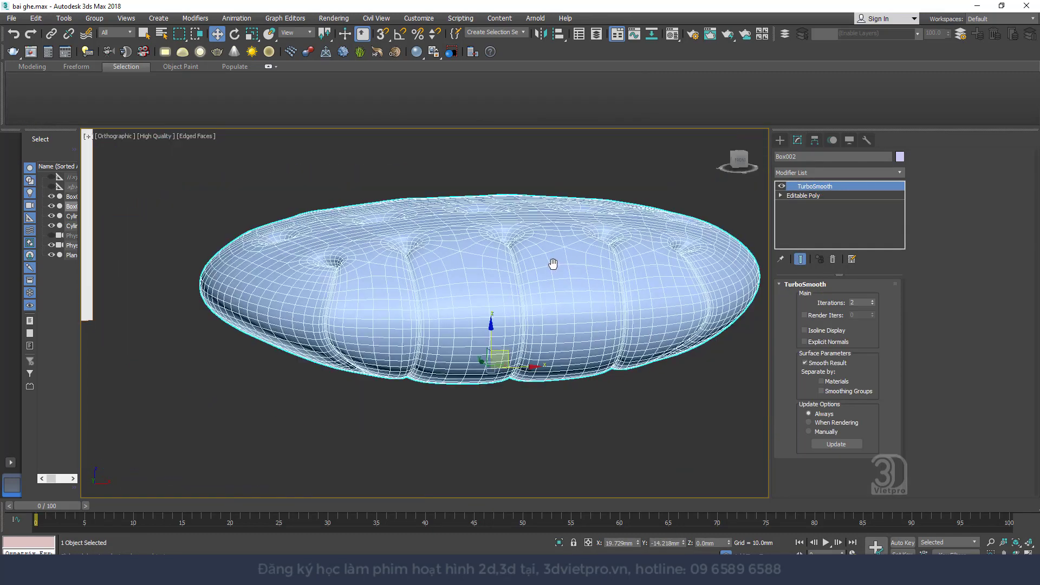
pyautogui.moveTo(553, 264)
pyautogui.keyDown('alt'); pyautogui.mouseDown(button='middle')
pyautogui.moveTo(599, 272)
pyautogui.moveTo(529, 301)
pyautogui.mouseUp(button='middle'); pyautogui.keyUp('alt')
pyautogui.press('F4')
pyautogui.press('f')
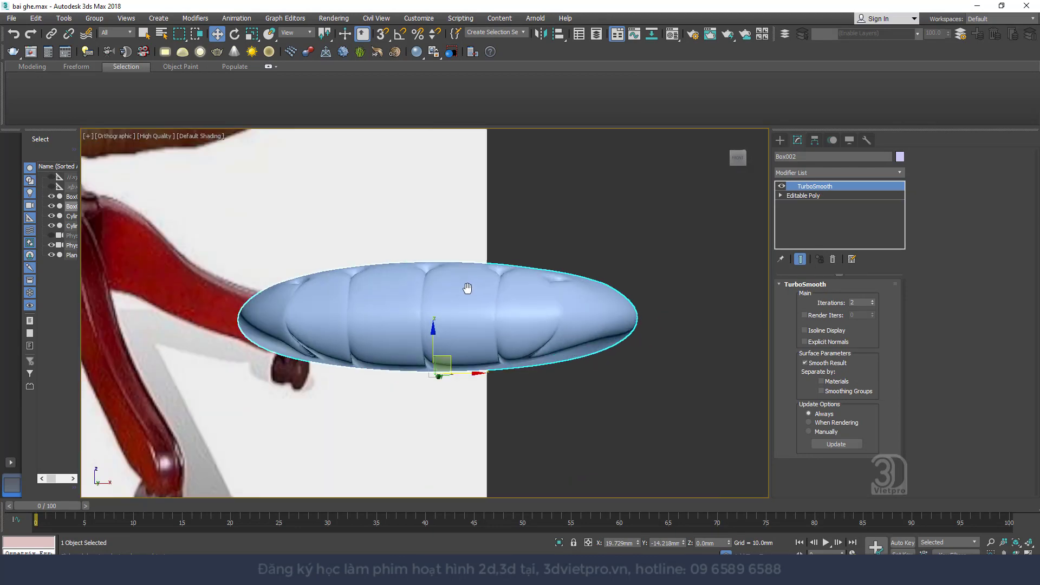
pyautogui.moveTo(467, 288)
pyautogui.keyDown('alt'); pyautogui.mouseDown(button='middle')
pyautogui.moveTo(483, 297)
pyautogui.moveTo(494, 250)
pyautogui.moveTo(464, 306)
pyautogui.moveTo(438, 303)
pyautogui.moveTo(436, 395)
pyautogui.mouseUp(button='middle'); pyautogui.keyUp('alt')
pyautogui.scroll(2, 436, 319)
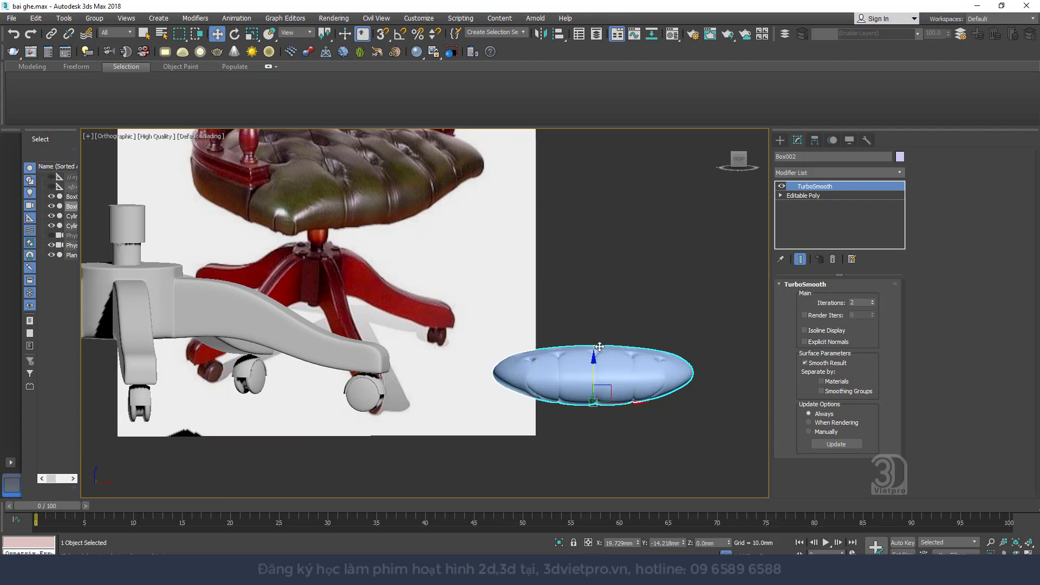
pyautogui.scroll(2, 641, 381)
pyautogui.click(782, 187)
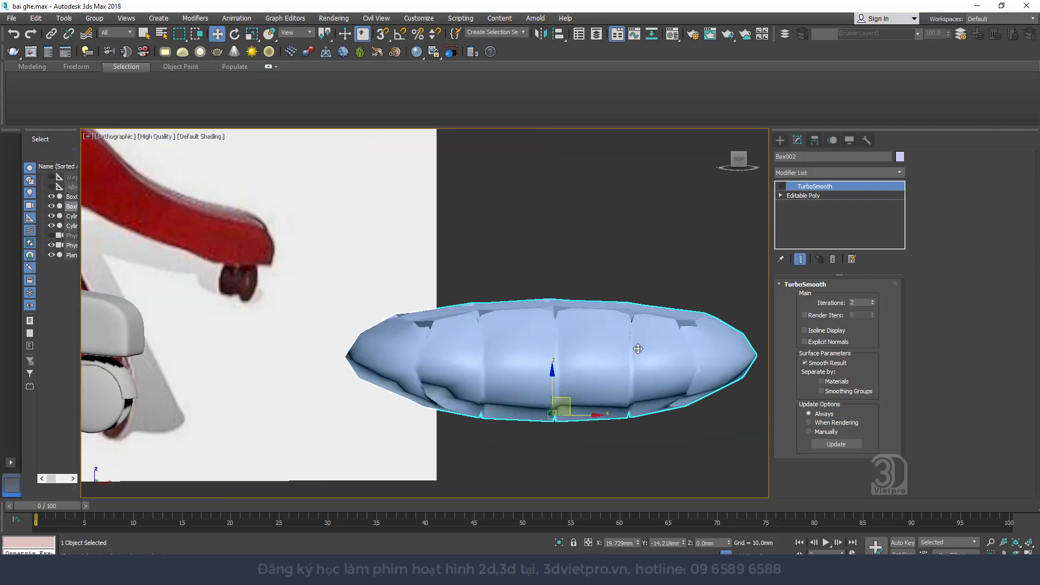
pyautogui.keyDown('alt'); pyautogui.moveTo(638, 349); pyautogui.dragTo(645, 290, button='middle'); pyautogui.keyUp('alt')
pyautogui.press('F4')
pyautogui.scroll(3, 627, 304)
# - Select the seam-end vertices along the cushion's upper edge in Vertex mode
pyautogui.click(803, 195)
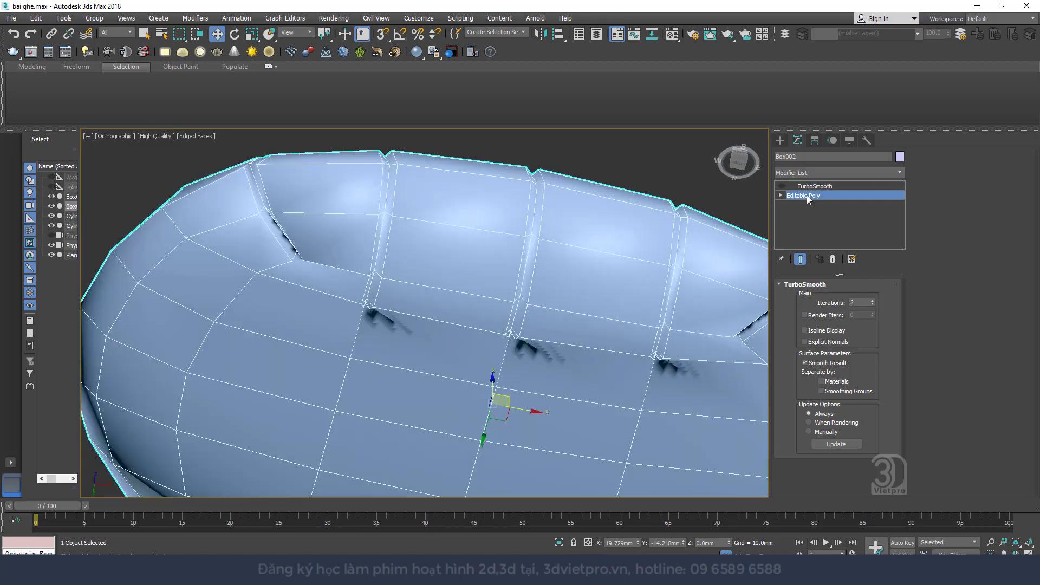
pyautogui.click(810, 297)
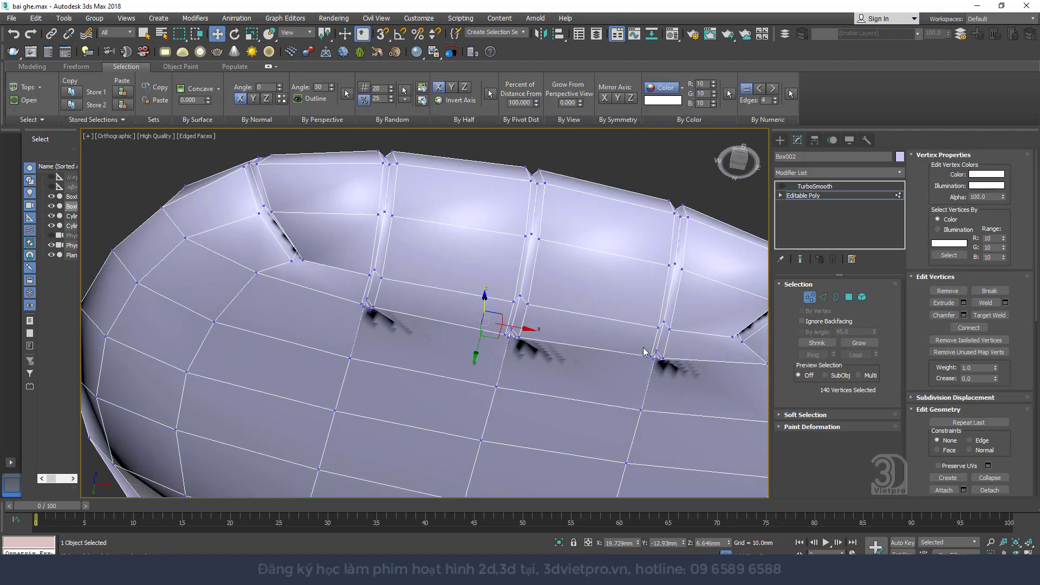
pyautogui.moveTo(641, 347)
pyautogui.mouseDown()
pyautogui.moveTo(679, 382)
pyautogui.moveTo(549, 363)
pyautogui.moveTo(486, 322)
pyautogui.moveTo(538, 359)
pyautogui.mouseUp()
pyautogui.keyDown('ctrl'); pyautogui.moveTo(382, 317); pyautogui.dragTo(385, 319); pyautogui.keyUp('ctrl')
pyautogui.scroll(-5, 511, 276)
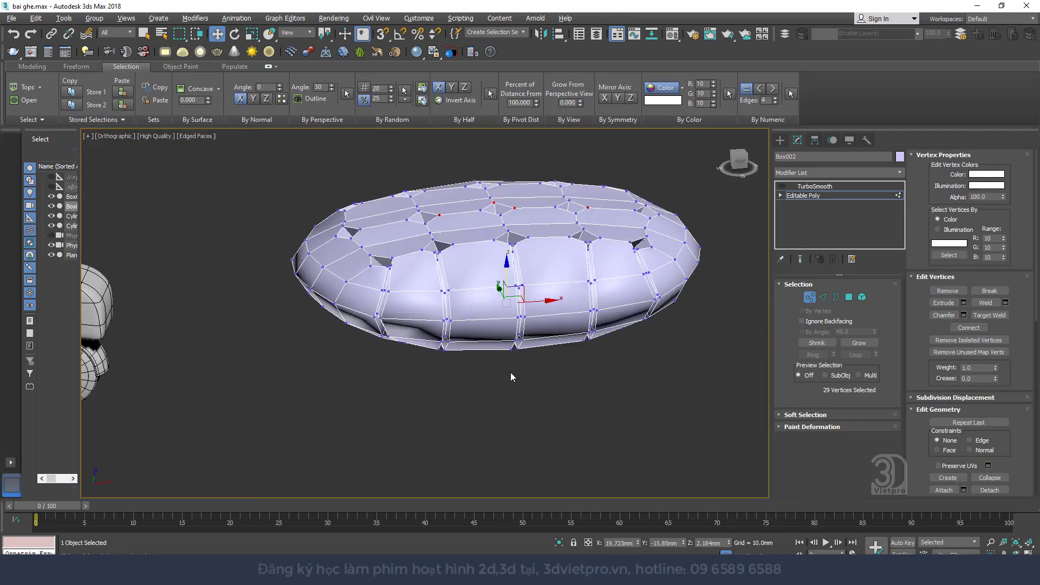
pyautogui.keyDown('alt'); pyautogui.moveTo(511, 372); pyautogui.dragTo(490, 374, button='middle'); pyautogui.keyUp('alt')
pyautogui.keyDown('alt'); pyautogui.moveTo(397, 169); pyautogui.dragTo(646, 265); pyautogui.keyUp('alt')
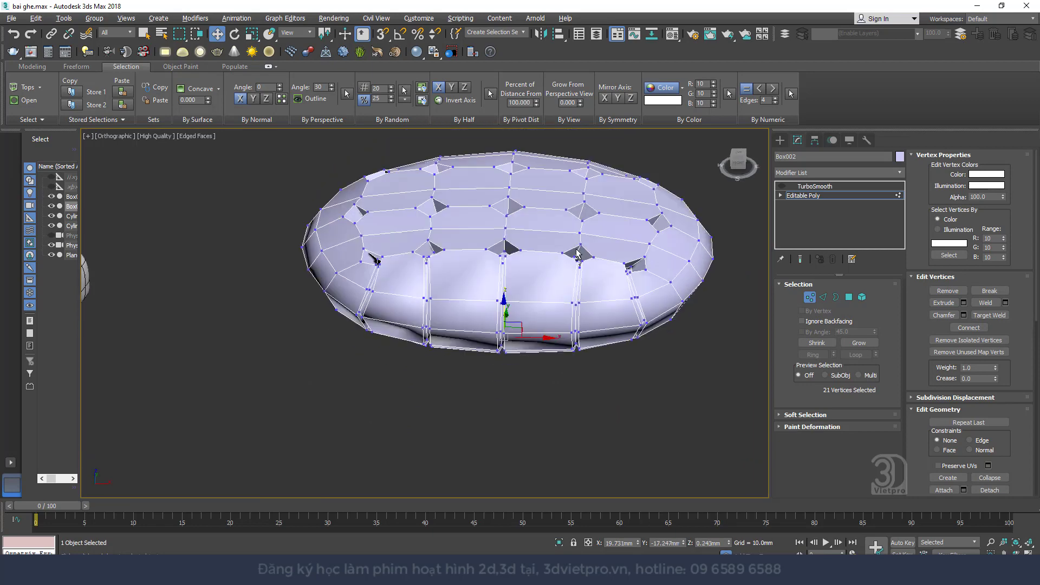
pyautogui.keyDown('alt'); pyautogui.moveTo(647, 271); pyautogui.dragTo(571, 202, button='middle'); pyautogui.keyUp('alt')
pyautogui.scroll(3, 570, 201)
# - Collapse the selected seam-end vertices into a single point
pyautogui.rightClick(584, 318)
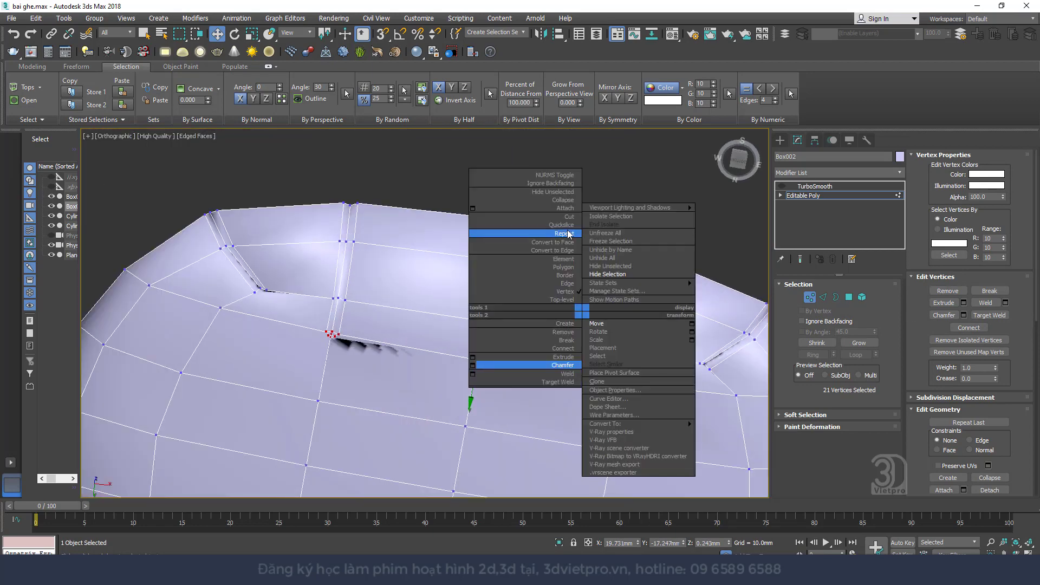
pyautogui.click(566, 206)
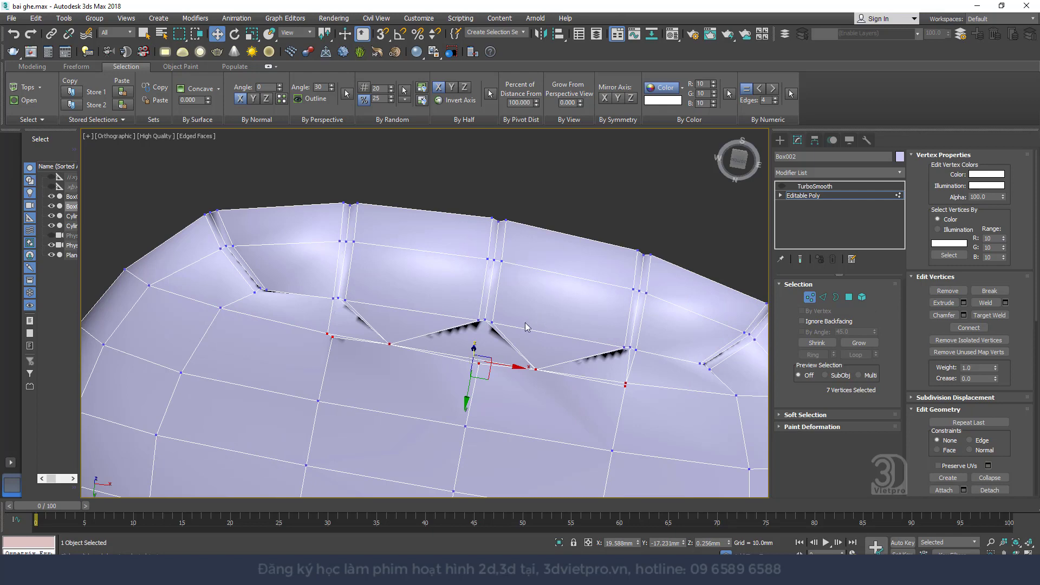
pyautogui.hotkey('ctrl', 'z')
pyautogui.scroll(3, 520, 349)
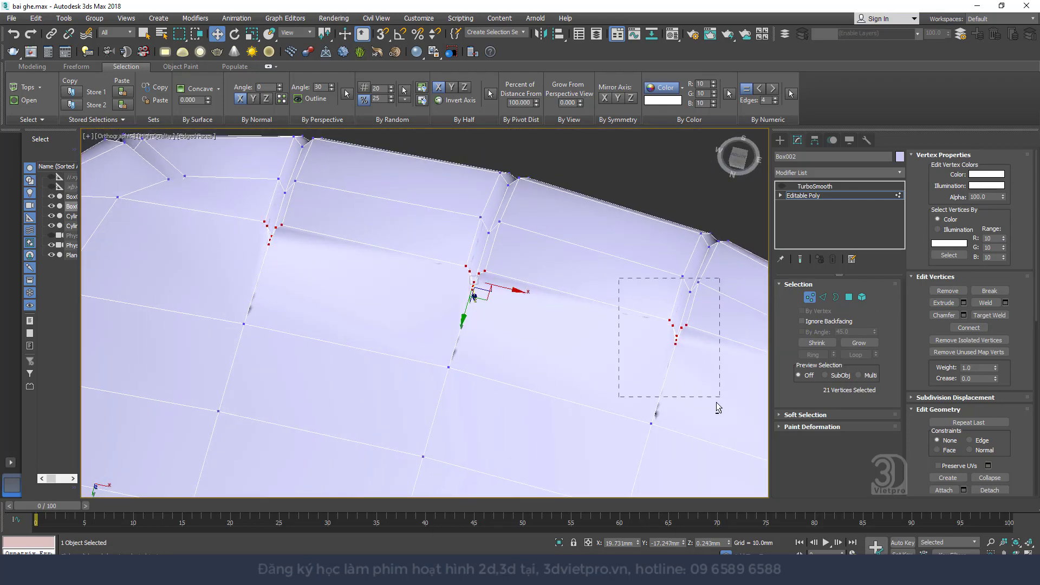
pyautogui.hotkey('ctrl', 'y')
pyautogui.rightClick(475, 237)
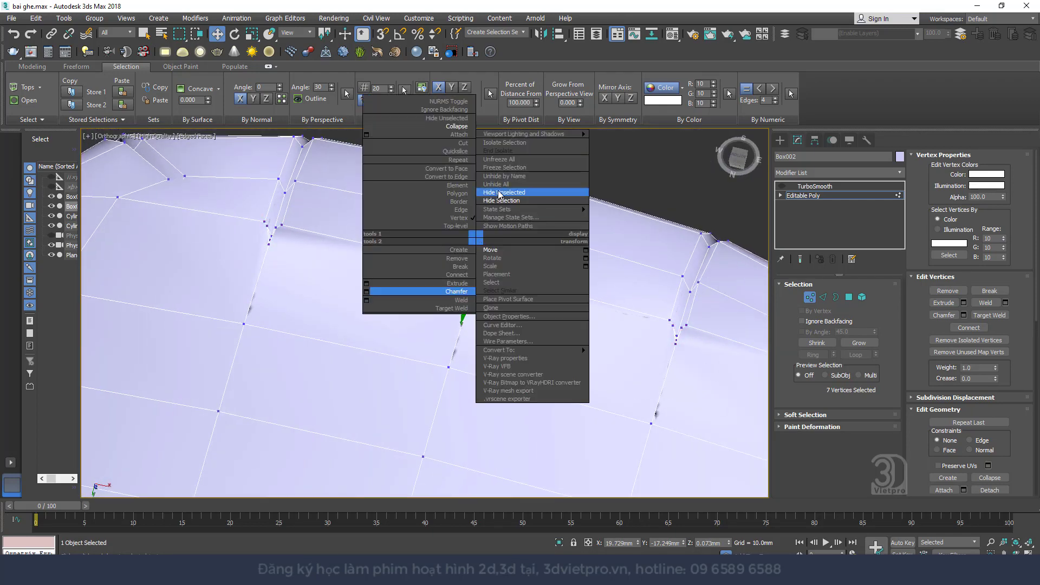
pyautogui.click(460, 126)
pyautogui.rightClick(556, 274)
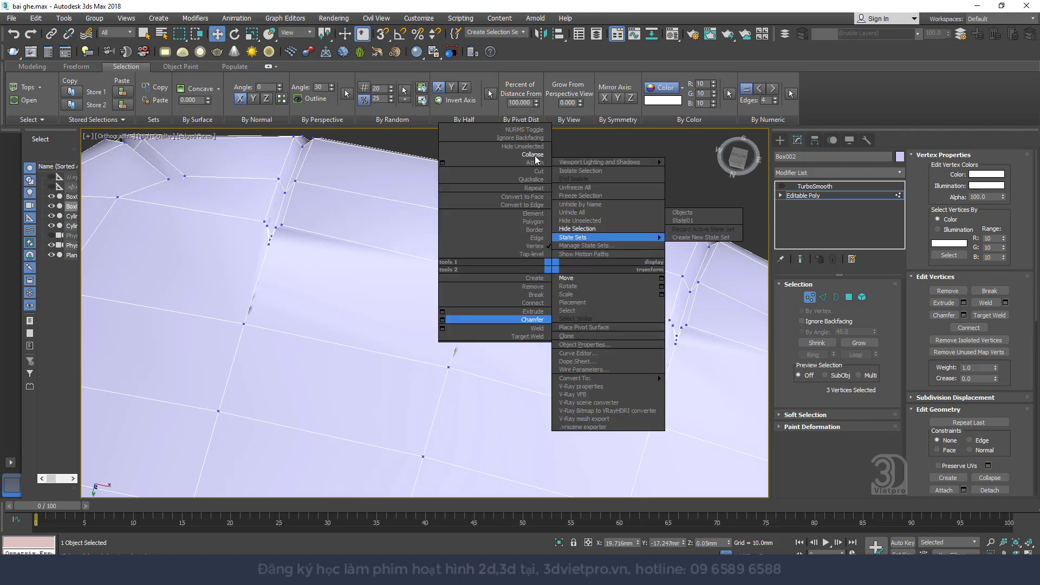
pyautogui.press('Escape')
# - Collapse two more seam-end groups of three and seven vertices into single points
pyautogui.moveTo(751, 272); pyautogui.dragTo(649, 297, button='middle')
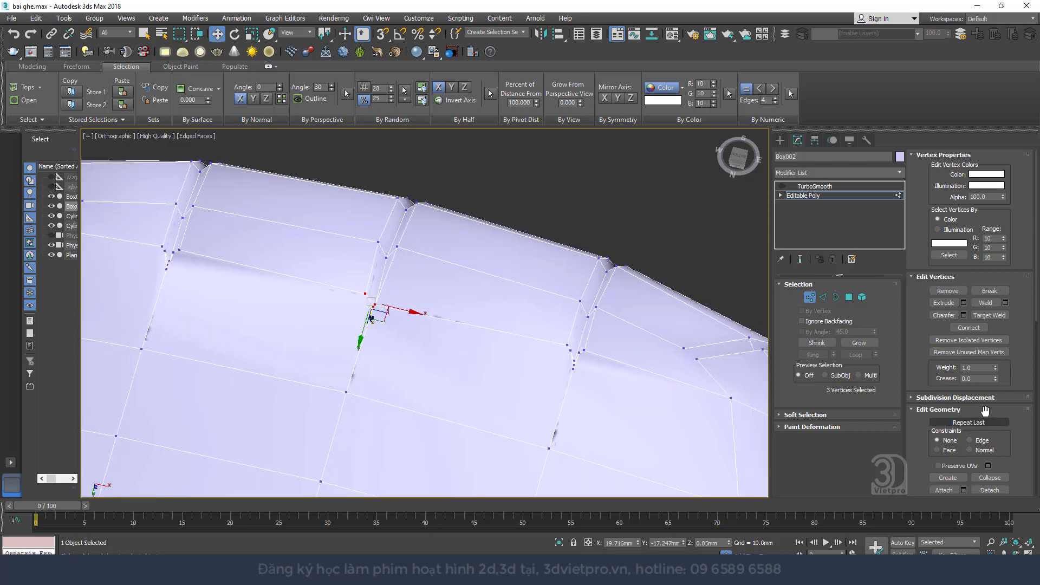
pyautogui.scroll(-2, 975, 379)
pyautogui.click(993, 446)
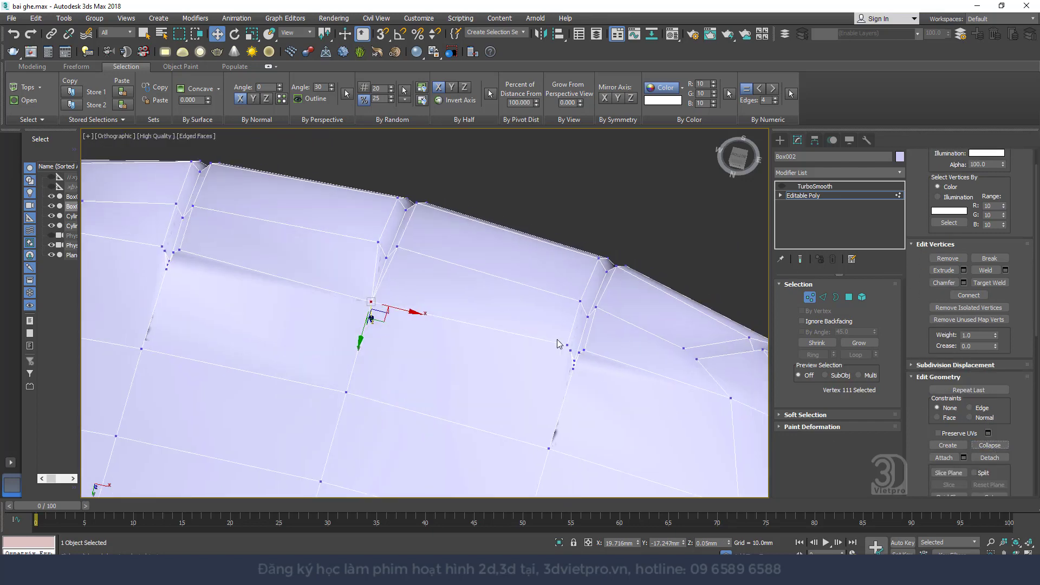
pyautogui.scroll(-3, 652, 297)
pyautogui.scroll(-4, 615, 314)
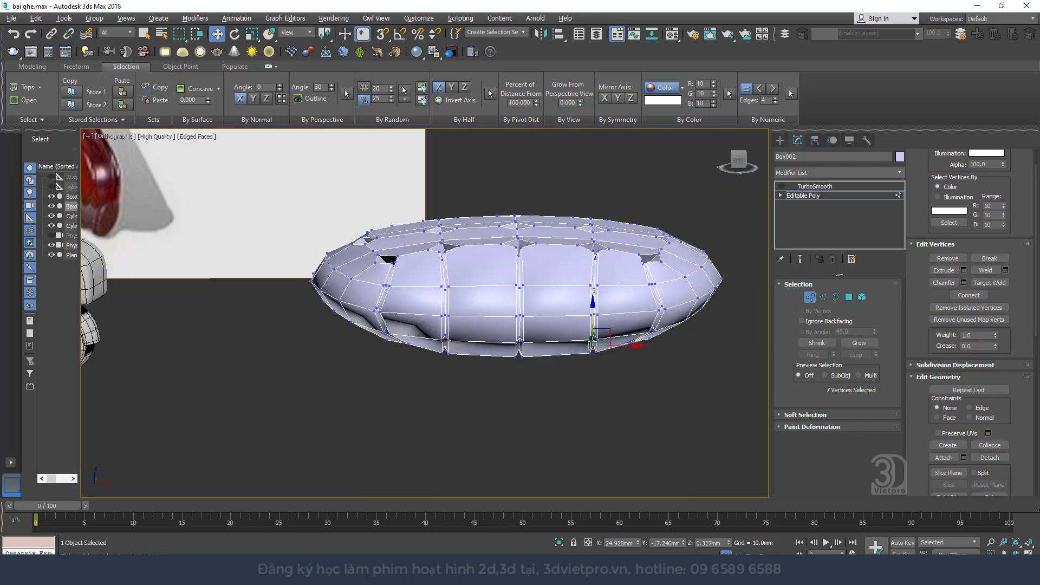
pyautogui.scroll(-2, 574, 287)
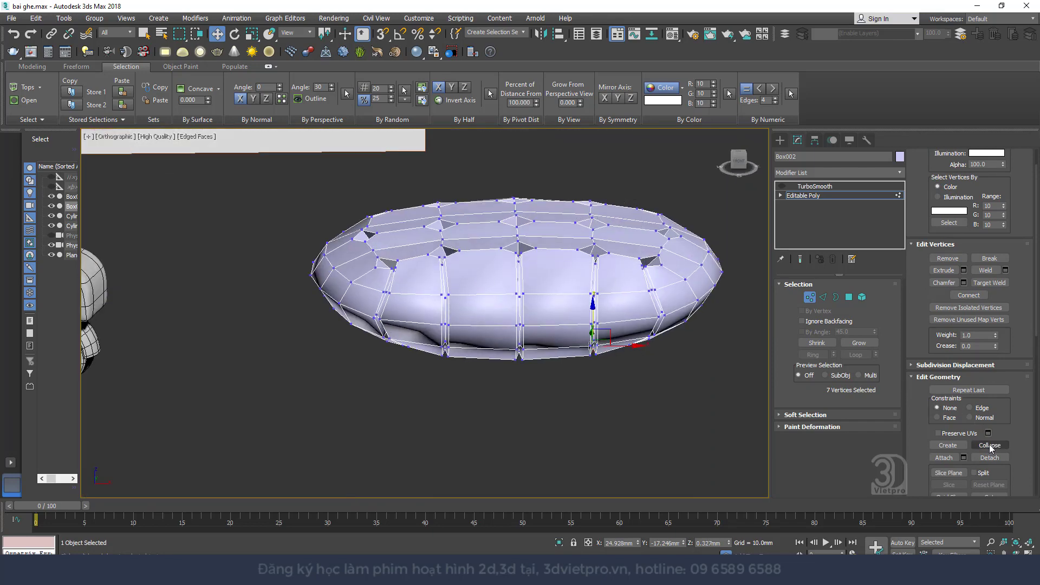
pyautogui.keyDown('alt'); pyautogui.moveTo(444, 255); pyautogui.dragTo(443, 347, button='middle'); pyautogui.keyUp('alt')
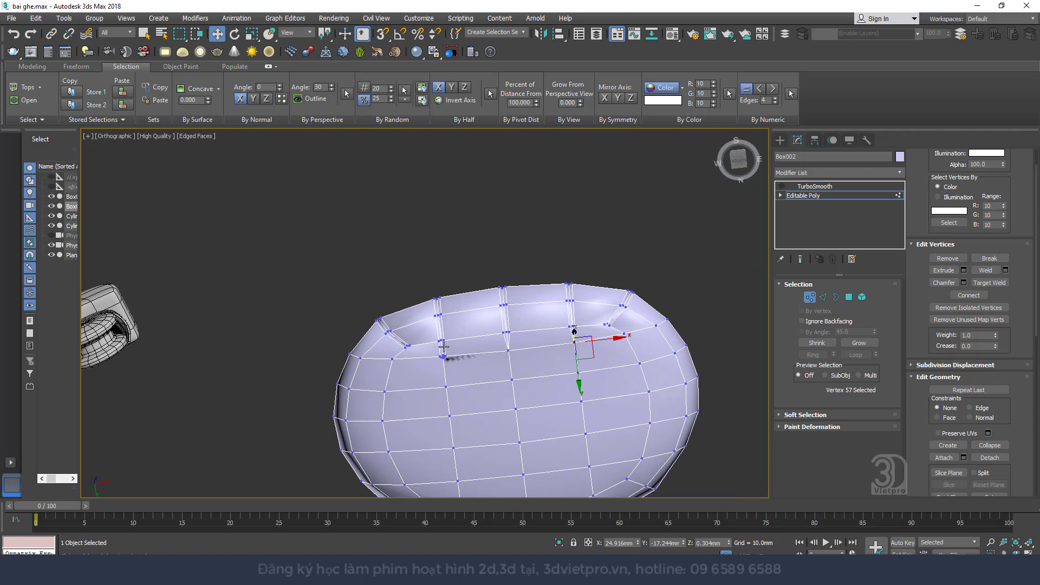
pyautogui.click(443, 357)
pyautogui.press('f')
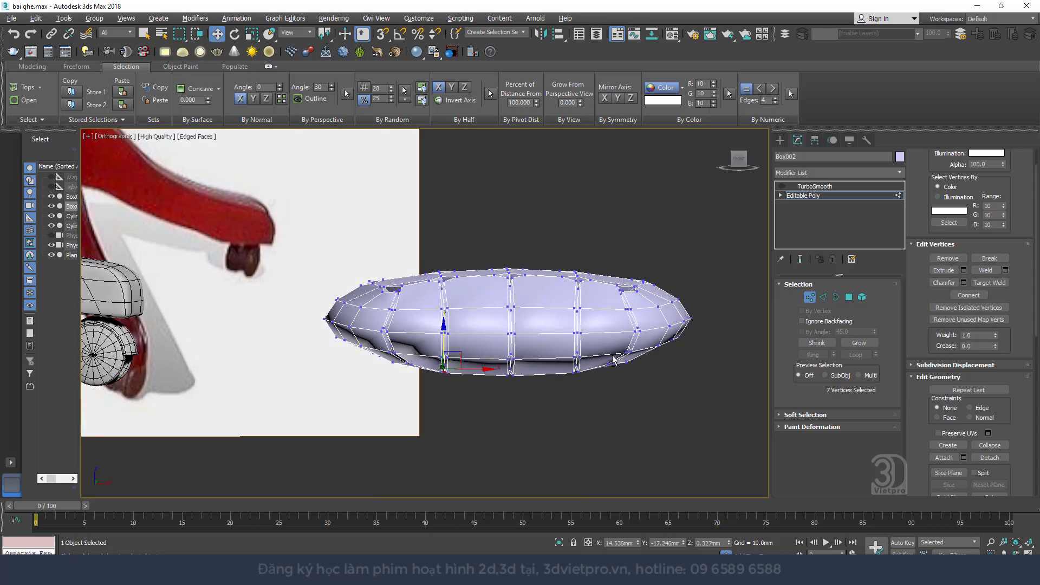
pyautogui.click(989, 445)
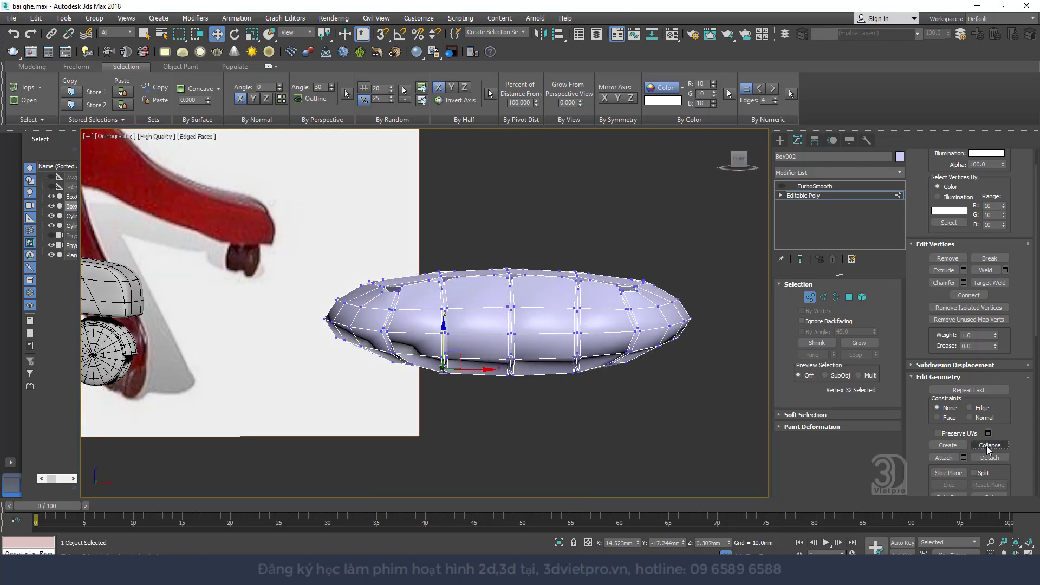
# - Exit Vertex mode and turn TurboSmooth back on for the cushion
pyautogui.scroll(4, 531, 374)
pyautogui.keyDown('alt'); pyautogui.moveTo(531, 374); pyautogui.dragTo(681, 317, button='middle'); pyautogui.keyUp('alt')
pyautogui.scroll(2, 682, 317)
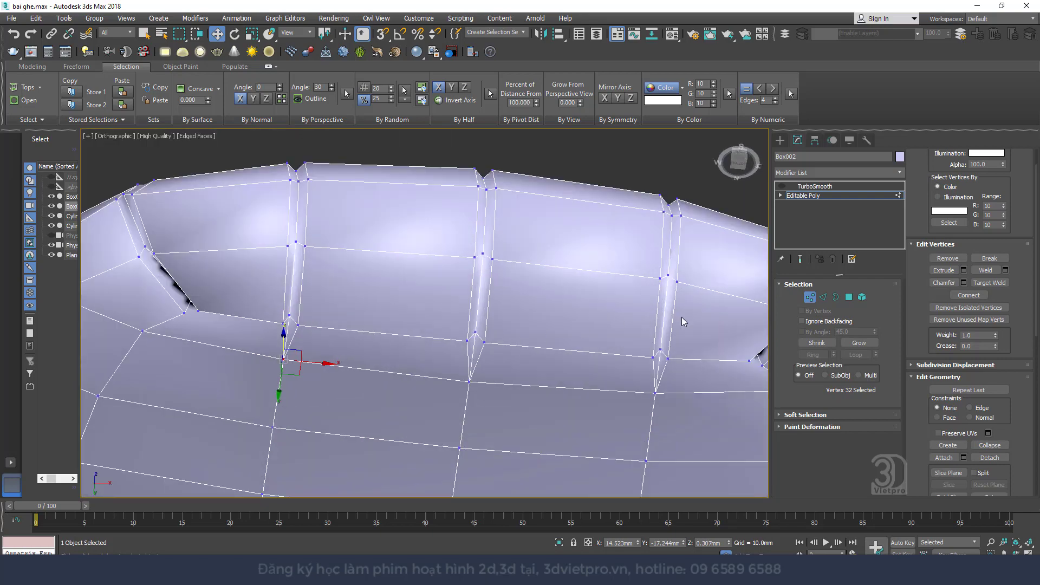
pyautogui.click(809, 297)
pyautogui.click(782, 186)
pyautogui.click(814, 186)
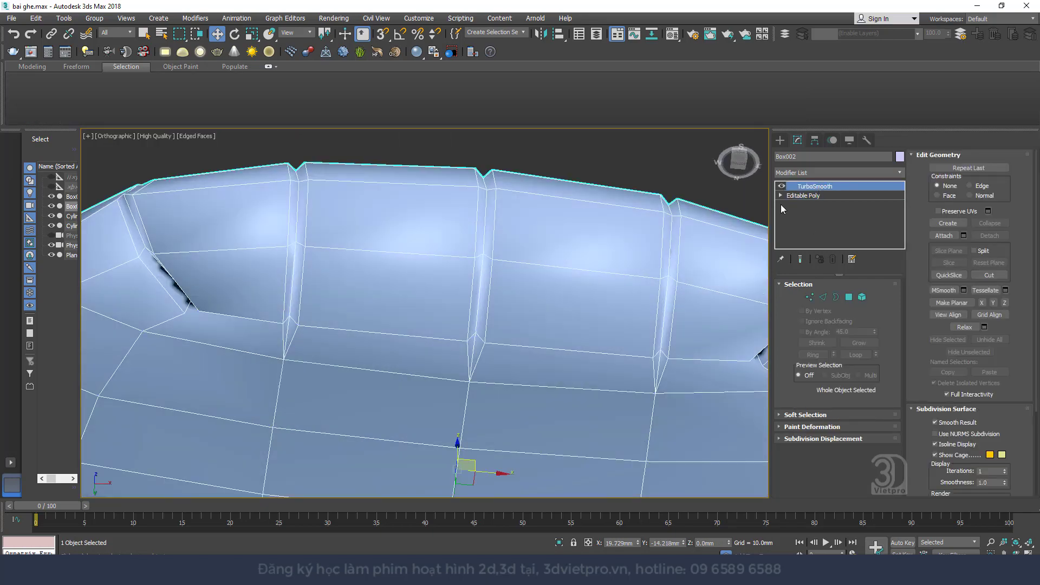
pyautogui.scroll(-3, 530, 287)
pyautogui.moveTo(529, 238); pyautogui.dragTo(530, 287, button='middle')
pyautogui.scroll(-5, 530, 287)
pyautogui.moveTo(547, 348)
pyautogui.keyDown('alt'); pyautogui.mouseDown(button='middle')
pyautogui.moveTo(573, 367)
pyautogui.moveTo(567, 333)
pyautogui.moveTo(471, 331)
pyautogui.moveTo(496, 395)
pyautogui.mouseUp(button='middle'); pyautogui.keyUp('alt')
pyautogui.press('F4')
pyautogui.scroll(3, 558, 430)
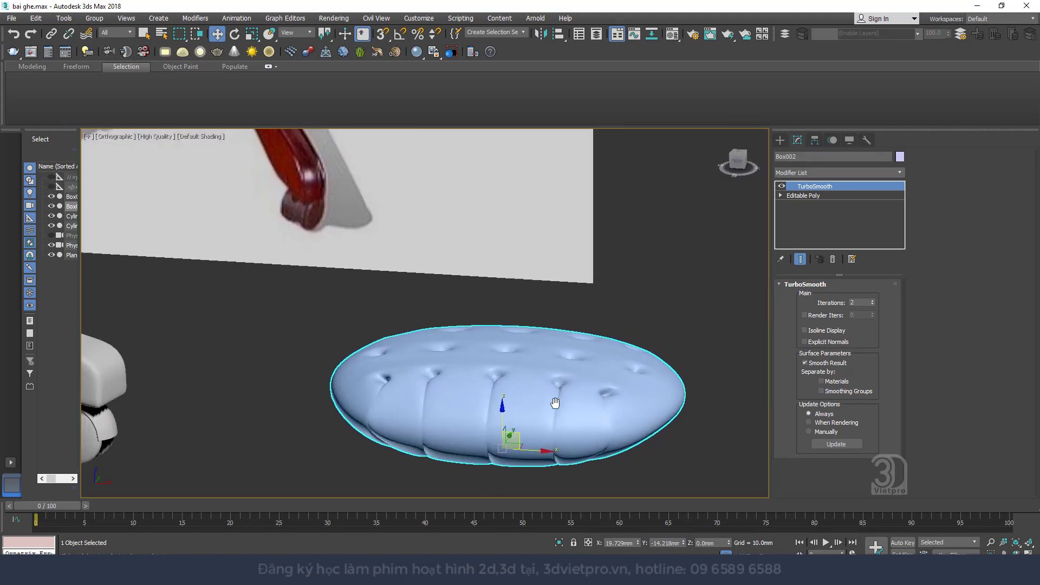
pyautogui.scroll(2, 593, 429)
pyautogui.scroll(-2, 593, 430)
pyautogui.moveTo(596, 270); pyautogui.dragTo(595, 394, button='middle')
pyautogui.scroll(-2, 596, 394)
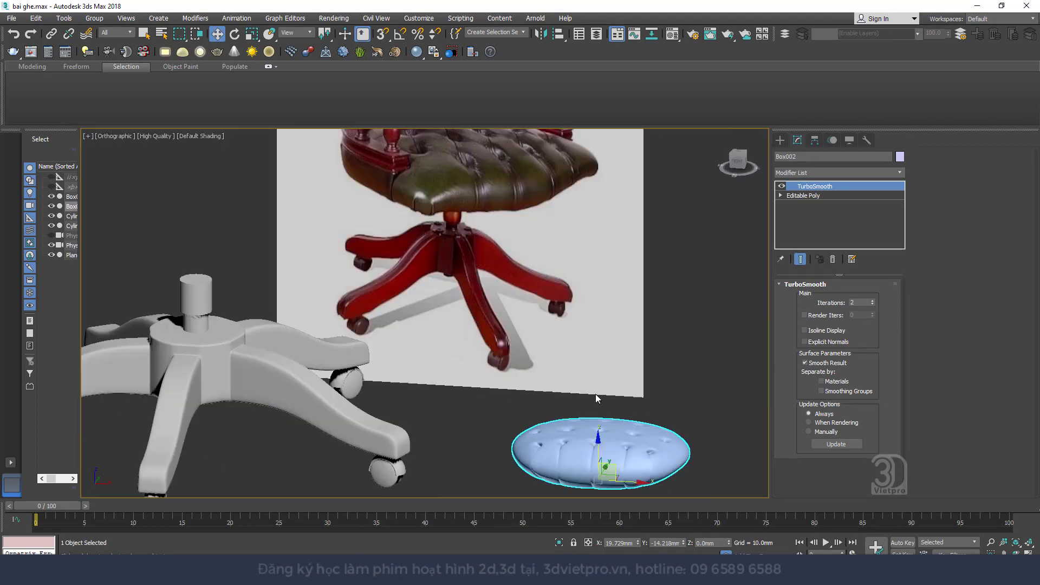
pyautogui.scroll(3, 518, 343)
pyautogui.scroll(3, 500, 246)
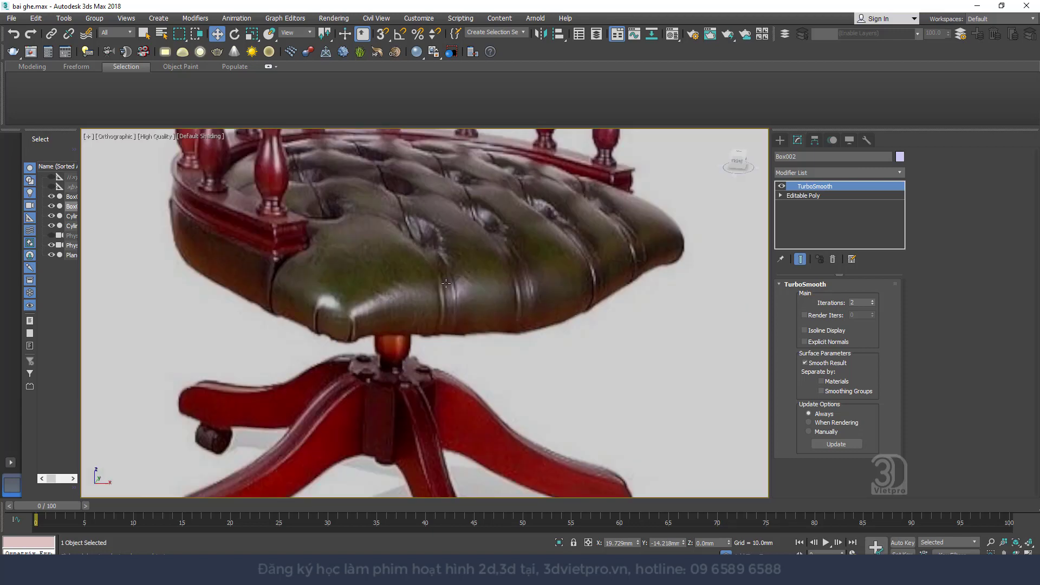
pyautogui.moveTo(453, 294)
pyautogui.mouseDown(button='middle')
pyautogui.moveTo(524, 165)
pyautogui.moveTo(547, 369)
pyautogui.mouseUp(button='middle')
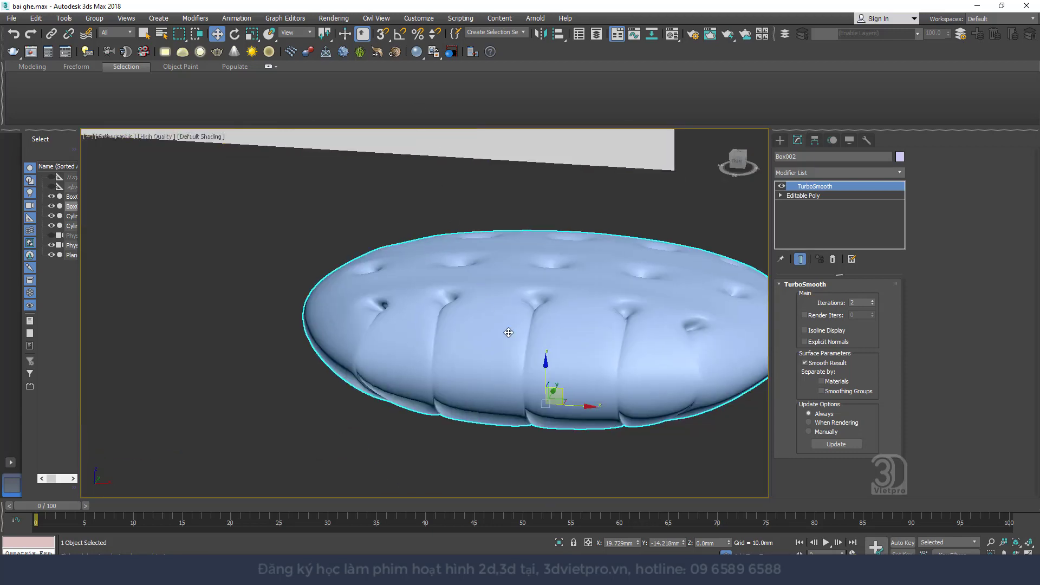
pyautogui.click(781, 186)
pyautogui.press('F4')
pyautogui.scroll(3, 601, 272)
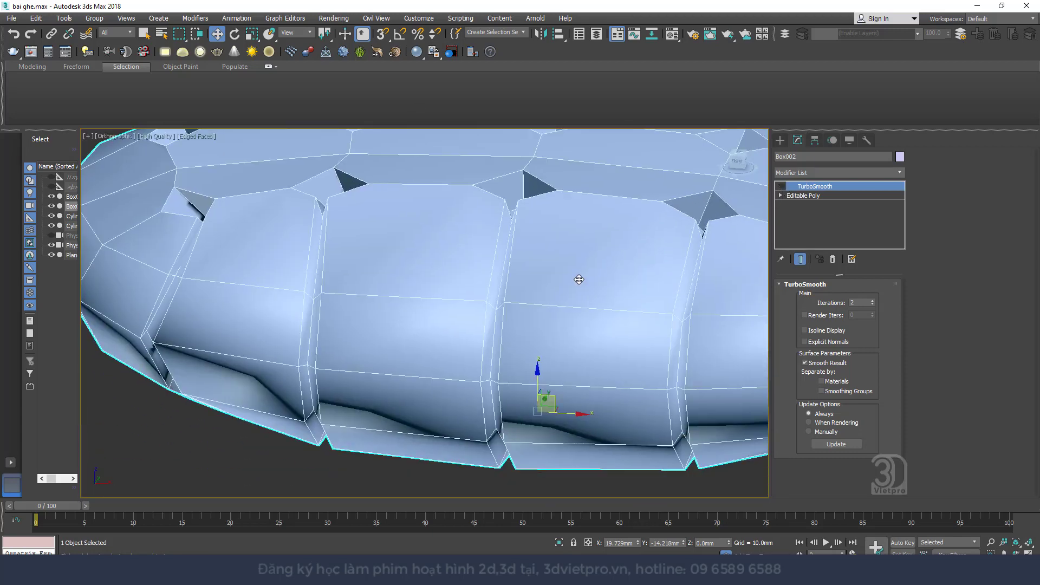
pyautogui.click(821, 196)
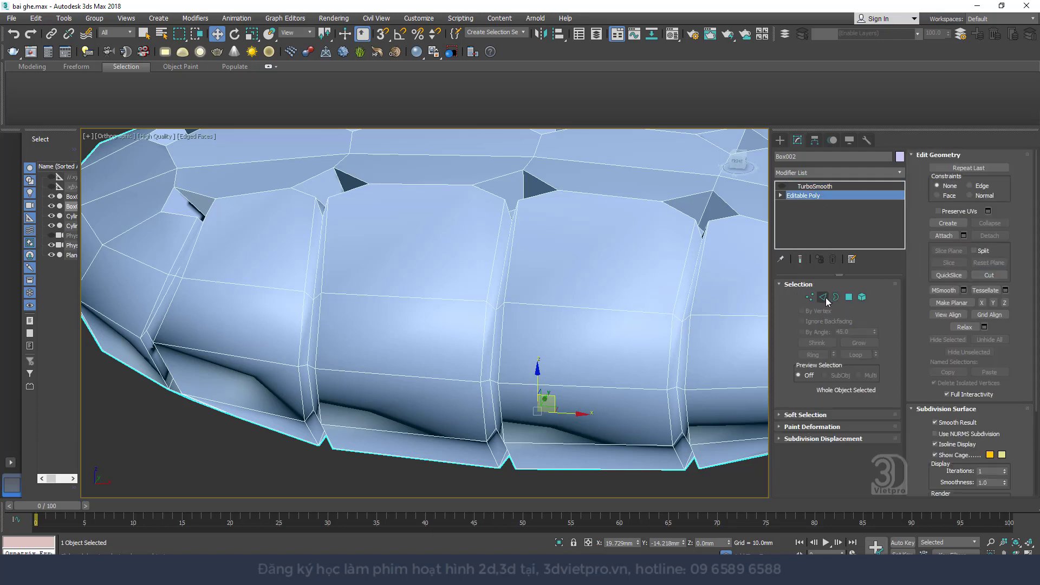
# - Select two vertical seam edge loops on the cushion side in Edge mode
pyautogui.click(823, 297)
pyautogui.doubleClick(506, 292)
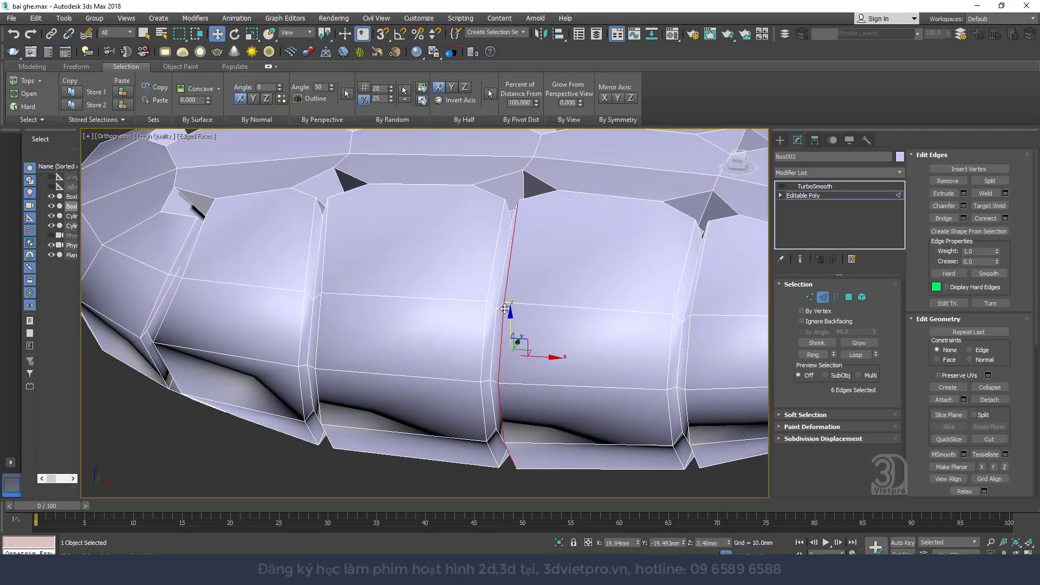
pyautogui.click(502, 306)
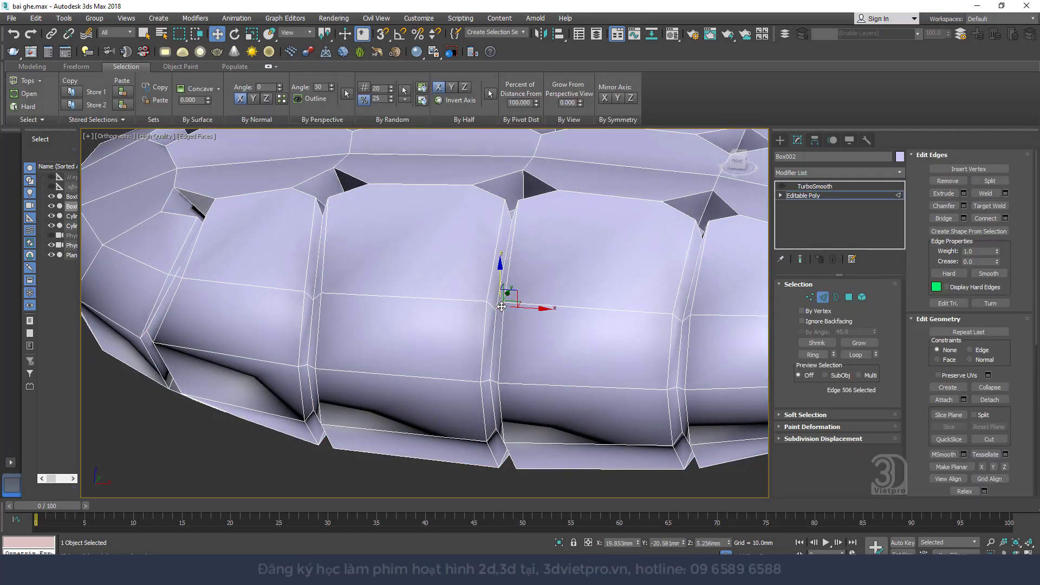
pyautogui.doubleClick(501, 307)
pyautogui.moveTo(502, 307)
pyautogui.keyDown('alt'); pyautogui.mouseDown(button='middle')
pyautogui.moveTo(528, 423)
pyautogui.moveTo(515, 275)
pyautogui.mouseUp(button='middle'); pyautogui.keyUp('alt')
pyautogui.rightClick(515, 275)
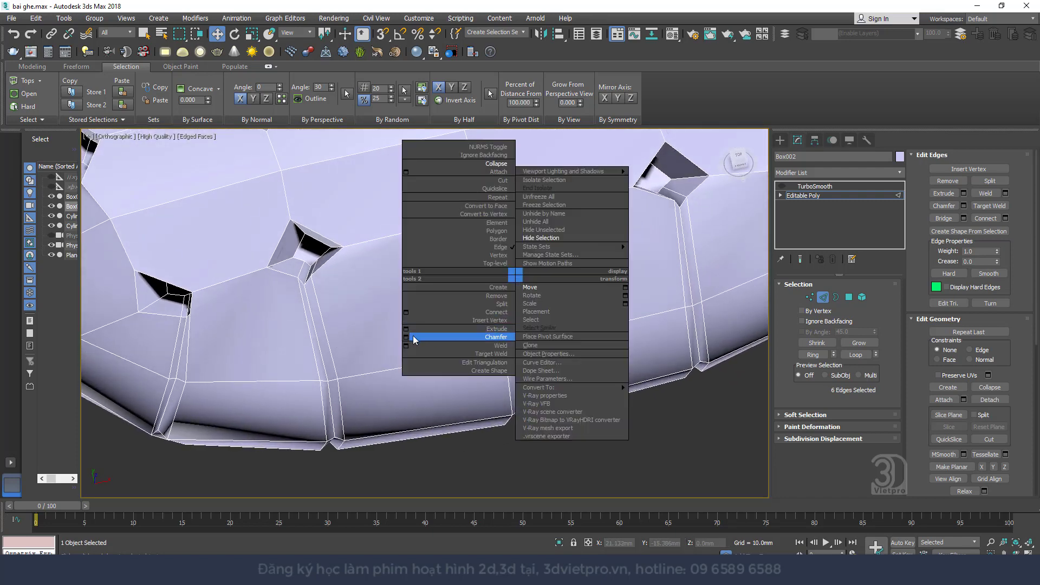
pyautogui.click(410, 320)
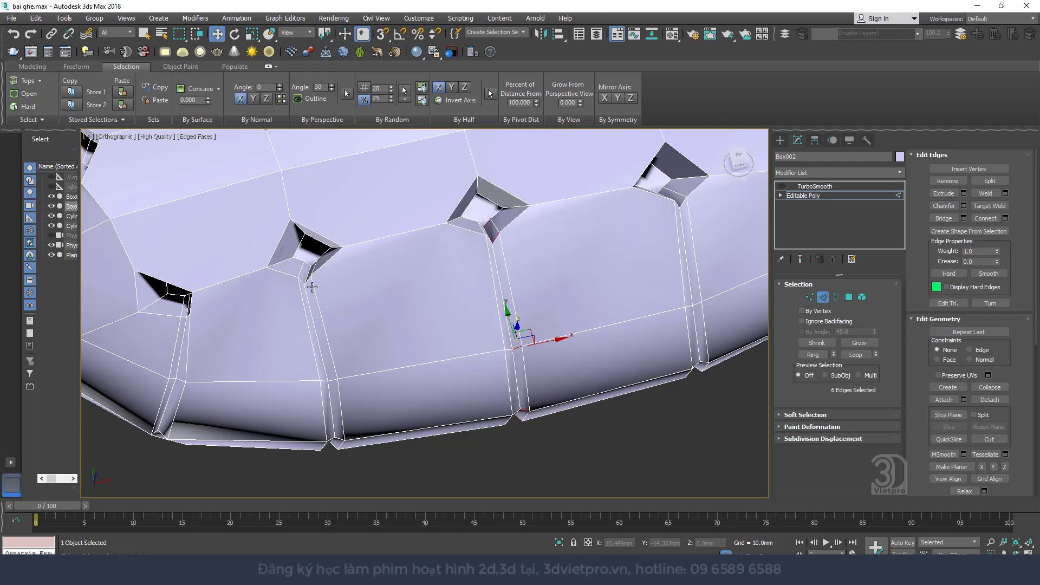
# - Add the corner edges under the tuft holes to the seam selection
pyautogui.click(308, 281)
pyautogui.click(684, 211)
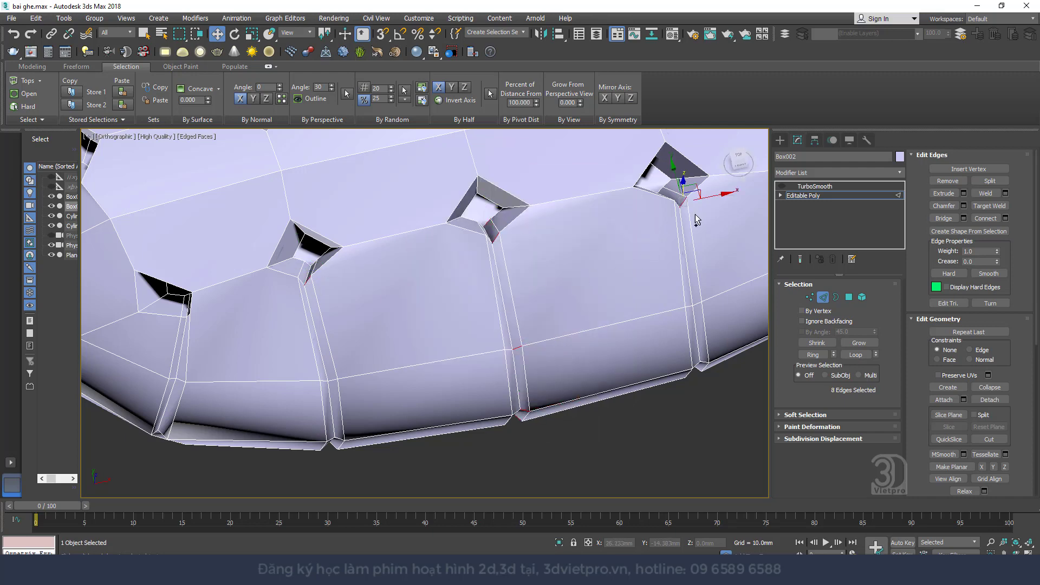
pyautogui.scroll(2, 599, 239)
pyautogui.scroll(2, 626, 249)
pyautogui.scroll(-3, 631, 253)
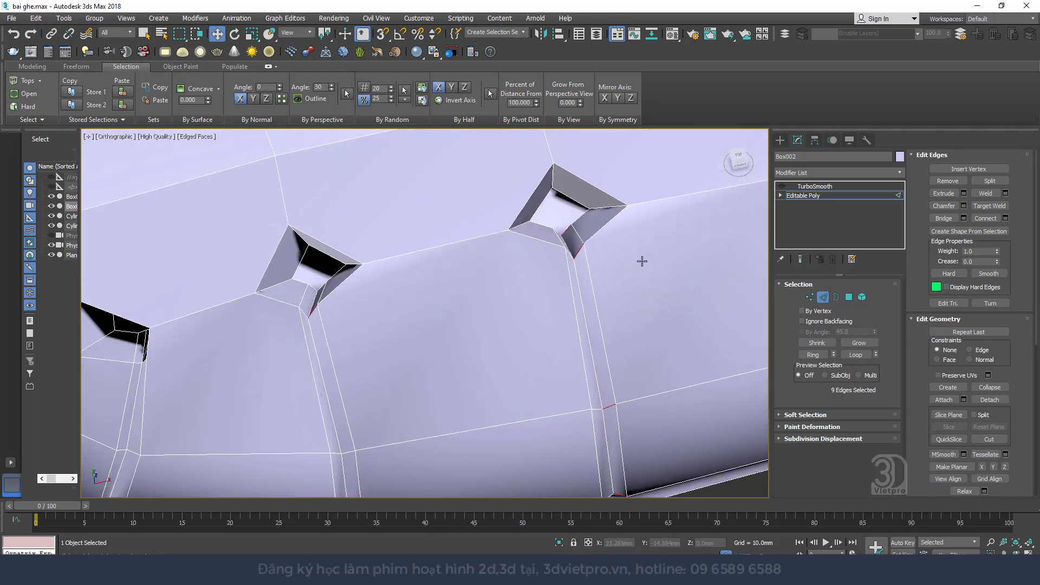
pyautogui.scroll(-2, 515, 262)
pyautogui.scroll(6, 439, 326)
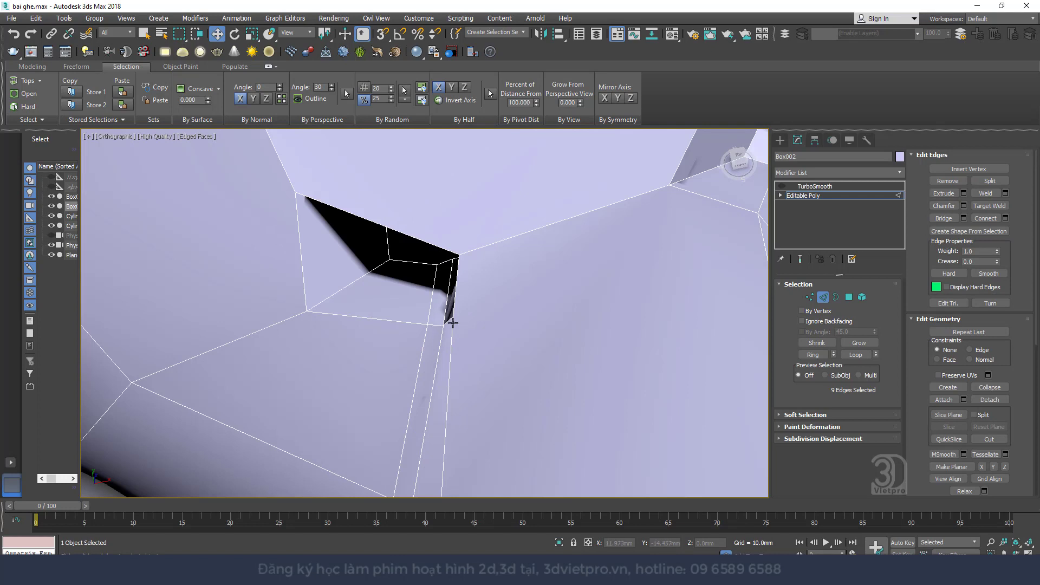
pyautogui.keyDown('ctrl'); pyautogui.click(451, 321); pyautogui.keyUp('ctrl')
# - Connect the full edge ring to add a new edge loop along each side seam
pyautogui.click(816, 358)
pyautogui.rightClick(618, 306)
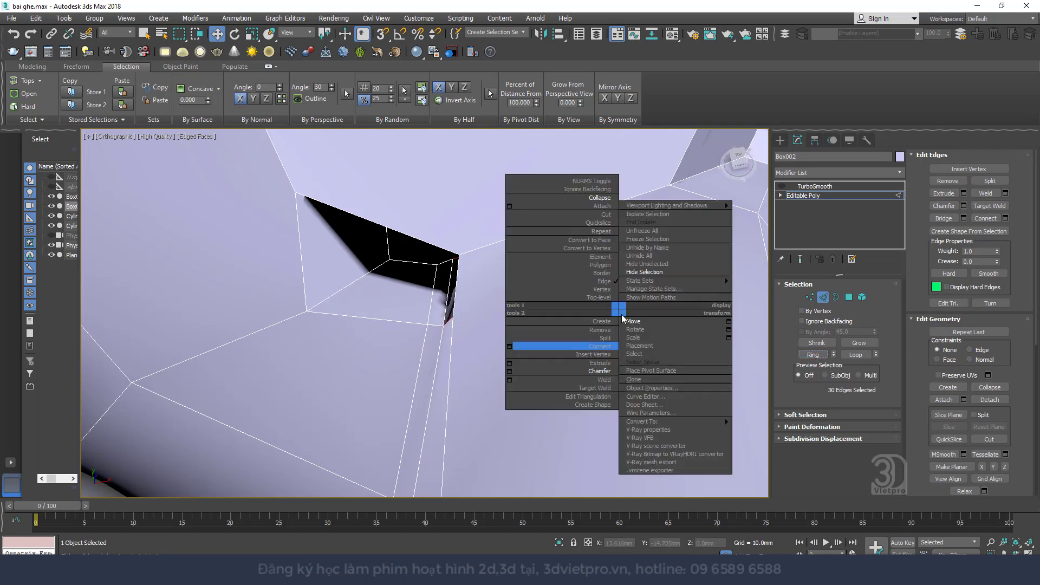
pyautogui.click(510, 346)
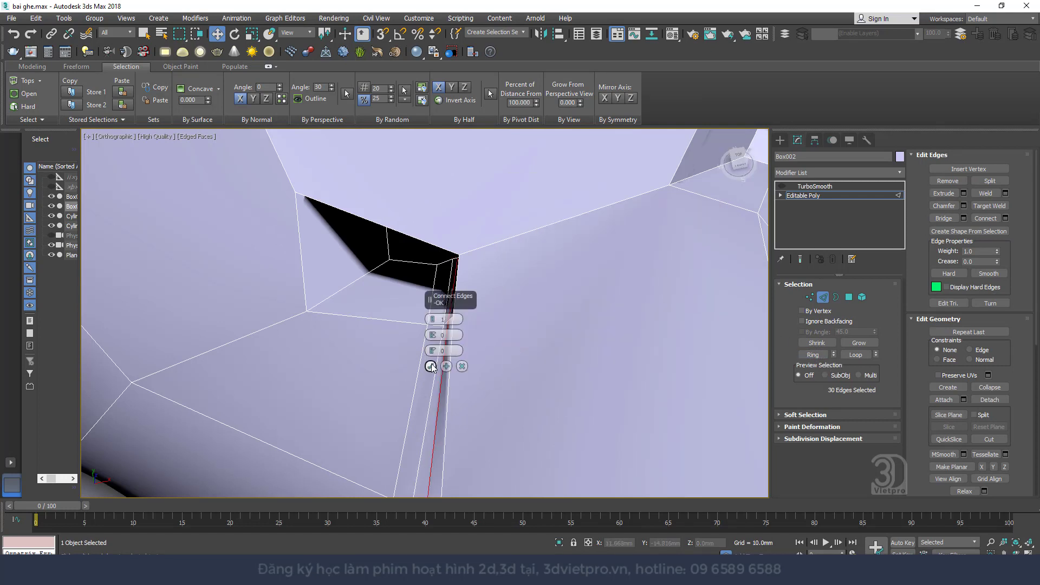
pyautogui.click(430, 366)
# - Chamfer the seam edges with a 0.06mm width
pyautogui.moveTo(515, 341)
pyautogui.keyDown('alt'); pyautogui.mouseDown(button='middle')
pyautogui.moveTo(469, 232)
pyautogui.moveTo(475, 207)
pyautogui.mouseUp(button='middle'); pyautogui.keyUp('alt')
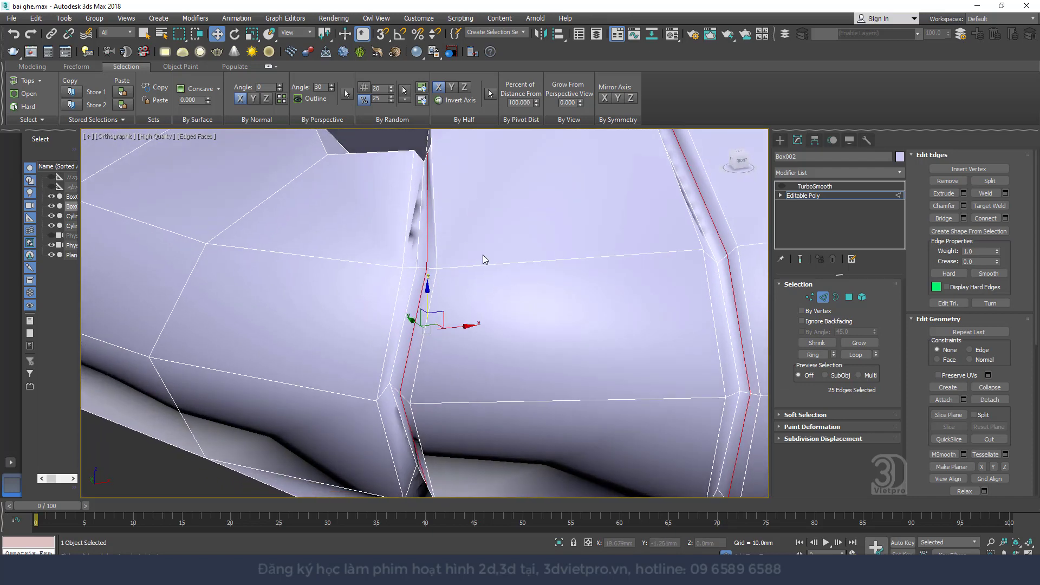
pyautogui.rightClick(440, 297)
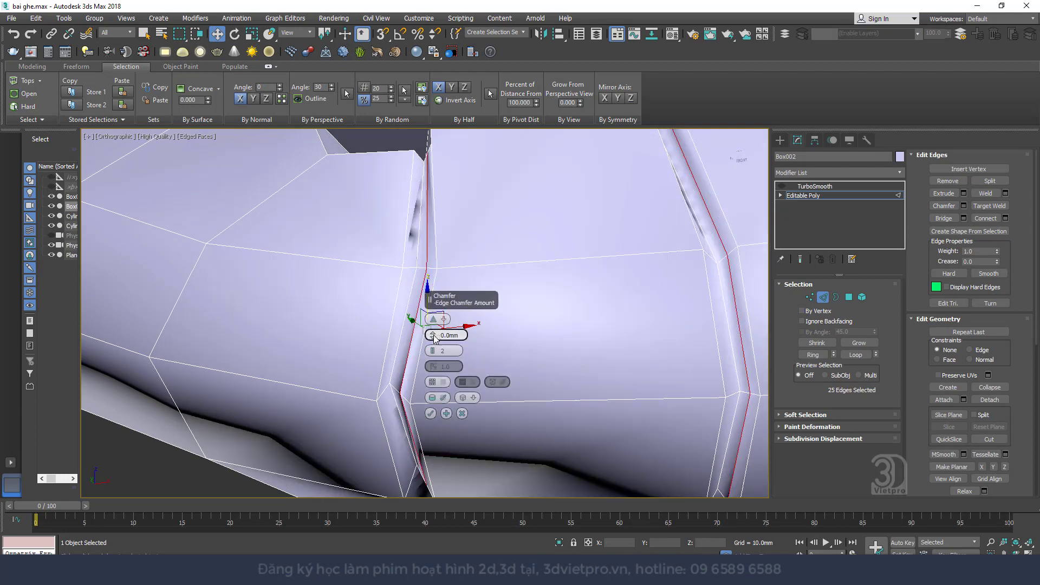
pyautogui.moveTo(433, 335); pyautogui.dragTo(433, 413)
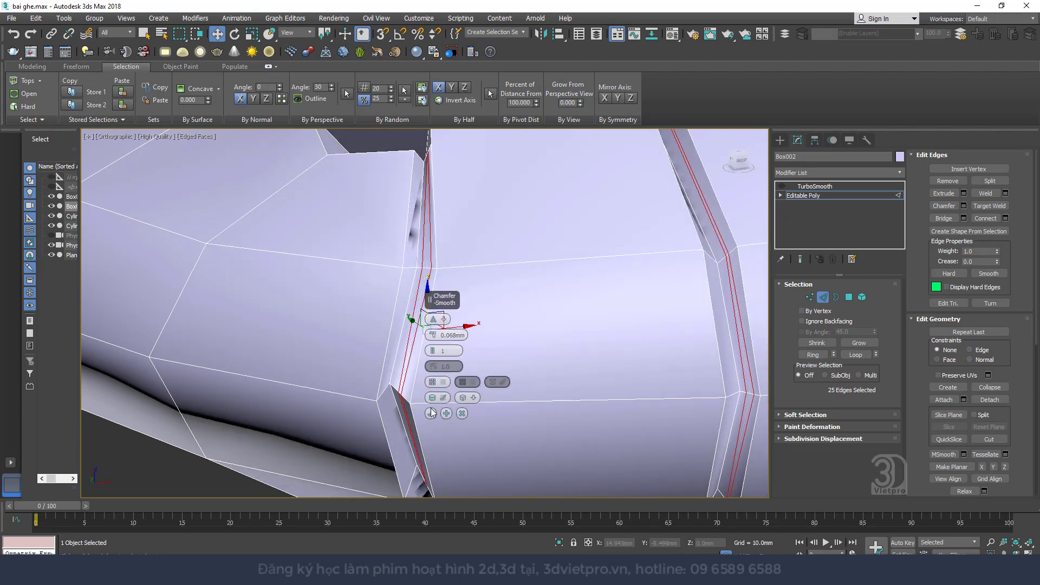
pyautogui.moveTo(433, 335); pyautogui.dragTo(433, 337)
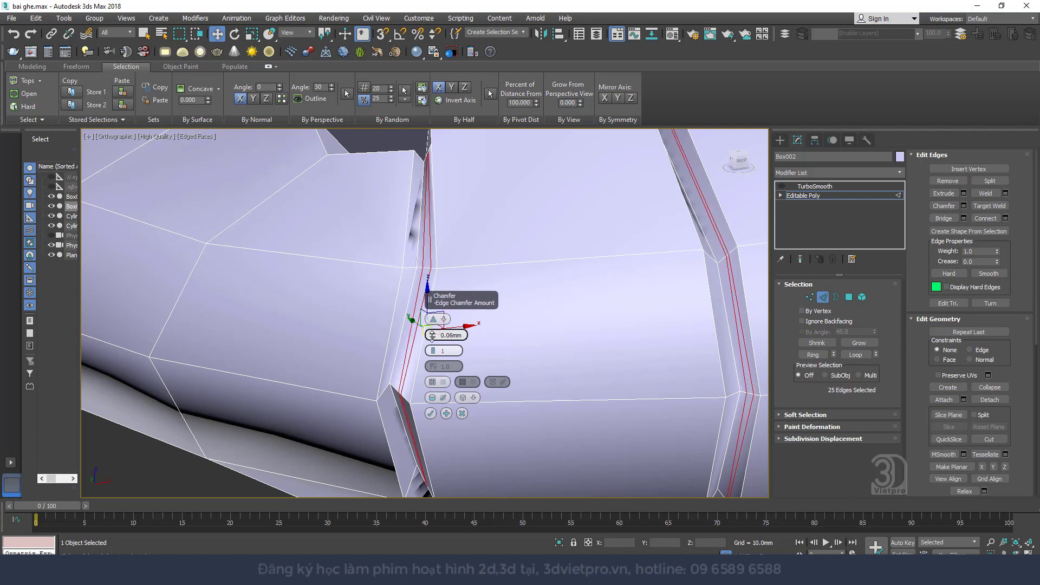
pyautogui.click(431, 413)
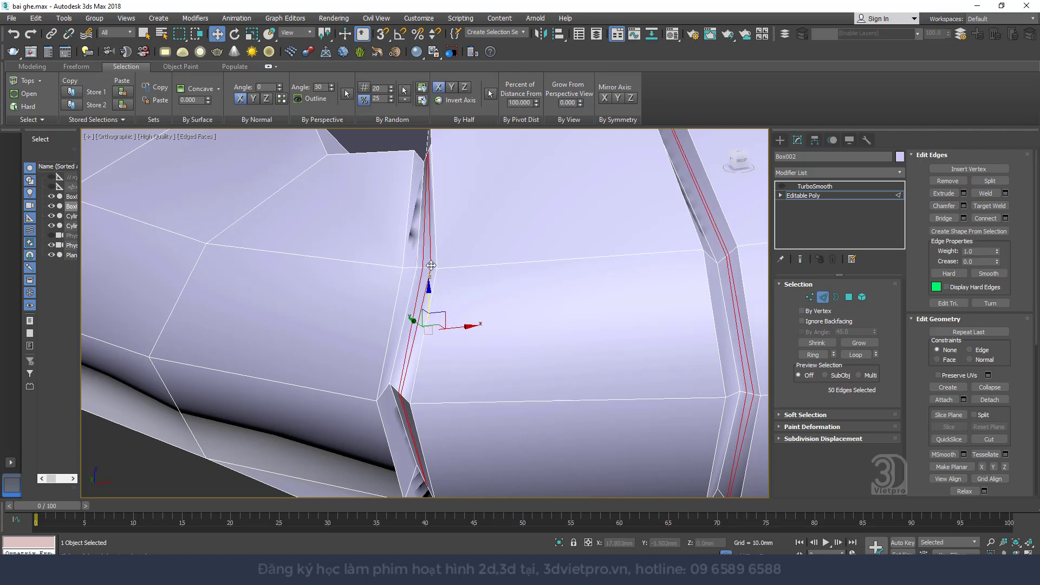
# - Select all five chamfered seam loops around the cushion
pyautogui.doubleClick(429, 261)
pyautogui.moveTo(710, 260); pyautogui.dragTo(524, 257, button='middle')
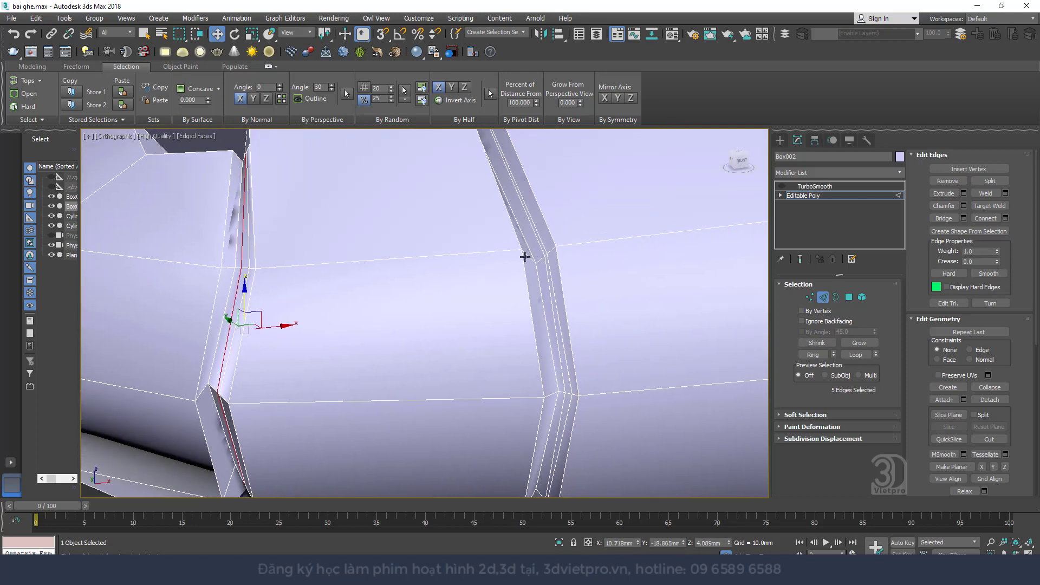
pyautogui.keyDown('ctrl'); pyautogui.doubleClick(543, 262); pyautogui.keyUp('ctrl')
pyautogui.moveTo(568, 295); pyautogui.dragTo(610, 294, button='middle')
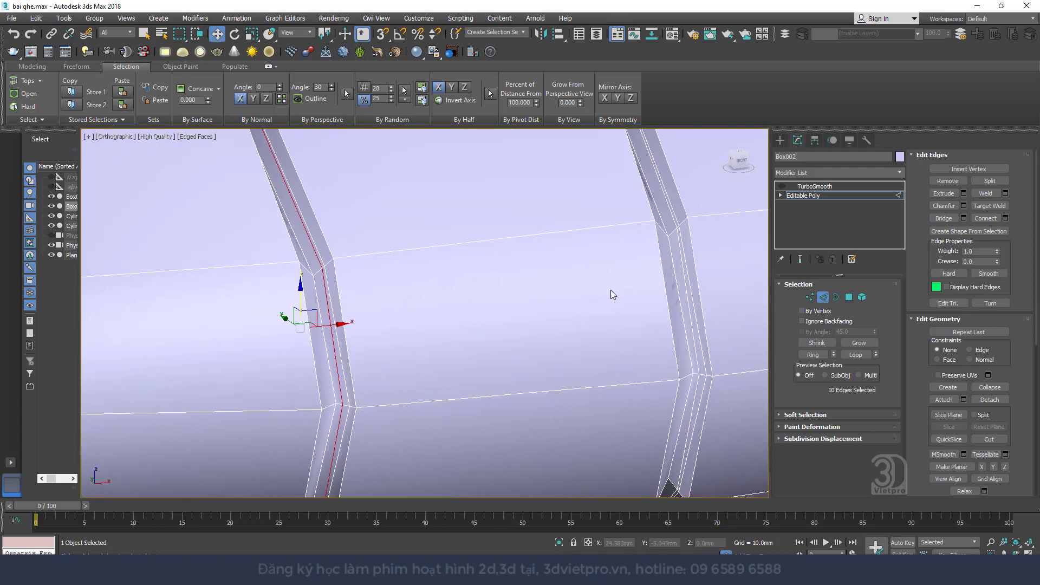
pyautogui.keyDown('ctrl'); pyautogui.doubleClick(681, 257); pyautogui.keyUp('ctrl')
pyautogui.scroll(-3, 387, 288)
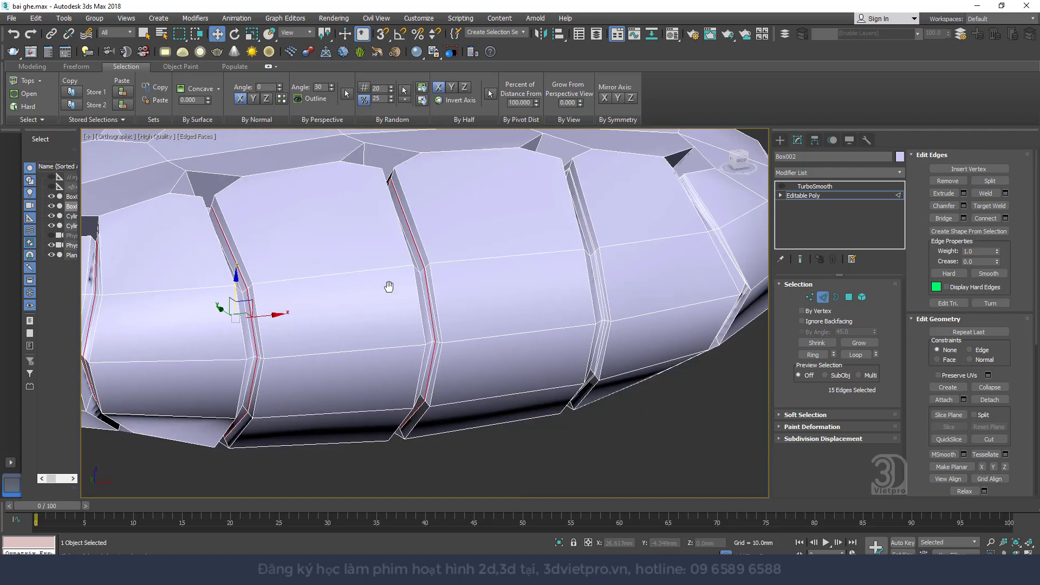
pyautogui.scroll(3, 521, 269)
pyautogui.keyDown('ctrl'); pyautogui.doubleClick(523, 267); pyautogui.keyUp('ctrl')
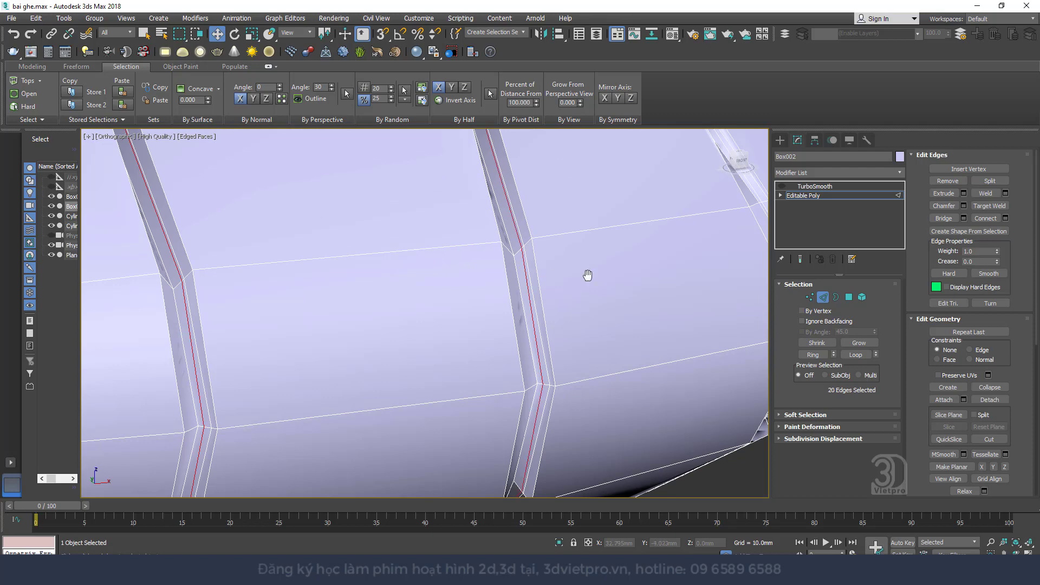
pyautogui.scroll(3, 588, 274)
pyautogui.keyDown('alt'); pyautogui.moveTo(466, 258); pyautogui.dragTo(497, 251, button='middle'); pyautogui.keyUp('alt')
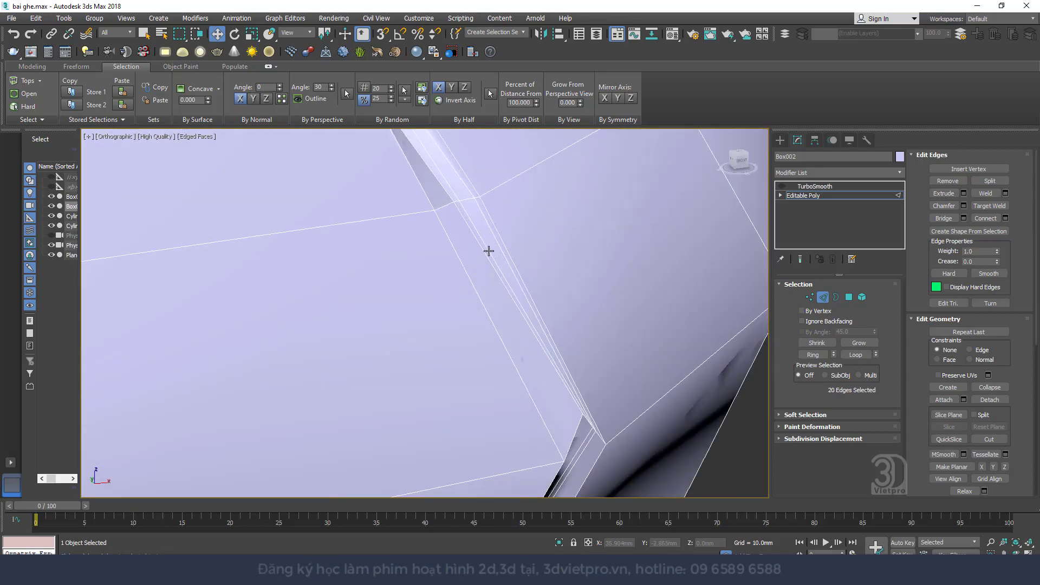
pyautogui.keyDown('ctrl'); pyautogui.doubleClick(492, 263); pyautogui.keyUp('ctrl')
pyautogui.scroll(-5, 487, 258)
# - Scale the five seam loops to 95% in Z
pyautogui.rightClick(496, 293)
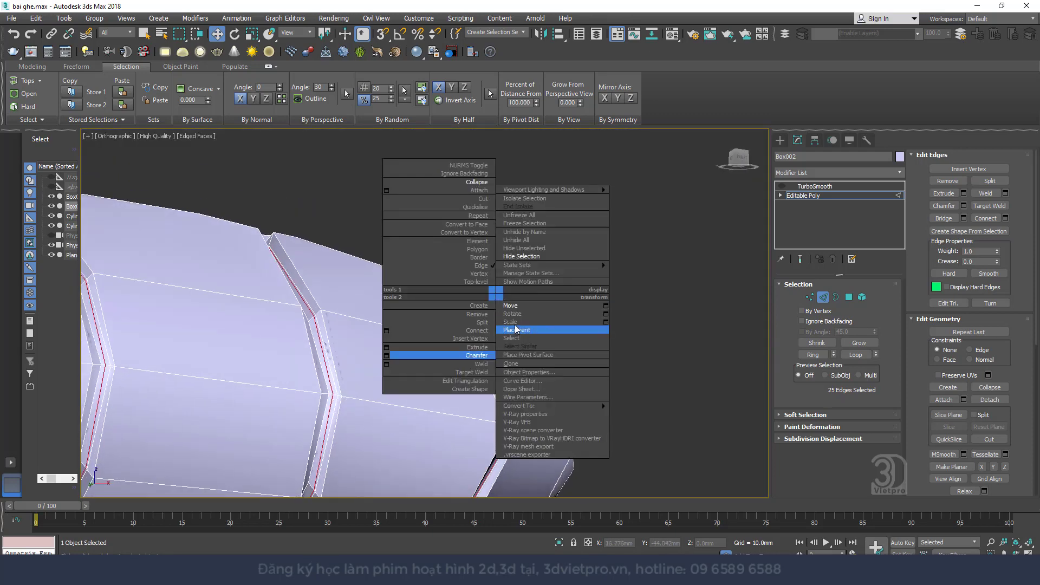
pyautogui.click(509, 322)
pyautogui.scroll(-3, 465, 291)
pyautogui.moveTo(399, 313); pyautogui.dragTo(473, 300, button='middle')
pyautogui.scroll(2, 474, 301)
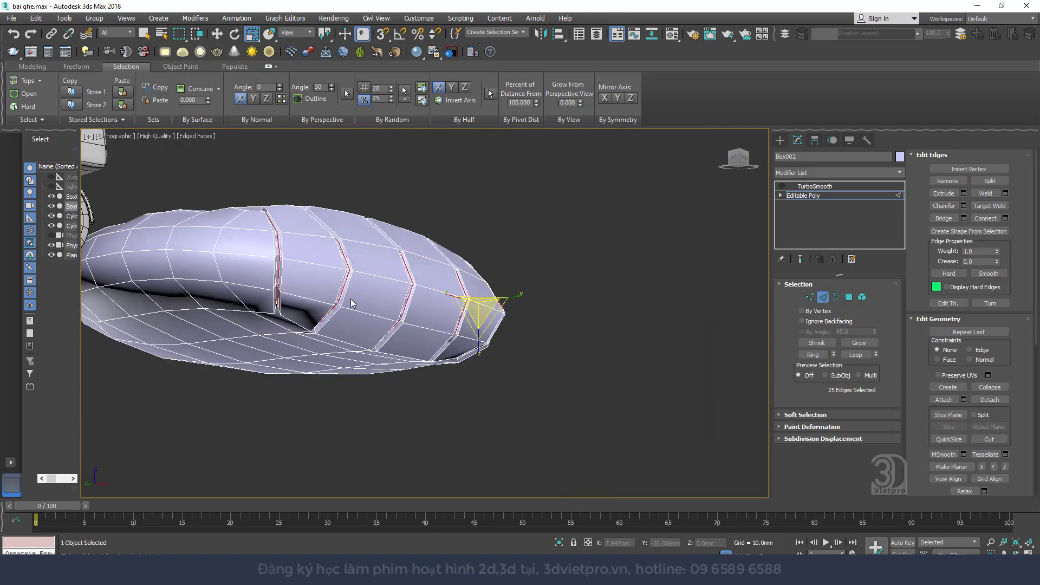
pyautogui.scroll(2, 513, 297)
pyautogui.moveTo(607, 342); pyautogui.dragTo(606, 351)
# - Nudge the seam loops slightly upward
pyautogui.rightClick(607, 351)
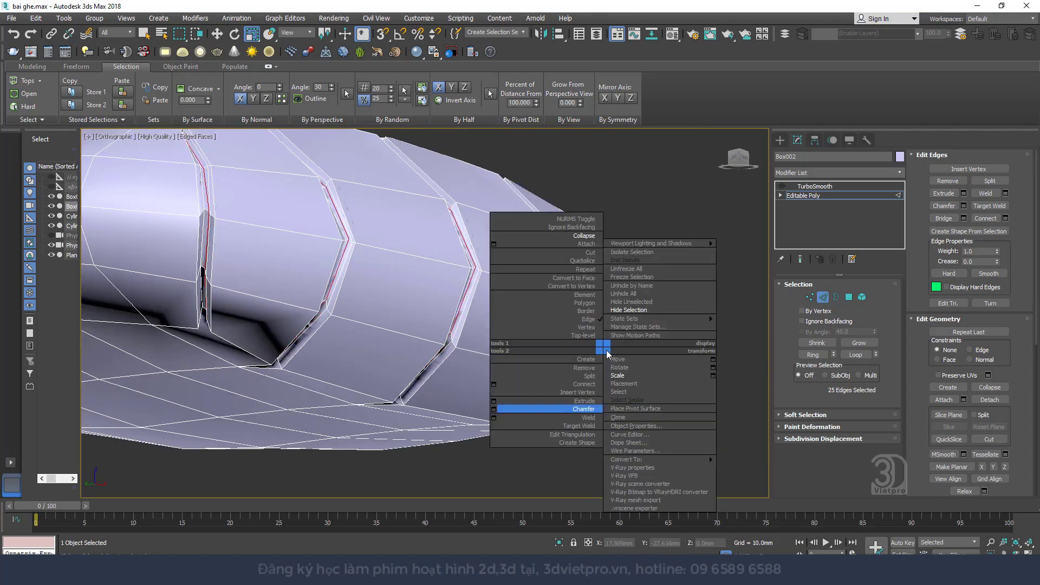
pyautogui.click(616, 359)
pyautogui.scroll(3, 599, 284)
pyautogui.moveTo(511, 313); pyautogui.dragTo(319, 333, button='middle')
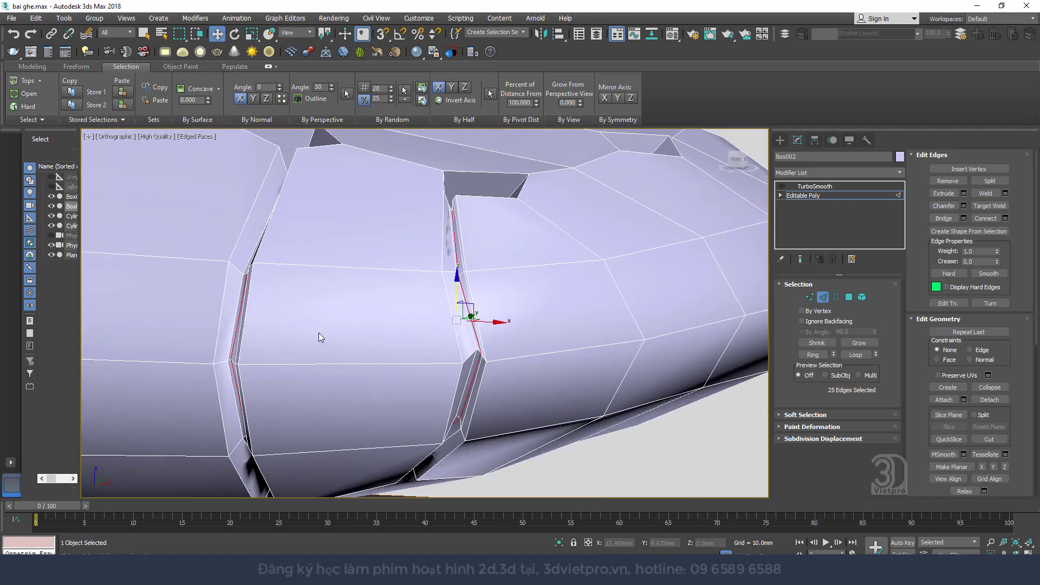
pyautogui.scroll(3, 467, 293)
pyautogui.moveTo(469, 310); pyautogui.dragTo(468, 296)
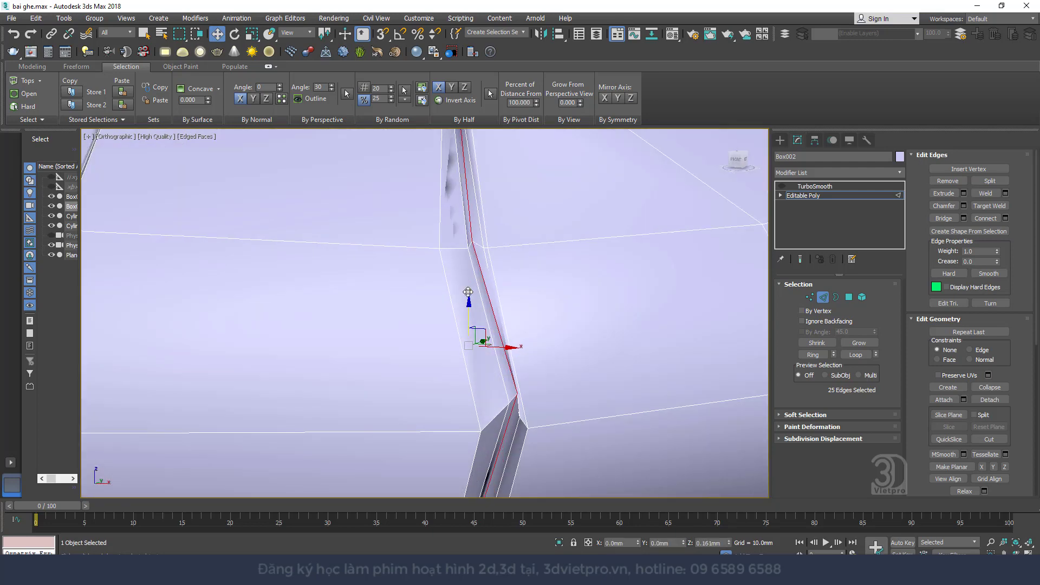
pyautogui.keyDown('alt'); pyautogui.moveTo(466, 295); pyautogui.dragTo(459, 322, button='middle'); pyautogui.keyUp('alt')
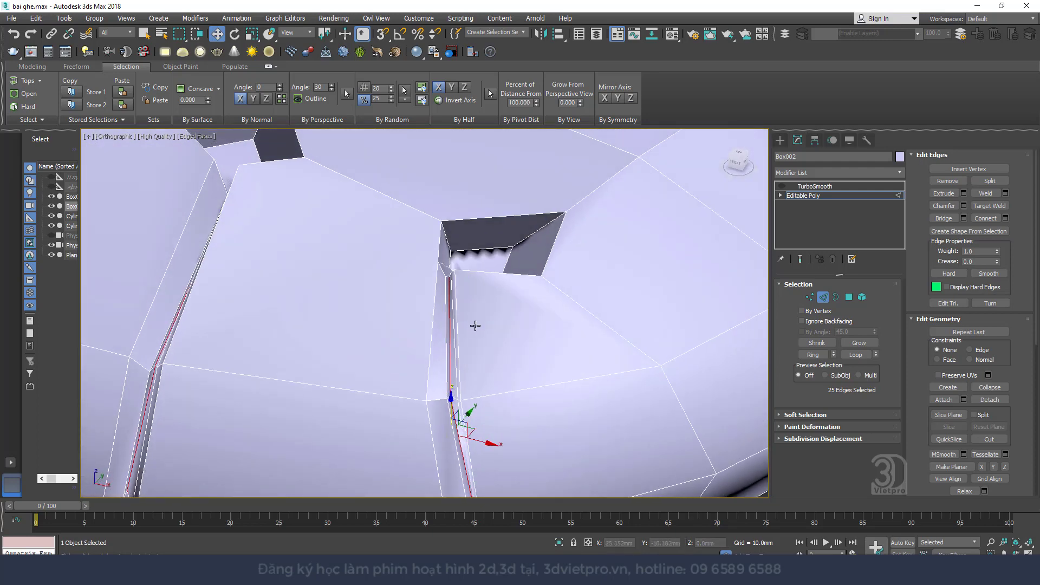
# - Exit edge mode and bring up the TurboSmooth modifier's settings
pyautogui.click(823, 297)
pyautogui.click(815, 186)
pyautogui.scroll(-3, 522, 290)
# - Hide edged faces and toggle the TurboSmooth preview off and on while re-entering edge mode
pyautogui.scroll(-5, 542, 302)
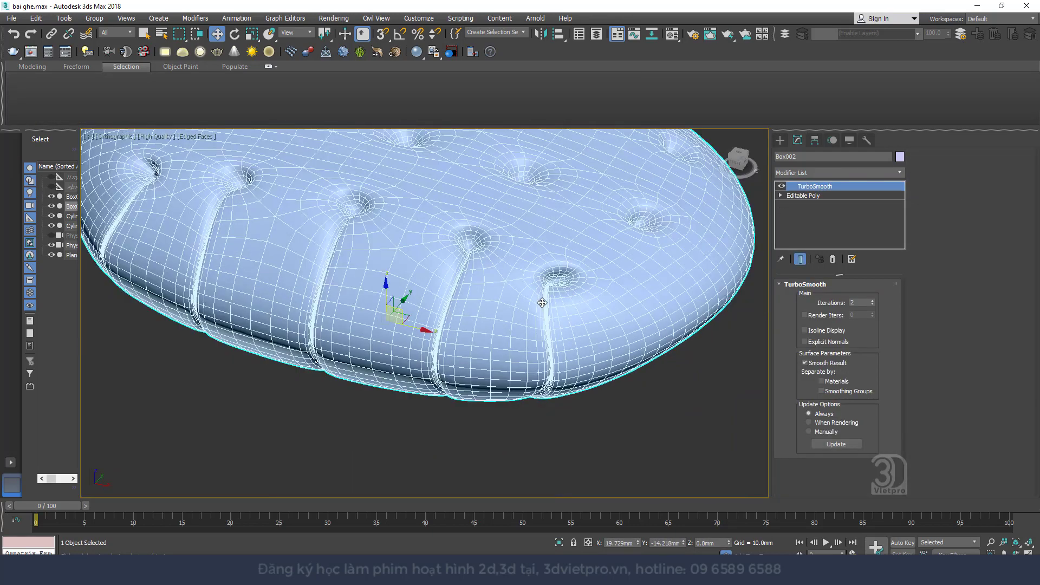
pyautogui.press('F4')
pyautogui.keyDown('alt'); pyautogui.moveTo(507, 318); pyautogui.dragTo(487, 323, button='middle'); pyautogui.keyUp('alt')
pyautogui.scroll(-3, 487, 322)
pyautogui.scroll(4, 482, 270)
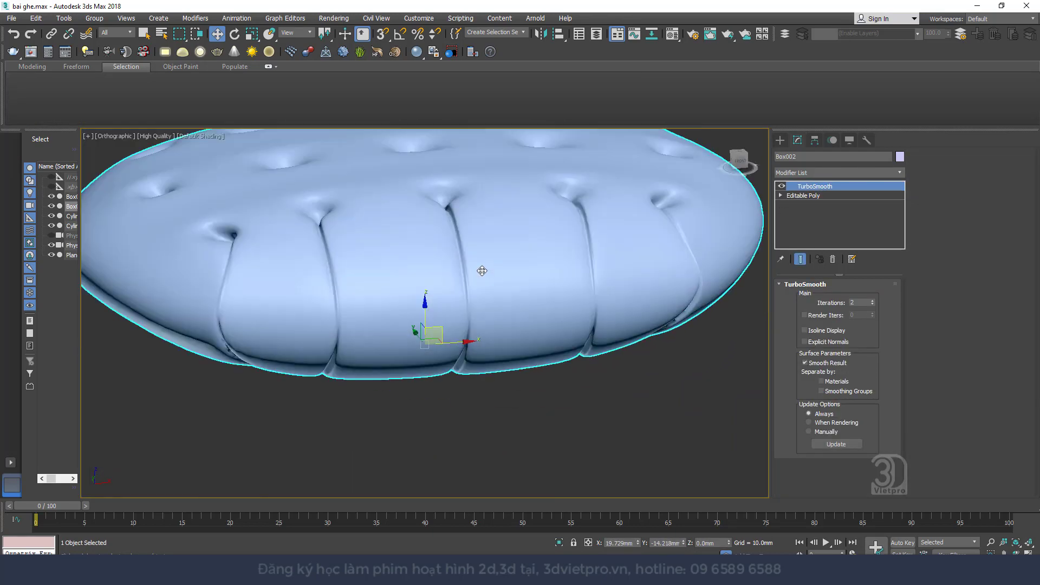
pyautogui.scroll(5, 438, 232)
pyautogui.click(781, 186)
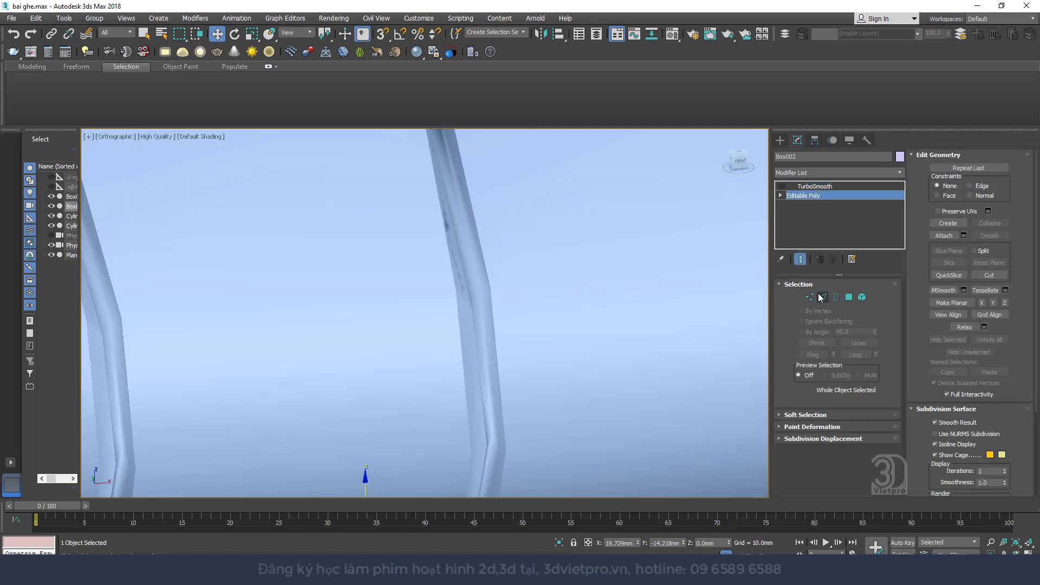
pyautogui.click(823, 298)
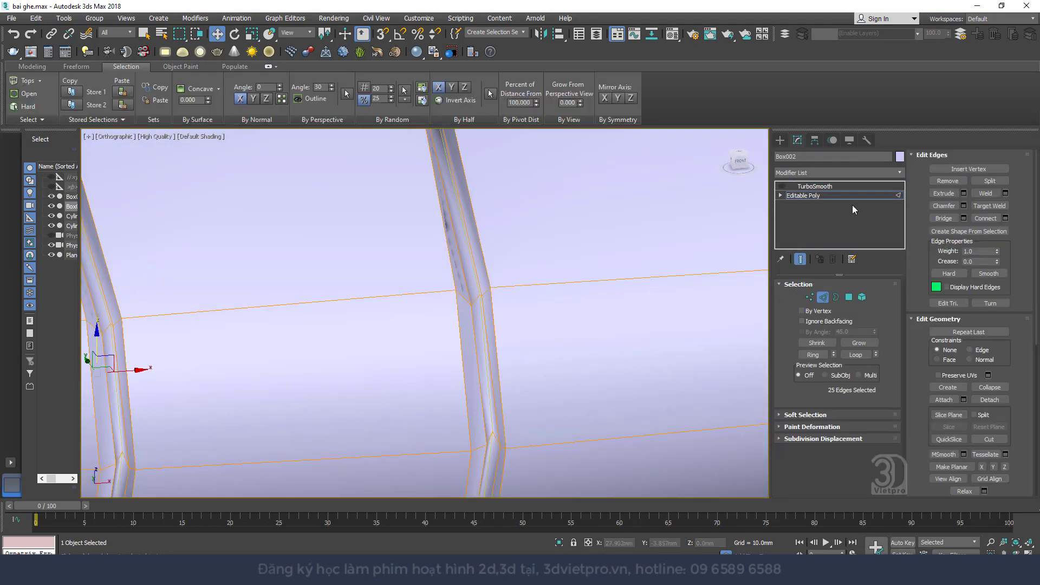
pyautogui.click(781, 186)
# - Move one seam groove's edge loop and scale it to 90% in Z
pyautogui.doubleClick(476, 268)
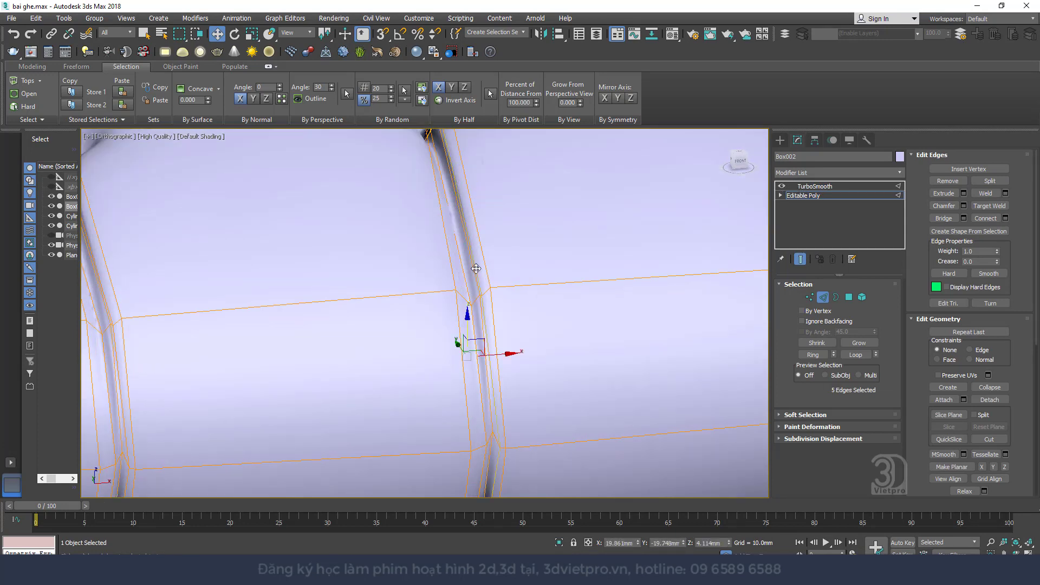
pyautogui.moveTo(484, 356); pyautogui.dragTo(492, 347)
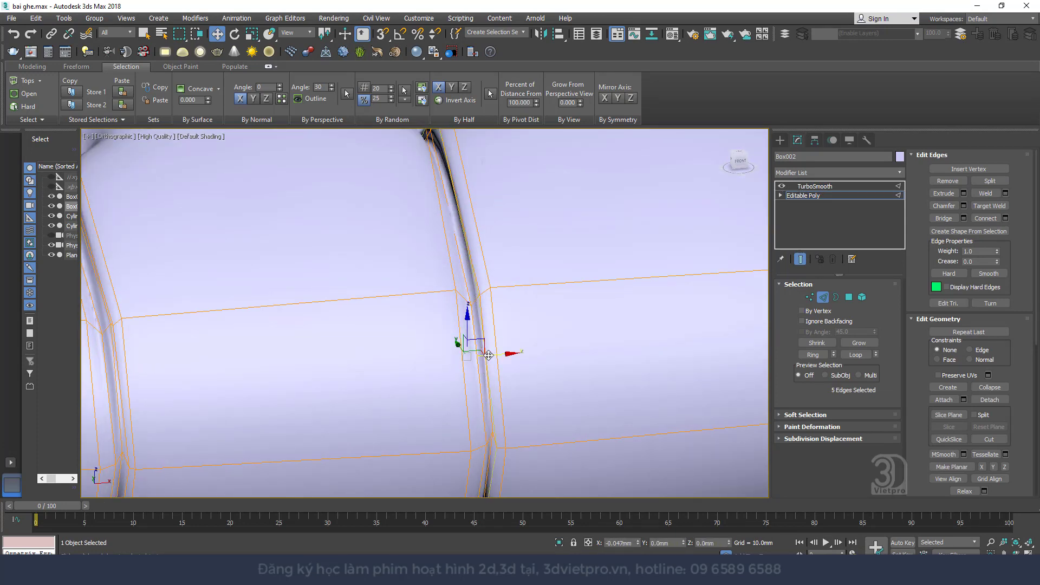
pyautogui.scroll(-5, 487, 268)
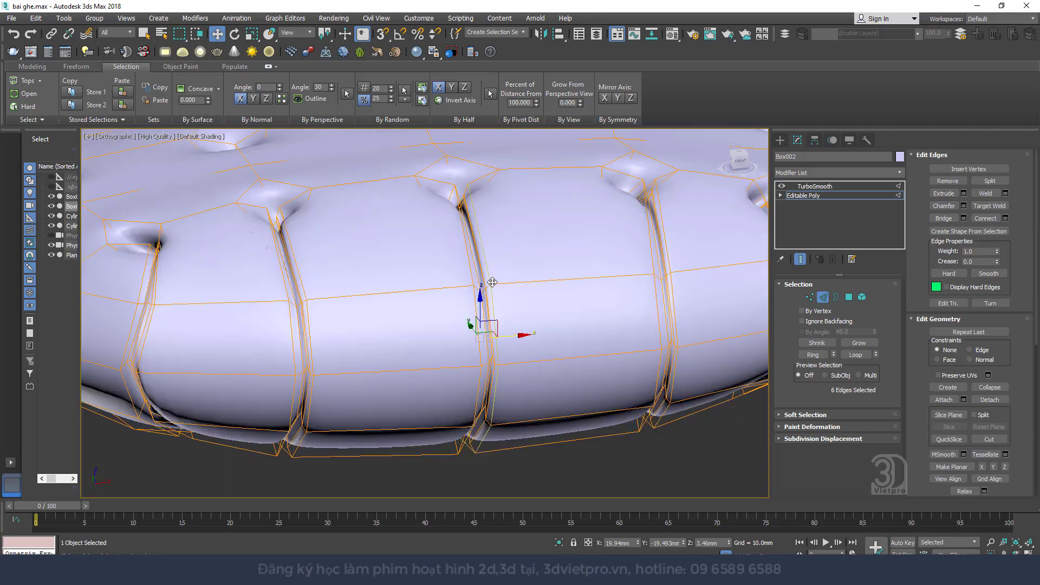
pyautogui.rightClick(483, 292)
pyautogui.click(484, 330)
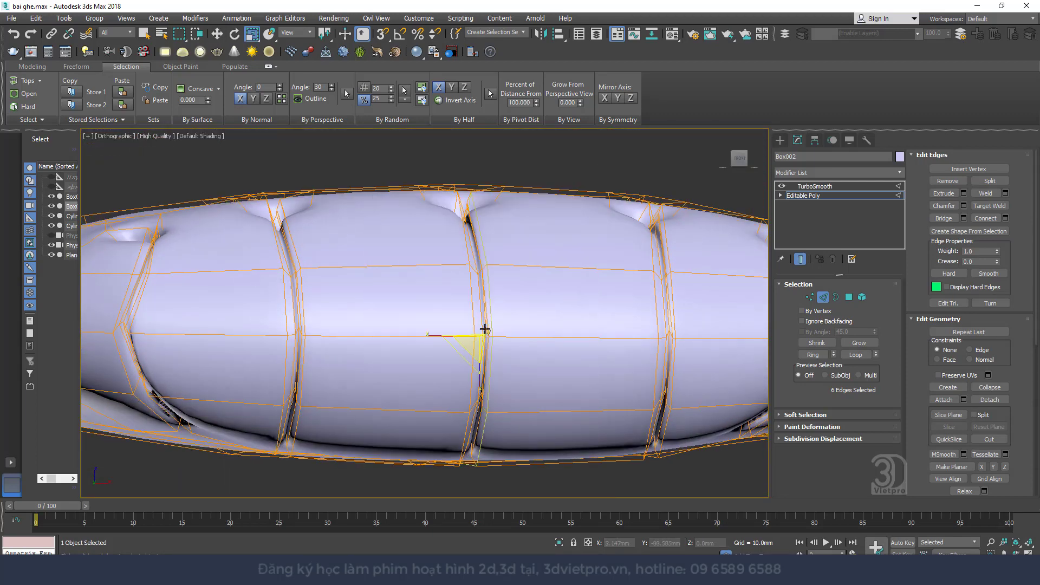
pyautogui.moveTo(479, 381); pyautogui.dragTo(478, 380)
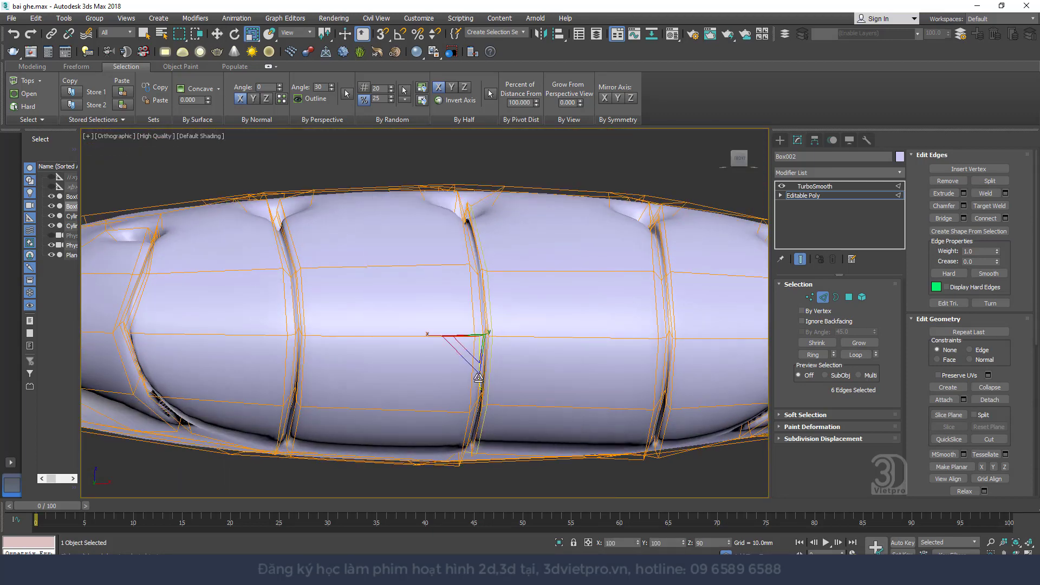
# - Nudge the groove loop slightly along X, then select the left groove's edge loop
pyautogui.scroll(3, 481, 325)
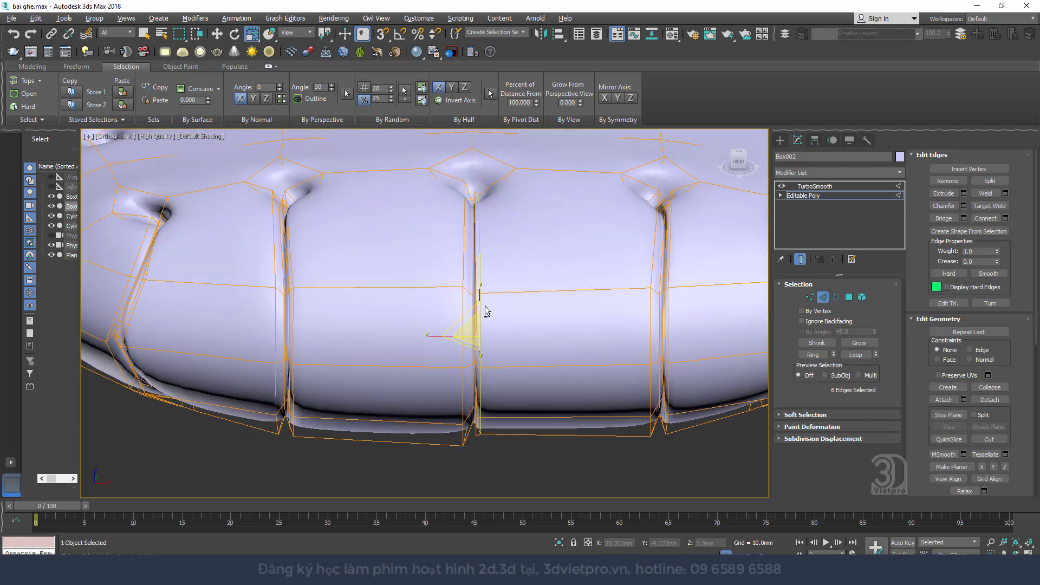
pyautogui.rightClick(498, 316)
pyautogui.click(511, 320)
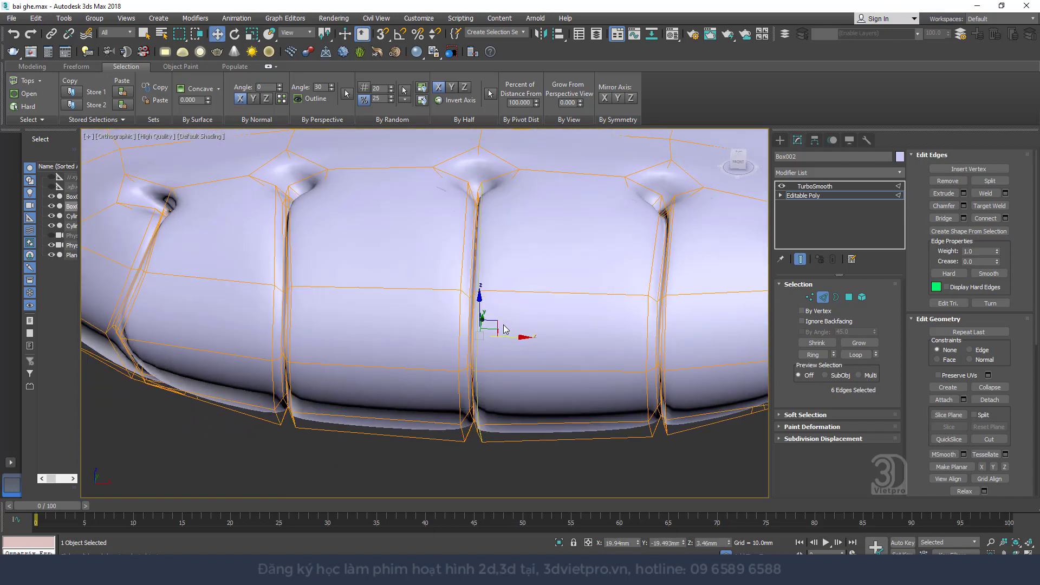
pyautogui.moveTo(508, 339); pyautogui.dragTo(525, 337)
pyautogui.doubleClick(289, 240)
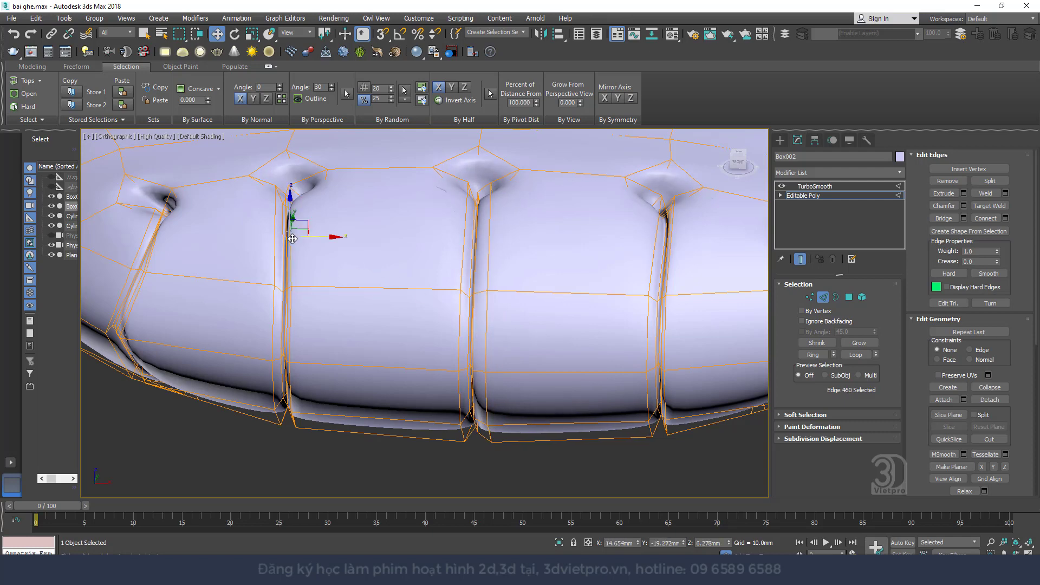
pyautogui.scroll(-5, 325, 330)
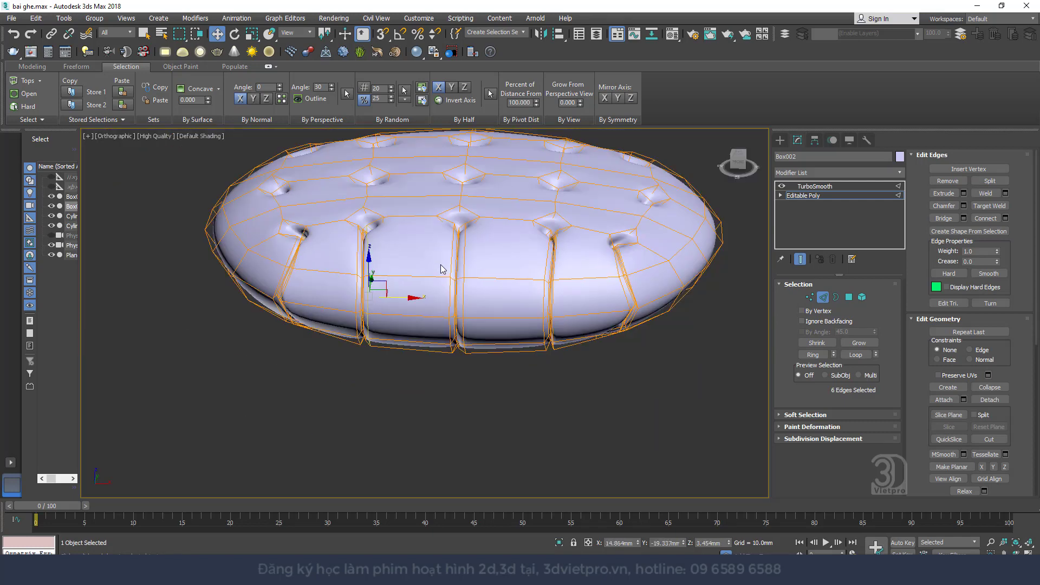
pyautogui.keyDown('alt'); pyautogui.moveTo(440, 272); pyautogui.dragTo(506, 249, button='middle'); pyautogui.keyUp('alt')
pyautogui.moveTo(378, 246)
pyautogui.mouseDown(button='middle')
pyautogui.moveTo(551, 340)
pyautogui.moveTo(519, 323)
pyautogui.mouseUp(button='middle')
# - Orbit to compare the cushion against the reference chair photo
pyautogui.scroll(3, 519, 323)
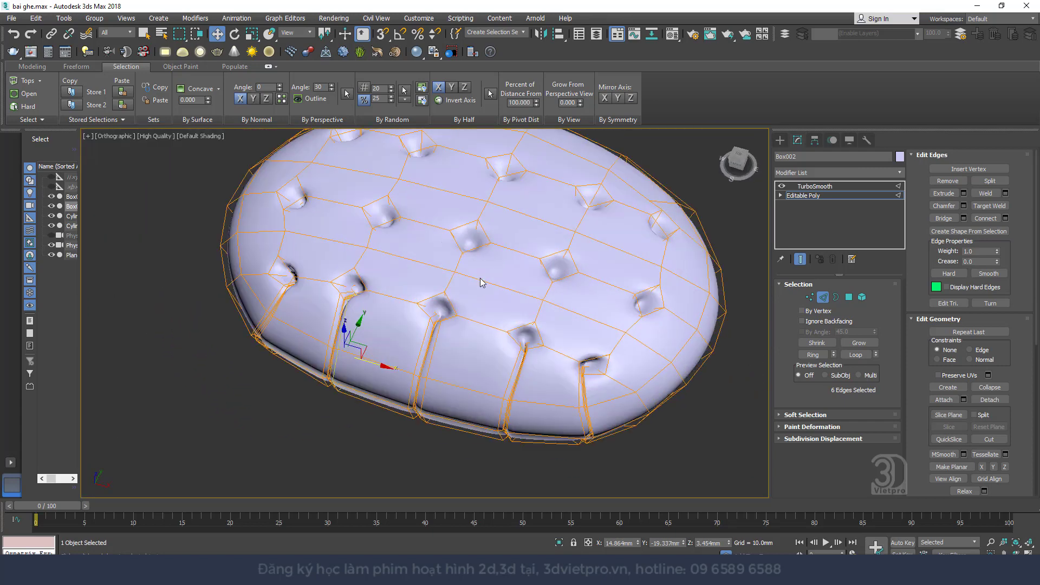
pyautogui.scroll(-3, 524, 309)
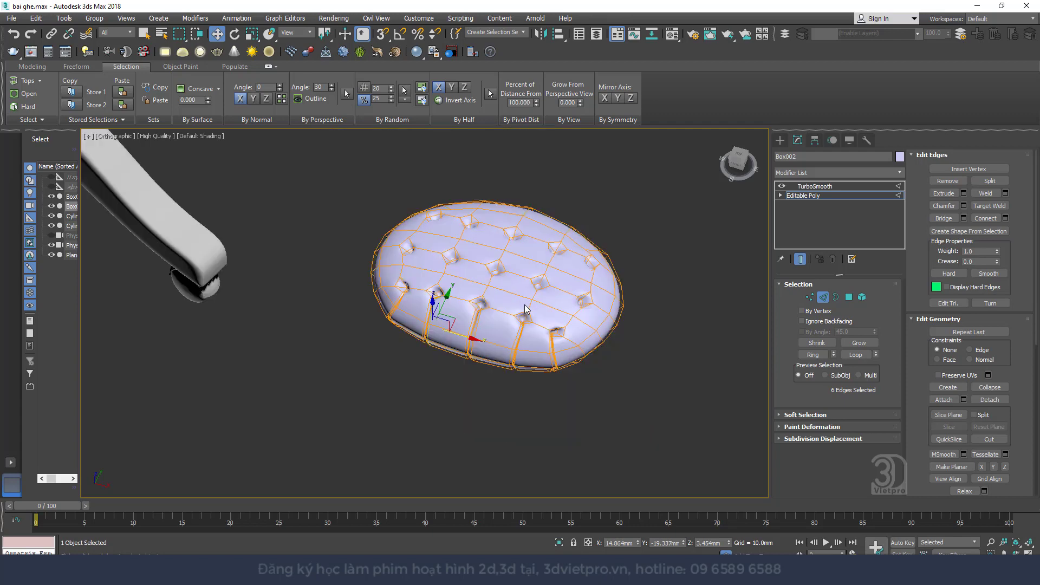
pyautogui.scroll(-3, 525, 309)
pyautogui.keyDown('alt'); pyautogui.moveTo(525, 309); pyautogui.dragTo(379, 192, button='middle'); pyautogui.keyUp('alt')
pyautogui.scroll(1, 379, 192)
pyautogui.scroll(5, 379, 192)
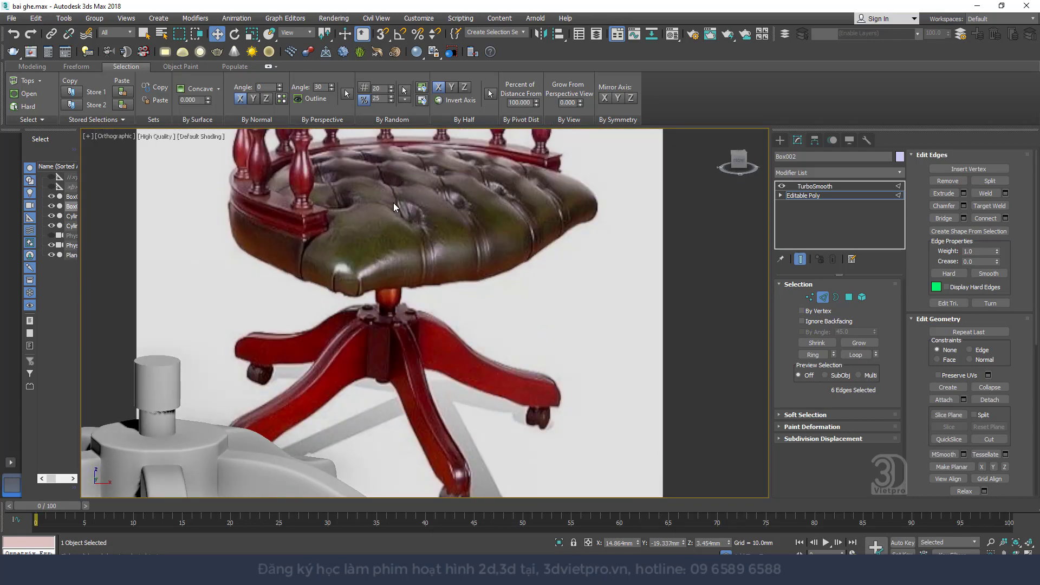
pyautogui.scroll(-5, 393, 206)
pyautogui.scroll(-2, 531, 279)
pyautogui.keyDown('alt'); pyautogui.moveTo(531, 279); pyautogui.dragTo(466, 330, button='middle'); pyautogui.keyUp('alt')
pyautogui.scroll(5, 502, 314)
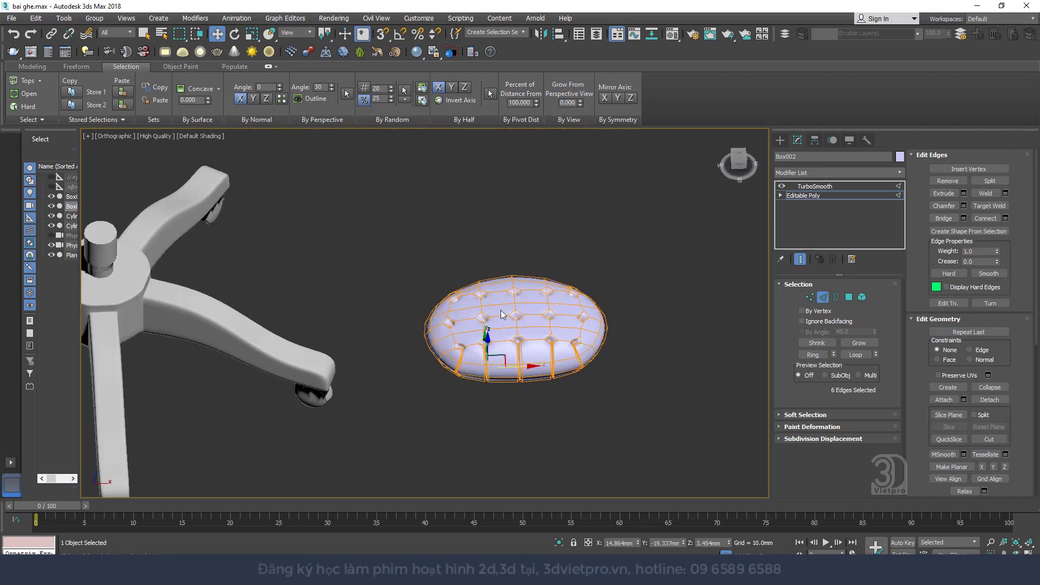
pyautogui.scroll(5, 503, 314)
pyautogui.scroll(3, 523, 328)
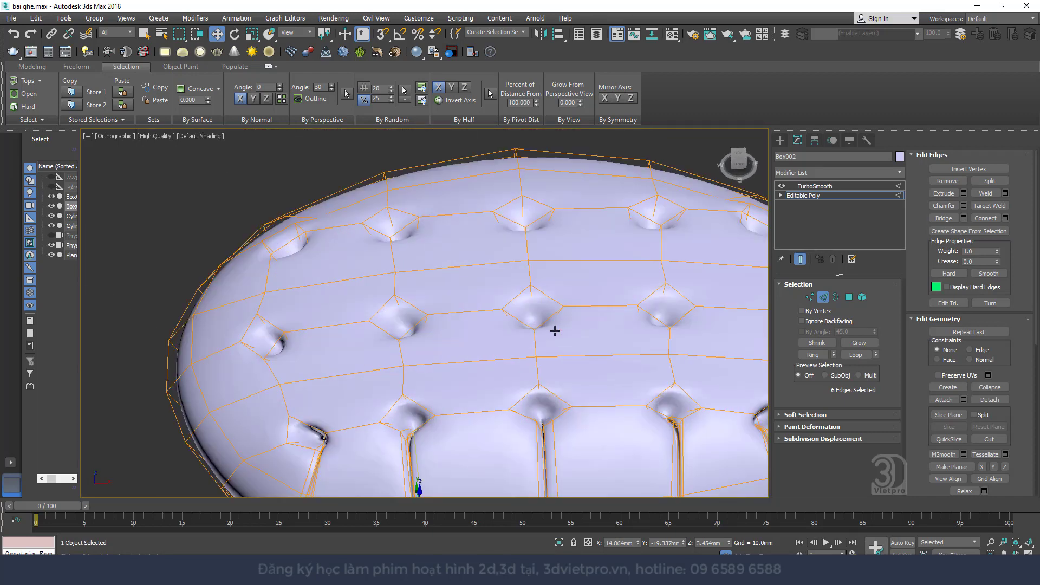
# - Exit edge mode and view the whole cushion beside the reference photo
pyautogui.click(821, 300)
pyautogui.scroll(-5, 525, 306)
pyautogui.scroll(-2, 504, 282)
pyautogui.scroll(-1, 516, 232)
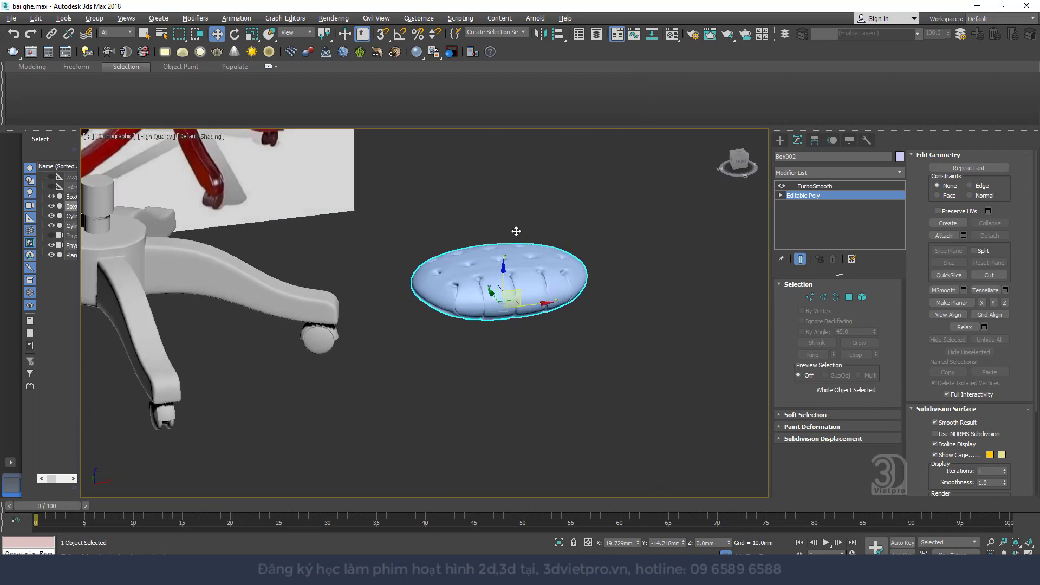
pyautogui.keyDown('alt'); pyautogui.moveTo(516, 231); pyautogui.dragTo(524, 390, button='middle'); pyautogui.keyUp('alt')
pyautogui.scroll(4, 524, 390)
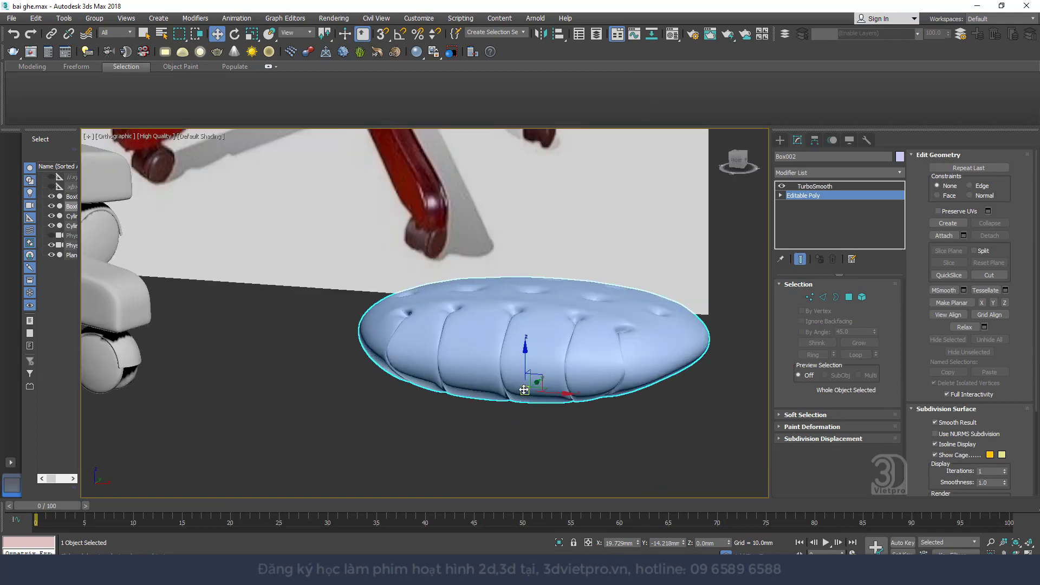
pyautogui.scroll(2, 523, 389)
pyautogui.scroll(-4, 521, 383)
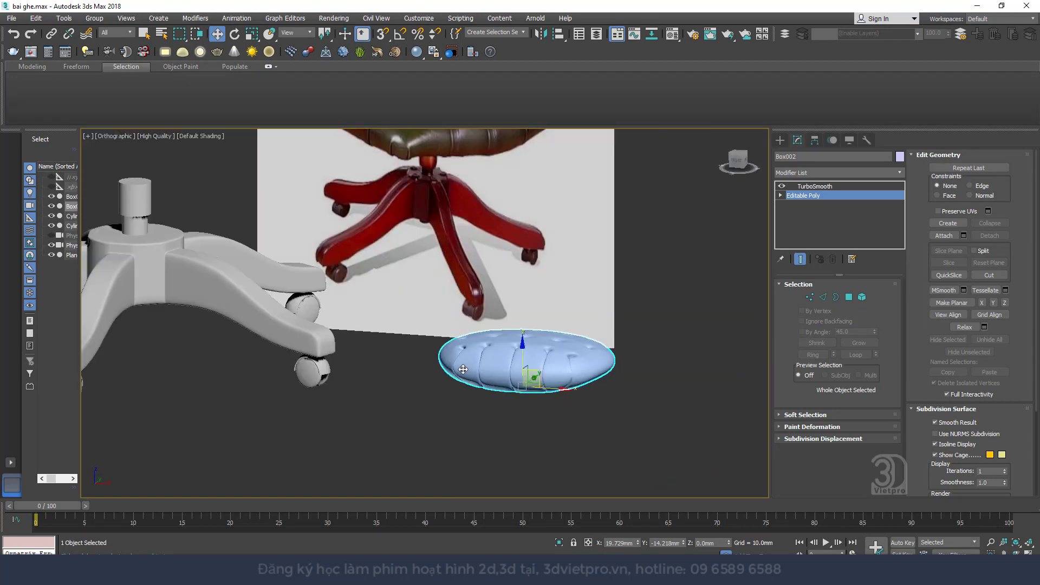
pyautogui.keyDown('alt'); pyautogui.moveTo(463, 368); pyautogui.dragTo(394, 232, button='middle'); pyautogui.keyUp('alt')
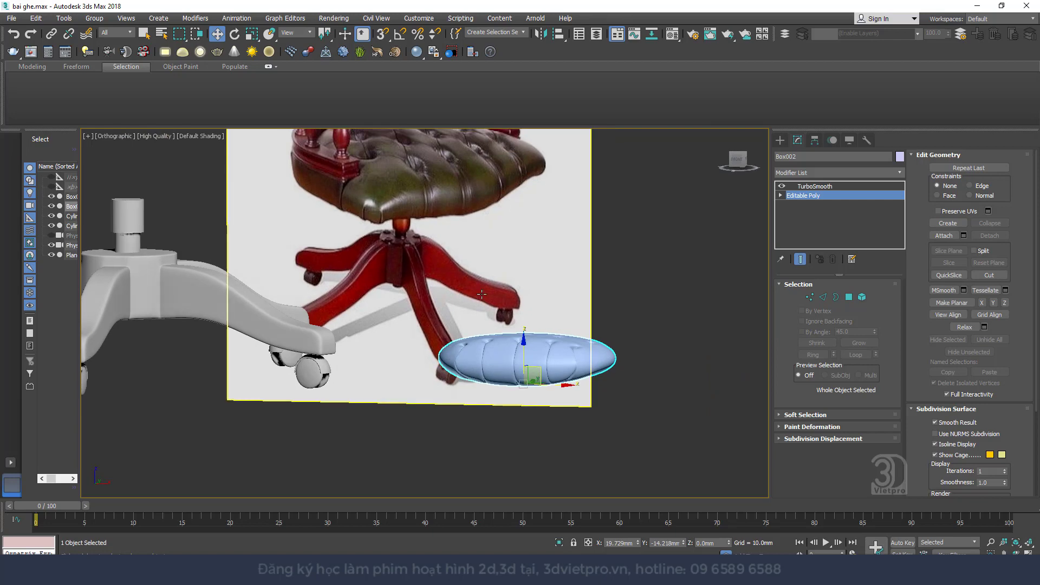
# - Frame the cushion in Top view with TurboSmooth disabled and Edged Faces on
pyautogui.press('t')
pyautogui.press('z')
pyautogui.moveTo(507, 360)
pyautogui.mouseDown(button='middle')
pyautogui.moveTo(493, 347)
pyautogui.moveTo(542, 274)
pyautogui.mouseUp(button='middle')
pyautogui.click(782, 185)
pyautogui.press('F4')
# - Widen the side vertices to 112% and the middle vertex row to 105% in X
pyautogui.scroll(2, 555, 277)
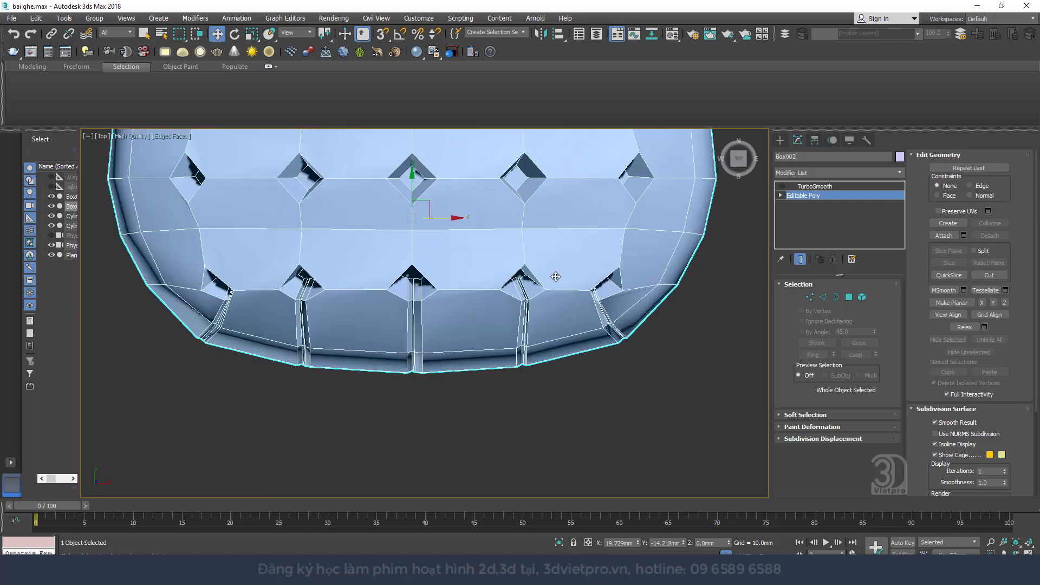
pyautogui.click(808, 298)
pyautogui.moveTo(585, 259); pyautogui.dragTo(679, 333)
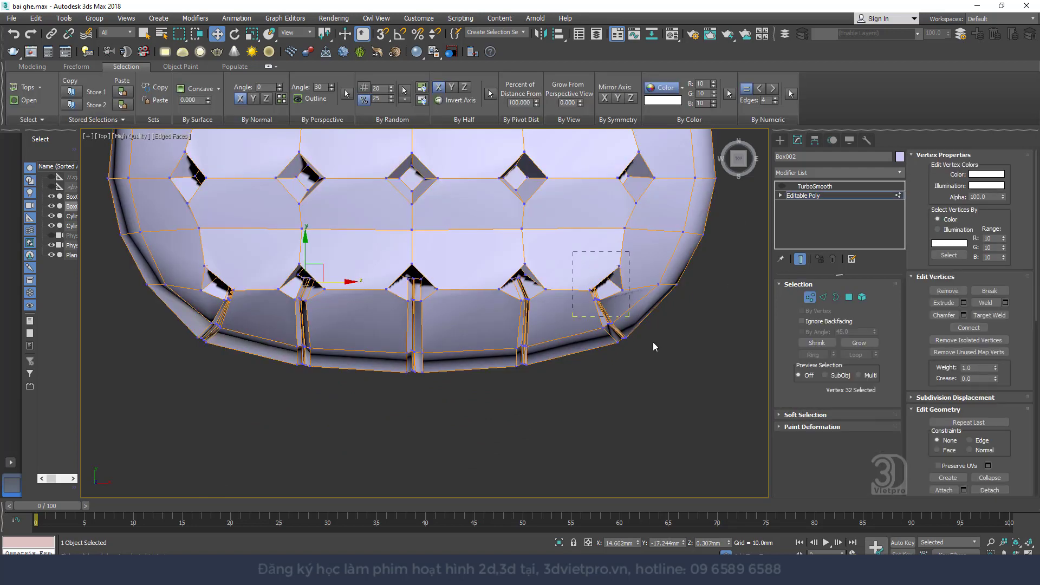
pyautogui.moveTo(646, 301); pyautogui.dragTo(672, 301)
pyautogui.hotkey('ctrl', 'z')
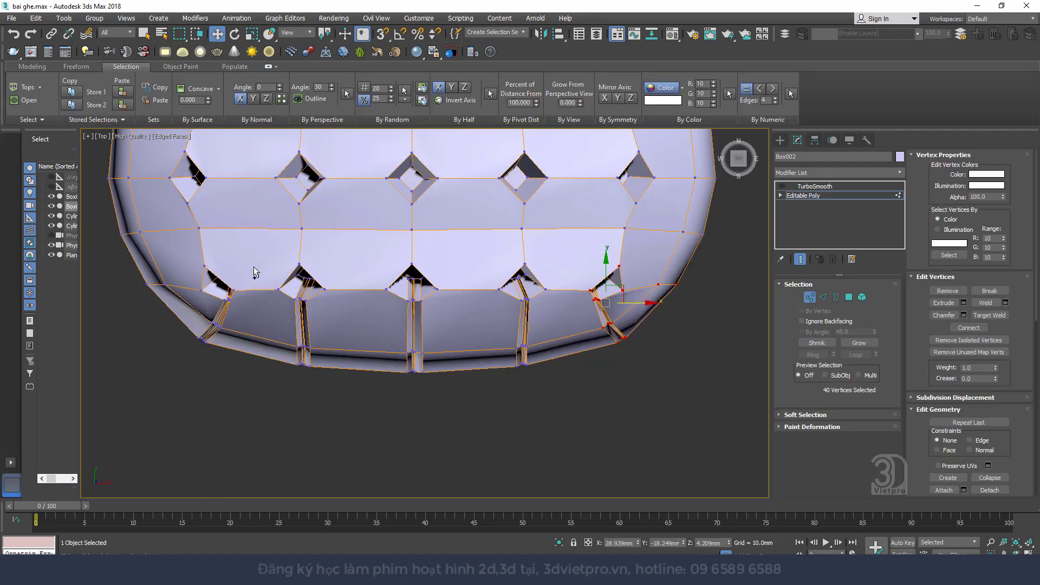
pyautogui.keyDown('ctrl'); pyautogui.moveTo(108, 369); pyautogui.dragTo(107, 364); pyautogui.keyUp('ctrl')
pyautogui.press('r')
pyautogui.moveTo(458, 302); pyautogui.dragTo(461, 302)
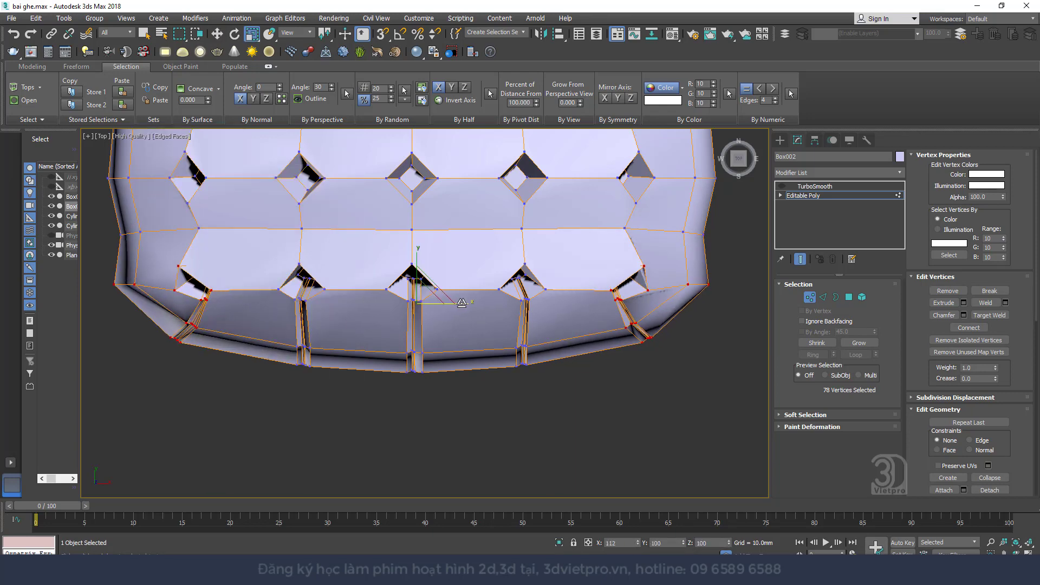
pyautogui.moveTo(719, 250); pyautogui.dragTo(715, 249)
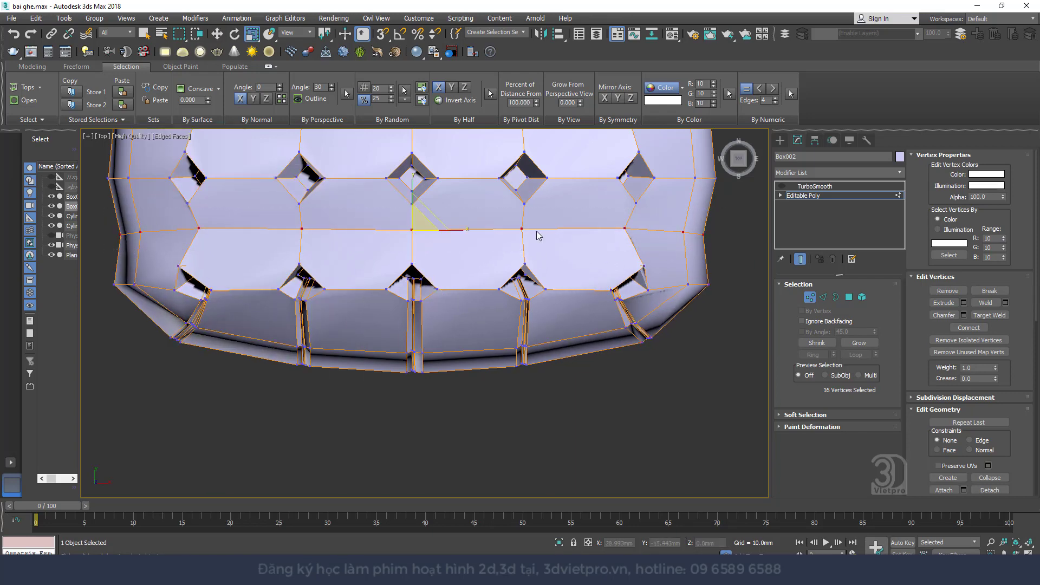
pyautogui.moveTo(462, 229); pyautogui.dragTo(462, 229)
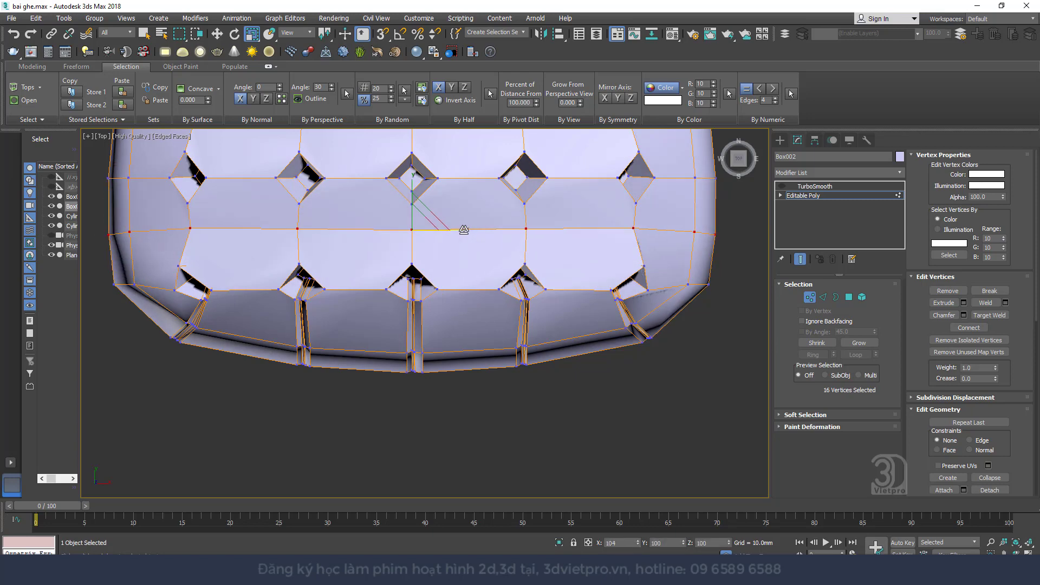
# - Pull the six front corner vertices downward together
pyautogui.moveTo(720, 313); pyautogui.dragTo(719, 313)
pyautogui.rightClick(709, 299)
pyautogui.click(729, 307)
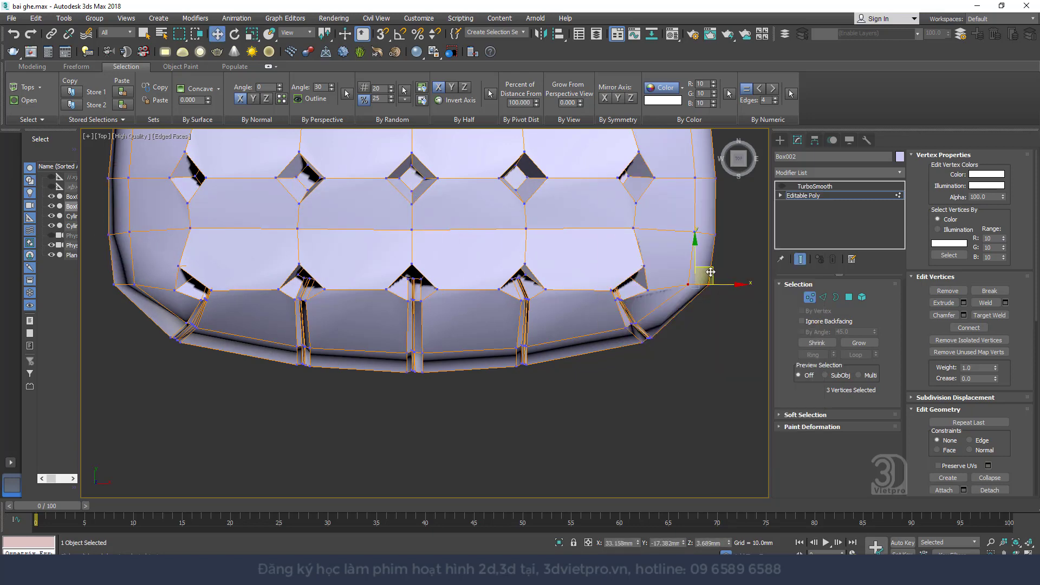
pyautogui.moveTo(706, 270); pyautogui.dragTo(709, 299)
pyautogui.hotkey('ctrl', 'z')
pyautogui.keyDown('ctrl'); pyautogui.moveTo(97, 321); pyautogui.dragTo(185, 275); pyautogui.keyUp('ctrl')
pyautogui.moveTo(411, 252); pyautogui.dragTo(409, 283)
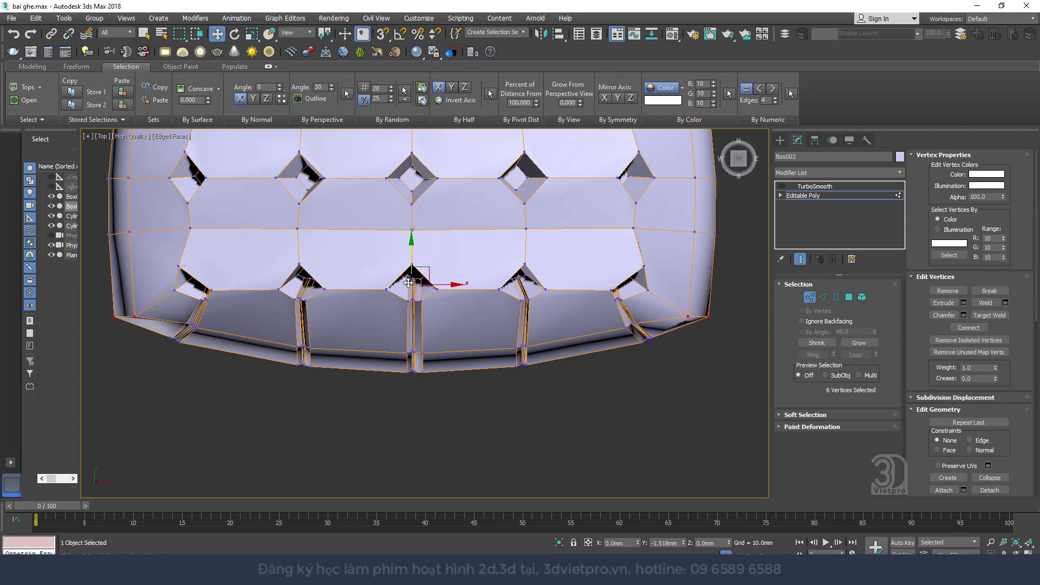
# - Raise the bottom-row vertices slightly to shape the rim
pyautogui.moveTo(268, 388); pyautogui.dragTo(554, 330)
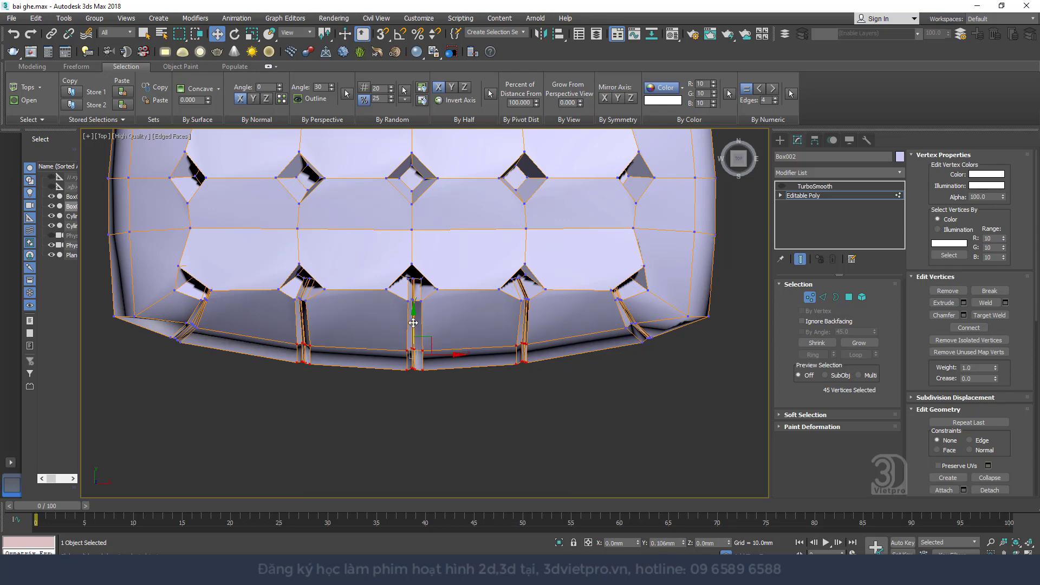
pyautogui.moveTo(416, 323); pyautogui.dragTo(415, 322)
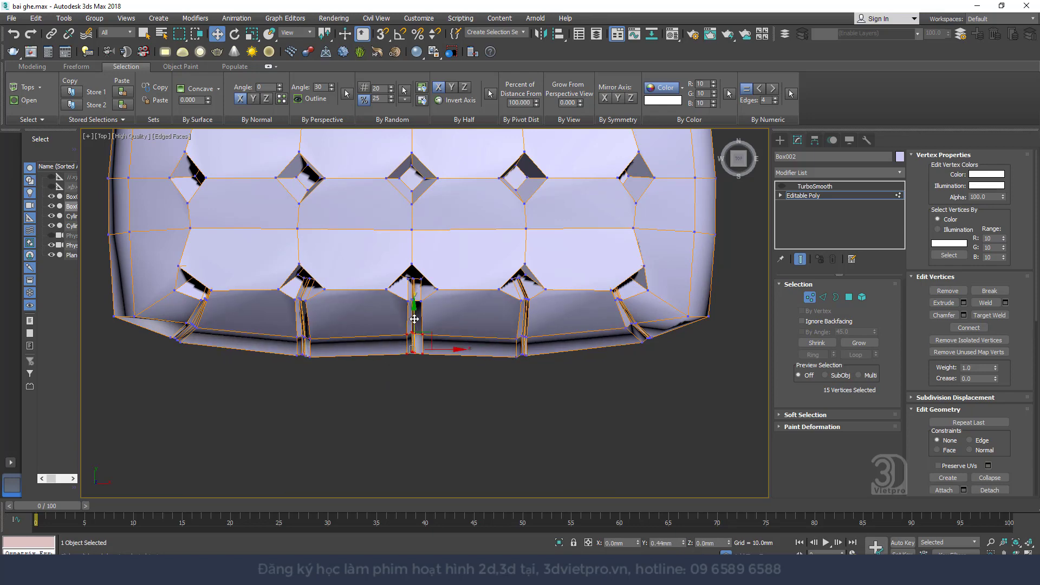
pyautogui.moveTo(416, 322)
pyautogui.keyDown('alt'); pyautogui.mouseDown(button='middle')
pyautogui.moveTo(594, 306)
pyautogui.moveTo(623, 369)
pyautogui.mouseUp(button='middle'); pyautogui.keyUp('alt')
# - Exit vertex mode, re-enable TurboSmooth, and view the cushion beside the chair photo
pyautogui.click(809, 297)
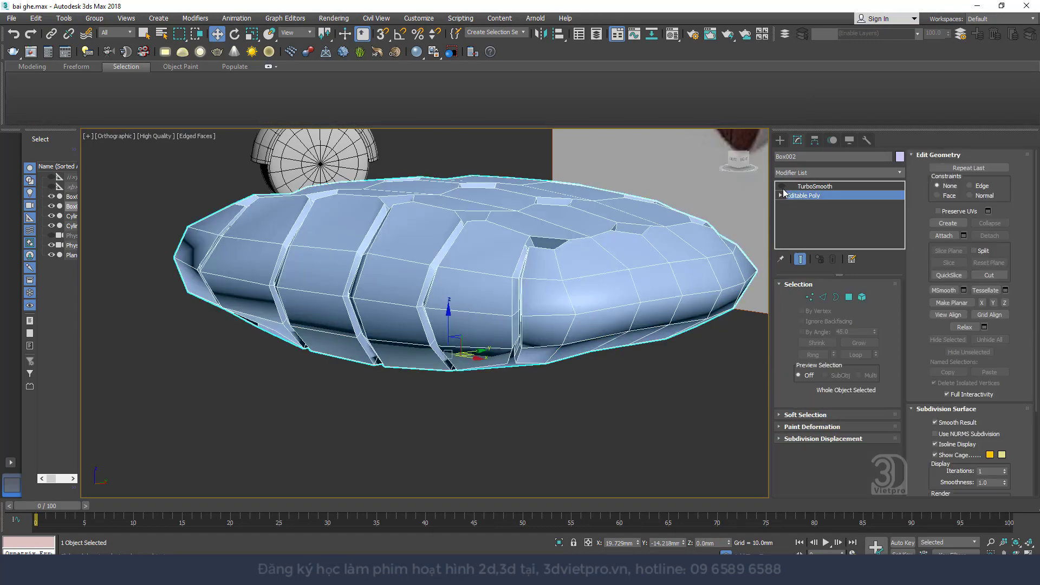
pyautogui.click(780, 186)
pyautogui.scroll(-5, 487, 303)
pyautogui.moveTo(542, 282)
pyautogui.mouseDown(button='middle')
pyautogui.moveTo(591, 339)
pyautogui.moveTo(596, 364)
pyautogui.moveTo(494, 374)
pyautogui.mouseUp(button='middle')
pyautogui.scroll(4, 494, 373)
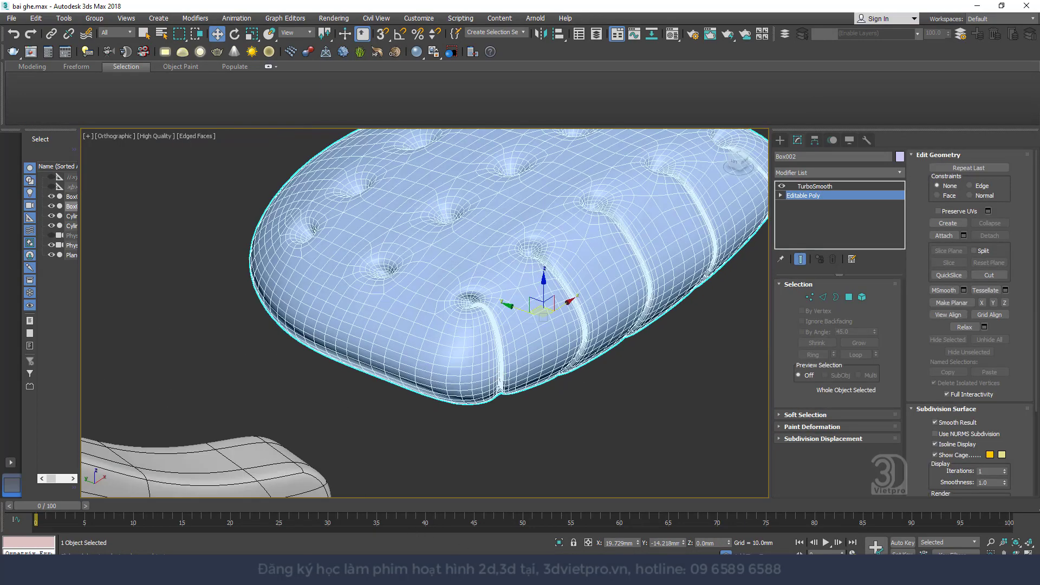
pyautogui.scroll(-5, 575, 363)
pyautogui.keyDown('alt'); pyautogui.moveTo(575, 363); pyautogui.dragTo(435, 331, button='middle'); pyautogui.keyUp('alt')
pyautogui.scroll(4, 435, 332)
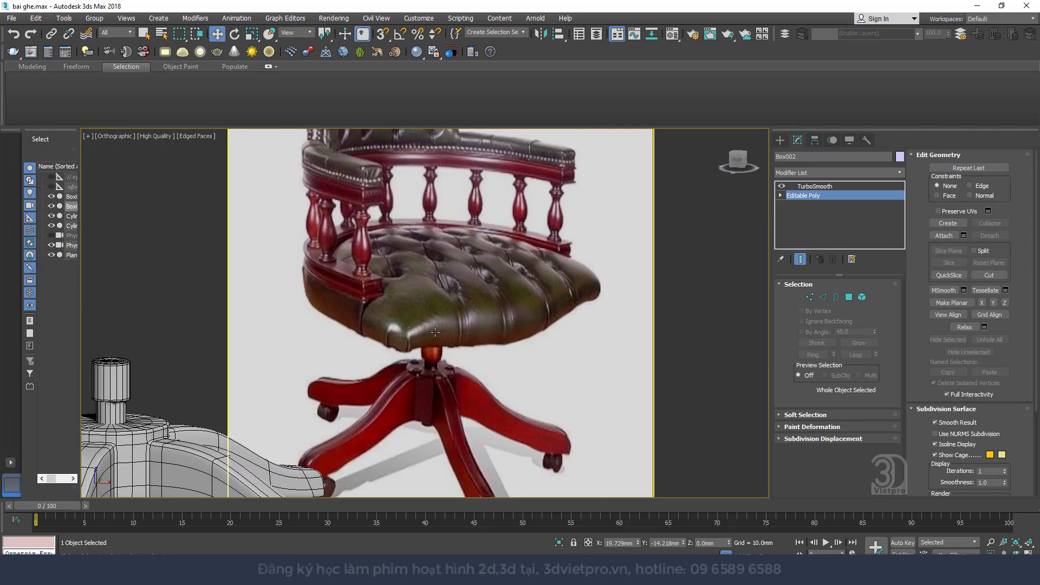
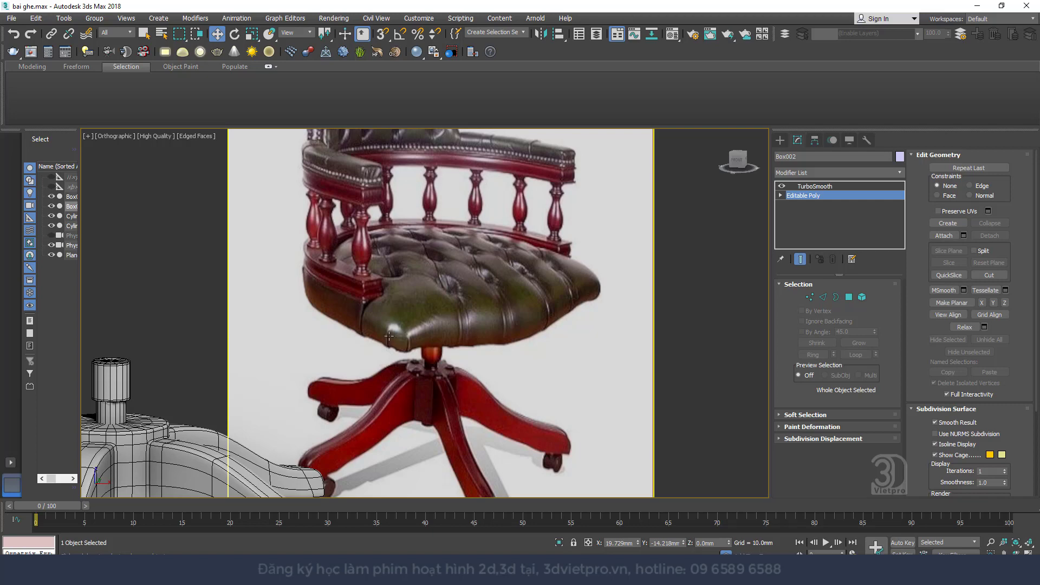
# - Lower the cushion's TurboSmooth to 1 iteration and collapse it into an Editable Poly
pyautogui.press('z')
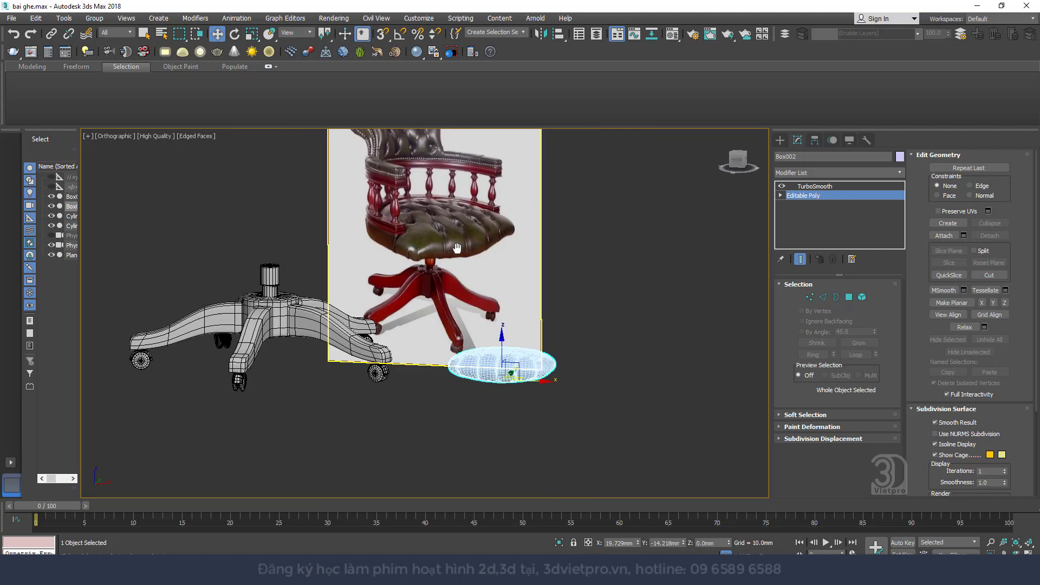
pyautogui.keyDown('alt'); pyautogui.moveTo(677, 284); pyautogui.dragTo(622, 309, button='middle'); pyautogui.keyUp('alt')
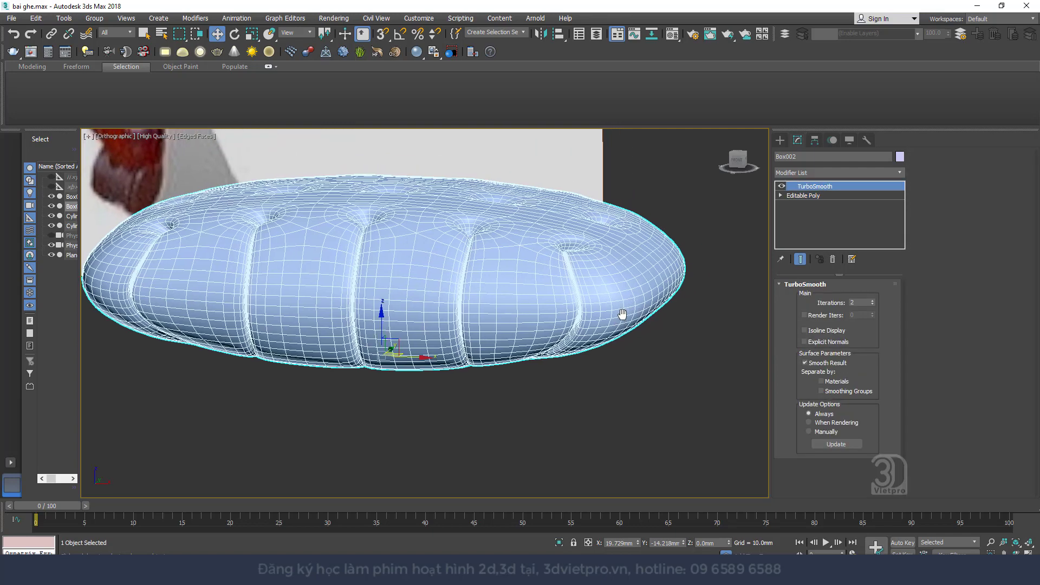
pyautogui.click(782, 186)
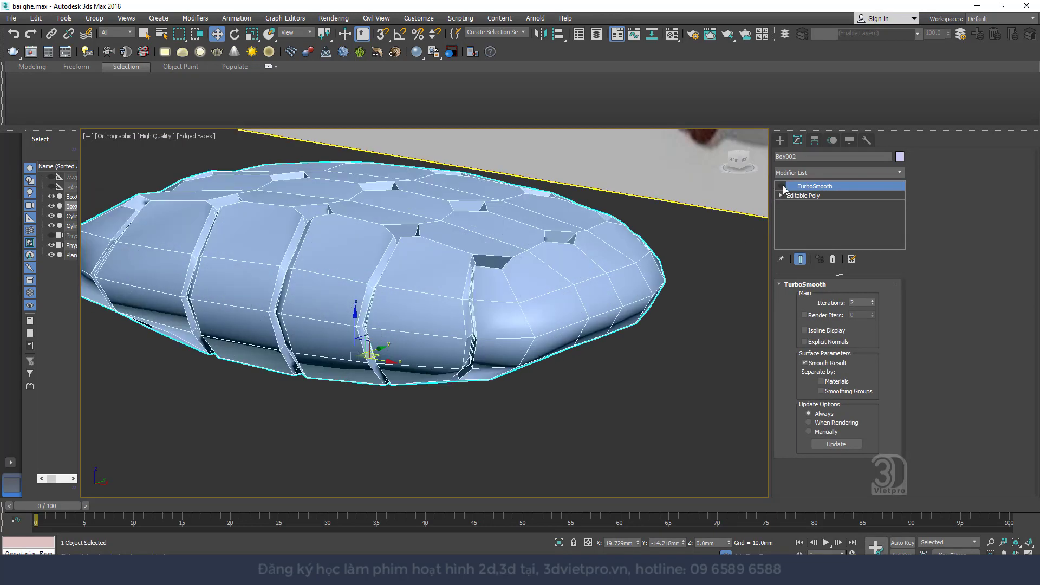
pyautogui.click(782, 186)
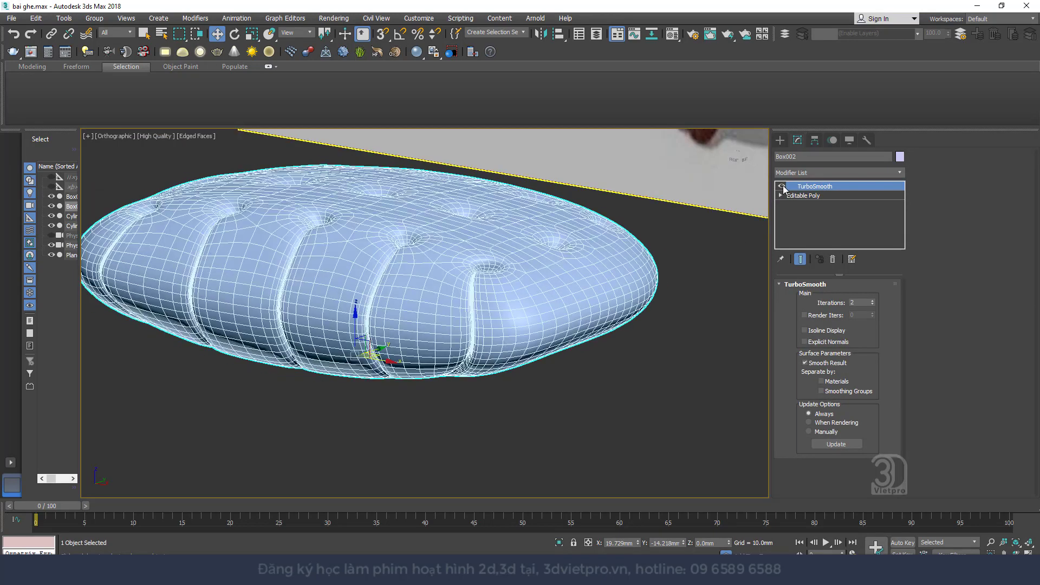
pyautogui.click(872, 305)
pyautogui.rightClick(563, 296)
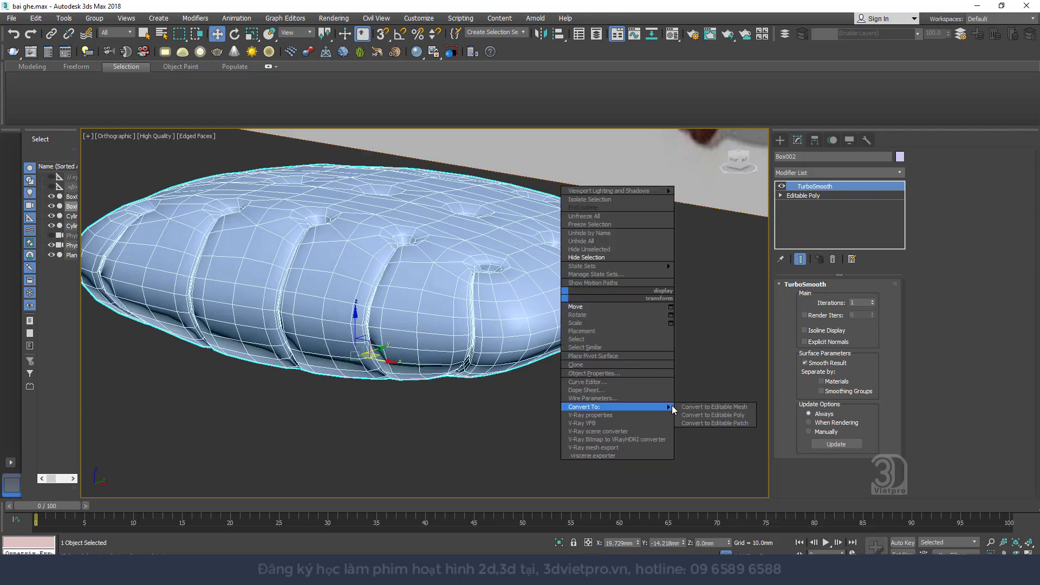
pyautogui.click(727, 416)
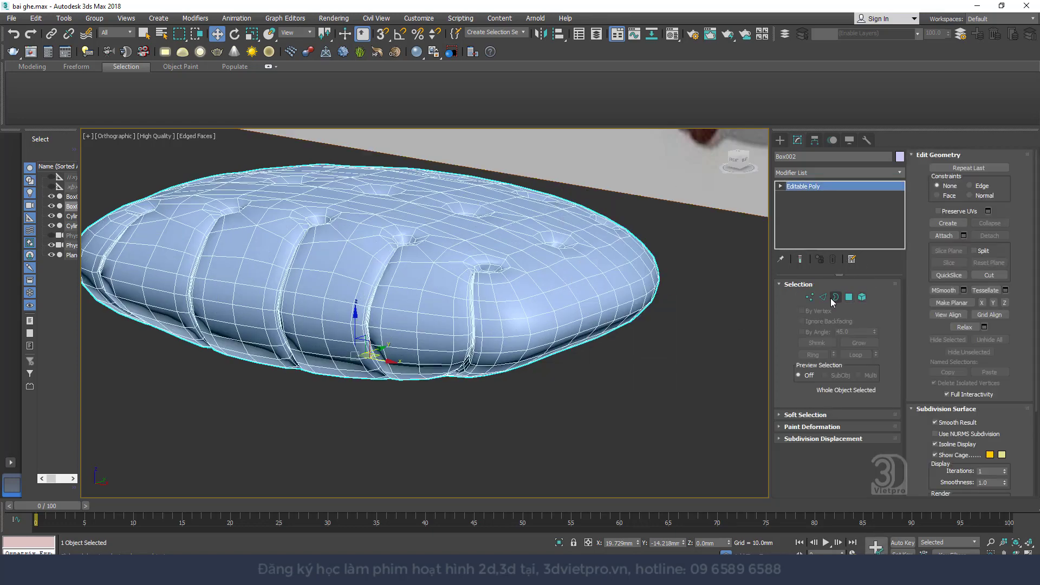
# - Select the edge loop at the cushion's end and trim it to four edges
pyautogui.click(823, 298)
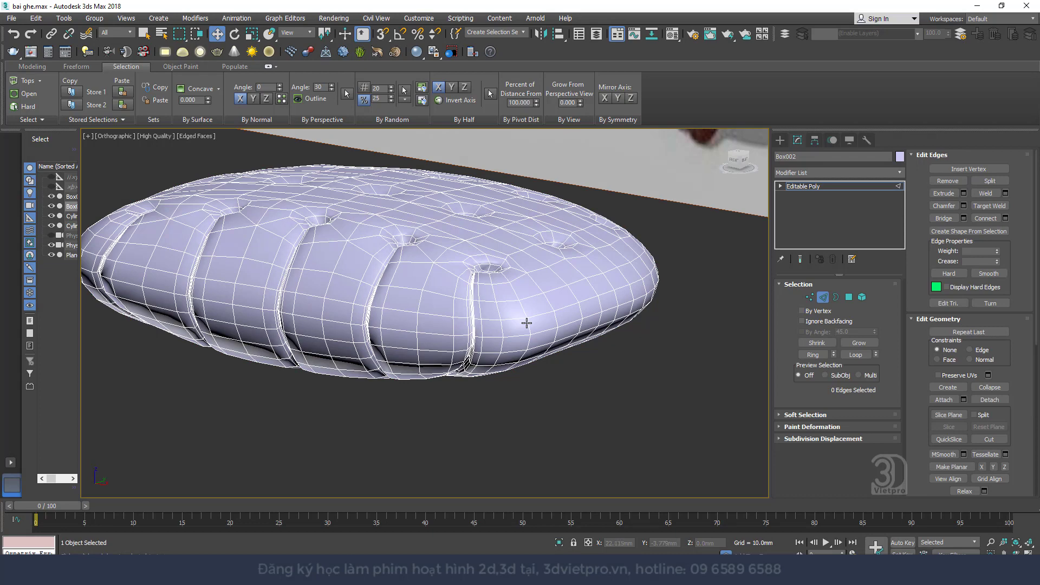
pyautogui.doubleClick(527, 323)
pyautogui.keyDown('alt'); pyautogui.moveTo(551, 262); pyautogui.dragTo(481, 315); pyautogui.keyUp('alt')
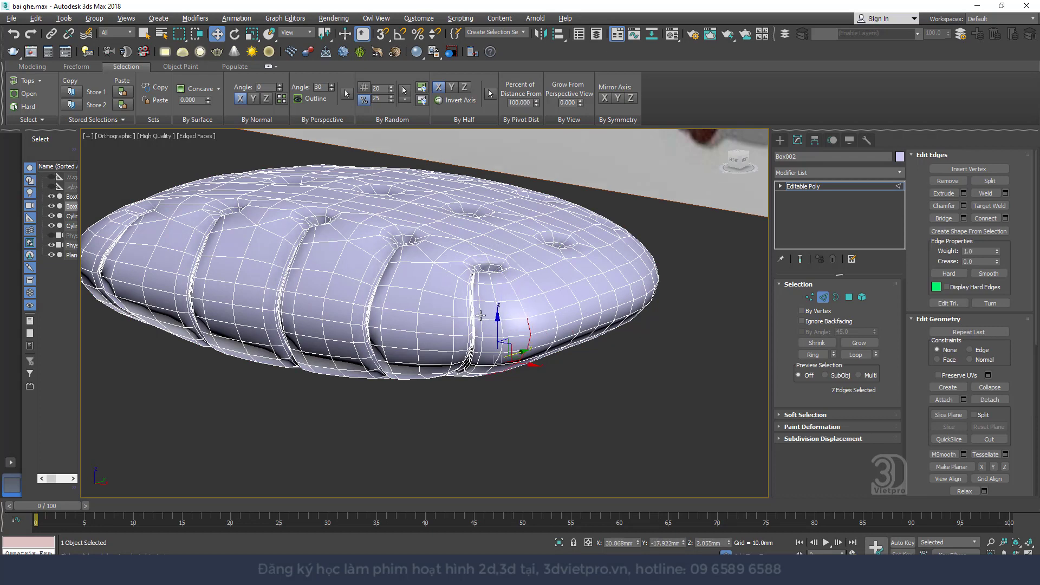
pyautogui.keyDown('alt'); pyautogui.moveTo(519, 308); pyautogui.dragTo(493, 386, button='middle'); pyautogui.keyUp('alt')
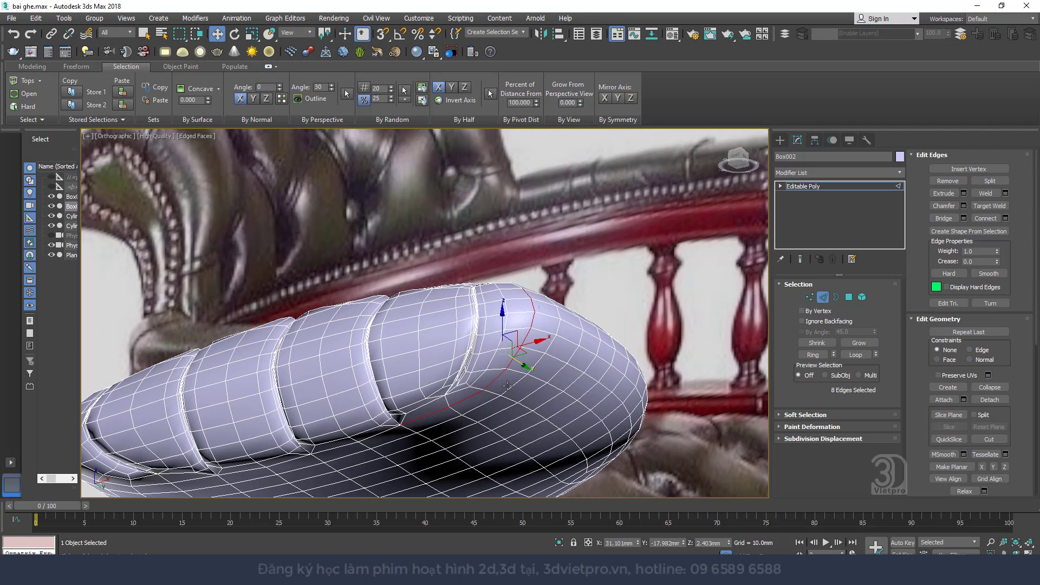
pyautogui.keyDown('alt'); pyautogui.click(492, 390); pyautogui.keyUp('alt')
pyautogui.scroll(3, 530, 311)
pyautogui.keyDown('alt'); pyautogui.moveTo(530, 311); pyautogui.dragTo(541, 304, button='middle'); pyautogui.keyUp('alt')
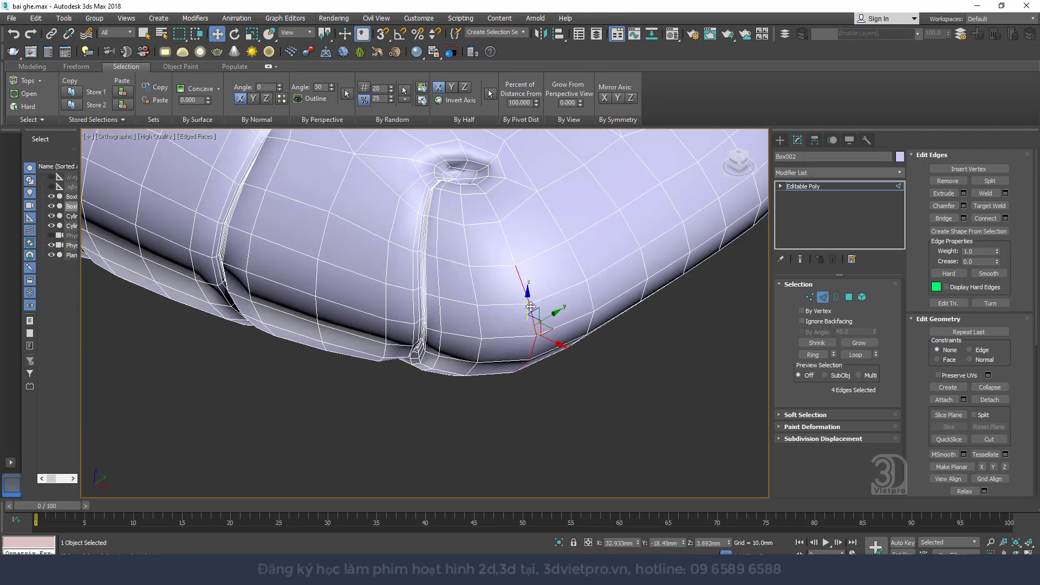
pyautogui.scroll(3, 542, 304)
# - Chamfer the selected seam edges by about 0.22 mm into a narrow double edge
pyautogui.rightClick(530, 300)
pyautogui.click(427, 364)
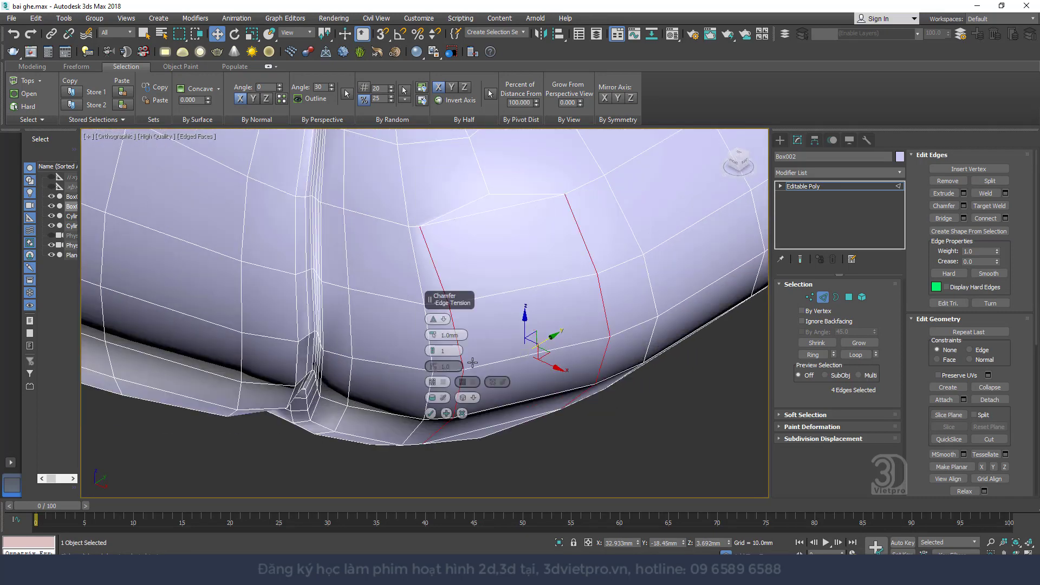
pyautogui.moveTo(432, 336); pyautogui.dragTo(435, 316)
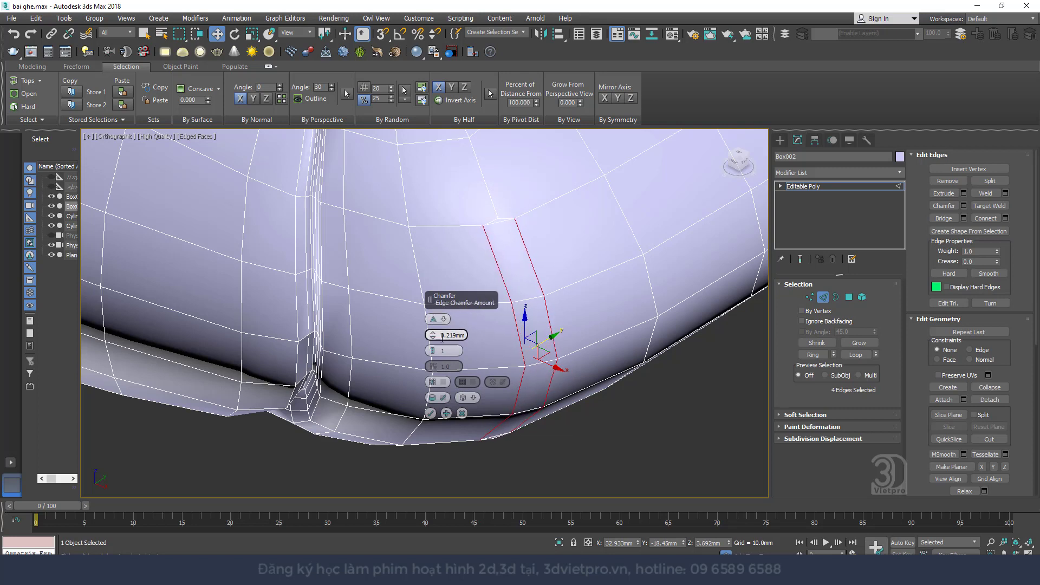
pyautogui.click(430, 414)
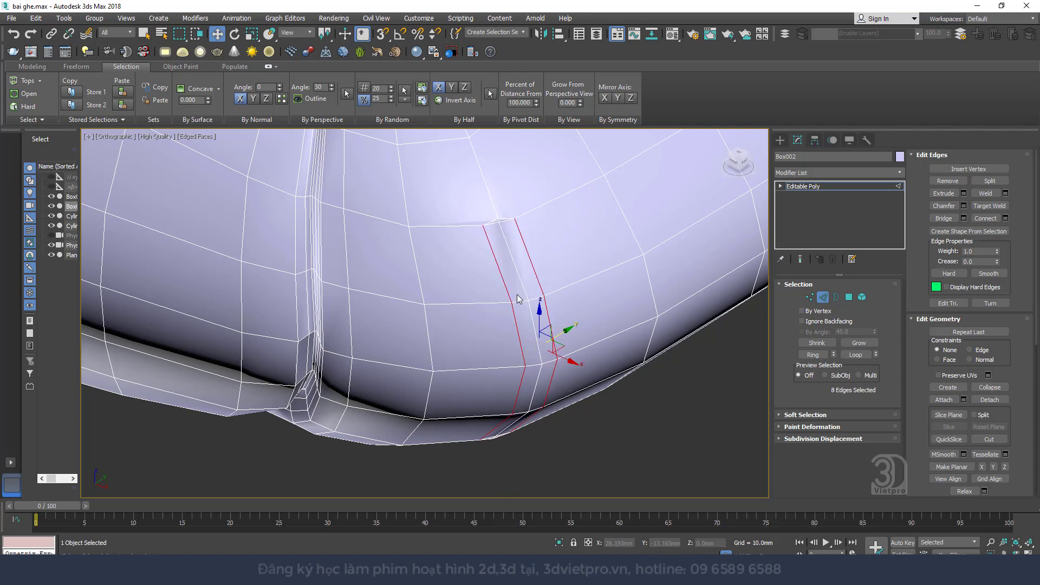
pyautogui.click(809, 296)
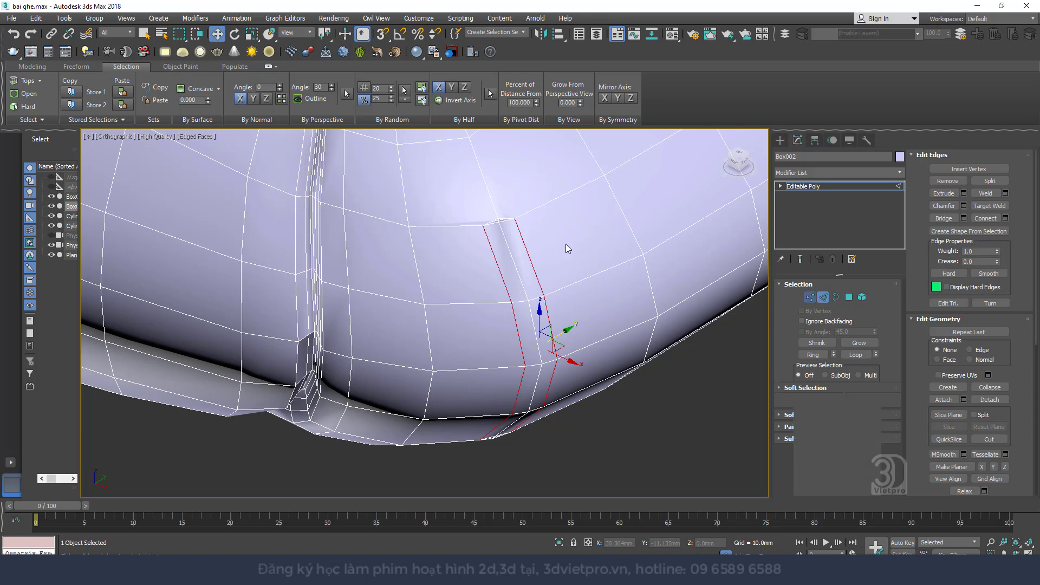
# - Target-weld the vertex at the chamfer's end onto its neighbouring vertex
pyautogui.click(497, 220)
pyautogui.scroll(3, 497, 220)
pyautogui.moveTo(496, 220); pyautogui.dragTo(519, 300, button='middle')
pyautogui.scroll(-3, 518, 300)
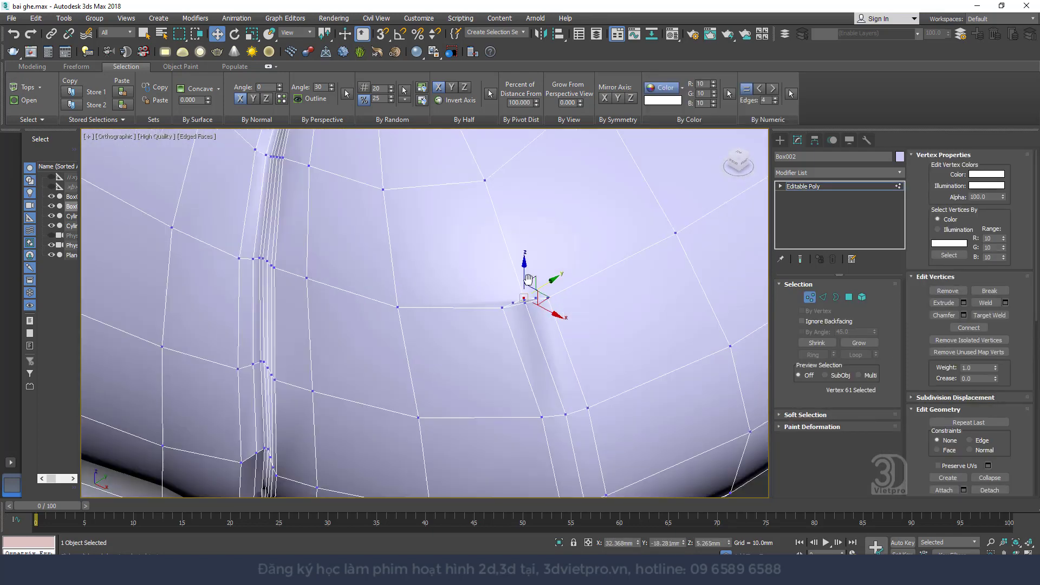
pyautogui.scroll(-3, 520, 292)
pyautogui.rightClick(535, 278)
pyautogui.click(525, 350)
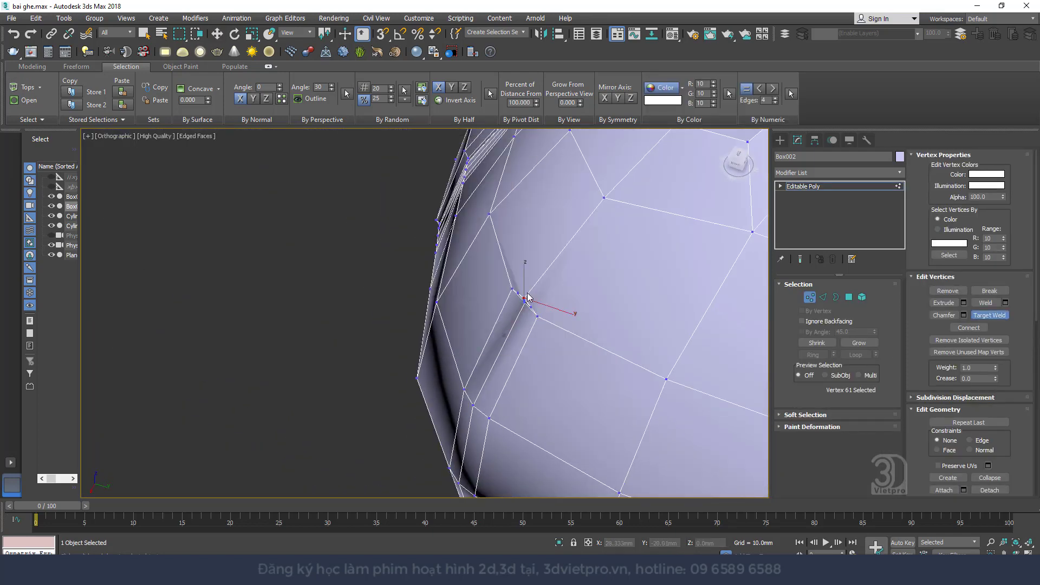
pyautogui.click(603, 199)
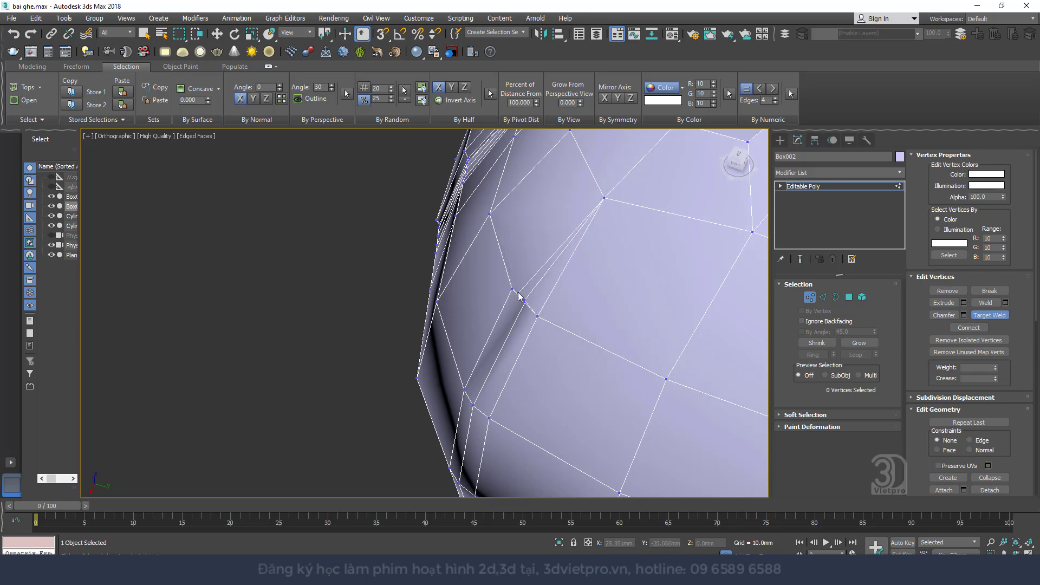
pyautogui.press('w')
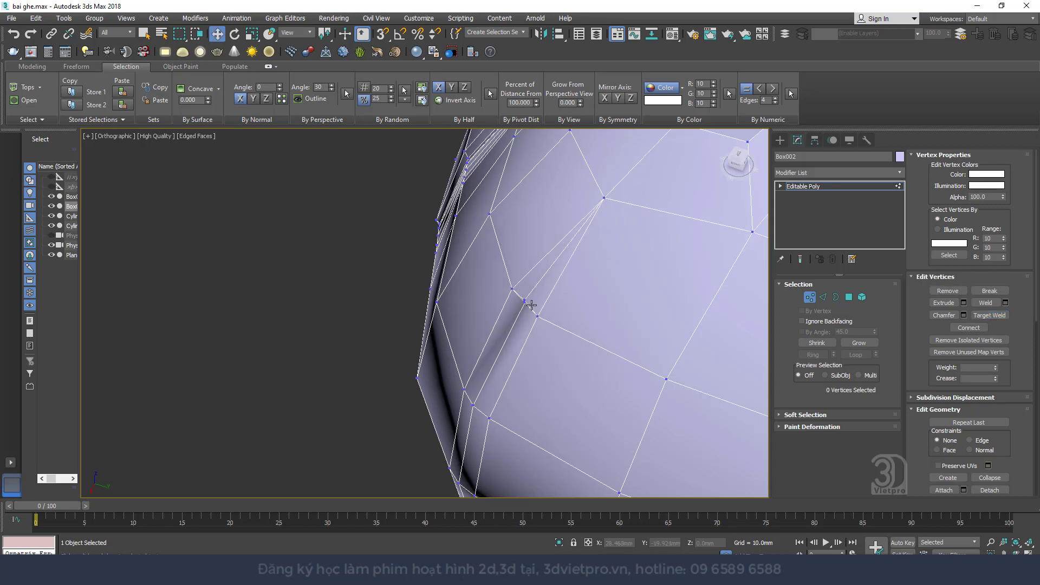
# - Target-weld the leftover vertex by the crease onto the nearby vertex
pyautogui.click(524, 299)
pyautogui.scroll(3, 524, 300)
pyautogui.scroll(3, 525, 299)
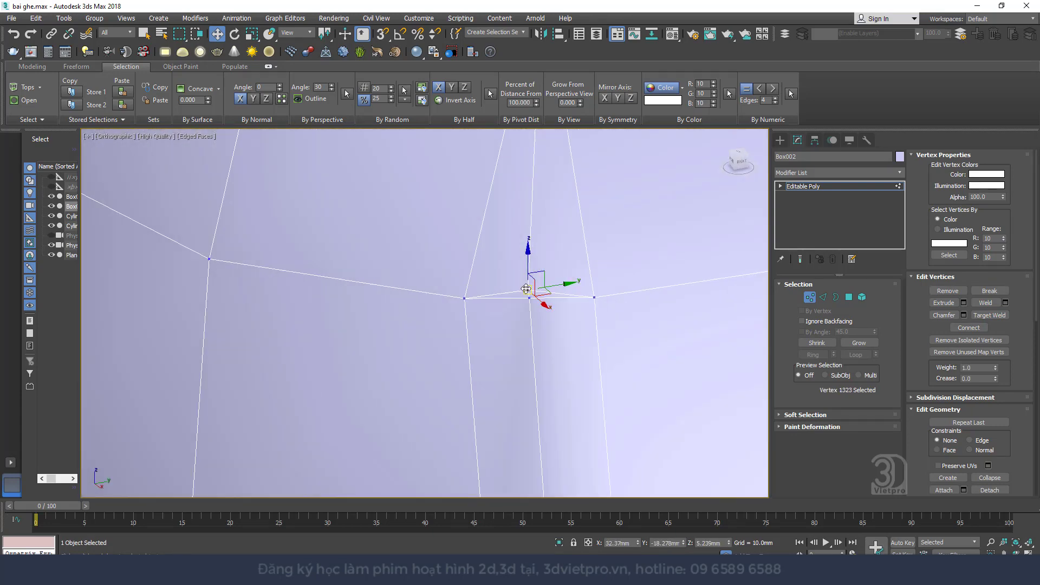
pyautogui.rightClick(567, 278)
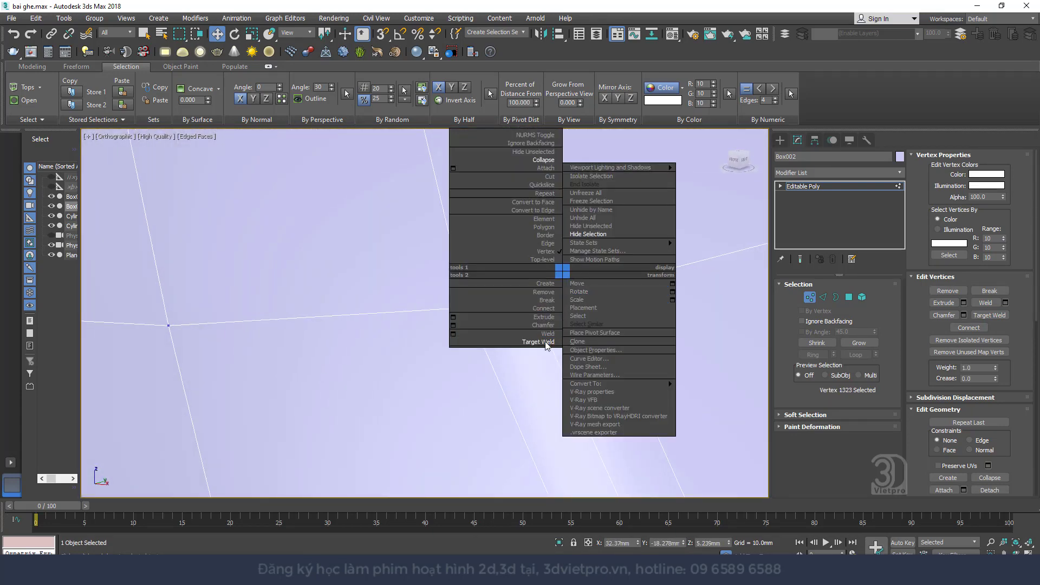
pyautogui.click(542, 342)
pyautogui.click(529, 299)
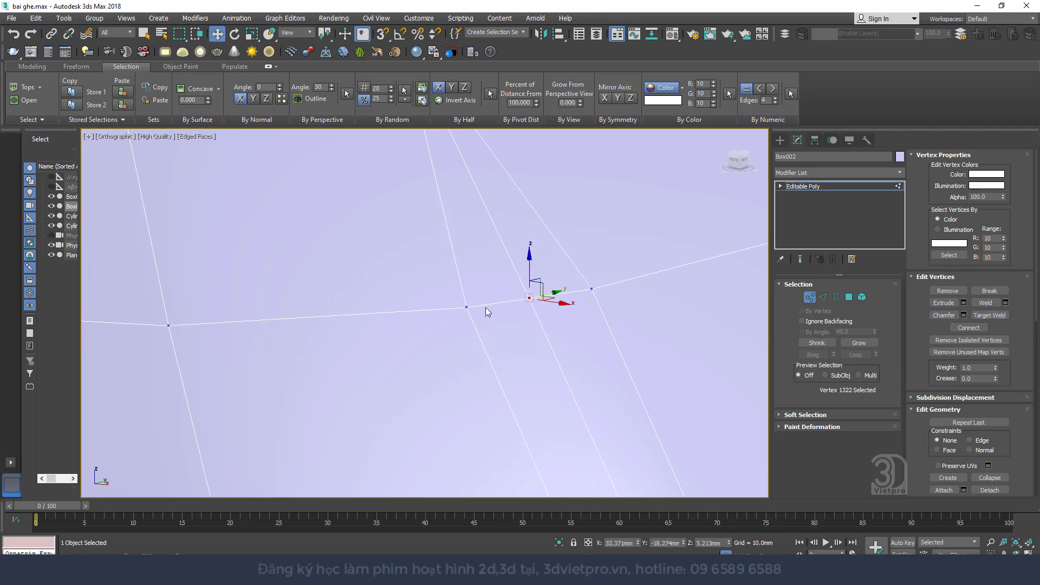
# - Select two vertices at the chamfer's end and nudge them inward to form the crease
pyautogui.click(466, 308)
pyautogui.scroll(-5, 481, 318)
pyautogui.moveTo(481, 318); pyautogui.dragTo(433, 284, button='middle')
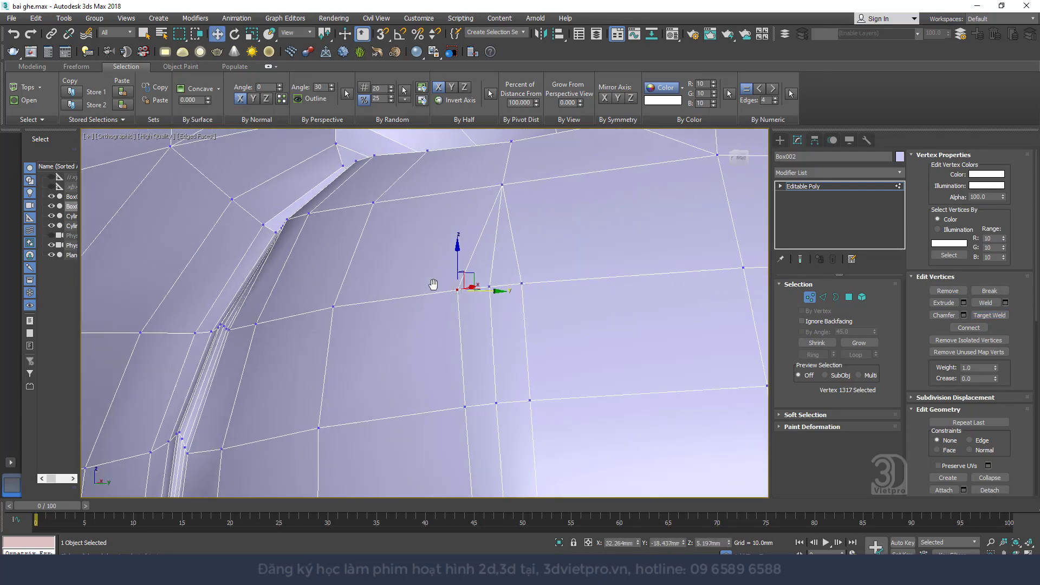
pyautogui.click(491, 286)
pyautogui.keyDown('alt'); pyautogui.moveTo(509, 304); pyautogui.dragTo(471, 328, button='middle'); pyautogui.keyUp('alt')
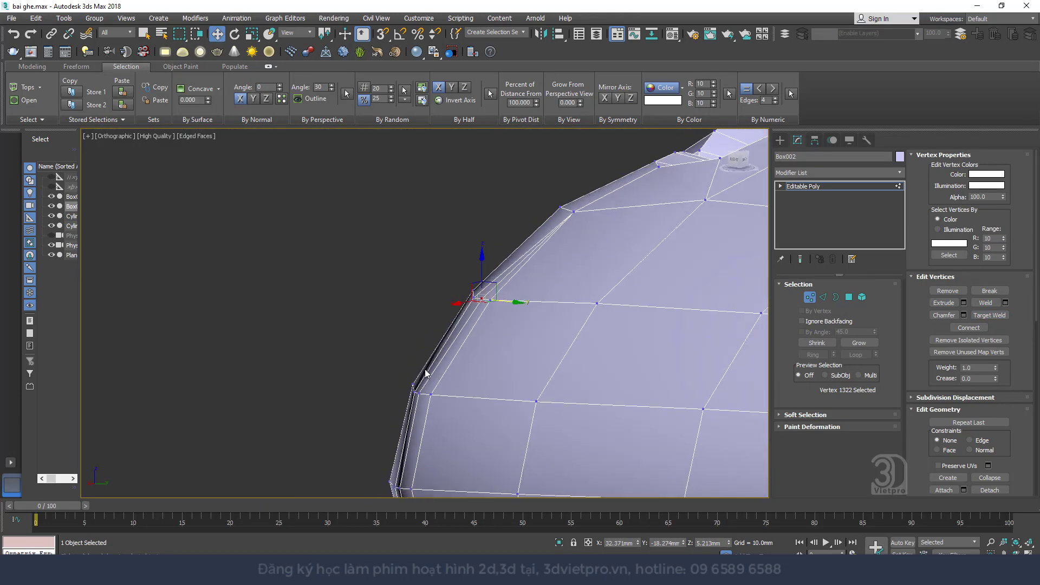
pyautogui.keyDown('ctrl'); pyautogui.click(416, 393); pyautogui.keyUp('ctrl')
pyautogui.keyDown('alt'); pyautogui.moveTo(433, 379); pyautogui.dragTo(616, 329, button='middle'); pyautogui.keyUp('alt')
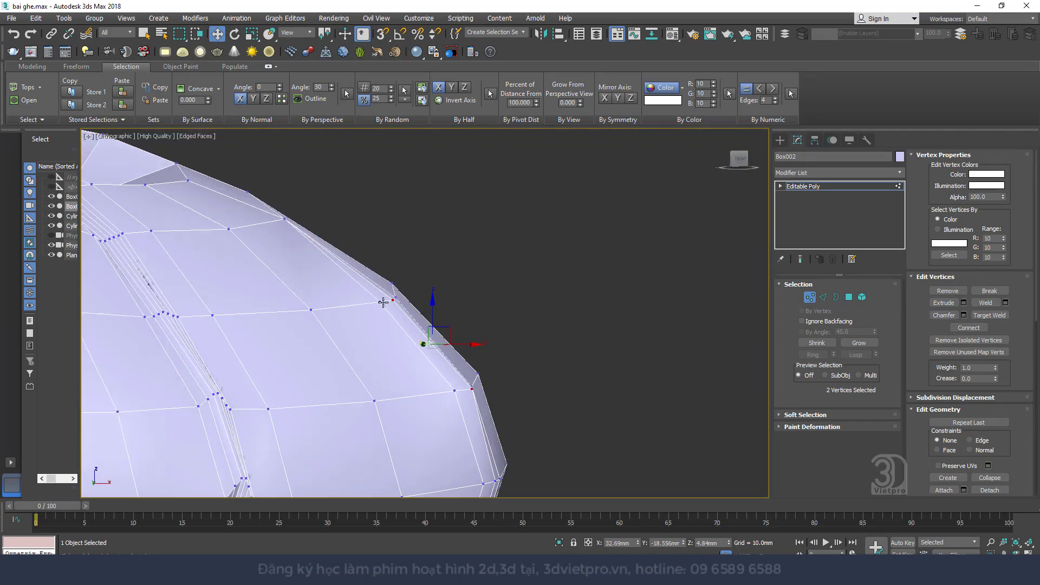
pyautogui.moveTo(406, 343)
pyautogui.keyDown('alt'); pyautogui.mouseDown(button='middle')
pyautogui.moveTo(401, 394)
pyautogui.moveTo(456, 343)
pyautogui.moveTo(450, 361)
pyautogui.moveTo(441, 325)
pyautogui.moveTo(476, 295)
pyautogui.moveTo(439, 326)
pyautogui.mouseUp(button='middle'); pyautogui.keyUp('alt')
pyautogui.moveTo(419, 341); pyautogui.dragTo(427, 345)
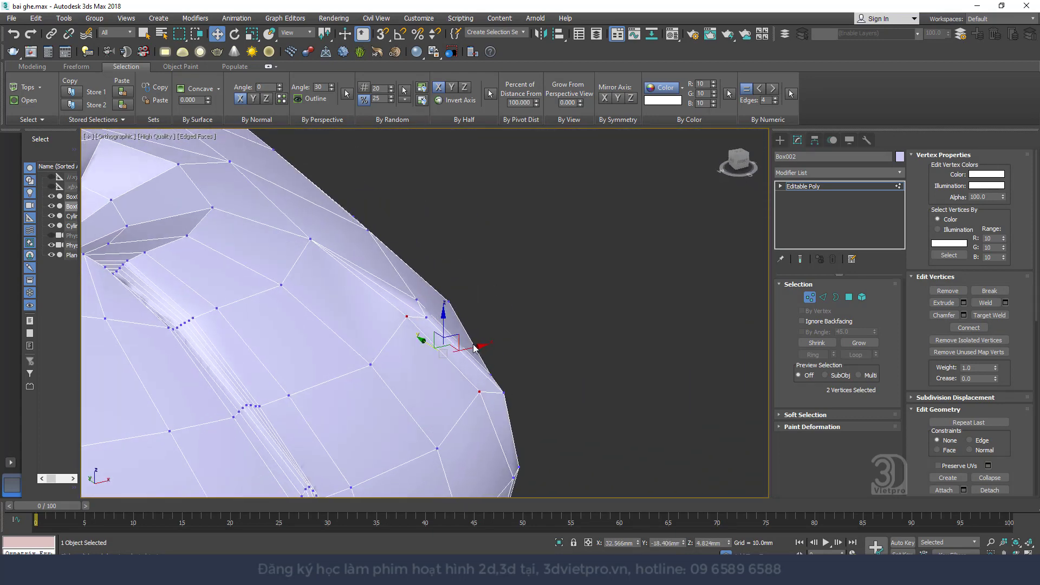
pyautogui.moveTo(426, 345)
pyautogui.keyDown('alt'); pyautogui.mouseDown(button='middle')
pyautogui.moveTo(422, 331)
pyautogui.moveTo(452, 373)
pyautogui.moveTo(742, 308)
pyautogui.mouseUp(button='middle'); pyautogui.keyUp('alt')
pyautogui.scroll(3, 419, 322)
pyautogui.click(450, 360)
pyautogui.click(460, 360)
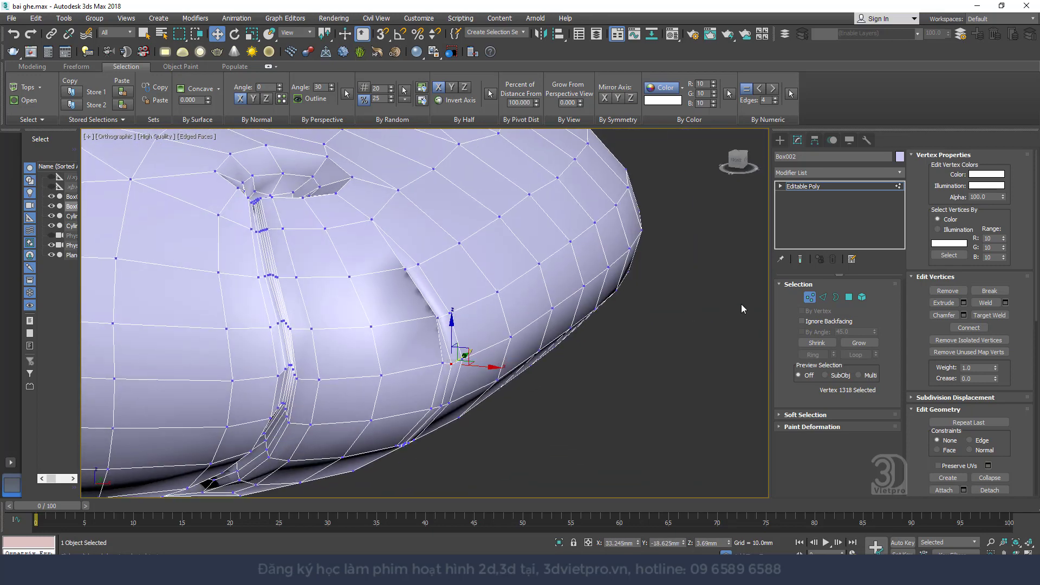
# - Add a connecting edge loop across the edges along the crease
pyautogui.click(822, 297)
pyautogui.doubleClick(449, 365)
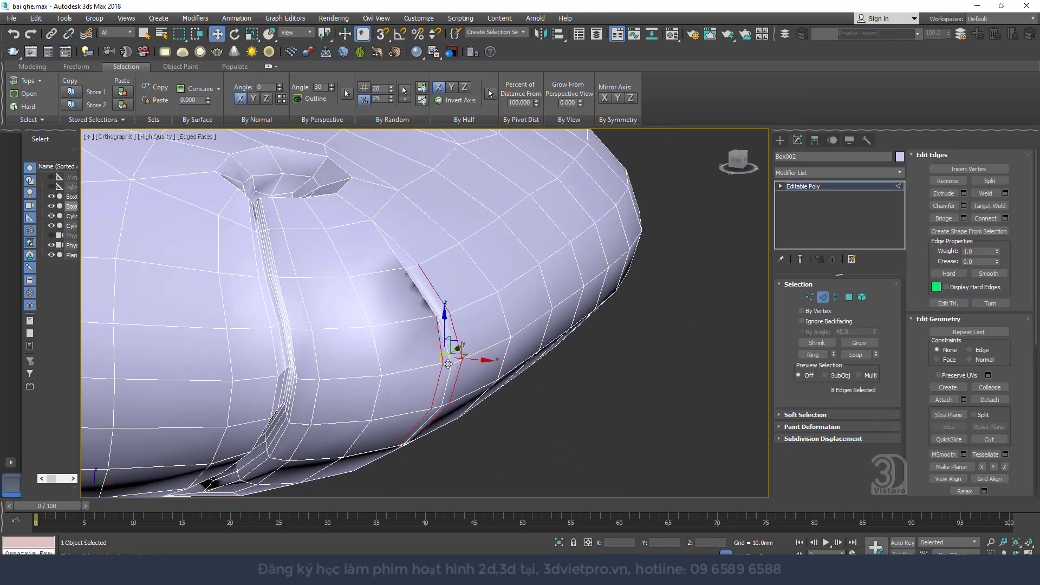
pyautogui.doubleClick(417, 244)
pyautogui.keyDown('alt'); pyautogui.moveTo(417, 244); pyautogui.dragTo(491, 320, button='middle'); pyautogui.keyUp('alt')
pyautogui.rightClick(491, 321)
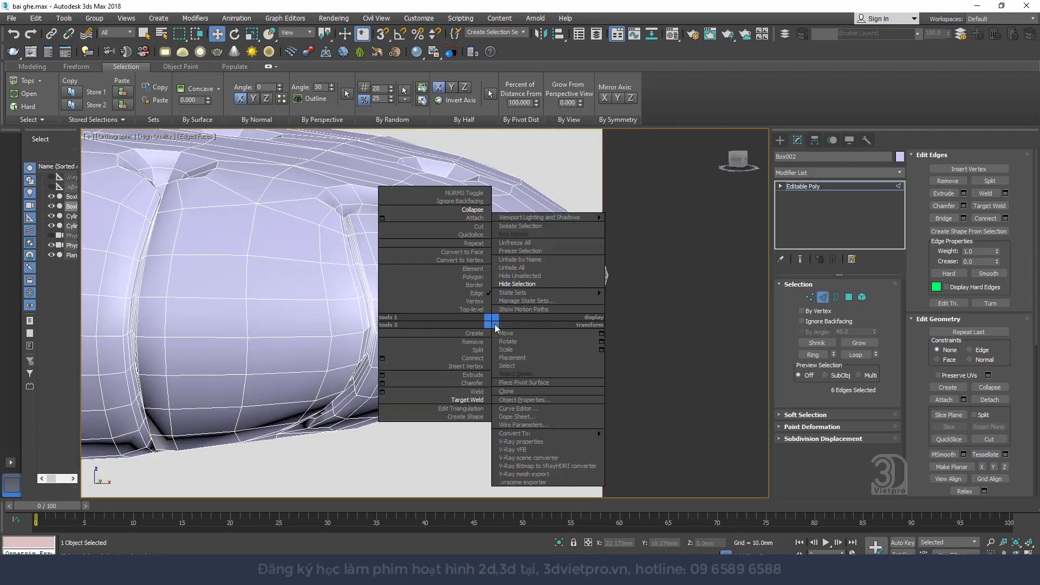
pyautogui.click(382, 359)
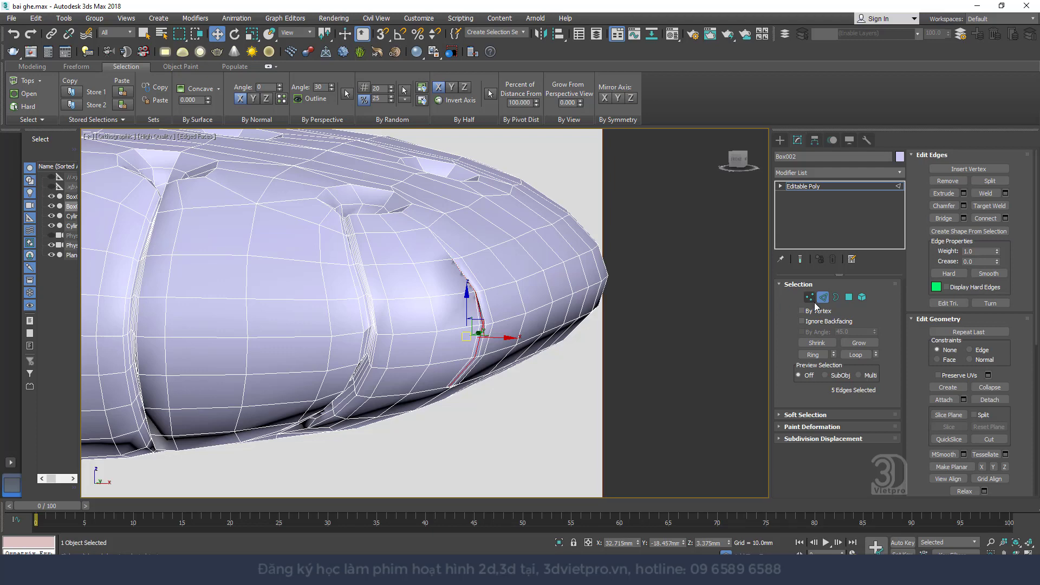
# - Add a TurboSmooth modifier to the cushion and inspect it with edged faces hidden
pyautogui.click(803, 186)
pyautogui.click(836, 173)
pyautogui.press('t')
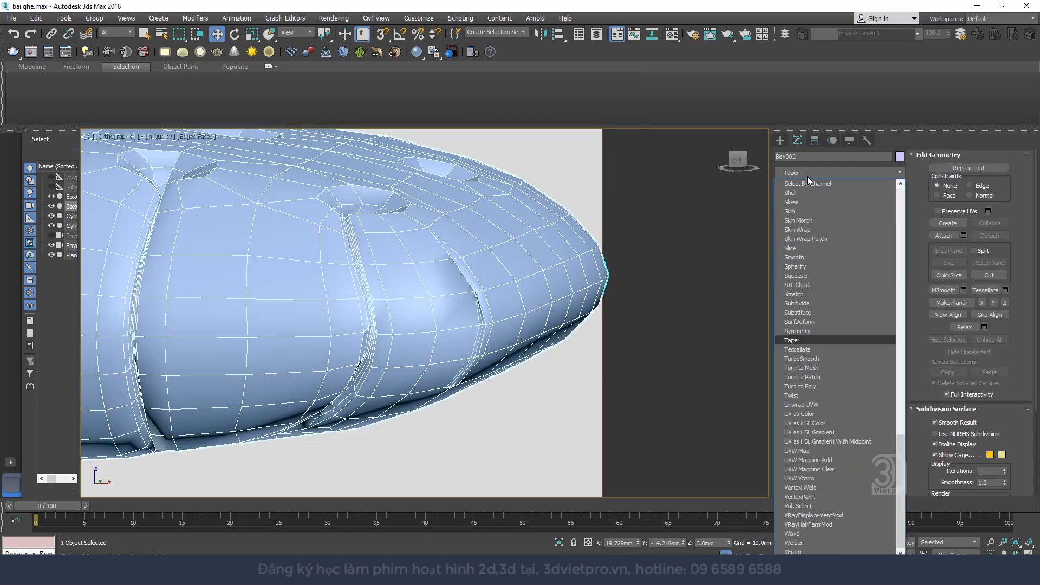
pyautogui.click(802, 358)
pyautogui.press('F4')
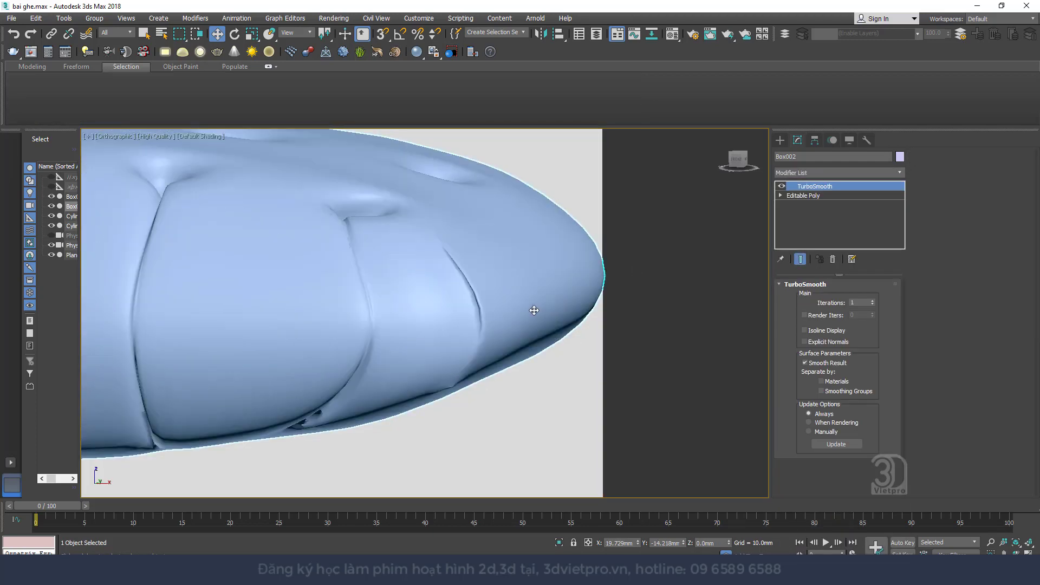
pyautogui.scroll(-5, 532, 309)
pyautogui.keyDown('alt'); pyautogui.moveTo(480, 318); pyautogui.dragTo(347, 348, button='middle'); pyautogui.keyUp('alt')
pyautogui.scroll(4, 302, 347)
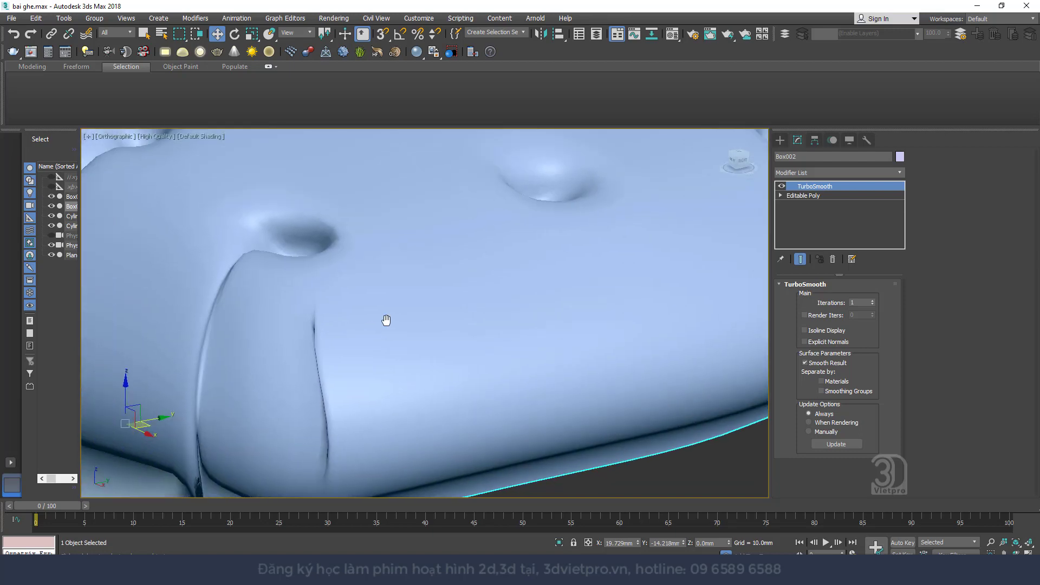
pyautogui.moveTo(385, 320)
pyautogui.keyDown('alt'); pyautogui.mouseDown(button='middle')
pyautogui.moveTo(466, 260)
pyautogui.moveTo(469, 211)
pyautogui.moveTo(415, 412)
pyautogui.moveTo(413, 301)
pyautogui.moveTo(413, 371)
pyautogui.mouseUp(button='middle'); pyautogui.keyUp('alt')
pyautogui.scroll(-4, 469, 211)
pyautogui.scroll(4, 414, 371)
# - Show edged faces and disable TurboSmooth to view the low-poly mesh
pyautogui.press('F4')
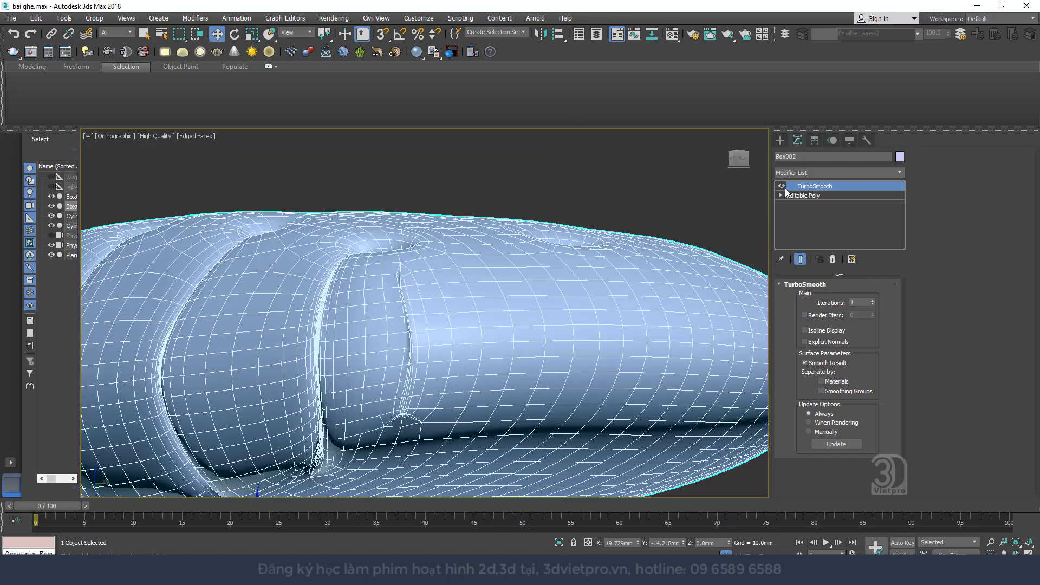
pyautogui.click(782, 186)
pyautogui.scroll(3, 429, 359)
pyautogui.scroll(4, 441, 429)
# - Target-weld the stray vertices at the crease's foot onto the lower vertex
pyautogui.moveTo(487, 356); pyautogui.dragTo(616, 263, button='middle')
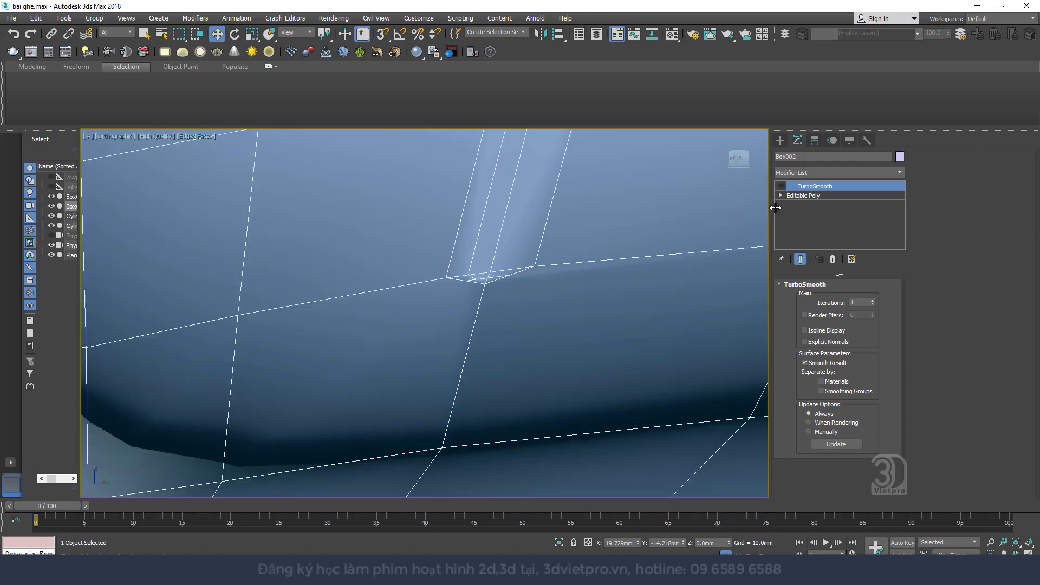
pyautogui.click(803, 195)
pyautogui.press('1')
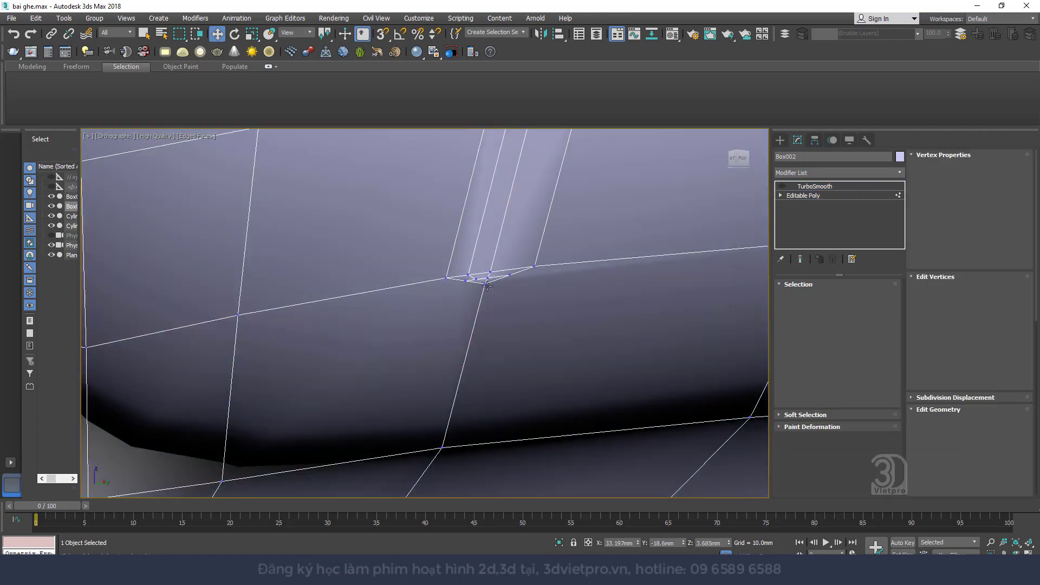
pyautogui.click(487, 285)
pyautogui.moveTo(491, 287); pyautogui.dragTo(512, 247, button='middle')
pyautogui.rightClick(512, 247)
pyautogui.click(498, 318)
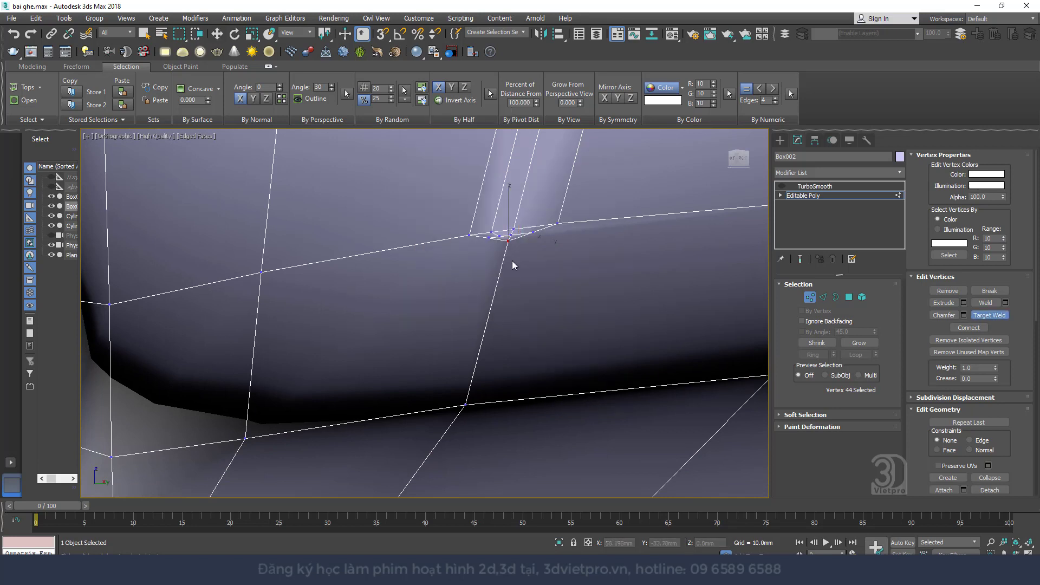
pyautogui.moveTo(508, 240); pyautogui.dragTo(491, 234)
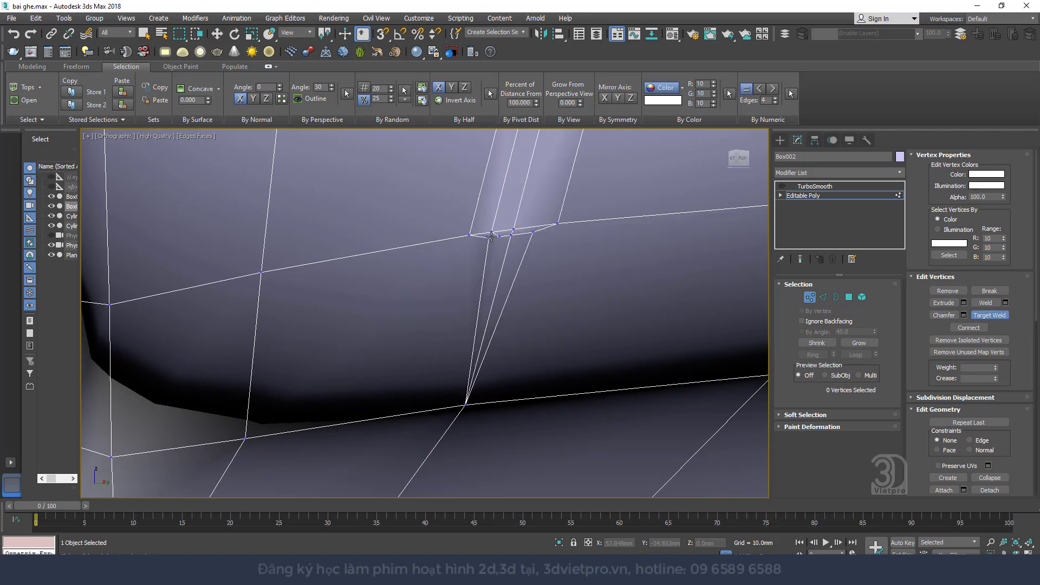
pyautogui.click(465, 403)
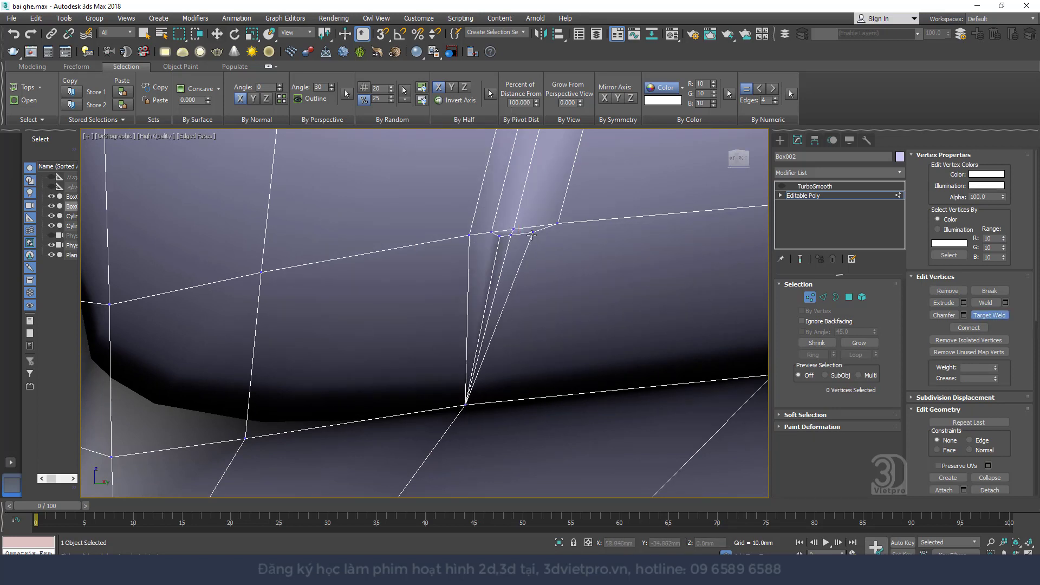
pyautogui.click(467, 404)
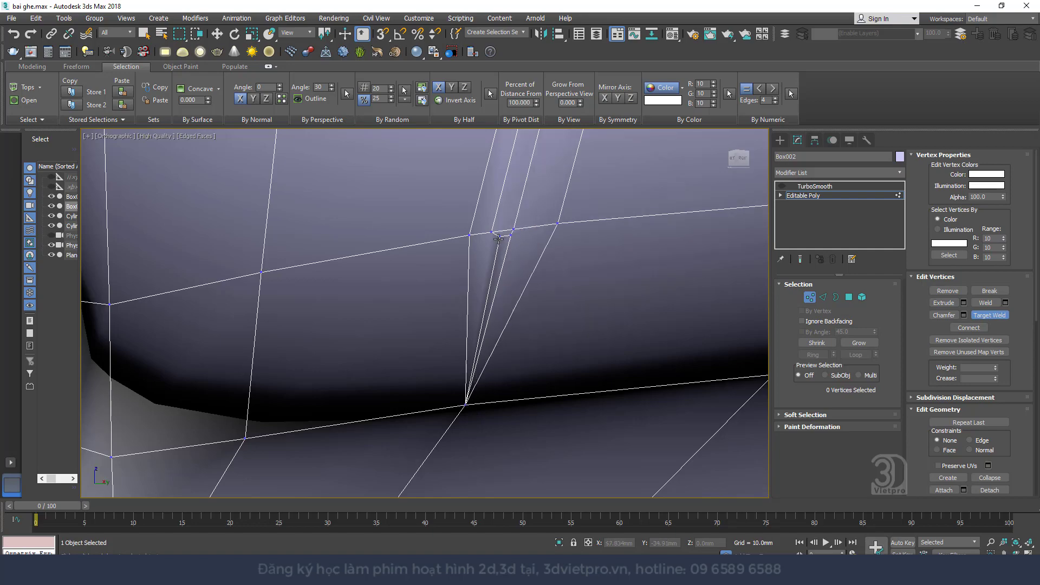
pyautogui.press('w')
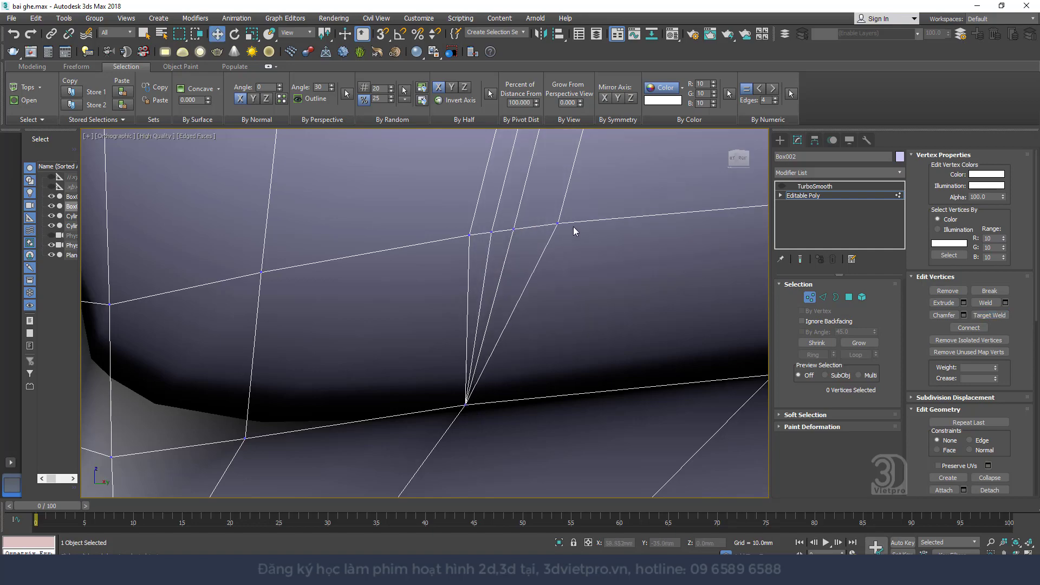
# - Inspect the vertices and edges beside the crease on the cushion's underside
pyautogui.scroll(-5, 563, 233)
pyautogui.keyDown('alt'); pyautogui.moveTo(537, 256); pyautogui.dragTo(497, 330, button='middle'); pyautogui.keyUp('alt')
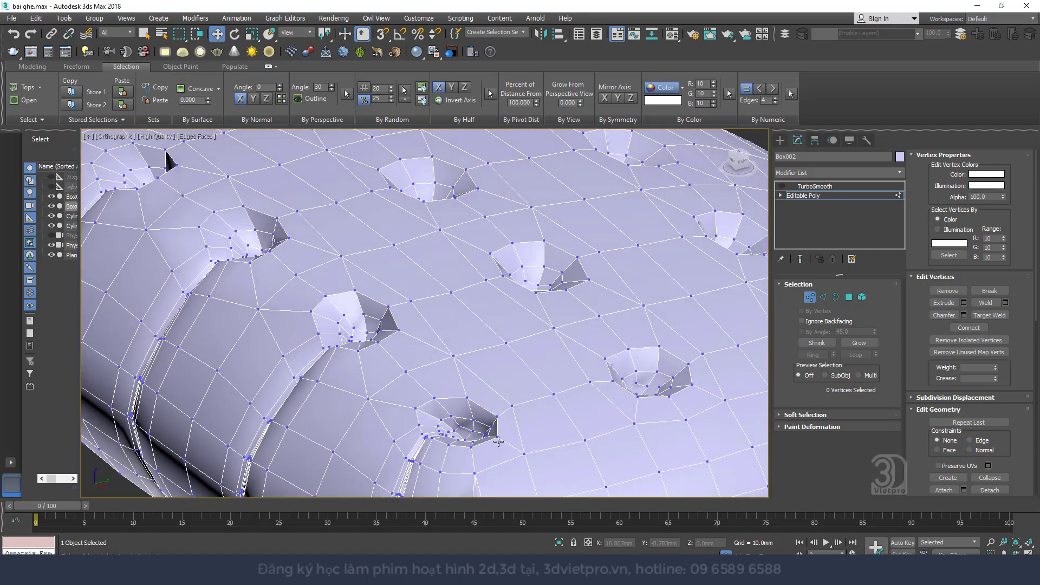
pyautogui.scroll(3, 497, 331)
pyautogui.click(469, 372)
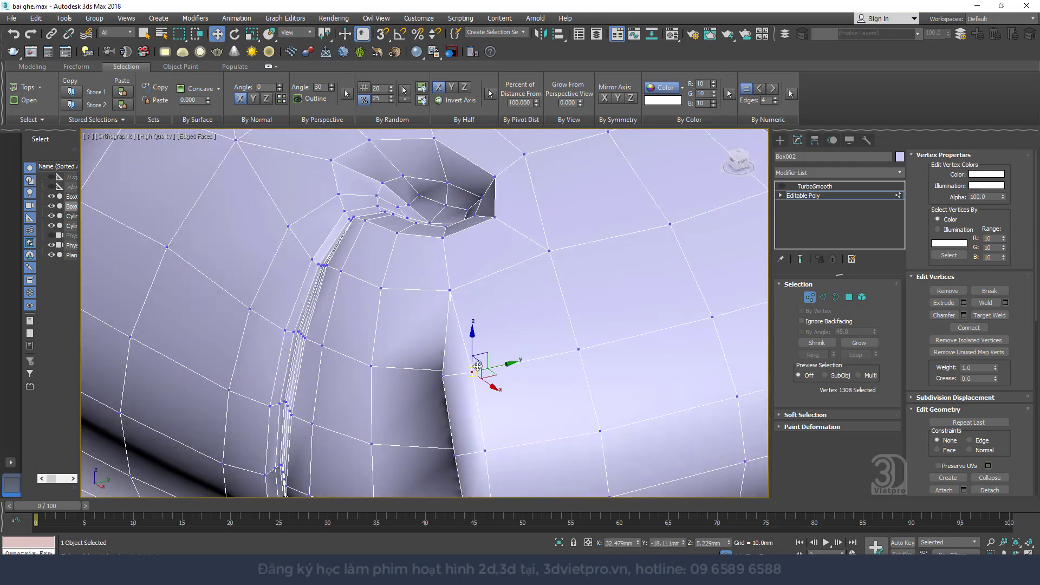
pyautogui.keyDown('ctrl'); pyautogui.click(547, 260); pyautogui.keyUp('ctrl')
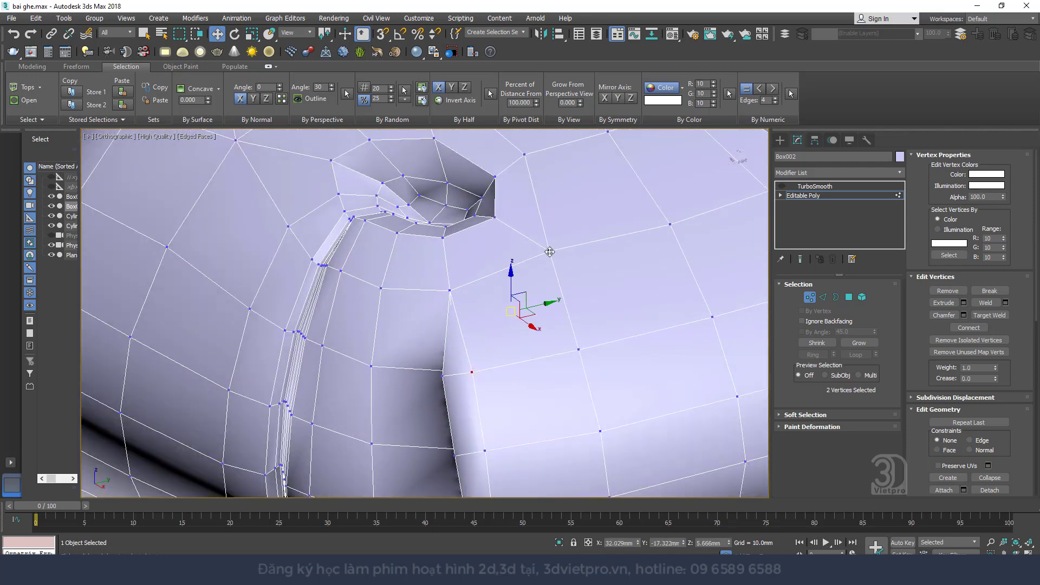
pyautogui.click(823, 296)
pyautogui.click(465, 341)
pyautogui.click(719, 330)
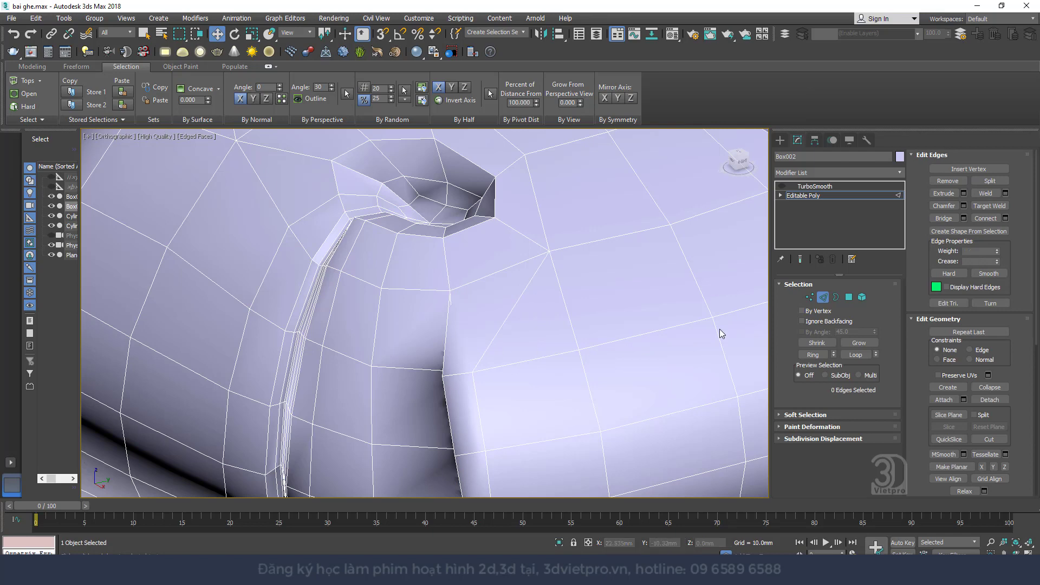
# - Re-enable TurboSmooth to check the seat's front folds, then disable it again
pyautogui.click(803, 195)
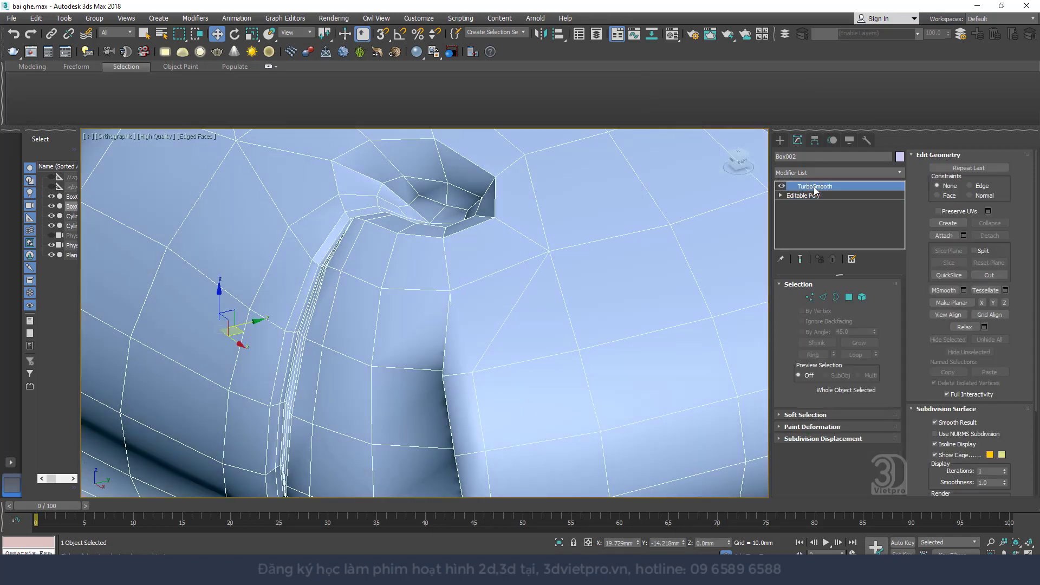
pyautogui.scroll(-5, 561, 323)
pyautogui.press('F4')
pyautogui.keyDown('alt'); pyautogui.moveTo(518, 332); pyautogui.dragTo(529, 327, button='middle'); pyautogui.keyUp('alt')
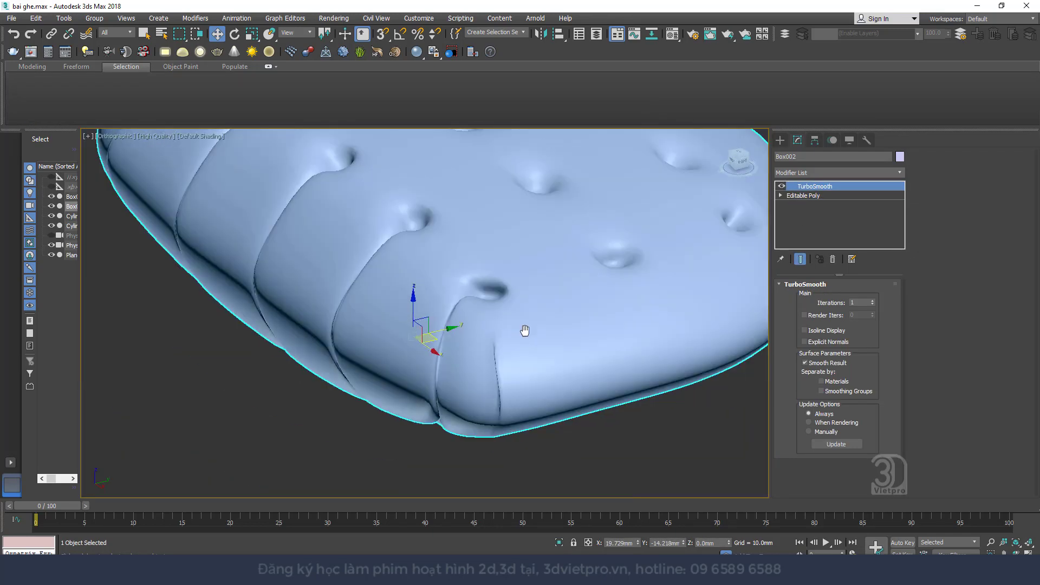
pyautogui.scroll(3, 647, 310)
pyautogui.keyDown('alt'); pyautogui.moveTo(646, 310); pyautogui.dragTo(665, 298, button='middle'); pyautogui.keyUp('alt')
pyautogui.click(783, 187)
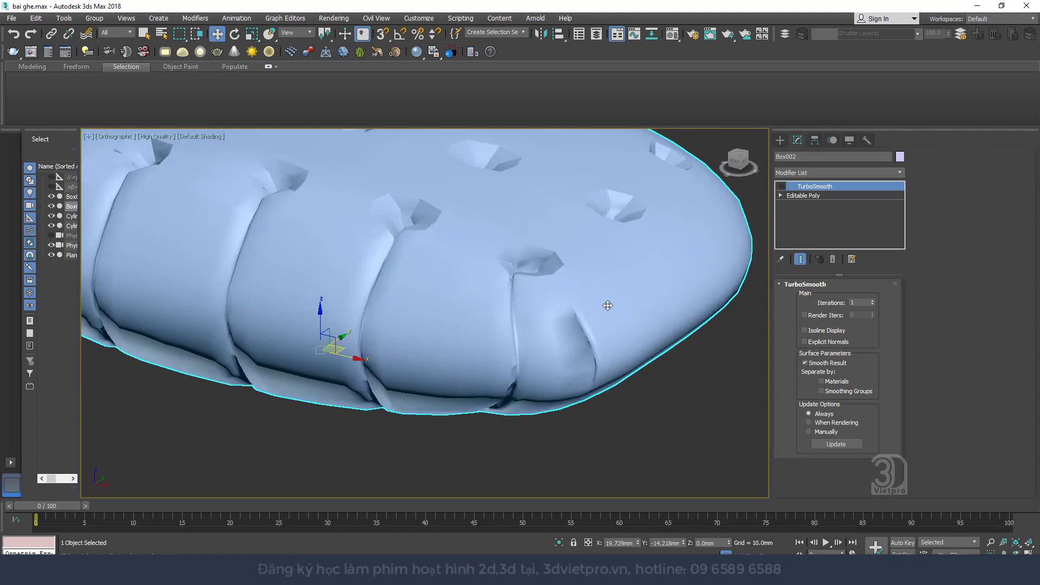
pyautogui.scroll(5, 673, 302)
pyautogui.press('F4')
pyautogui.scroll(2, 599, 325)
# - Select the crease edges running down to the cushion's rounded corner
pyautogui.click(833, 196)
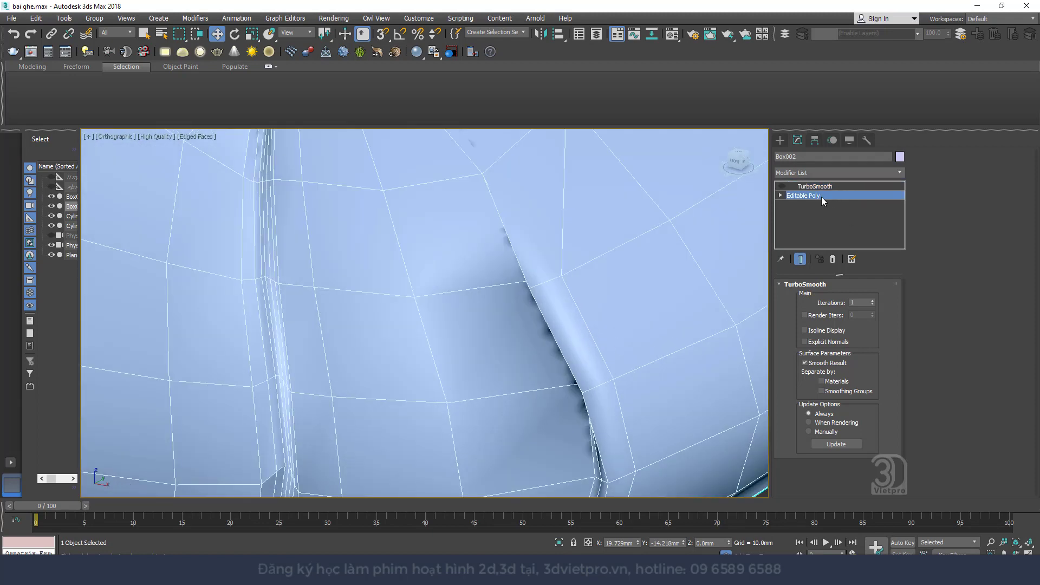
pyautogui.click(824, 297)
pyautogui.click(576, 350)
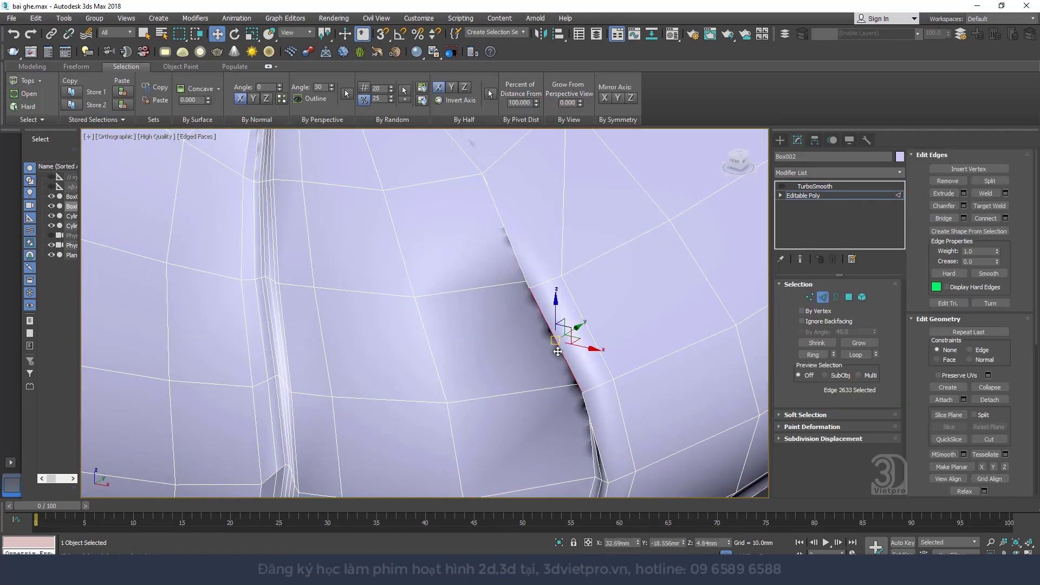
pyautogui.scroll(-3, 576, 350)
pyautogui.moveTo(576, 349)
pyautogui.keyDown('alt'); pyautogui.mouseDown(button='middle')
pyautogui.moveTo(620, 320)
pyautogui.moveTo(552, 365)
pyautogui.mouseUp(button='middle'); pyautogui.keyUp('alt')
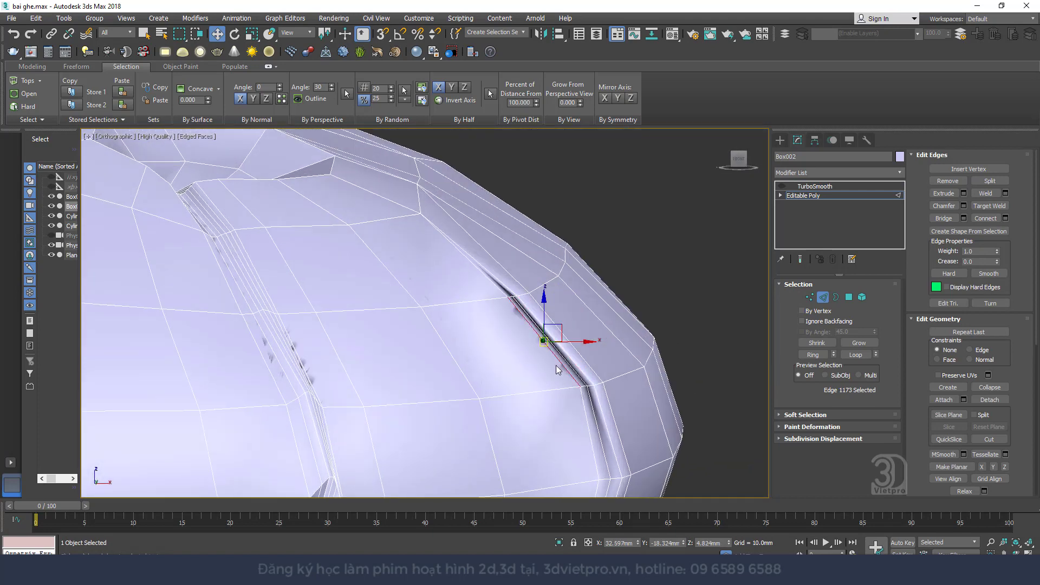
pyautogui.click(556, 365)
pyautogui.click(577, 403)
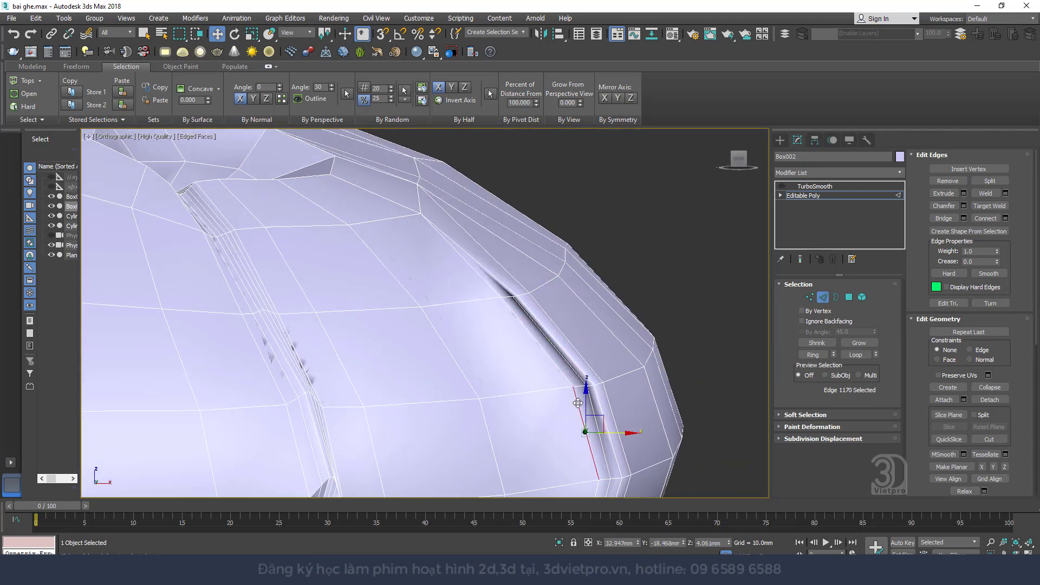
pyautogui.keyDown('alt'); pyautogui.moveTo(607, 436); pyautogui.dragTo(594, 376, button='middle'); pyautogui.keyUp('alt')
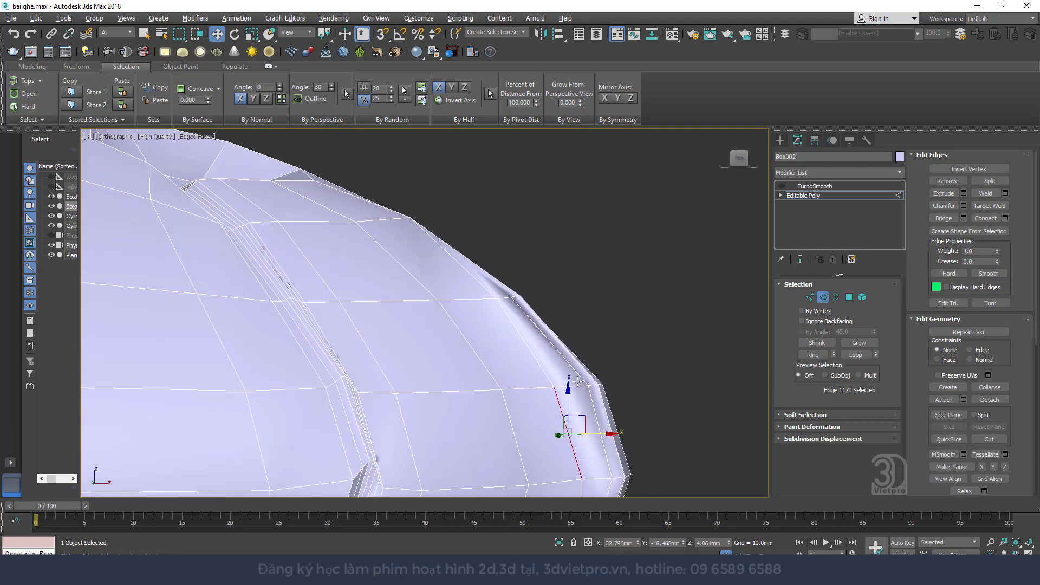
pyautogui.click(594, 376)
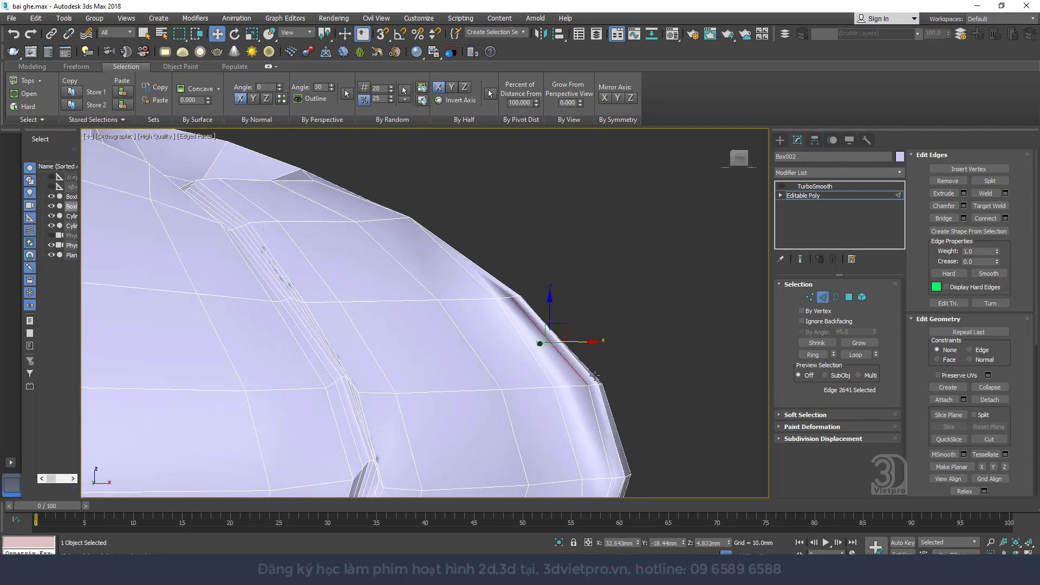
# - Check a vertex on the rounded corner and turn TurboSmooth back on
pyautogui.click(809, 297)
pyautogui.click(809, 297)
pyautogui.click(577, 390)
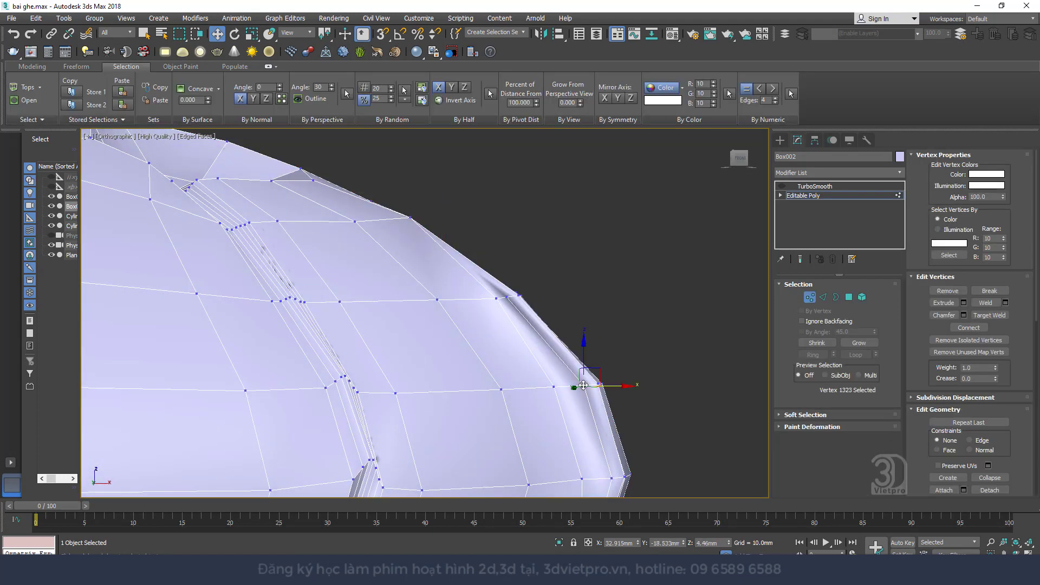
pyautogui.click(809, 298)
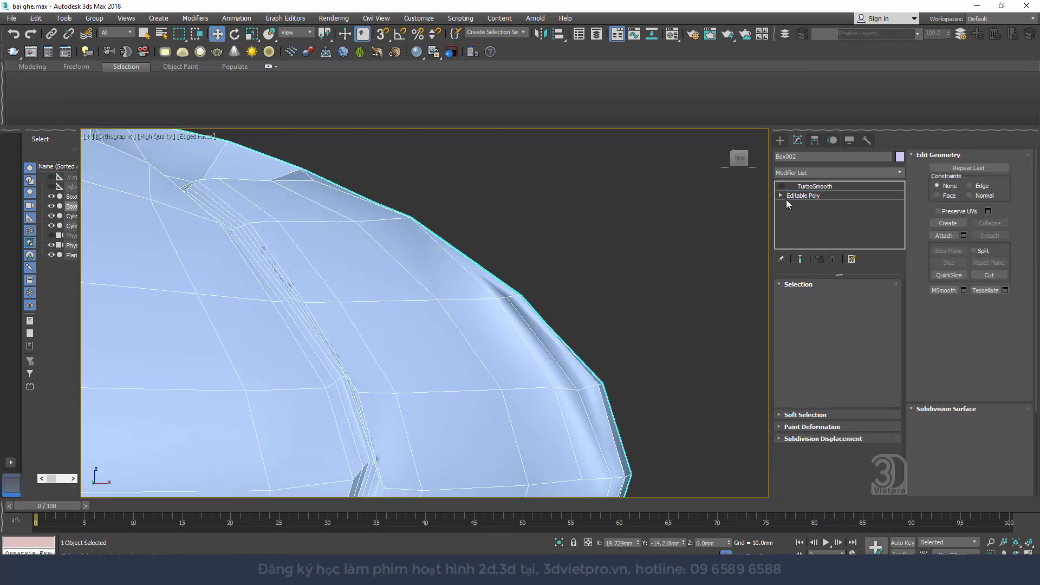
pyautogui.click(782, 185)
# - Add a Symmetry modifier on top of the cushion's stack
pyautogui.click(814, 185)
pyautogui.moveTo(599, 324)
pyautogui.mouseDown(button='middle')
pyautogui.moveTo(535, 363)
pyautogui.moveTo(580, 330)
pyautogui.moveTo(552, 366)
pyautogui.moveTo(608, 366)
pyautogui.moveTo(611, 347)
pyautogui.mouseUp(button='middle')
pyautogui.scroll(-3, 535, 363)
pyautogui.scroll(4, 519, 372)
pyautogui.scroll(-4, 524, 373)
pyautogui.press('F4')
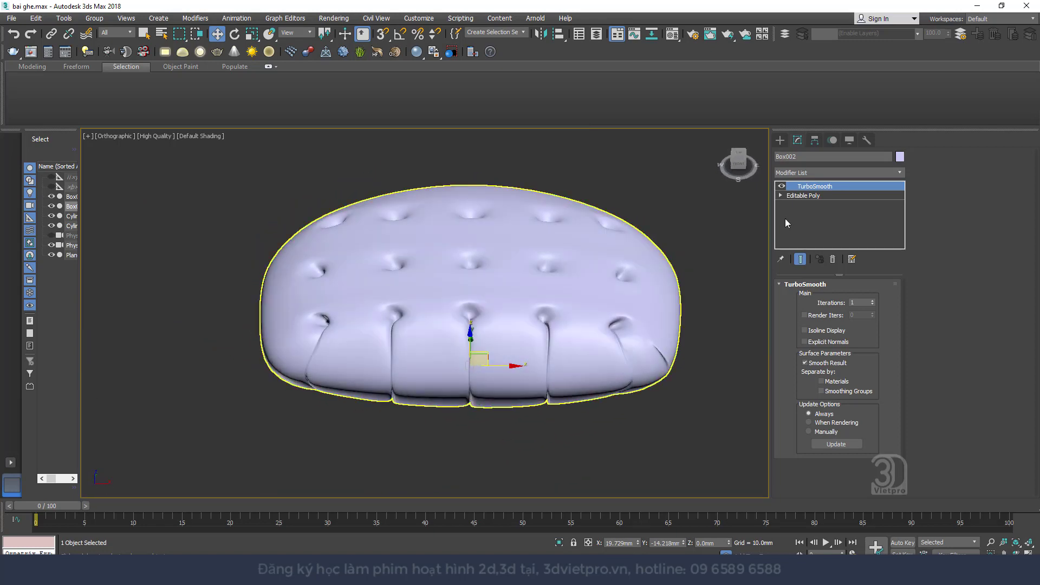
pyautogui.click(817, 170)
pyautogui.press('s')
pyautogui.press('y')
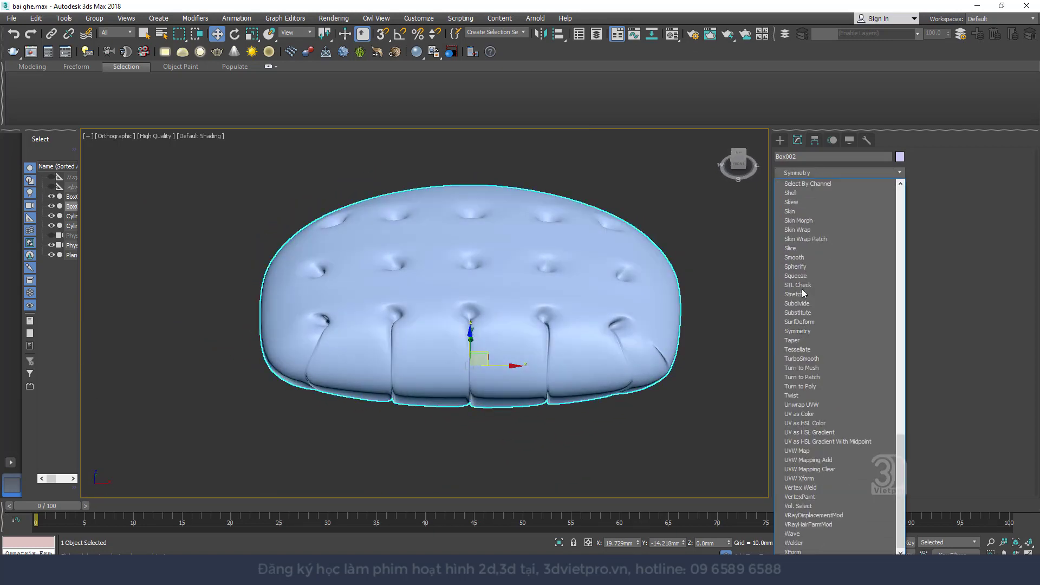
pyautogui.click(800, 329)
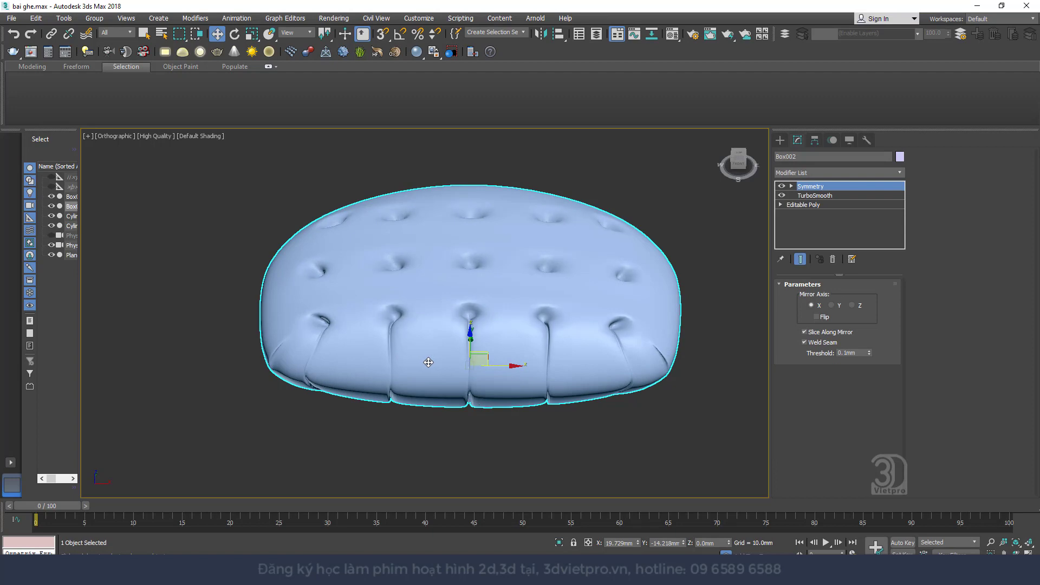
# - In Front view, scale the cushion up and move it beside the reference chair
pyautogui.moveTo(593, 290)
pyautogui.keyDown('alt'); pyautogui.mouseDown(button='middle')
pyautogui.moveTo(594, 301)
pyautogui.moveTo(664, 297)
pyautogui.moveTo(594, 302)
pyautogui.moveTo(623, 366)
pyautogui.mouseUp(button='middle'); pyautogui.keyUp('alt')
pyautogui.press('f')
pyautogui.scroll(2, 587, 306)
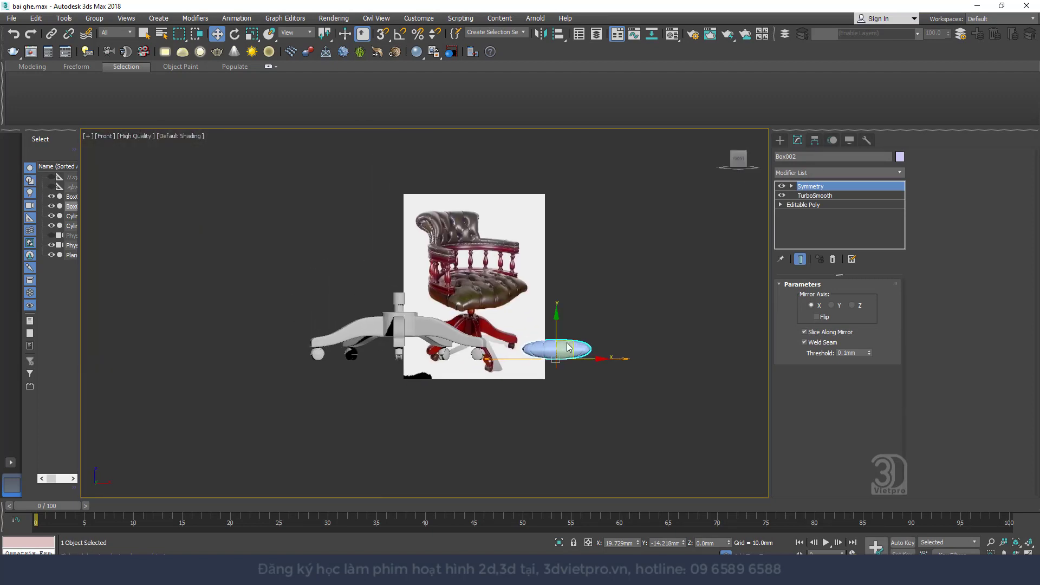
pyautogui.rightClick(564, 340)
pyautogui.click(588, 369)
pyautogui.moveTo(558, 355)
pyautogui.mouseDown()
pyautogui.moveTo(579, 321)
pyautogui.moveTo(415, 273)
pyautogui.moveTo(269, 252)
pyautogui.mouseUp()
pyautogui.rightClick(579, 320)
pyautogui.click(594, 333)
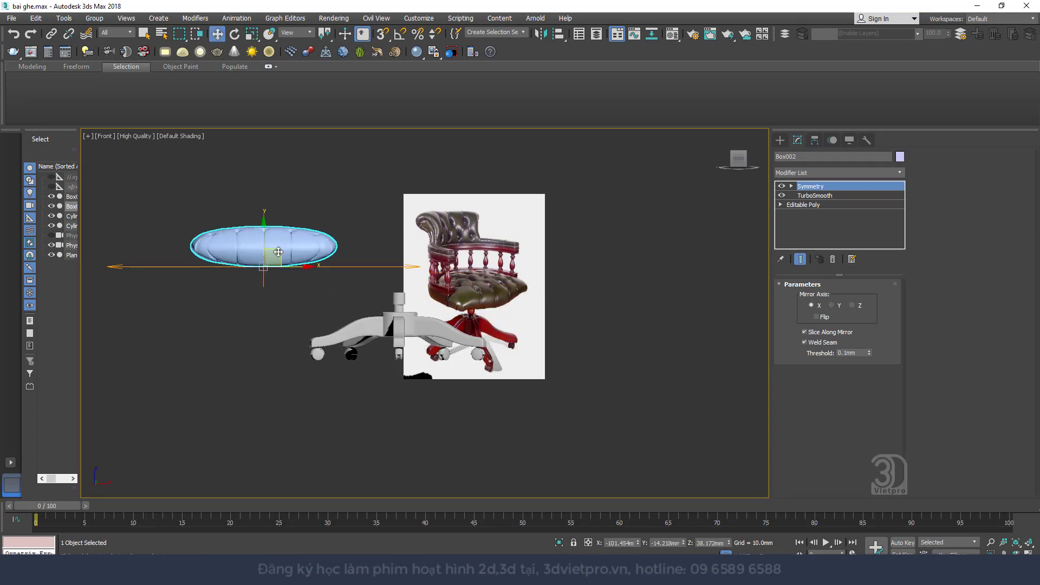
pyautogui.click(837, 172)
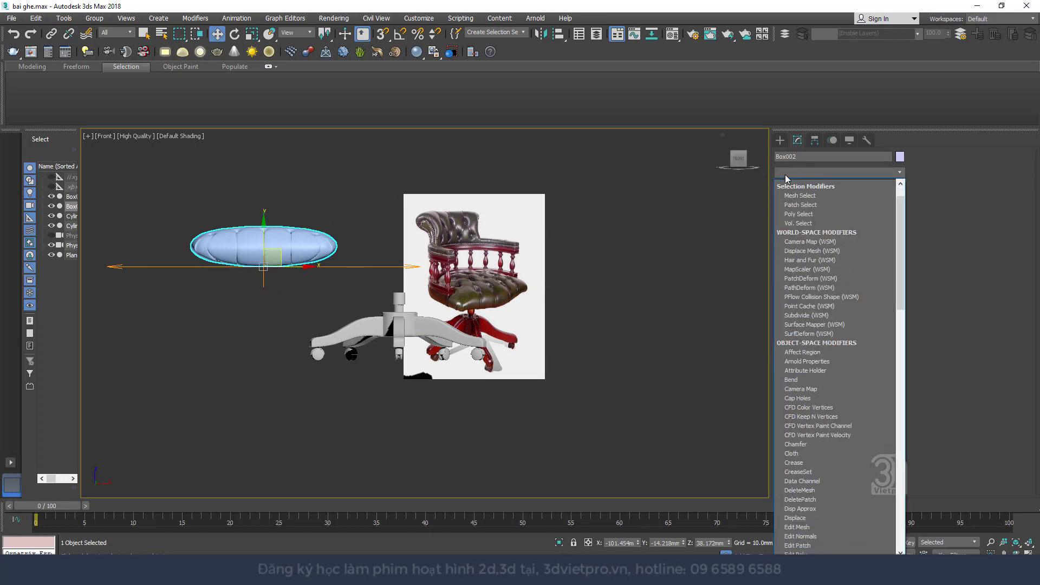
# - Add an FFD 4x4x4 modifier to the cushion and enter its Control Points level
pyautogui.press('f')
pyautogui.click(813, 211)
pyautogui.scroll(2, 221, 265)
pyautogui.scroll(5, 220, 265)
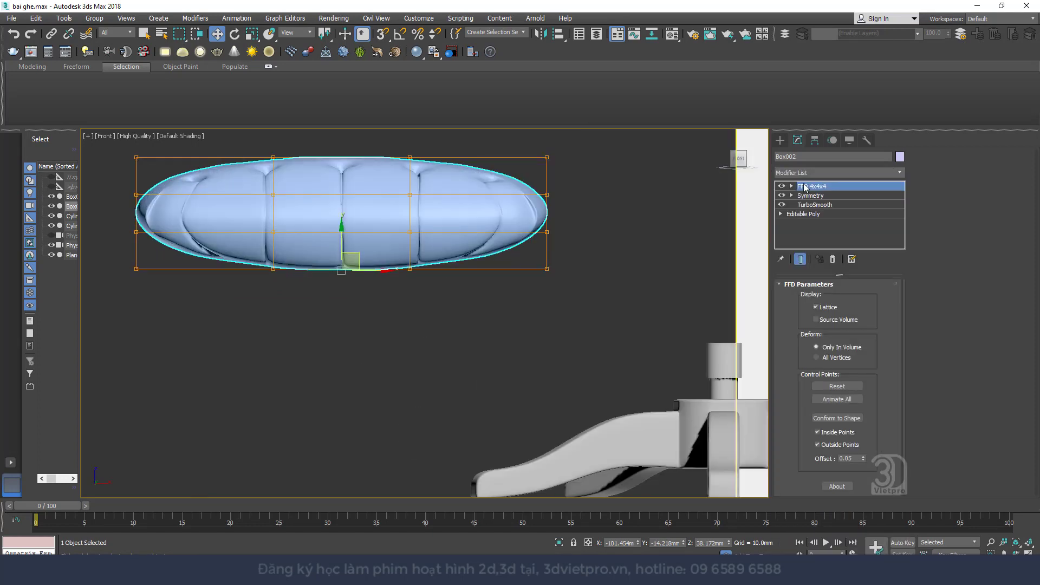
pyautogui.click(791, 186)
pyautogui.click(820, 195)
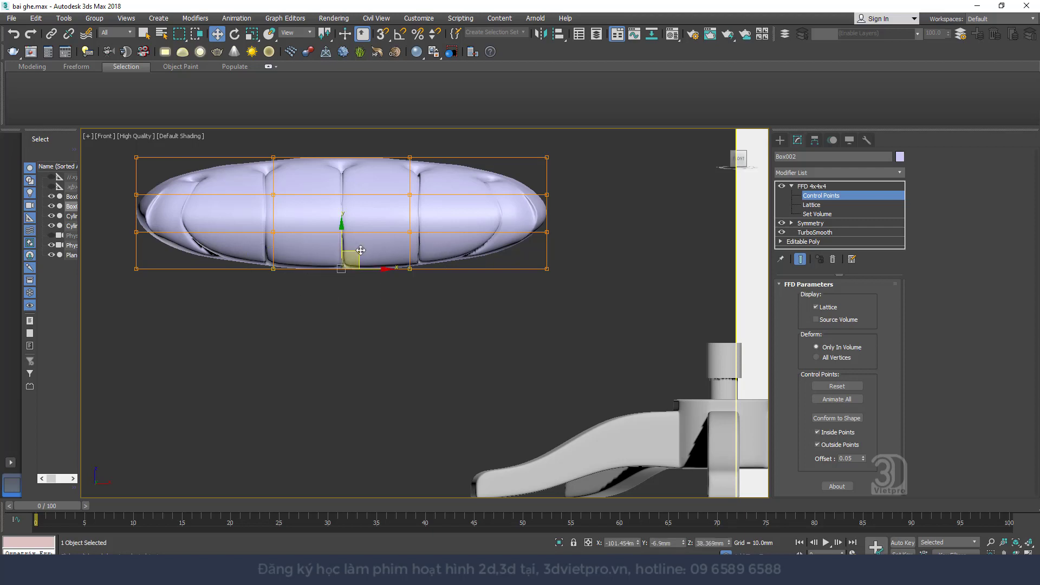
# - Raise the bottom-middle lattice points and lower both edge columns to round the cushion ends
pyautogui.moveTo(341, 242); pyautogui.dragTo(341, 233)
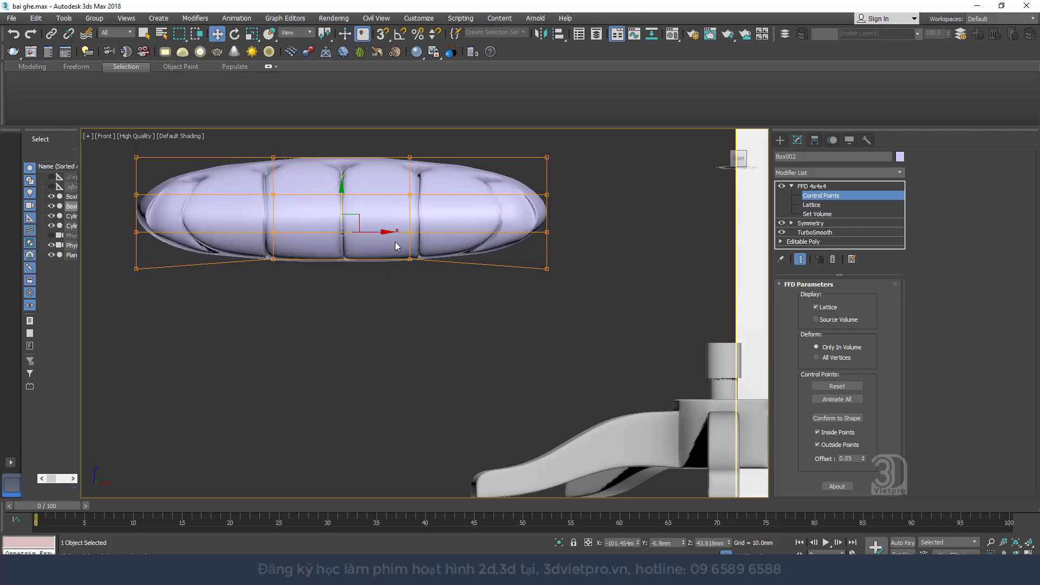
pyautogui.moveTo(340, 212); pyautogui.dragTo(340, 199)
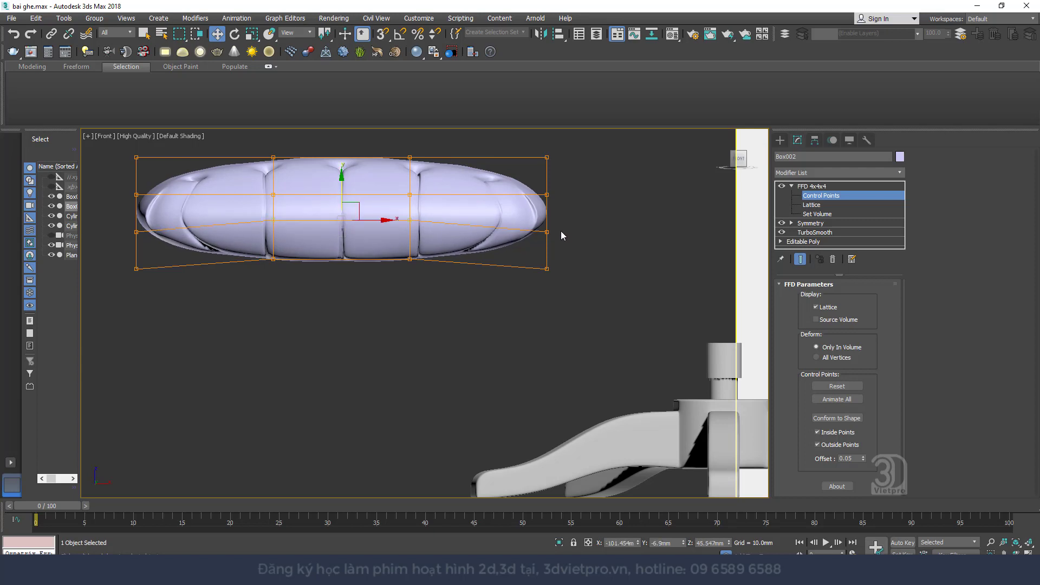
pyautogui.moveTo(558, 276); pyautogui.dragTo(533, 222)
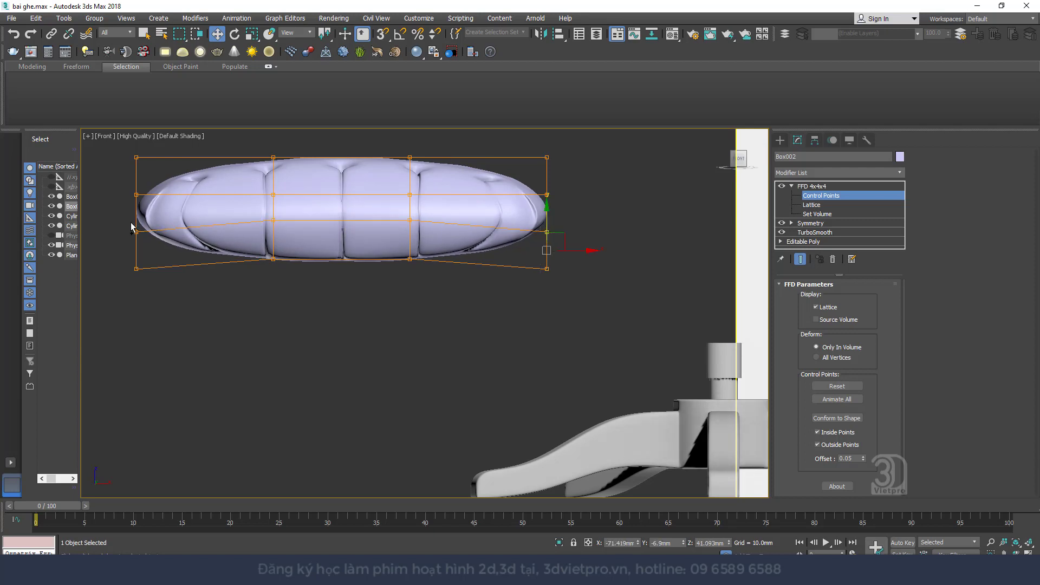
pyautogui.keyDown('ctrl'); pyautogui.moveTo(131, 226); pyautogui.dragTo(150, 234); pyautogui.keyUp('ctrl')
pyautogui.moveTo(340, 230); pyautogui.dragTo(340, 247)
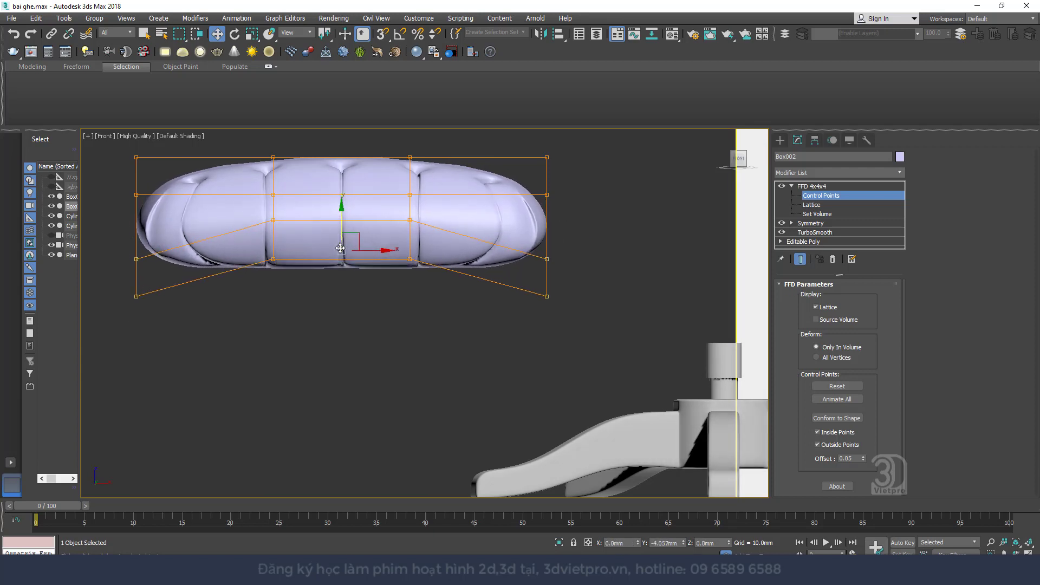
# - Pull the top-middle lattice points down to flatten the top and raise the right end
pyautogui.moveTo(436, 185); pyautogui.dragTo(435, 184)
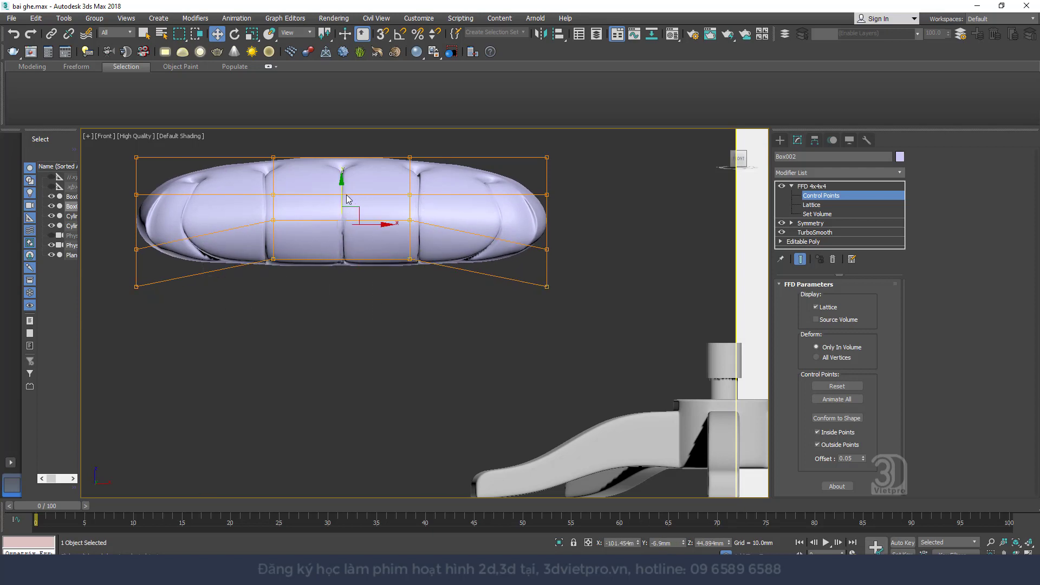
pyautogui.moveTo(265, 144); pyautogui.dragTo(265, 175, button='middle')
pyautogui.moveTo(437, 191); pyautogui.dragTo(433, 189)
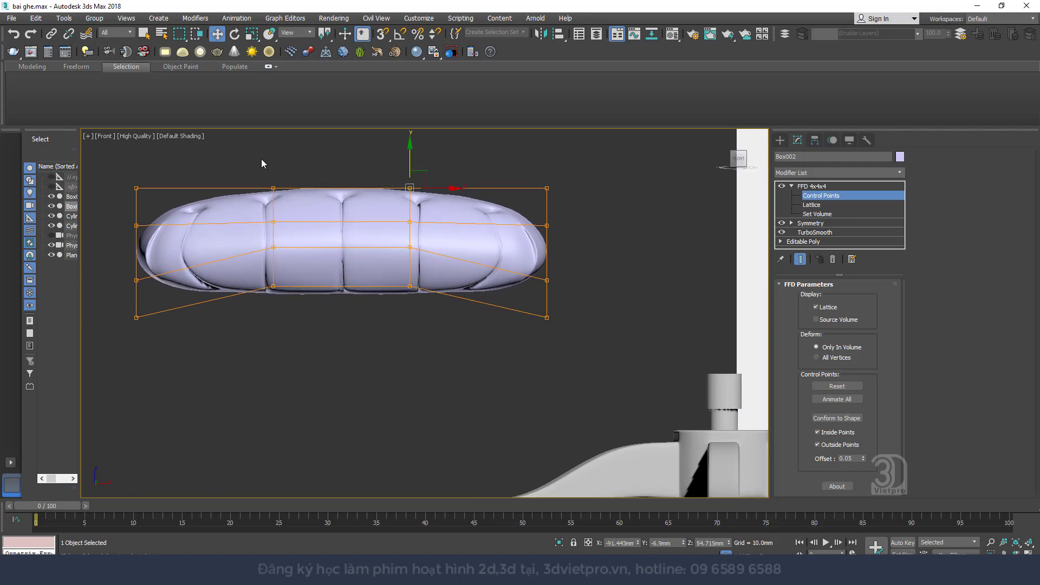
pyautogui.moveTo(342, 163); pyautogui.dragTo(342, 176)
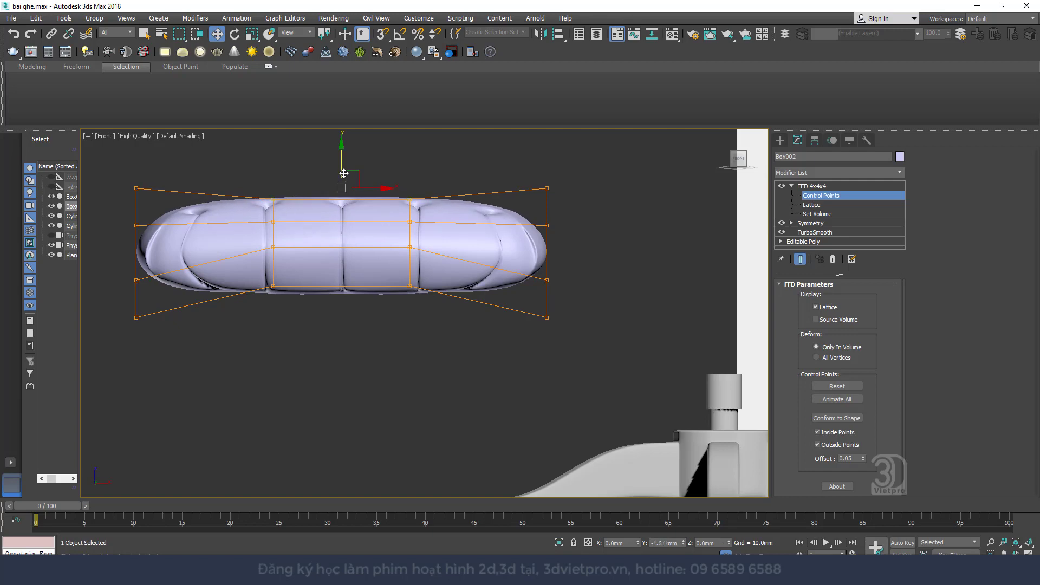
pyautogui.click(546, 189)
pyautogui.moveTo(546, 162); pyautogui.dragTo(545, 110)
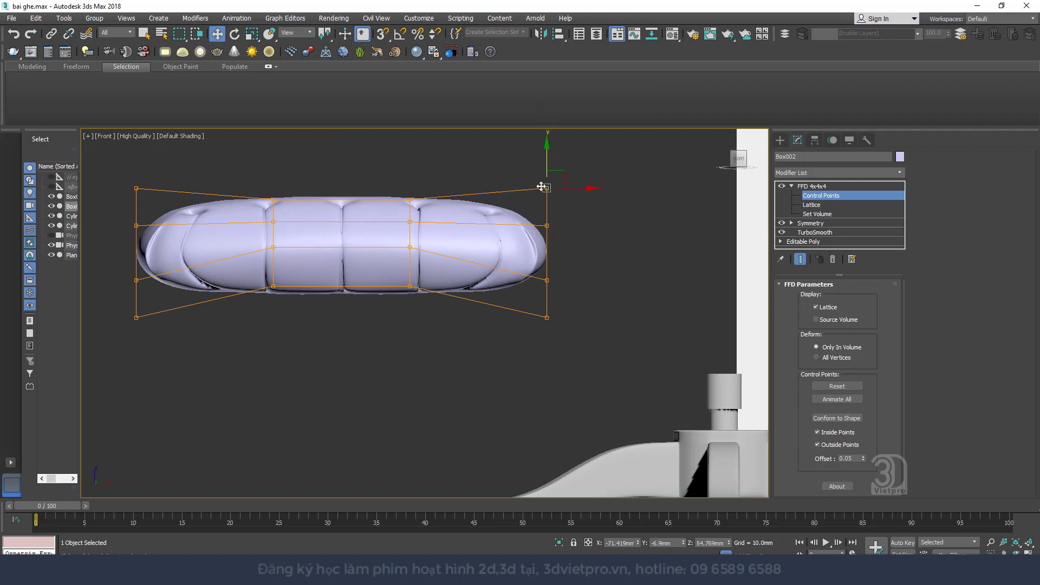
# - From the top view, shift the back row of control points slightly outward
pyautogui.moveTo(541, 217)
pyautogui.keyDown('alt'); pyautogui.mouseDown(button='middle')
pyautogui.moveTo(626, 187)
pyautogui.moveTo(555, 317)
pyautogui.mouseUp(button='middle'); pyautogui.keyUp('alt')
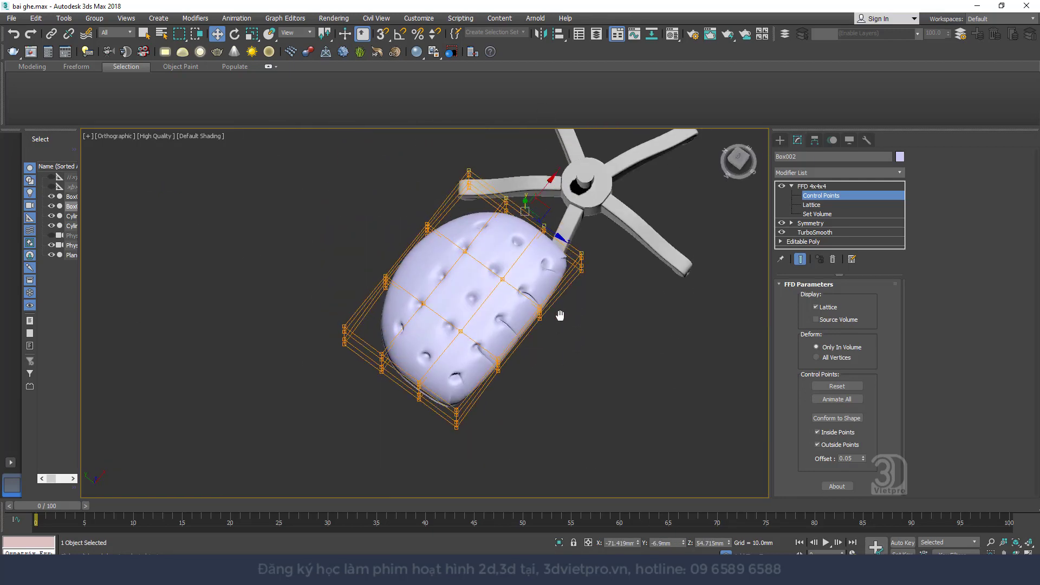
pyautogui.press('t')
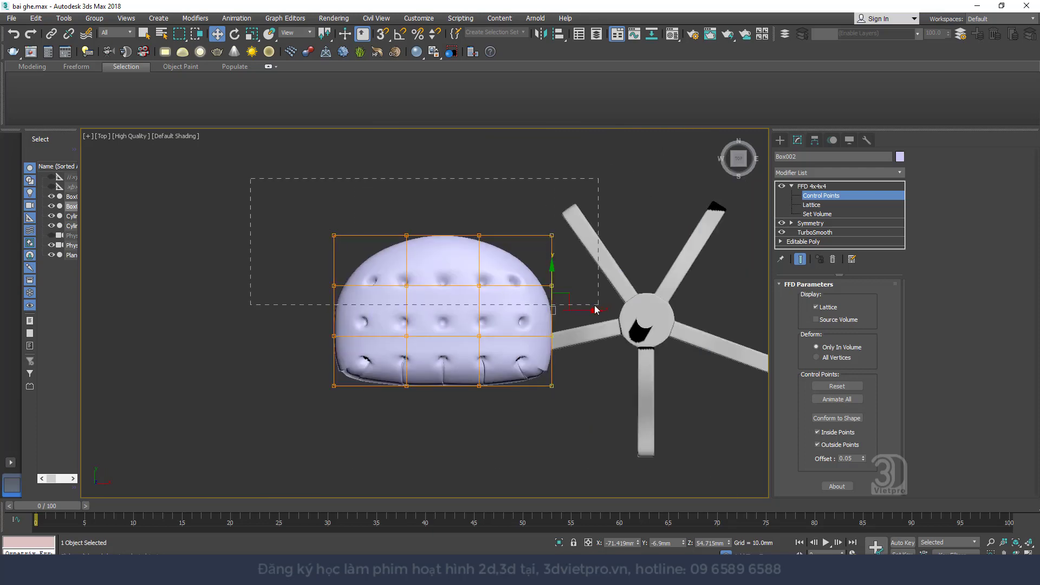
pyautogui.moveTo(595, 309); pyautogui.dragTo(593, 307)
pyautogui.moveTo(442, 238); pyautogui.dragTo(442, 233)
pyautogui.moveTo(274, 191); pyautogui.dragTo(551, 240)
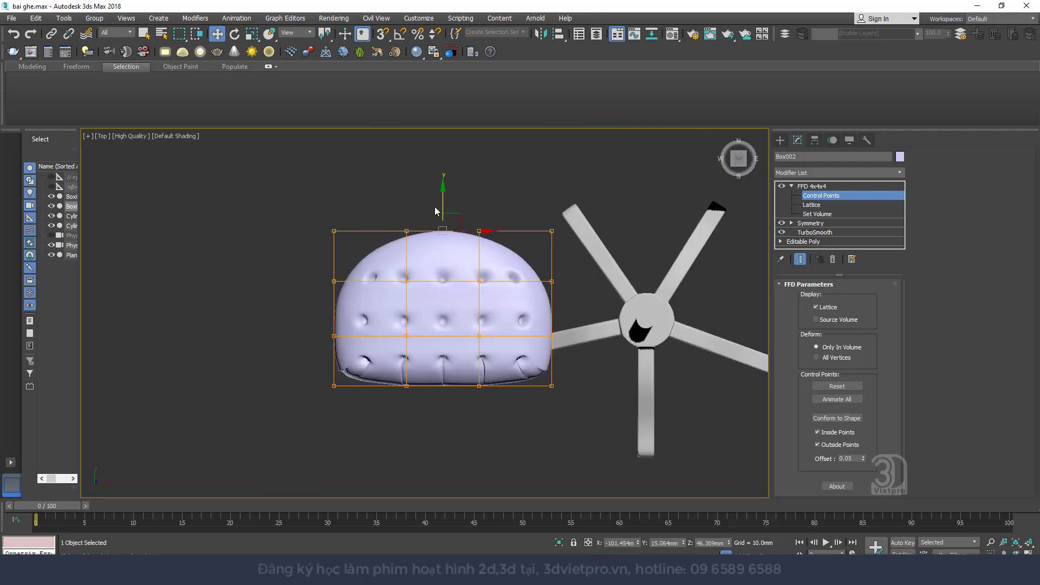
# - Return to the whole FFD level and orbit around to inspect the reshaped oval cushion
pyautogui.click(820, 186)
pyautogui.scroll(-3, 491, 359)
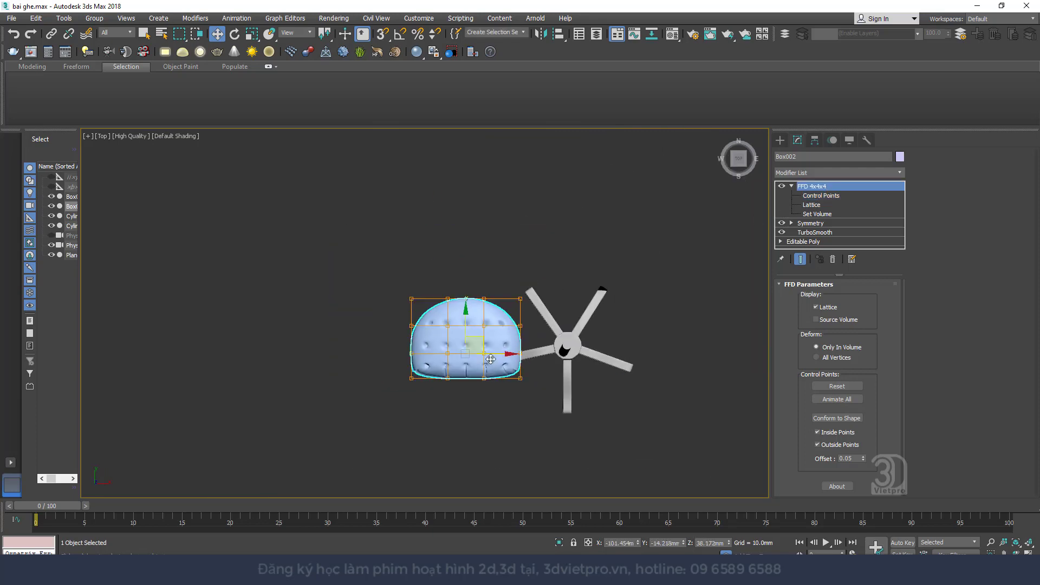
pyautogui.keyDown('alt'); pyautogui.moveTo(490, 359); pyautogui.dragTo(563, 273, button='middle'); pyautogui.keyUp('alt')
pyautogui.rightClick(564, 273)
pyautogui.press('Escape')
pyautogui.scroll(4, 530, 334)
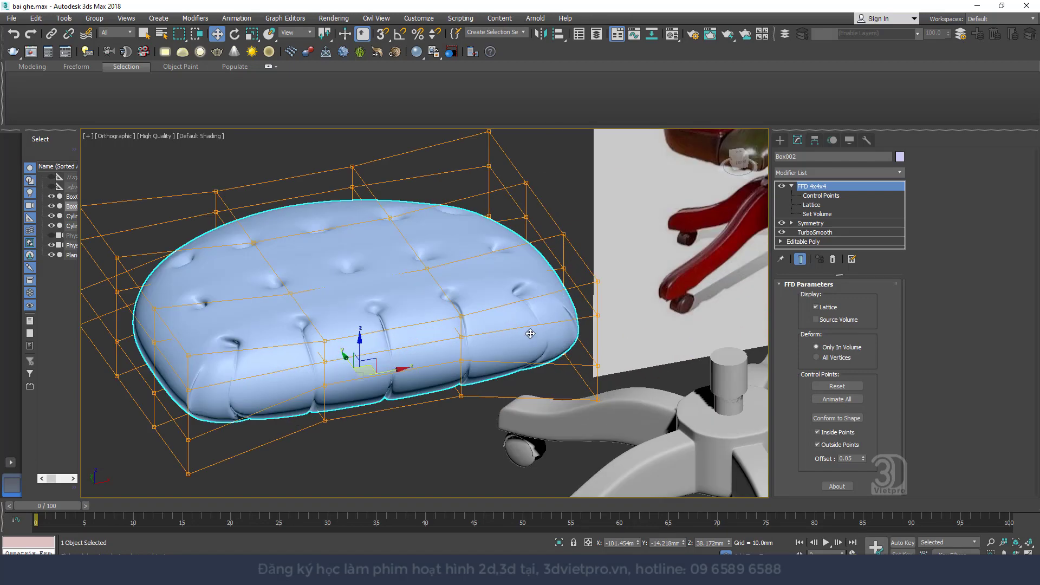
pyautogui.keyDown('alt'); pyautogui.moveTo(529, 334); pyautogui.dragTo(587, 320, button='middle'); pyautogui.keyUp('alt')
pyautogui.click(579, 327)
# - Reselect cushion Box002 and zoom the front view onto the reference photo's balusters
pyautogui.scroll(-3, 495, 339)
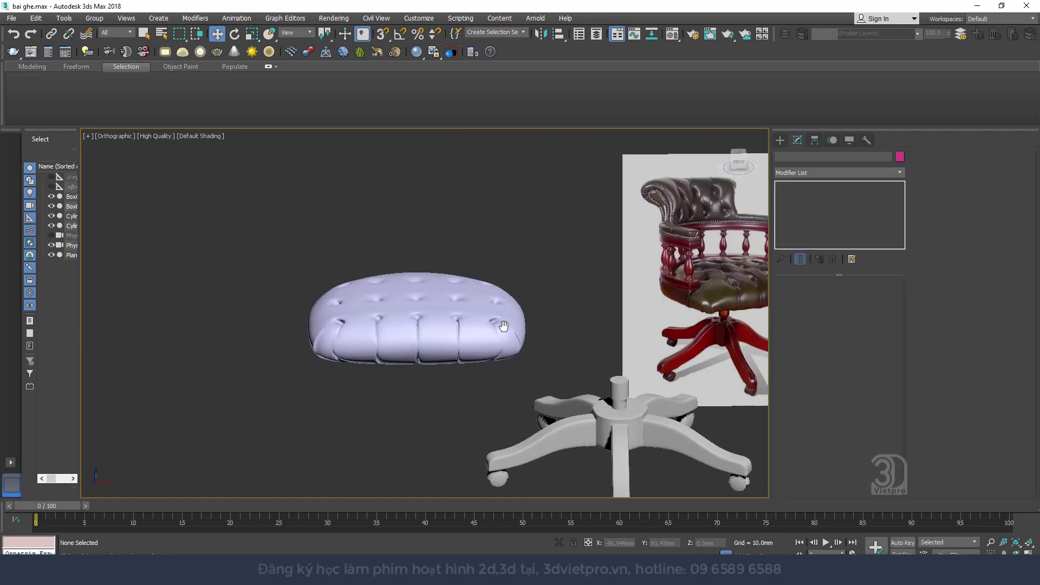
pyautogui.moveTo(503, 325); pyautogui.dragTo(490, 314, button='middle')
pyautogui.scroll(2, 295, 341)
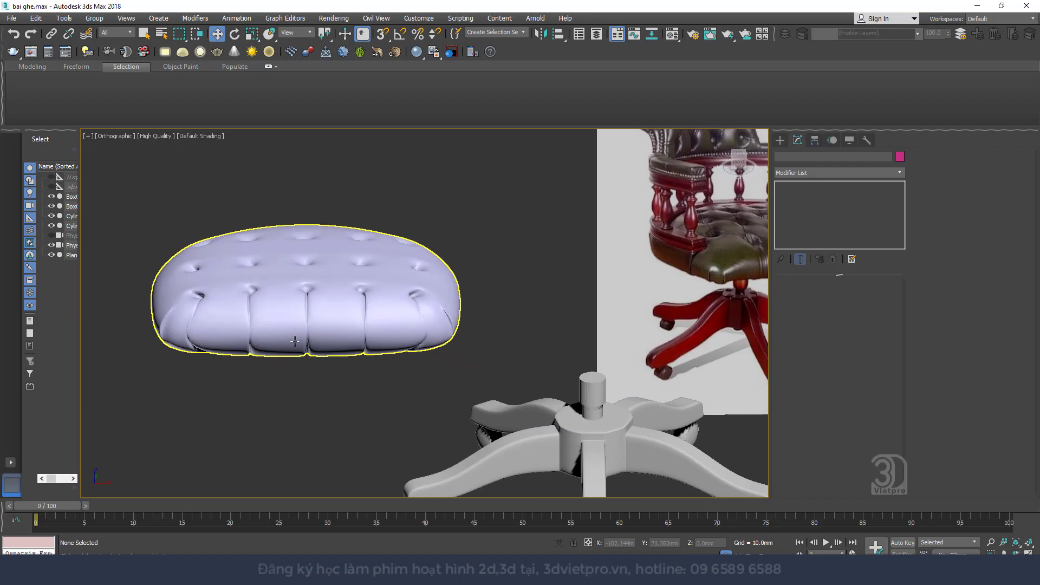
pyautogui.scroll(-2, 295, 341)
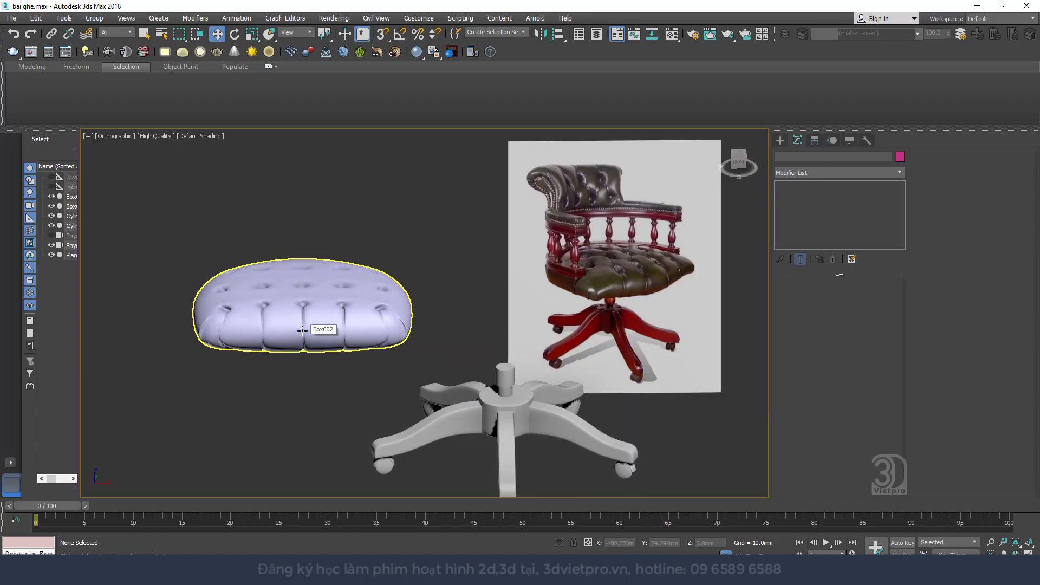
pyautogui.click(302, 330)
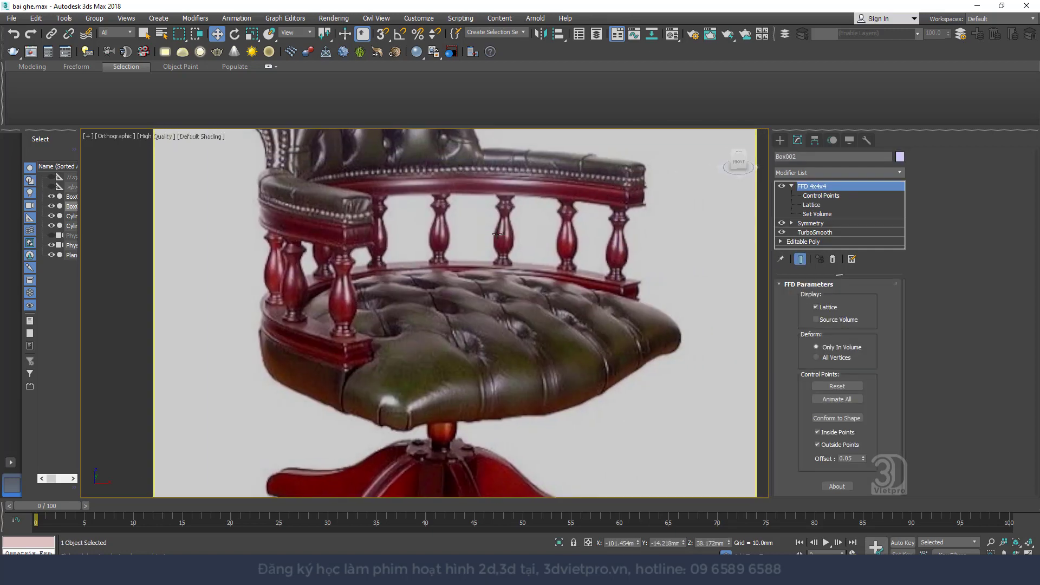
pyautogui.press('z')
pyautogui.scroll(-5, 545, 284)
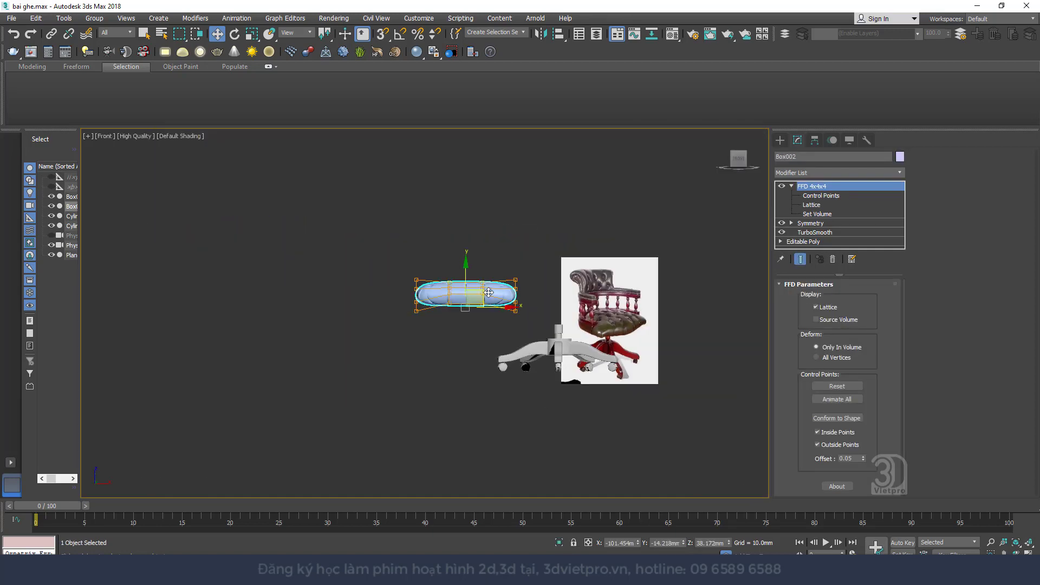
pyautogui.scroll(3, 545, 284)
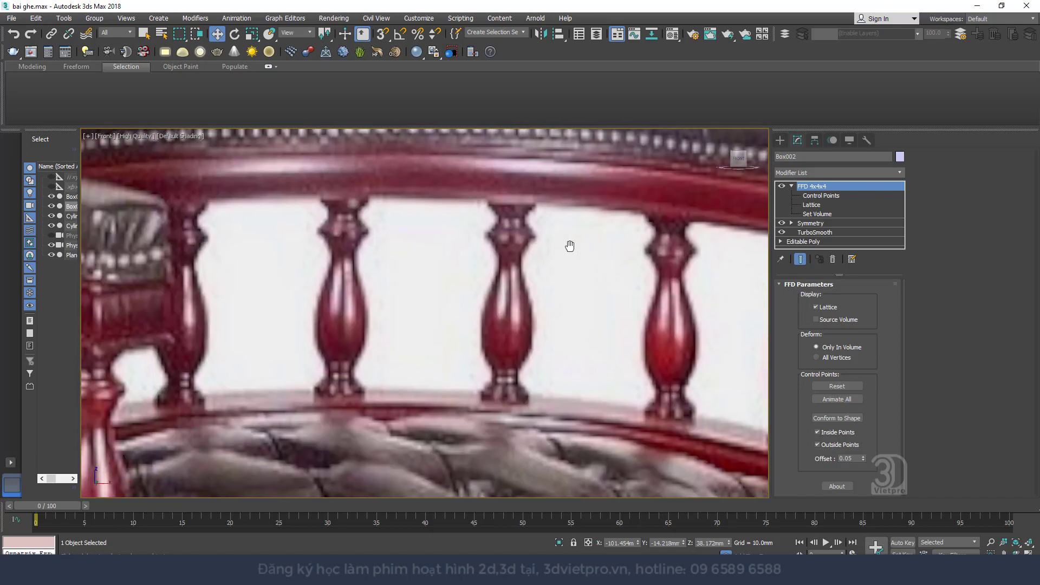
# - Draw a Line spline from under the rail down the baluster's side and make it editable
pyautogui.click(780, 140)
pyautogui.click(794, 156)
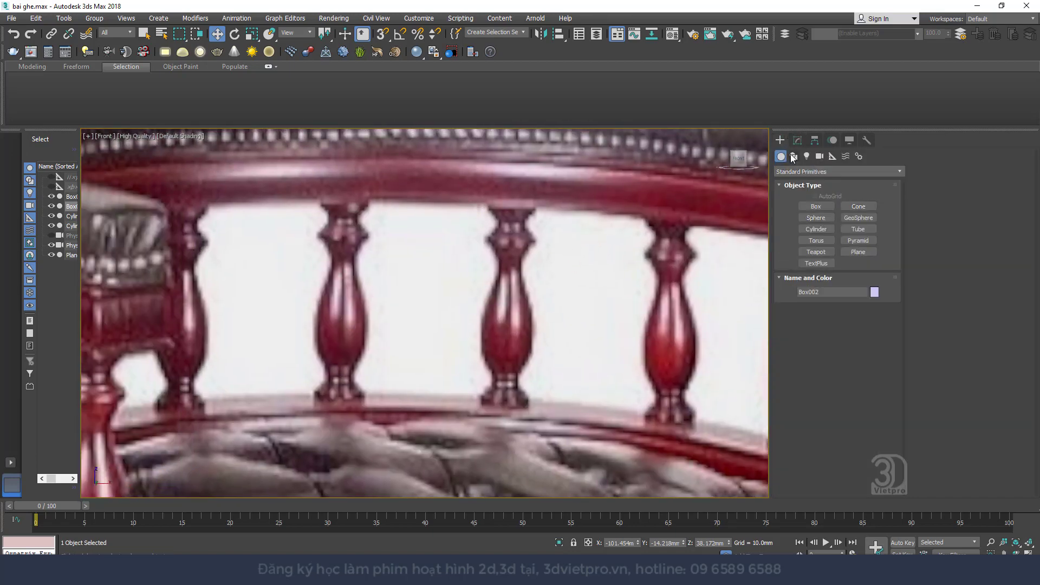
pyautogui.click(816, 215)
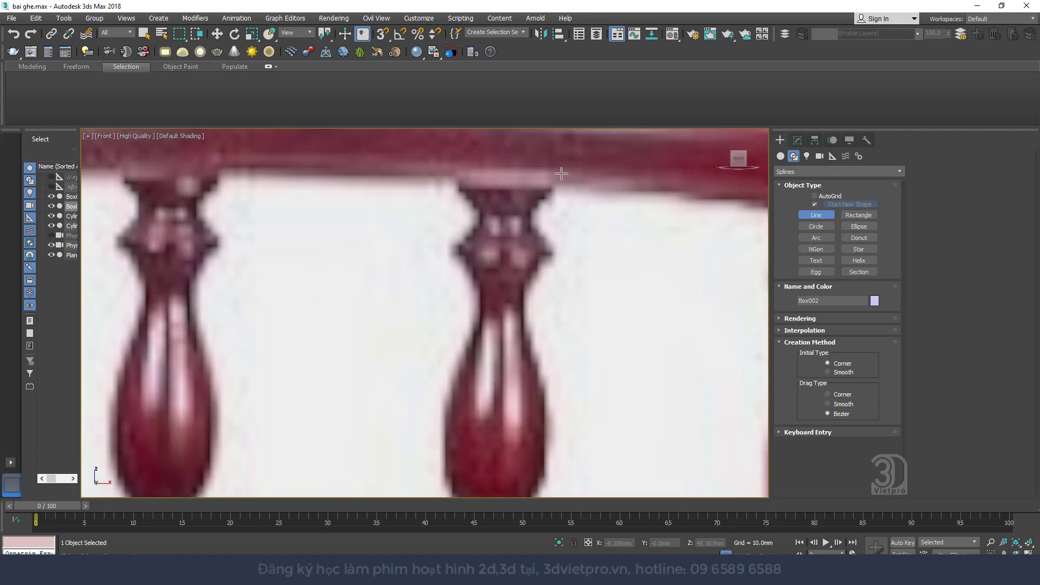
pyautogui.click(555, 182)
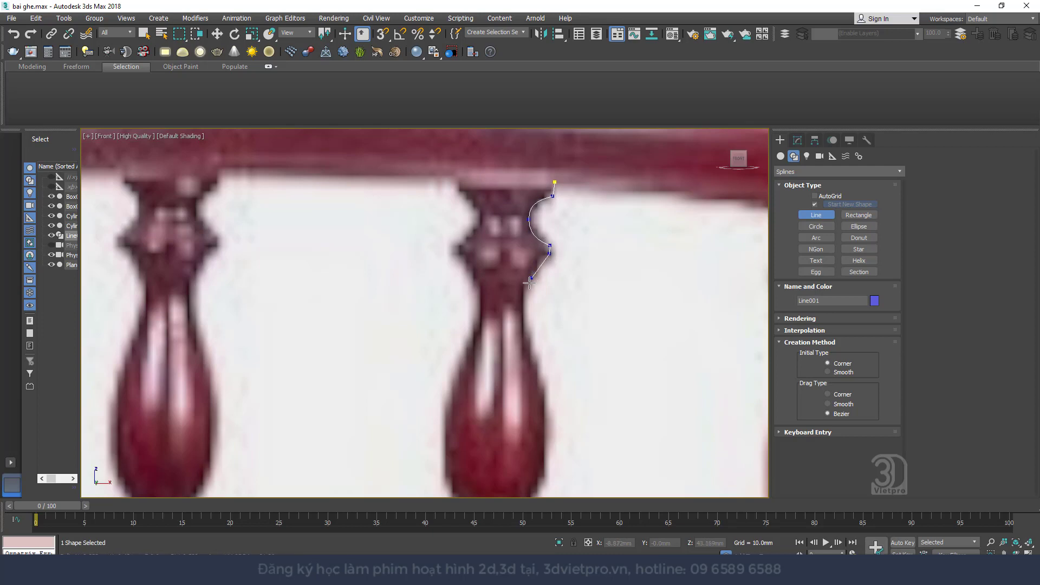
pyautogui.scroll(-3, 562, 367)
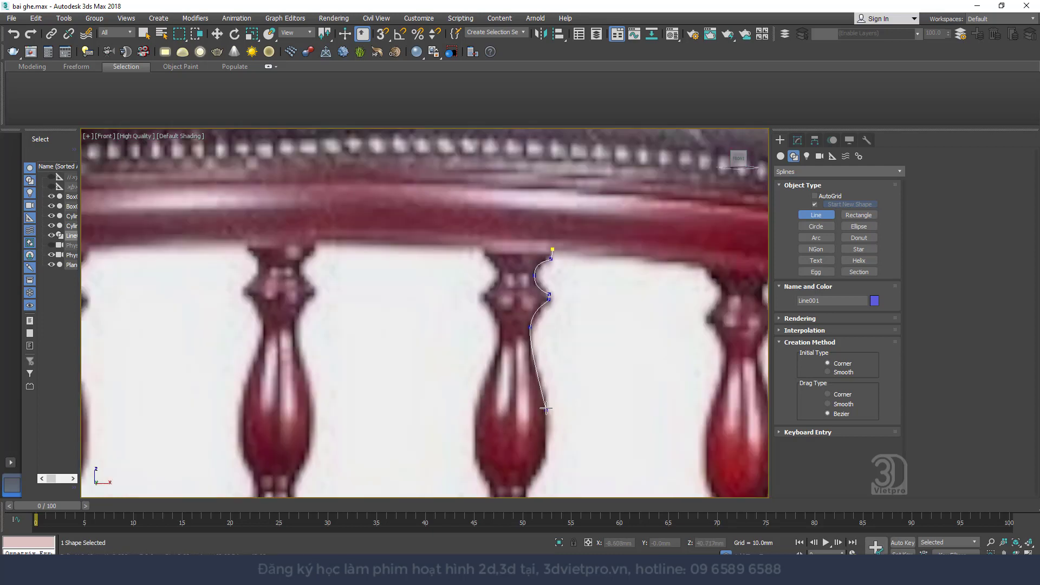
pyautogui.scroll(-3, 507, 294)
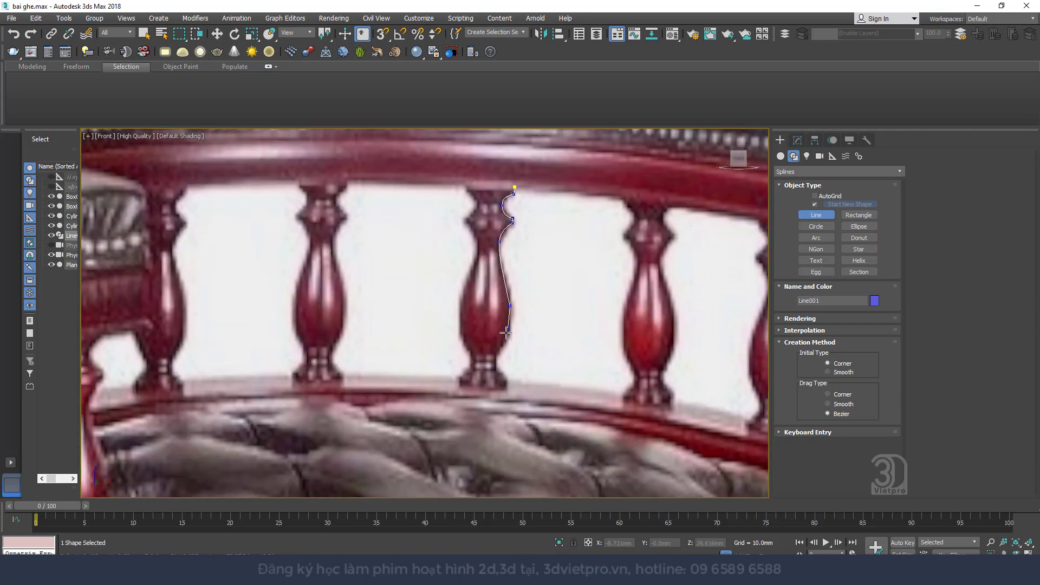
pyautogui.moveTo(491, 358); pyautogui.dragTo(479, 371)
pyautogui.rightClick(549, 279)
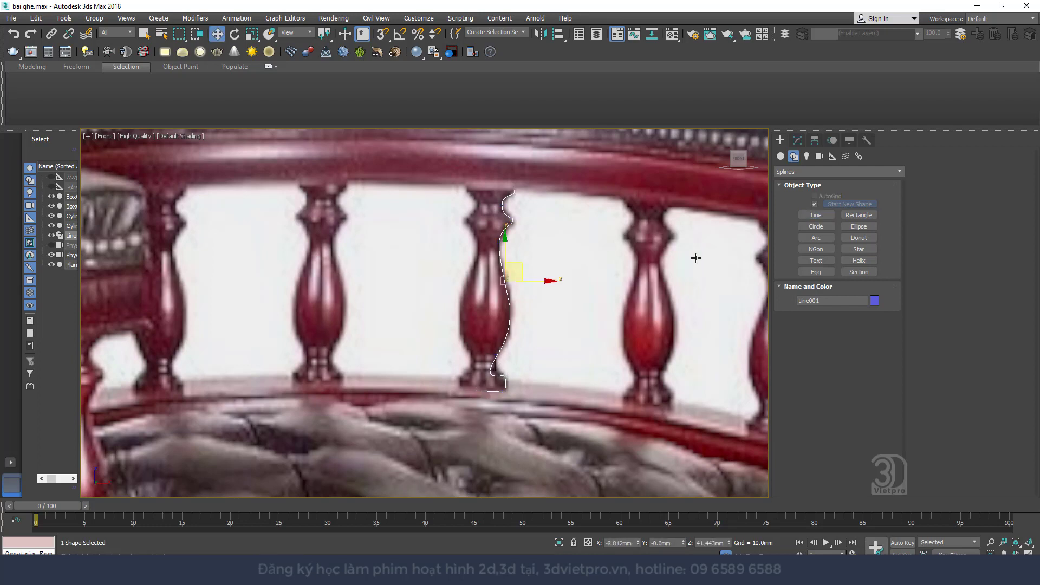
pyautogui.rightClick(547, 272)
pyautogui.click(698, 384)
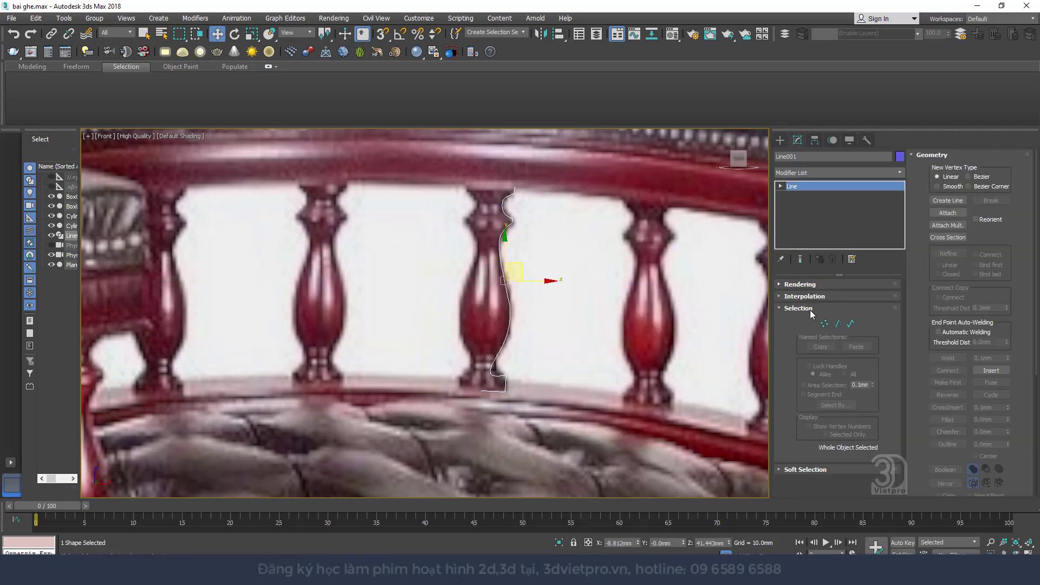
# - In Vertex mode, reshape the curve around the baluster foot to follow the photo
pyautogui.click(823, 324)
pyautogui.click(497, 355)
pyautogui.scroll(3, 496, 358)
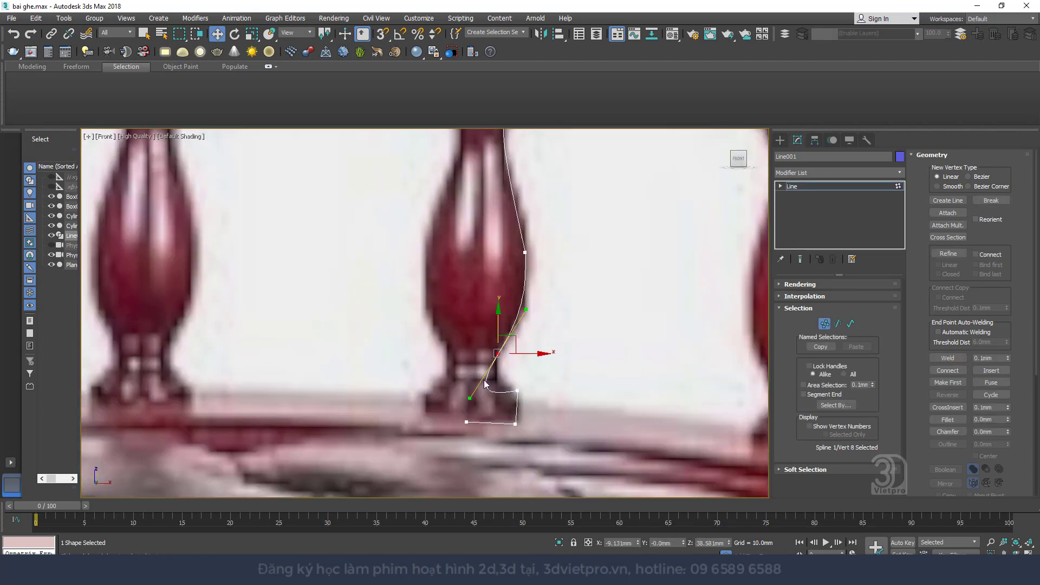
pyautogui.moveTo(470, 397); pyautogui.dragTo(469, 375)
pyautogui.moveTo(574, 418); pyautogui.dragTo(501, 378, button='middle')
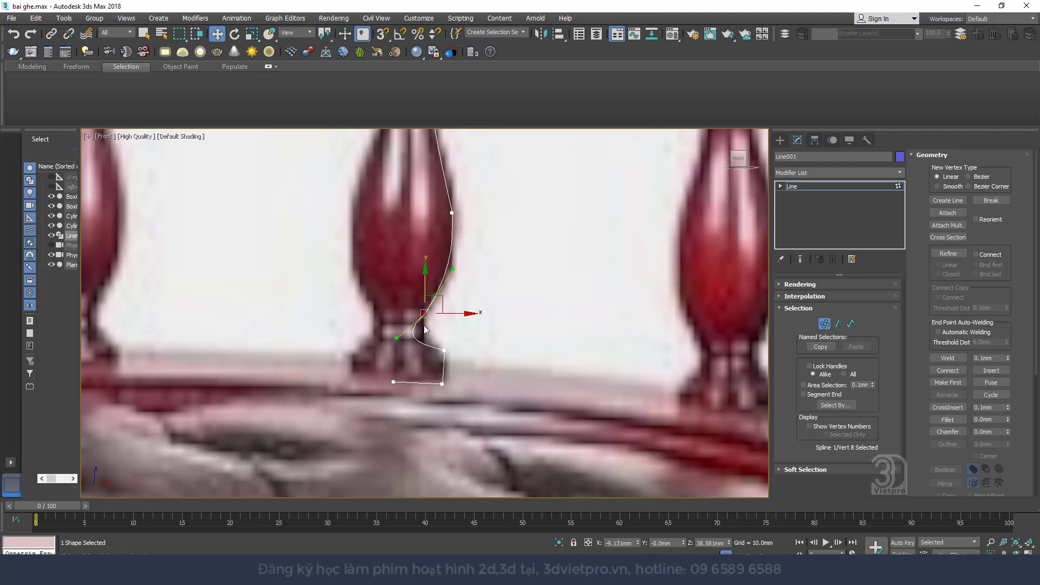
pyautogui.scroll(3, 425, 329)
pyautogui.moveTo(496, 194); pyautogui.dragTo(487, 206)
pyautogui.moveTo(383, 329); pyautogui.dragTo(417, 339)
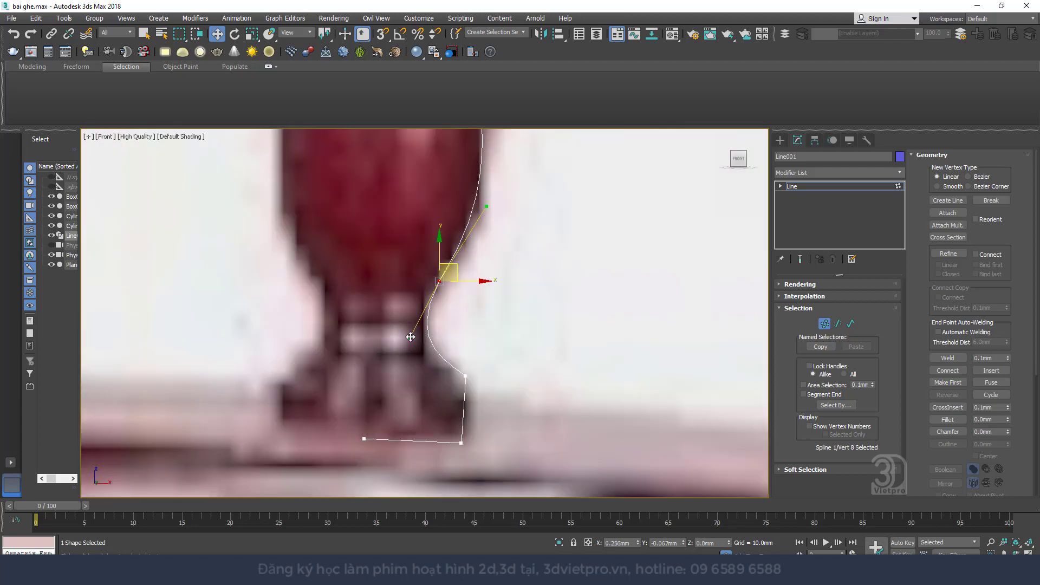
# - Shift the bottom vertex right to shorten the baluster base
pyautogui.click(364, 438)
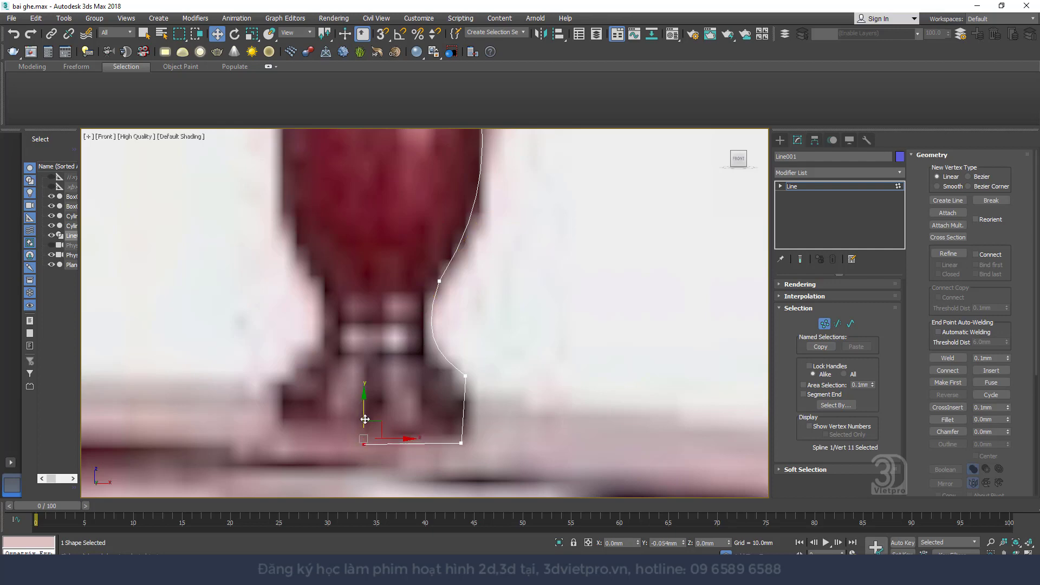
pyautogui.moveTo(367, 418); pyautogui.dragTo(433, 419)
pyautogui.scroll(-3, 423, 296)
pyautogui.scroll(5, 407, 319)
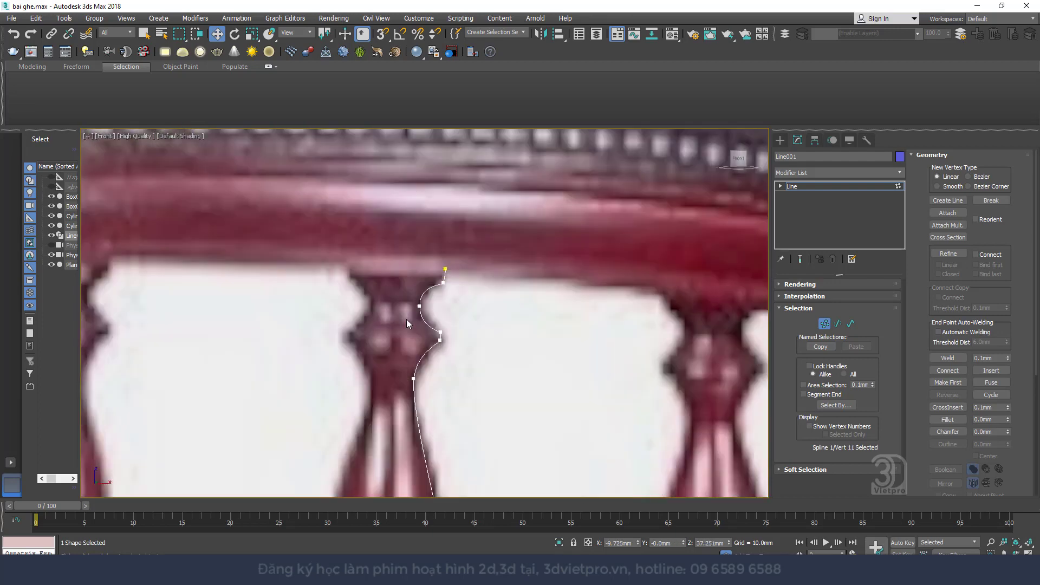
pyautogui.click(445, 269)
pyautogui.scroll(2, 411, 265)
pyautogui.scroll(2, 411, 265)
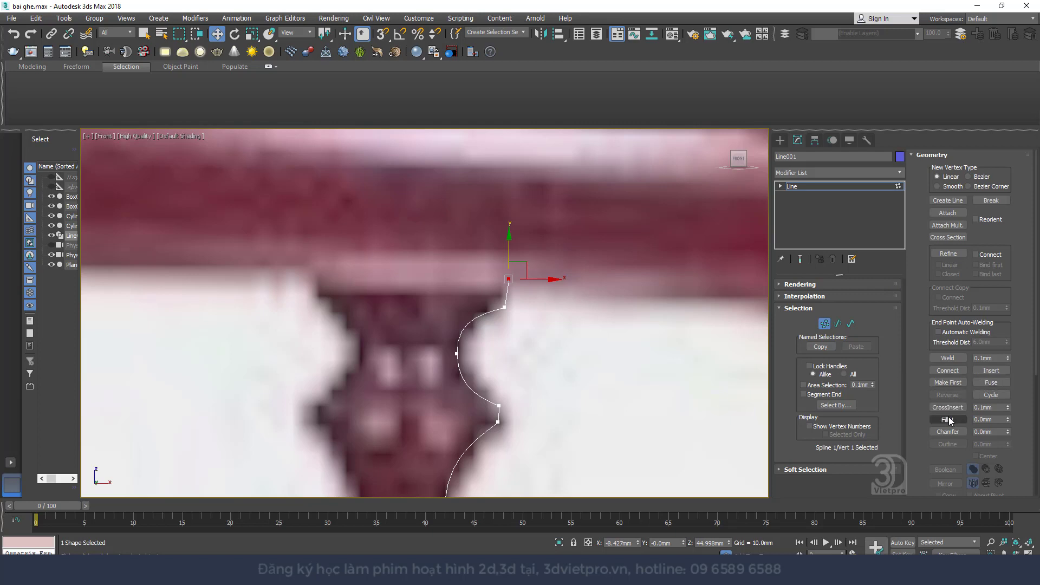
# - Insert a new vertex at the profile's top and pull it left into a flat top edge
pyautogui.click(987, 383)
pyautogui.click(991, 370)
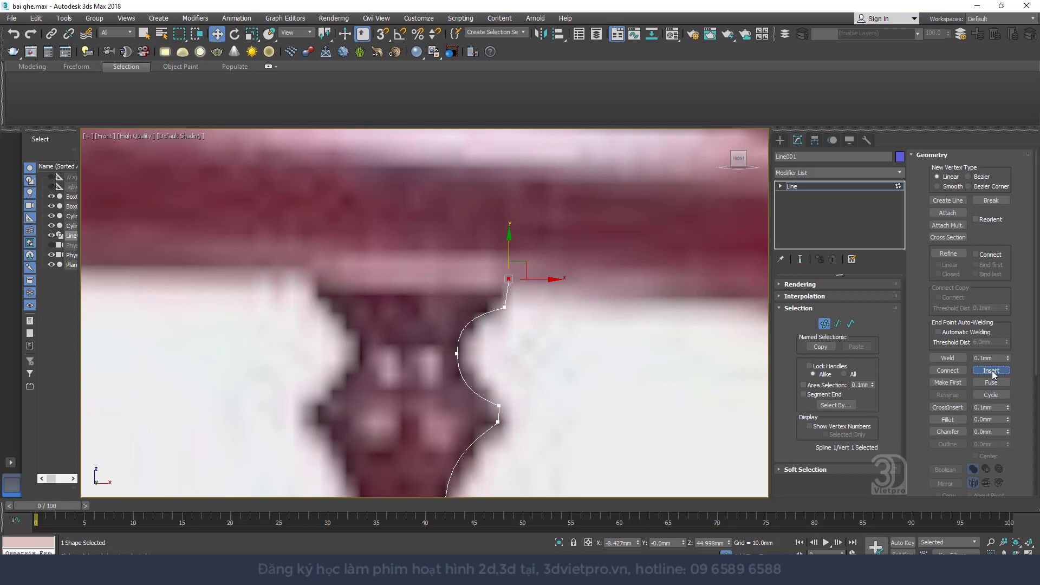
pyautogui.click(500, 289)
pyautogui.rightClick(510, 281)
pyautogui.moveTo(523, 280)
pyautogui.mouseDown()
pyautogui.moveTo(460, 280)
pyautogui.moveTo(446, 264)
pyautogui.mouseUp()
# - Nudge the top edge's end vertex further left toward the centre and exit Vertex mode
pyautogui.click(502, 288)
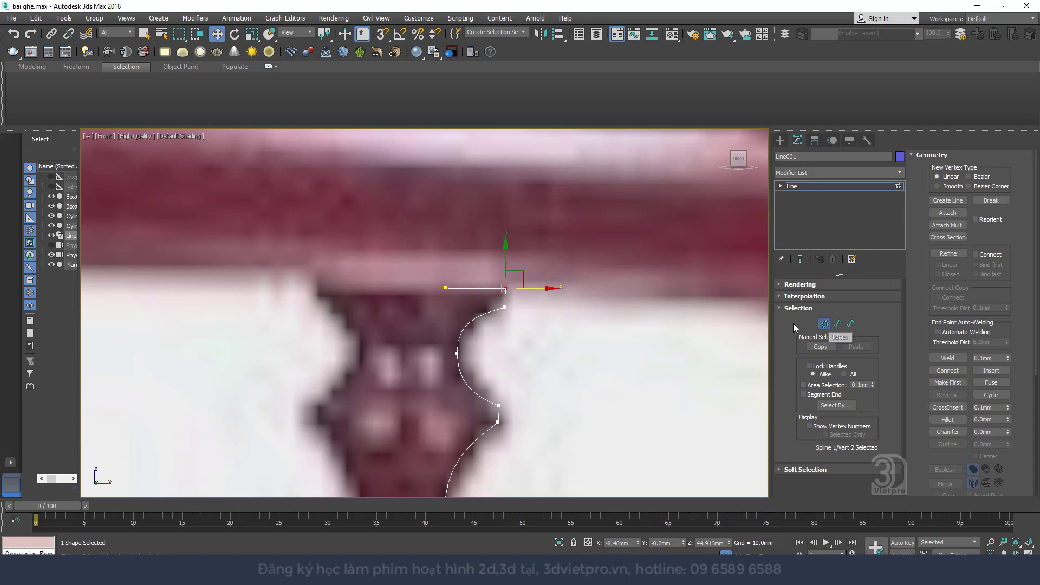
pyautogui.click(445, 288)
pyautogui.scroll(-2, 502, 244)
pyautogui.scroll(-2, 541, 238)
pyautogui.scroll(-2, 551, 241)
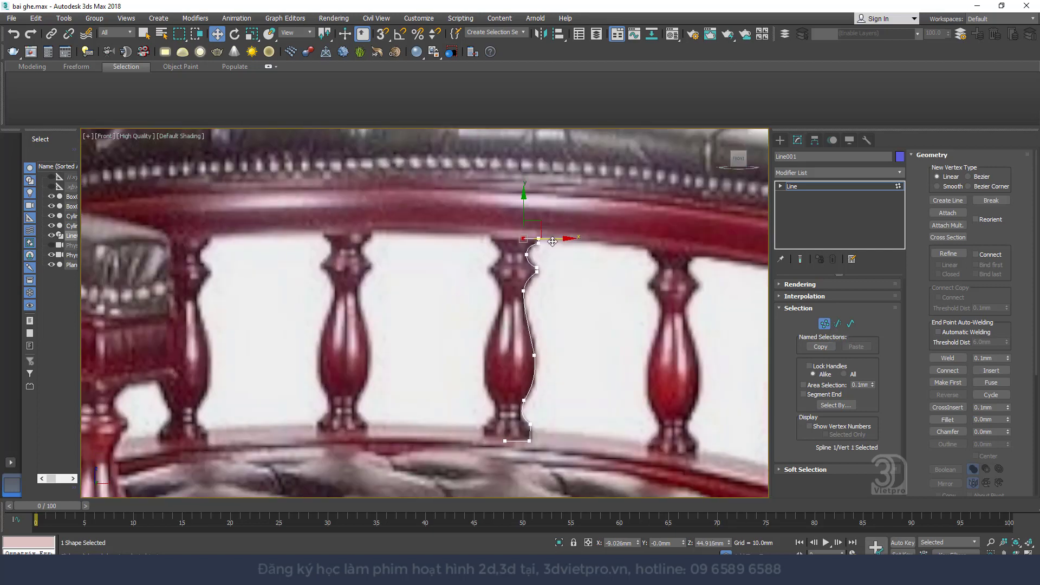
pyautogui.moveTo(550, 241); pyautogui.dragTo(545, 241)
pyautogui.click(559, 251)
pyautogui.click(823, 324)
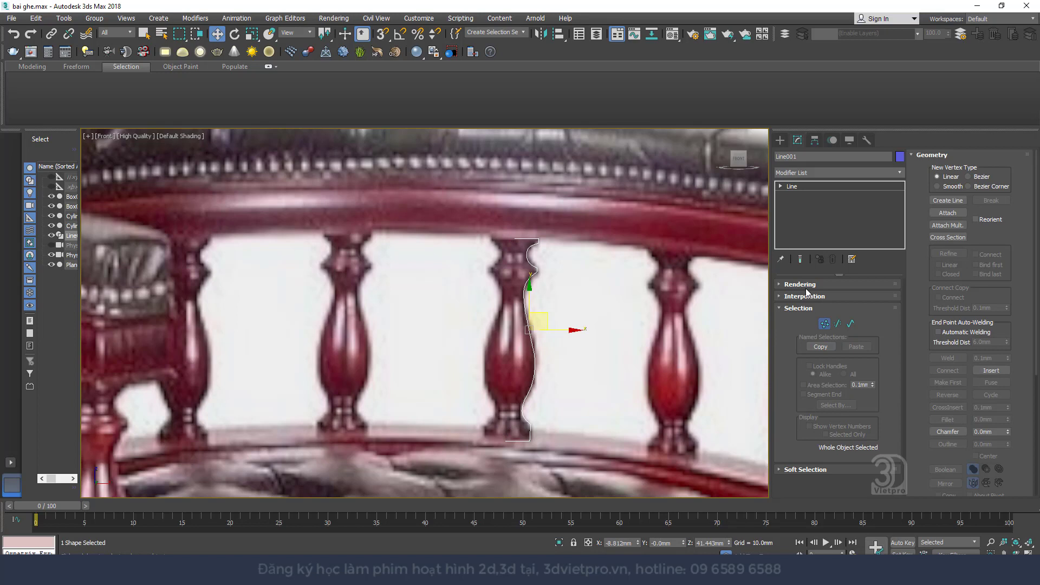
pyautogui.click(831, 171)
# - Apply a Lathe modifier and move its Axis left to widen the baluster
pyautogui.press('l')
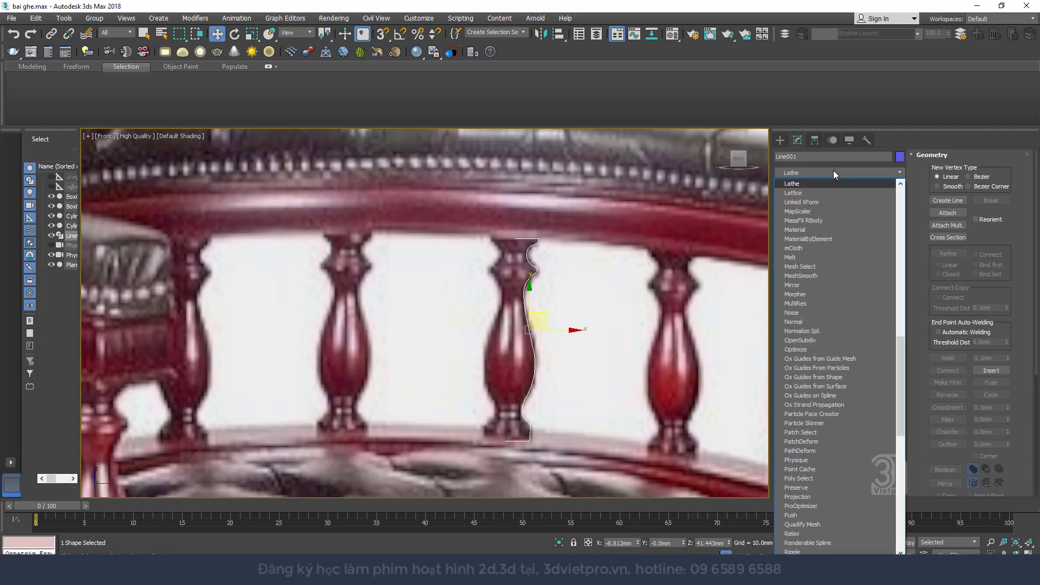
pyautogui.click(801, 188)
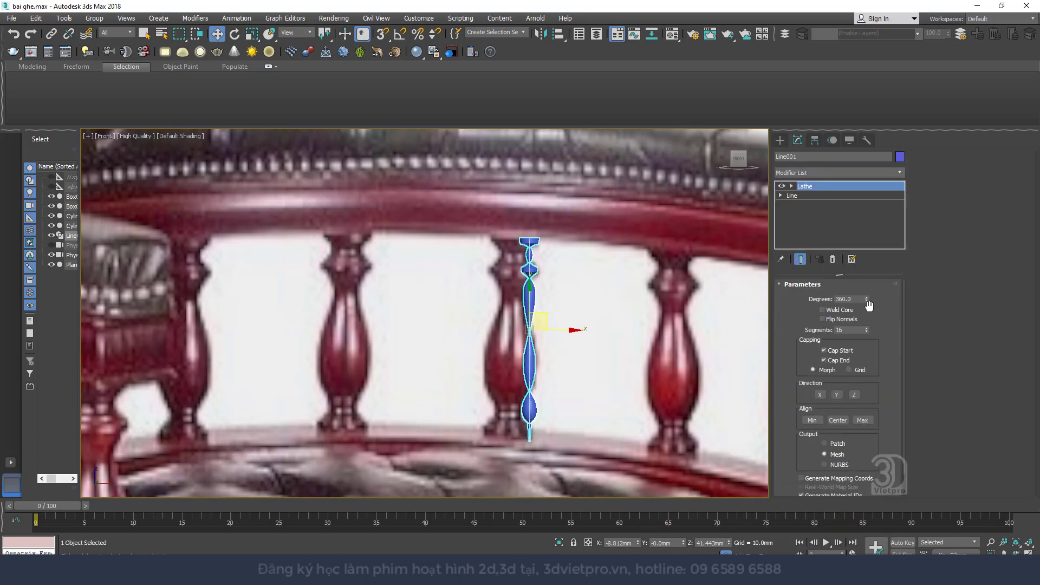
pyautogui.click(791, 186)
pyautogui.click(808, 195)
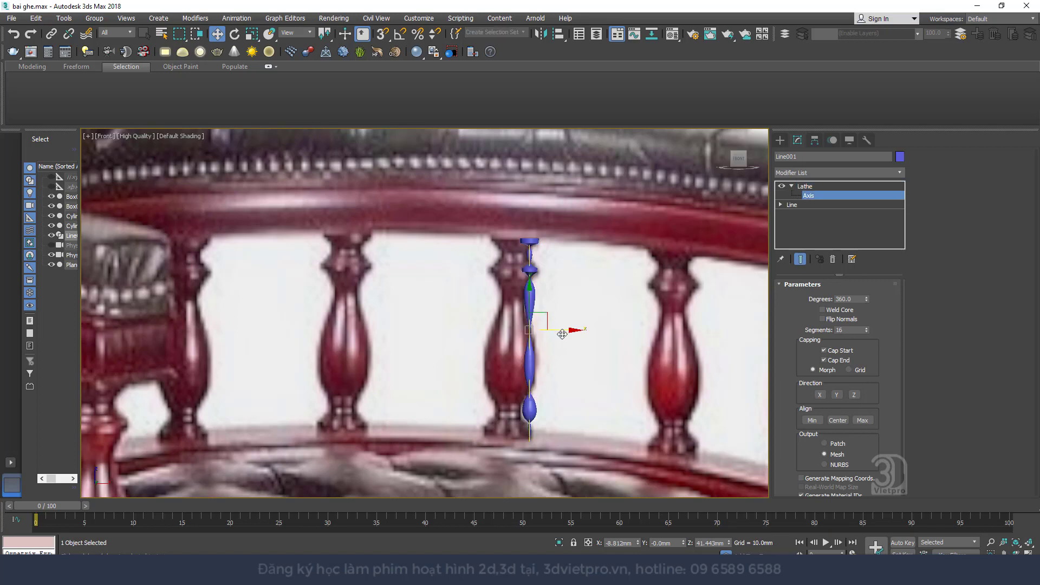
pyautogui.moveTo(561, 331); pyautogui.dragTo(543, 332)
pyautogui.moveTo(543, 332); pyautogui.dragTo(543, 333)
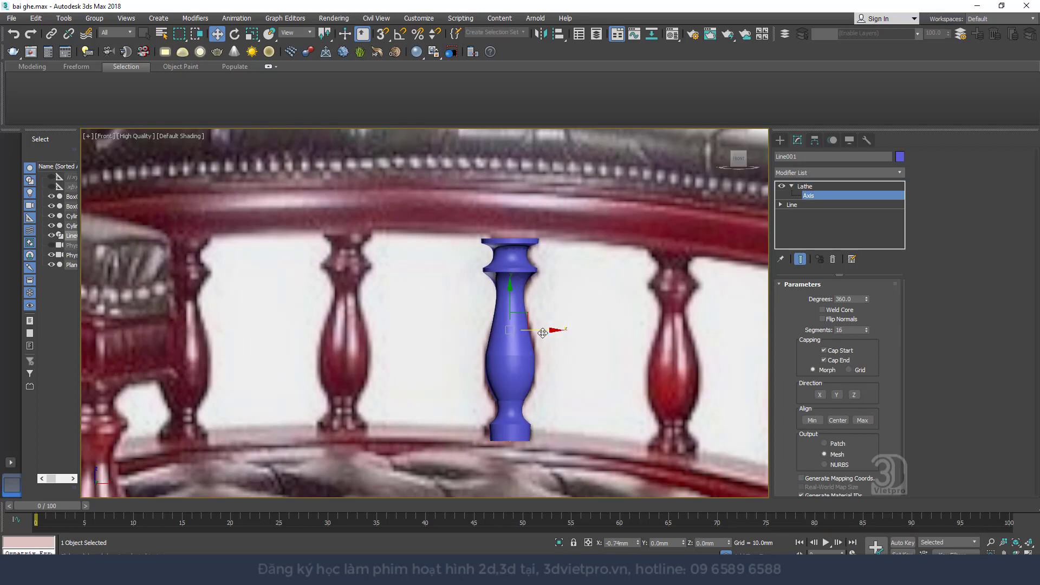
# - Set a curve vertex on the profile to Smooth and review the lathed result
pyautogui.click(792, 204)
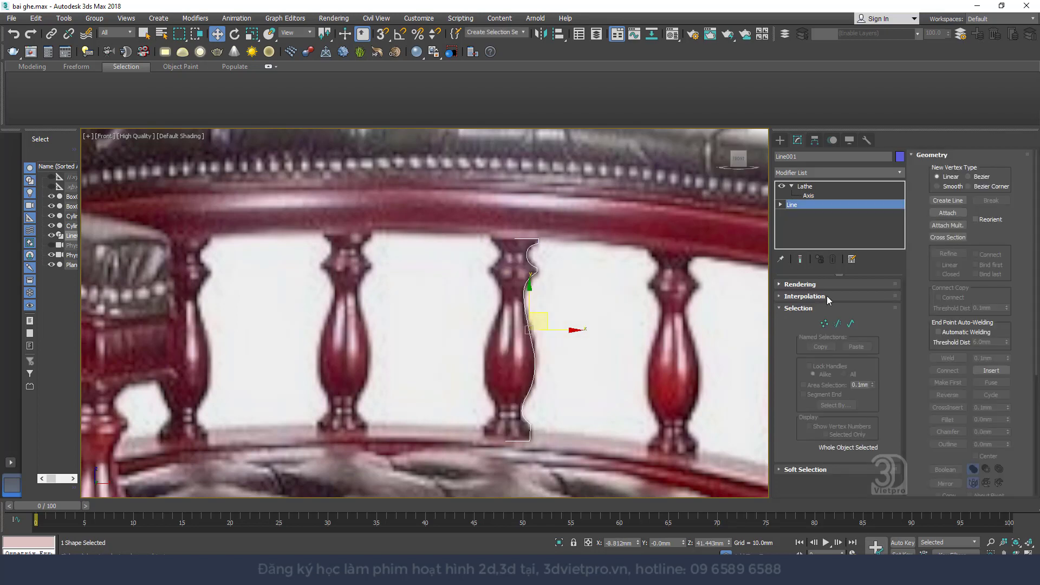
pyautogui.click(824, 323)
pyautogui.click(534, 355)
pyautogui.scroll(4, 539, 347)
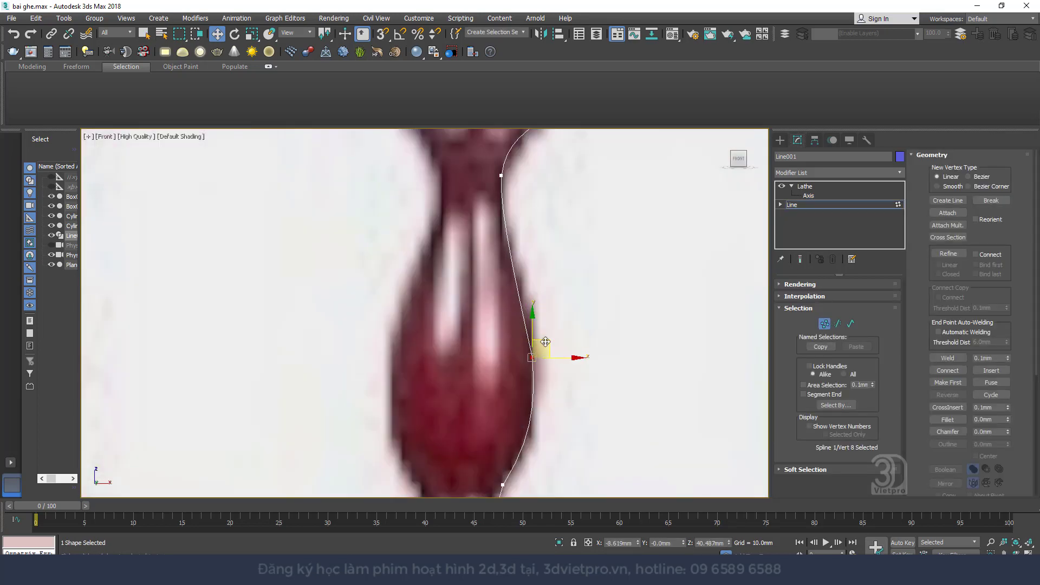
pyautogui.rightClick(560, 340)
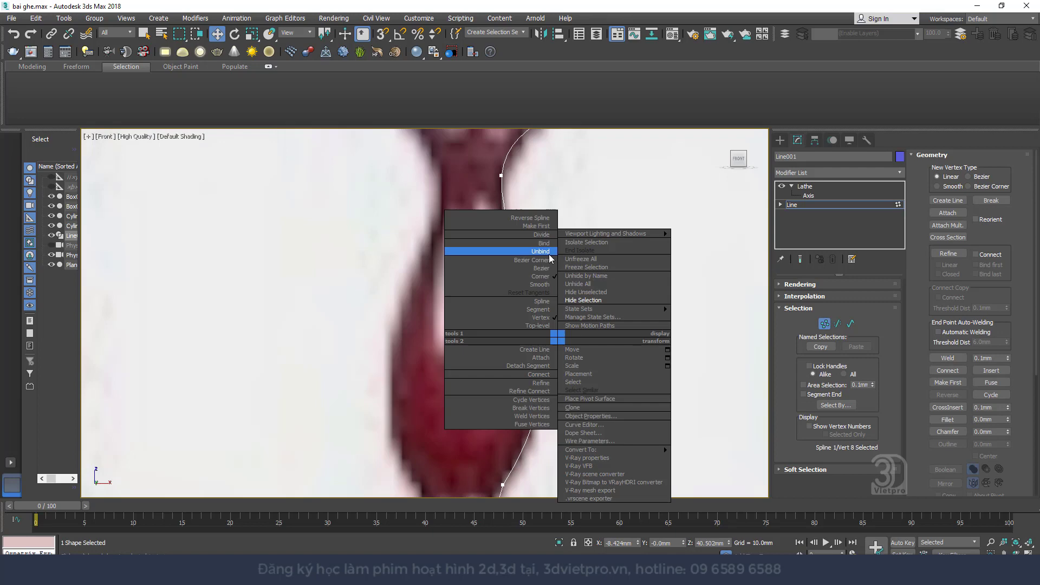
pyautogui.click(550, 290)
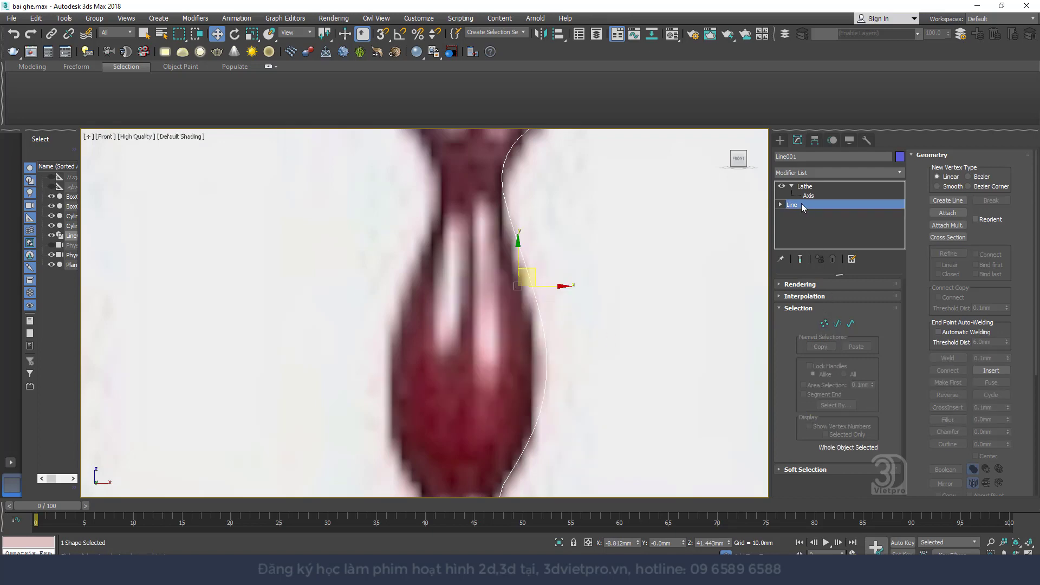
pyautogui.click(805, 185)
pyautogui.scroll(-4, 522, 310)
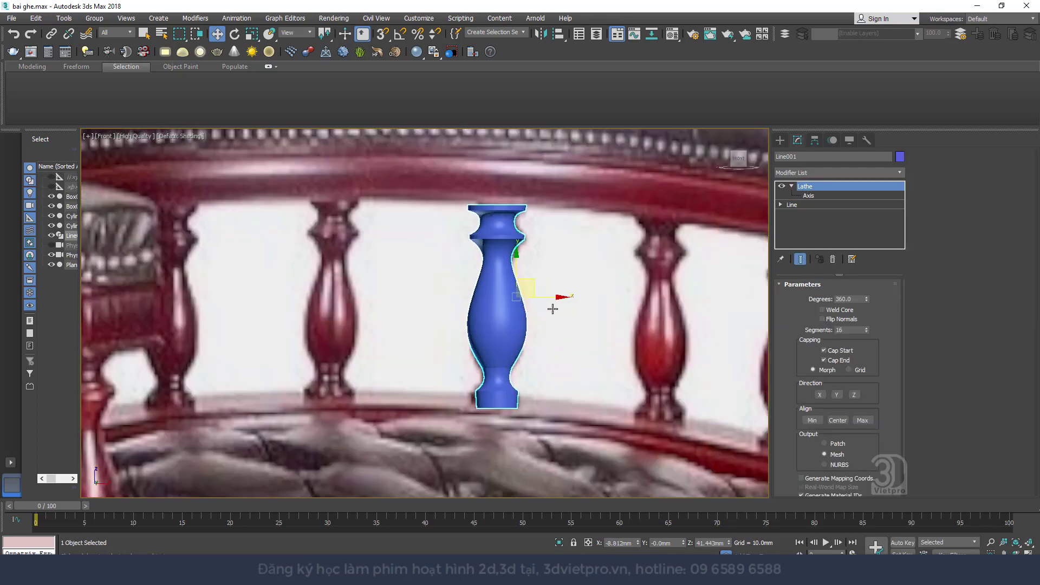
pyautogui.scroll(-4, 401, 287)
pyautogui.scroll(3, 444, 349)
pyautogui.scroll(1, 444, 350)
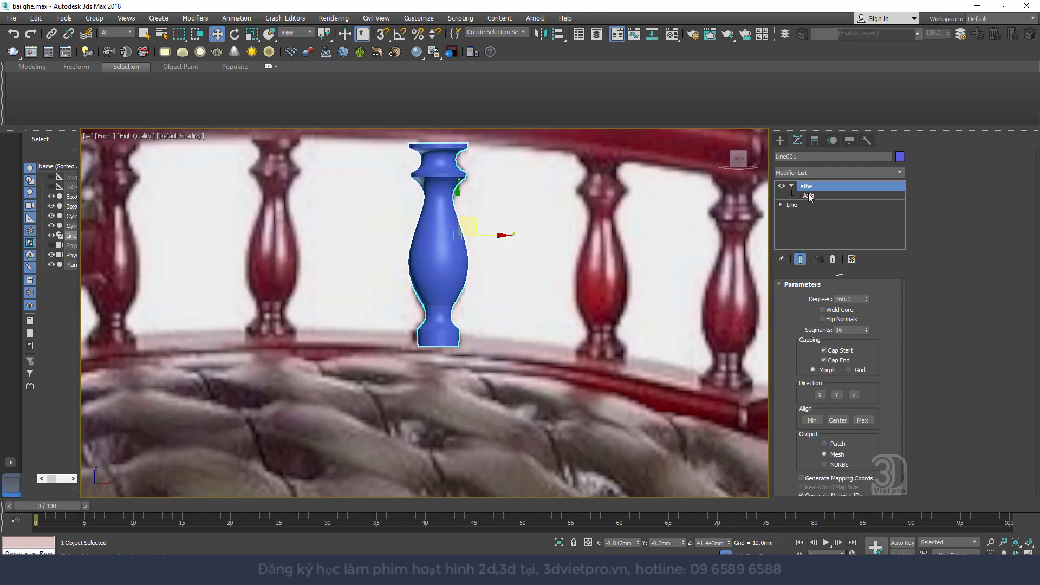
# - Check the profile's two bottom vertices, then move the lathed baluster left off the chair
pyautogui.click(790, 205)
pyautogui.click(800, 259)
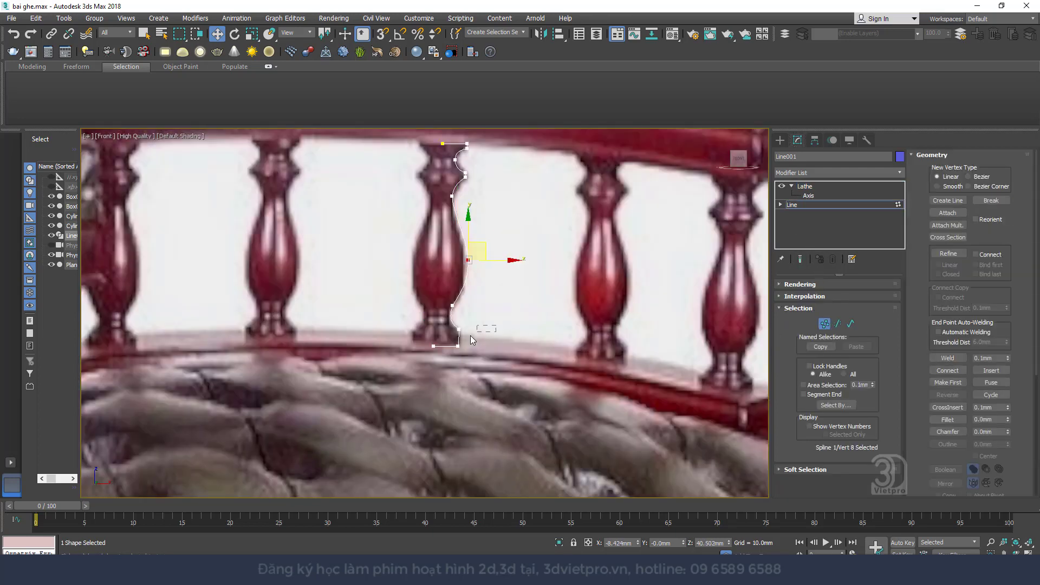
pyautogui.moveTo(472, 320); pyautogui.dragTo(447, 353)
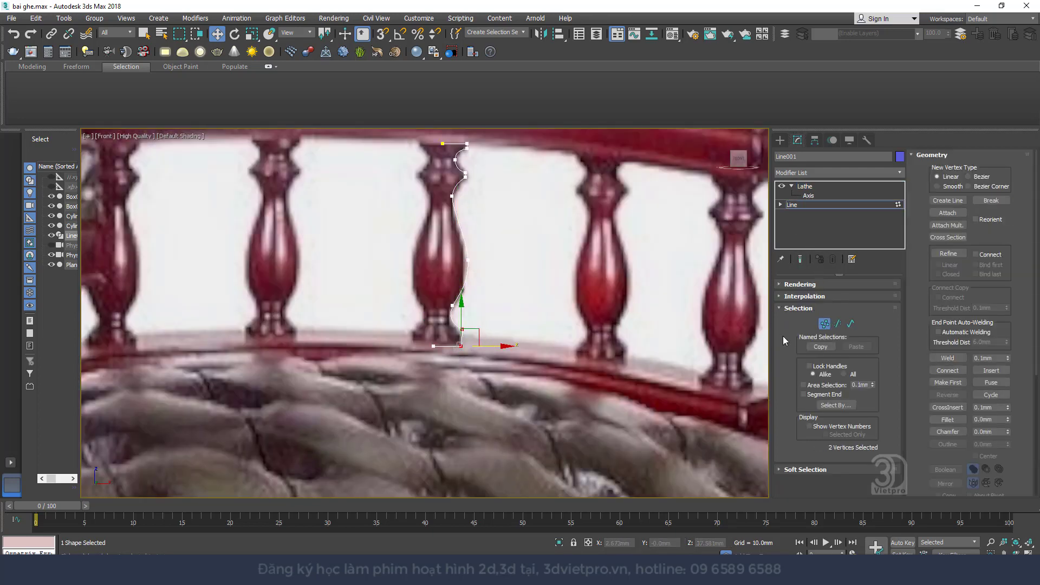
pyautogui.click(824, 323)
pyautogui.click(805, 186)
pyautogui.scroll(-3, 514, 297)
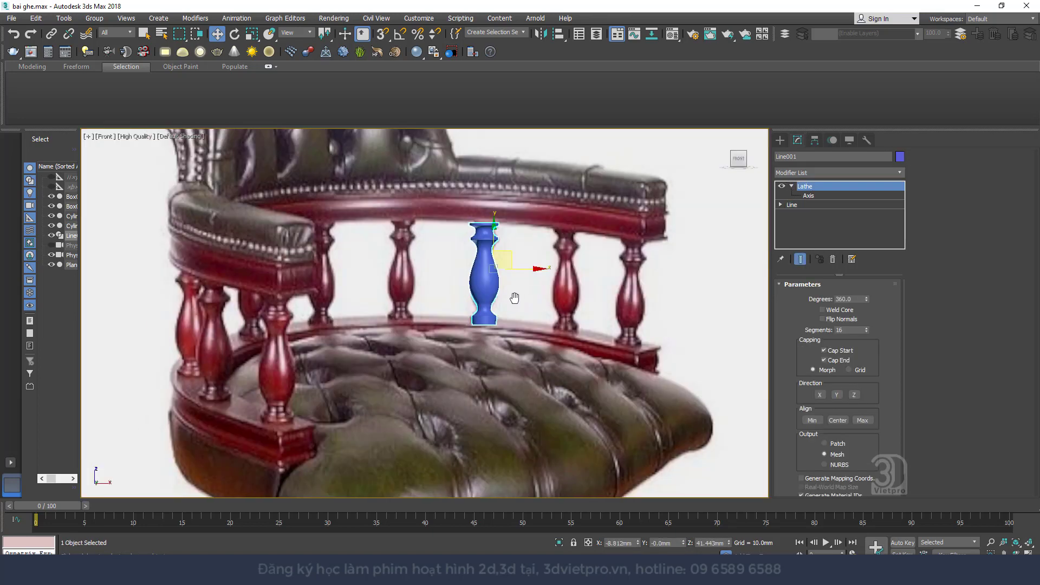
pyautogui.scroll(-3, 514, 298)
pyautogui.moveTo(518, 292); pyautogui.dragTo(215, 293)
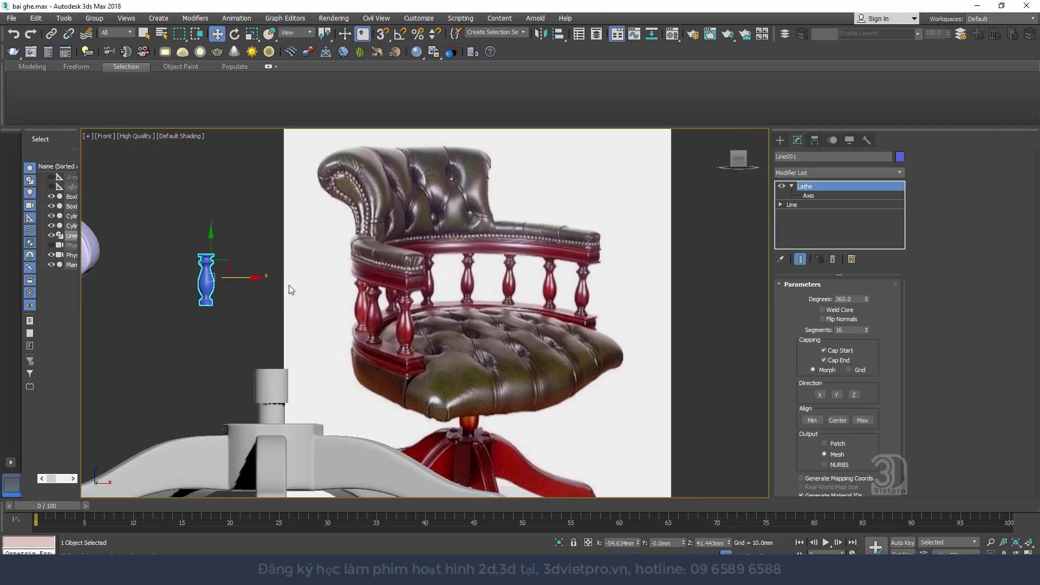
pyautogui.scroll(5, 406, 286)
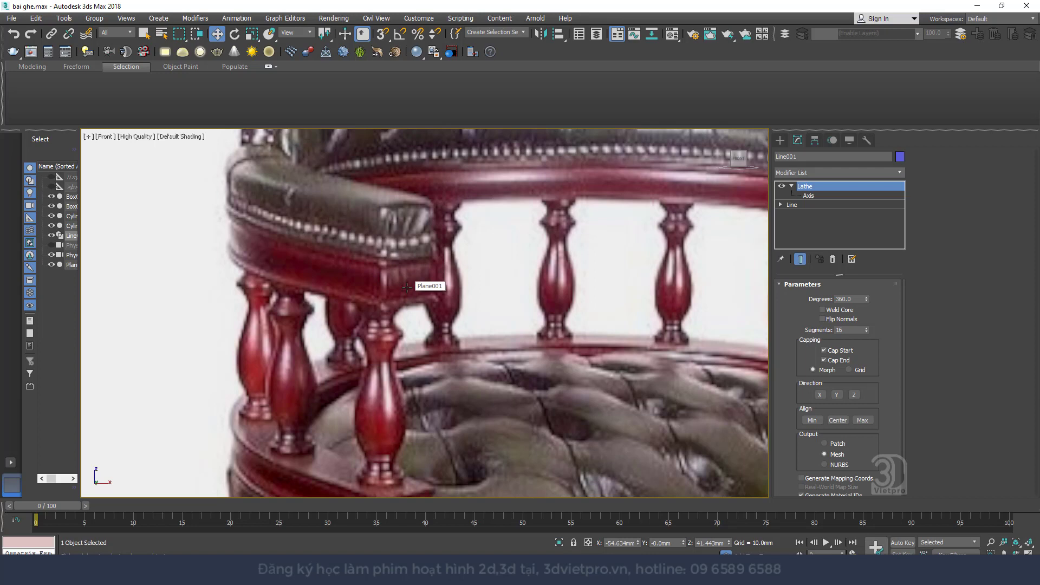
pyautogui.scroll(-5, 507, 271)
pyautogui.scroll(3, 349, 282)
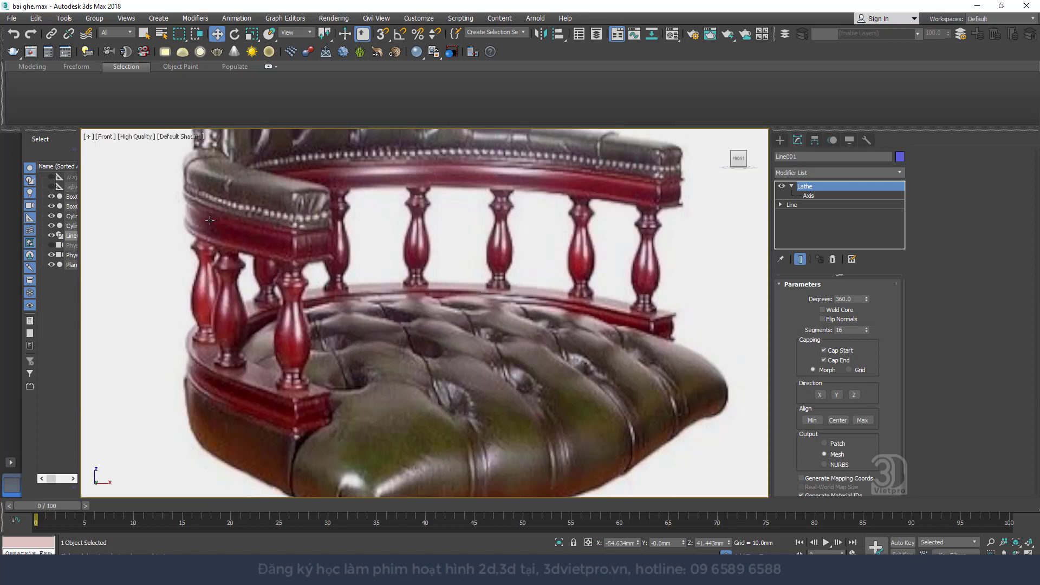
pyautogui.scroll(-2, 208, 227)
pyautogui.scroll(-4, 254, 281)
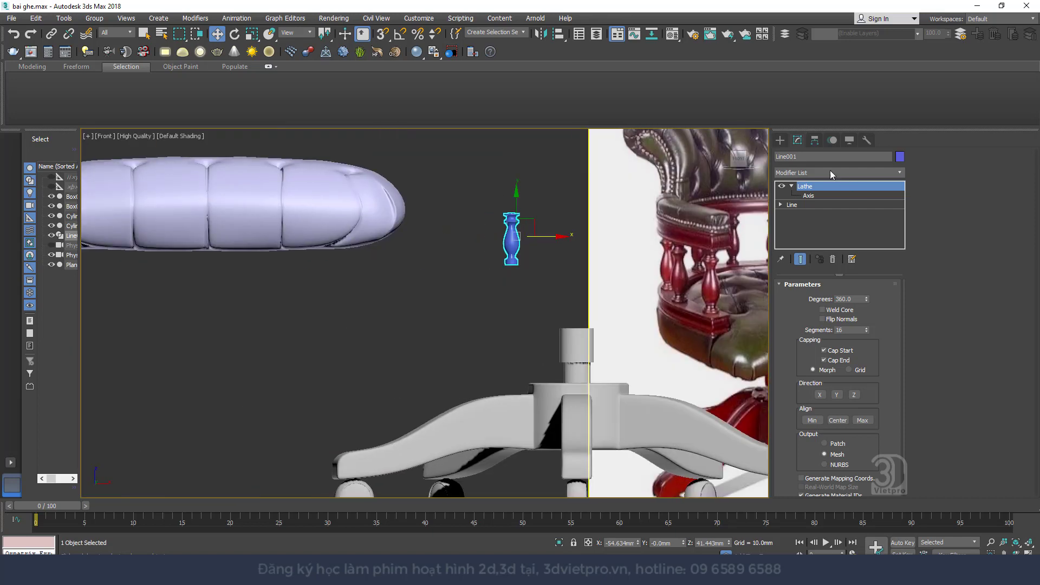
# - Start a new Line shape and draw the rail profile's top edge and molded curve
pyautogui.click(781, 140)
pyautogui.click(816, 215)
pyautogui.scroll(3, 494, 230)
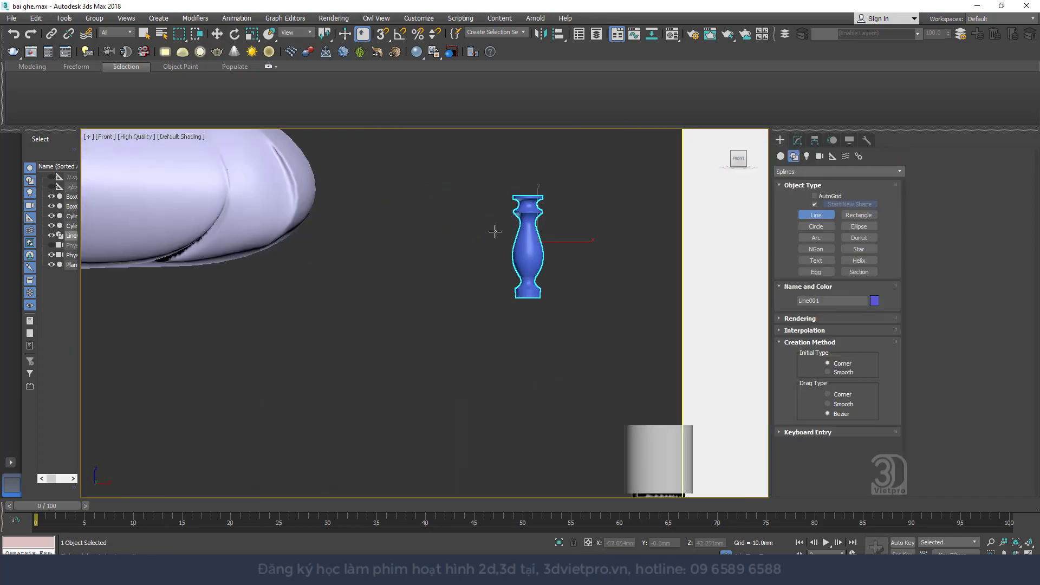
pyautogui.scroll(2, 475, 223)
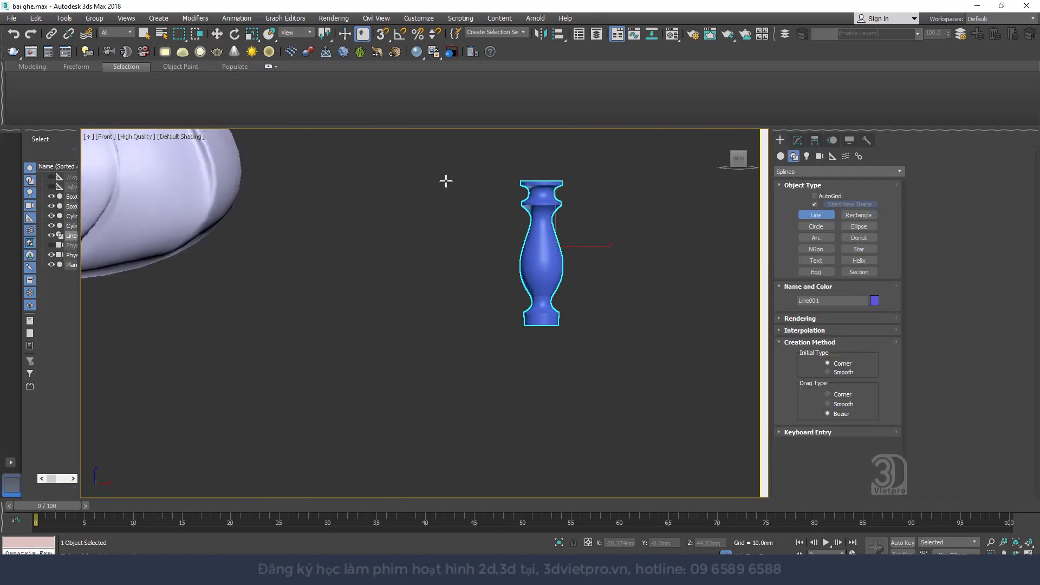
pyautogui.click(482, 172)
pyautogui.click(428, 172)
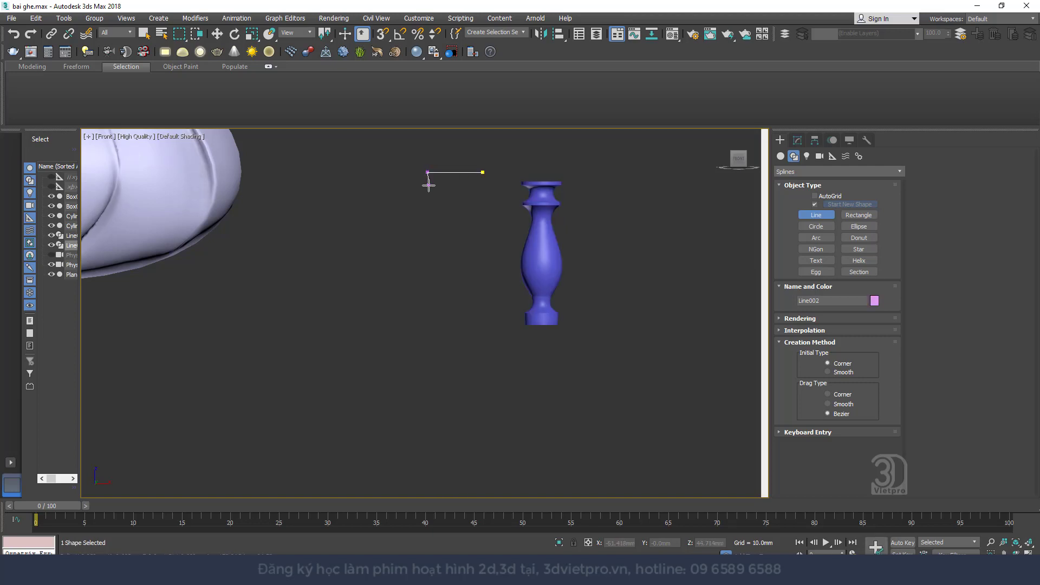
pyautogui.click(427, 186)
pyautogui.moveTo(436, 199); pyautogui.dragTo(429, 201)
pyautogui.click(428, 209)
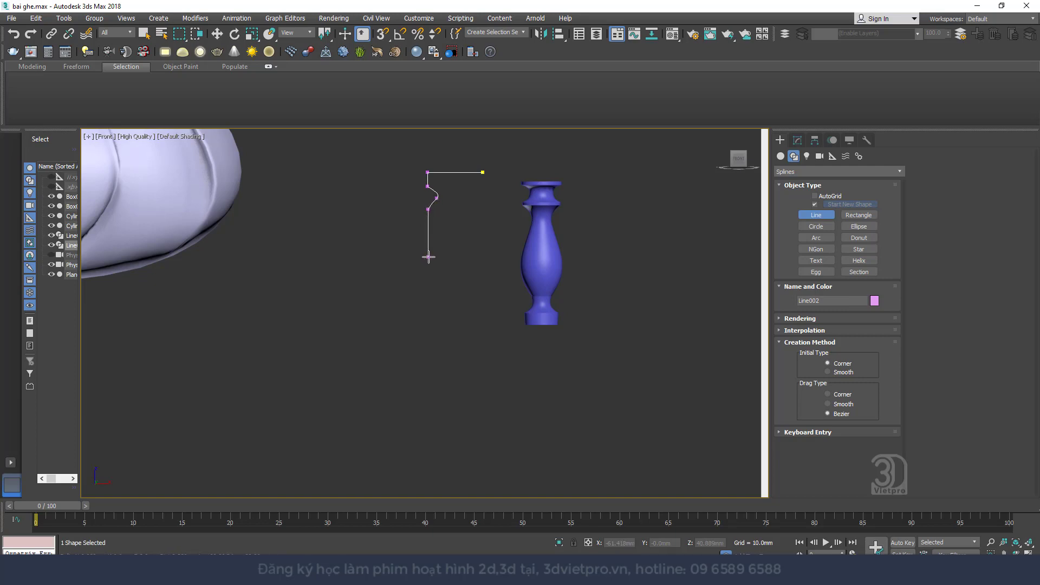
# - Add the notched left edge and bottom edge, then close the spline at its start point
pyautogui.click(428, 256)
pyautogui.click(436, 265)
pyautogui.click(429, 274)
pyautogui.click(428, 287)
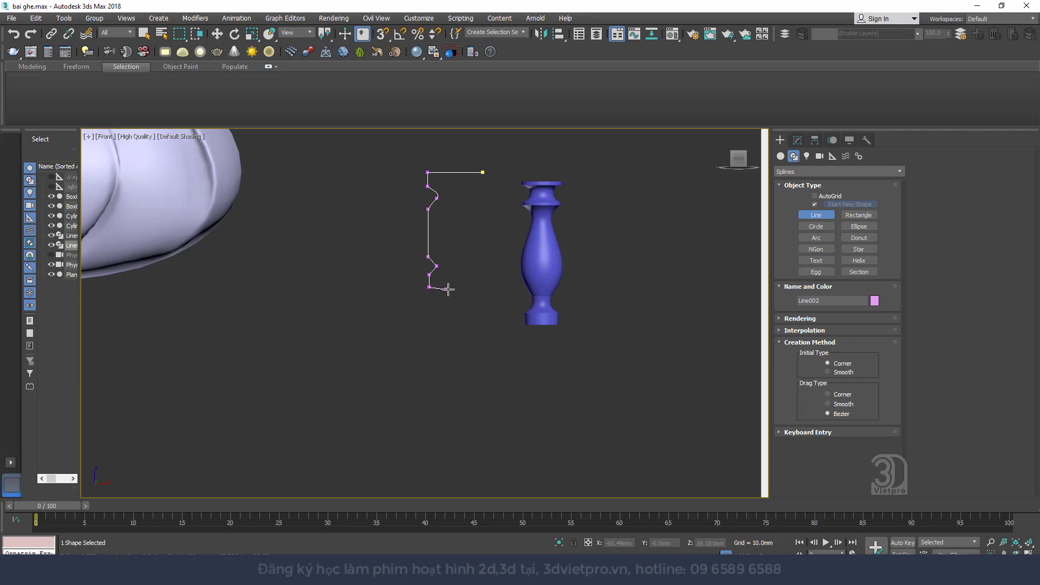
pyautogui.click(483, 287)
pyautogui.click(482, 172)
pyautogui.click(504, 320)
# - Finish the rail profile line, frame it, and convert it to an editable spline
pyautogui.rightClick(485, 220)
pyautogui.scroll(3, 457, 246)
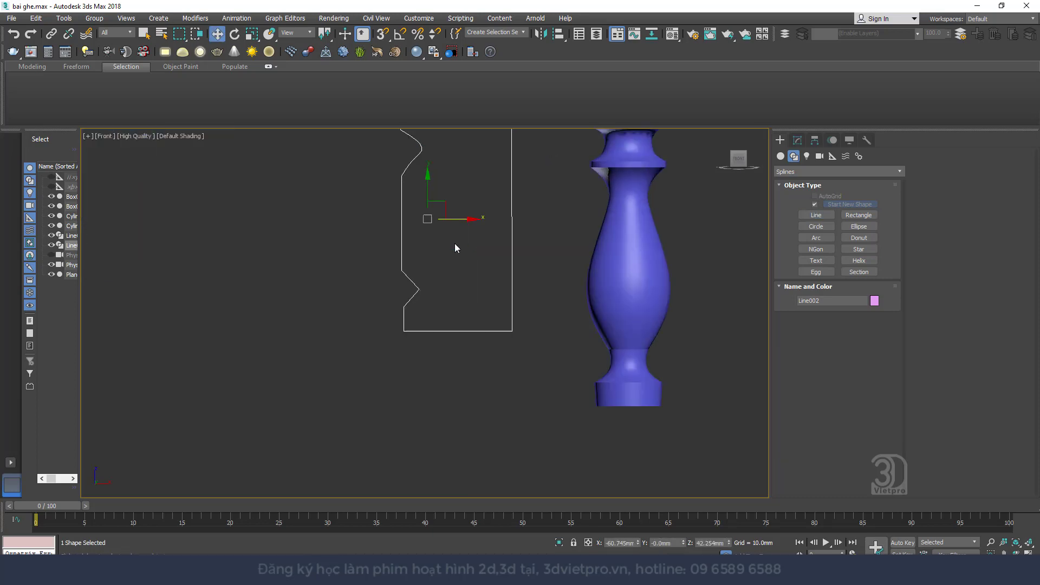
pyautogui.moveTo(457, 245); pyautogui.dragTo(520, 288, button='middle')
pyautogui.rightClick(513, 233)
pyautogui.moveTo(569, 346)
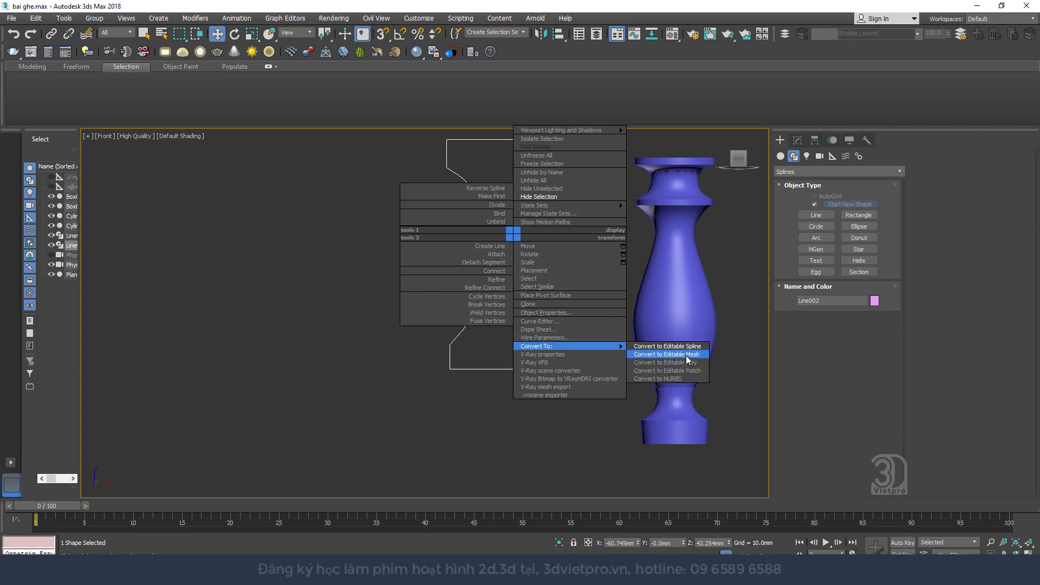
pyautogui.click(693, 348)
# - Set the lower and upper notch tip vertices to Smooth
pyautogui.click(824, 324)
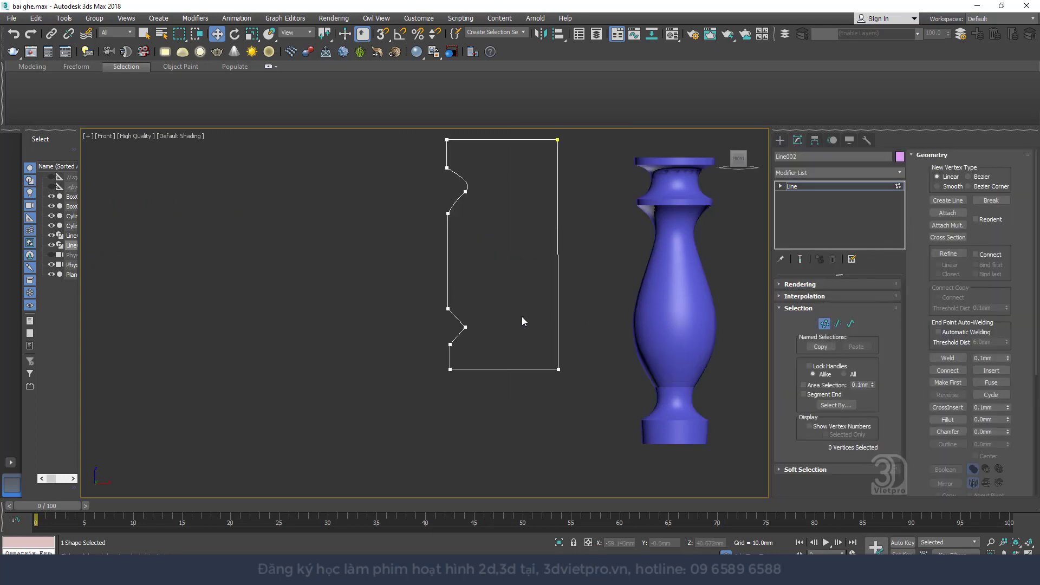
pyautogui.click(465, 327)
pyautogui.rightClick(489, 296)
pyautogui.click(479, 244)
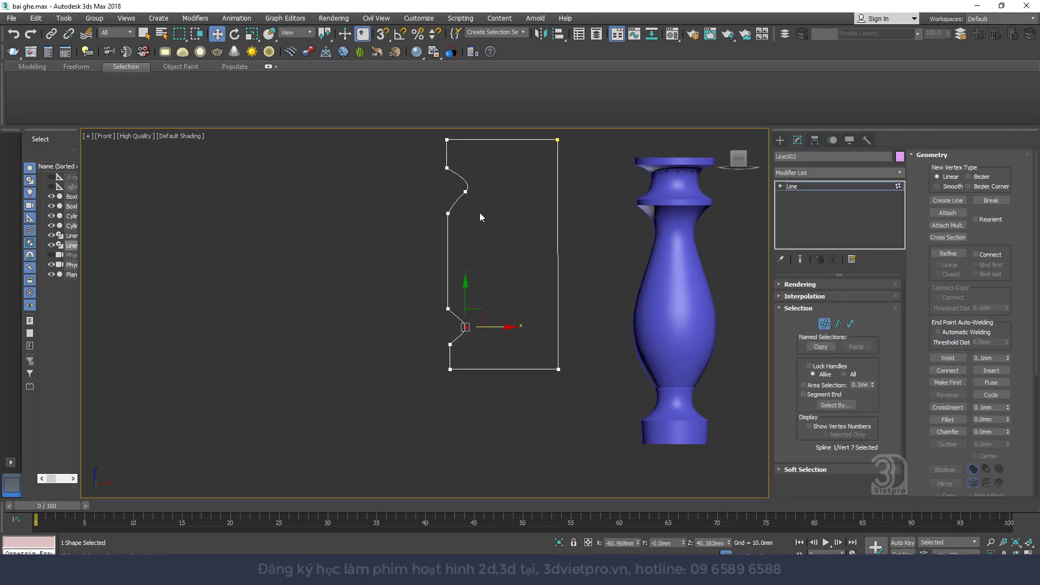
pyautogui.click(464, 190)
pyautogui.rightClick(460, 186)
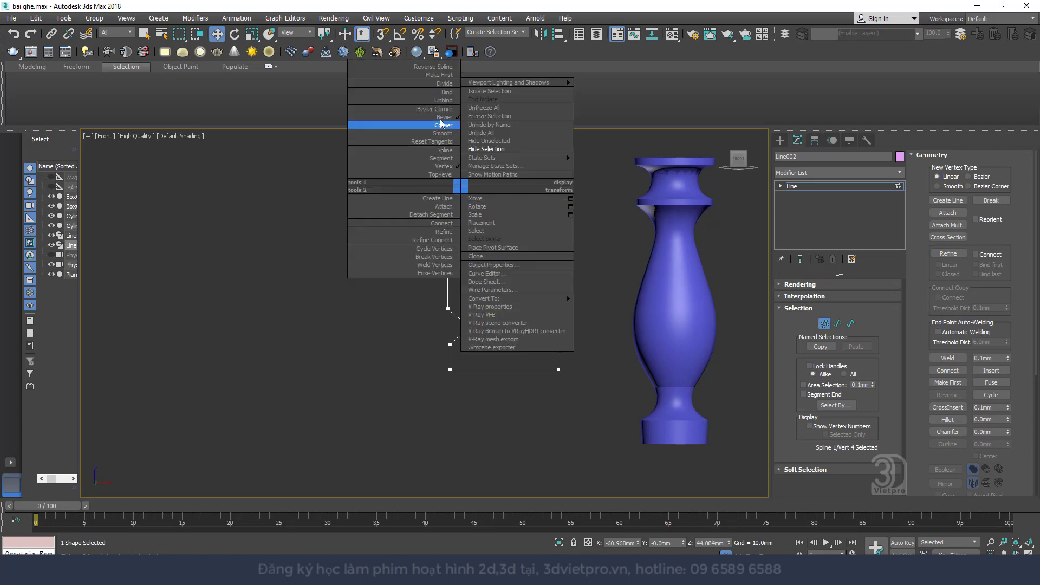
pyautogui.click(443, 125)
pyautogui.rightClick(477, 192)
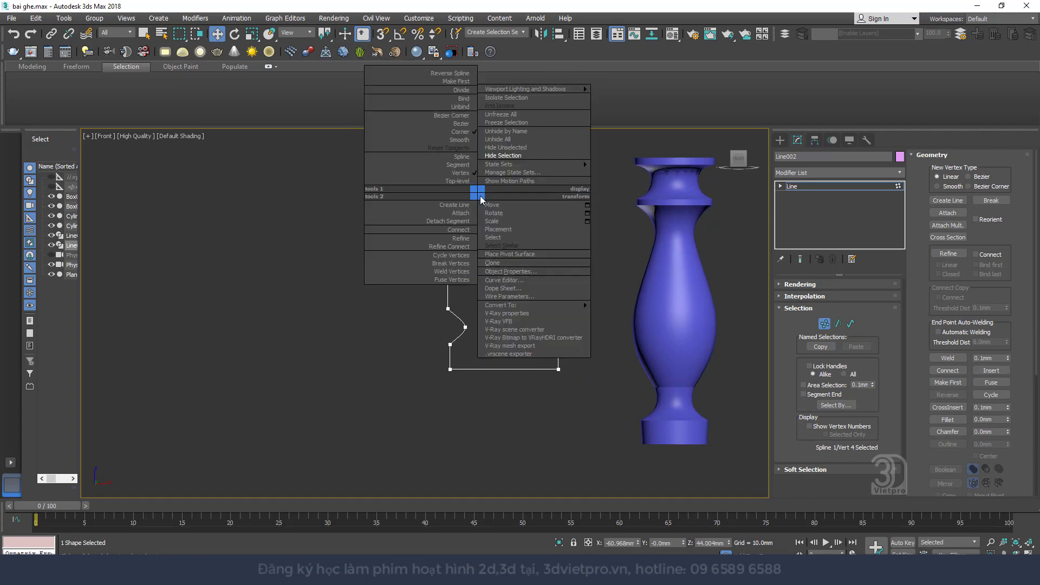
pyautogui.click(459, 140)
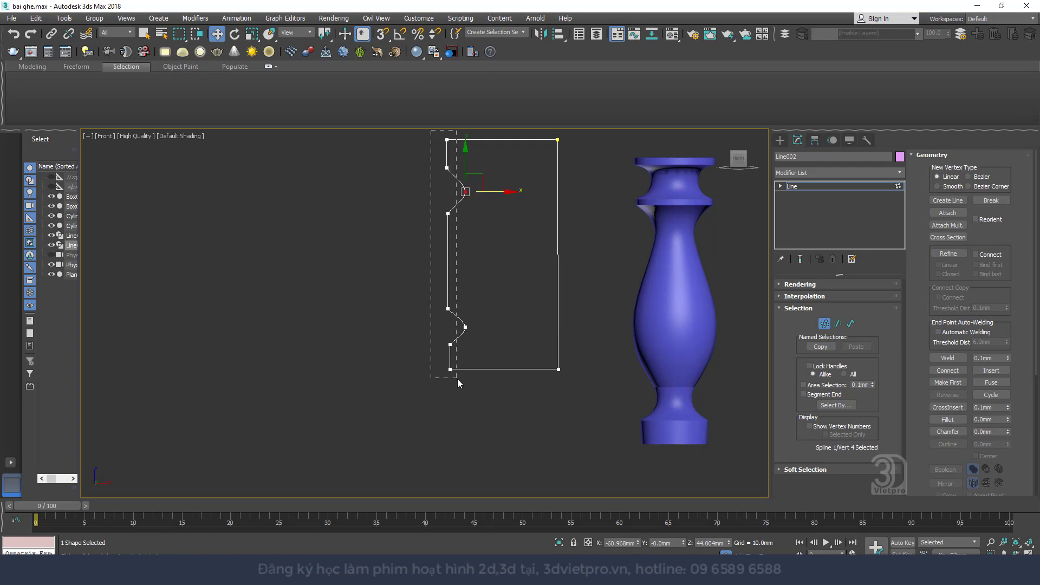
# - Select the two bottom-left vertices on the profile's left edge
pyautogui.moveTo(457, 383); pyautogui.dragTo(459, 385)
pyautogui.rightClick(465, 250)
pyautogui.click(483, 277)
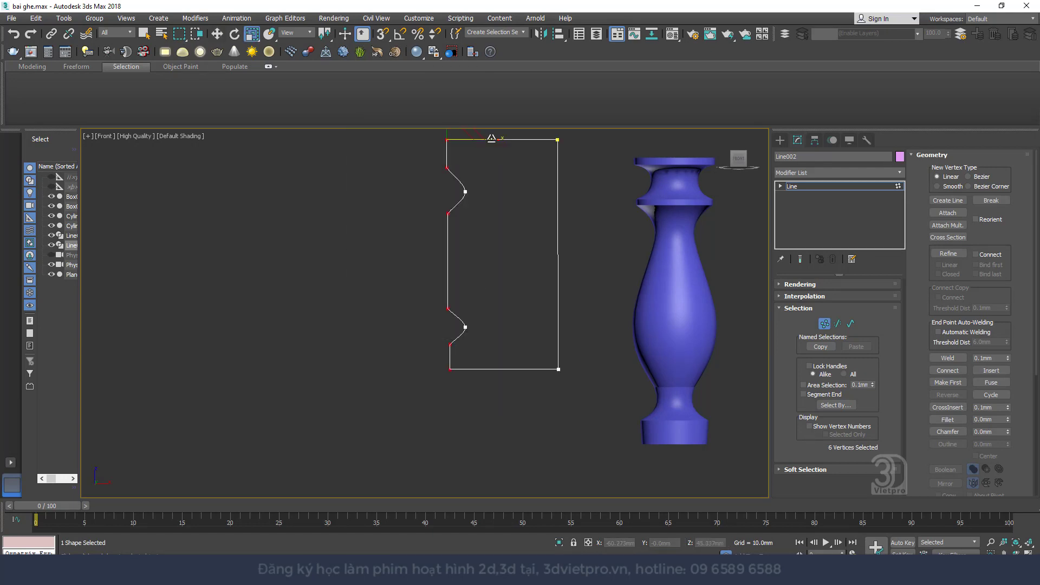
pyautogui.rightClick(420, 183)
pyautogui.click(439, 189)
pyautogui.moveTo(470, 255); pyautogui.dragTo(186, 278, button='middle')
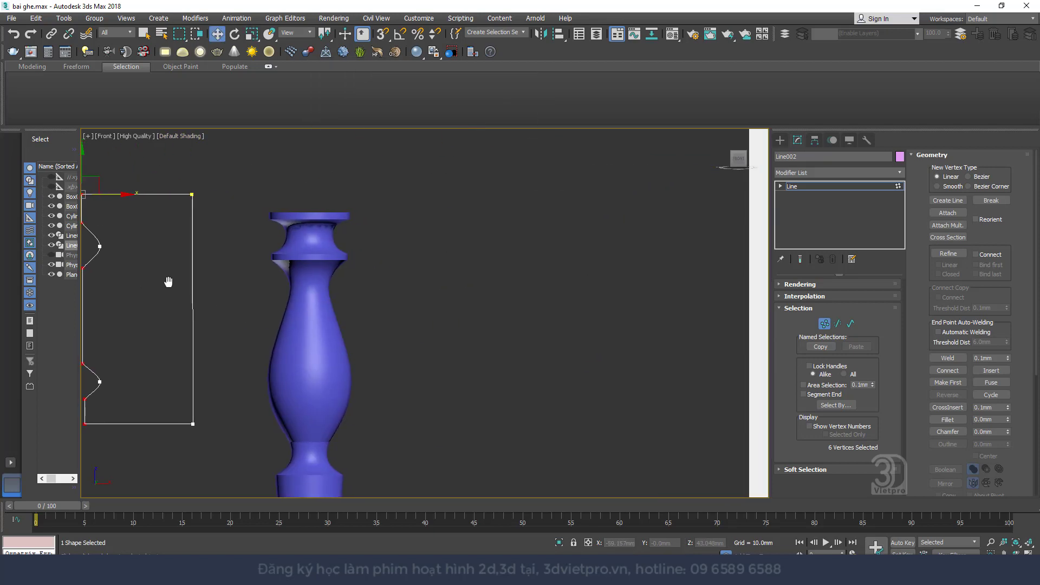
pyautogui.moveTo(75, 443); pyautogui.dragTo(107, 408)
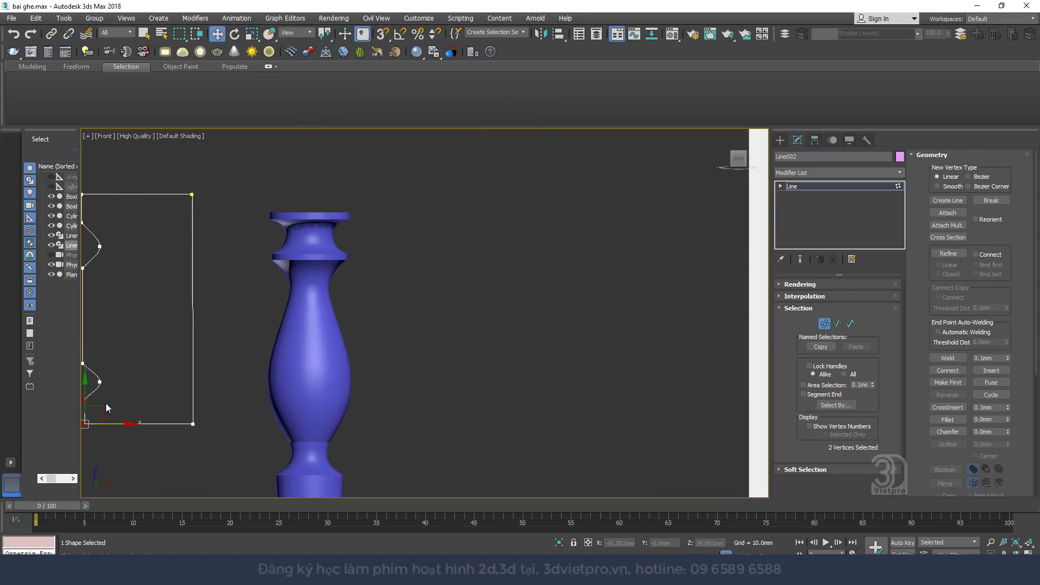
pyautogui.moveTo(105, 425); pyautogui.dragTo(360, 433, button='middle')
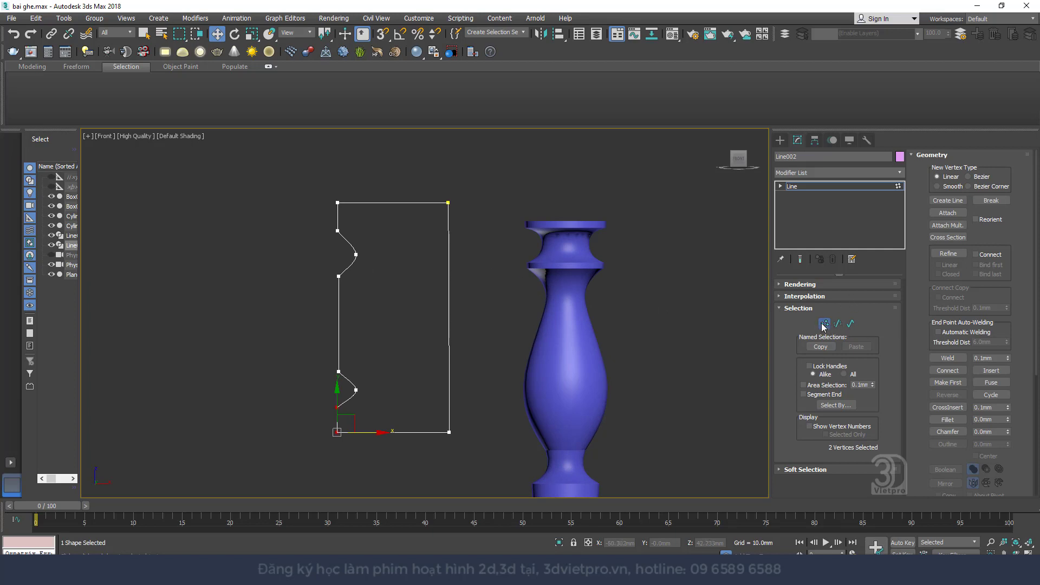
# - Zoom in on the upper-left area and select the top-left corner vertex
pyautogui.click(338, 231)
pyautogui.press('z')
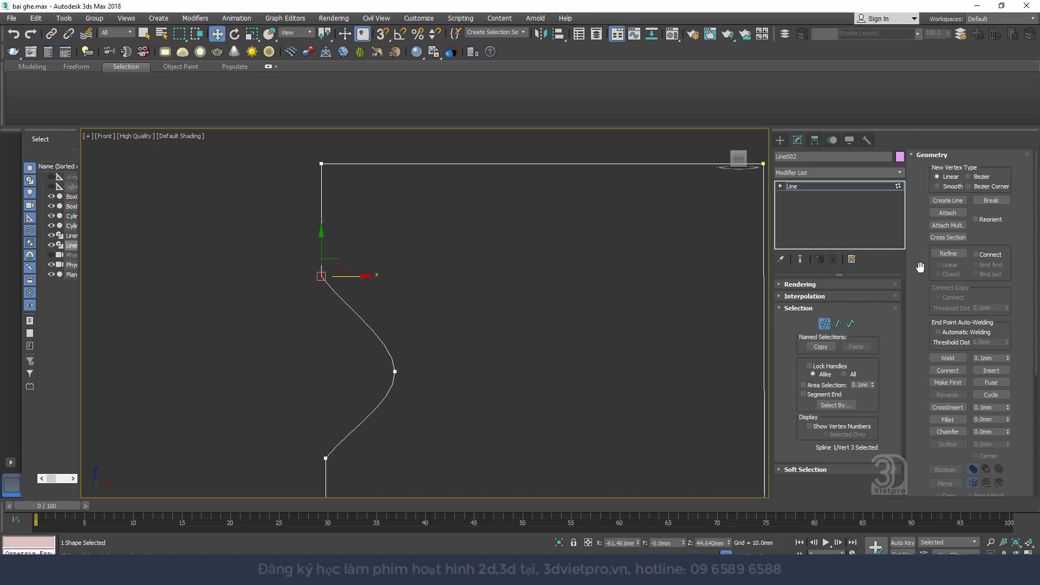
pyautogui.scroll(-3, 959, 366)
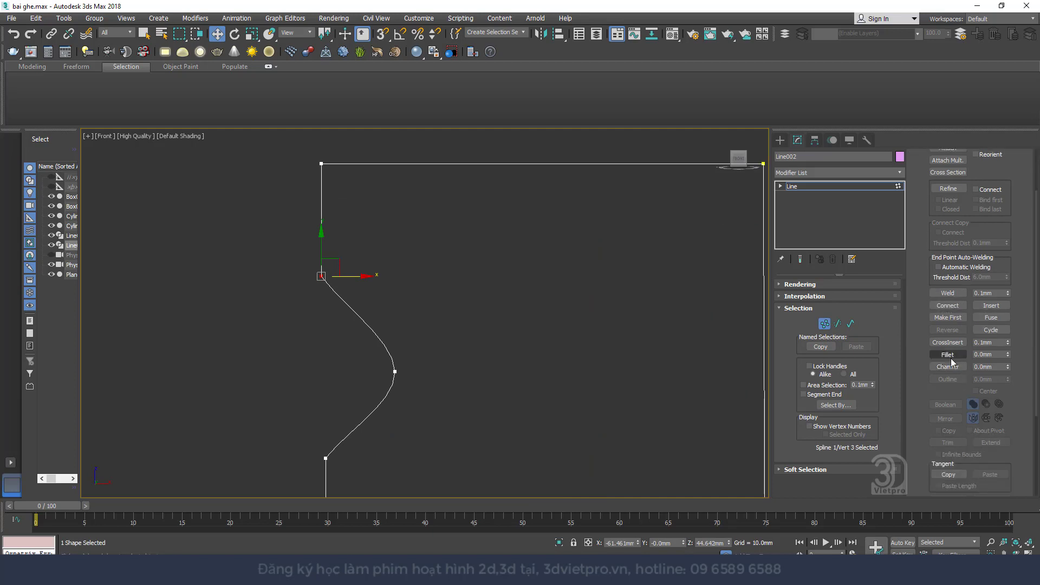
pyautogui.click(948, 355)
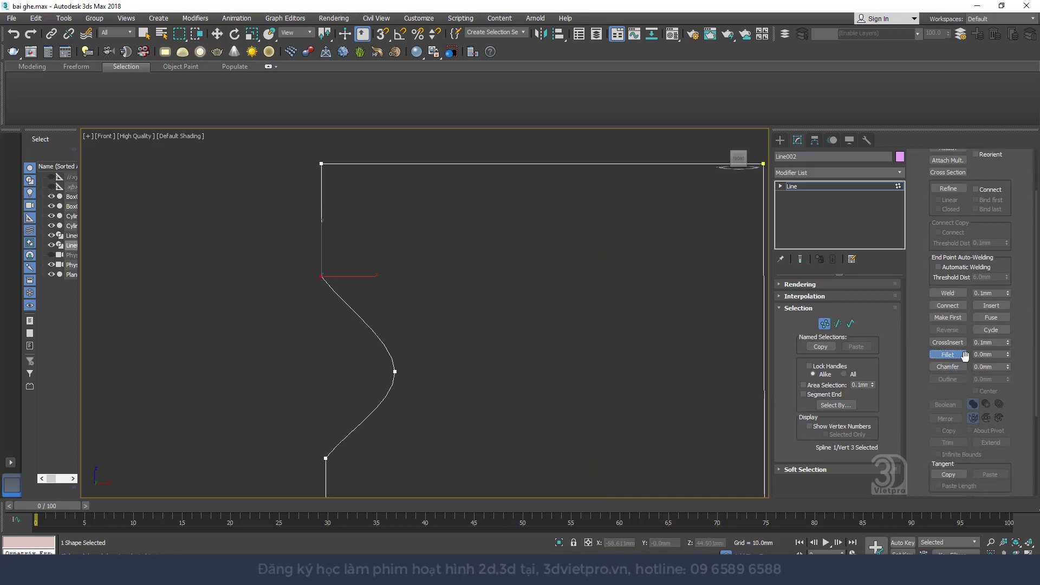
pyautogui.scroll(-3, 958, 369)
pyautogui.scroll(3, 966, 380)
pyautogui.click(321, 206)
pyautogui.click(321, 164)
# - Insert a vertex on the upper left edge and align it to keep the edge straight
pyautogui.click(998, 307)
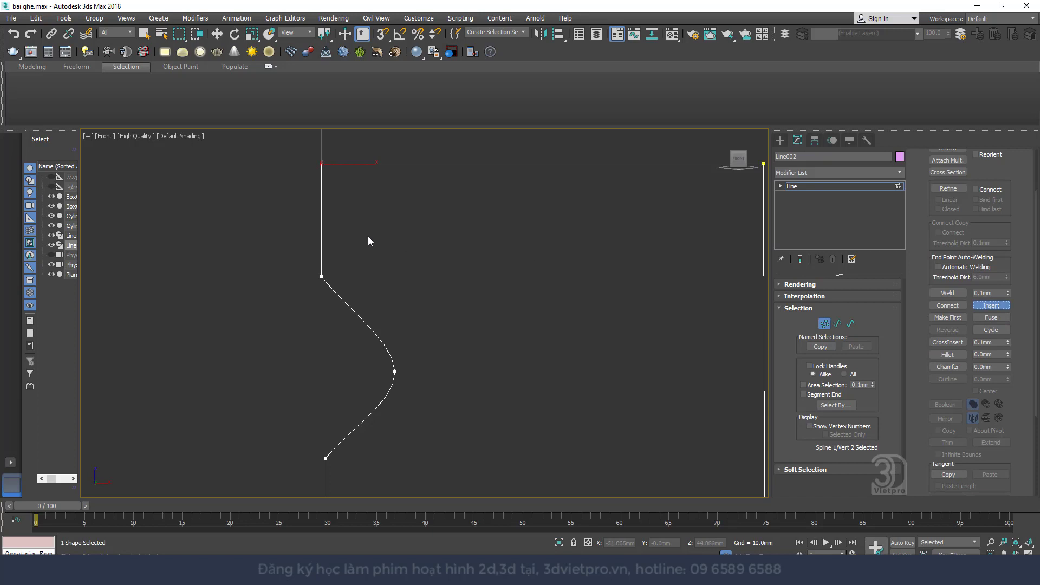
pyautogui.click(321, 219)
pyautogui.click(336, 219)
pyautogui.rightClick(335, 220)
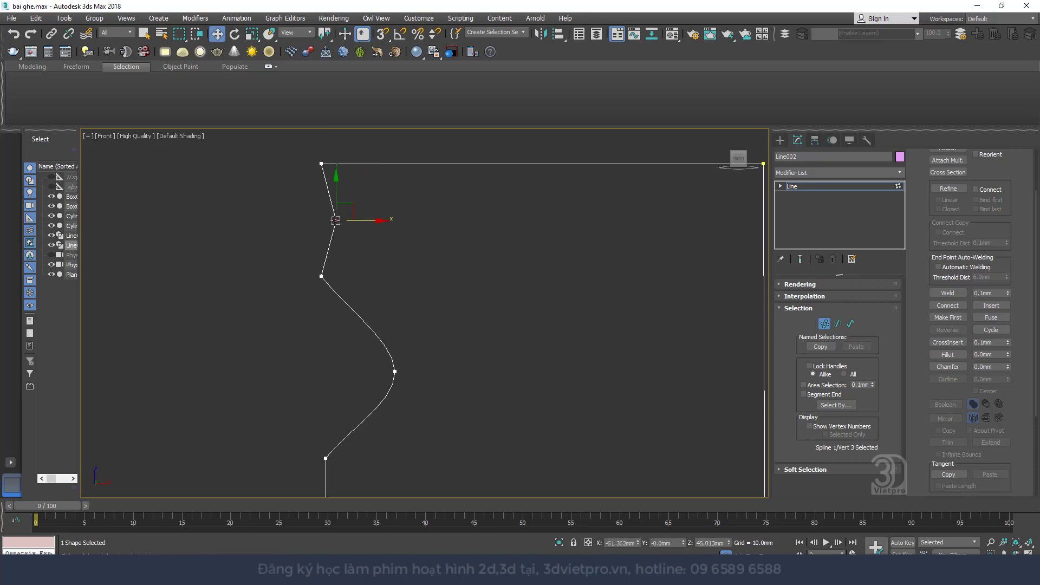
pyautogui.moveTo(358, 220); pyautogui.dragTo(342, 219)
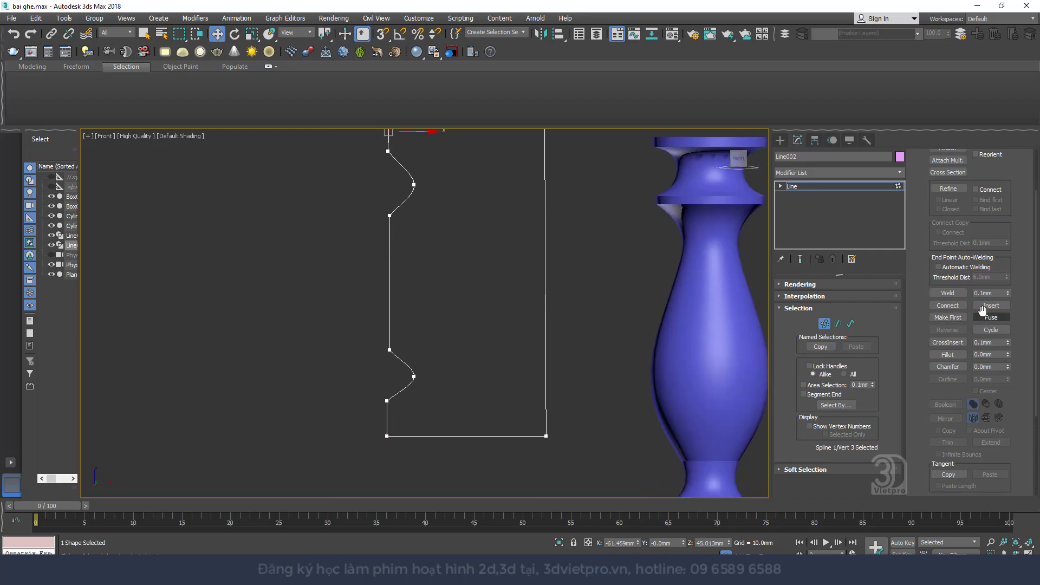
# - Insert a vertex on the lower left segment and shift it left to straighten it
pyautogui.click(983, 309)
pyautogui.click(387, 414)
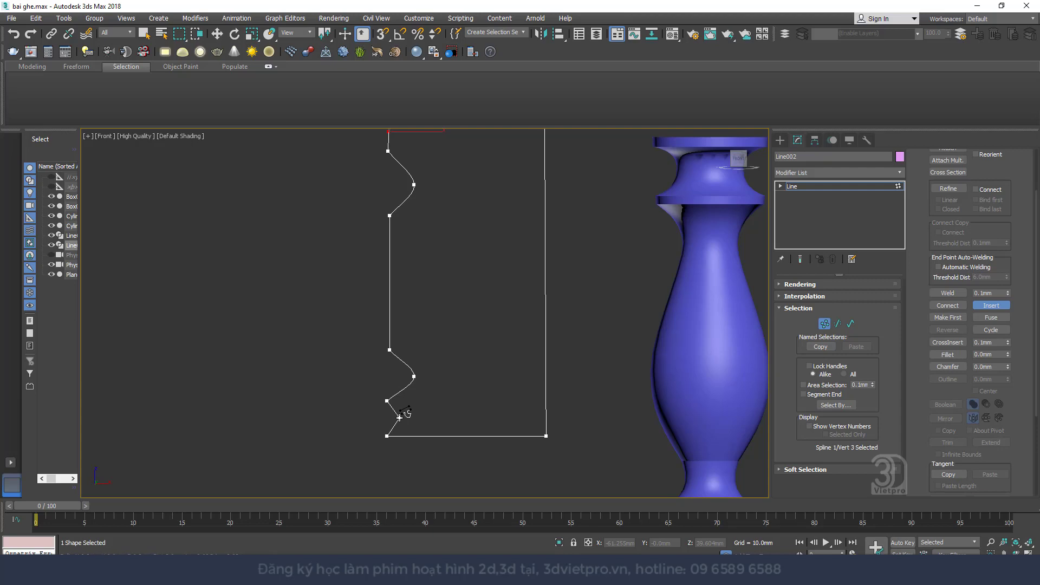
pyautogui.rightClick(401, 416)
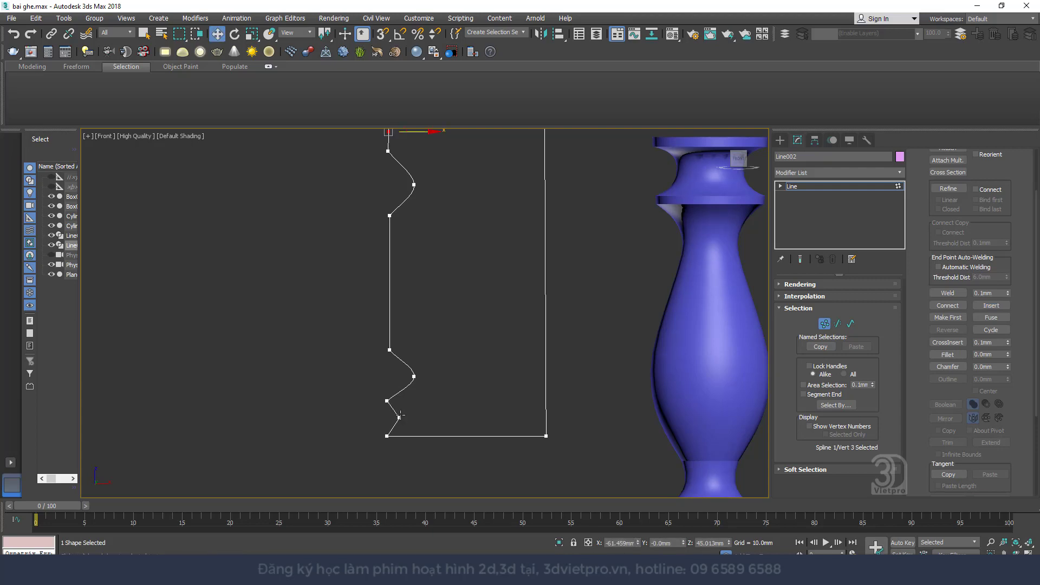
pyautogui.click(399, 417)
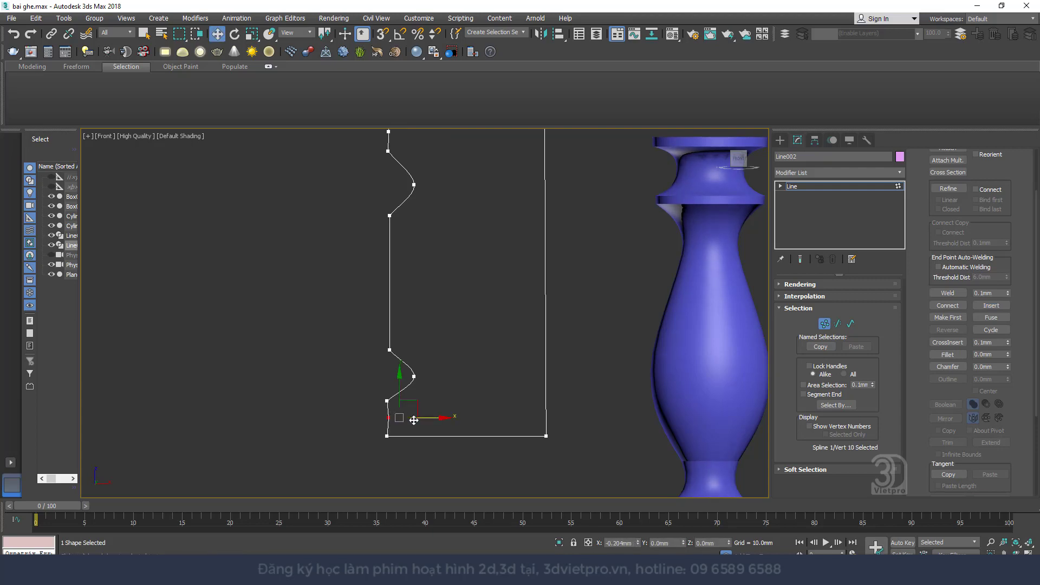
pyautogui.moveTo(413, 420); pyautogui.dragTo(401, 420)
# - Fillet the top and bottom left corner vertices into small rounded steps
pyautogui.moveTo(385, 164); pyautogui.dragTo(387, 203, button='middle')
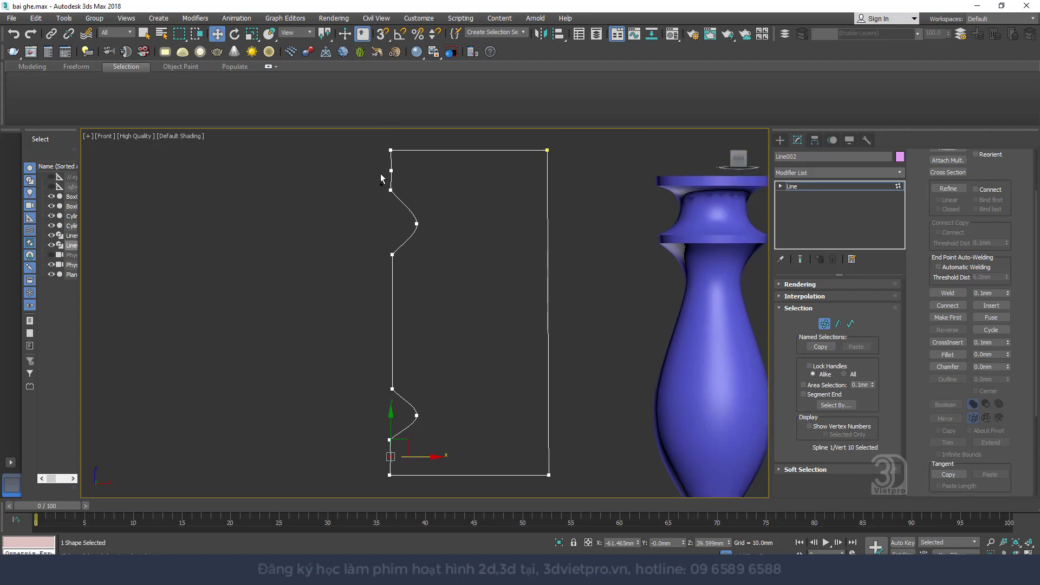
pyautogui.moveTo(374, 138); pyautogui.dragTo(563, 167)
pyautogui.click(948, 355)
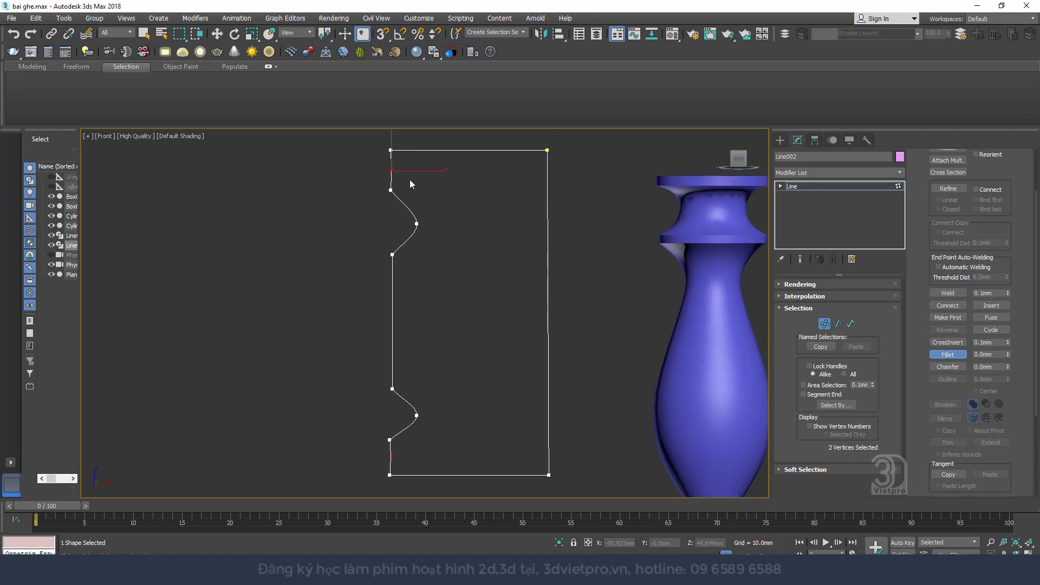
pyautogui.moveTo(393, 172); pyautogui.dragTo(390, 163)
pyautogui.rightClick(390, 164)
# - Reposition the two top fillet vertices, undoing a trial move
pyautogui.click(390, 164)
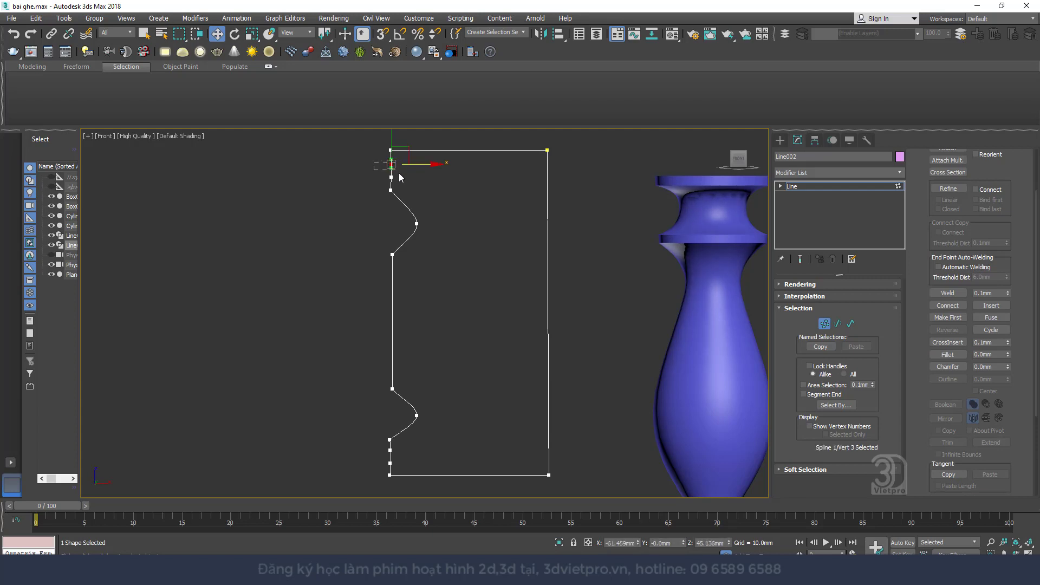
pyautogui.keyDown('ctrl'); pyautogui.click(391, 177); pyautogui.keyUp('ctrl')
pyautogui.moveTo(418, 174); pyautogui.dragTo(409, 174)
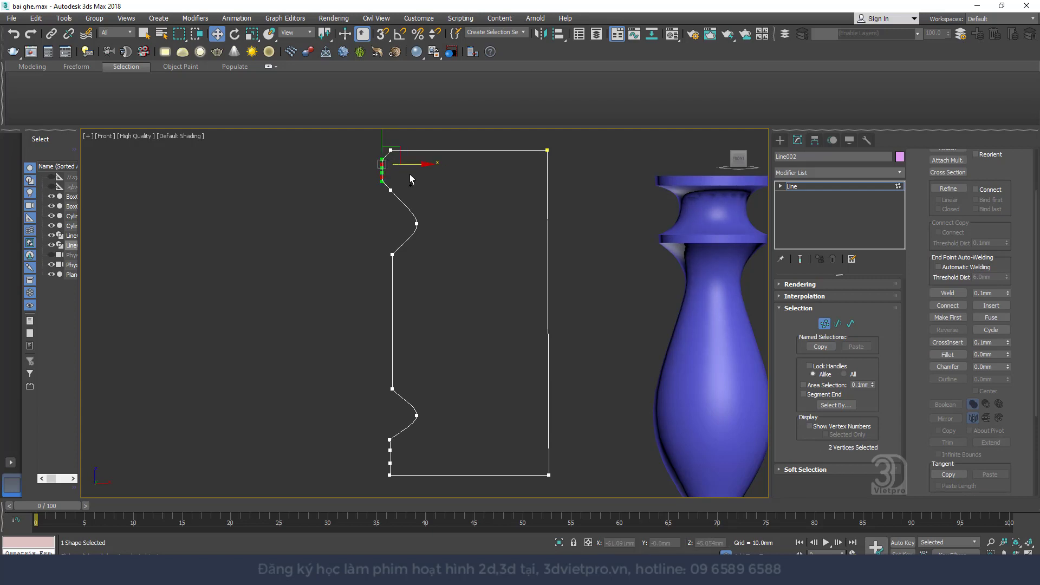
pyautogui.scroll(3, 386, 176)
pyautogui.hotkey('ctrl', 'z')
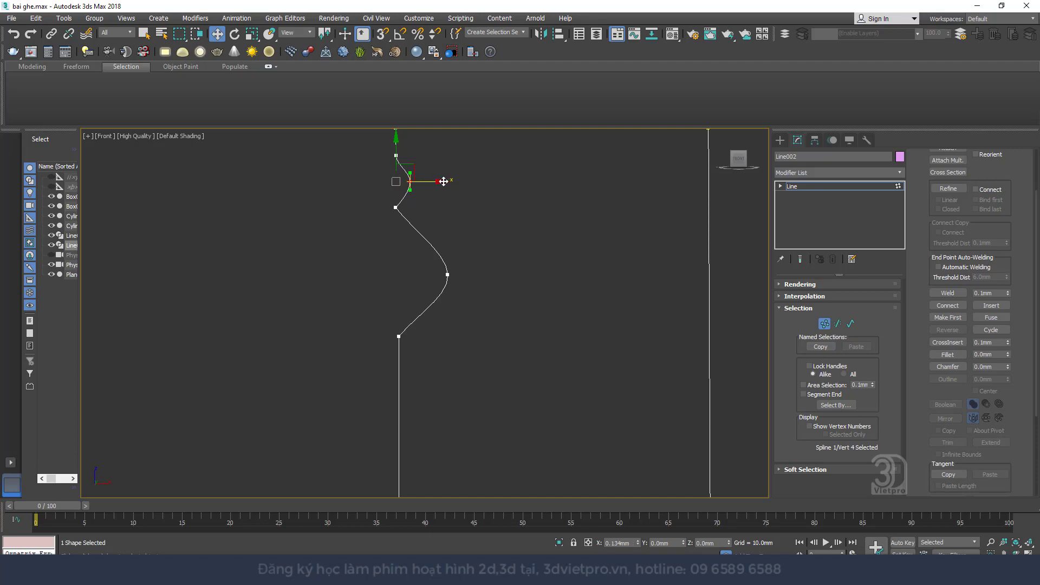
pyautogui.scroll(-2, 411, 184)
pyautogui.hotkey('ctrl', 'z')
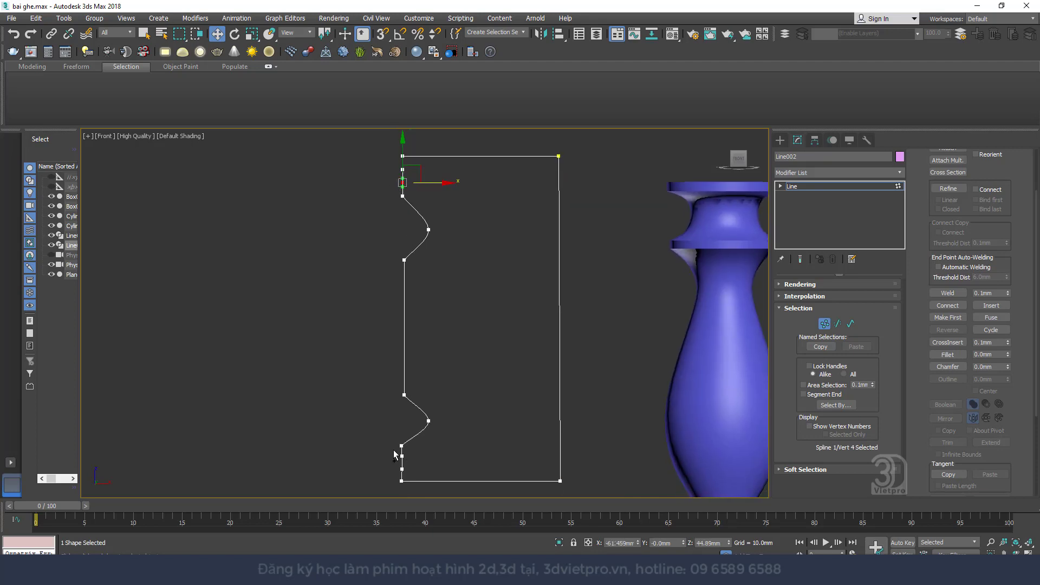
pyautogui.moveTo(437, 185); pyautogui.dragTo(405, 195)
# - Add a small fillet to a lower corner vertex and exit Vertex mode
pyautogui.click(948, 354)
pyautogui.scroll(-2, 449, 199)
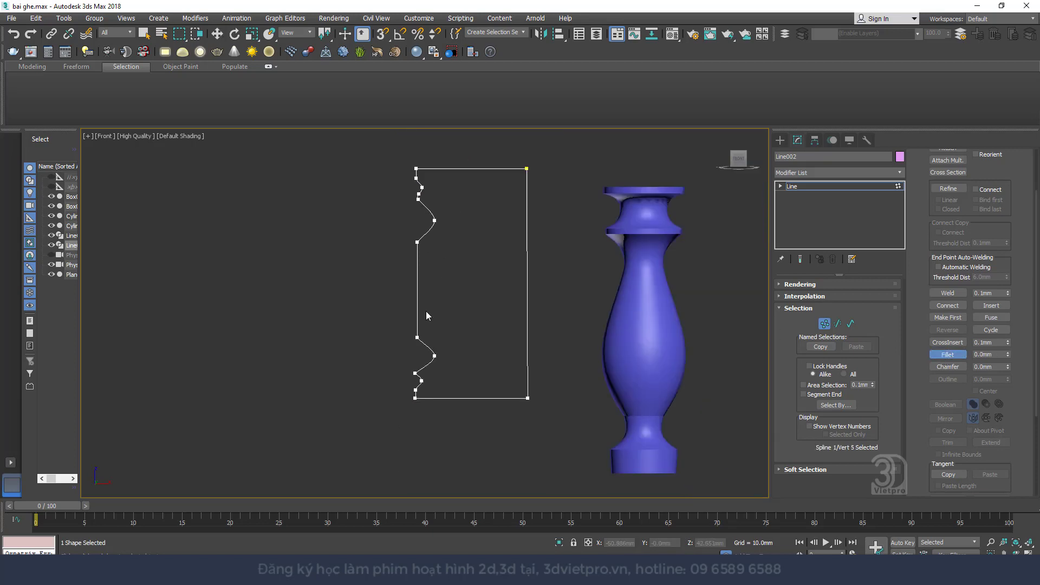
pyautogui.moveTo(412, 372); pyautogui.dragTo(412, 369)
pyautogui.press('w')
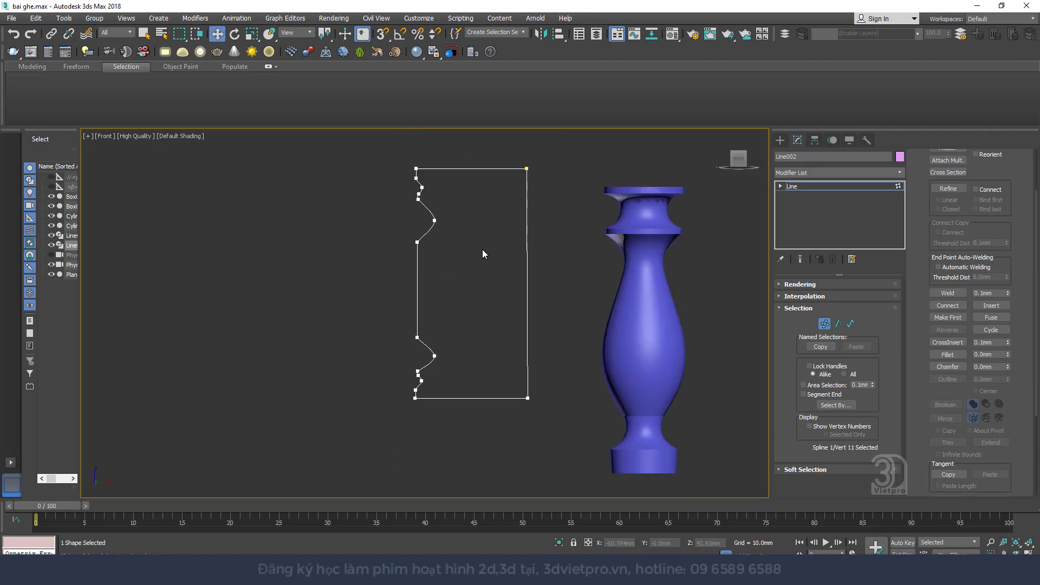
pyautogui.moveTo(482, 249); pyautogui.dragTo(457, 256, button='middle')
pyautogui.click(433, 240)
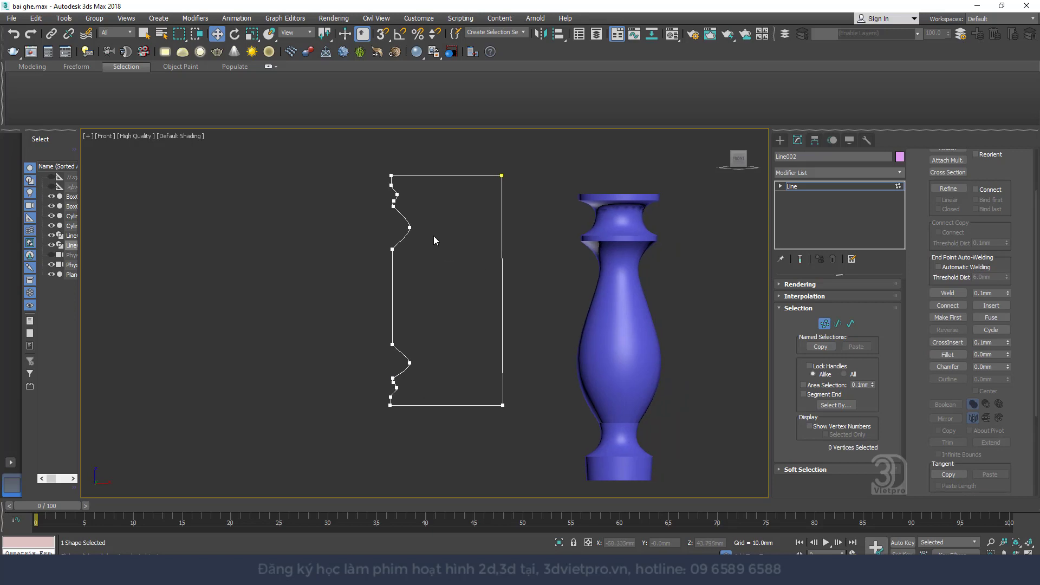
pyautogui.click(824, 324)
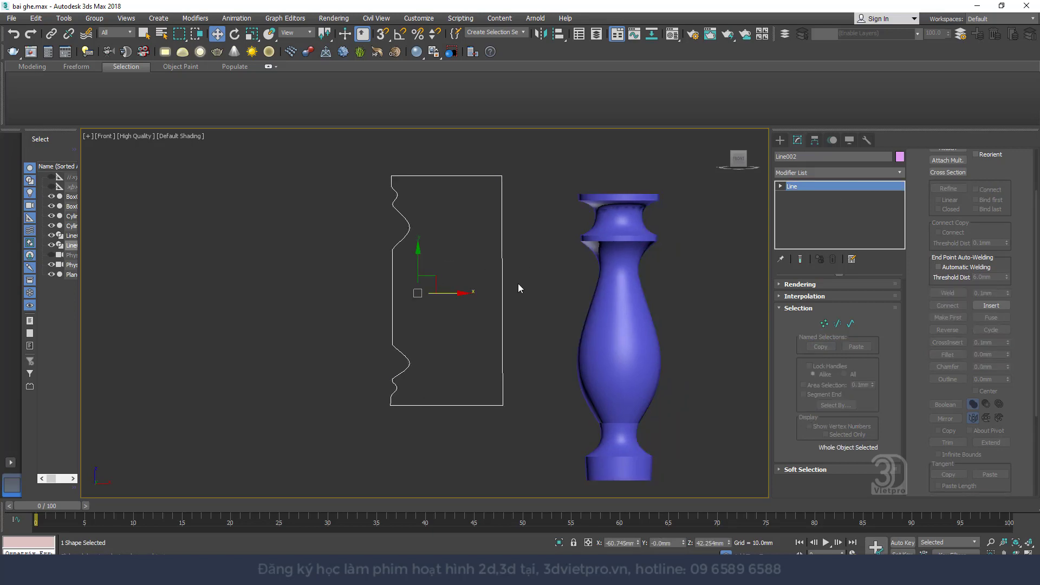
pyautogui.scroll(-2, 518, 287)
# - Convert the rail profile to editable poly and add a Shell modifier
pyautogui.rightClick(458, 298)
pyautogui.moveTo(515, 410)
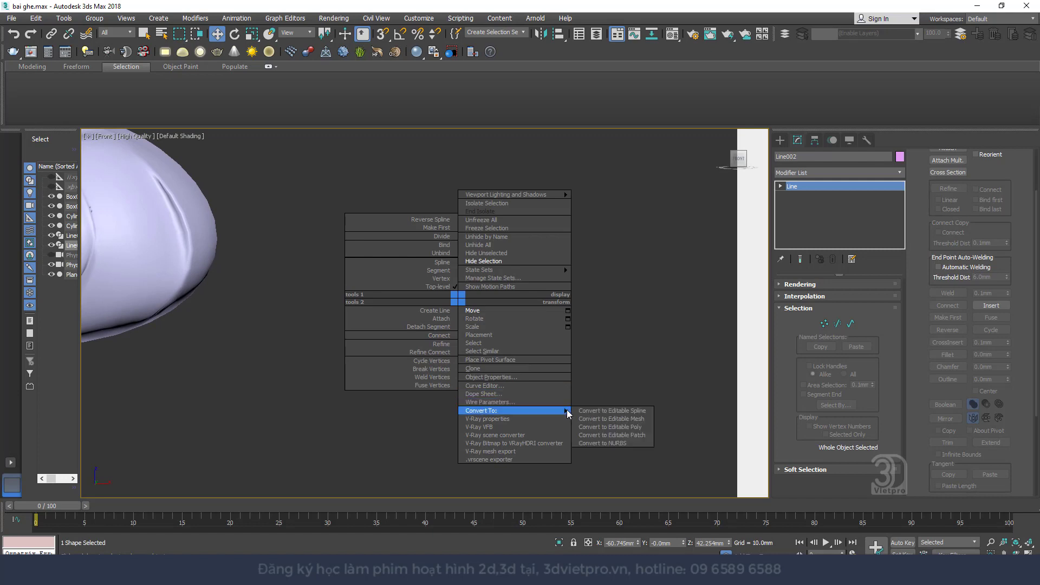
pyautogui.click(644, 427)
pyautogui.click(855, 173)
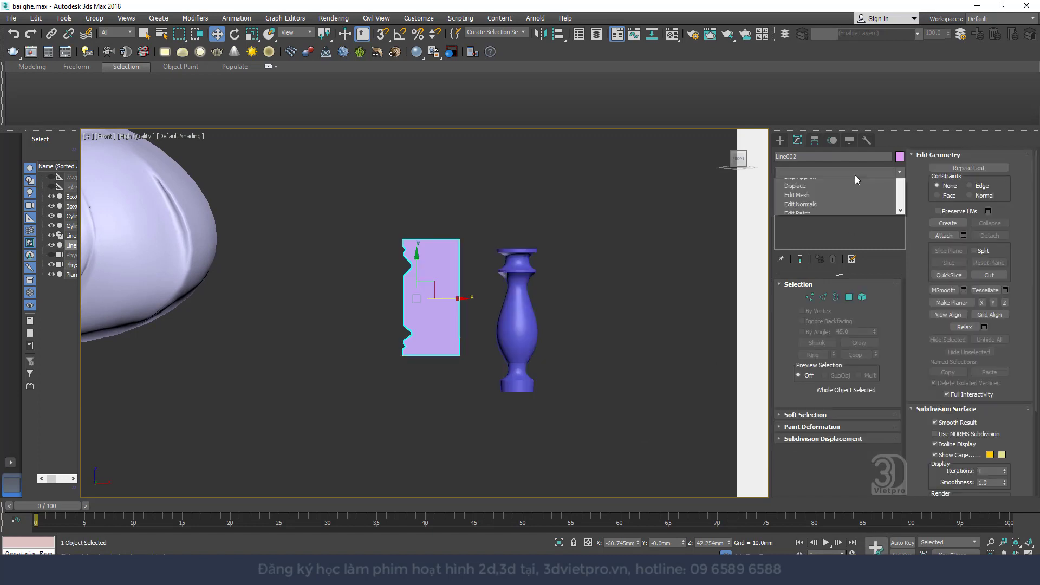
pyautogui.press('s')
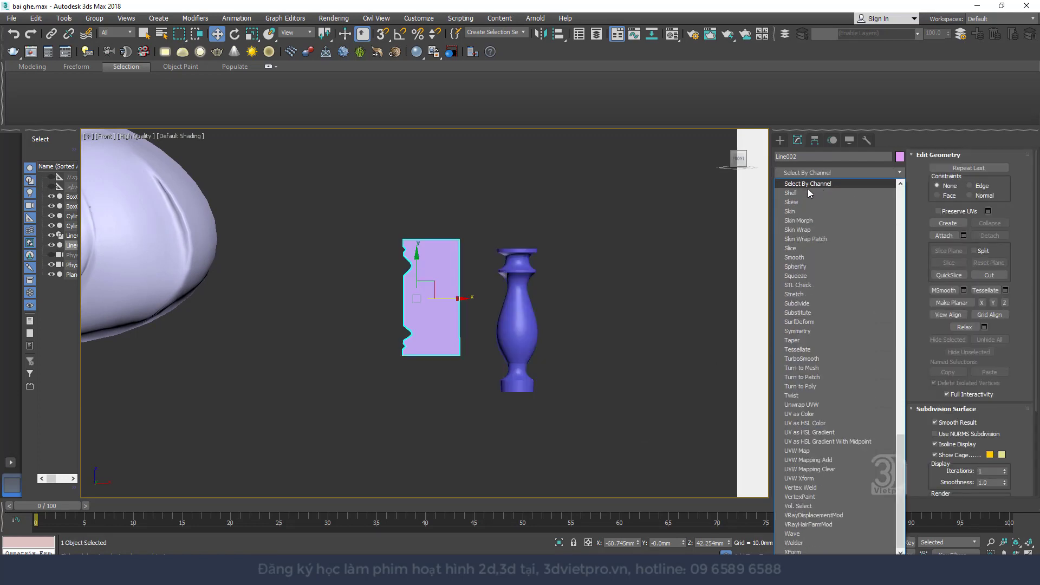
pyautogui.click(790, 193)
pyautogui.keyDown('alt'); pyautogui.moveTo(487, 303); pyautogui.dragTo(506, 349, button='middle'); pyautogui.keyUp('alt')
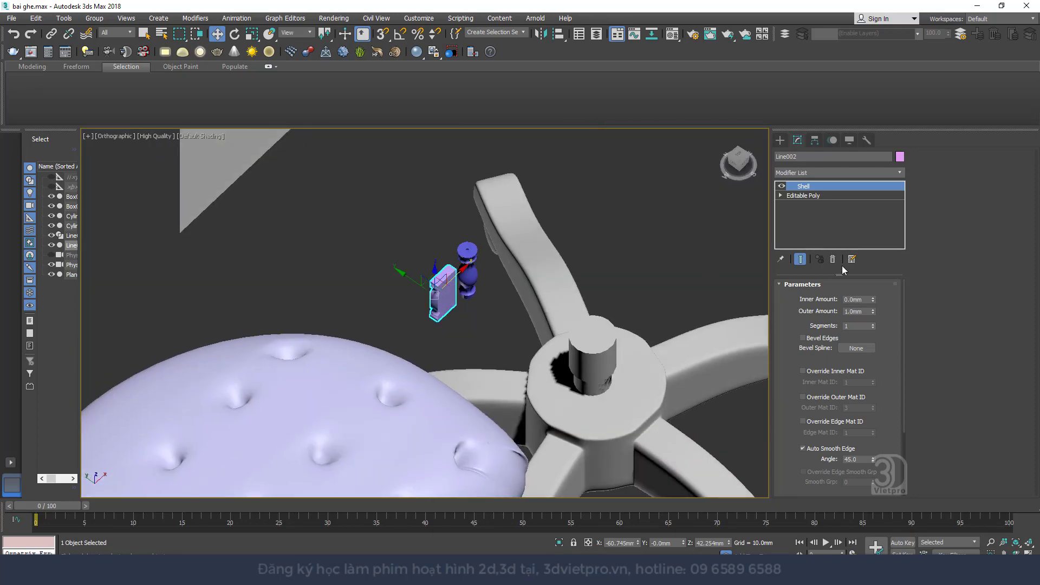
# - Set the Shell depth to 36.29mm and turn on edged faces to inspect
pyautogui.moveTo(873, 302); pyautogui.dragTo(873, 260)
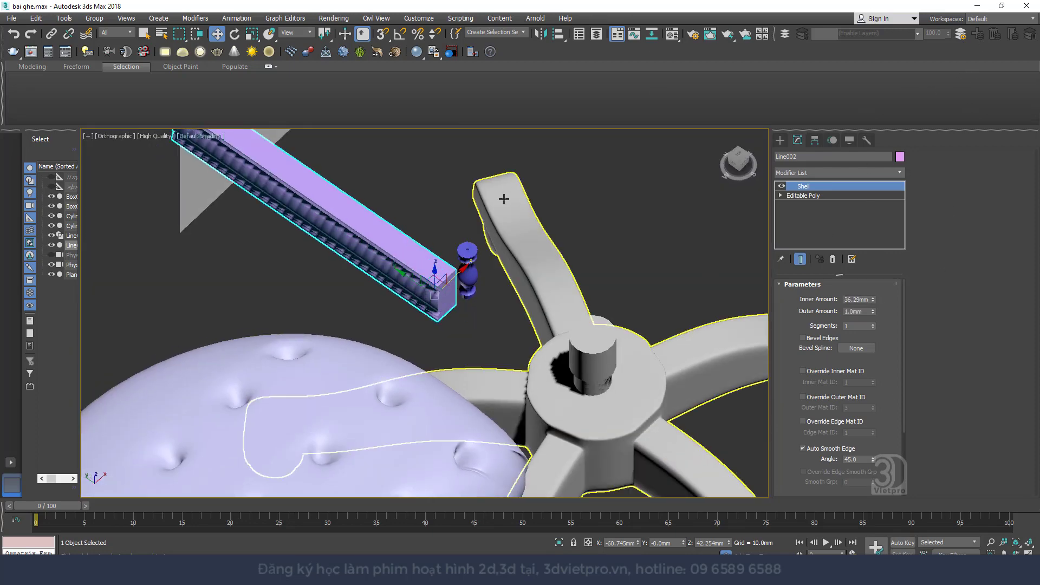
pyautogui.moveTo(542, 347)
pyautogui.keyDown('alt'); pyautogui.mouseDown(button='middle')
pyautogui.moveTo(575, 155)
pyautogui.moveTo(255, 208)
pyautogui.mouseUp(button='middle'); pyautogui.keyUp('alt')
pyautogui.scroll(5, 255, 208)
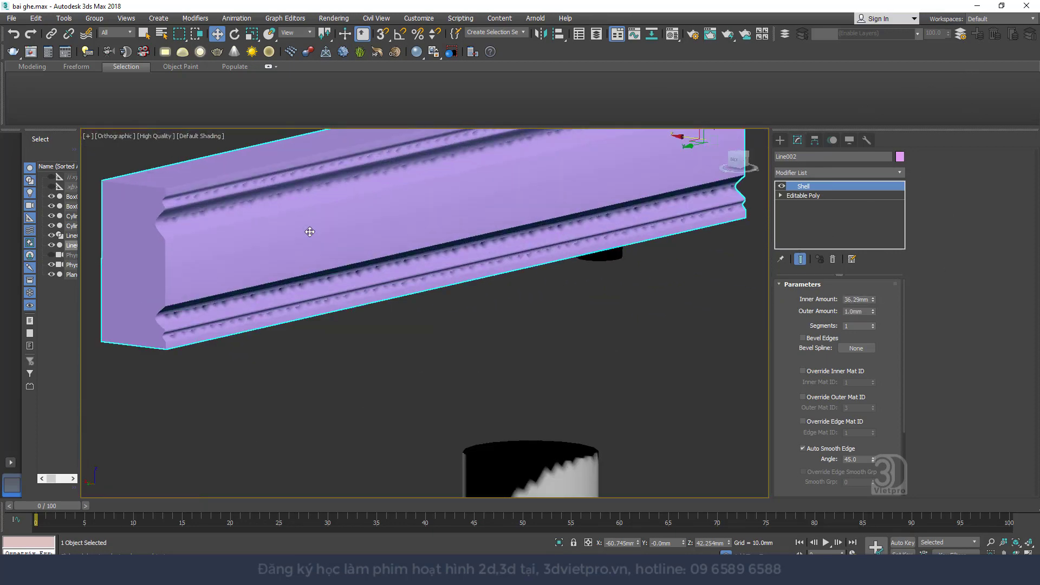
pyautogui.press('F4')
pyautogui.scroll(-8, 309, 232)
pyautogui.keyDown('alt'); pyautogui.moveTo(310, 232); pyautogui.dragTo(379, 243, button='middle'); pyautogui.keyUp('alt')
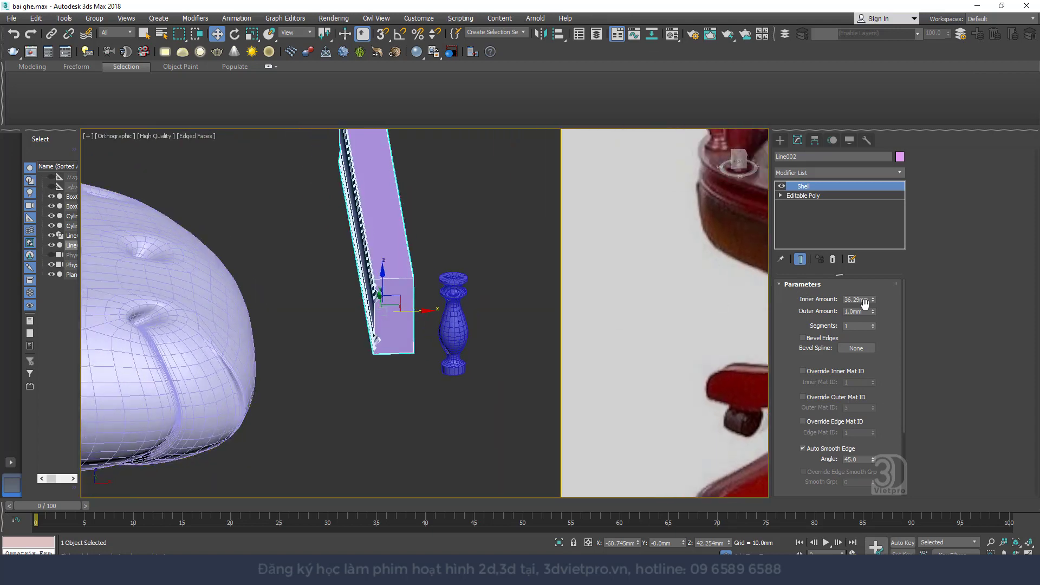
# - Raise the Shell inner amount through 40.3mm and 106mm to 177.84mm
pyautogui.moveTo(872, 311); pyautogui.dragTo(873, 295)
pyautogui.scroll(-5, 481, 336)
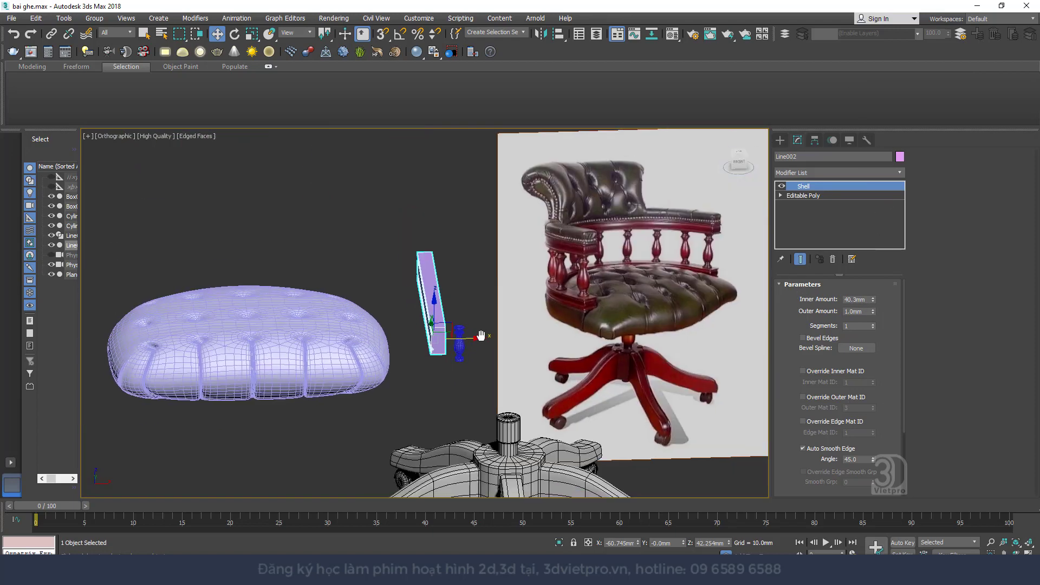
pyautogui.scroll(3, 481, 335)
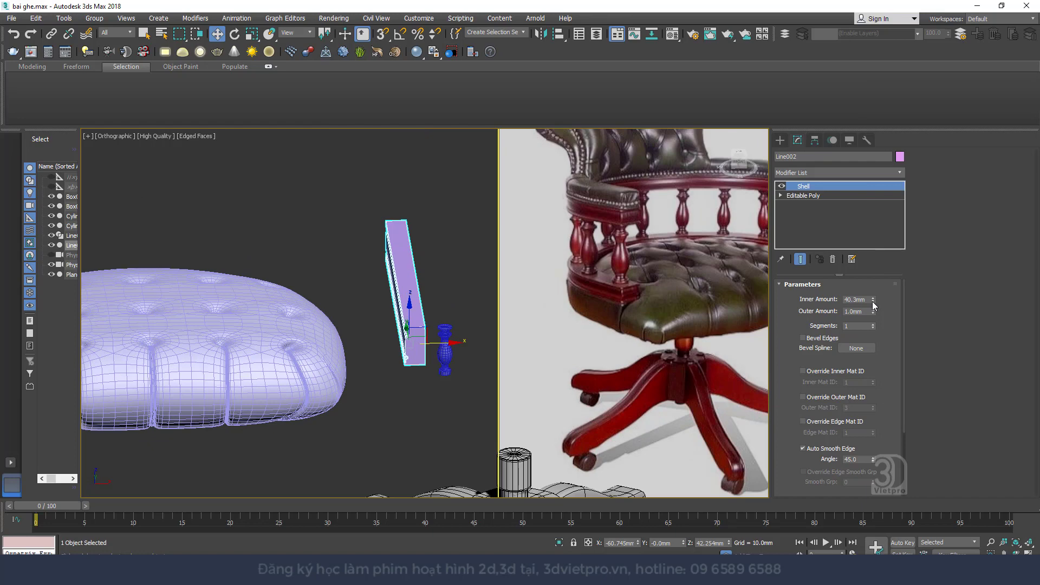
pyautogui.moveTo(873, 304); pyautogui.dragTo(785, 68)
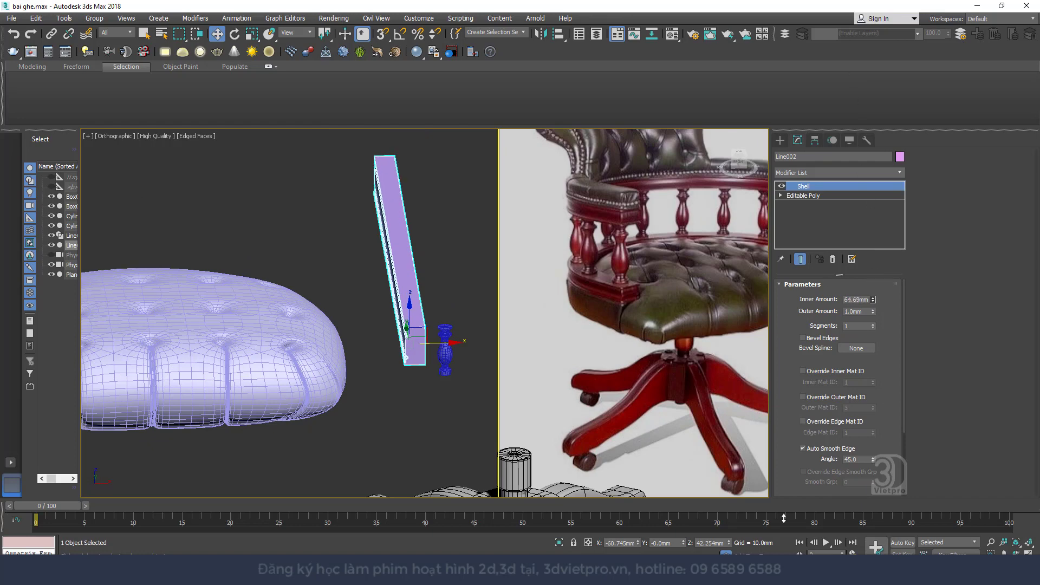
pyautogui.scroll(-2, 406, 326)
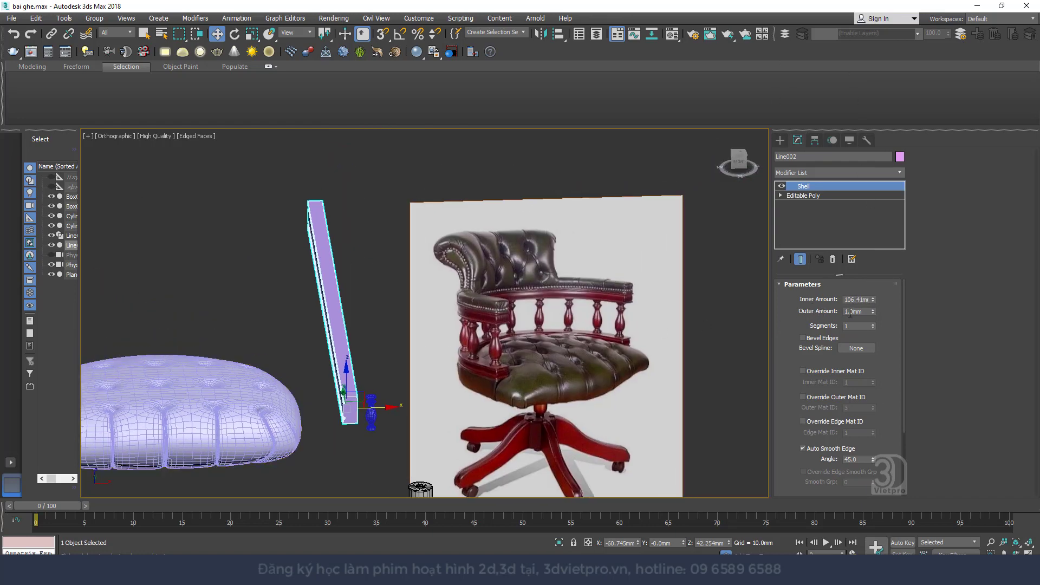
pyautogui.moveTo(873, 304); pyautogui.dragTo(872, 227)
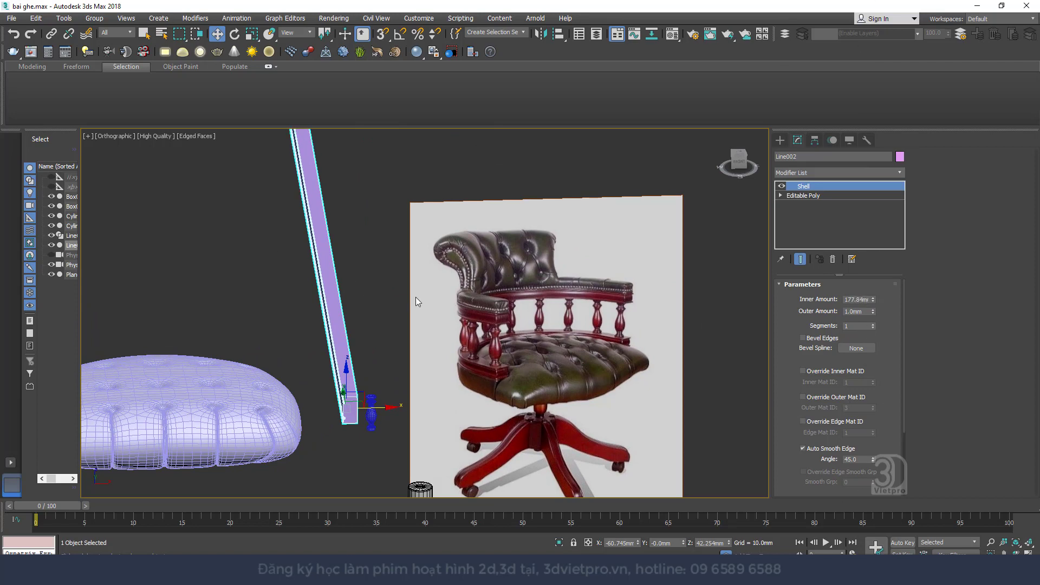
# - In Front view, add a Symmetry modifier to the rail with Flip ticked
pyautogui.press('f')
pyautogui.press('z')
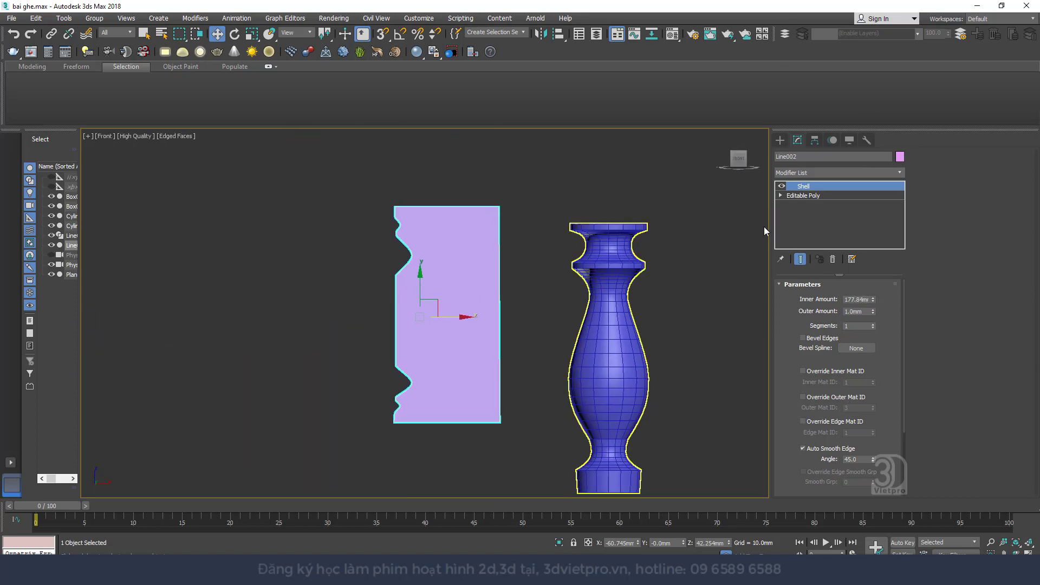
pyautogui.click(817, 173)
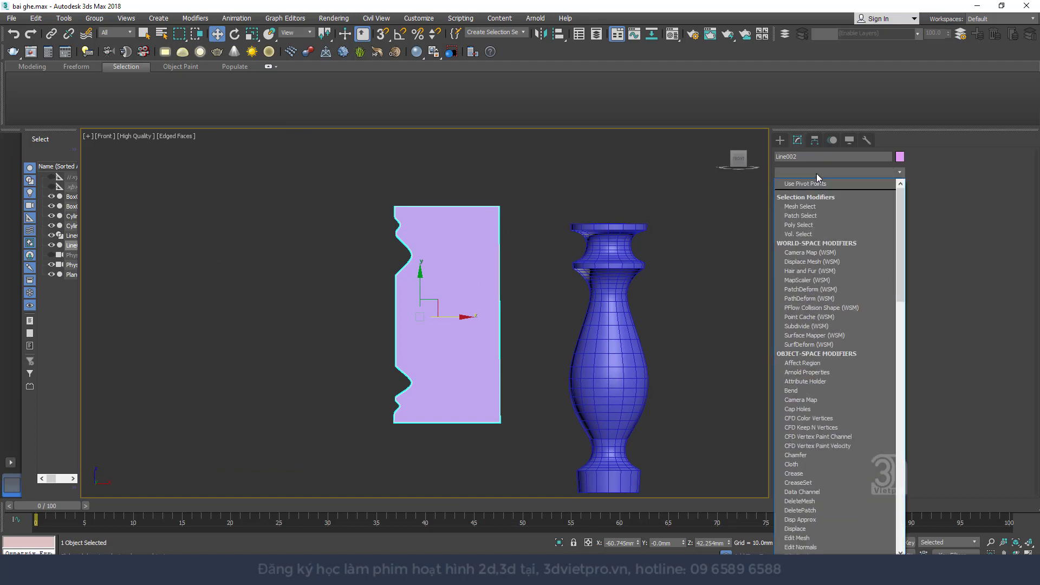
pyautogui.write('sy')
pyautogui.click(801, 331)
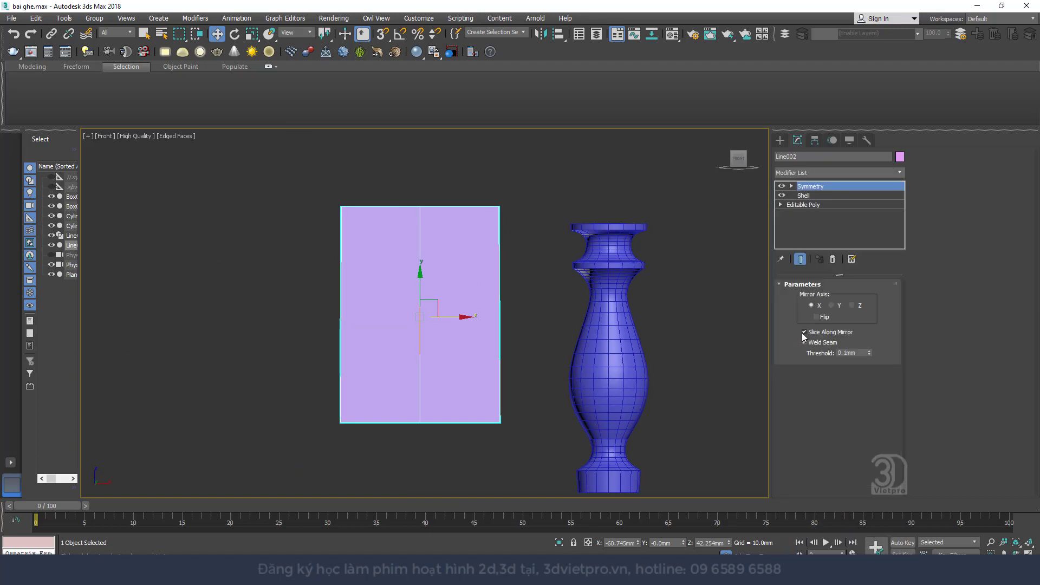
pyautogui.click(823, 319)
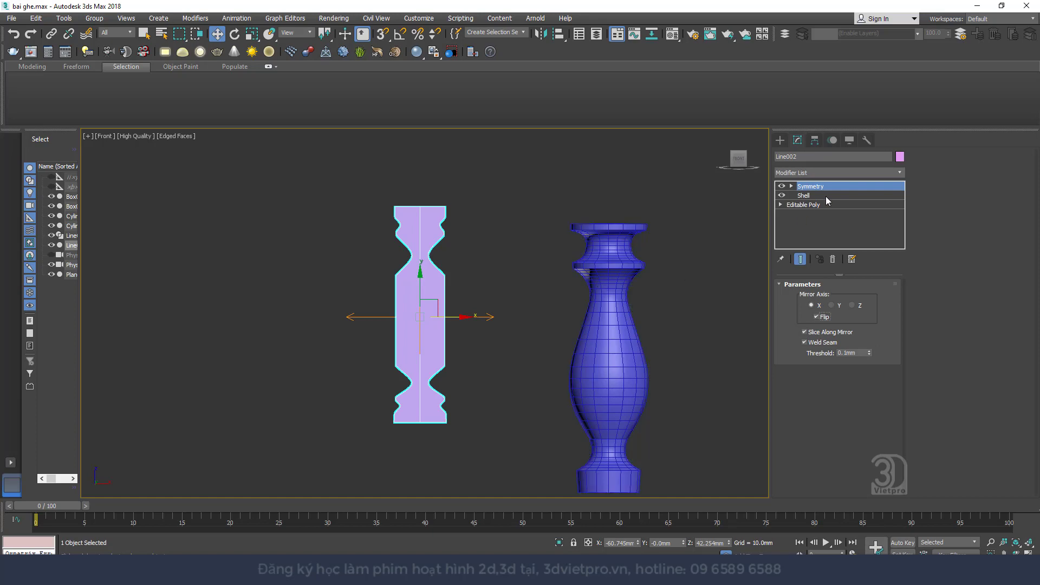
# - Move the Symmetry mirror plane along X to widen the rail, then orbit to inspect
pyautogui.click(816, 316)
pyautogui.click(791, 186)
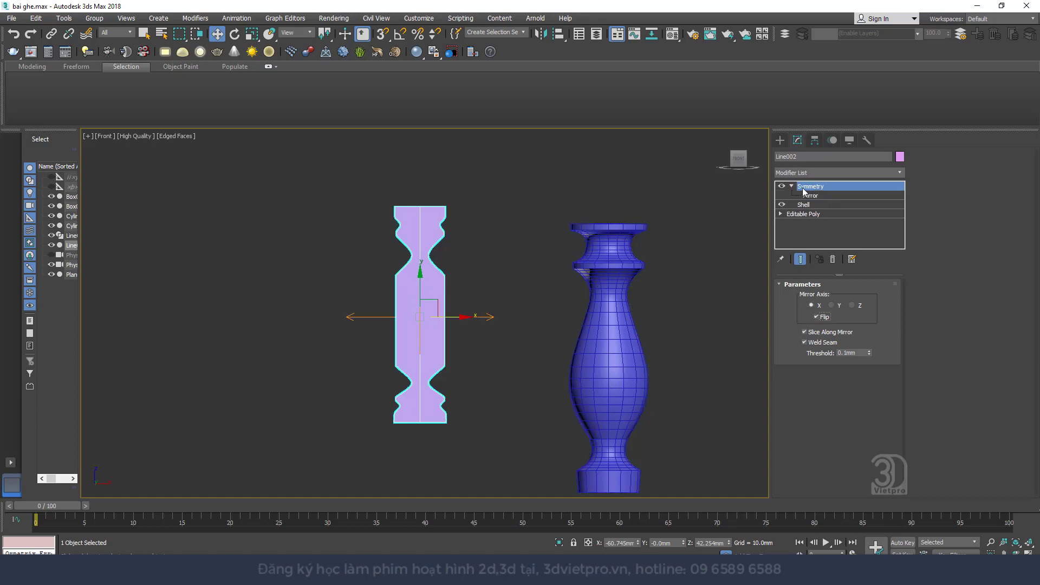
pyautogui.moveTo(456, 319); pyautogui.dragTo(498, 318)
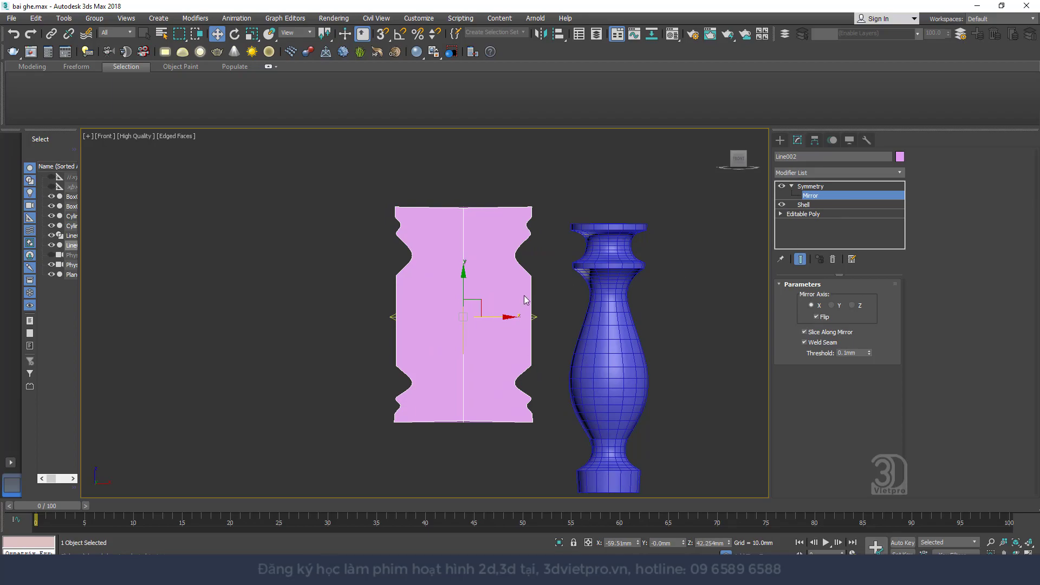
pyautogui.moveTo(529, 302)
pyautogui.keyDown('alt'); pyautogui.mouseDown(button='middle')
pyautogui.moveTo(429, 320)
pyautogui.moveTo(511, 295)
pyautogui.mouseUp(button='middle'); pyautogui.keyUp('alt')
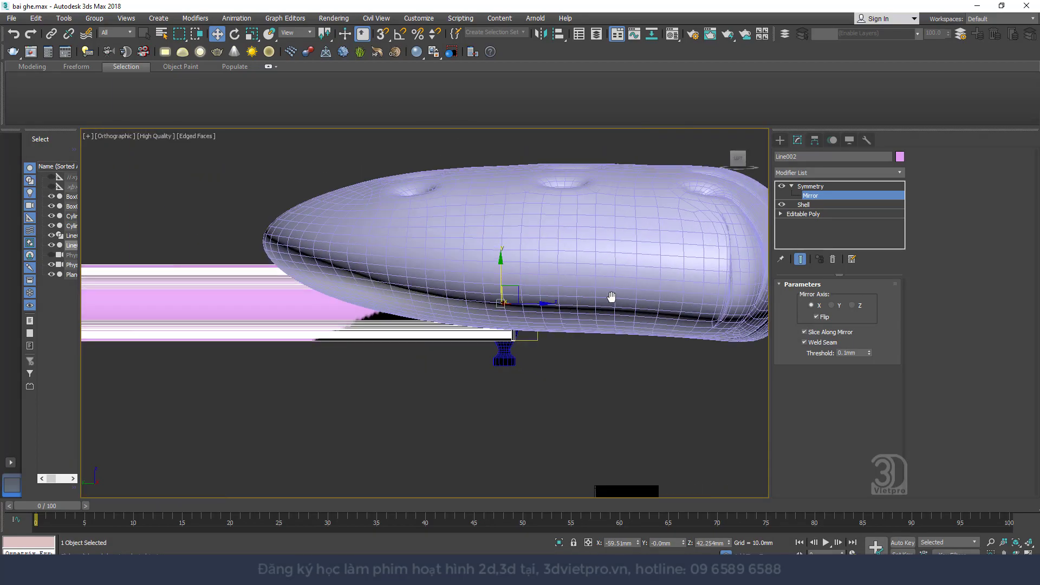
pyautogui.keyDown('alt'); pyautogui.moveTo(608, 297); pyautogui.dragTo(472, 297, button='middle'); pyautogui.keyUp('alt')
pyautogui.scroll(-3, 417, 323)
pyautogui.keyDown('alt'); pyautogui.moveTo(418, 323); pyautogui.dragTo(484, 323, button='middle'); pyautogui.keyUp('alt')
pyautogui.scroll(-3, 484, 323)
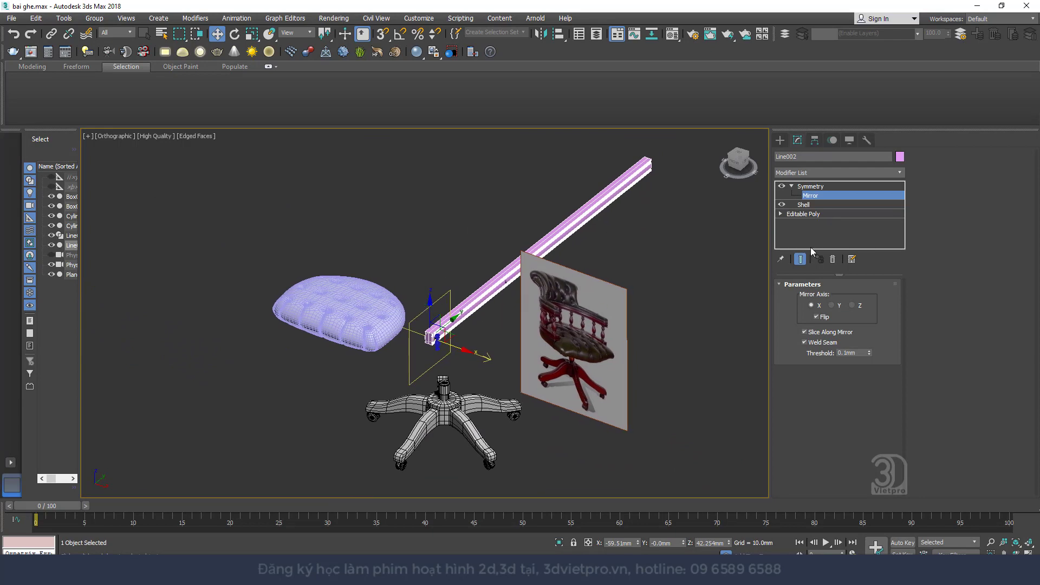
# - Cut the Shell inner amount to about 134.85mm and convert the rail to Editable Poly
pyautogui.rightClick(496, 301)
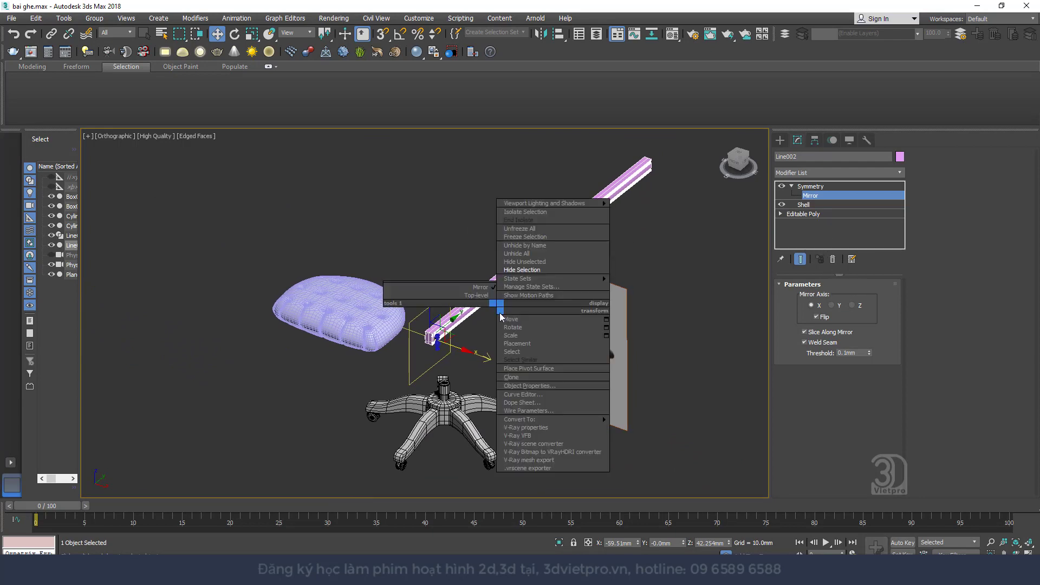
pyautogui.click(520, 338)
pyautogui.click(812, 204)
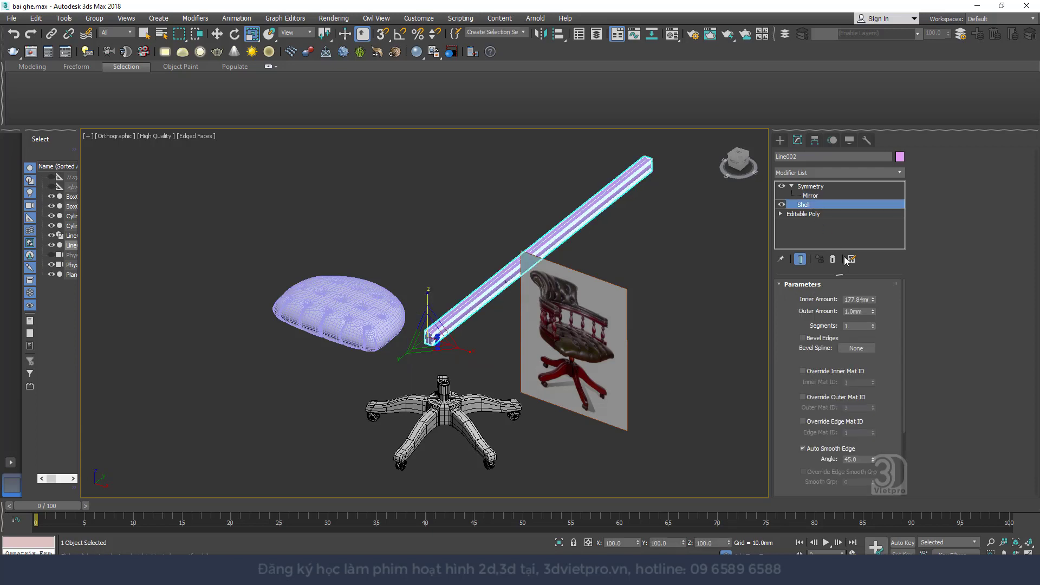
pyautogui.moveTo(875, 407); pyautogui.dragTo(876, 428)
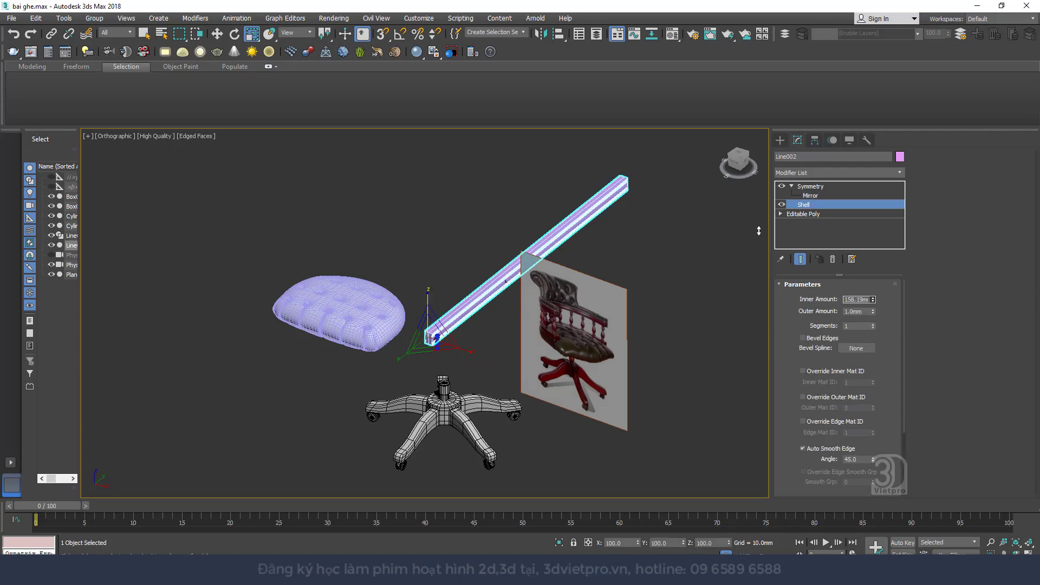
pyautogui.moveTo(873, 299)
pyautogui.mouseDown()
pyautogui.moveTo(879, 382)
pyautogui.moveTo(859, 420)
pyautogui.mouseUp()
pyautogui.rightClick(491, 281)
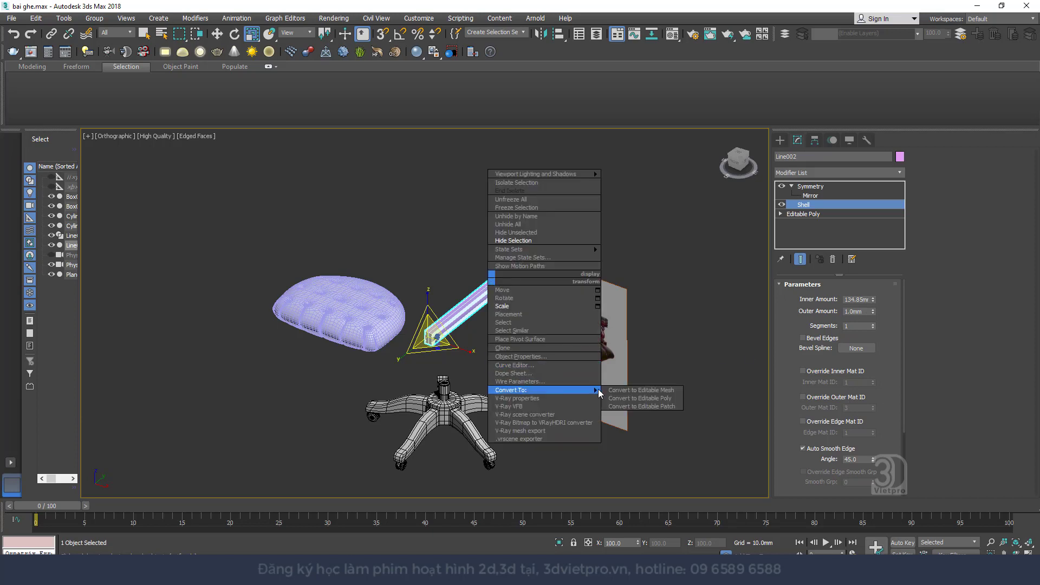
pyautogui.click(647, 398)
# - In Top view, connect the rail's long edges with 40 segments
pyautogui.rightClick(678, 252)
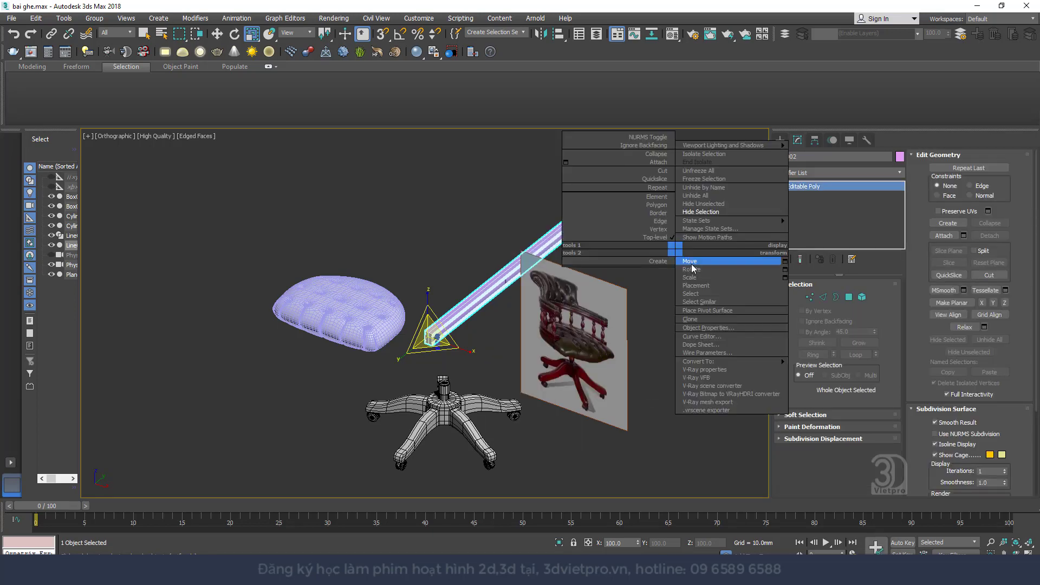
pyautogui.click(687, 260)
pyautogui.press('t')
pyautogui.click(823, 296)
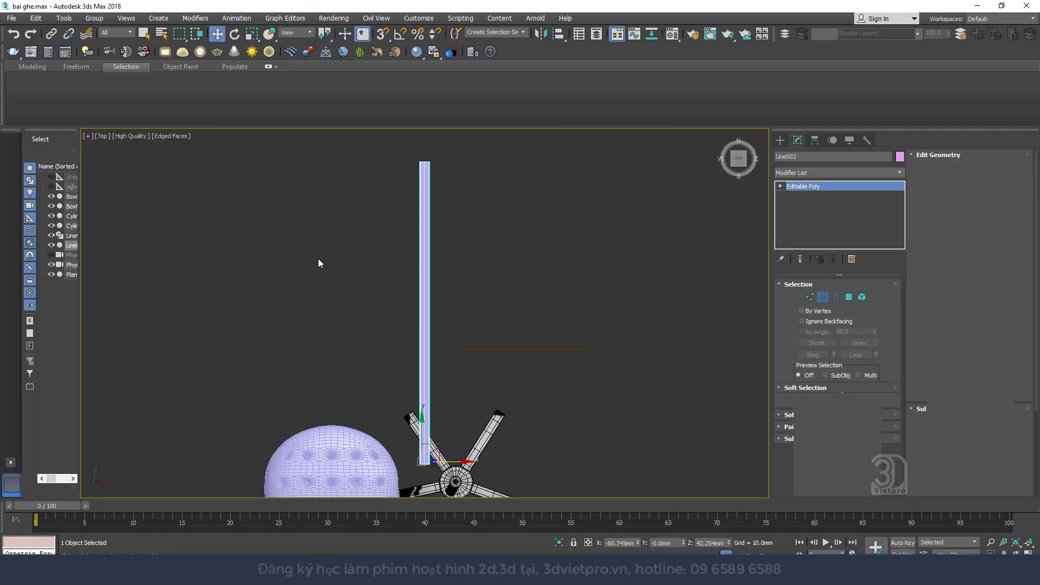
pyautogui.keyDown('alt'); pyautogui.moveTo(540, 337); pyautogui.dragTo(525, 268, button='middle'); pyautogui.keyUp('alt')
pyautogui.scroll(5, 525, 268)
pyautogui.rightClick(511, 257)
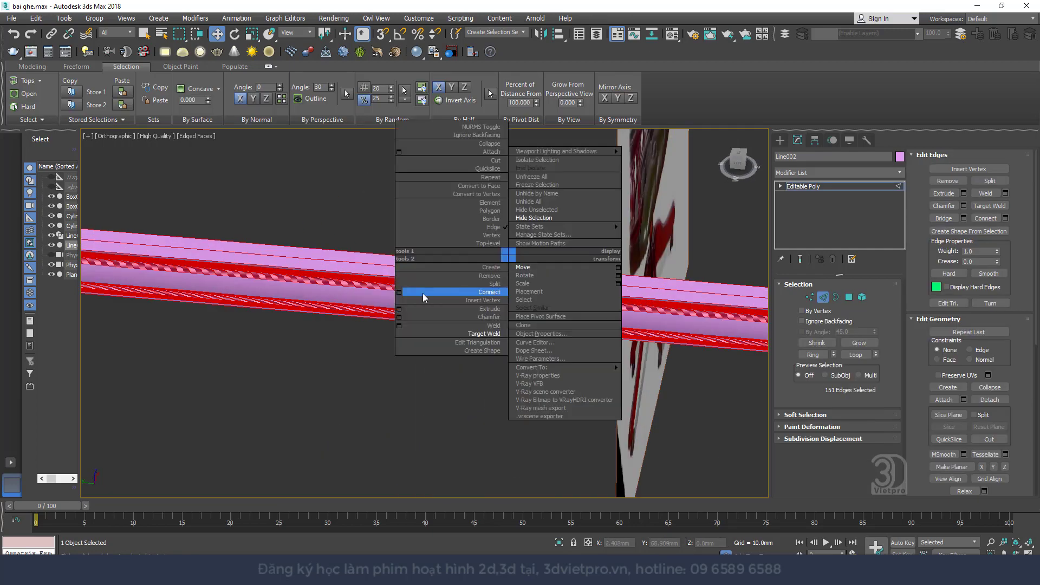
pyautogui.click(399, 292)
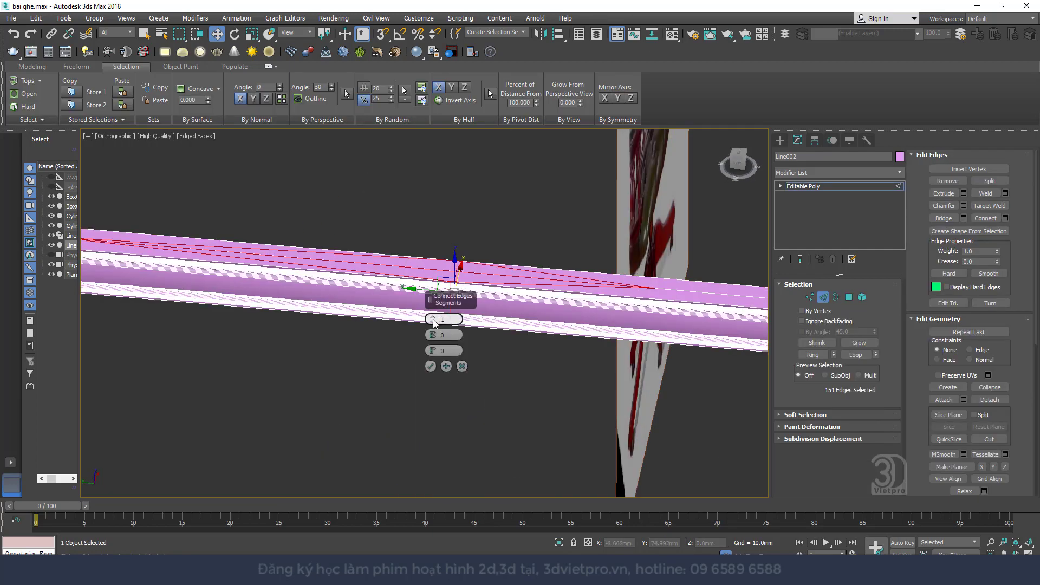
pyautogui.moveTo(433, 320); pyautogui.dragTo(440, 233)
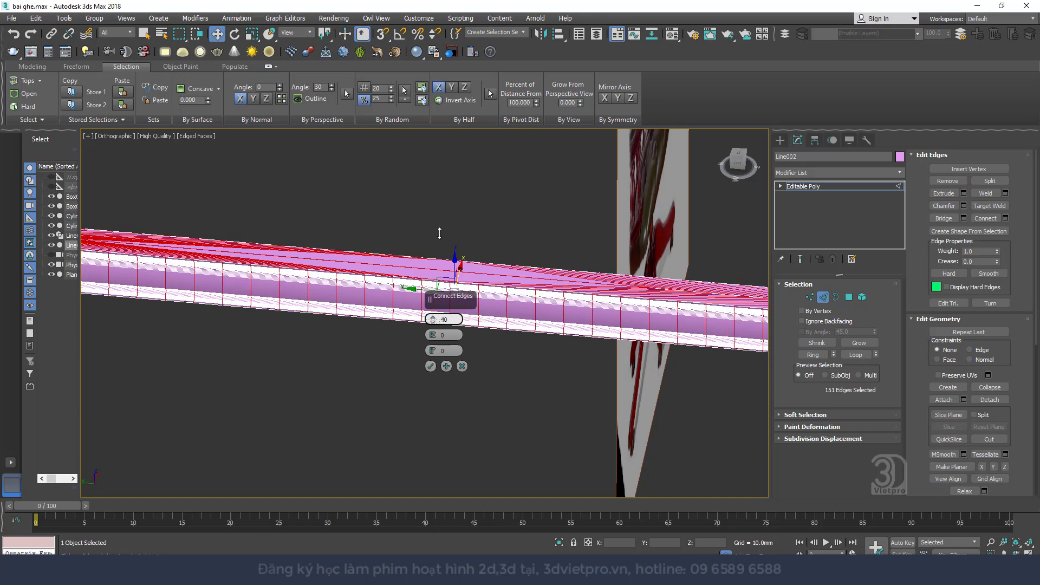
pyautogui.click(430, 366)
pyautogui.scroll(-3, 455, 308)
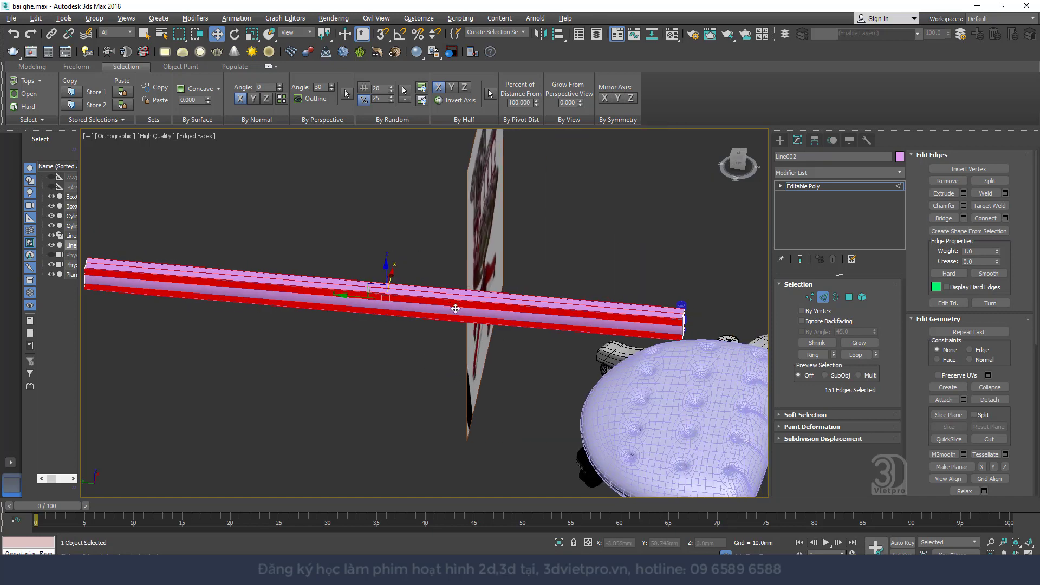
# - Select a rail vertex, start a weld, then cancel it after reorienting the view
pyautogui.keyDown('alt'); pyautogui.moveTo(455, 308); pyautogui.dragTo(770, 286, button='middle'); pyautogui.keyUp('alt')
pyautogui.click(809, 296)
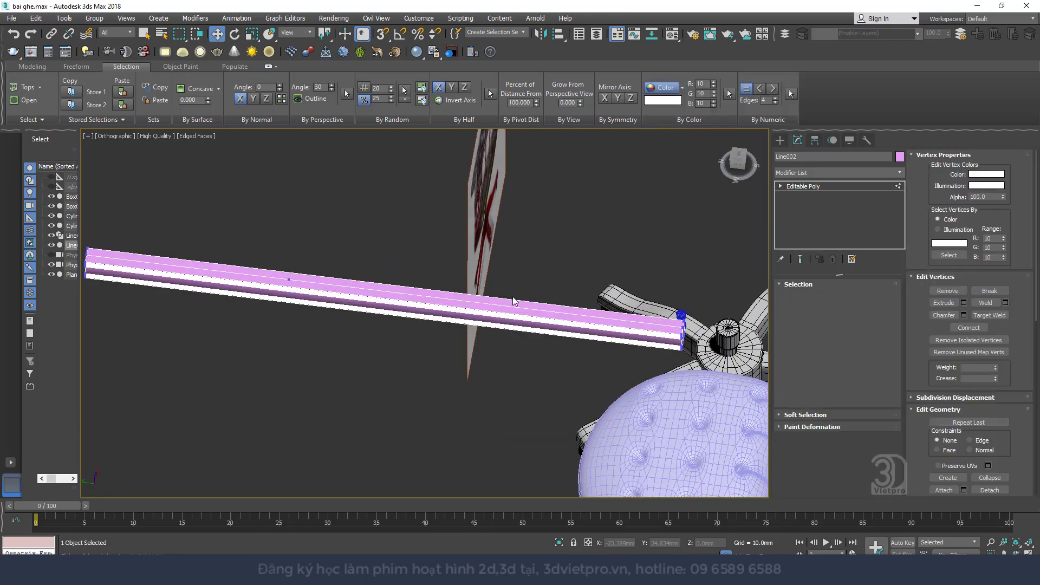
pyautogui.scroll(4, 289, 280)
pyautogui.scroll(3, 531, 309)
pyautogui.click(543, 323)
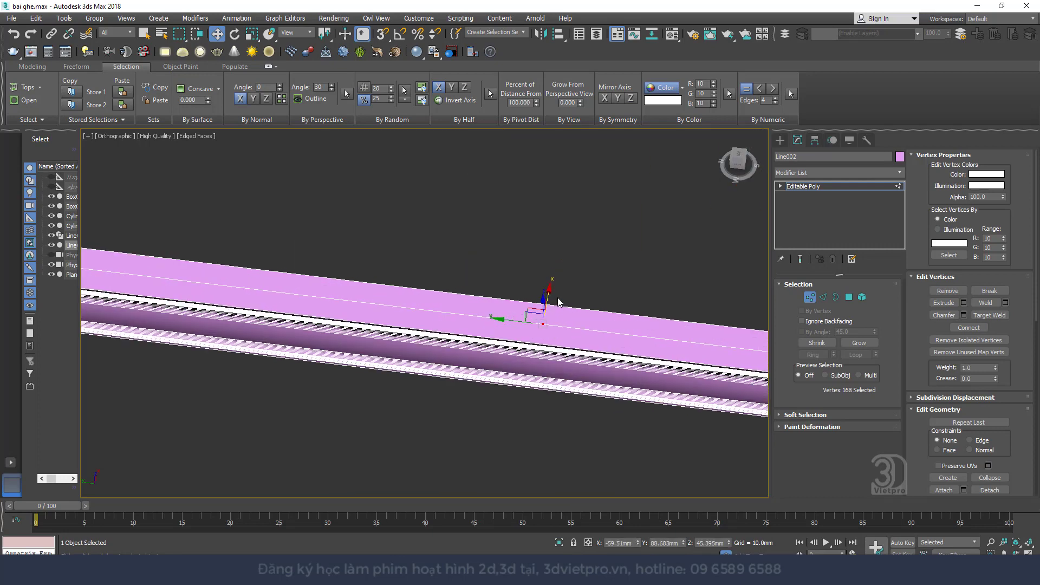
pyautogui.rightClick(554, 341)
pyautogui.click(544, 370)
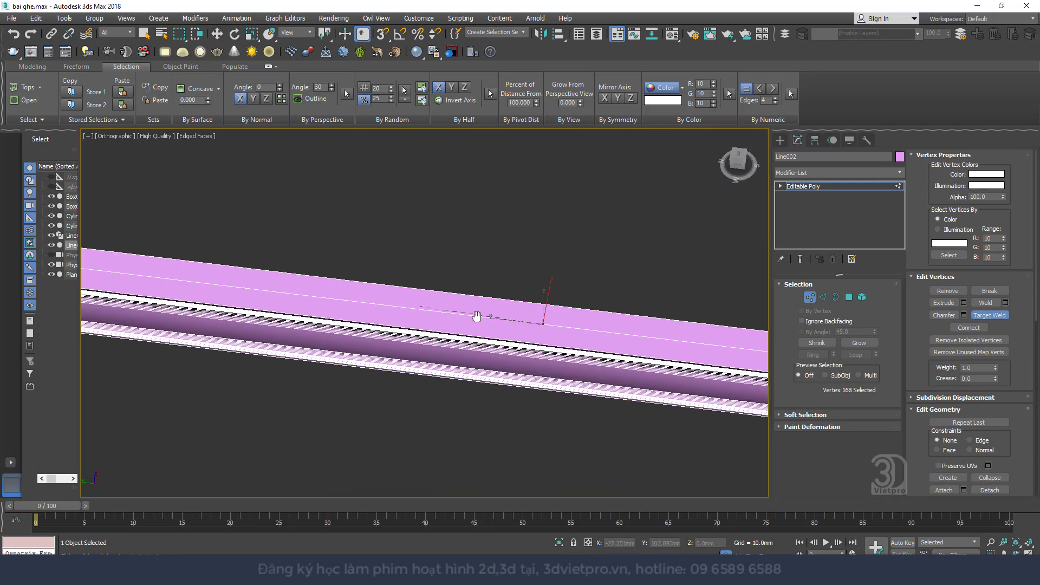
pyautogui.moveTo(476, 316); pyautogui.dragTo(364, 303, button='middle')
pyautogui.keyDown('alt'); pyautogui.moveTo(540, 344); pyautogui.dragTo(704, 329, button='middle'); pyautogui.keyUp('alt')
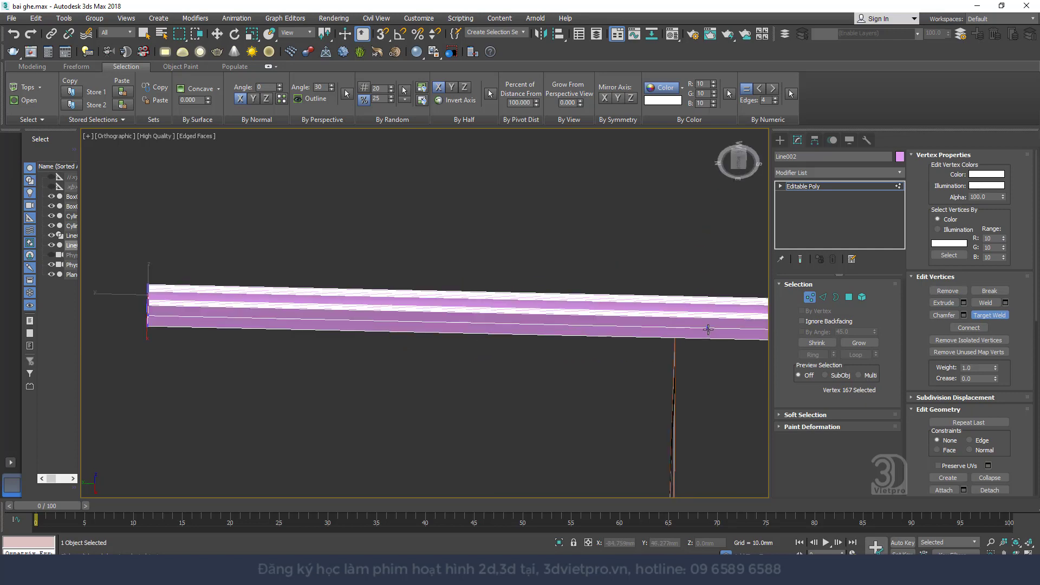
pyautogui.rightClick(447, 256)
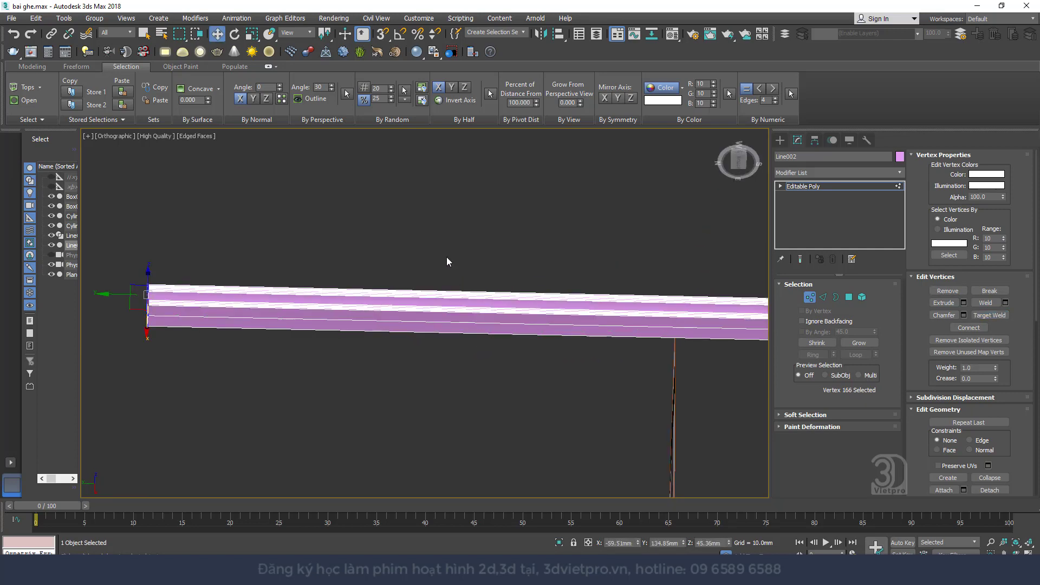
pyautogui.scroll(-4, 197, 281)
# - Connect the rail edges again with about 43 segments and exit Edge mode
pyautogui.press('2')
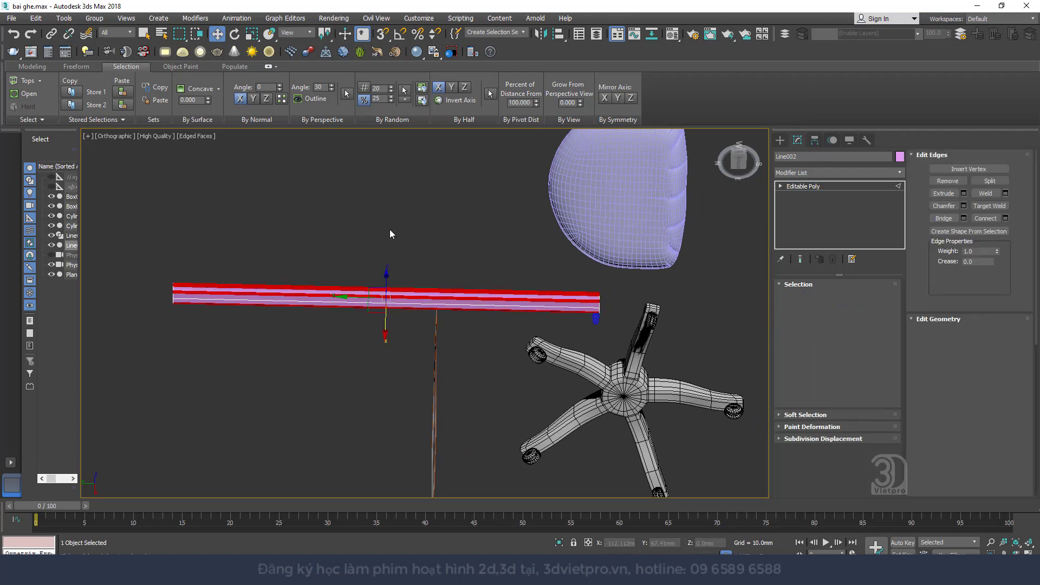
pyautogui.rightClick(411, 313)
pyautogui.click(298, 354)
pyautogui.keyDown('alt'); pyautogui.moveTo(302, 353); pyautogui.dragTo(429, 296, button='middle'); pyautogui.keyUp('alt')
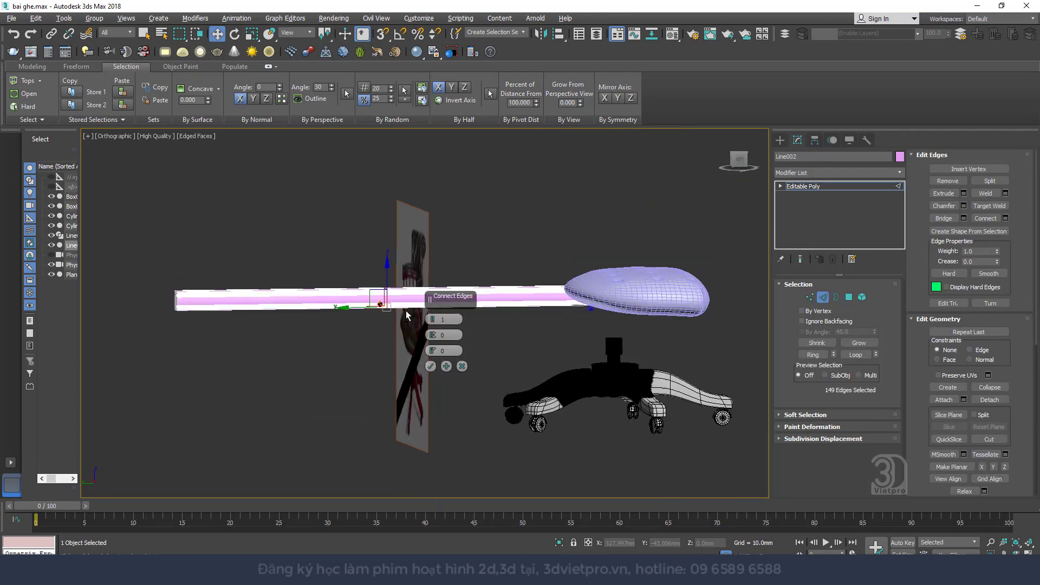
pyautogui.moveTo(433, 319); pyautogui.dragTo(437, 259)
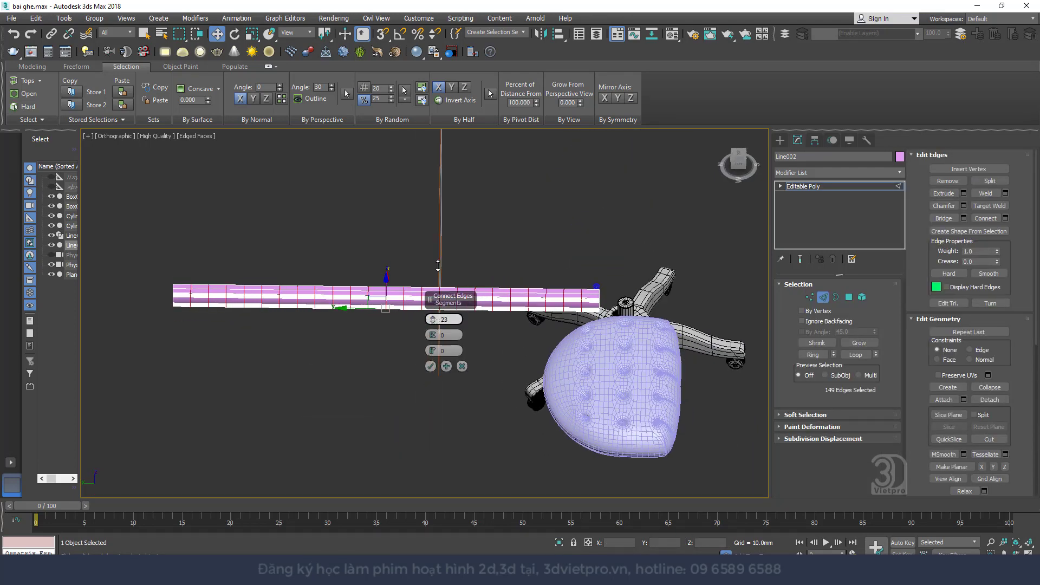
pyautogui.click(430, 366)
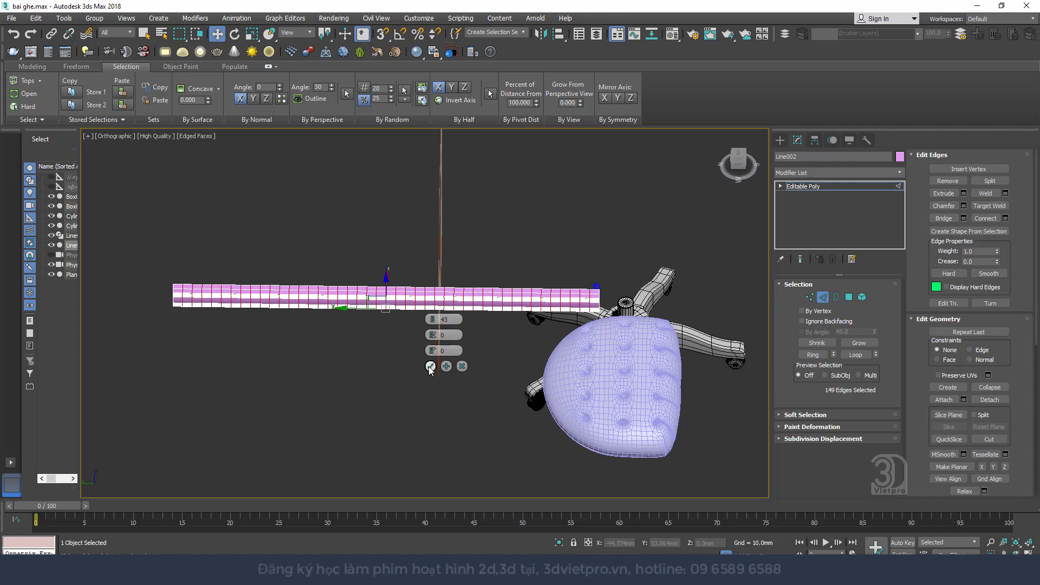
pyautogui.scroll(5, 488, 295)
pyautogui.scroll(-3, 487, 327)
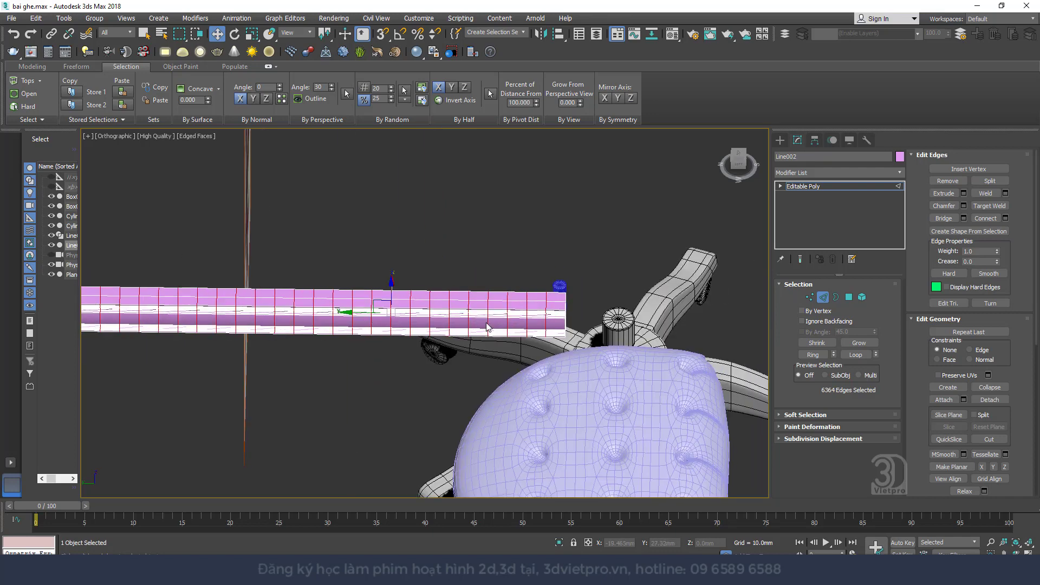
pyautogui.click(827, 297)
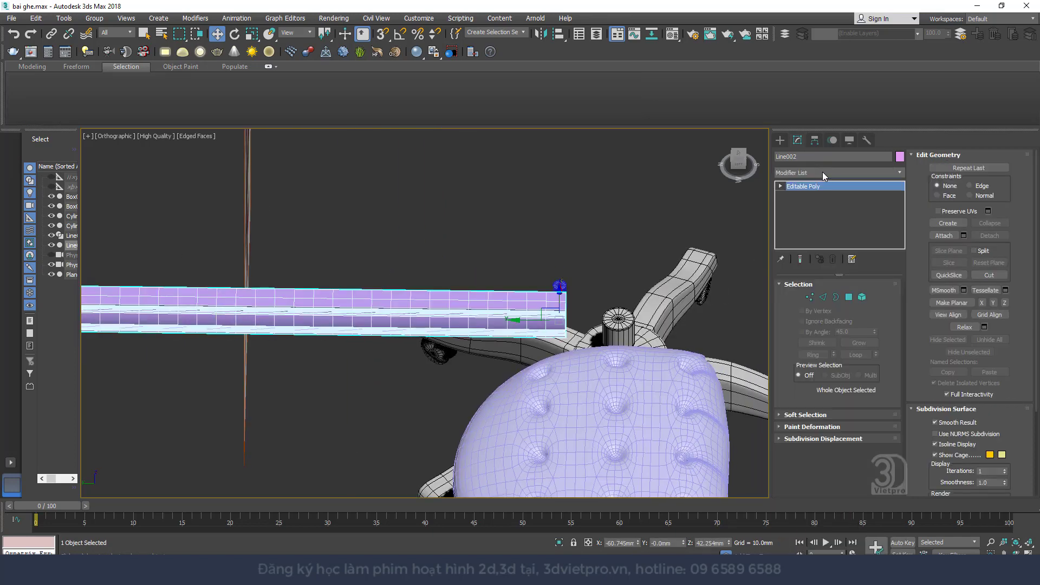
# - Reset the rail's XForm and collapse the stack into its editable poly
pyautogui.click(866, 140)
pyautogui.click(838, 274)
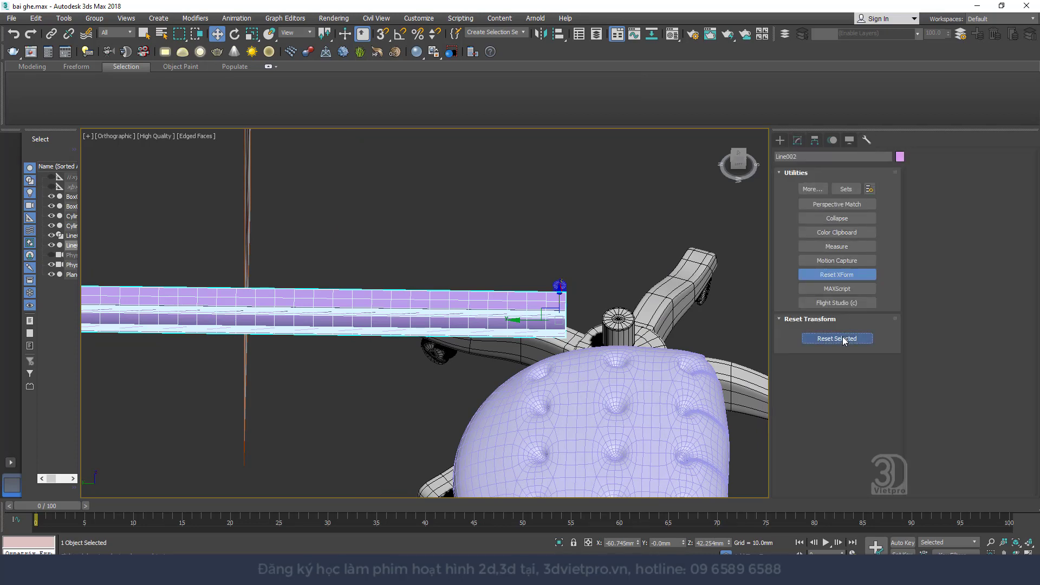
pyautogui.click(841, 338)
pyautogui.click(834, 281)
pyautogui.click(797, 141)
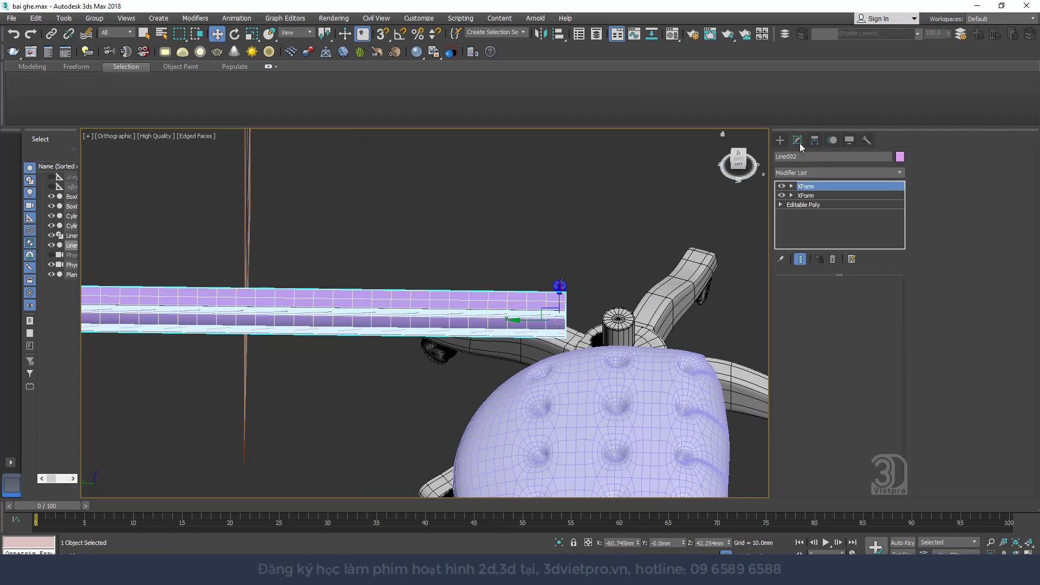
pyautogui.rightClick(808, 189)
pyautogui.click(847, 282)
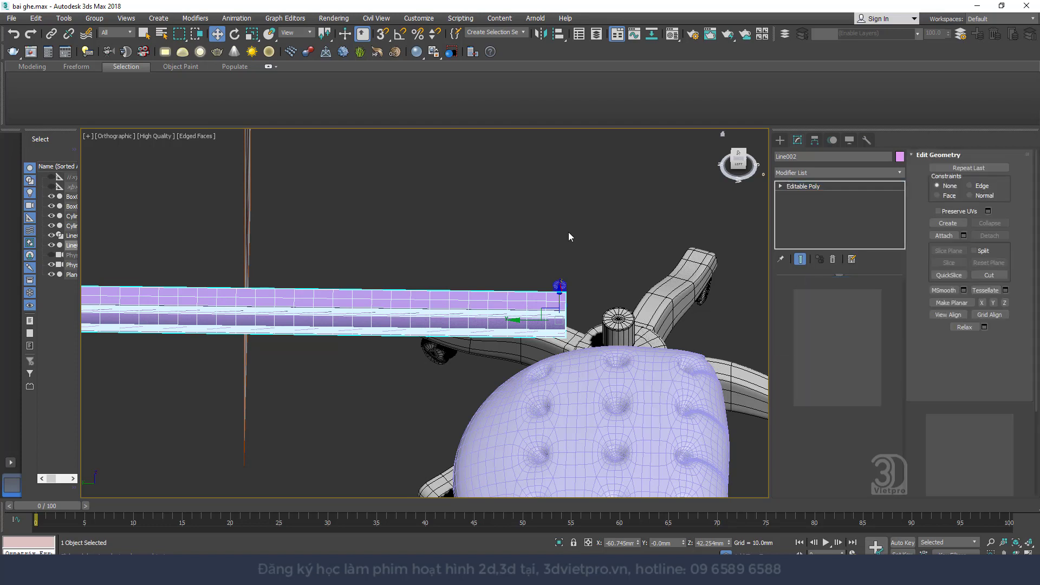
pyautogui.rightClick(568, 231)
pyautogui.click(589, 240)
# - Centre the rail's pivot on the object using Affect Pivot Only
pyautogui.click(813, 169)
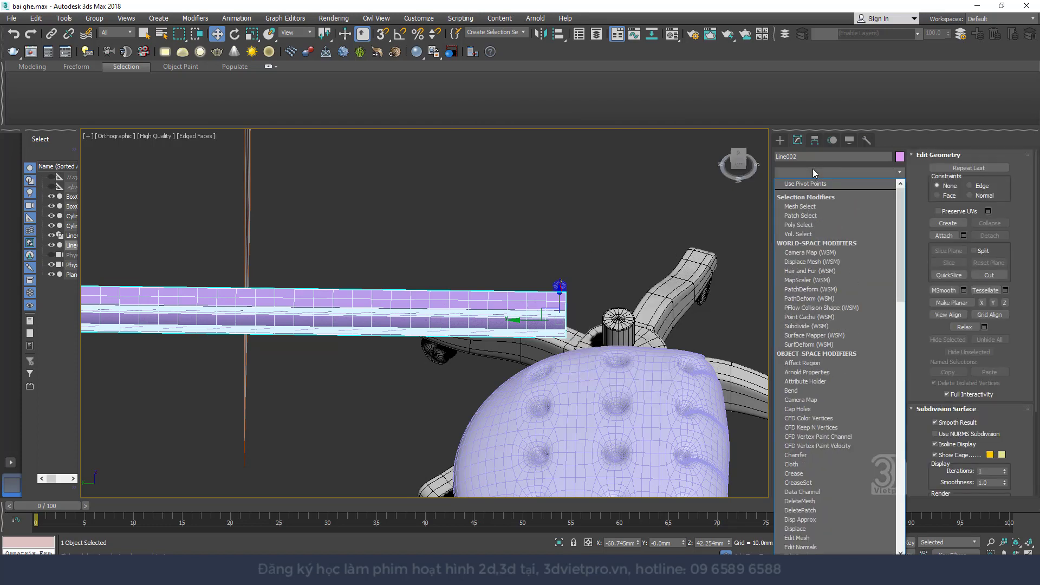
pyautogui.click(814, 141)
pyautogui.click(837, 215)
pyautogui.click(837, 271)
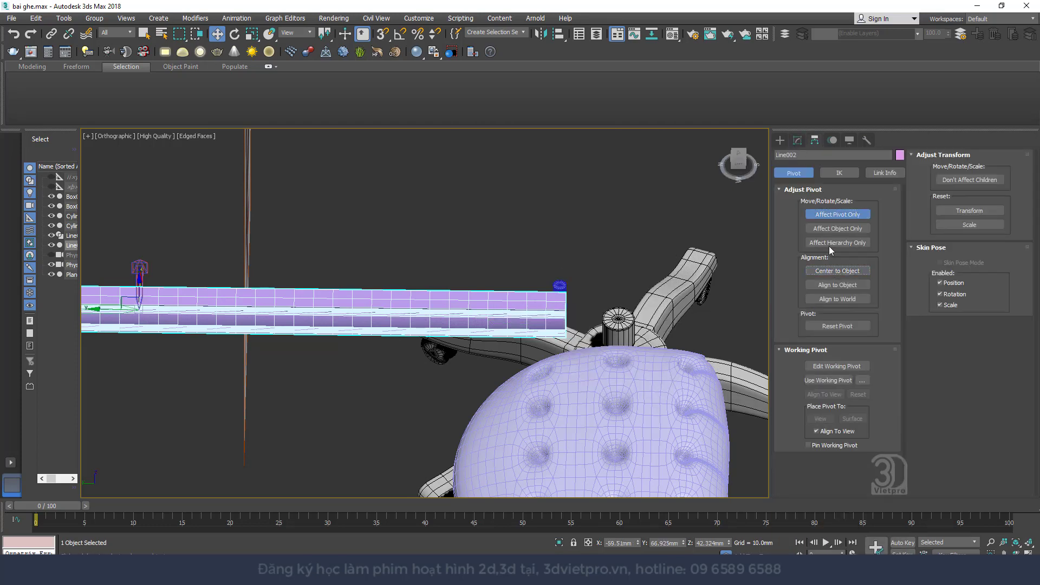
pyautogui.scroll(-2, 389, 282)
pyautogui.moveTo(388, 282); pyautogui.dragTo(496, 279, button='middle')
pyautogui.click(837, 214)
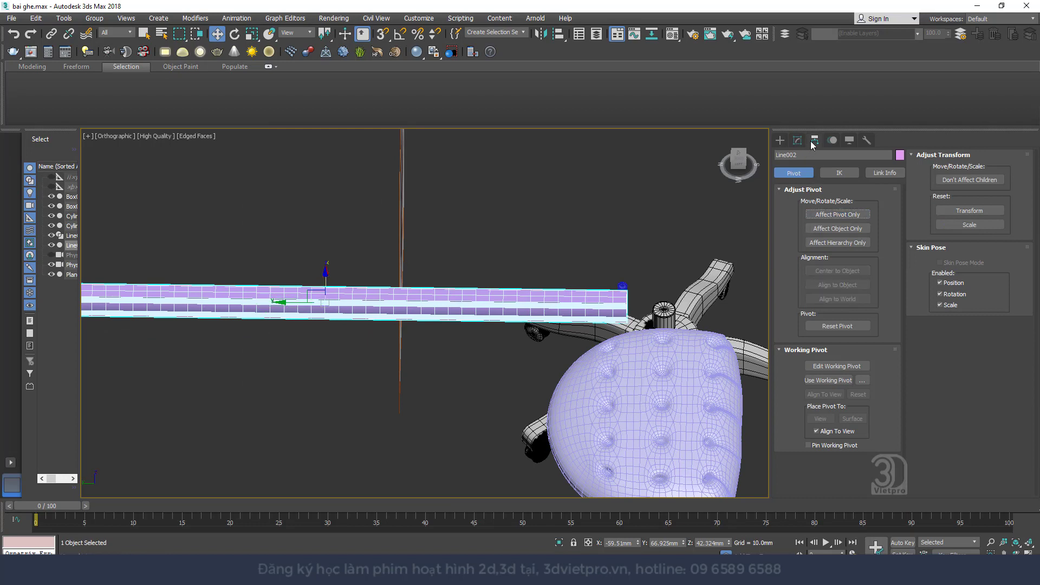
pyautogui.click(834, 215)
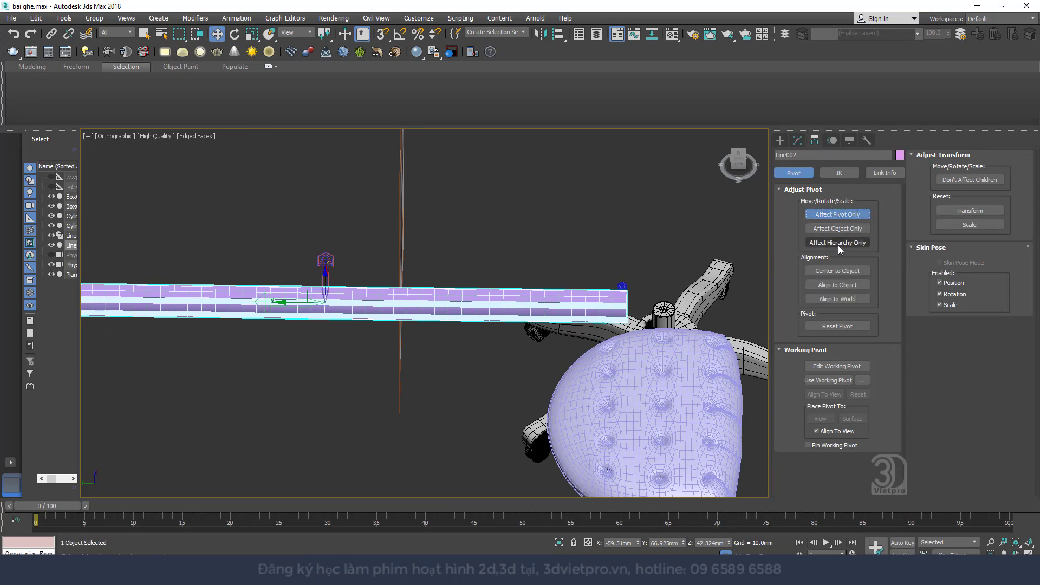
pyautogui.click(835, 272)
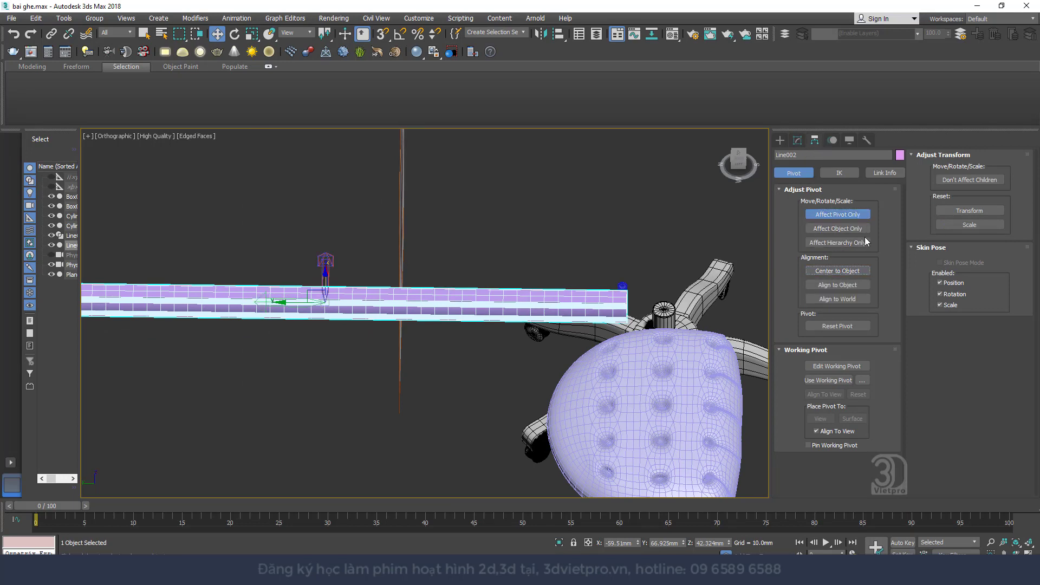
pyautogui.click(837, 217)
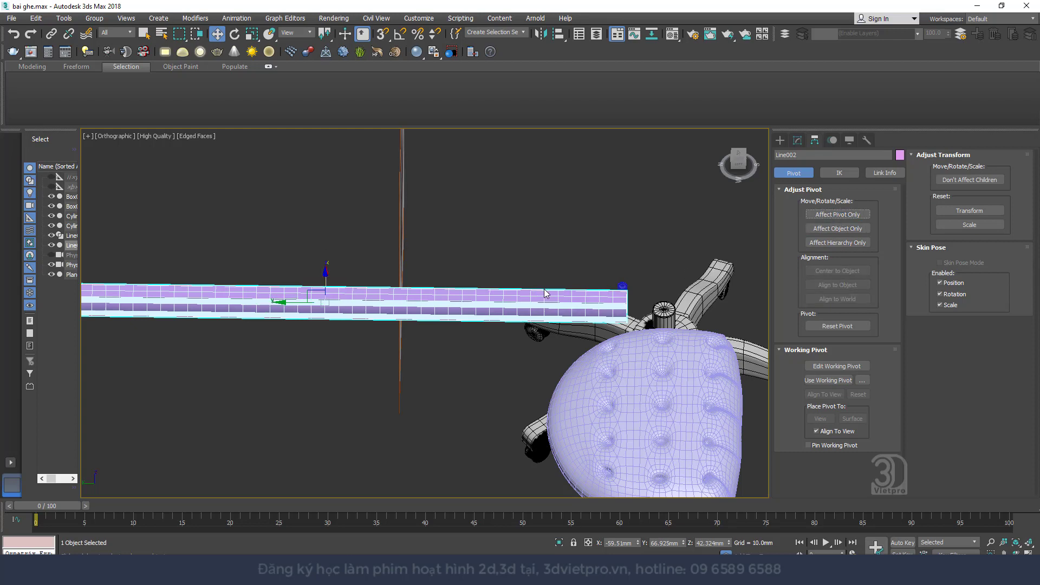
# - Switch to the Top view and pan to frame the scene
pyautogui.press('t')
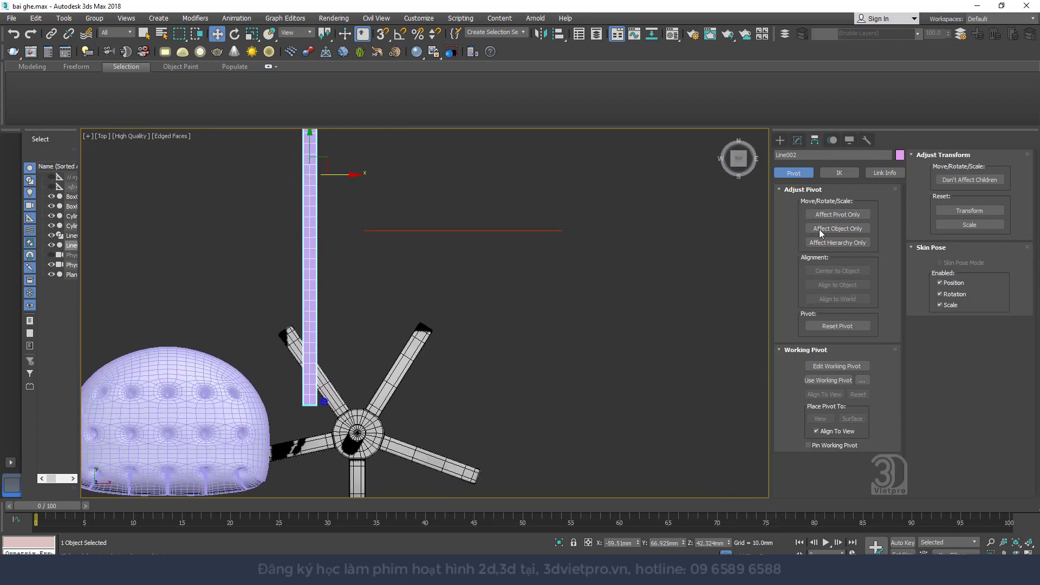
pyautogui.scroll(-2, 455, 263)
pyautogui.moveTo(455, 263); pyautogui.dragTo(327, 327, button='middle')
# - Add a Bend modifier to the rail, bending it around the Y axis
pyautogui.click(797, 140)
pyautogui.click(813, 171)
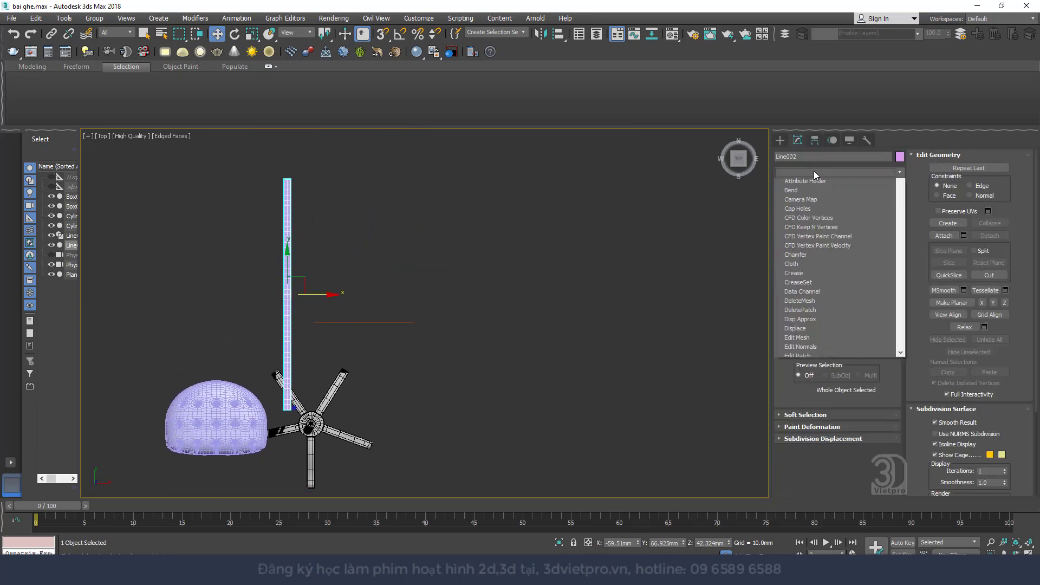
pyautogui.click(807, 183)
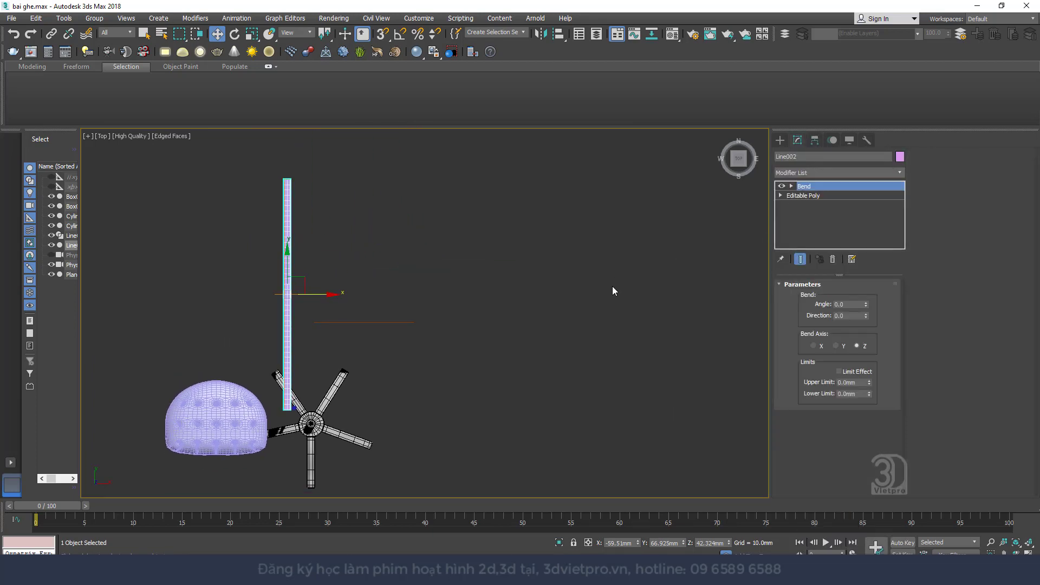
pyautogui.moveTo(633, 301)
pyautogui.keyDown('alt'); pyautogui.mouseDown(button='middle')
pyautogui.moveTo(514, 235)
pyautogui.moveTo(394, 274)
pyautogui.moveTo(409, 240)
pyautogui.mouseUp(button='middle'); pyautogui.keyUp('alt')
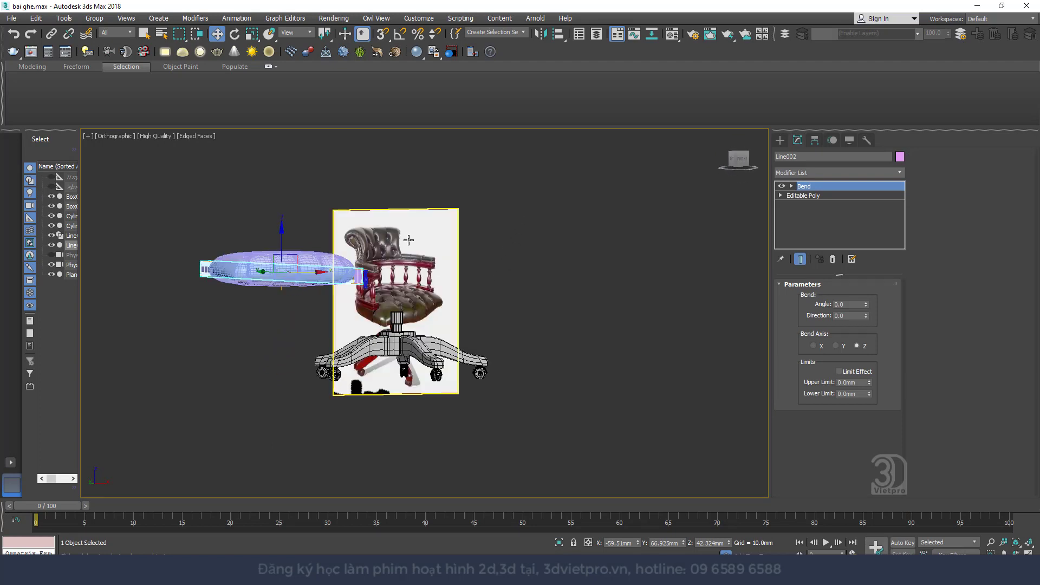
pyautogui.scroll(5, 408, 240)
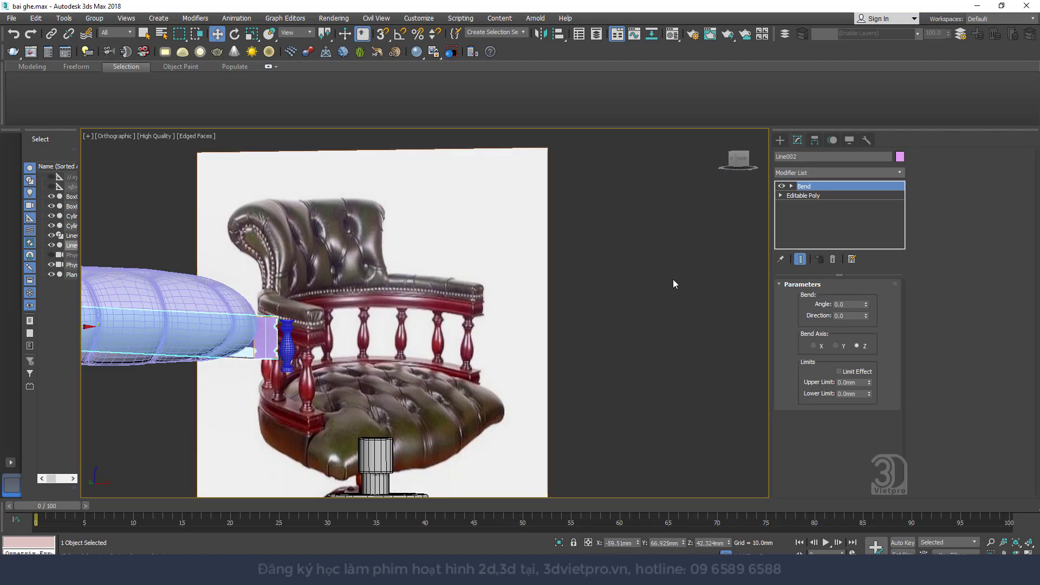
pyautogui.press('t')
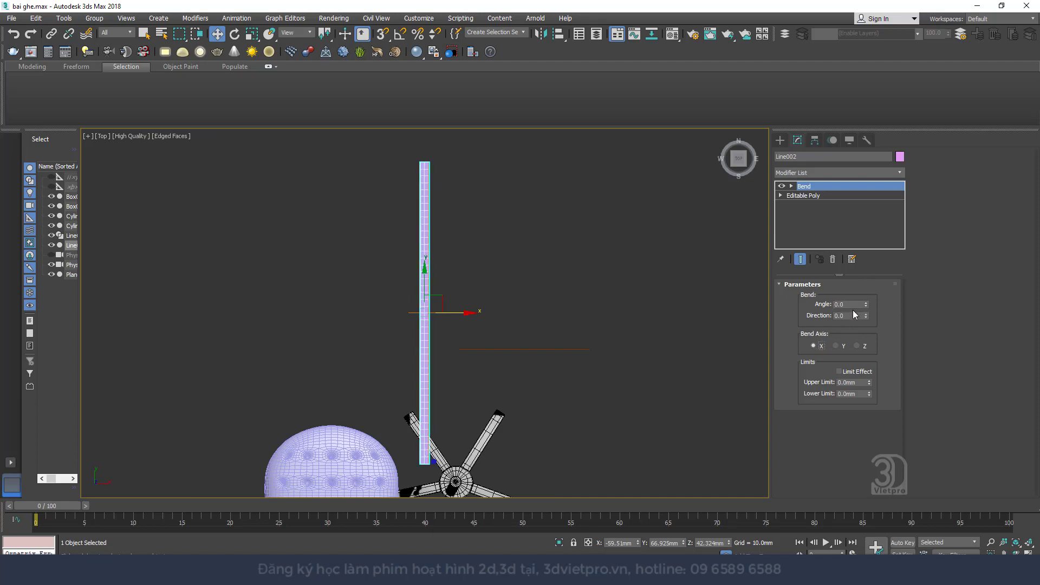
pyautogui.moveTo(864, 307); pyautogui.dragTo(863, 207)
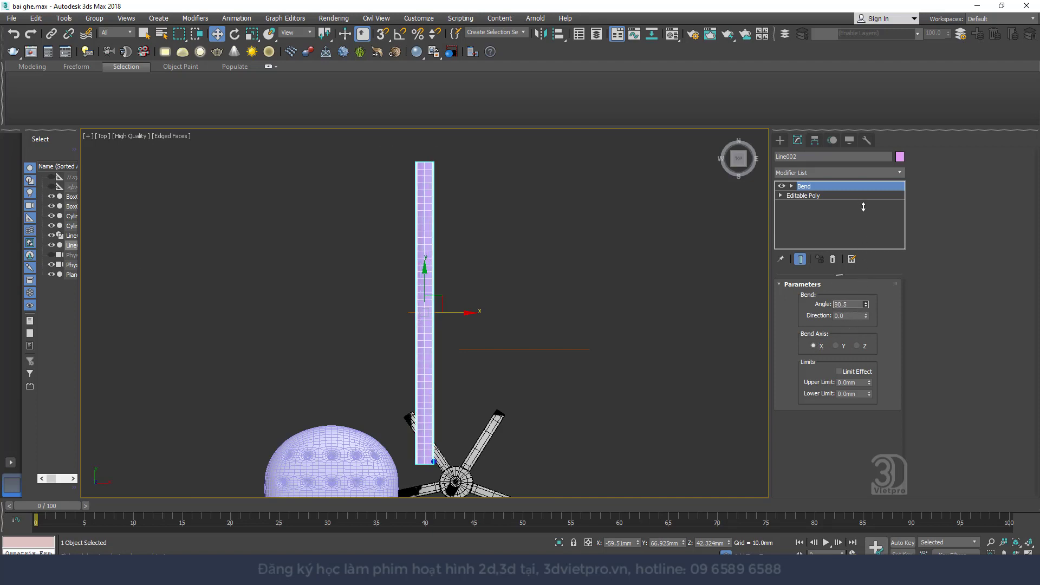
pyautogui.click(839, 345)
# - Raise the bend angle to 151.5 degrees, then switch the Bend off
pyautogui.keyDown('alt'); pyautogui.moveTo(515, 274); pyautogui.dragTo(520, 227, button='middle'); pyautogui.keyUp('alt')
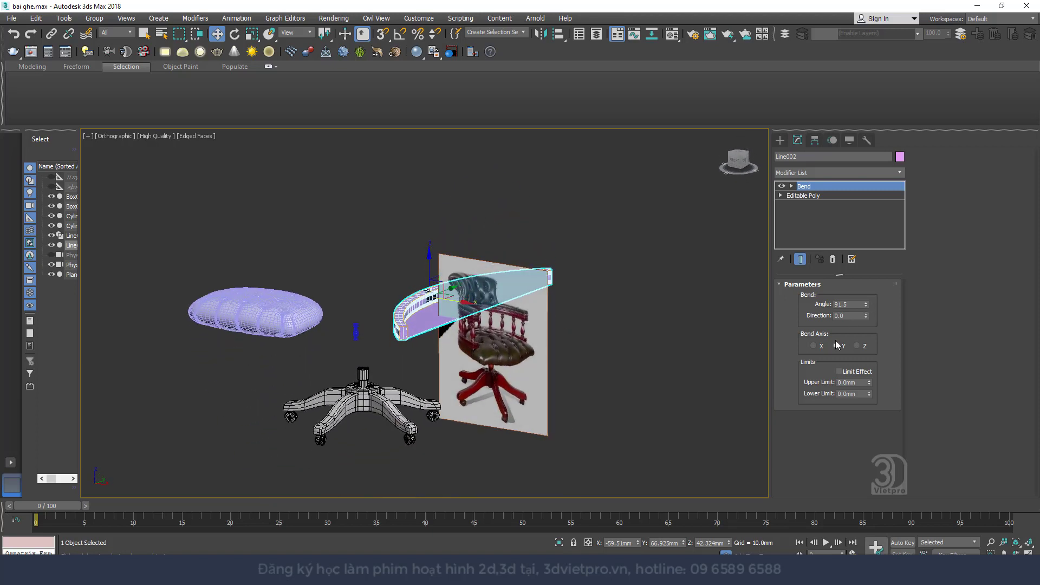
pyautogui.moveTo(868, 307); pyautogui.dragTo(867, 287)
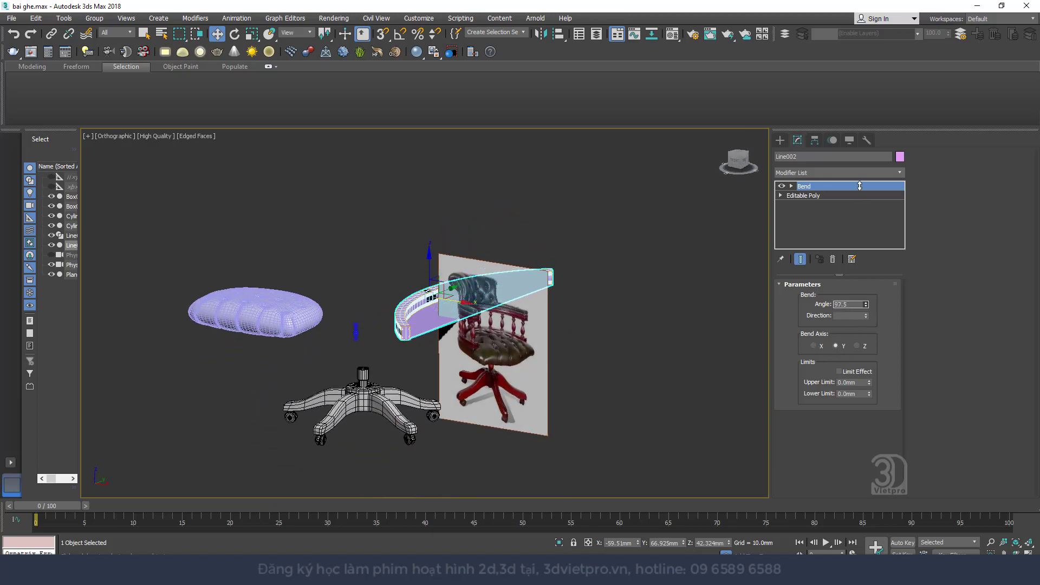
pyautogui.scroll(3, 484, 323)
pyautogui.keyDown('alt'); pyautogui.moveTo(484, 322); pyautogui.dragTo(502, 289, button='middle'); pyautogui.keyUp('alt')
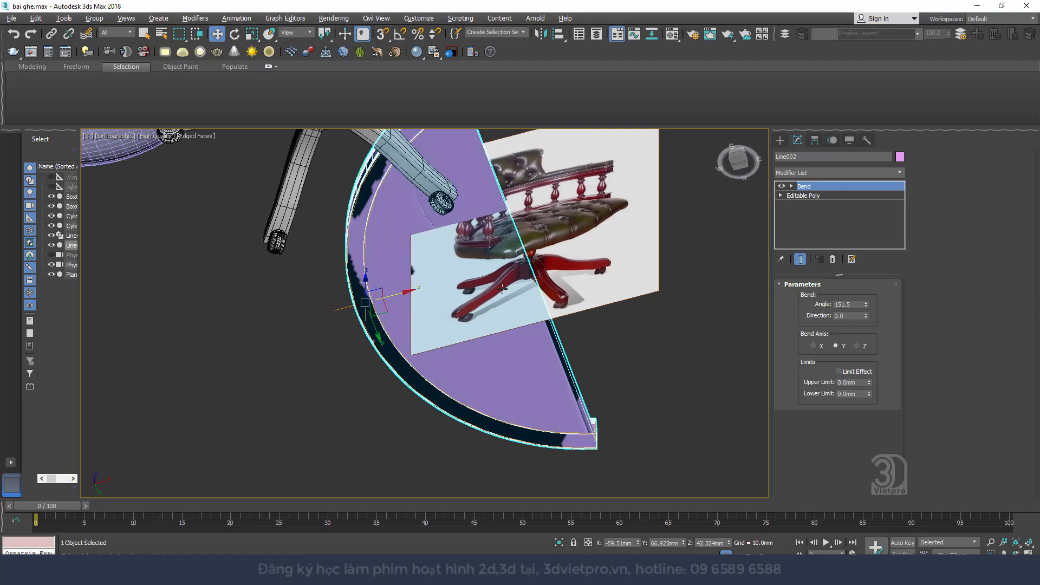
pyautogui.click(781, 186)
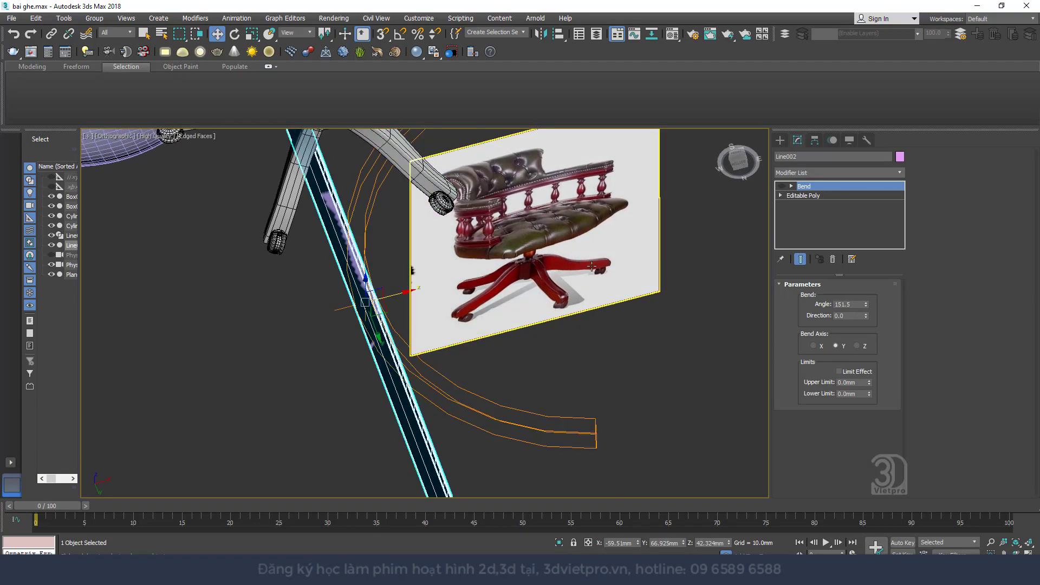
pyautogui.moveTo(388, 245)
pyautogui.keyDown('alt'); pyautogui.mouseDown(button='middle')
pyautogui.moveTo(475, 259)
pyautogui.moveTo(353, 266)
pyautogui.moveTo(417, 140)
pyautogui.moveTo(401, 172)
pyautogui.moveTo(368, 379)
pyautogui.moveTo(395, 278)
pyautogui.moveTo(381, 331)
pyautogui.mouseUp(button='middle'); pyautogui.keyUp('alt')
pyautogui.scroll(5, 353, 265)
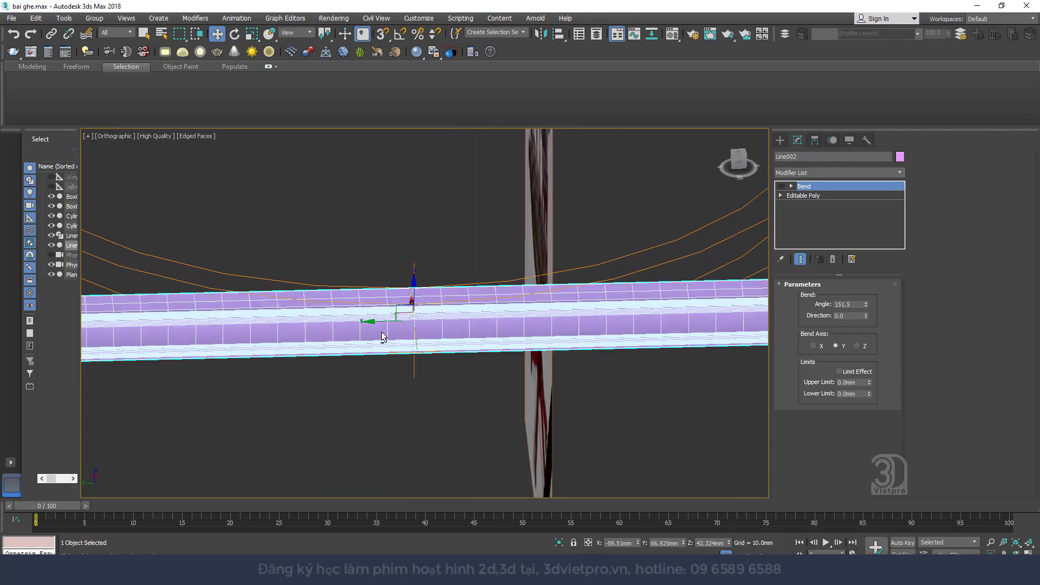
# - Select the rail's 150 long edges and Connect them with 32 segments
pyautogui.click(800, 196)
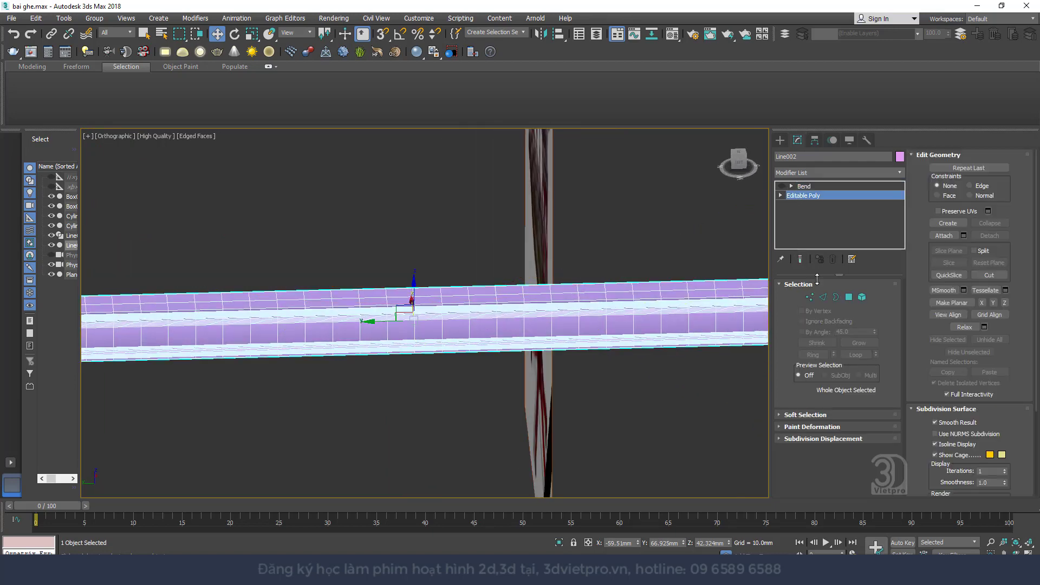
pyautogui.click(823, 297)
pyautogui.moveTo(639, 290)
pyautogui.keyDown('alt'); pyautogui.mouseDown(button='middle')
pyautogui.moveTo(557, 274)
pyautogui.moveTo(569, 179)
pyautogui.moveTo(572, 210)
pyautogui.mouseUp(button='middle'); pyautogui.keyUp('alt')
pyautogui.click(543, 274)
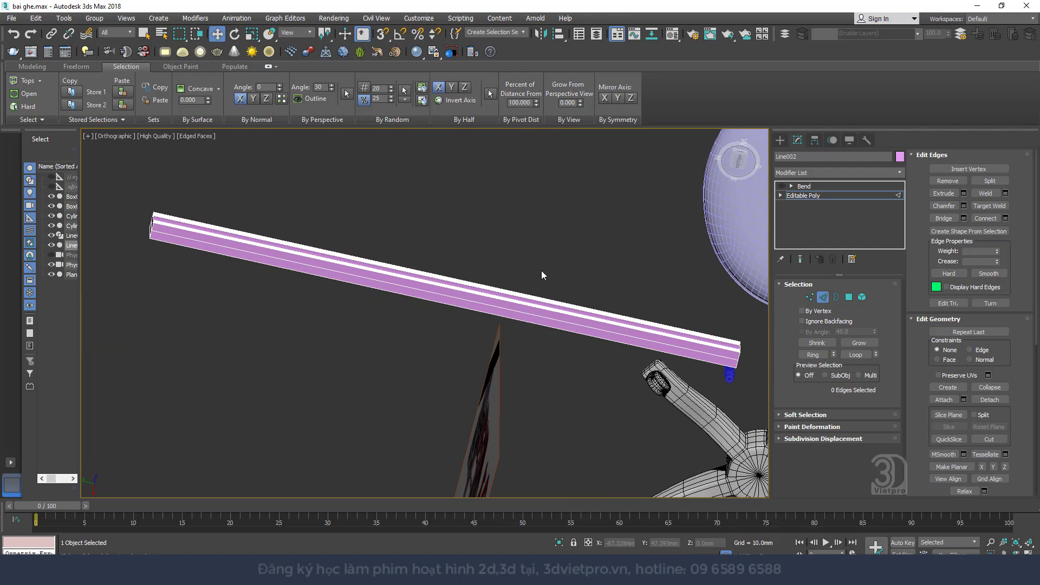
pyautogui.moveTo(392, 402); pyautogui.dragTo(392, 401)
pyautogui.moveTo(479, 352)
pyautogui.keyDown('alt'); pyautogui.mouseDown(button='middle')
pyautogui.moveTo(563, 401)
pyautogui.moveTo(627, 385)
pyautogui.moveTo(393, 382)
pyautogui.moveTo(498, 332)
pyautogui.mouseUp(button='middle'); pyautogui.keyUp('alt')
pyautogui.rightClick(498, 332)
pyautogui.click(388, 370)
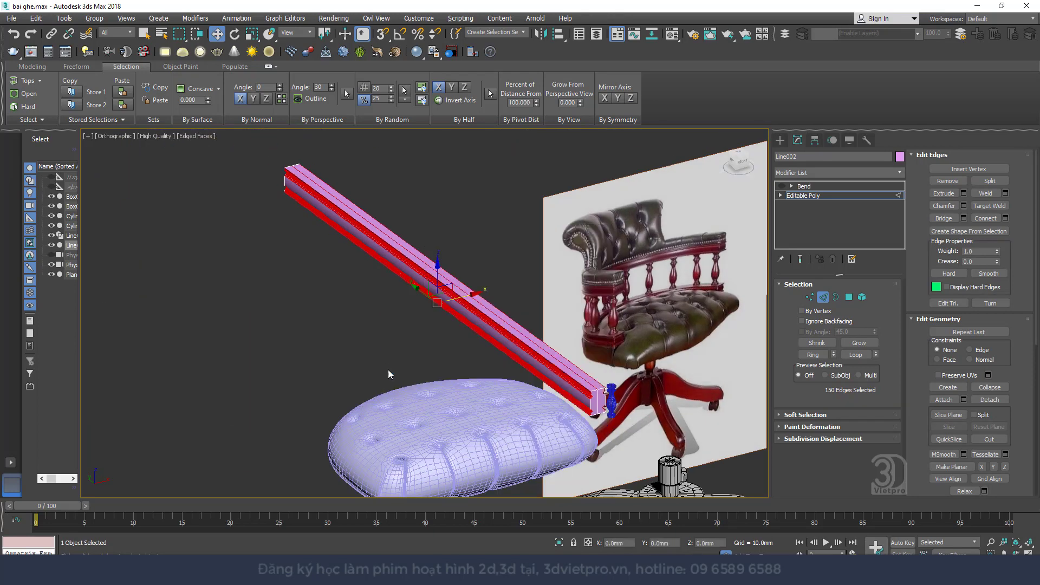
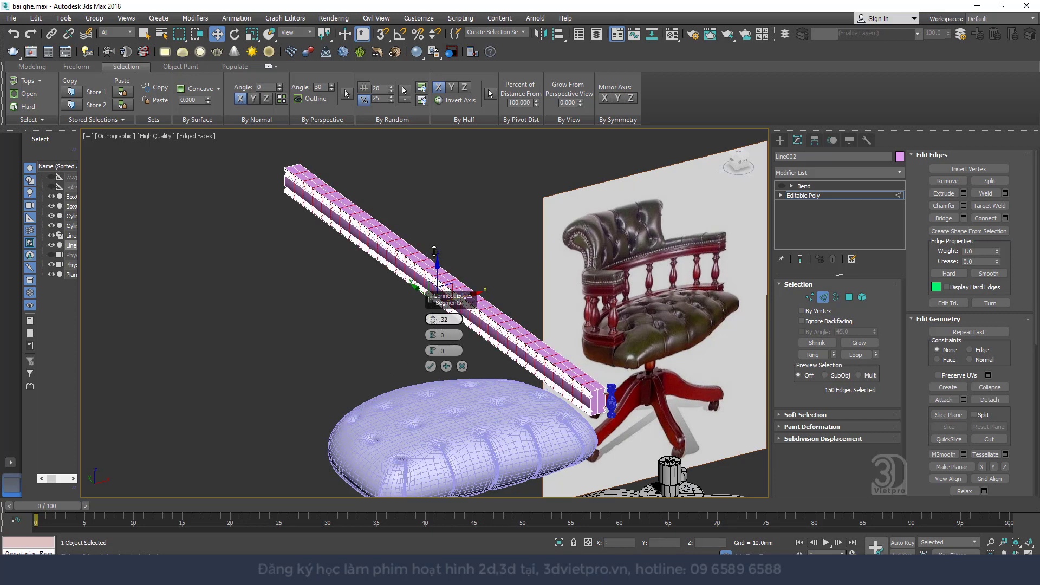
# - Confirm the lengthwise Connect edge divisions on the arm rail and leave edge mode
pyautogui.click(430, 367)
pyautogui.moveTo(431, 366)
pyautogui.keyDown('alt'); pyautogui.mouseDown(button='middle')
pyautogui.moveTo(508, 211)
pyautogui.moveTo(595, 249)
pyautogui.mouseUp(button='middle'); pyautogui.keyUp('alt')
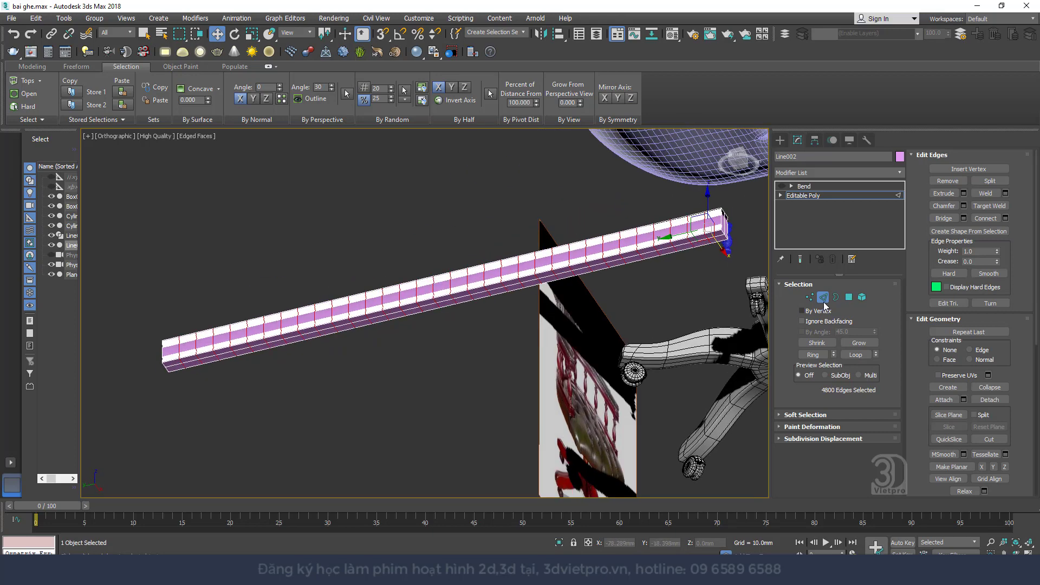
pyautogui.click(823, 297)
# - Enable the rail's Bend modifier and set its angle to 209 degrees
pyautogui.click(804, 186)
pyautogui.keyDown('alt'); pyautogui.moveTo(697, 234); pyautogui.dragTo(459, 388, button='middle'); pyautogui.keyUp('alt')
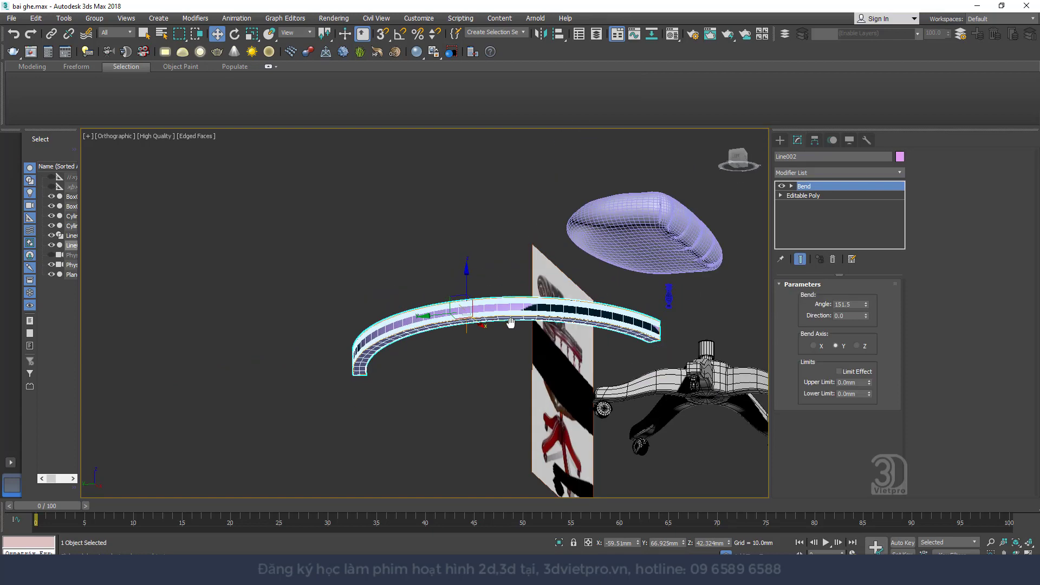
pyautogui.moveTo(865, 304); pyautogui.dragTo(852, 220)
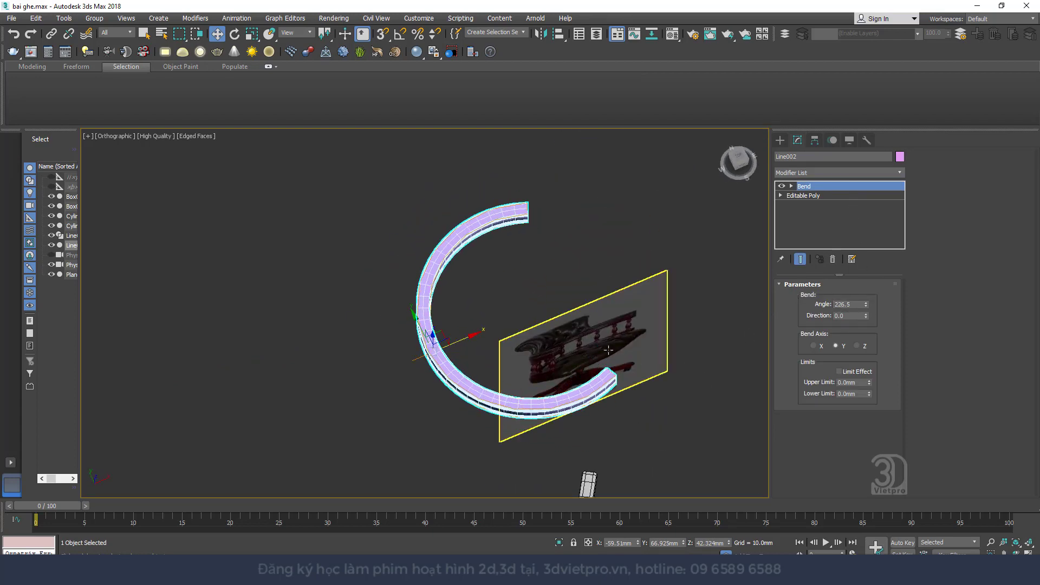
pyautogui.keyDown('alt'); pyautogui.moveTo(541, 304); pyautogui.dragTo(503, 331, button='middle'); pyautogui.keyUp('alt')
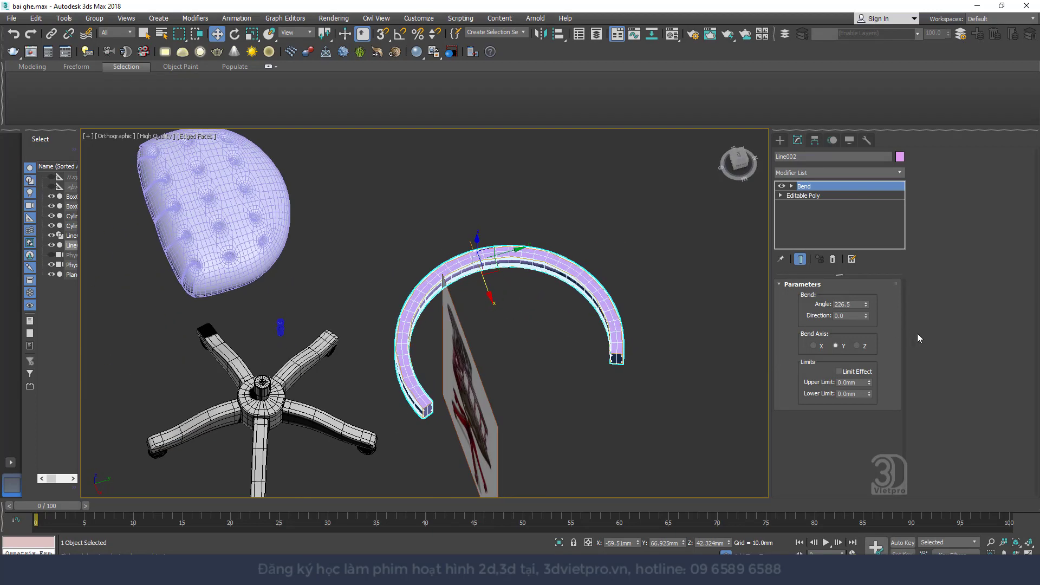
pyautogui.moveTo(865, 304); pyautogui.dragTo(874, 322)
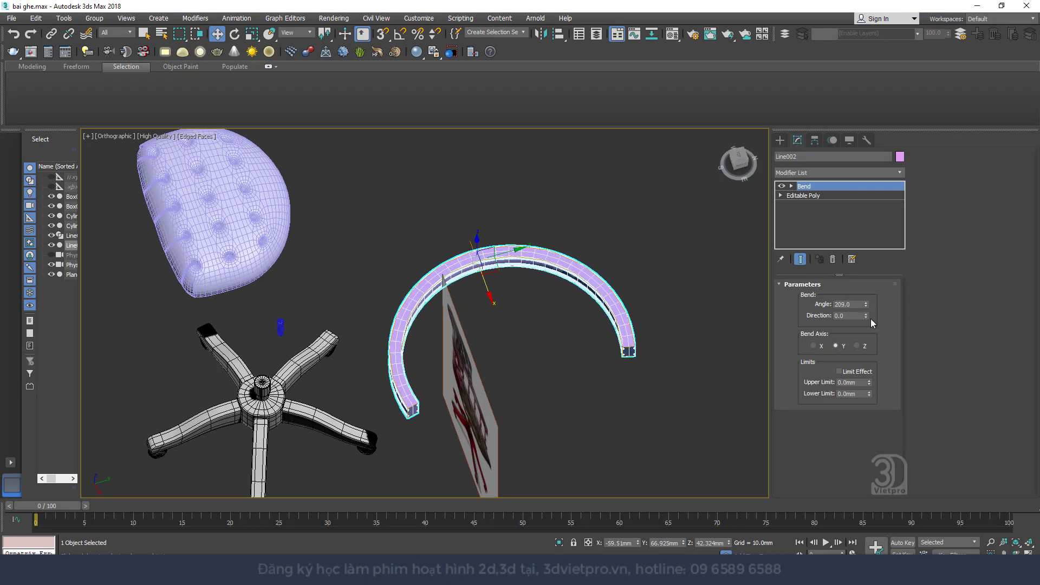
# - In Front view, raise the rail above the spindle, cancelling a stray copy
pyautogui.press('f')
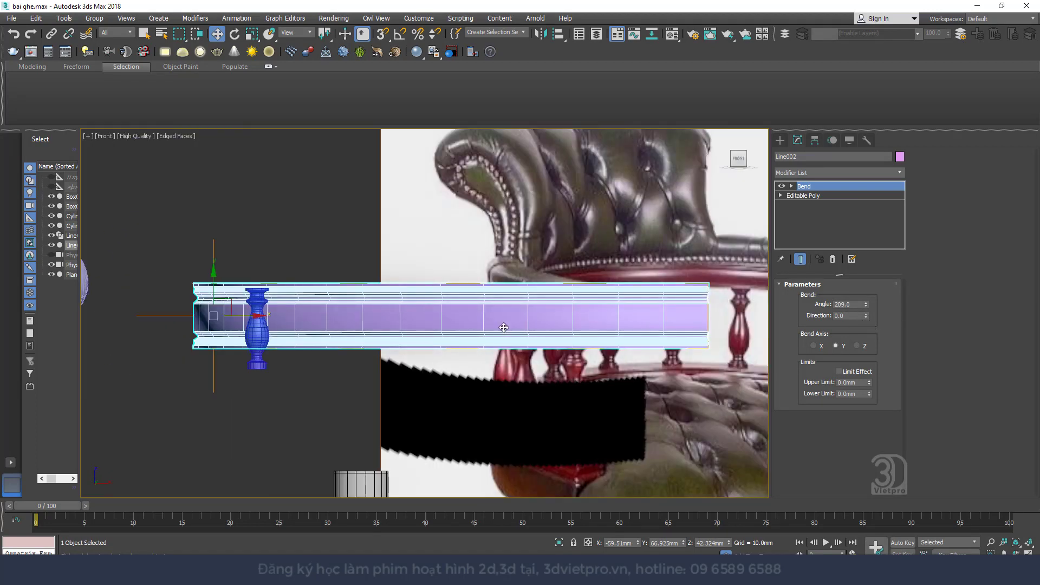
pyautogui.scroll(-2, 259, 287)
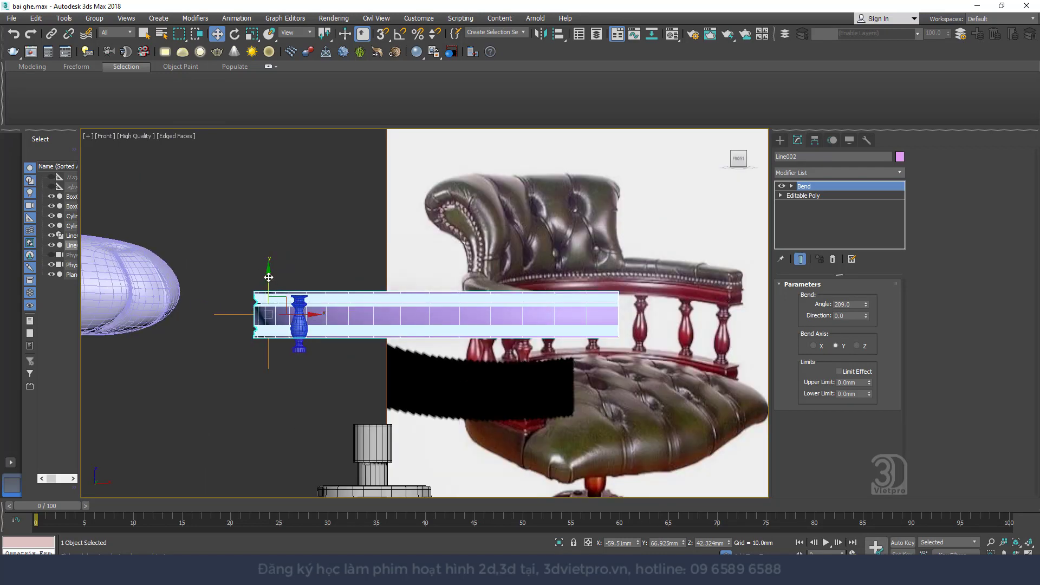
pyautogui.moveTo(284, 298); pyautogui.dragTo(319, 259)
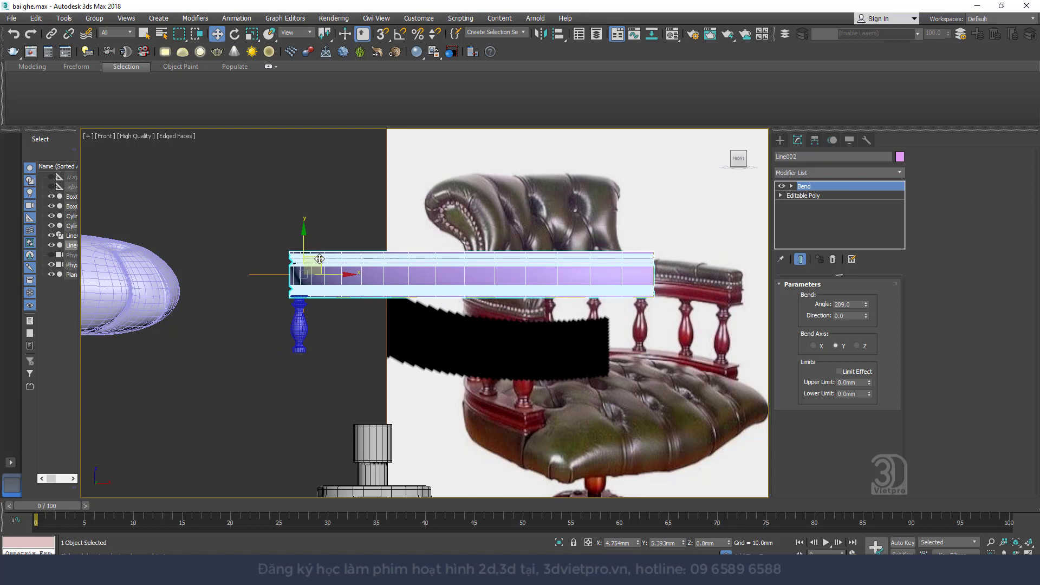
pyautogui.keyDown('shift'); pyautogui.moveTo(305, 242); pyautogui.dragTo(317, 343); pyautogui.keyUp('shift')
pyautogui.click(563, 332)
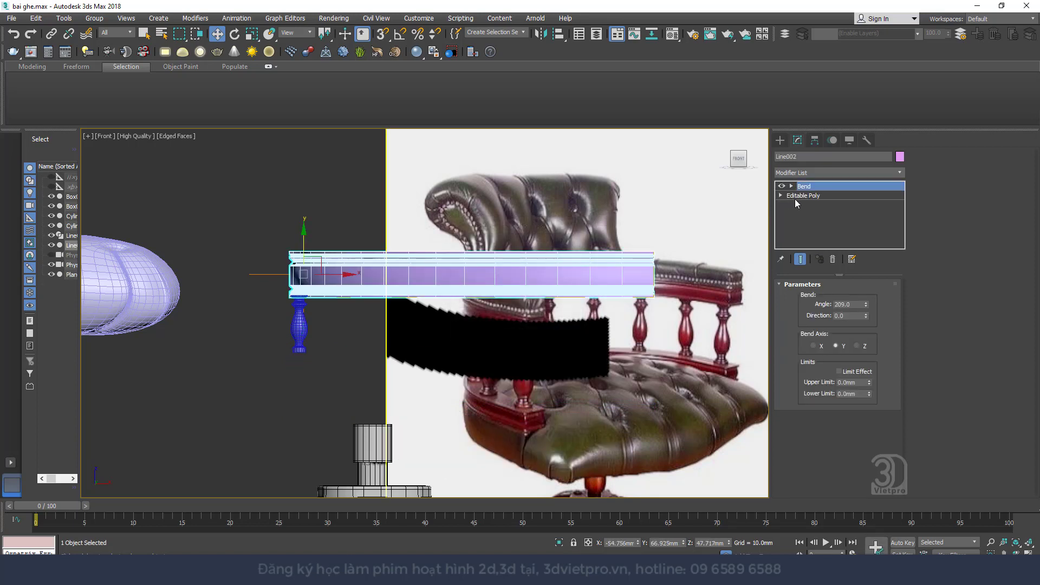
pyautogui.click(803, 195)
# - Select the rail profile's upper vertices and move them down to lower its top
pyautogui.click(818, 301)
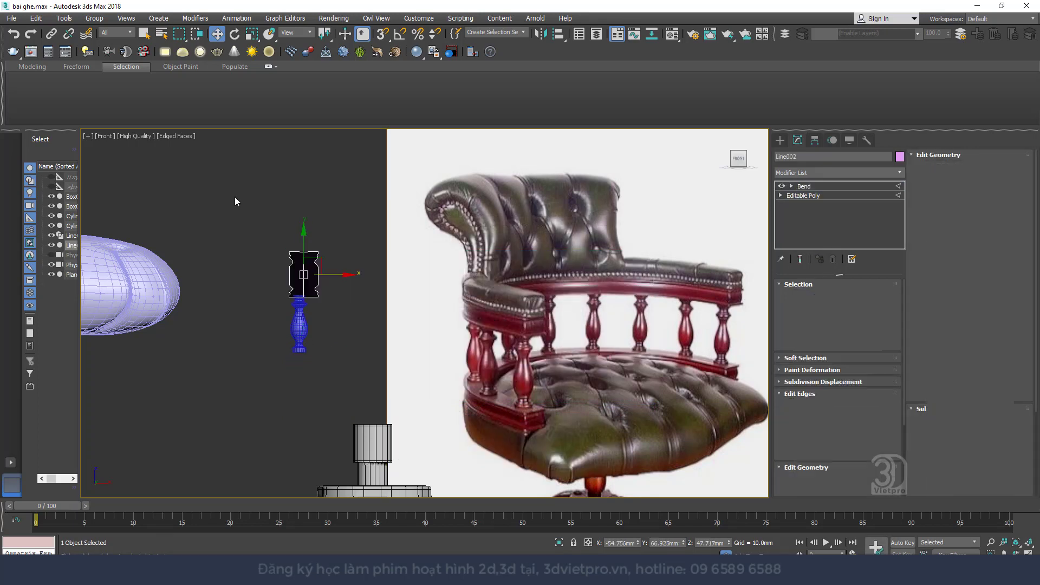
pyautogui.moveTo(228, 194); pyautogui.dragTo(456, 271)
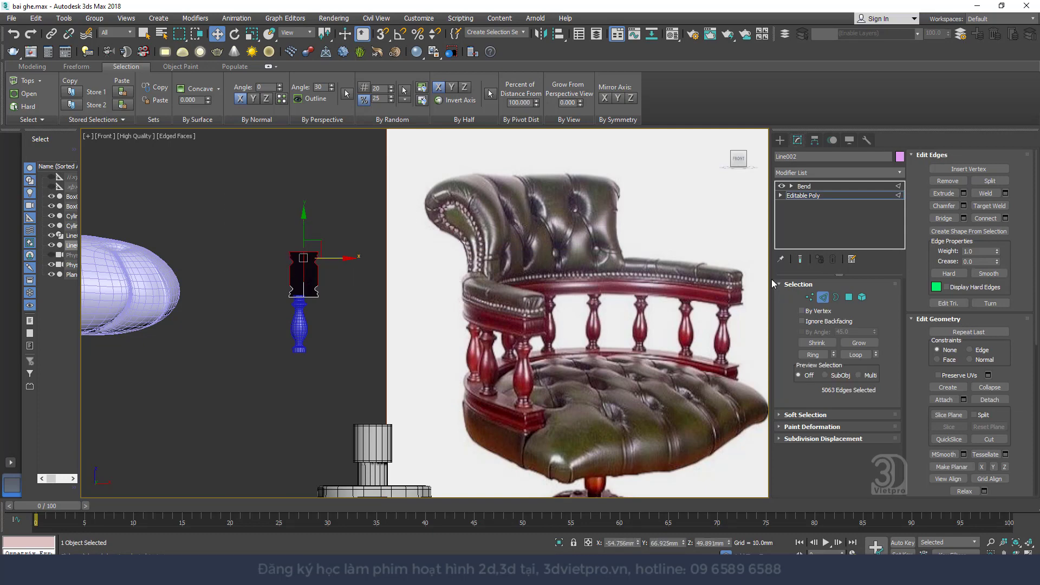
pyautogui.click(809, 297)
pyautogui.moveTo(245, 218); pyautogui.dragTo(372, 266)
pyautogui.scroll(5, 280, 275)
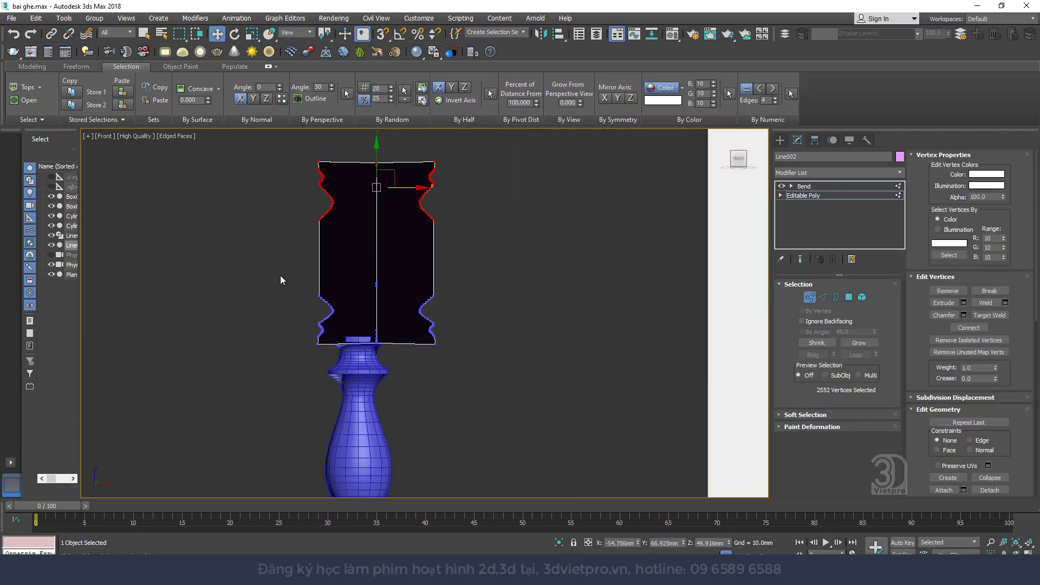
pyautogui.moveTo(377, 158); pyautogui.dragTo(391, 199)
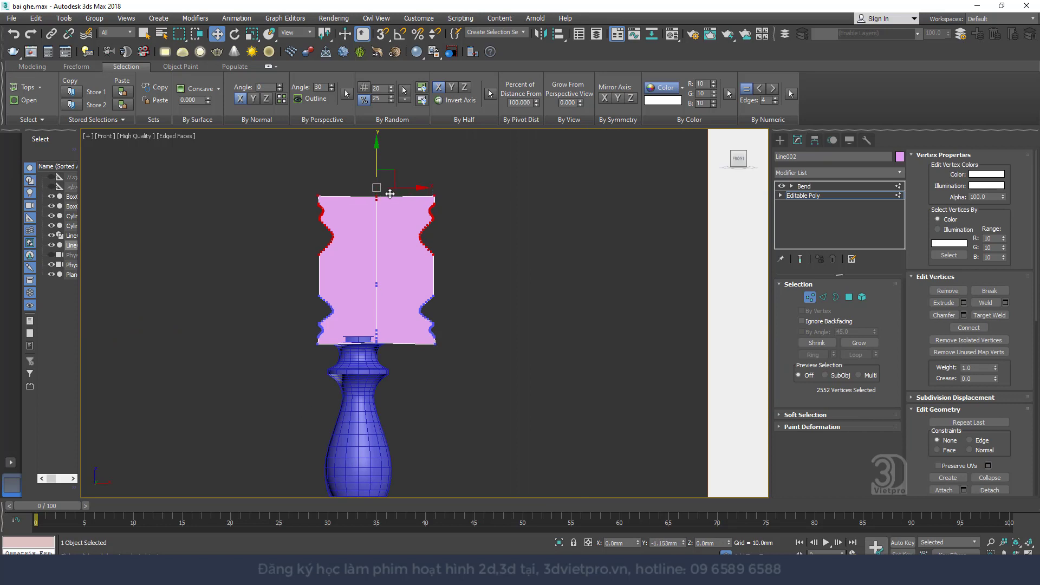
# - Reselect eight profile vertices, then return to the Bend to compare the ring with the chair
pyautogui.click(380, 282)
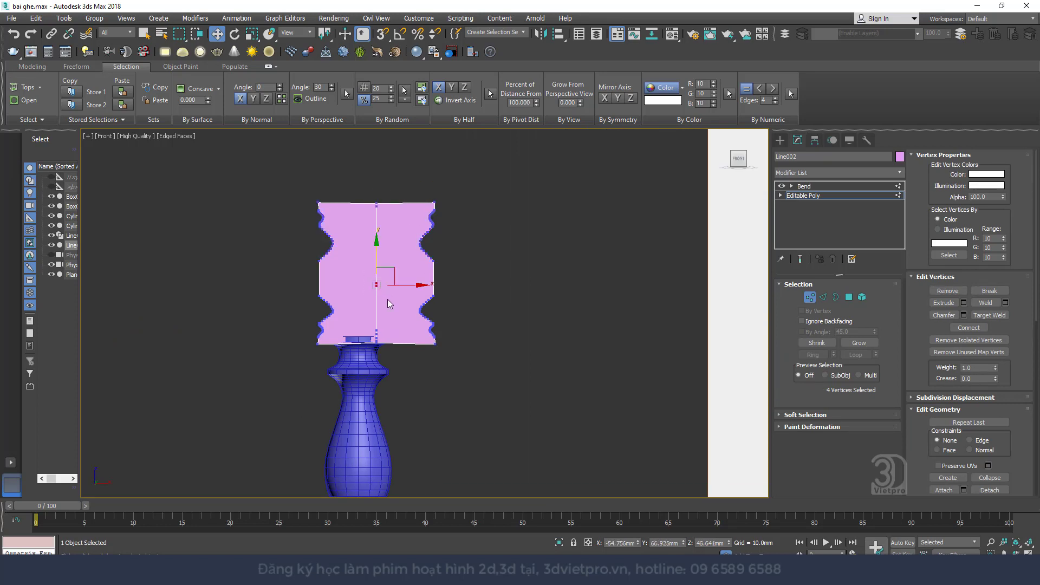
pyautogui.click(387, 299)
pyautogui.scroll(5, 381, 225)
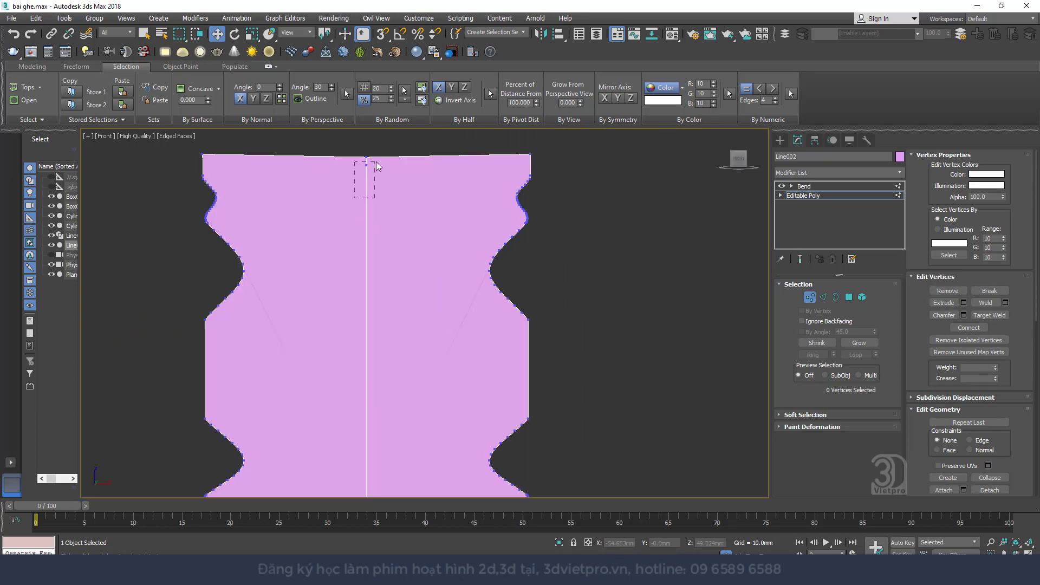
pyautogui.moveTo(376, 162); pyautogui.dragTo(379, 171)
pyautogui.moveTo(412, 262); pyautogui.dragTo(382, 334, button='middle')
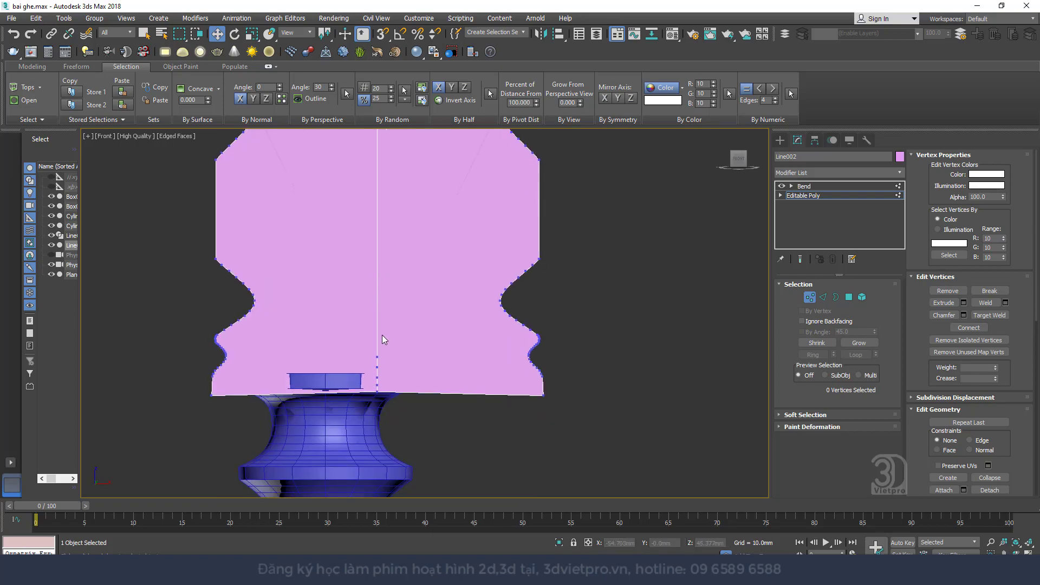
pyautogui.scroll(2, 382, 336)
pyautogui.moveTo(381, 343); pyautogui.dragTo(371, 378)
pyautogui.moveTo(359, 412); pyautogui.dragTo(359, 411)
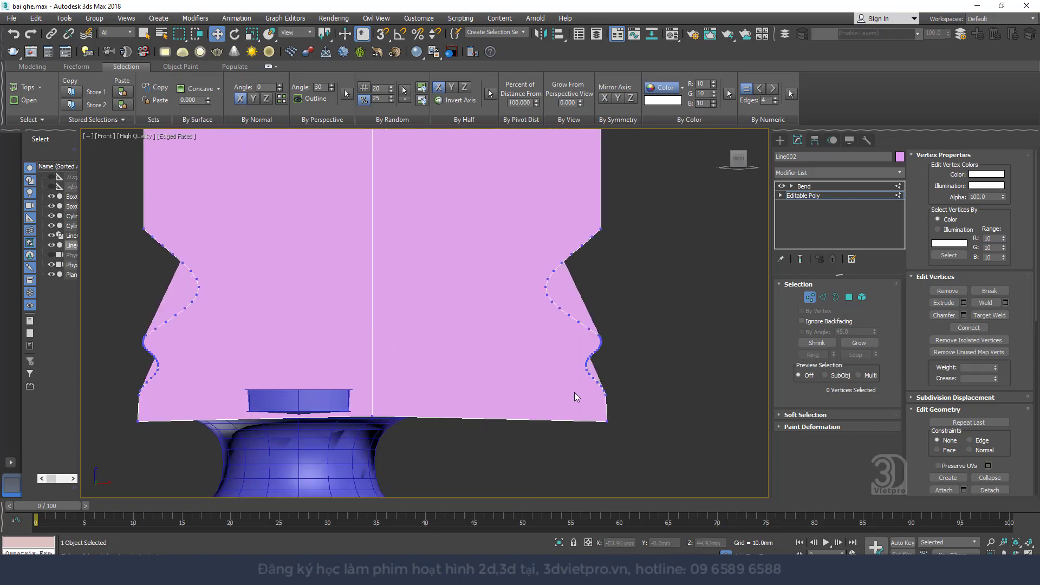
pyautogui.moveTo(586, 322); pyautogui.dragTo(506, 274)
pyautogui.keyDown('alt'); pyautogui.moveTo(506, 274); pyautogui.dragTo(449, 130, button='middle'); pyautogui.keyUp('alt')
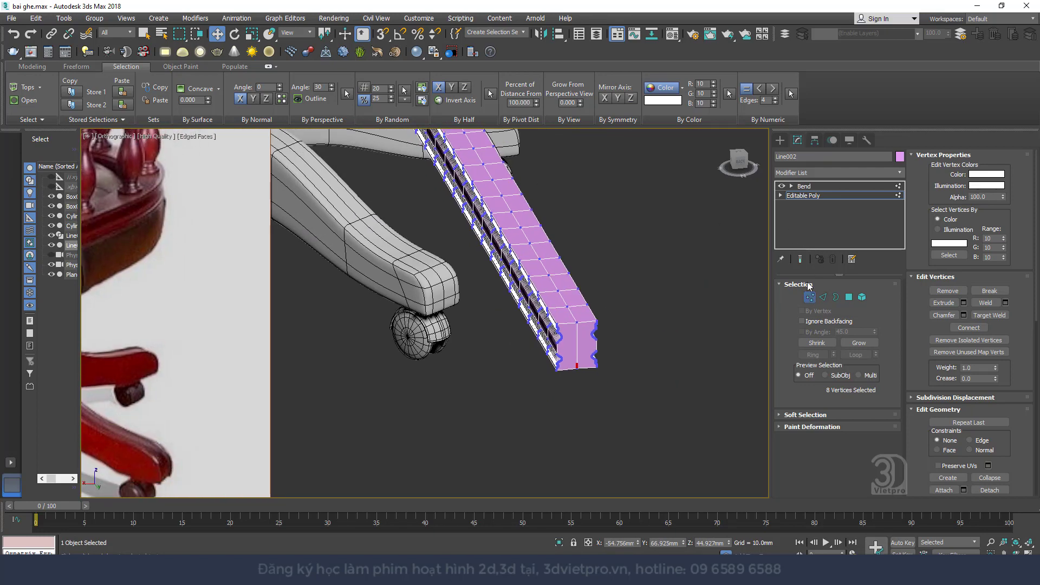
pyautogui.click(804, 186)
pyautogui.moveTo(558, 228)
pyautogui.keyDown('alt'); pyautogui.mouseDown(button='middle')
pyautogui.moveTo(539, 318)
pyautogui.moveTo(685, 307)
pyautogui.moveTo(725, 316)
pyautogui.mouseUp(button='middle'); pyautogui.keyUp('alt')
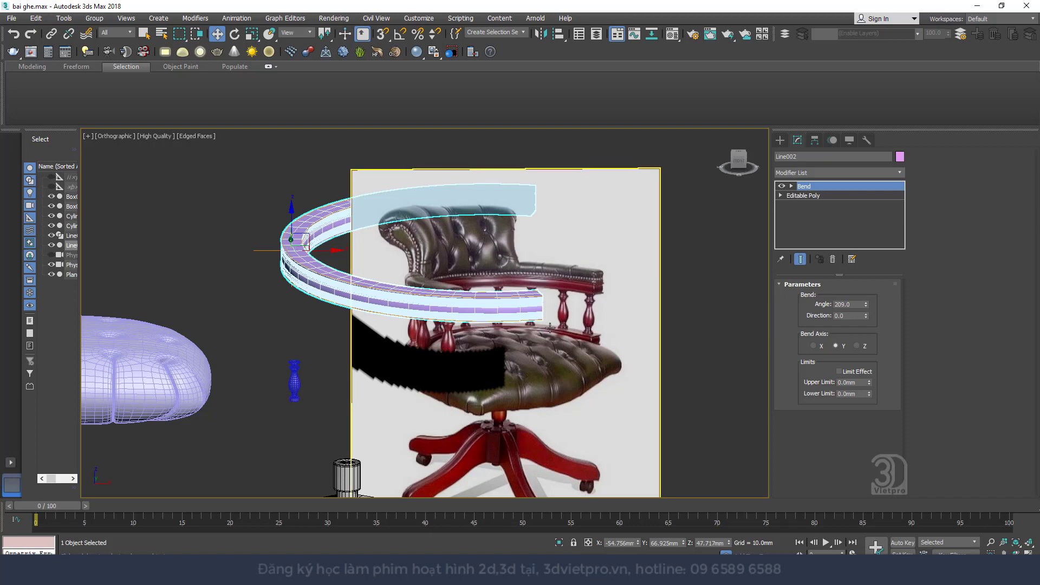
# - In Front view, move the rail and spindle up together
pyautogui.press('f')
pyautogui.scroll(-3, 462, 289)
pyautogui.scroll(2, 462, 290)
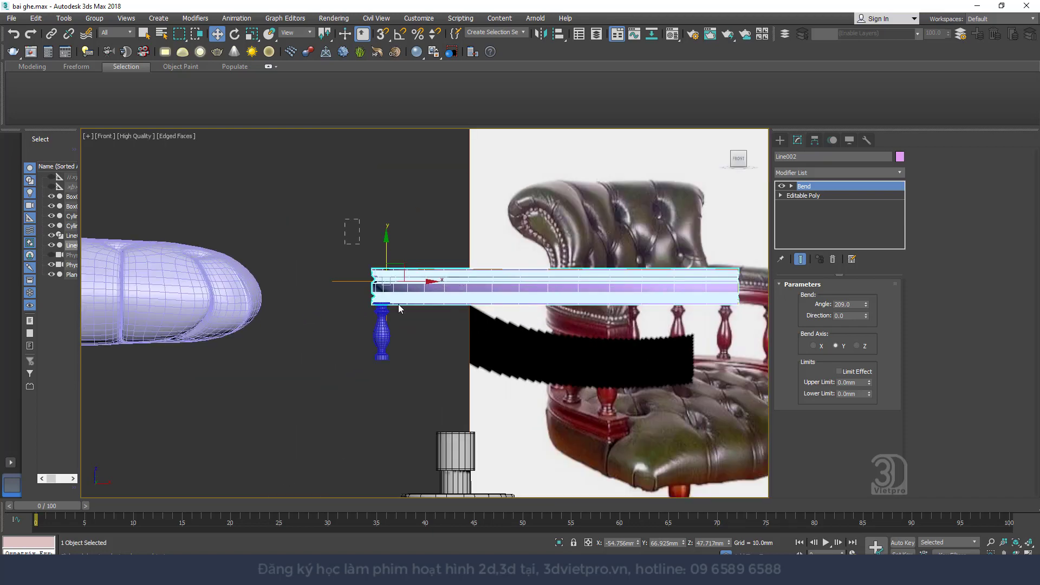
pyautogui.keyDown('ctrl'); pyautogui.click(382, 325); pyautogui.keyUp('ctrl')
pyautogui.scroll(-2, 400, 309)
pyautogui.scroll(-2, 401, 308)
pyautogui.moveTo(609, 350); pyautogui.dragTo(482, 157)
pyautogui.scroll(3, 421, 222)
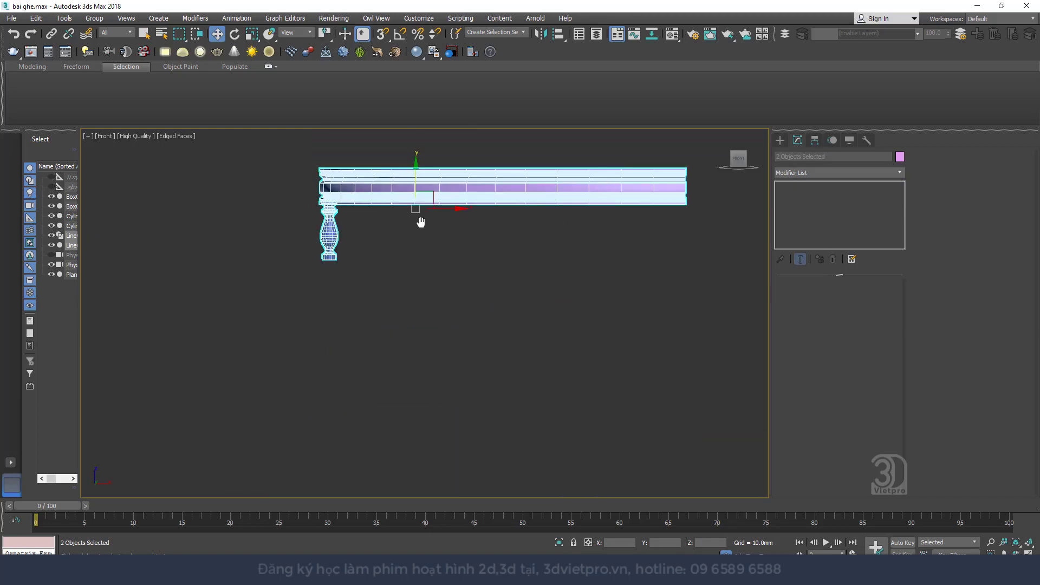
pyautogui.moveTo(420, 222); pyautogui.dragTo(428, 284, button='middle')
# - Shift-drag a copy of the rail, Line003, and place it below the spindle
pyautogui.click(441, 249)
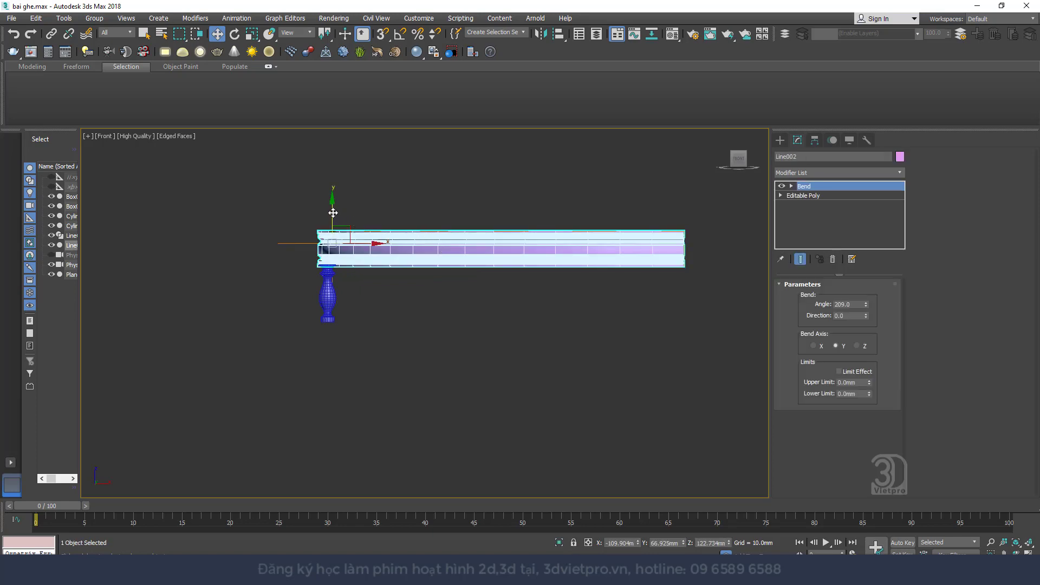
pyautogui.moveTo(333, 212)
pyautogui.keyDown('shift'); pyautogui.mouseDown()
pyautogui.moveTo(341, 309)
pyautogui.moveTo(342, 299)
pyautogui.mouseUp(); pyautogui.keyUp('shift')
pyautogui.click(514, 333)
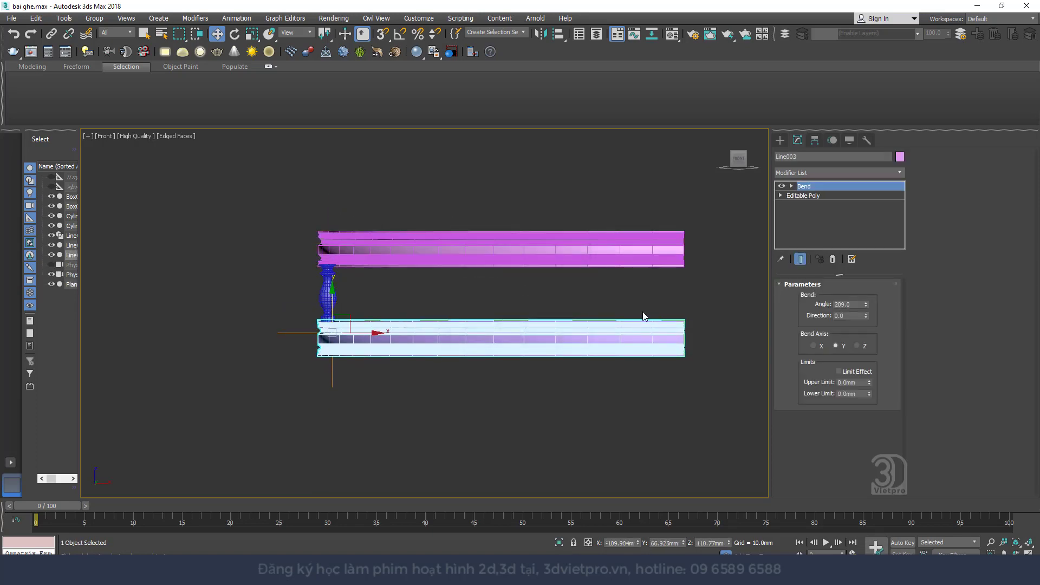
pyautogui.scroll(-3, 455, 295)
pyautogui.scroll(-3, 381, 302)
pyautogui.scroll(5, 311, 275)
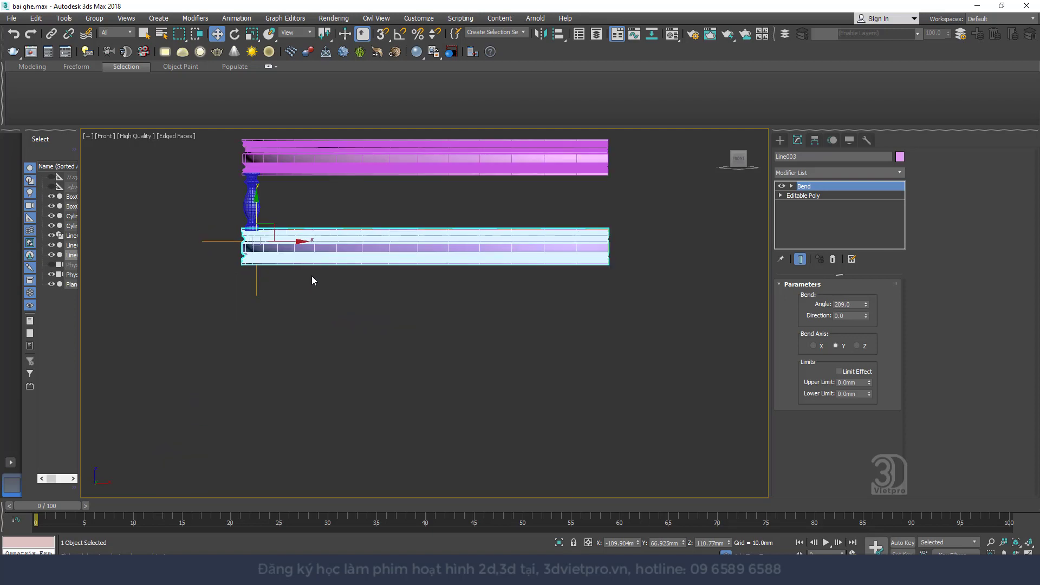
pyautogui.scroll(3, 325, 279)
pyautogui.moveTo(354, 262); pyautogui.dragTo(365, 285, button='middle')
pyautogui.scroll(-2, 271, 301)
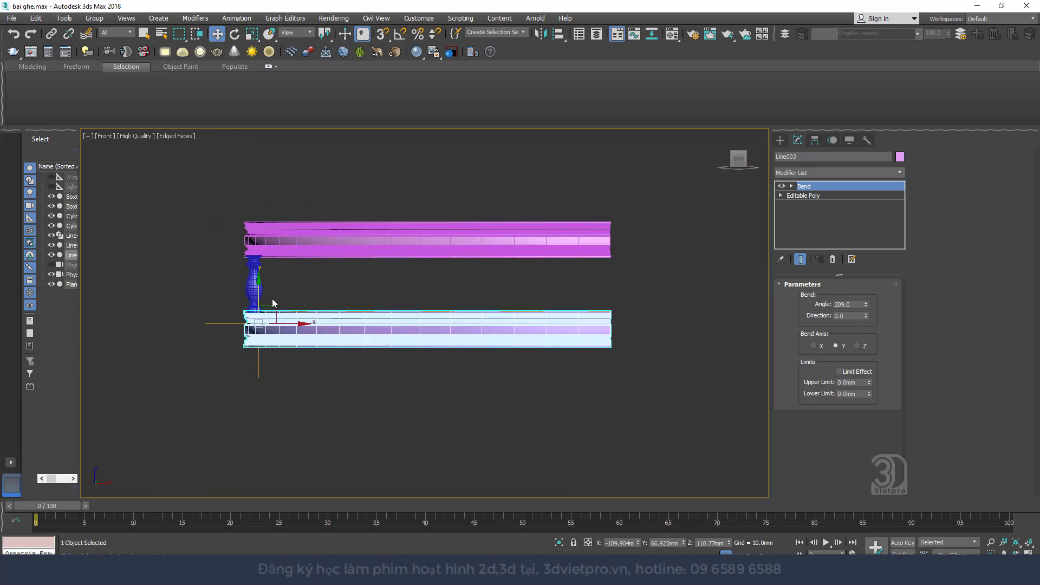
pyautogui.moveTo(262, 300); pyautogui.dragTo(274, 374)
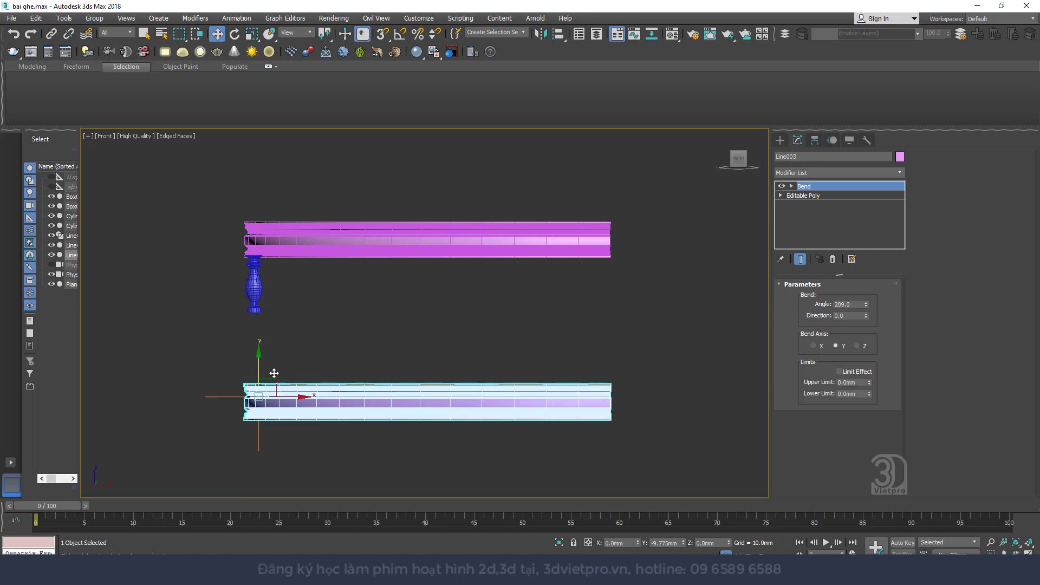
pyautogui.scroll(-3, 274, 373)
pyautogui.scroll(-1, 360, 209)
pyautogui.moveTo(353, 209); pyautogui.dragTo(433, 267, button='middle')
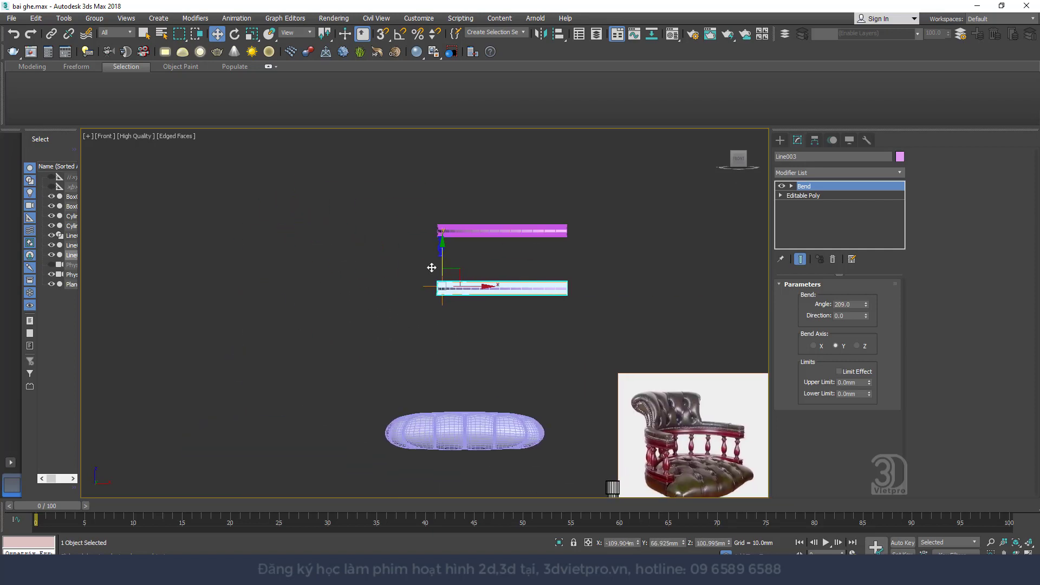
pyautogui.scroll(4, 432, 267)
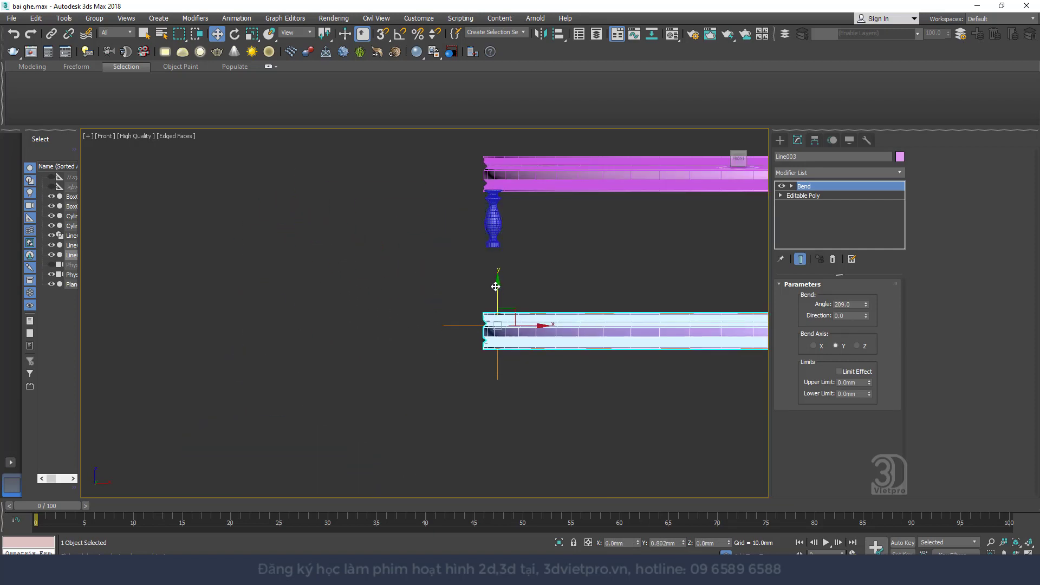
# - Inspect the spindle's profile points under the Lathe, then return to the Lathe level
pyautogui.click(493, 219)
pyautogui.click(781, 186)
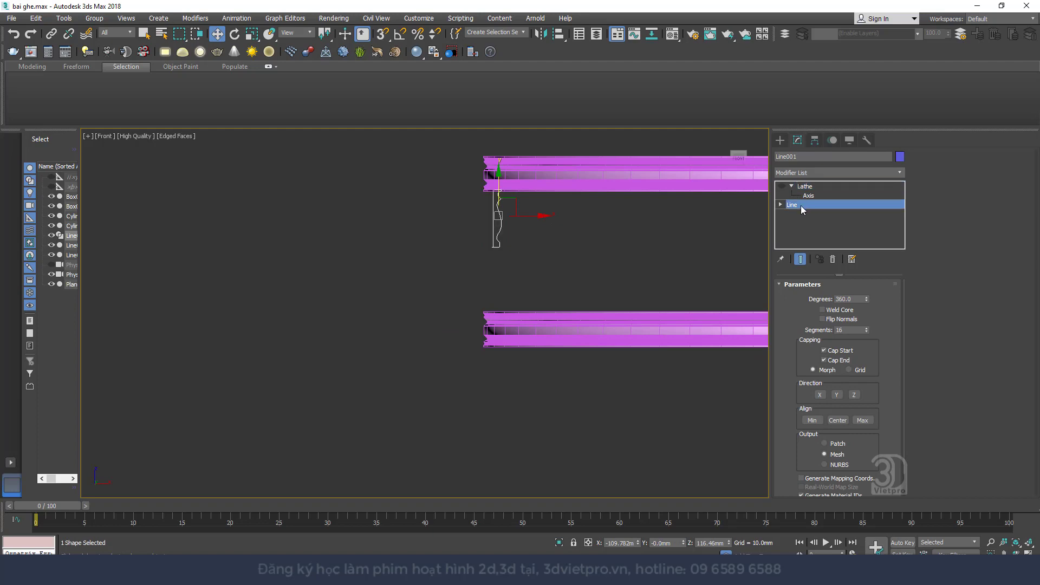
pyautogui.click(804, 207)
pyautogui.click(824, 324)
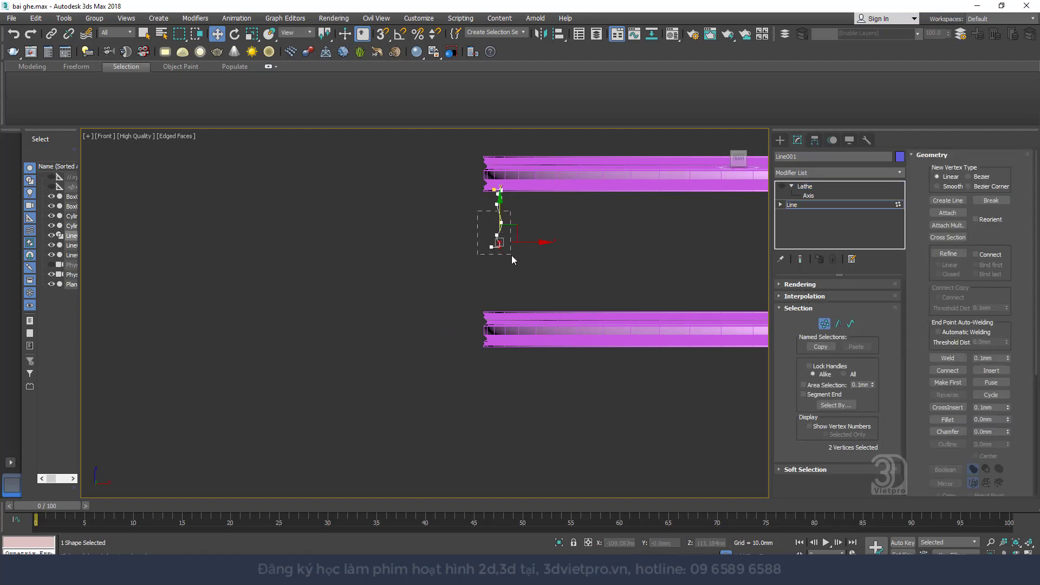
pyautogui.click(466, 232)
pyautogui.click(824, 325)
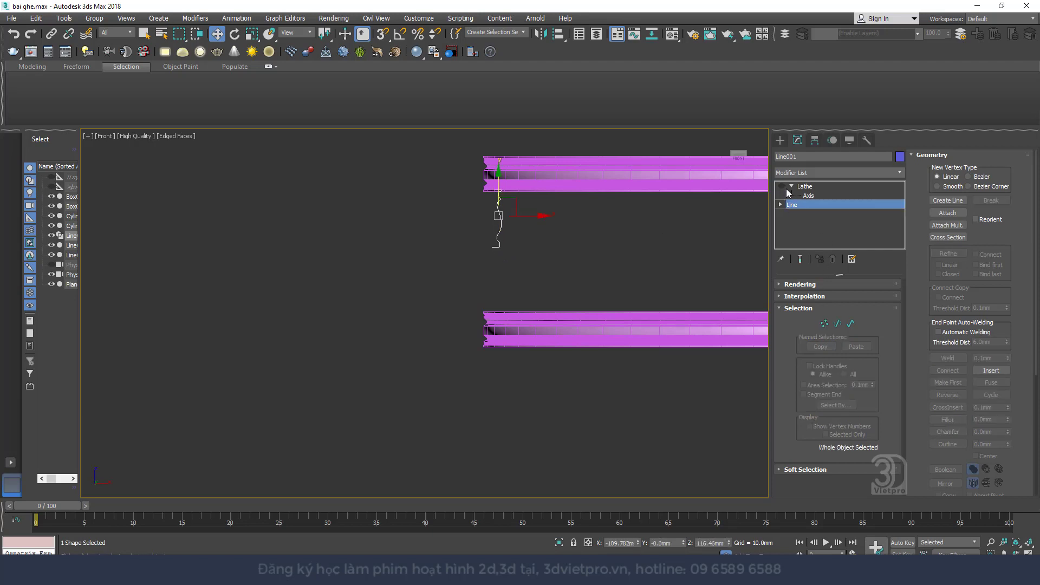
pyautogui.click(803, 185)
# - Scale the spindle vertically to roughly fit between the rails
pyautogui.rightClick(492, 218)
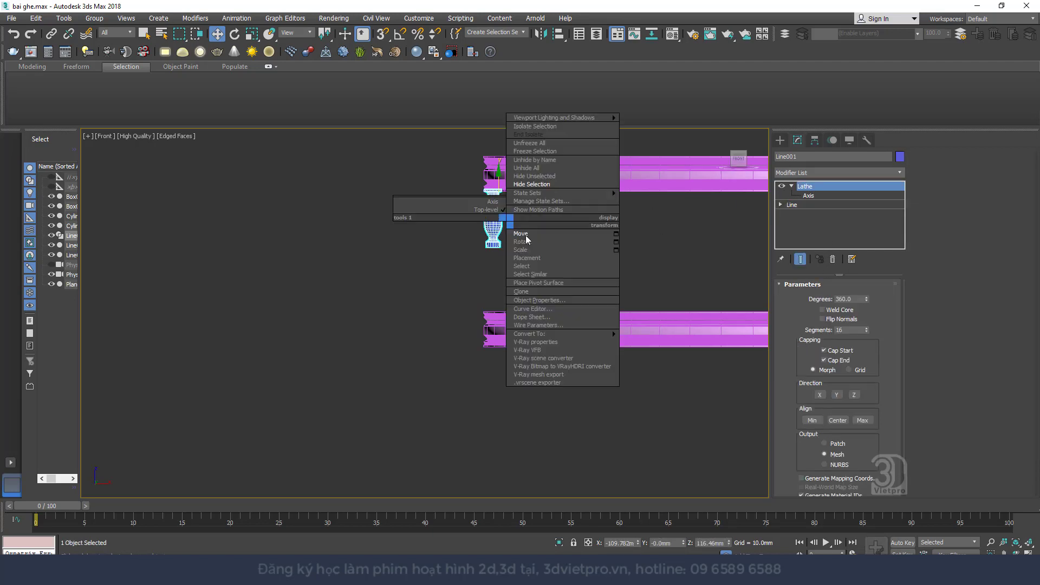
pyautogui.click(530, 253)
pyautogui.moveTo(502, 198); pyautogui.dragTo(497, 172)
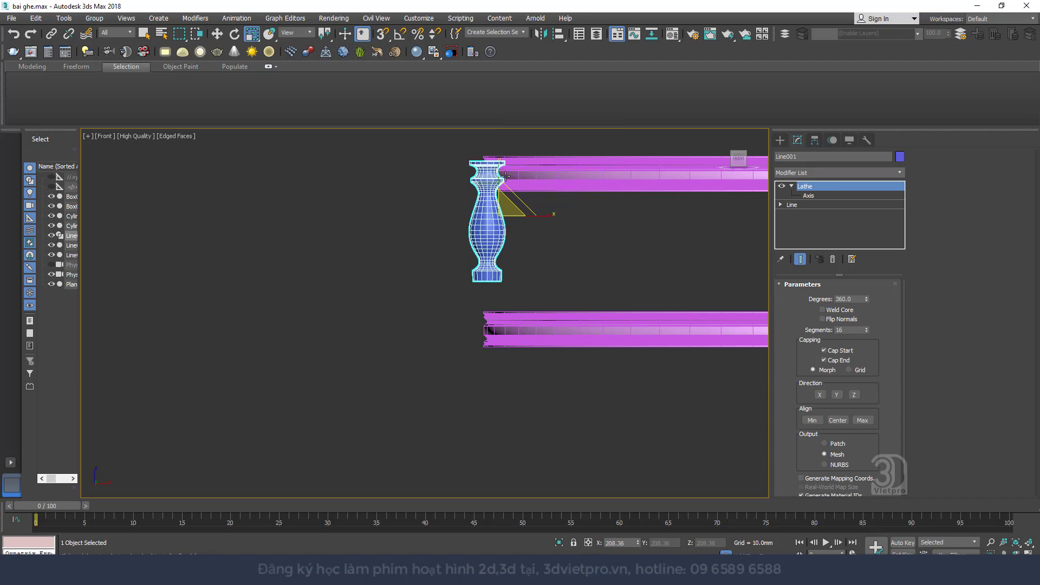
pyautogui.moveTo(497, 172); pyautogui.dragTo(506, 220, button='middle')
pyautogui.moveTo(506, 221); pyautogui.dragTo(505, 202)
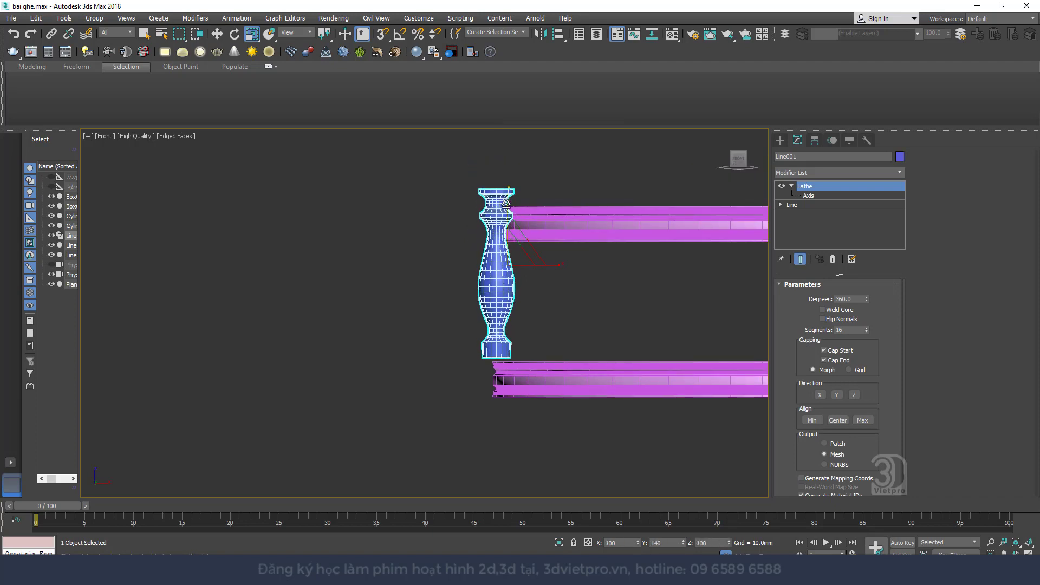
pyautogui.moveTo(519, 251); pyautogui.dragTo(509, 224)
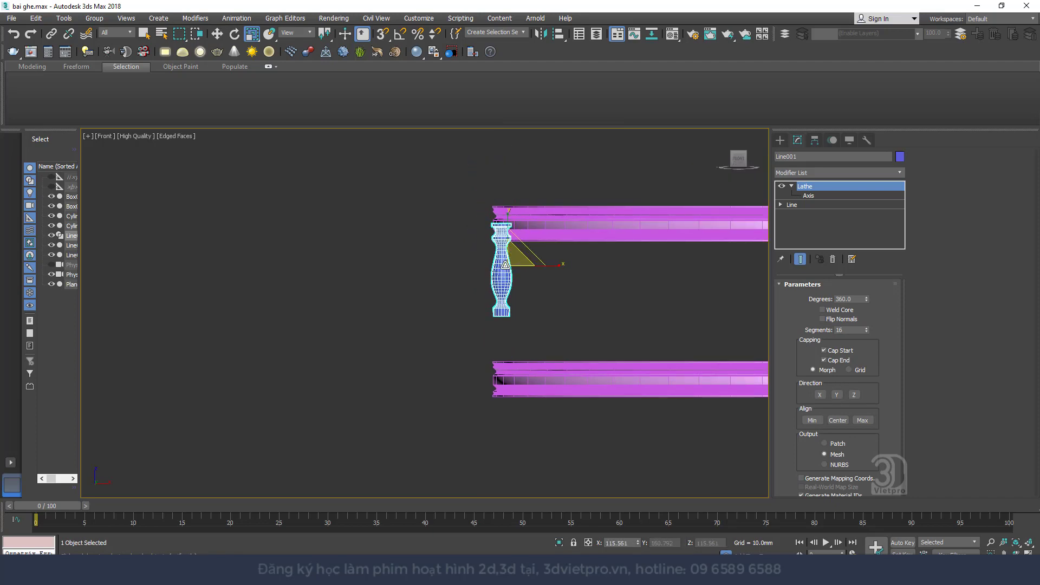
# - Alternate moving and scaling the spindle until it spans the lower to upper rail
pyautogui.rightClick(509, 238)
pyautogui.click(522, 246)
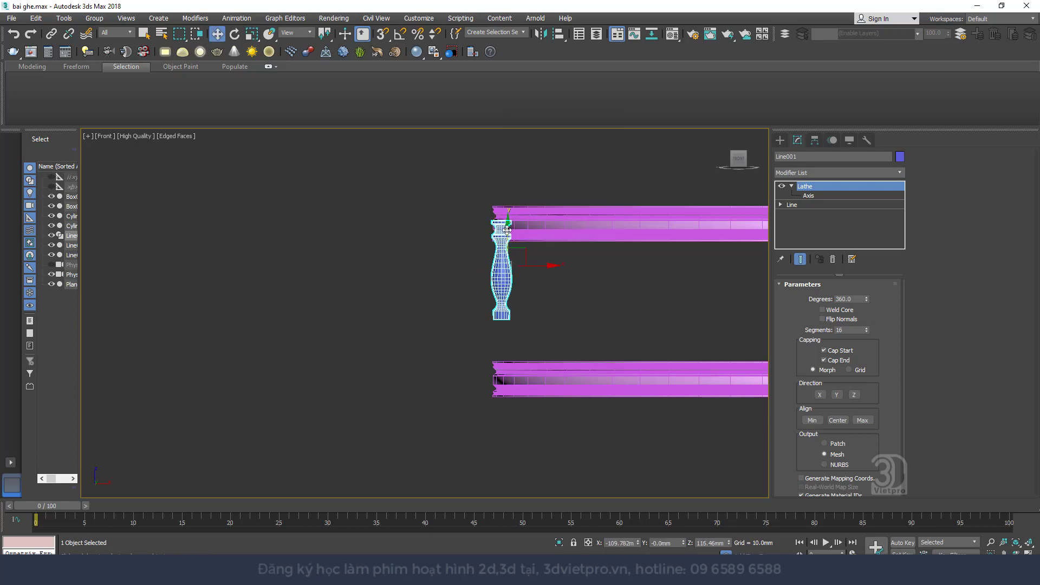
pyautogui.moveTo(511, 235); pyautogui.dragTo(513, 271)
pyautogui.rightClick(513, 270)
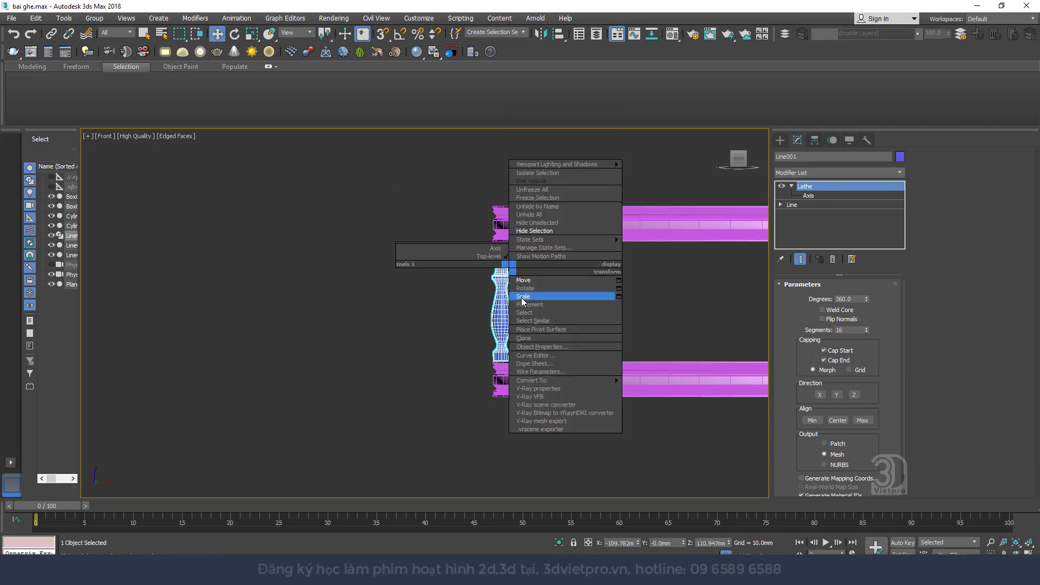
pyautogui.click(541, 295)
pyautogui.moveTo(507, 306)
pyautogui.mouseDown()
pyautogui.moveTo(508, 274)
pyautogui.moveTo(510, 286)
pyautogui.moveTo(543, 297)
pyautogui.mouseUp()
pyautogui.rightClick(507, 297)
pyautogui.click(536, 303)
pyautogui.rightClick(508, 272)
pyautogui.click(541, 295)
pyautogui.rightClick(510, 287)
pyautogui.click(528, 294)
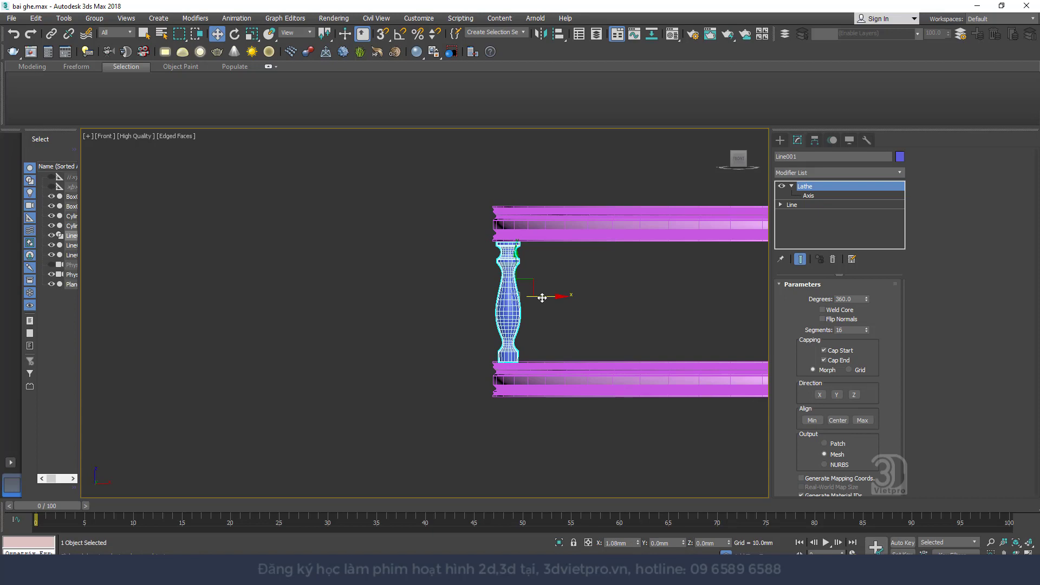
# - Shift the Lathe axis of the spindle, then return to the Lathe level
pyautogui.click(808, 196)
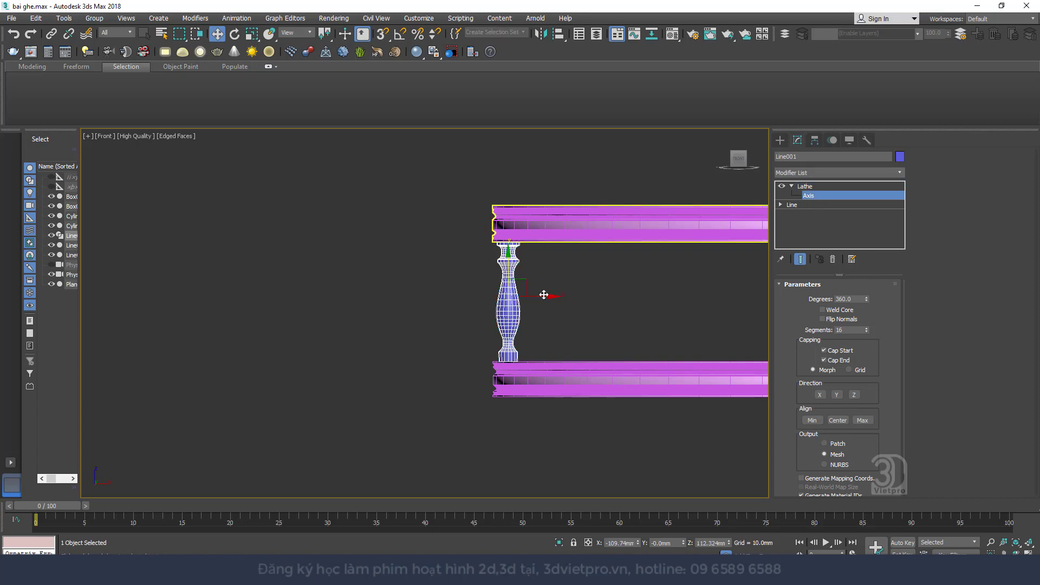
pyautogui.moveTo(542, 295); pyautogui.dragTo(542, 297)
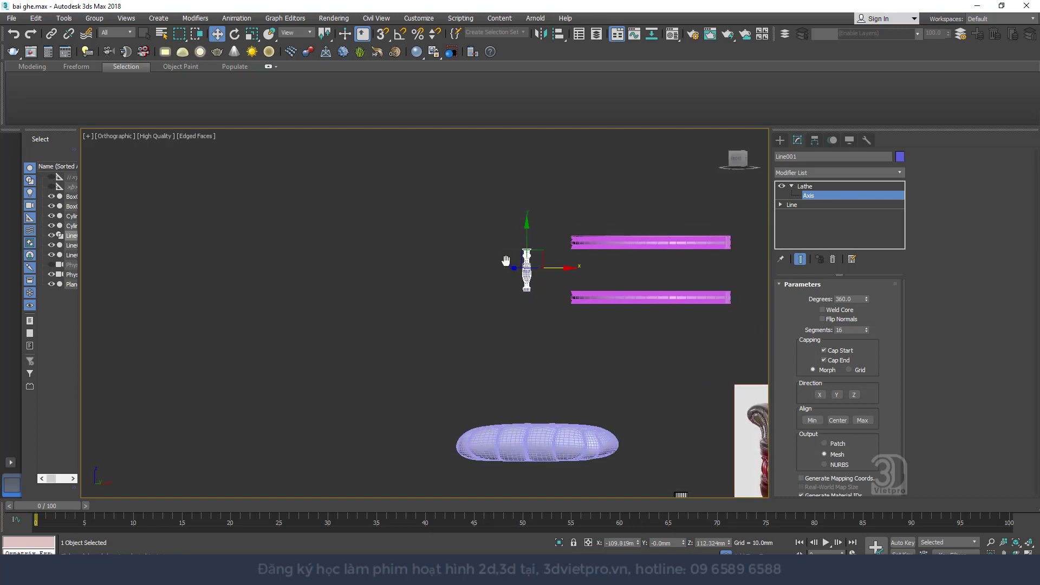
pyautogui.keyDown('alt'); pyautogui.moveTo(506, 261); pyautogui.dragTo(509, 239, button='middle'); pyautogui.keyUp('alt')
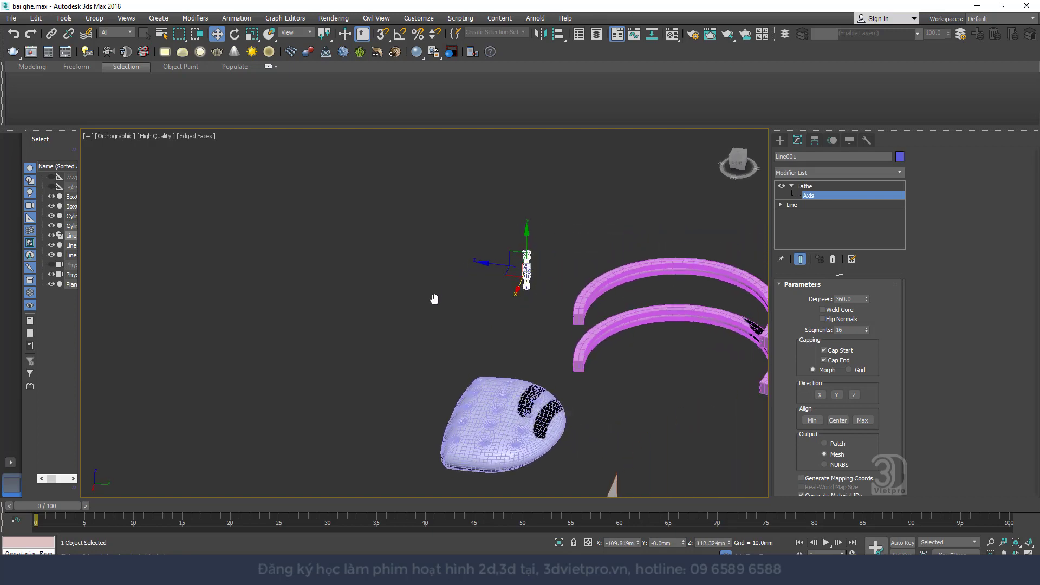
pyautogui.click(825, 189)
# - In Top view, move the spindle onto the curved rail's arc
pyautogui.press('t')
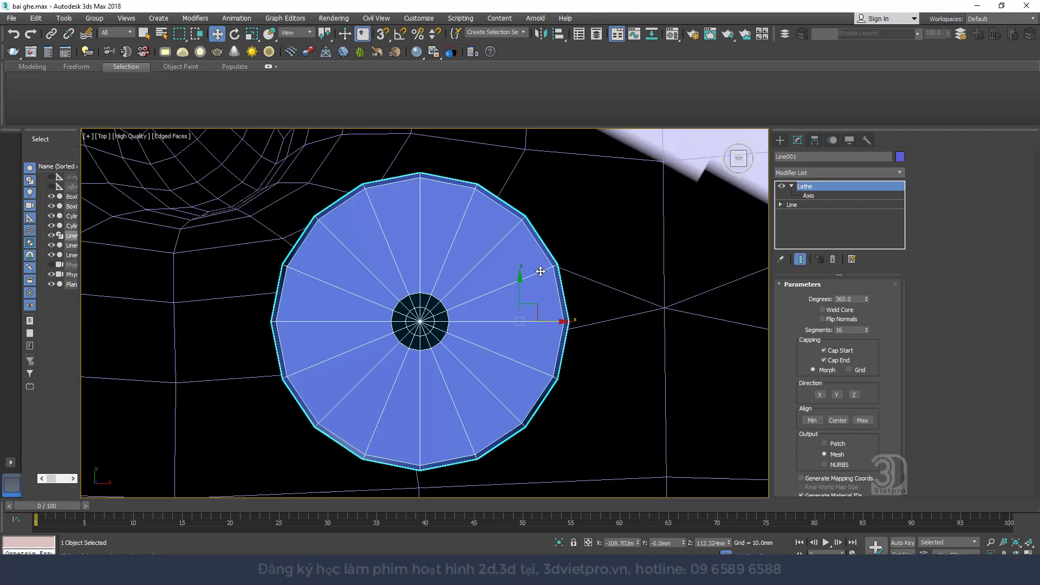
pyautogui.scroll(-5, 352, 255)
pyautogui.moveTo(353, 234); pyautogui.dragTo(352, 182)
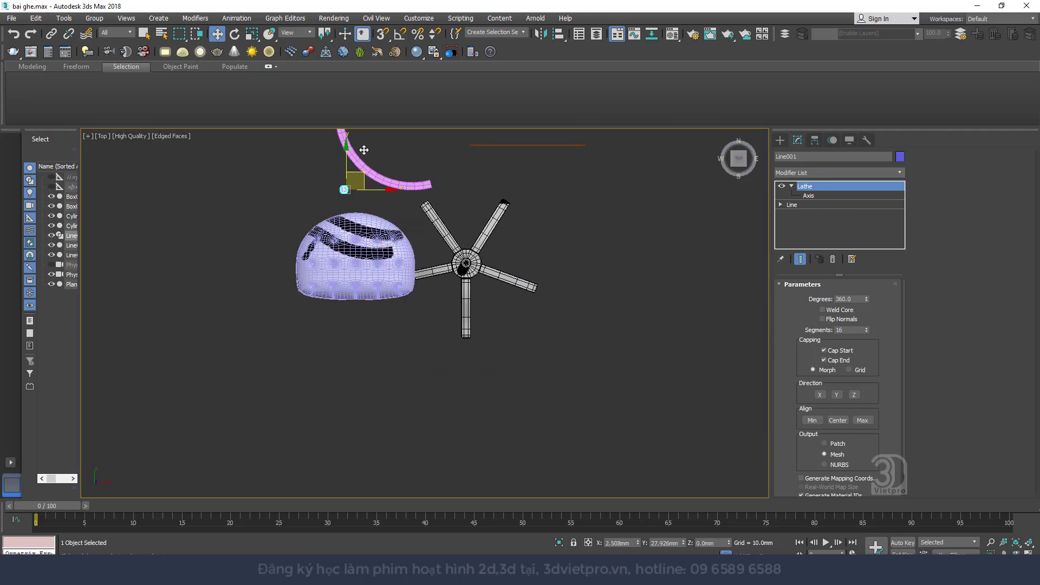
pyautogui.scroll(5, 352, 181)
pyautogui.moveTo(408, 164); pyautogui.dragTo(415, 148)
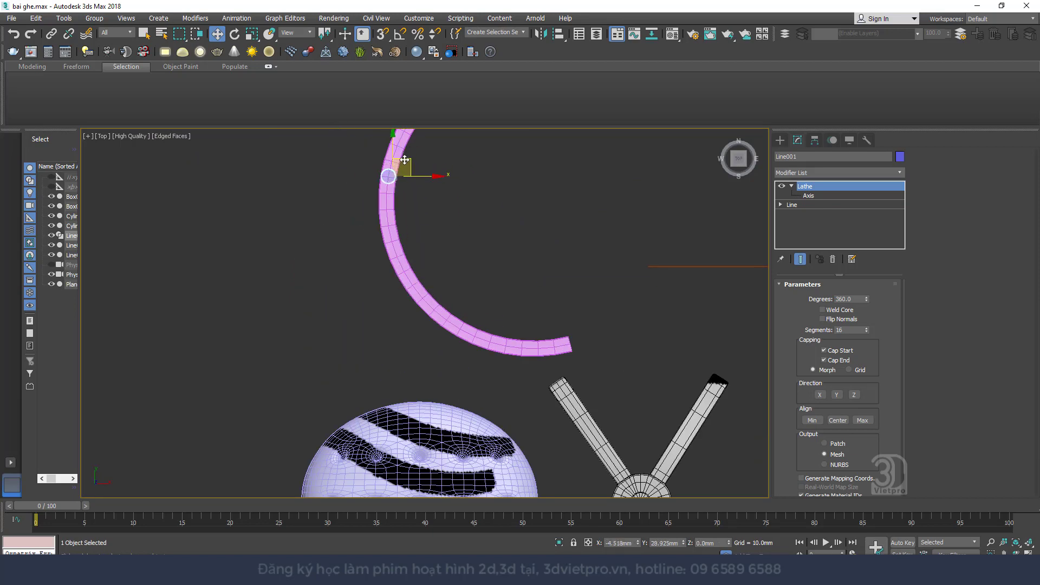
pyautogui.scroll(-3, 446, 303)
pyautogui.moveTo(477, 221)
pyautogui.mouseDown(button='middle')
pyautogui.moveTo(446, 303)
pyautogui.moveTo(408, 281)
pyautogui.mouseUp(button='middle')
pyautogui.scroll(5, 457, 287)
pyautogui.scroll(-3, 417, 306)
pyautogui.scroll(-2, 418, 306)
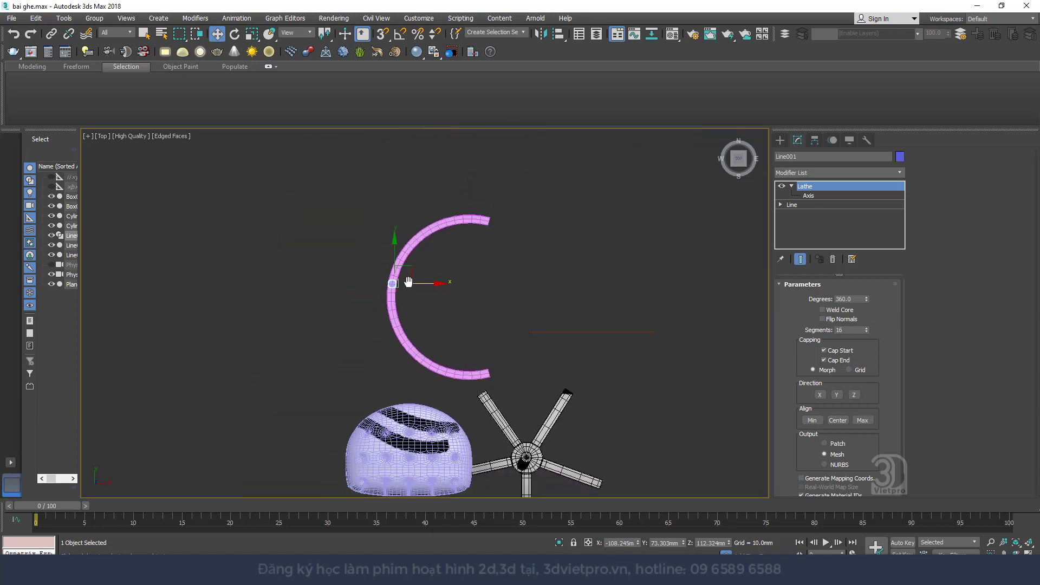
# - Rotate both curved rails about -10 degrees, then return to Move
pyautogui.click(465, 230)
pyautogui.rightClick(461, 293)
pyautogui.click(462, 292)
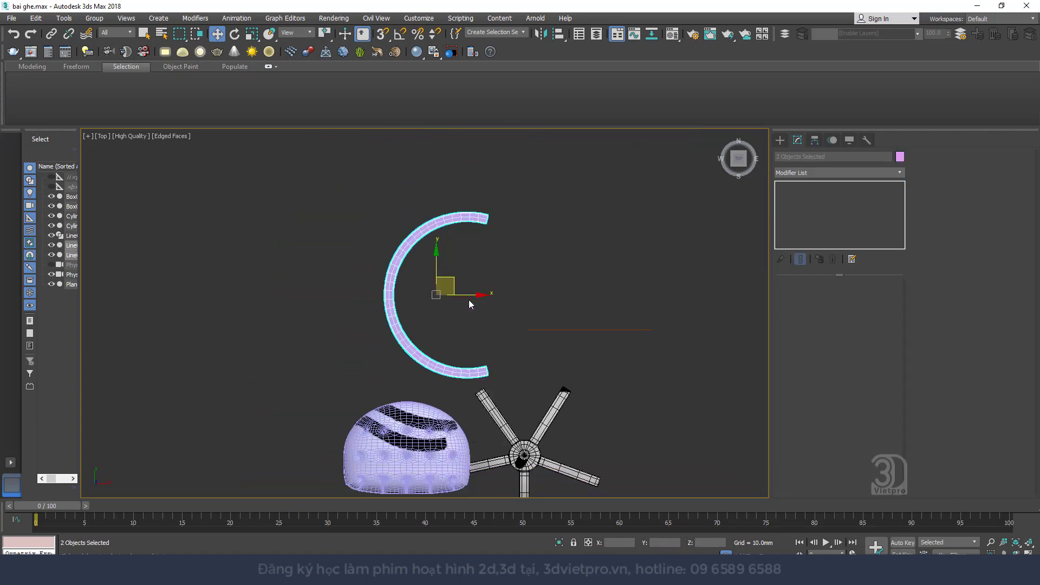
pyautogui.press('e')
pyautogui.moveTo(463, 266); pyautogui.dragTo(469, 272)
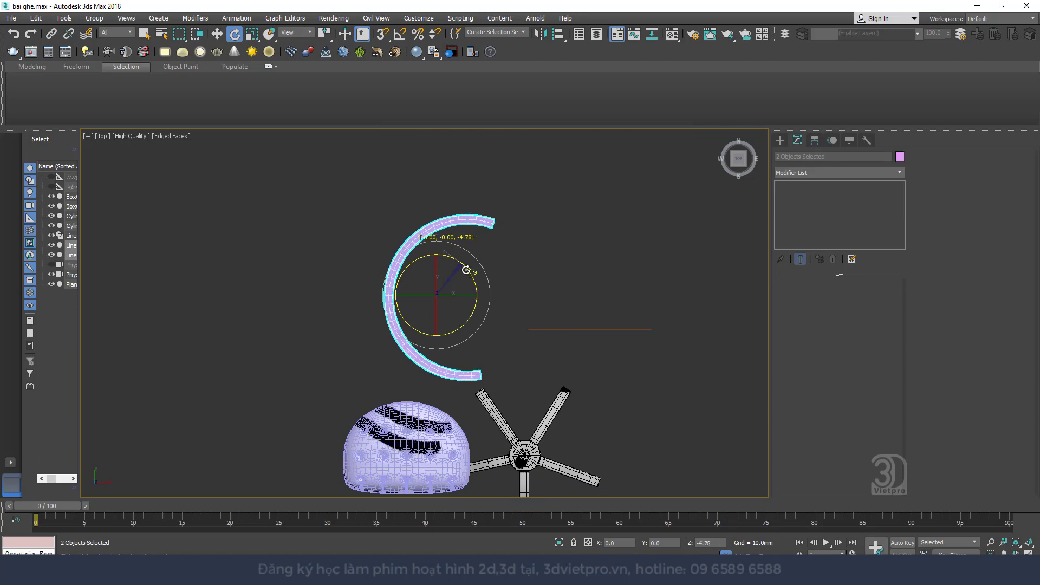
pyautogui.moveTo(536, 292)
pyautogui.mouseDown(button='middle')
pyautogui.moveTo(137, 282)
pyautogui.moveTo(482, 283)
pyautogui.mouseUp(button='middle')
pyautogui.scroll(5, 440, 273)
pyautogui.rightClick(439, 273)
pyautogui.click(440, 274)
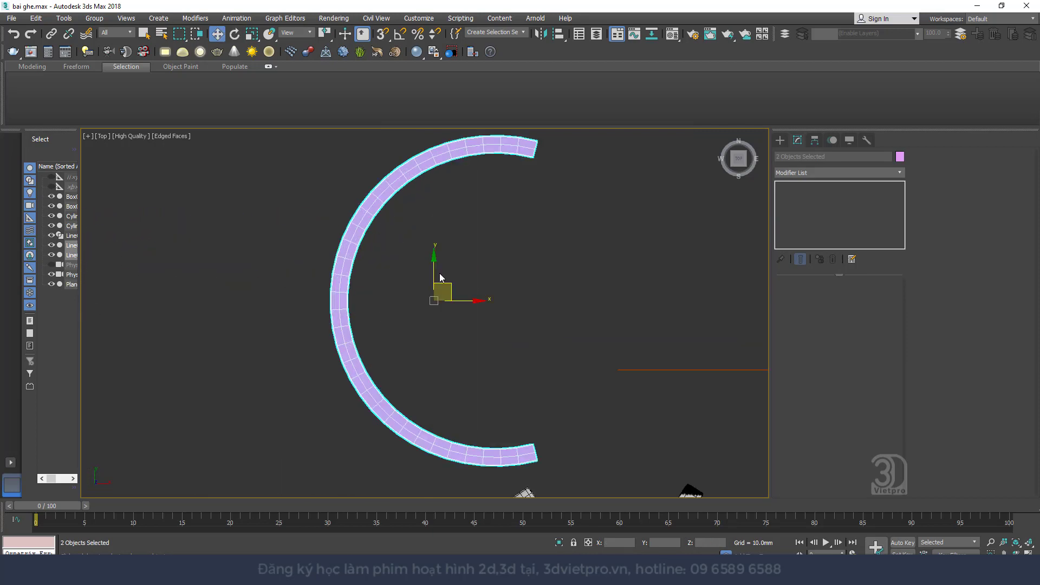
# - Select the spindle alone and open the Hierarchy panel's pivot settings
pyautogui.press('f')
pyautogui.click(176, 304)
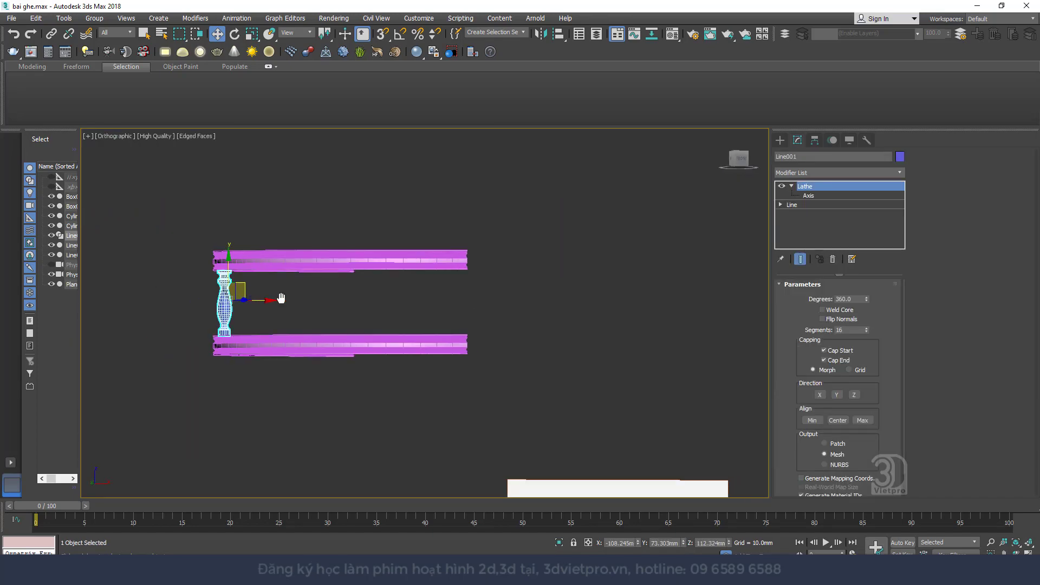
pyautogui.keyDown('alt'); pyautogui.moveTo(176, 305); pyautogui.dragTo(305, 341, button='middle'); pyautogui.keyUp('alt')
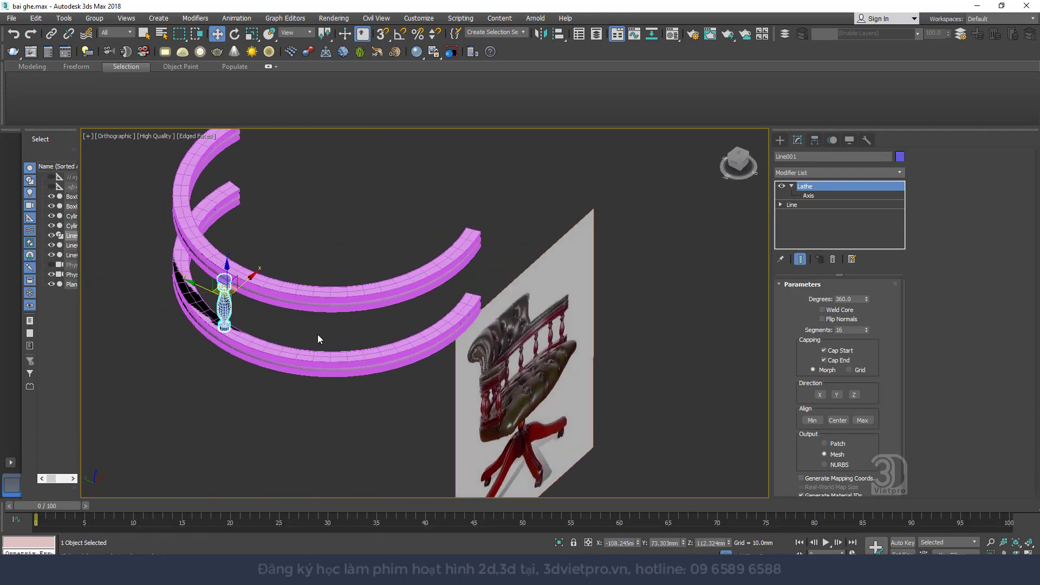
pyautogui.press('t')
pyautogui.scroll(8, 314, 277)
pyautogui.scroll(-6, 312, 273)
pyautogui.scroll(-3, 411, 292)
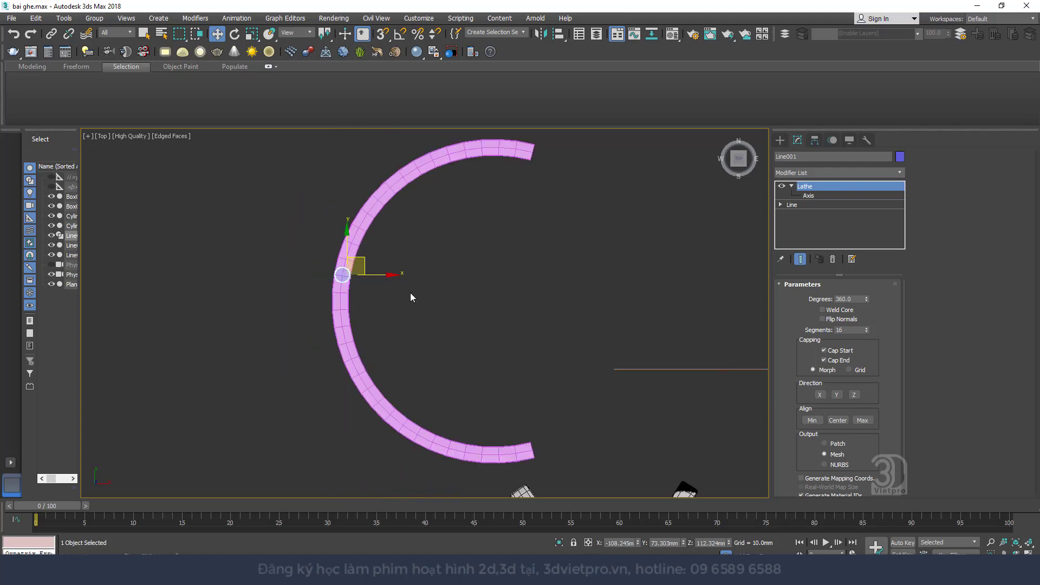
pyautogui.scroll(-2, 410, 293)
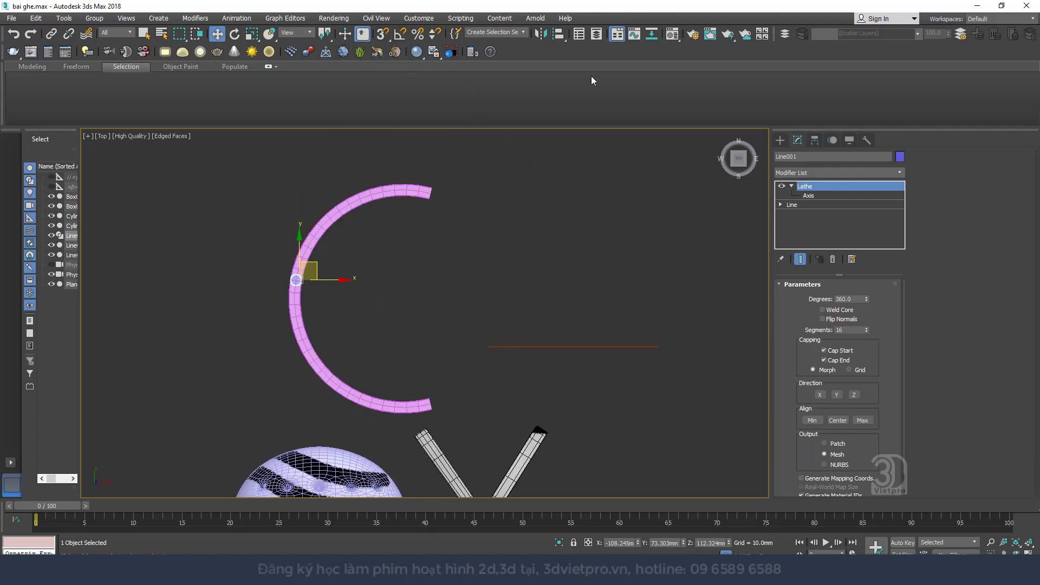
pyautogui.click(814, 140)
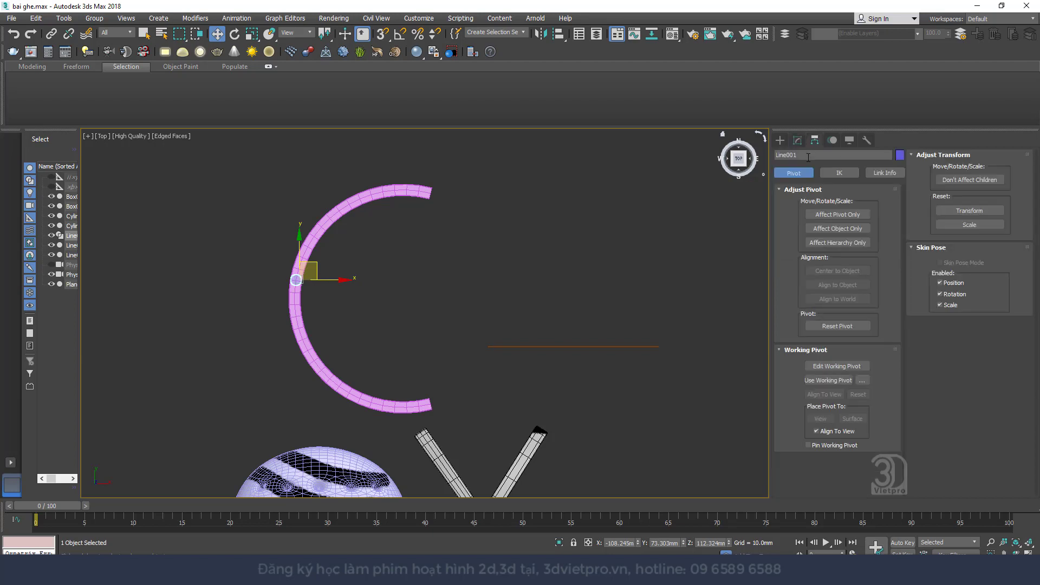
# - With Affect Pivot Only, move the spindle's pivot to the rail arc's centre
pyautogui.click(859, 215)
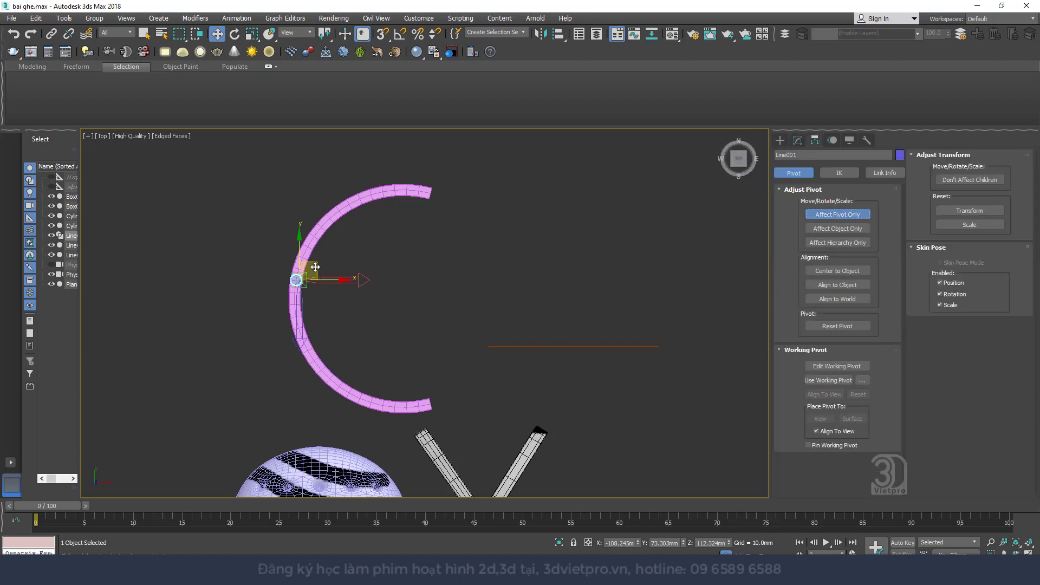
pyautogui.moveTo(330, 280); pyautogui.dragTo(442, 280)
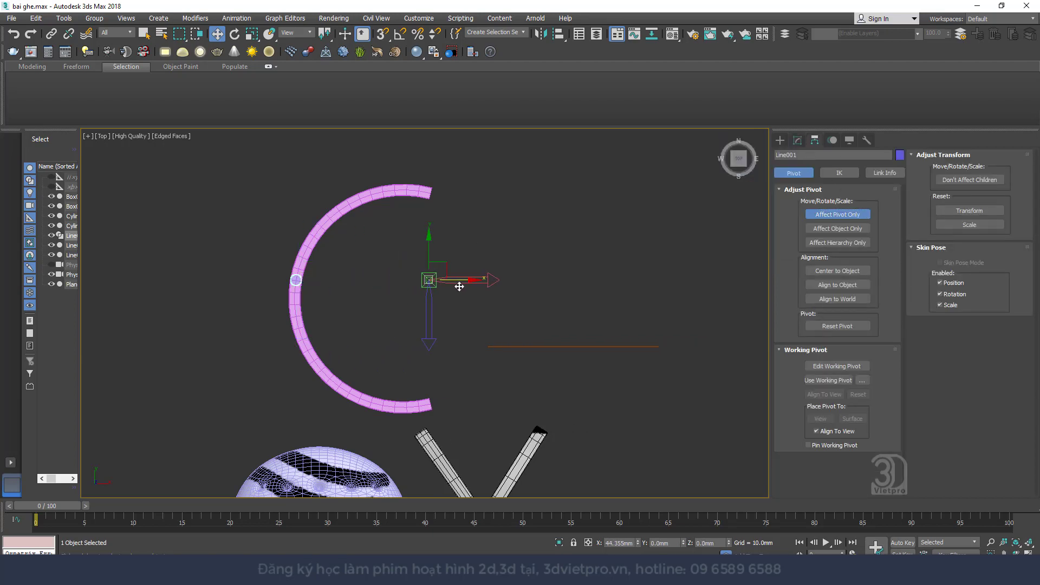
pyautogui.click(837, 214)
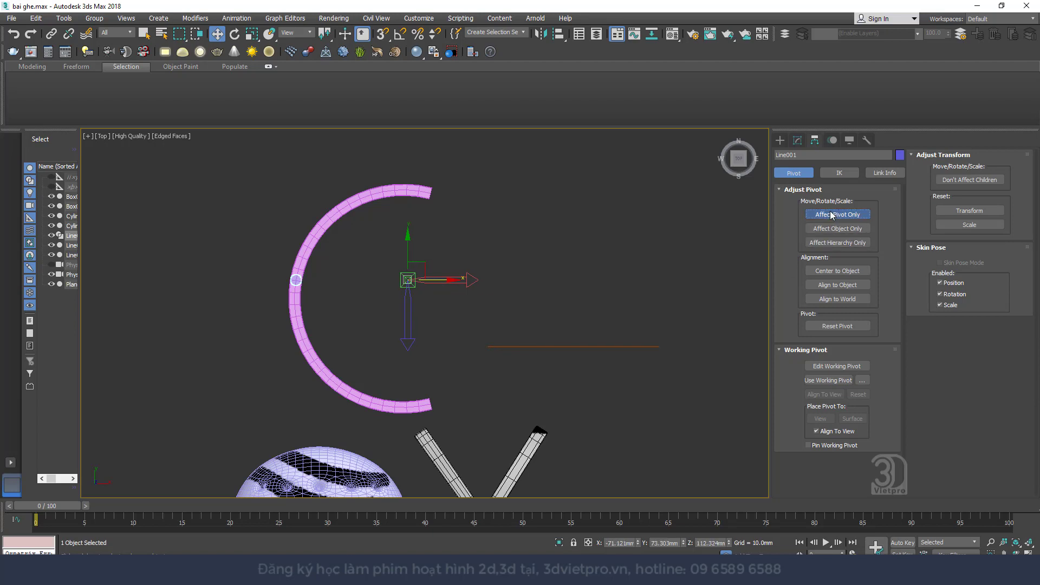
# - Rotate the spindle about the seat centre to the top end of the arc
pyautogui.rightClick(407, 266)
pyautogui.click(413, 270)
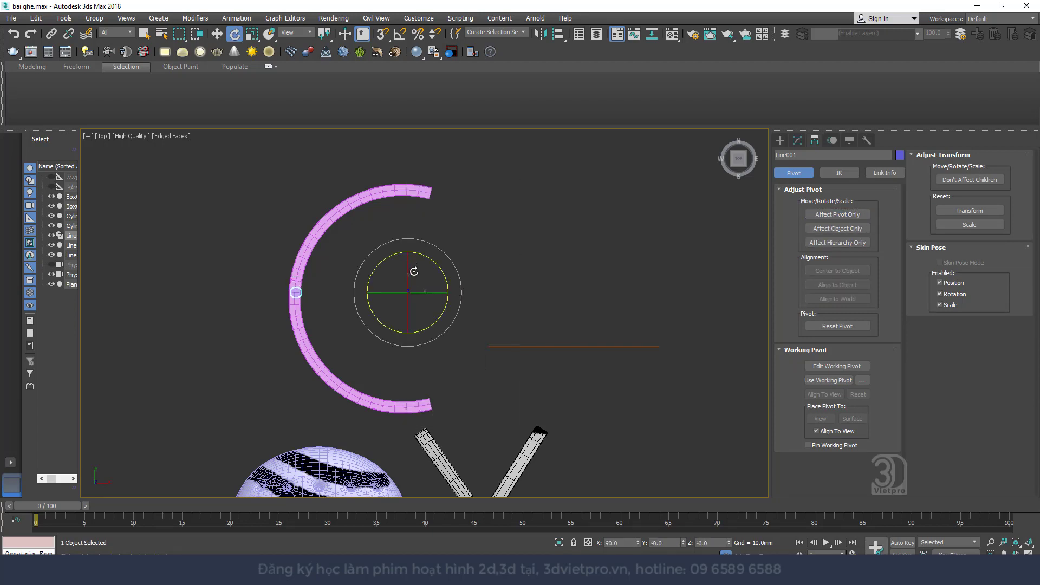
pyautogui.moveTo(471, 263); pyautogui.dragTo(349, 206)
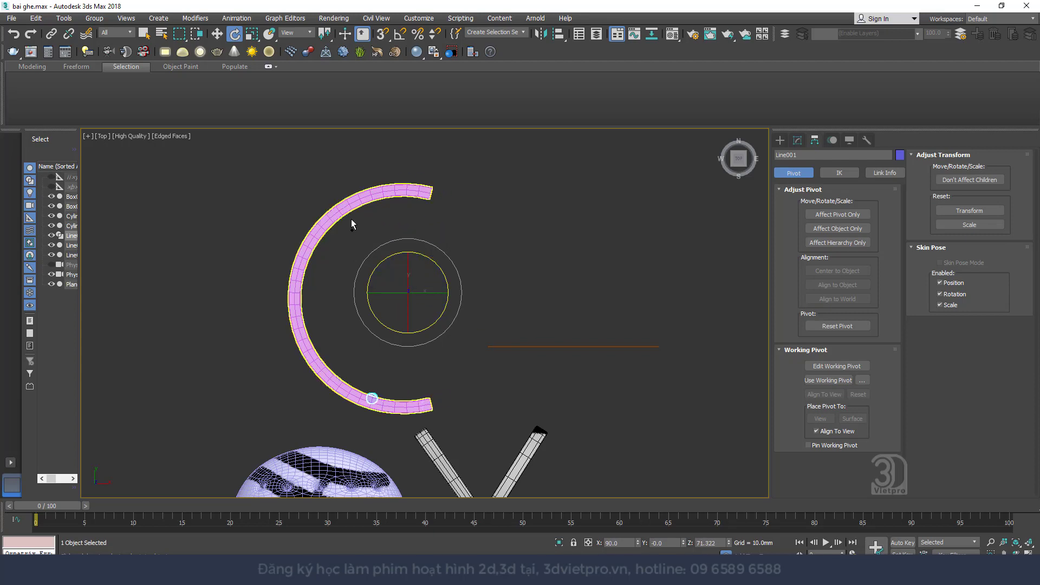
pyautogui.moveTo(388, 246); pyautogui.dragTo(477, 212)
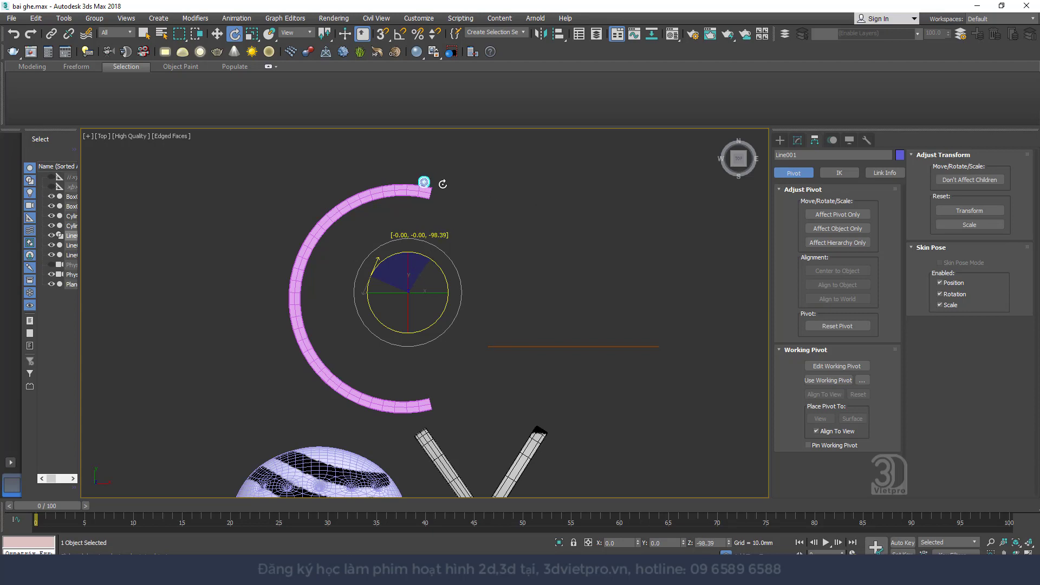
pyautogui.moveTo(427, 184)
pyautogui.mouseDown()
pyautogui.moveTo(432, 258)
pyautogui.moveTo(416, 250)
pyautogui.mouseUp()
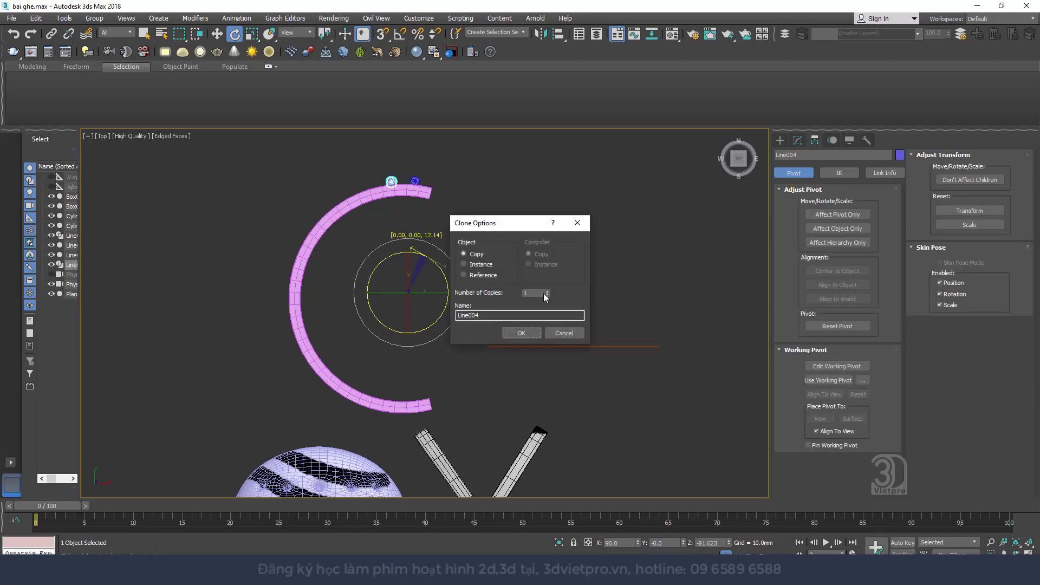
# - Make 27 rotated spindle copies along the arc and delete the strays past it
pyautogui.moveTo(547, 292); pyautogui.dragTo(547, 279)
pyautogui.click(521, 333)
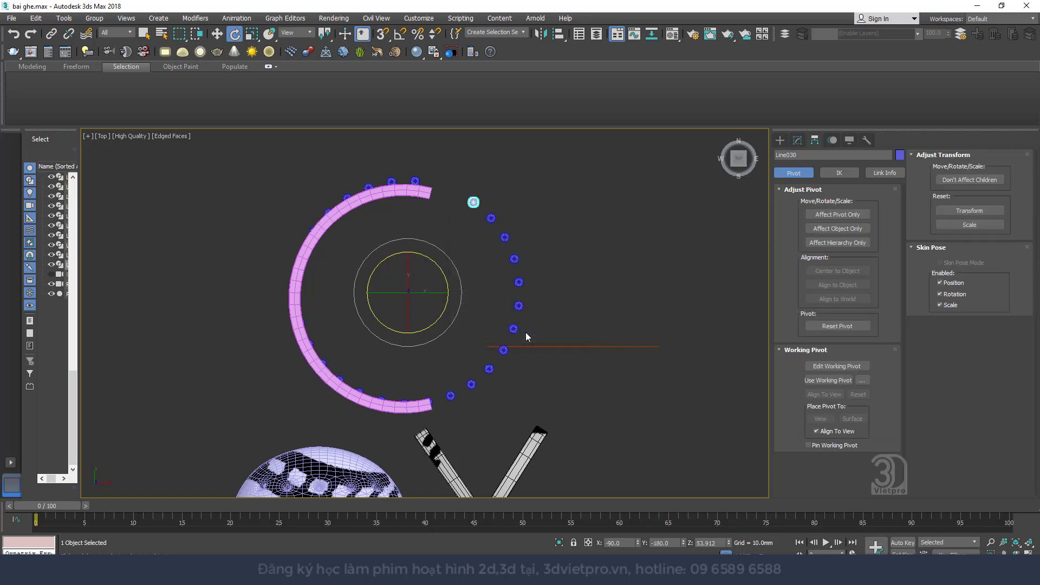
pyautogui.moveTo(538, 178); pyautogui.dragTo(486, 317)
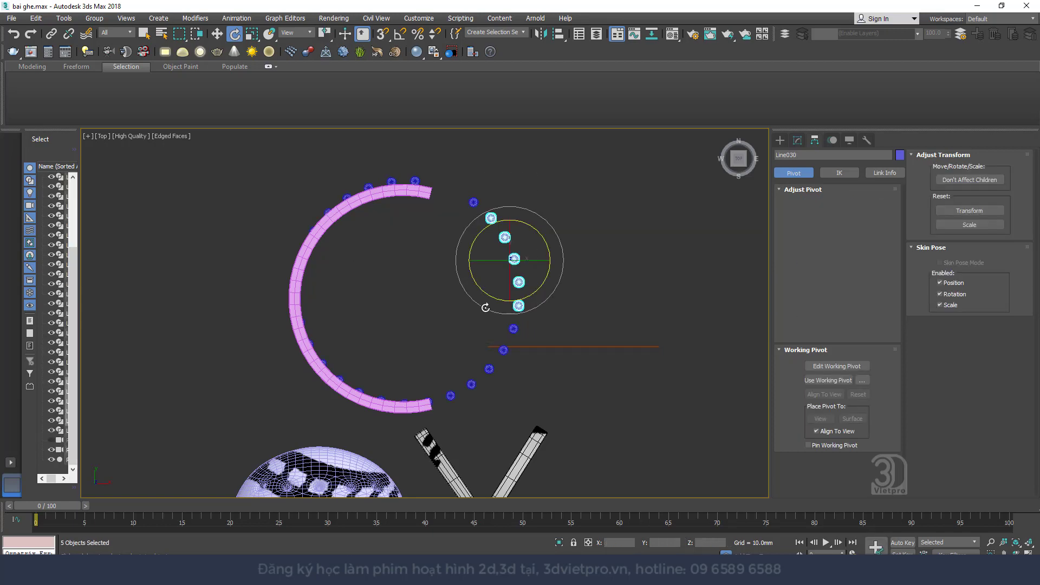
pyautogui.press('Delete')
pyautogui.moveTo(506, 199); pyautogui.dragTo(470, 228)
pyautogui.press('Delete')
pyautogui.moveTo(529, 314); pyautogui.dragTo(446, 405)
pyautogui.press('Delete')
pyautogui.press('Delete')
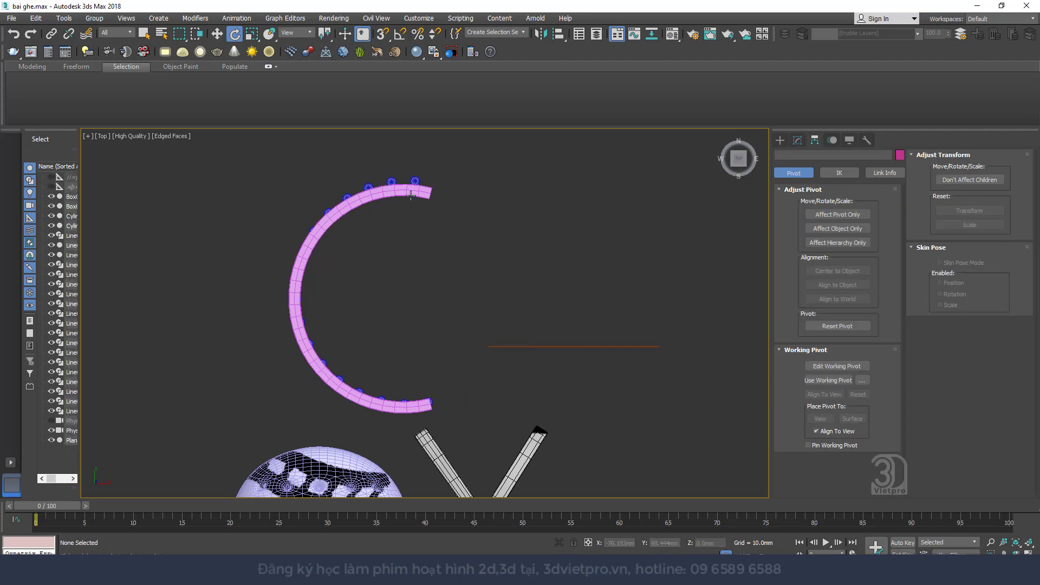
# - Shift both arc rails slightly along Y to sit around the spindles
pyautogui.click(410, 195)
pyautogui.rightClick(301, 277)
pyautogui.click(325, 284)
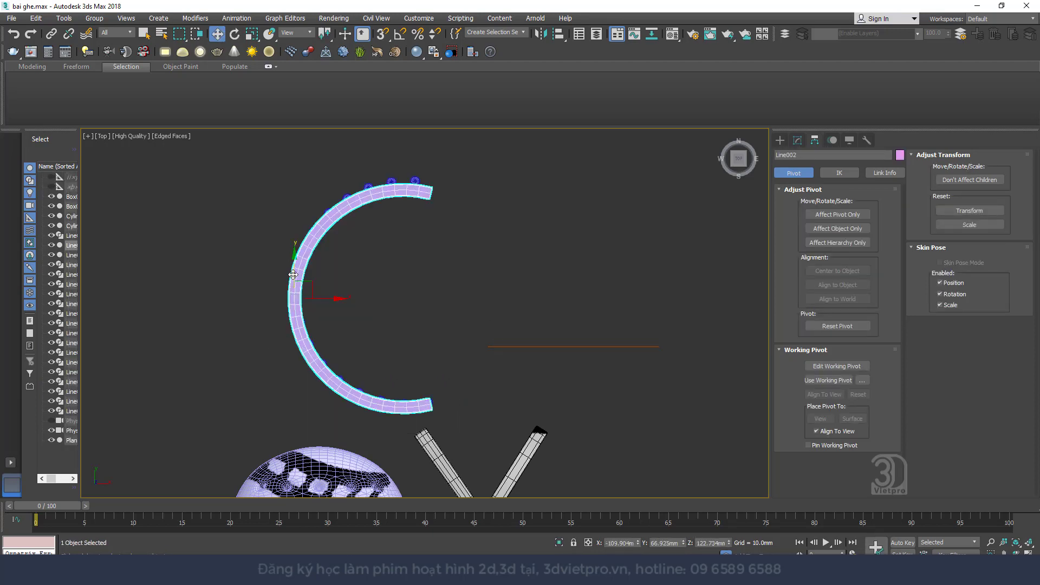
pyautogui.moveTo(292, 274); pyautogui.dragTo(293, 274)
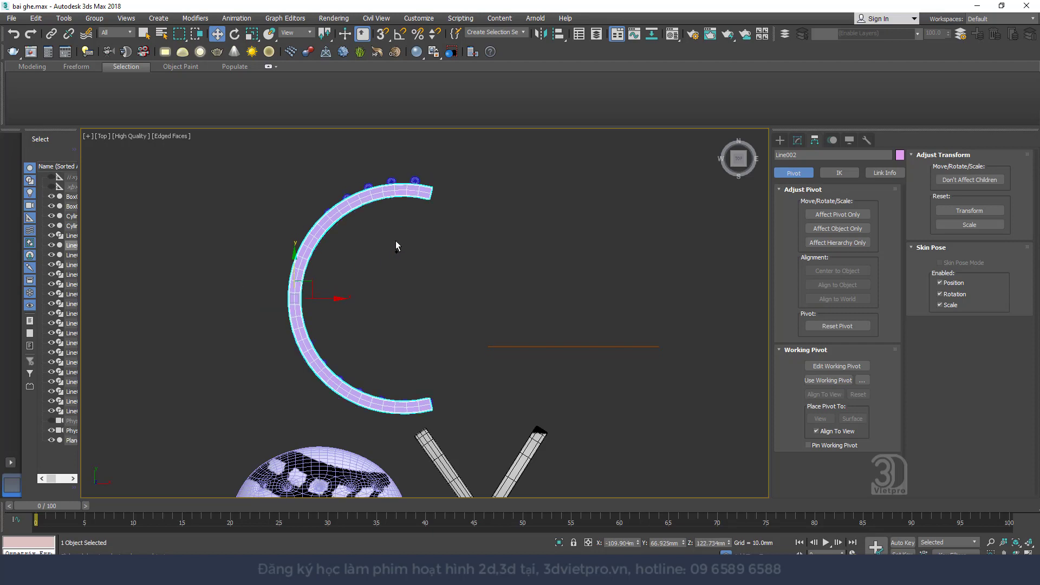
pyautogui.keyDown('ctrl'); pyautogui.click(414, 197); pyautogui.keyUp('ctrl')
pyautogui.moveTo(359, 261); pyautogui.dragTo(360, 257)
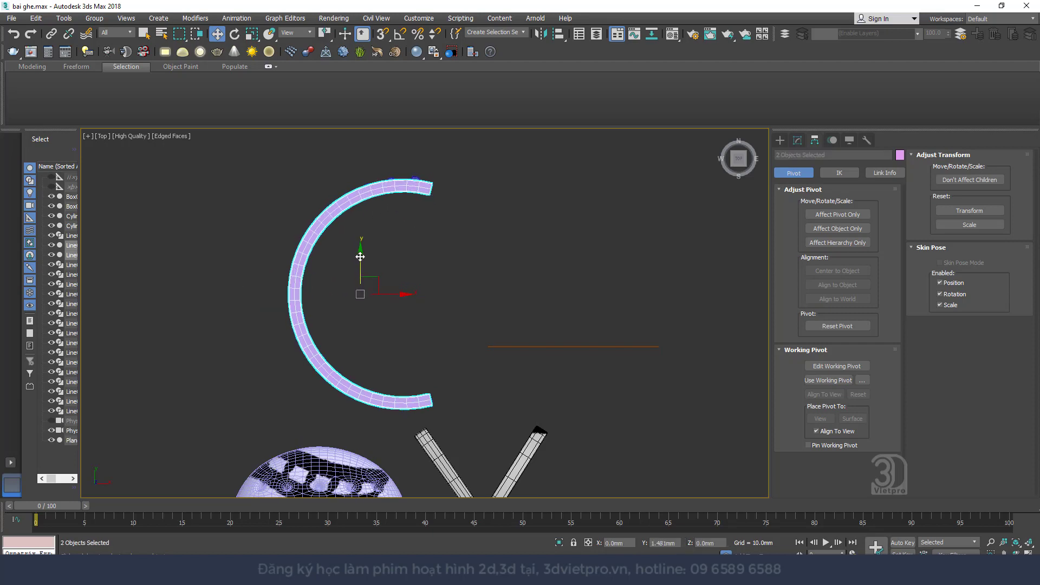
# - Inspect the railing in Perspective view, then select all railing pieces
pyautogui.press('p')
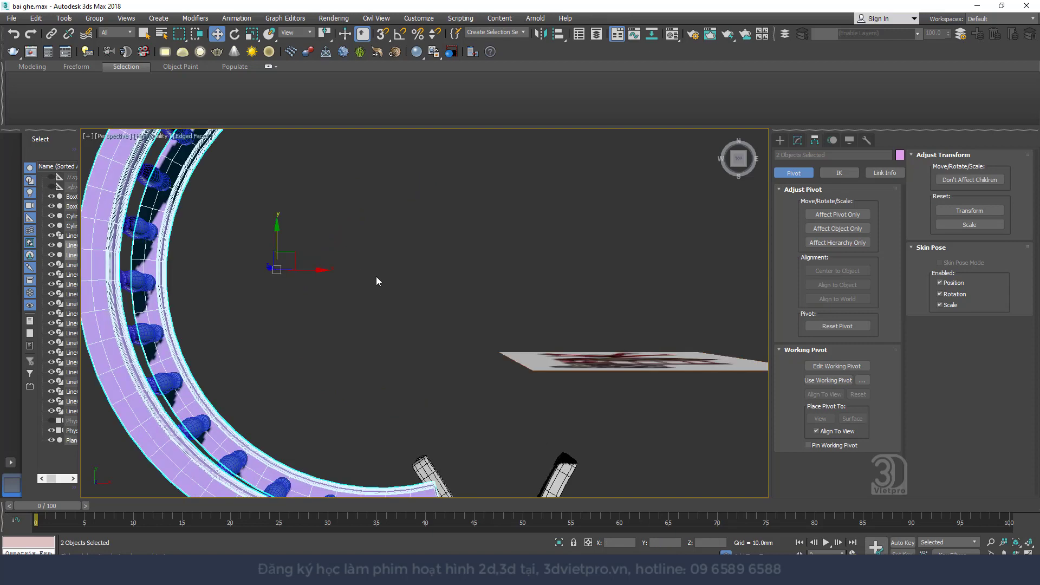
pyautogui.scroll(-3, 358, 260)
pyautogui.moveTo(358, 255)
pyautogui.keyDown('alt'); pyautogui.mouseDown(button='middle')
pyautogui.moveTo(358, 264)
pyautogui.moveTo(498, 198)
pyautogui.mouseUp(button='middle'); pyautogui.keyUp('alt')
pyautogui.press('F4')
pyautogui.scroll(2, 357, 269)
pyautogui.keyDown('alt'); pyautogui.moveTo(357, 269); pyautogui.dragTo(553, 284, button='middle'); pyautogui.keyUp('alt')
pyautogui.press('F4')
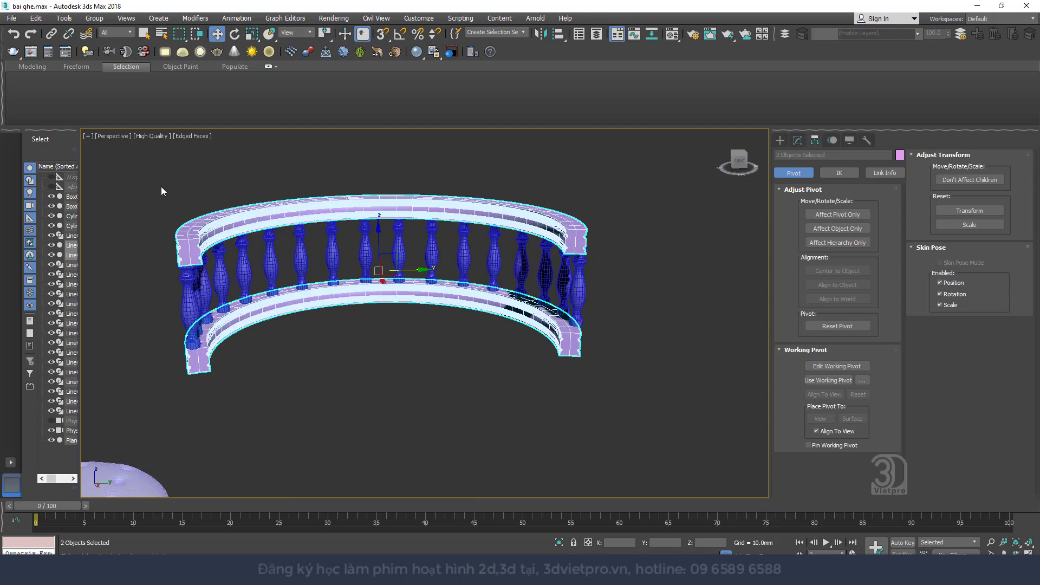
pyautogui.moveTo(160, 186); pyautogui.dragTo(609, 362)
# - Group the selected railing pieces as Group001 and reselect the group
pyautogui.click(95, 18)
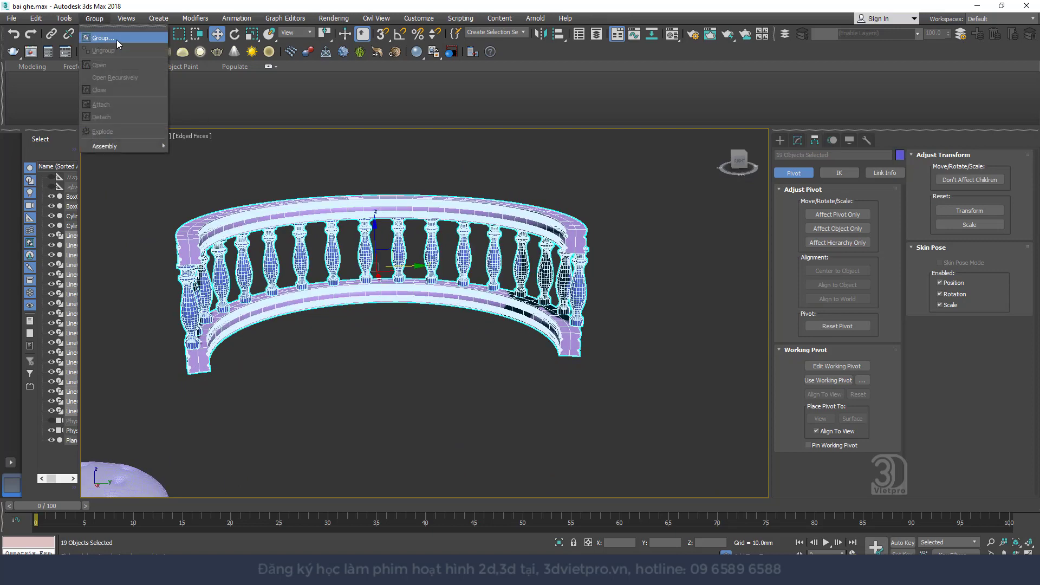
pyautogui.click(111, 38)
pyautogui.click(531, 307)
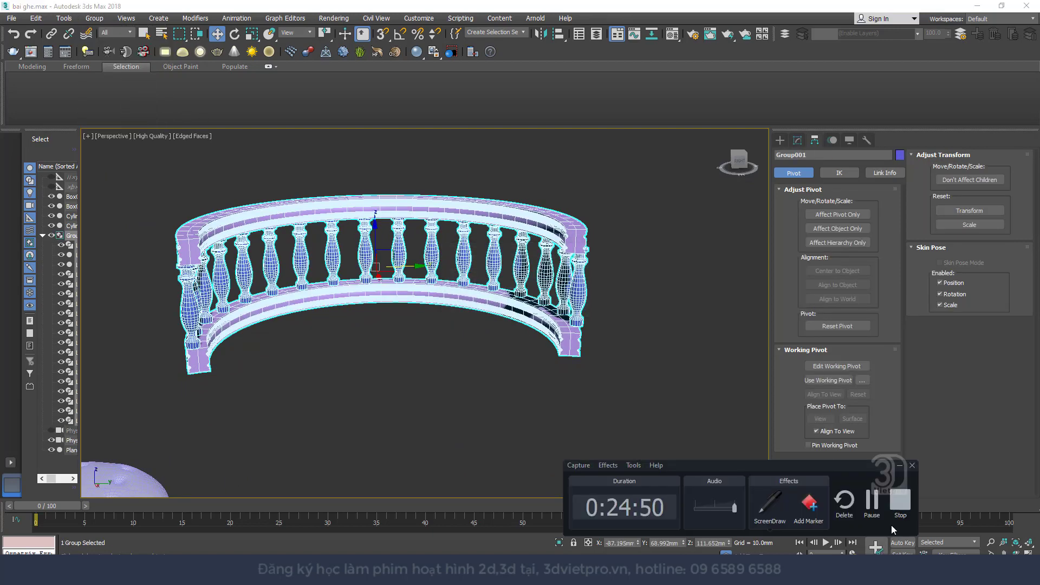
pyautogui.scroll(-8, 501, 366)
pyautogui.click(555, 388)
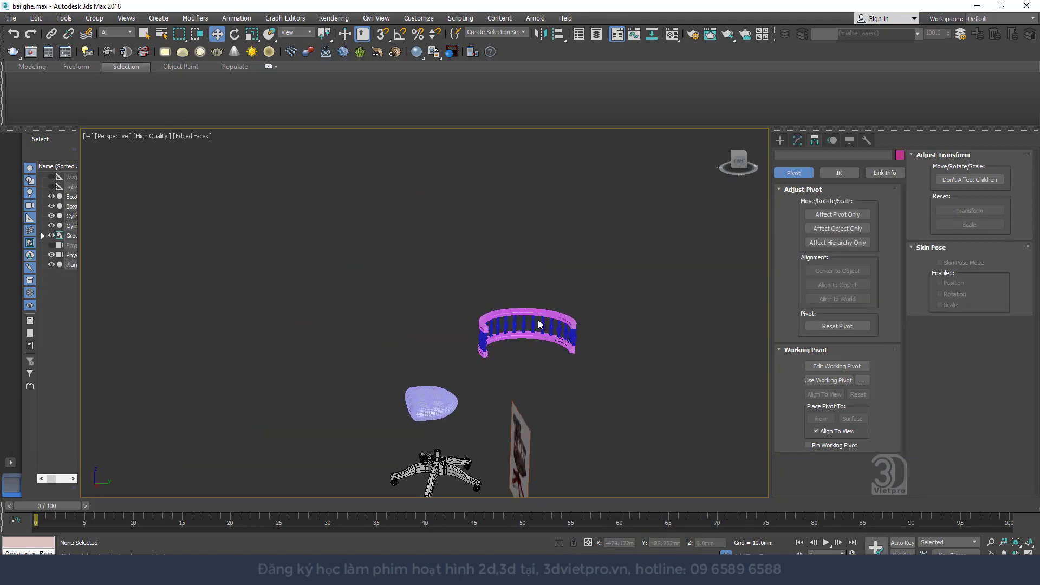
pyautogui.click(531, 331)
# - In Top view, rotate the railing group -90° about Z so the arch opens downward
pyautogui.press('t')
pyautogui.scroll(-5, 524, 333)
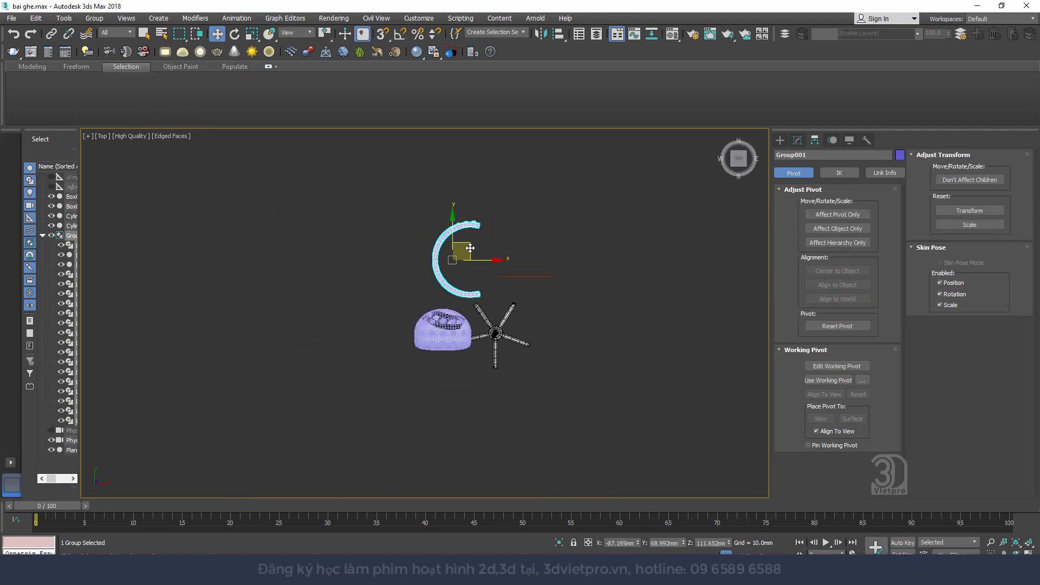
pyautogui.rightClick(442, 309)
pyautogui.click(450, 322)
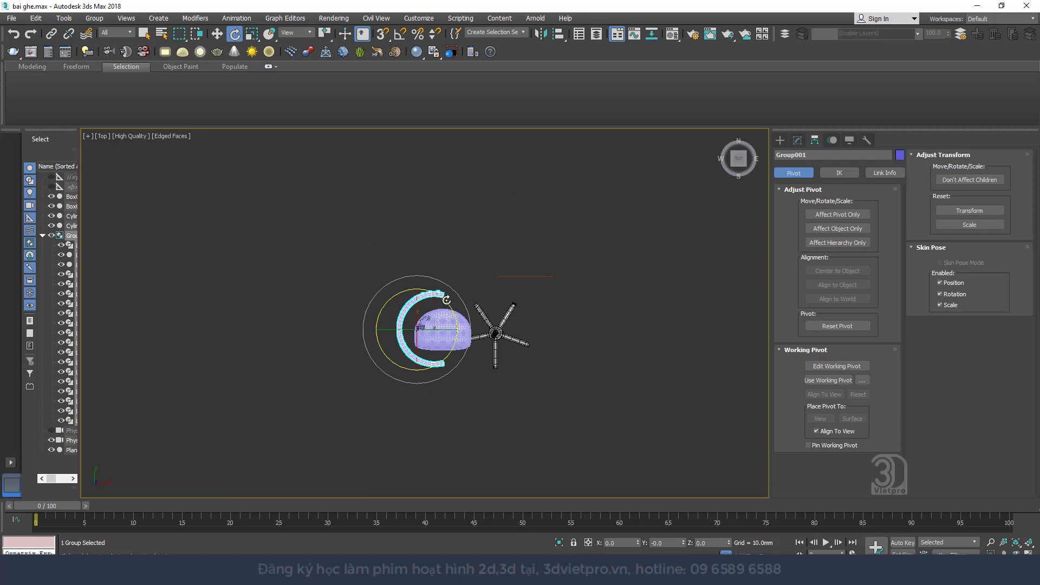
pyautogui.moveTo(444, 360)
pyautogui.mouseDown()
pyautogui.moveTo(457, 382)
pyautogui.moveTo(455, 118)
pyautogui.mouseUp()
pyautogui.moveTo(432, 292); pyautogui.dragTo(454, 285)
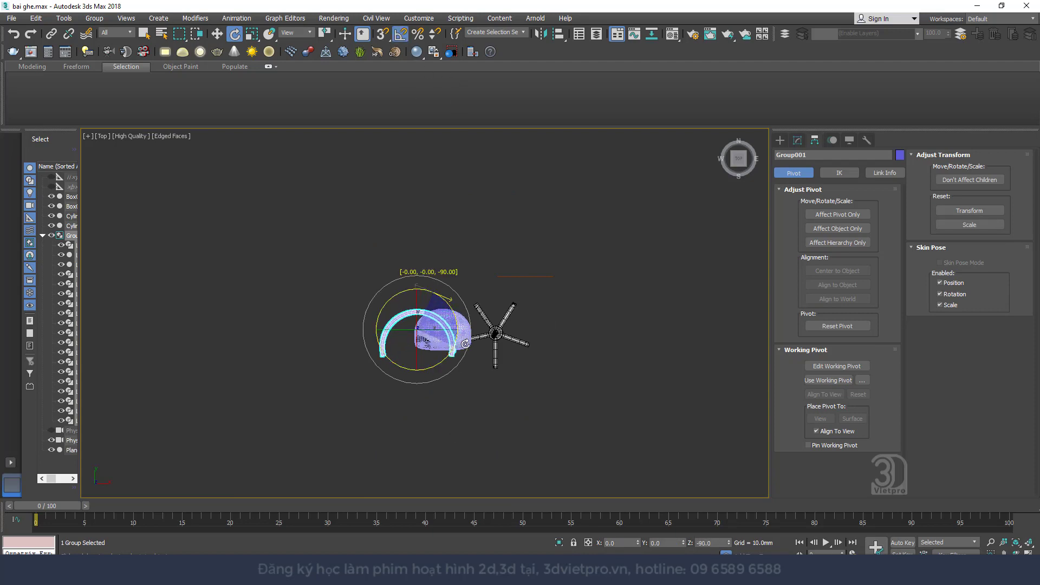
pyautogui.click(405, 38)
# - Centre the railing arch over the seat dome
pyautogui.press('w')
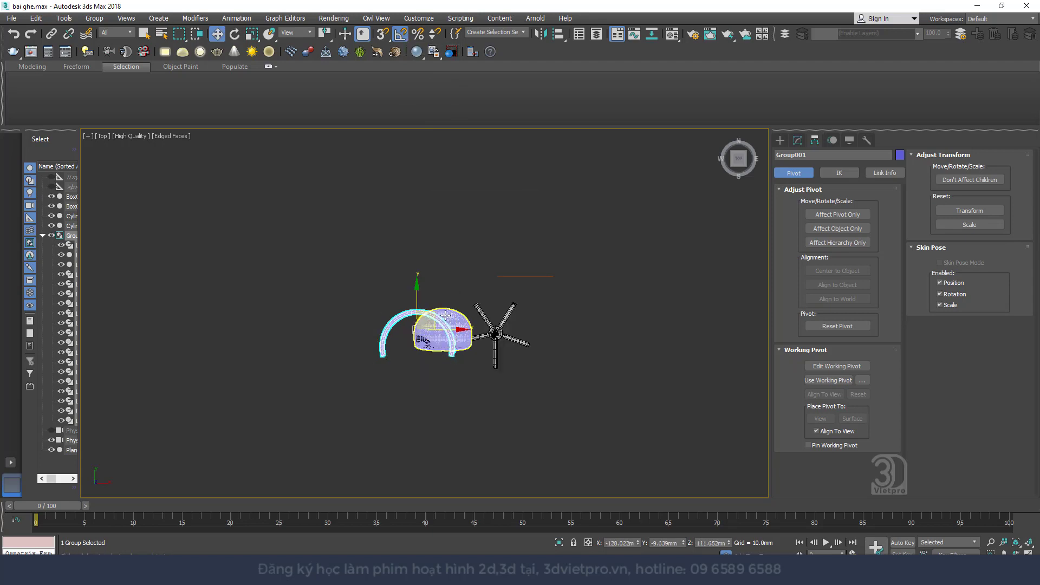
pyautogui.scroll(5, 357, 351)
pyautogui.scroll(2, 358, 351)
pyautogui.moveTo(357, 351)
pyautogui.mouseDown()
pyautogui.moveTo(454, 338)
pyautogui.moveTo(438, 366)
pyautogui.moveTo(449, 336)
pyautogui.mouseUp()
pyautogui.rightClick(442, 338)
pyautogui.click(443, 356)
pyautogui.rightClick(438, 366)
pyautogui.click(449, 377)
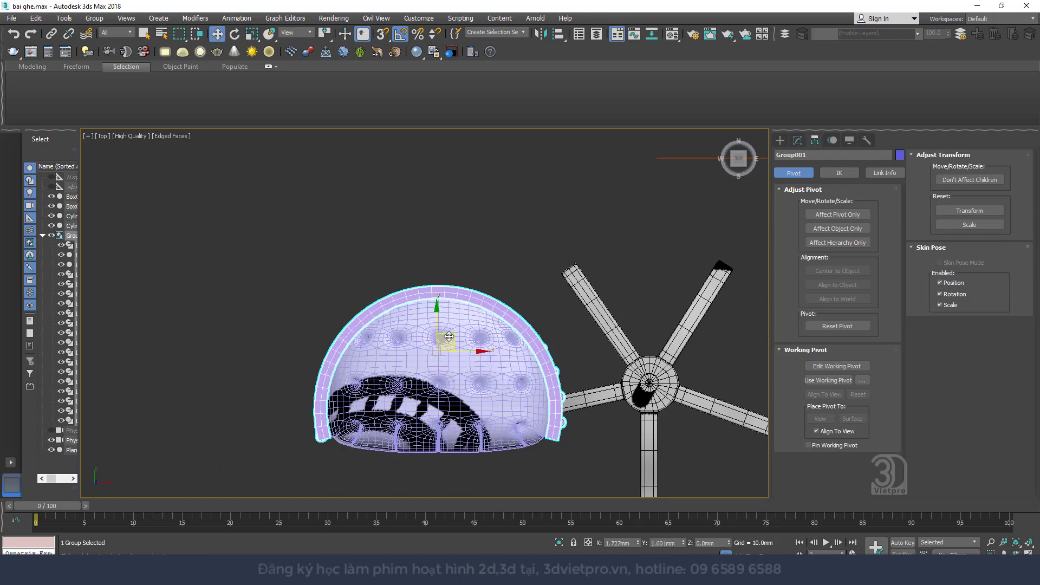
# - In Perspective view, lower Group001 in Z onto the seat cushion
pyautogui.scroll(5, 449, 336)
pyautogui.scroll(-10, 441, 325)
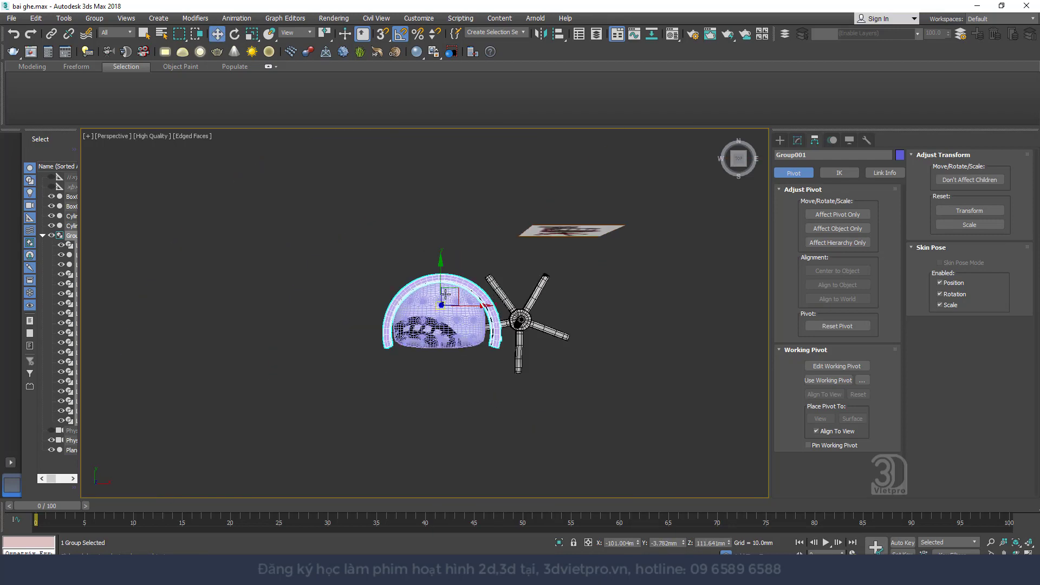
pyautogui.press('p')
pyautogui.moveTo(483, 185); pyautogui.dragTo(471, 251, button='middle')
pyautogui.scroll(2, 455, 233)
pyautogui.scroll(3, 437, 217)
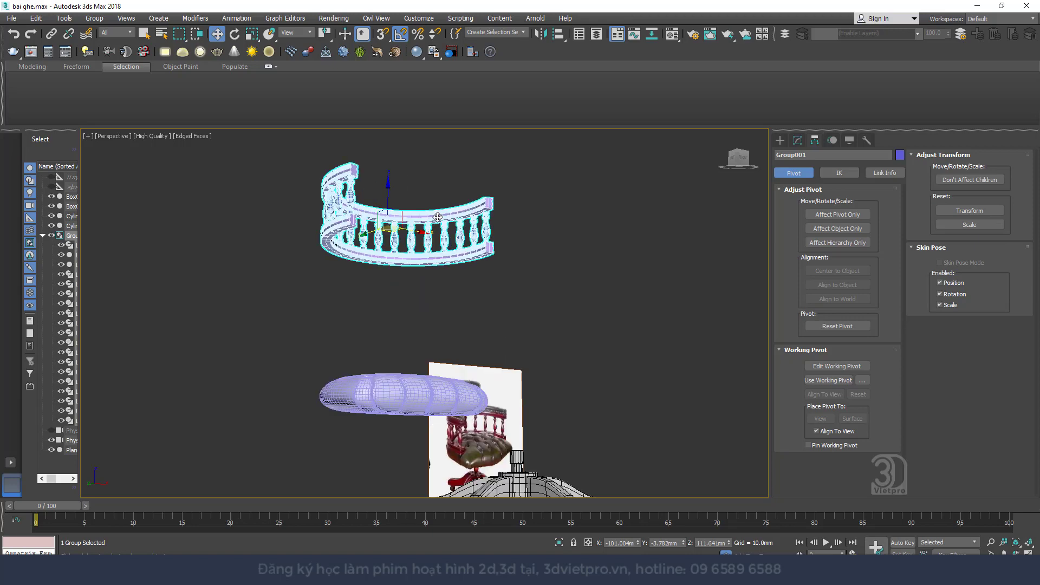
pyautogui.moveTo(388, 189); pyautogui.dragTo(386, 290)
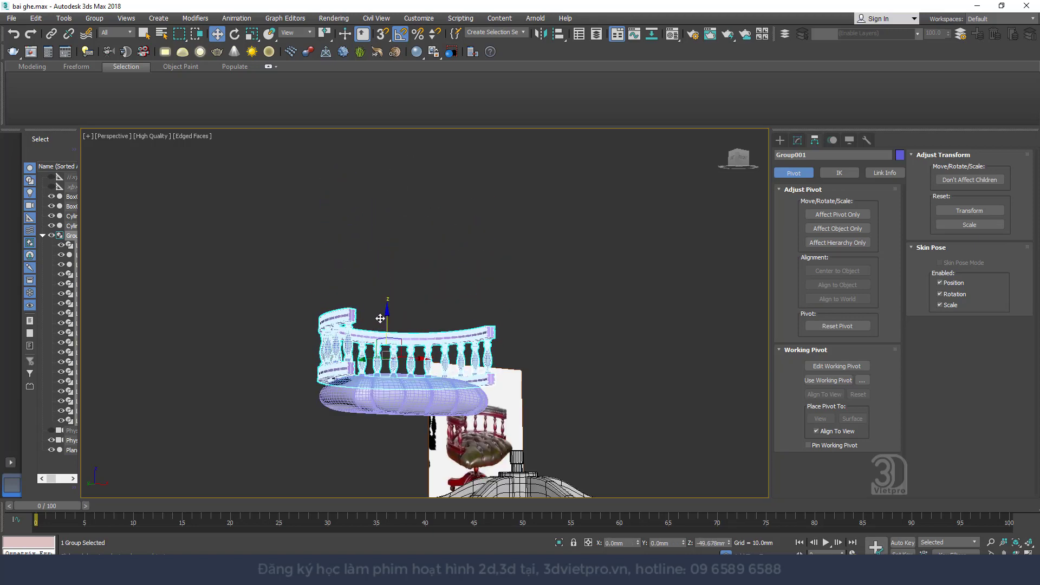
pyautogui.keyDown('alt'); pyautogui.moveTo(387, 290); pyautogui.dragTo(368, 354, button='middle'); pyautogui.keyUp('alt')
# - Shrink the railing group slightly with Uniform Scale
pyautogui.scroll(2, 414, 320)
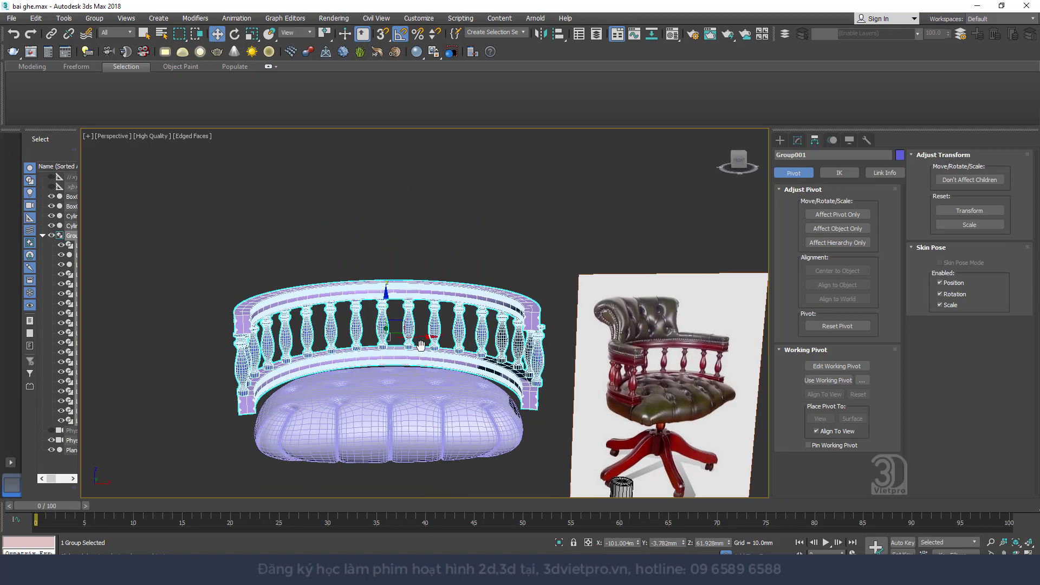
pyautogui.scroll(2, 418, 314)
pyautogui.press('r')
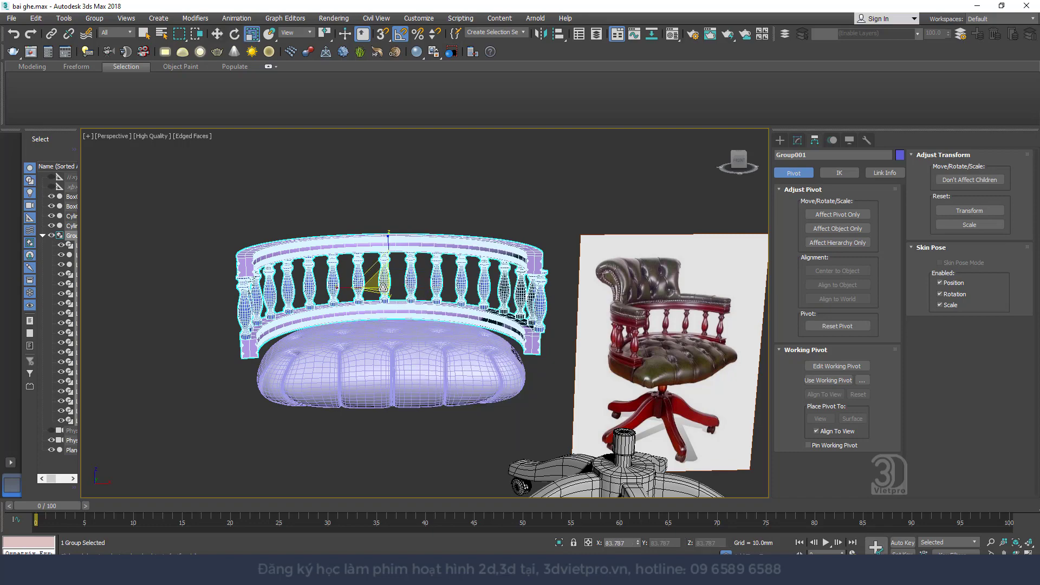
pyautogui.moveTo(385, 283); pyautogui.dragTo(388, 290)
pyautogui.rightClick(388, 291)
pyautogui.click(396, 288)
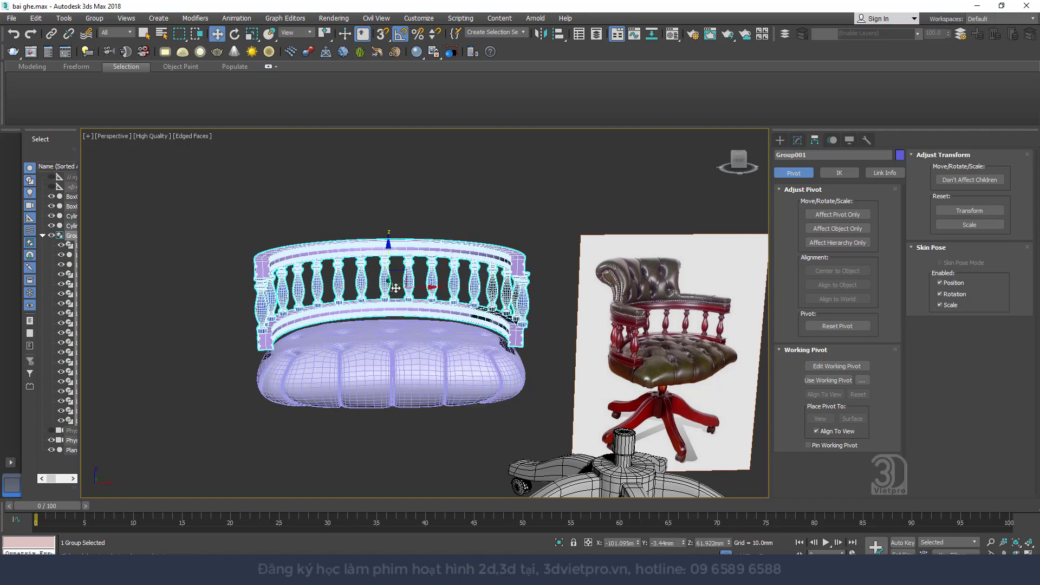
# - Orbit around the chair to compare against the reference image, then reselect the railing group
pyautogui.moveTo(388, 270)
pyautogui.keyDown('alt'); pyautogui.mouseDown(button='middle')
pyautogui.moveTo(444, 291)
pyautogui.moveTo(382, 307)
pyautogui.moveTo(359, 364)
pyautogui.moveTo(418, 301)
pyautogui.moveTo(405, 340)
pyautogui.mouseUp(button='middle'); pyautogui.keyUp('alt')
pyautogui.scroll(5, 311, 373)
pyautogui.click(330, 351)
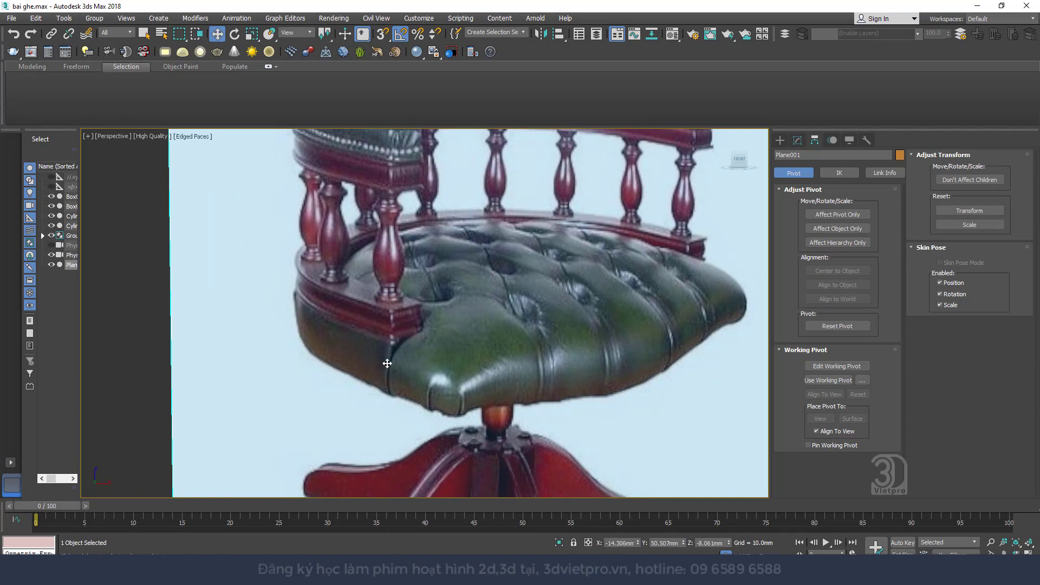
pyautogui.scroll(-10, 479, 310)
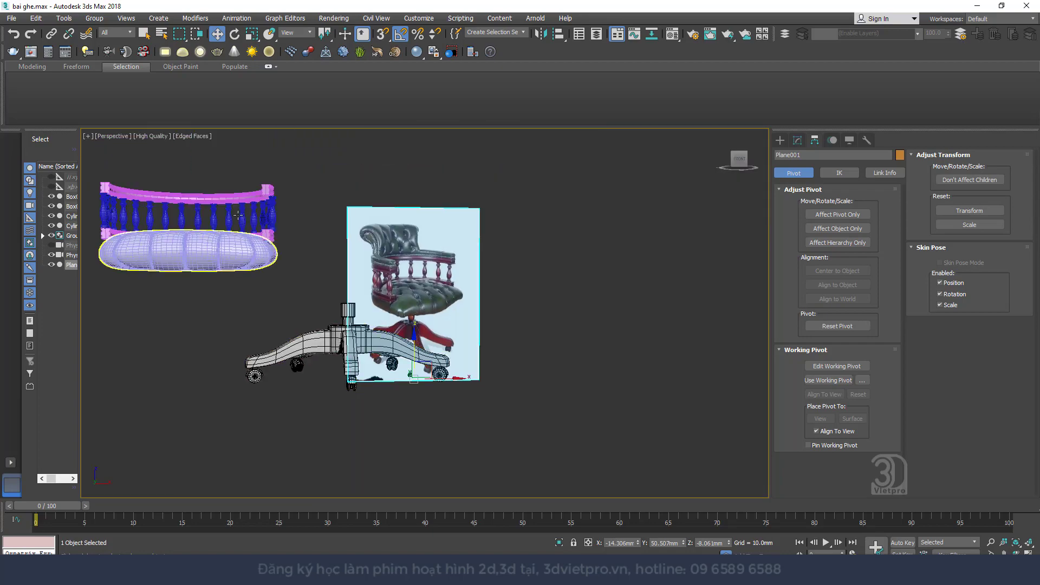
pyautogui.hotkey('ctrl', 'd')
pyautogui.moveTo(304, 227)
pyautogui.keyDown('alt'); pyautogui.mouseDown(button='middle')
pyautogui.moveTo(363, 259)
pyautogui.moveTo(370, 222)
pyautogui.moveTo(387, 209)
pyautogui.moveTo(360, 239)
pyautogui.moveTo(384, 196)
pyautogui.moveTo(411, 310)
pyautogui.moveTo(543, 293)
pyautogui.moveTo(601, 297)
pyautogui.mouseUp(button='middle'); pyautogui.keyUp('alt')
pyautogui.click(390, 303)
pyautogui.scroll(5, 390, 260)
pyautogui.scroll(3, 390, 260)
pyautogui.scroll(2, 390, 260)
pyautogui.scroll(-5, 387, 202)
# - Lower the seat cushion's middle FFD lattice control point to reshape the seat bottom
pyautogui.click(407, 311)
pyautogui.press('F4')
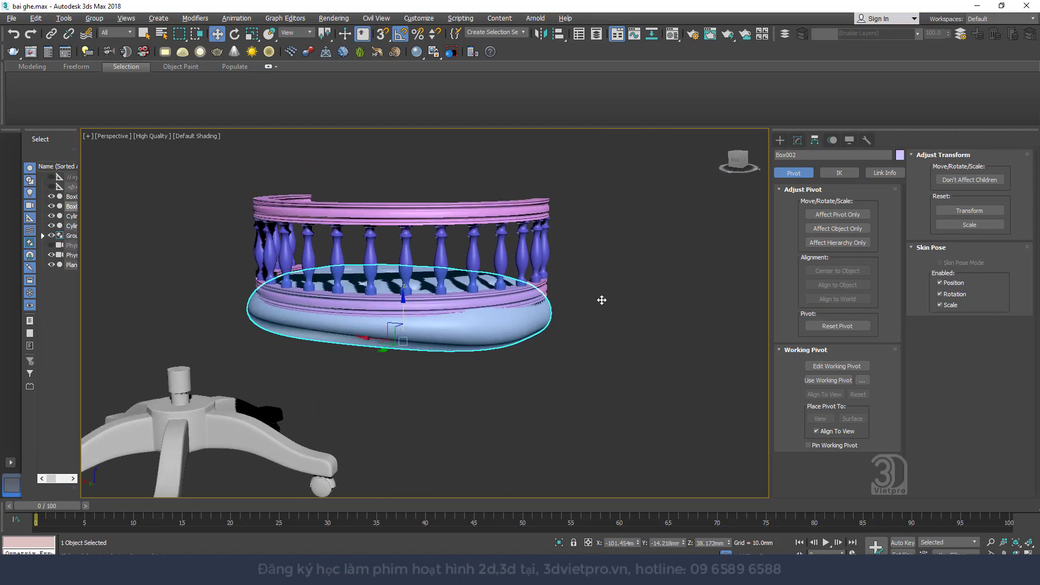
pyautogui.scroll(4, 491, 327)
pyautogui.click(797, 140)
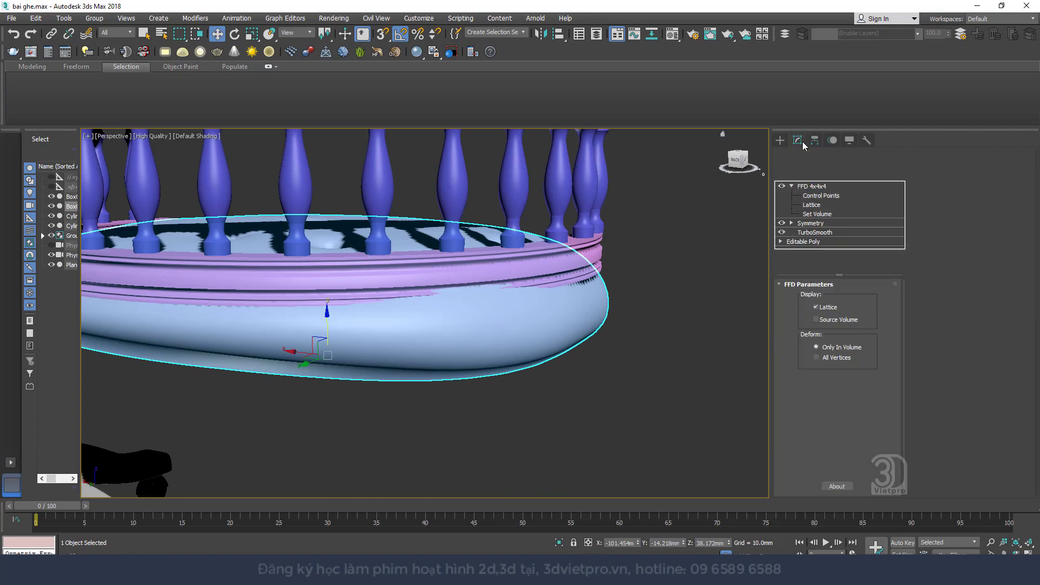
pyautogui.click(820, 196)
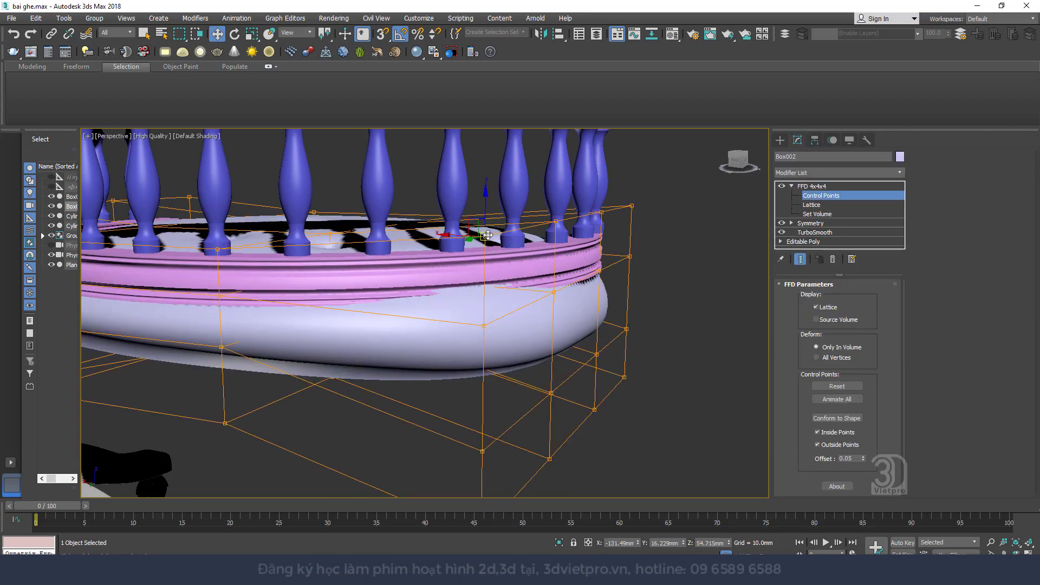
pyautogui.moveTo(464, 329)
pyautogui.mouseDown()
pyautogui.moveTo(486, 296)
pyautogui.moveTo(487, 309)
pyautogui.mouseUp()
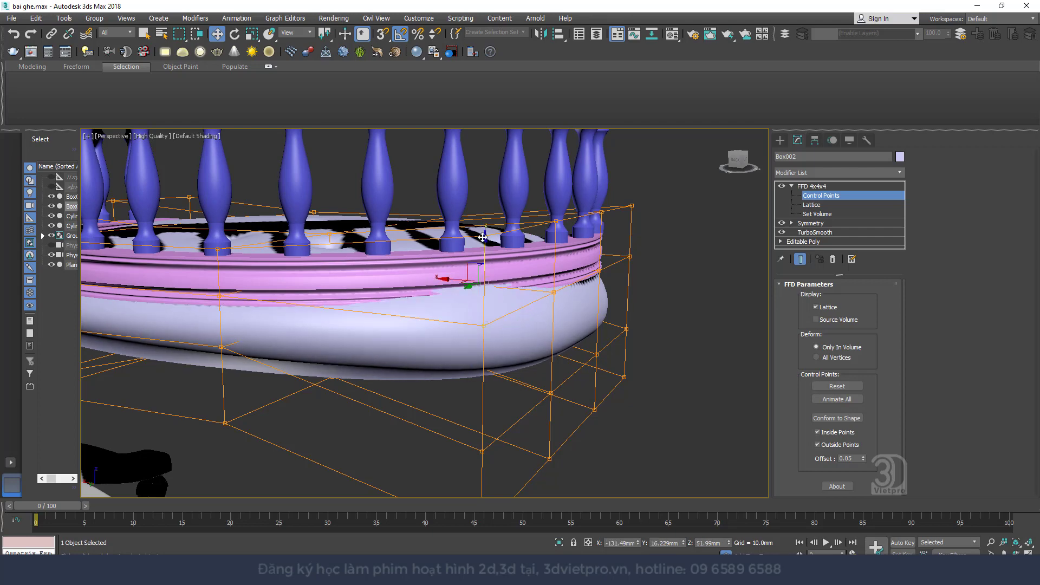
pyautogui.keyDown('alt'); pyautogui.moveTo(492, 315); pyautogui.dragTo(484, 328, button='middle'); pyautogui.keyUp('alt')
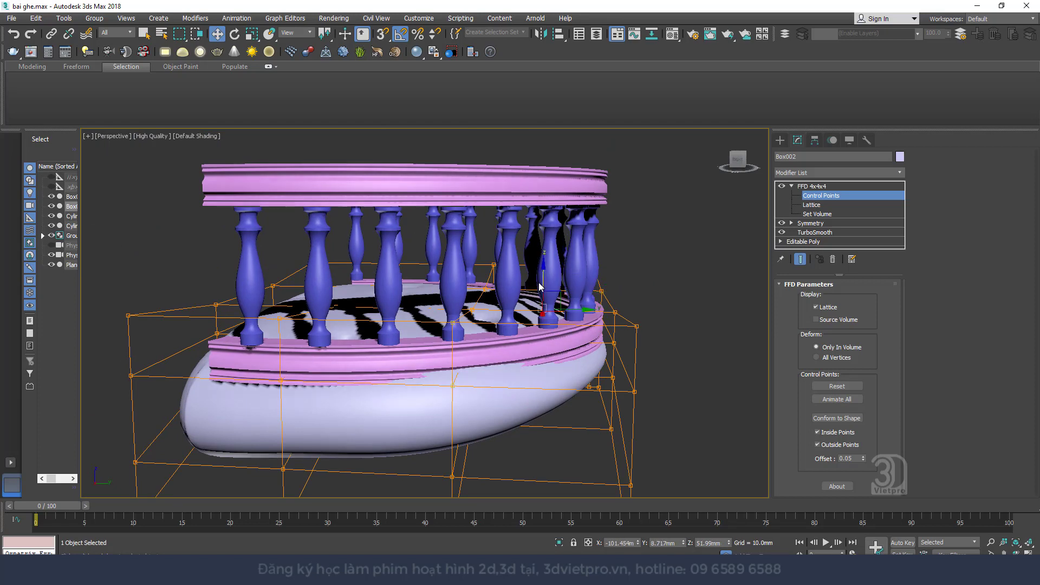
pyautogui.moveTo(540, 281); pyautogui.dragTo(542, 299)
pyautogui.moveTo(550, 333)
pyautogui.keyDown('alt'); pyautogui.mouseDown(button='middle')
pyautogui.moveTo(476, 272)
pyautogui.moveTo(271, 294)
pyautogui.mouseUp(button='middle'); pyautogui.keyUp('alt')
pyautogui.scroll(5, 513, 282)
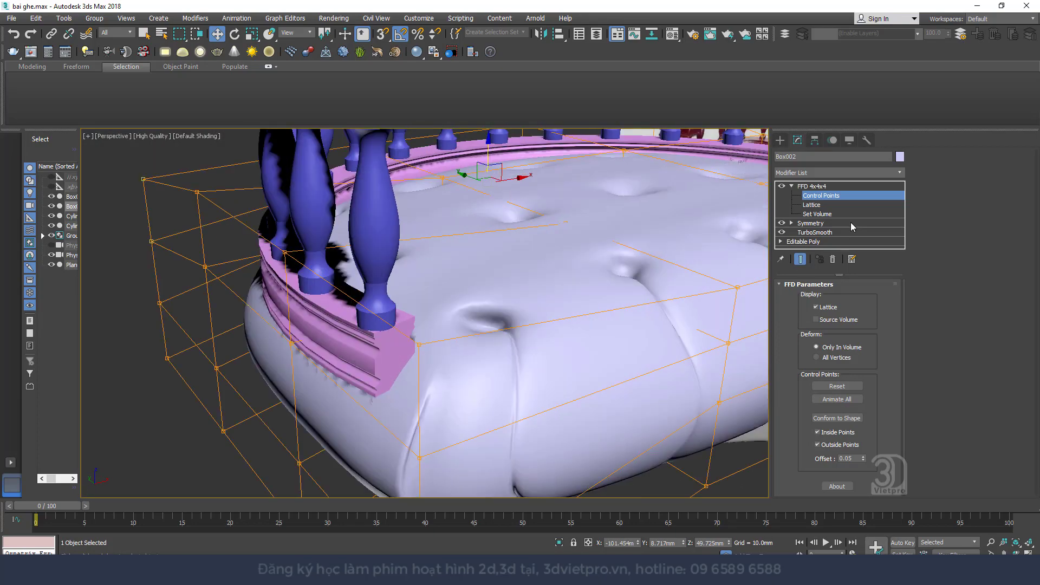
# - Disable TurboSmooth and convert the seat cushion to an Editable Poly
pyautogui.click(811, 186)
pyautogui.press('F4')
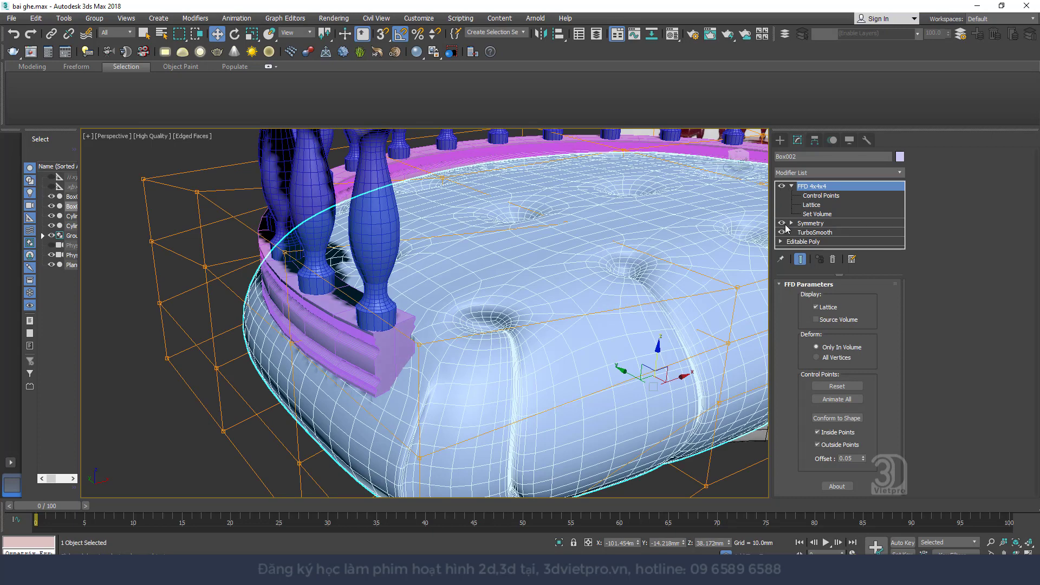
pyautogui.click(782, 233)
pyautogui.rightClick(602, 255)
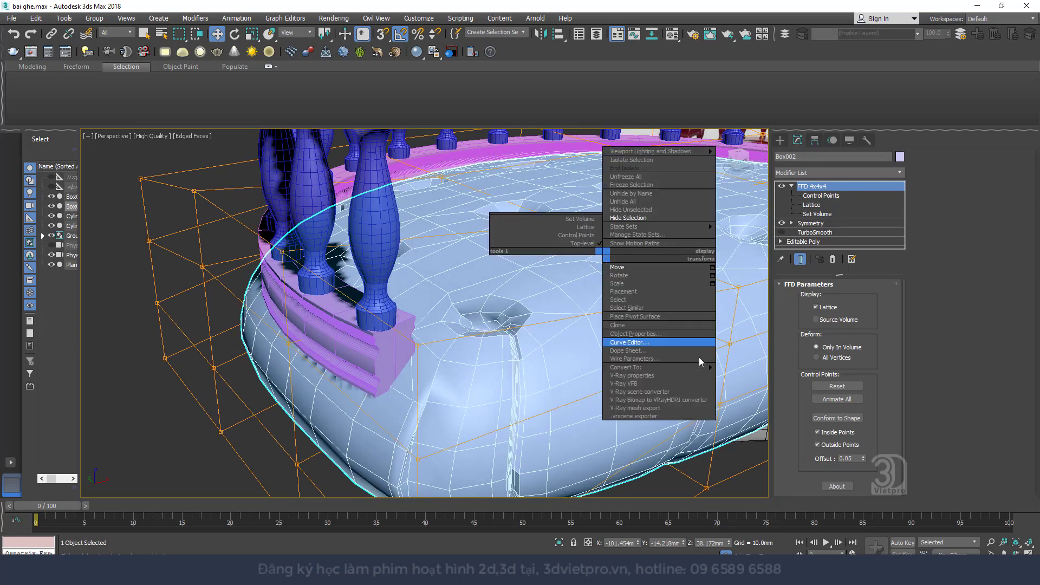
pyautogui.click(755, 375)
# - In Edge mode, select the 34-edge loop around the cushion's side
pyautogui.click(831, 174)
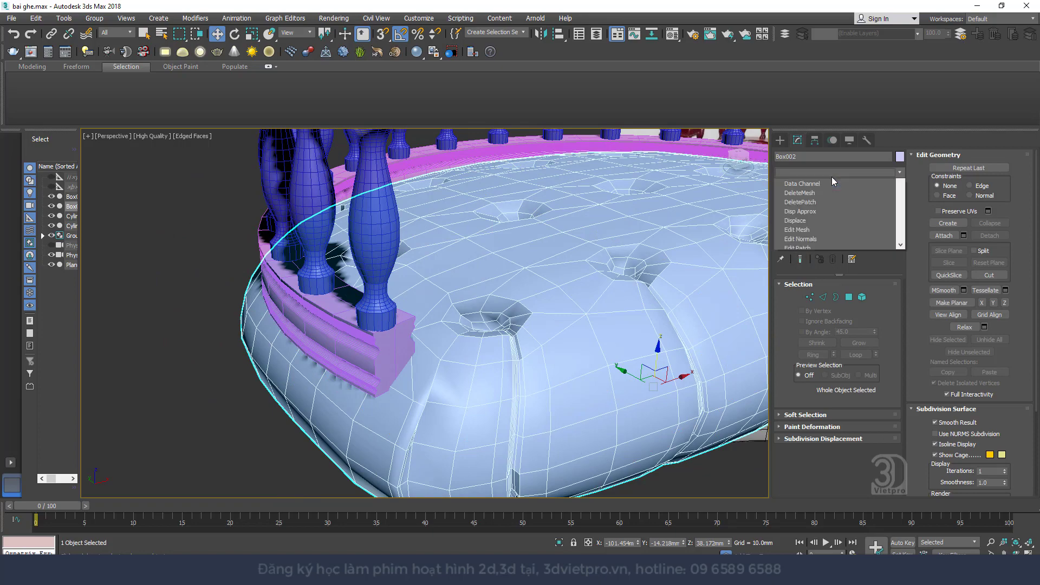
pyautogui.press('Escape')
pyautogui.click(823, 297)
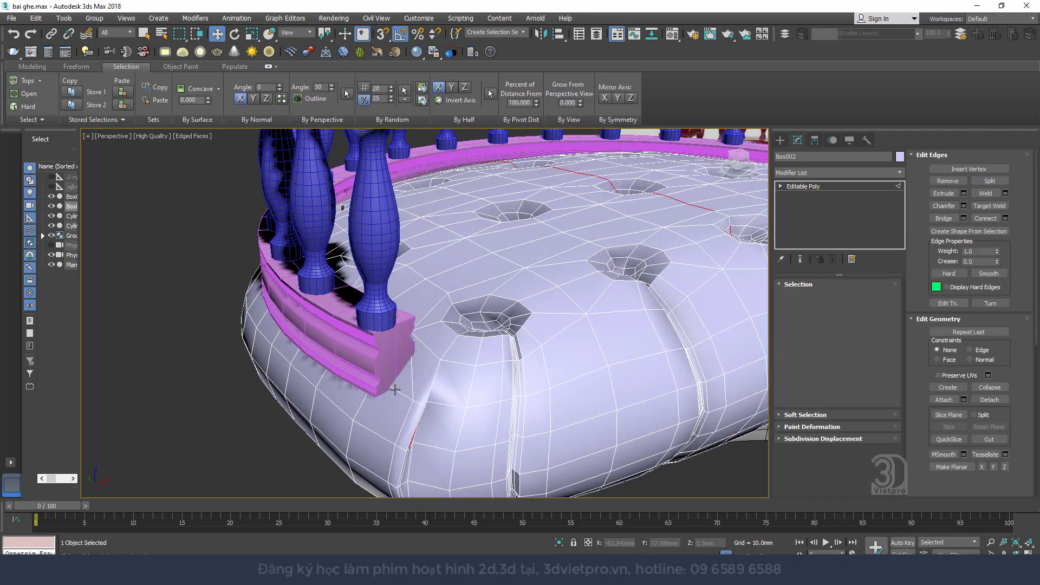
pyautogui.scroll(-5, 396, 390)
pyautogui.scroll(-3, 395, 390)
pyautogui.moveTo(395, 390)
pyautogui.keyDown('alt'); pyautogui.mouseDown(button='middle')
pyautogui.moveTo(260, 303)
pyautogui.moveTo(269, 289)
pyautogui.mouseUp(button='middle'); pyautogui.keyUp('alt')
pyautogui.scroll(5, 349, 317)
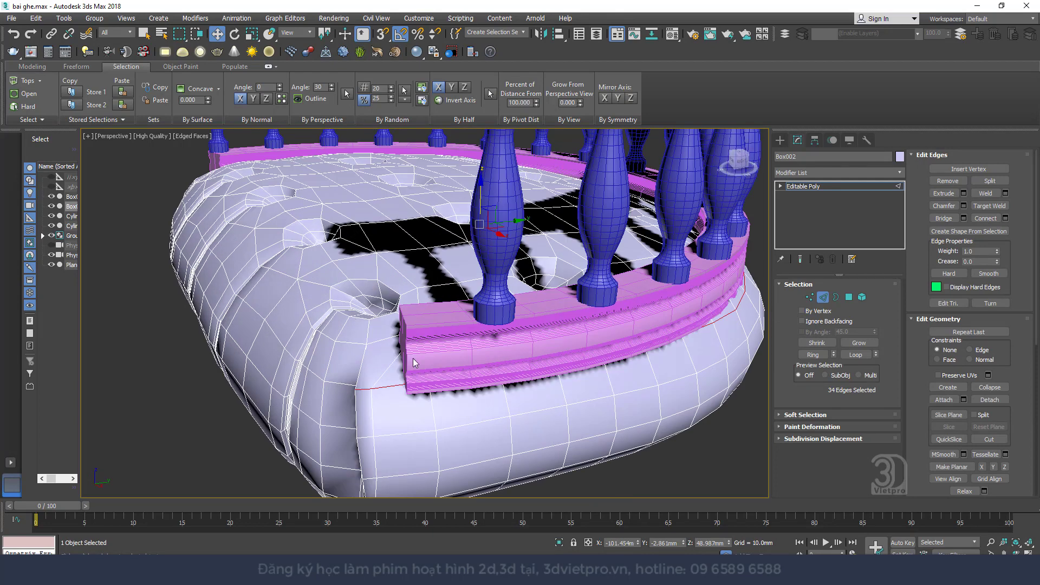
pyautogui.scroll(-2, 413, 360)
# - Chamfer the edge loop by 1.392mm and raise it slightly
pyautogui.rightClick(503, 348)
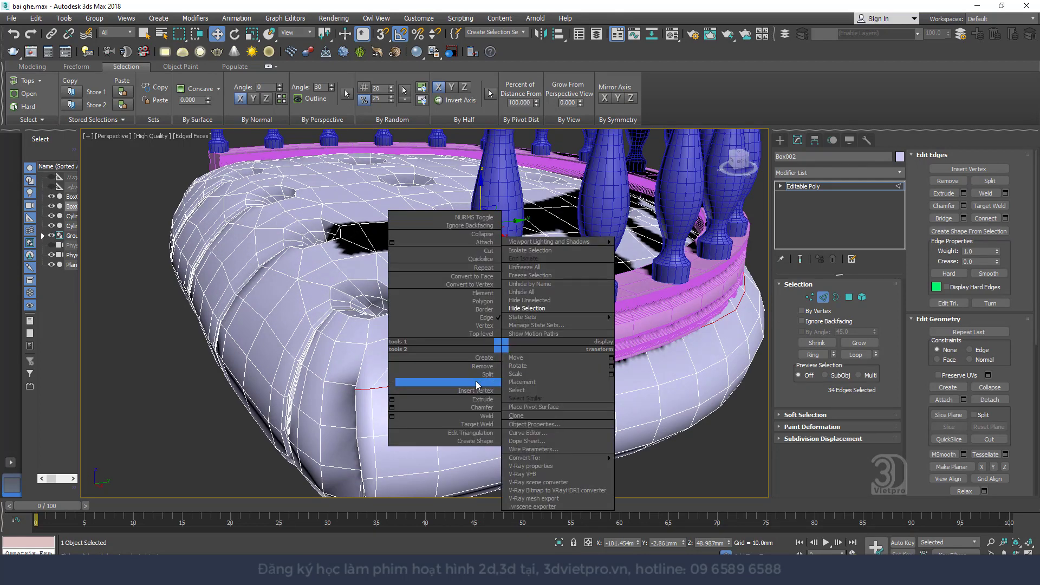
pyautogui.click(392, 408)
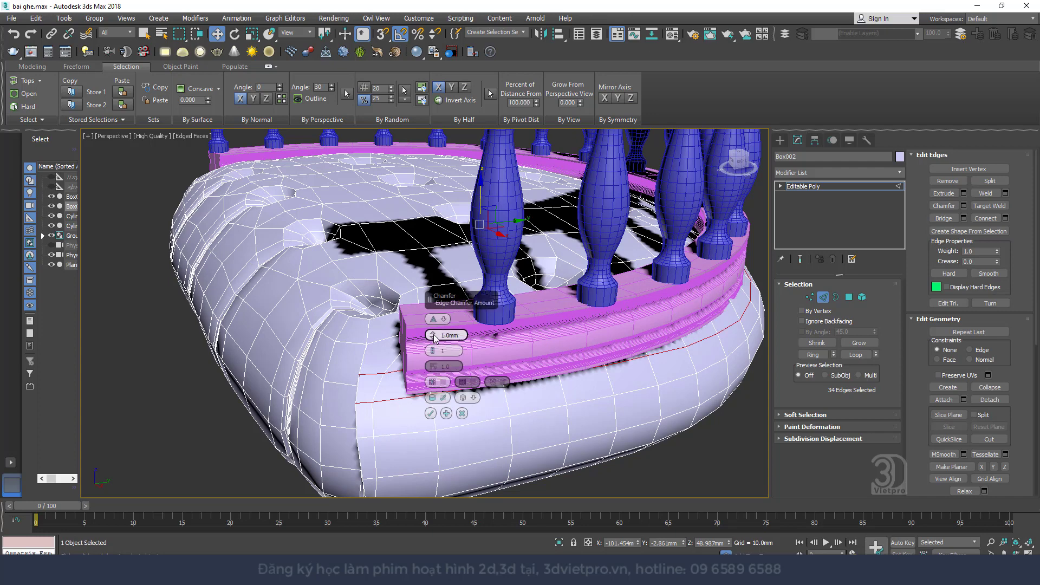
pyautogui.rightClick(436, 341)
pyautogui.moveTo(433, 338); pyautogui.dragTo(434, 334)
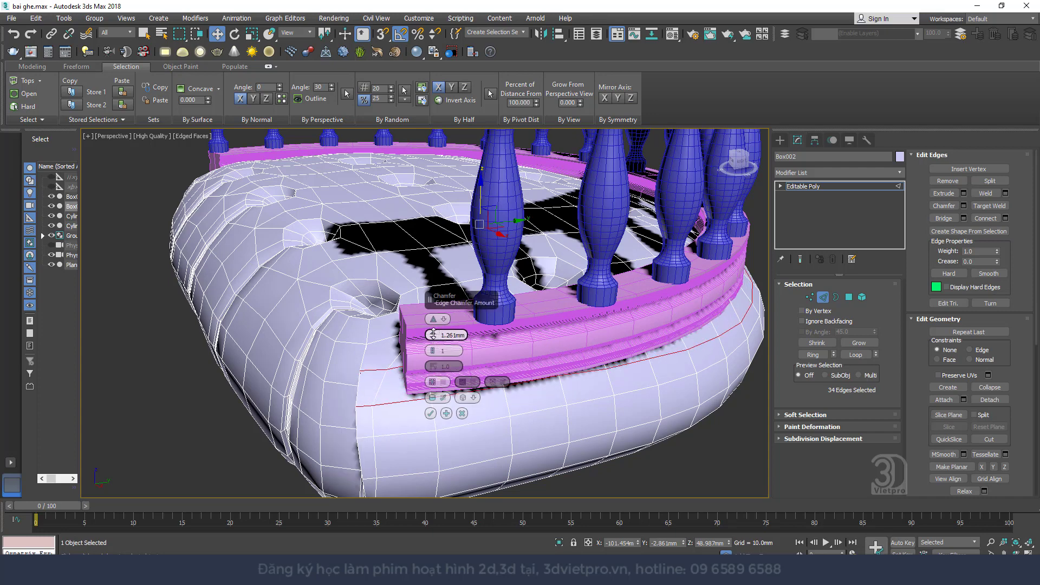
pyautogui.moveTo(433, 332); pyautogui.dragTo(434, 332)
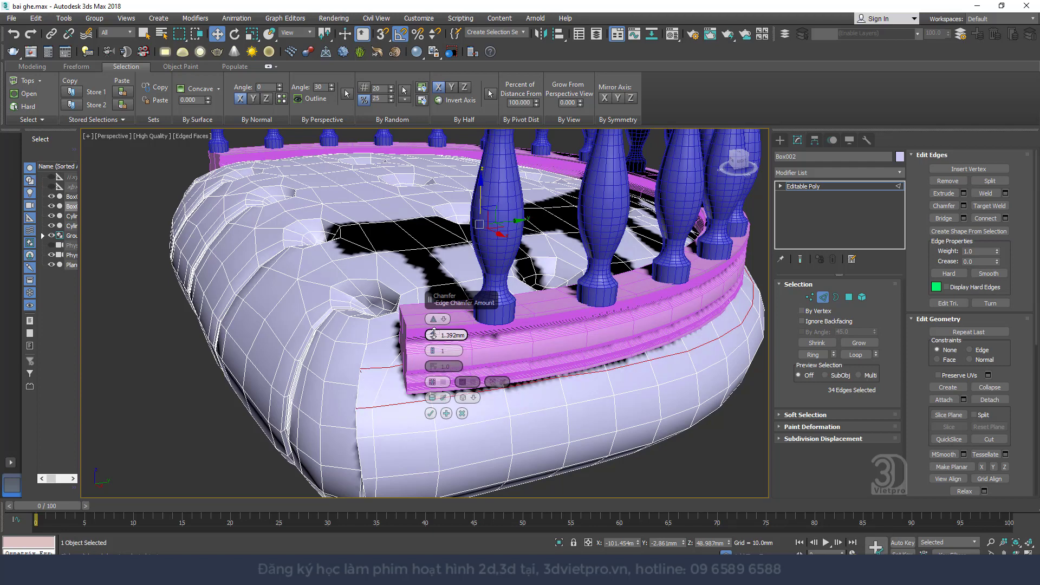
pyautogui.click(430, 413)
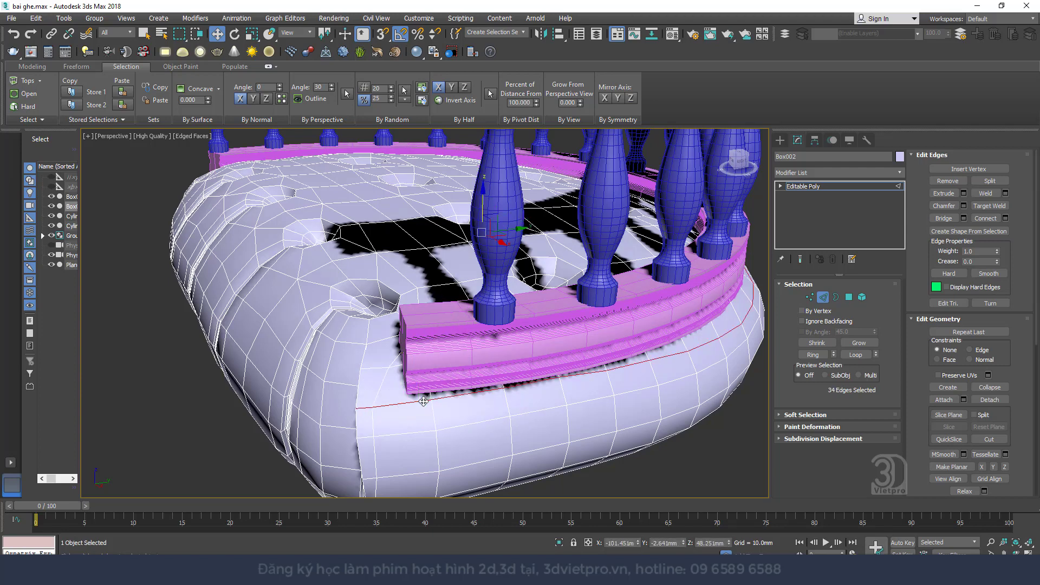
pyautogui.moveTo(486, 212); pyautogui.dragTo(481, 202)
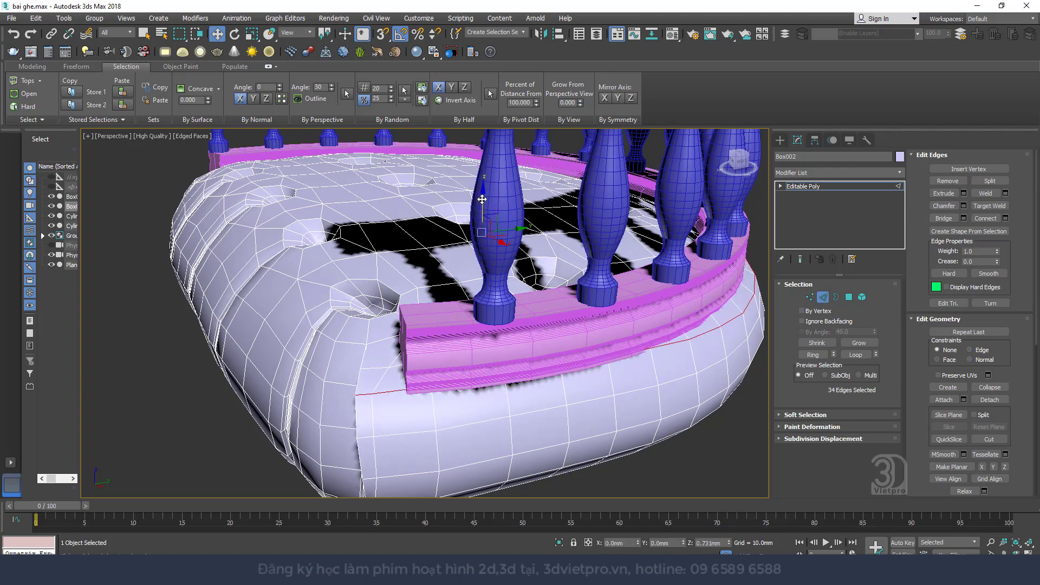
pyautogui.moveTo(498, 274)
pyautogui.keyDown('alt'); pyautogui.mouseDown(button='middle')
pyautogui.moveTo(376, 282)
pyautogui.moveTo(742, 302)
pyautogui.mouseUp(button='middle'); pyautogui.keyUp('alt')
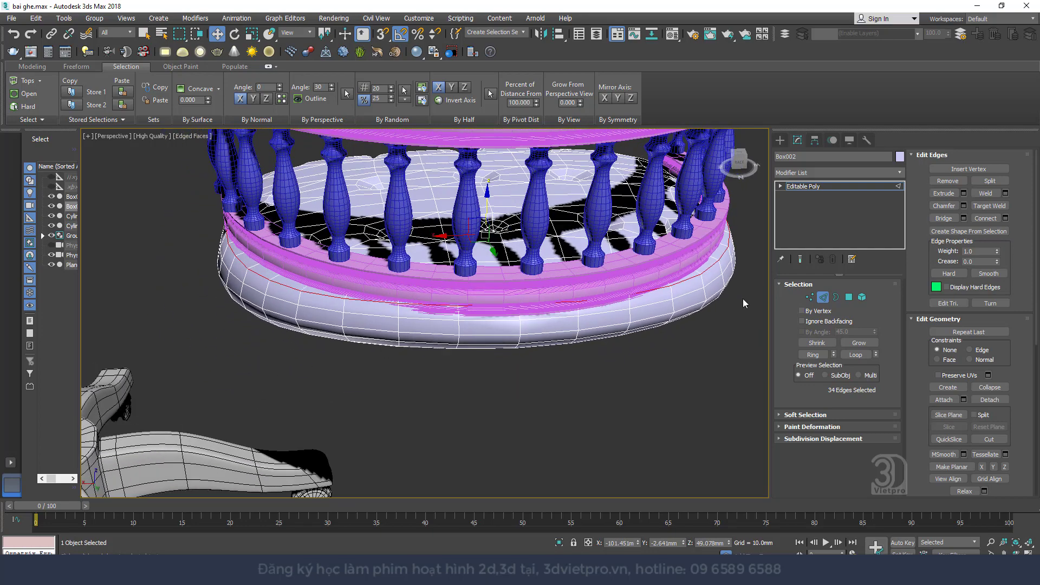
# - In Vertex mode and Top view, turn on Use Soft Selection
pyautogui.click(809, 297)
pyautogui.press('t')
pyautogui.moveTo(478, 341)
pyautogui.mouseDown(button='middle')
pyautogui.moveTo(483, 482)
pyautogui.moveTo(381, 243)
pyautogui.mouseUp(button='middle')
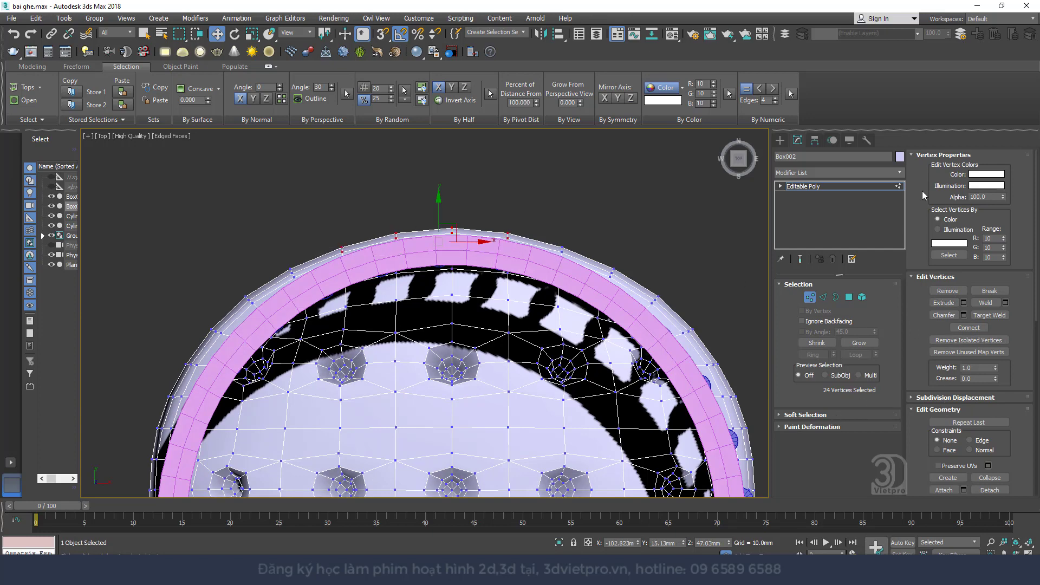
pyautogui.click(938, 414)
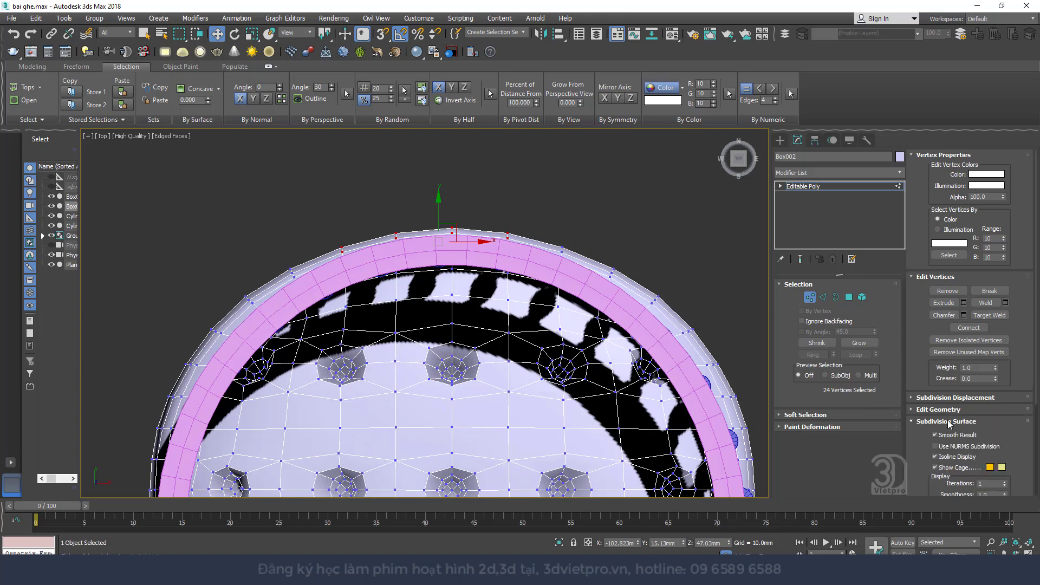
pyautogui.click(810, 427)
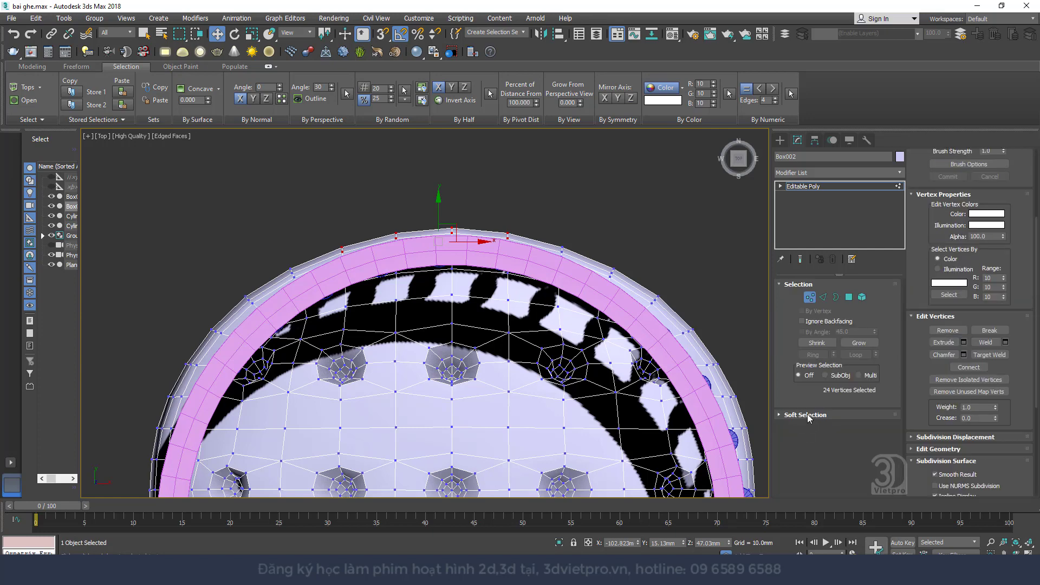
pyautogui.click(809, 414)
pyautogui.scroll(3, 943, 249)
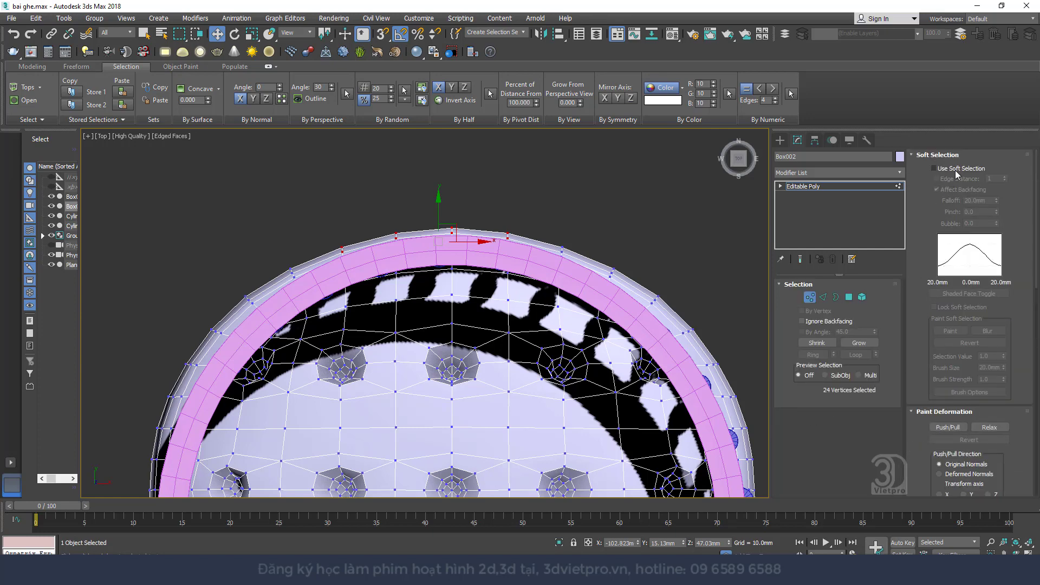
pyautogui.click(956, 171)
# - Set soft-selection falloff to 9.6mm, shift the vertex ring slightly along Y, and pick one rim vertex
pyautogui.keyDown('alt'); pyautogui.moveTo(434, 325); pyautogui.dragTo(515, 281, button='middle'); pyautogui.keyUp('alt')
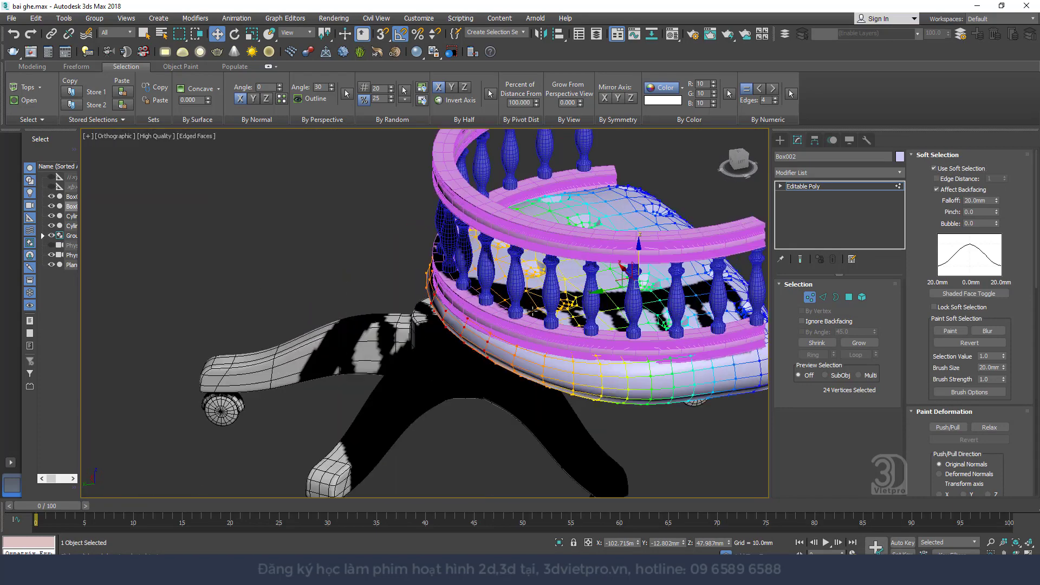
pyautogui.scroll(3, 530, 334)
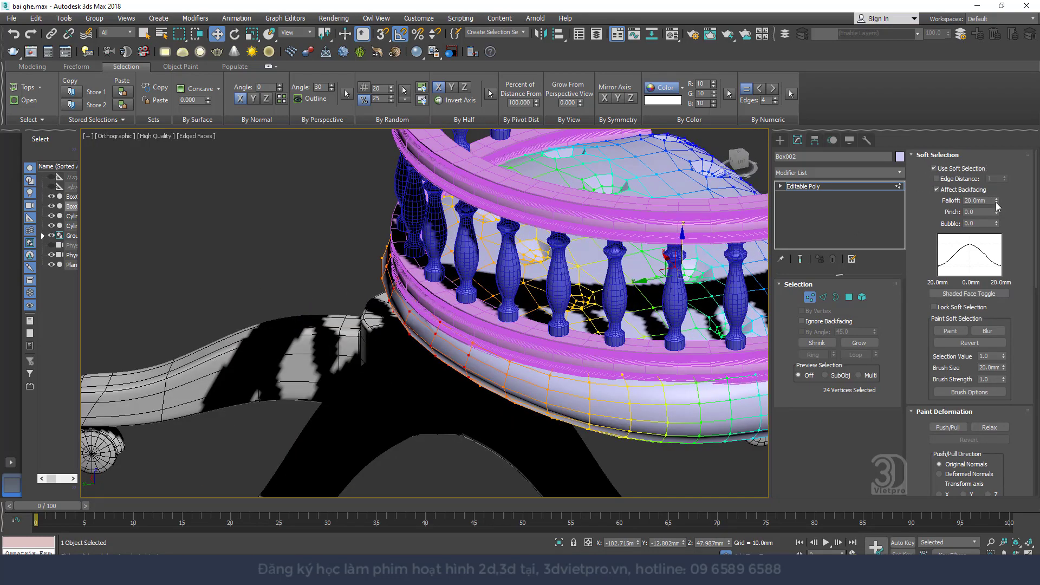
pyautogui.moveTo(997, 206); pyautogui.dragTo(997, 233)
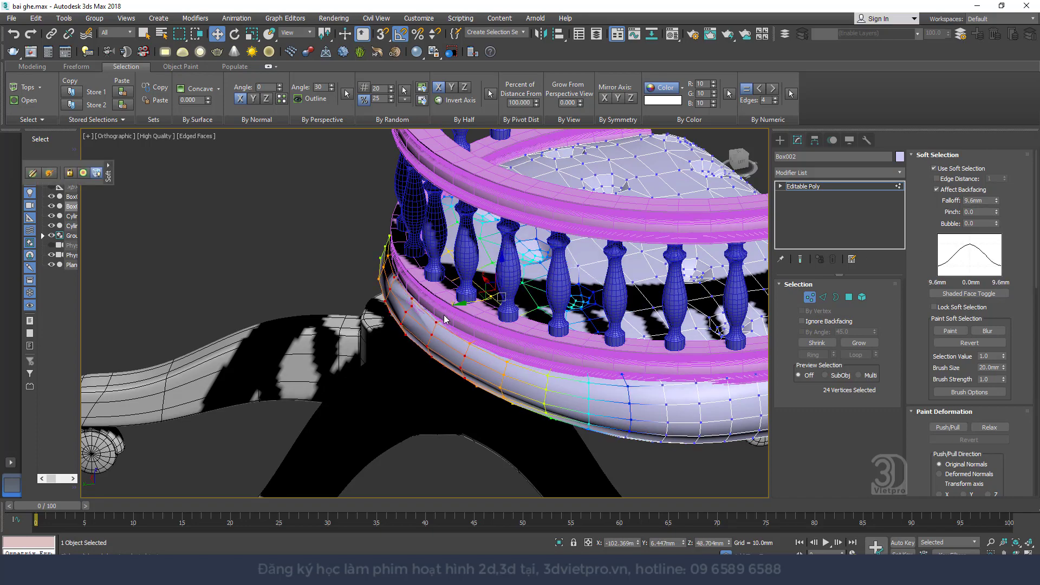
pyautogui.scroll(2, 514, 287)
pyautogui.scroll(2, 579, 313)
pyautogui.keyDown('alt'); pyautogui.moveTo(580, 313); pyautogui.dragTo(600, 292, button='middle'); pyautogui.keyUp('alt')
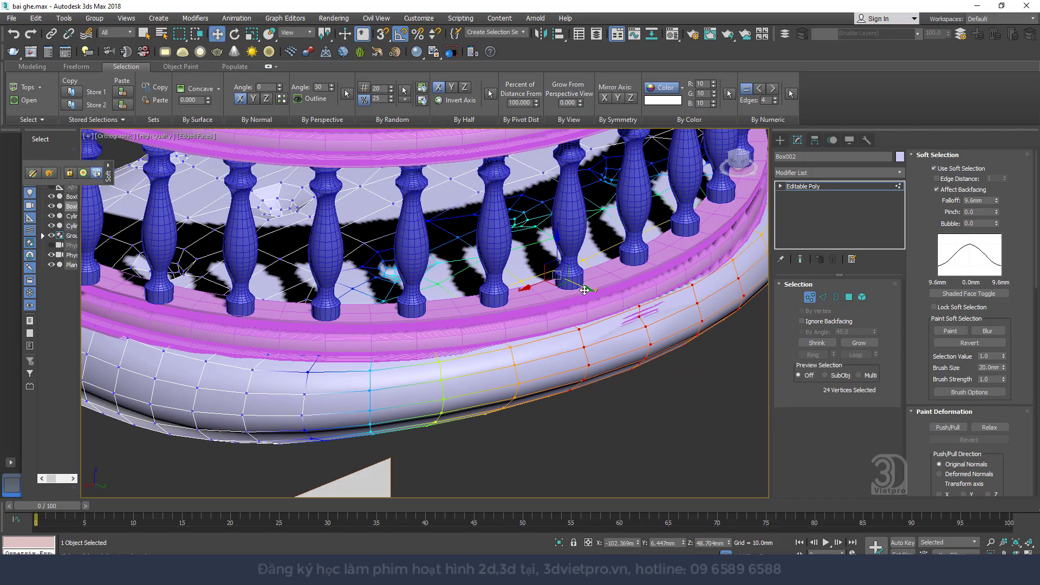
pyautogui.moveTo(584, 290); pyautogui.dragTo(564, 262)
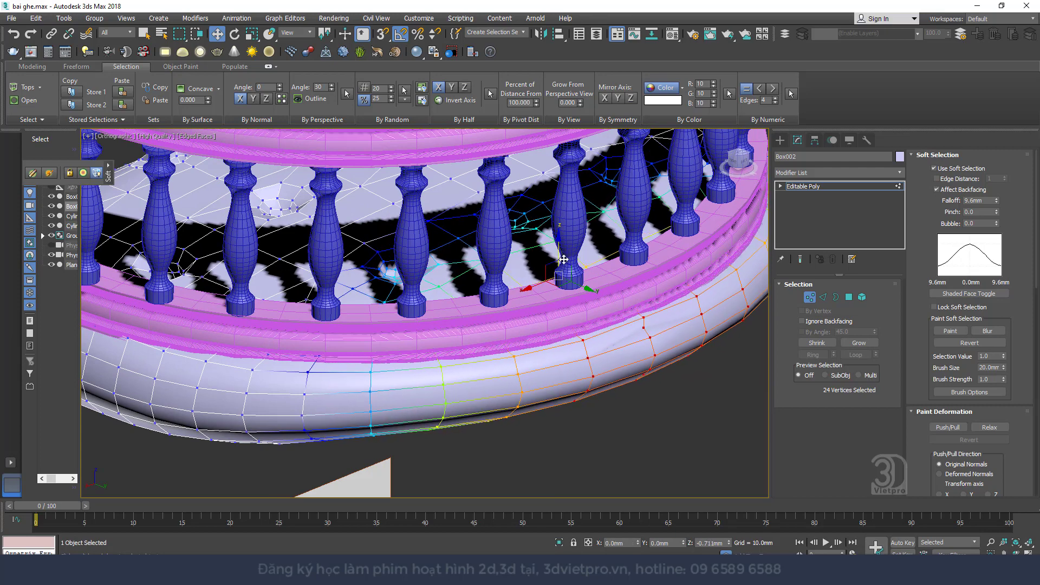
pyautogui.click(644, 329)
pyautogui.scroll(2, 644, 328)
# - Turn off soft selection, delete the picked vertex, and select rim vertices
pyautogui.scroll(2, 644, 329)
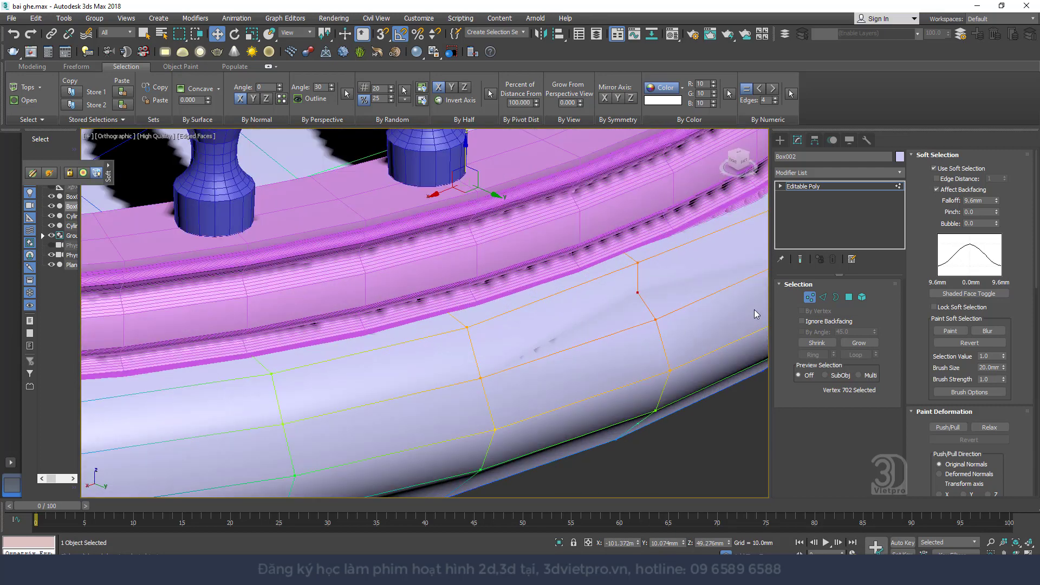
pyautogui.click(949, 169)
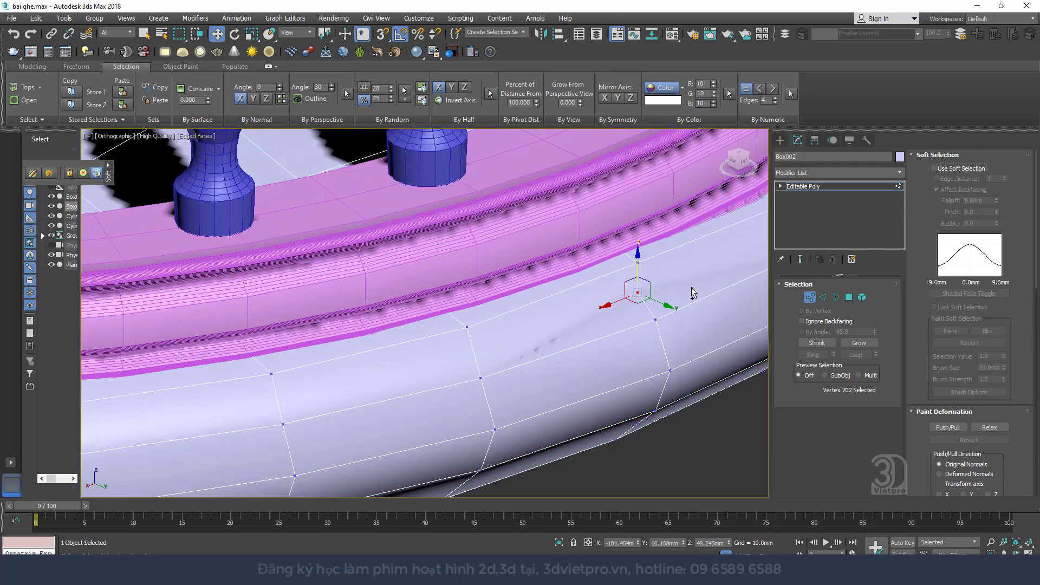
pyautogui.press('Delete')
pyautogui.click(639, 263)
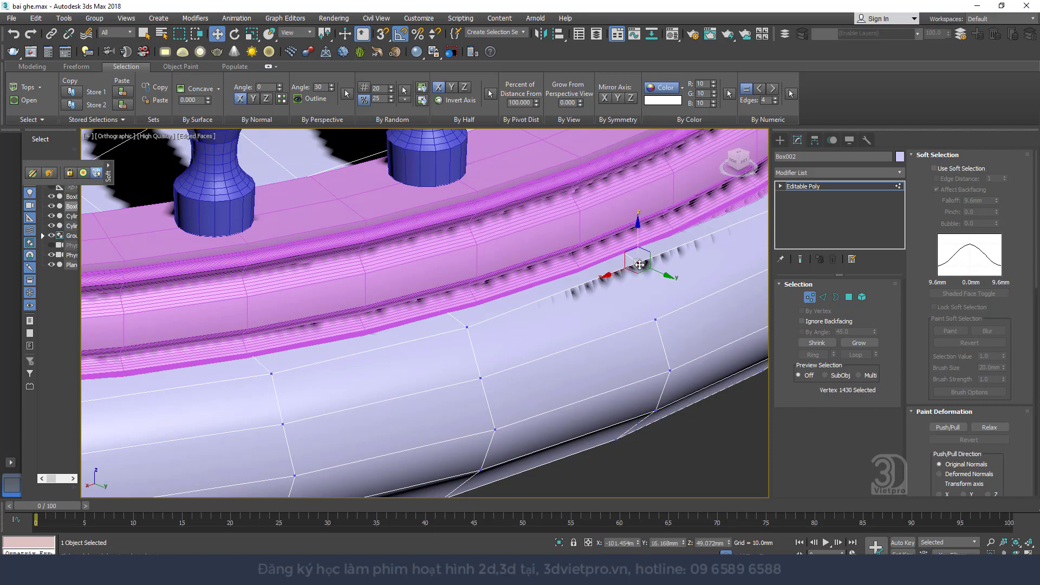
pyautogui.keyDown('ctrl'); pyautogui.click(656, 322); pyautogui.keyUp('ctrl')
pyautogui.moveTo(656, 321)
pyautogui.keyDown('alt'); pyautogui.mouseDown(button='middle')
pyautogui.moveTo(560, 311)
pyautogui.moveTo(631, 324)
pyautogui.moveTo(563, 331)
pyautogui.mouseUp(button='middle'); pyautogui.keyUp('alt')
pyautogui.scroll(-3, 560, 312)
pyautogui.click(666, 331)
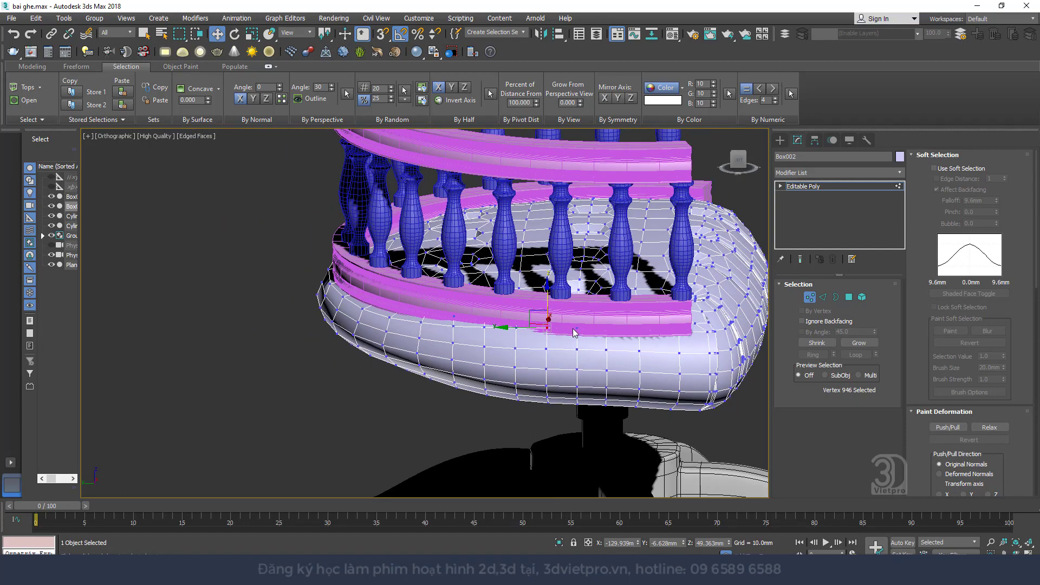
pyautogui.scroll(3, 560, 336)
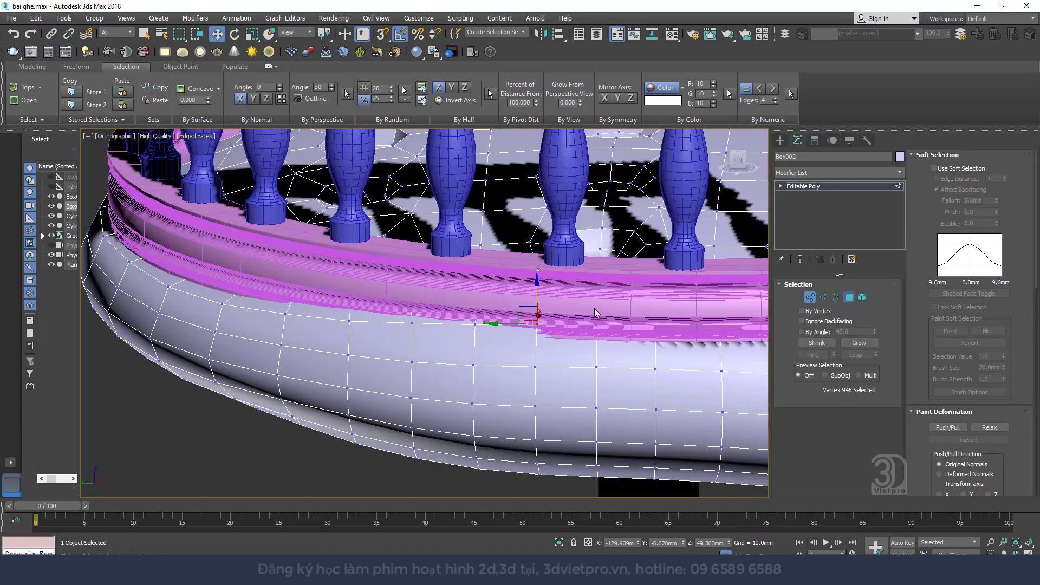
# - At Polygon level, lower two neighbouring top-rim polygons slightly
pyautogui.press('4')
pyautogui.click(444, 323)
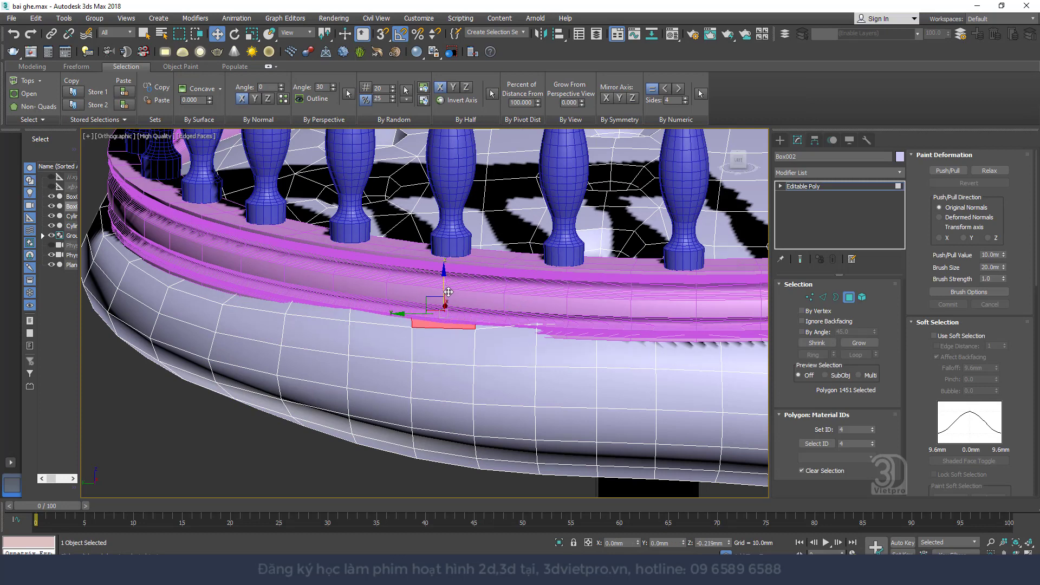
pyautogui.keyDown('ctrl'); pyautogui.click(490, 301); pyautogui.keyUp('ctrl')
pyautogui.moveTo(475, 286); pyautogui.dragTo(480, 302)
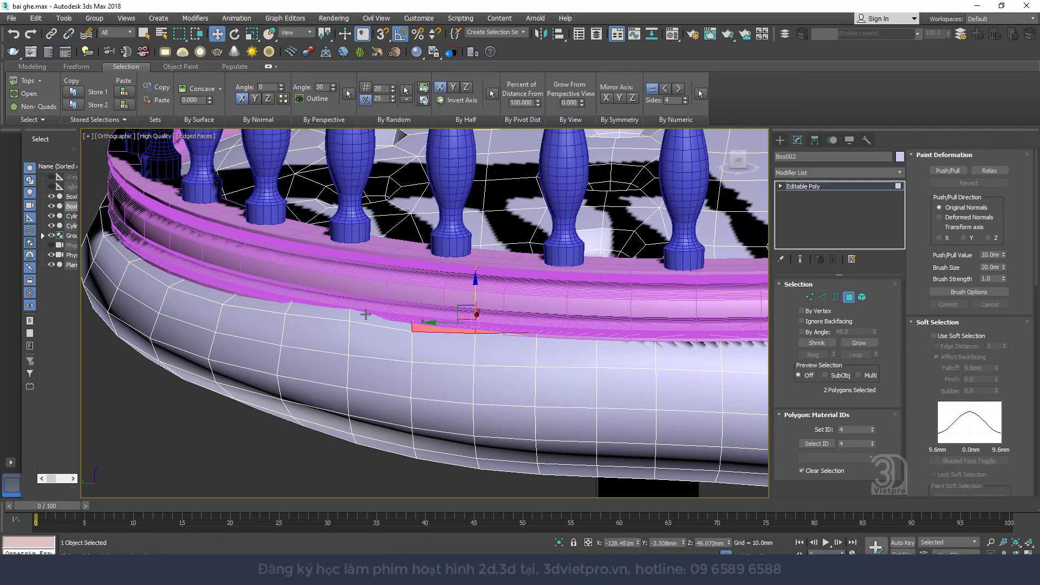
pyautogui.click(377, 315)
# - Nudge pairs of rim vertices slightly down, then return to whole-object level
pyautogui.click(809, 297)
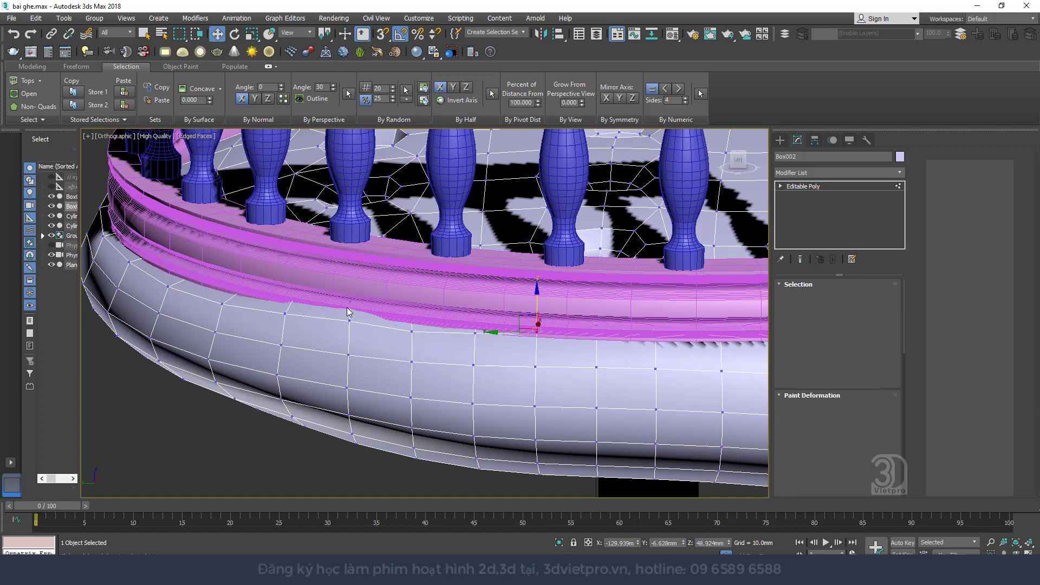
pyautogui.click(351, 293)
pyautogui.keyDown('ctrl'); pyautogui.click(351, 321); pyautogui.keyUp('ctrl')
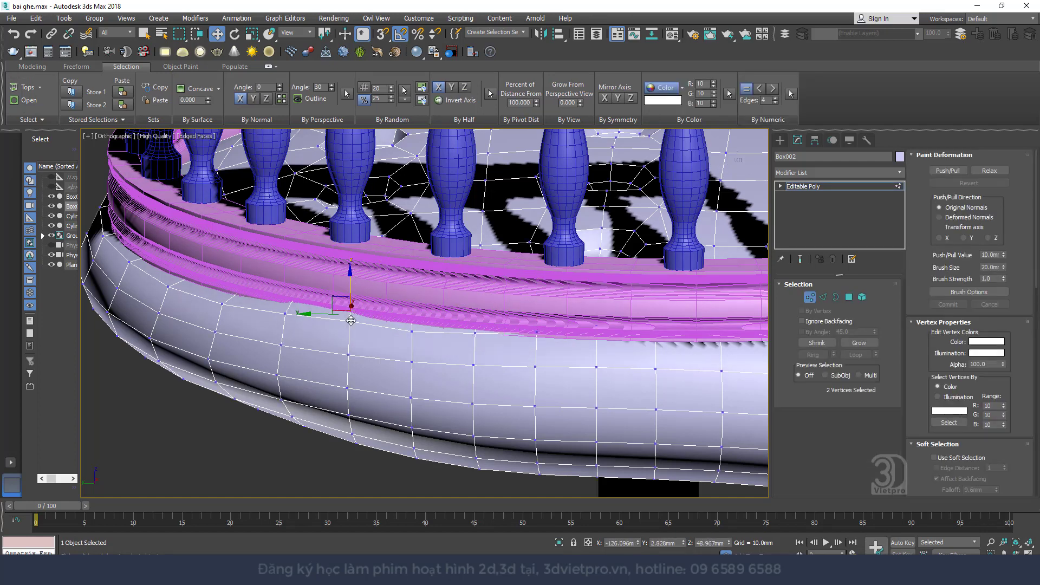
pyautogui.moveTo(347, 293); pyautogui.dragTo(349, 294)
pyautogui.click(294, 295)
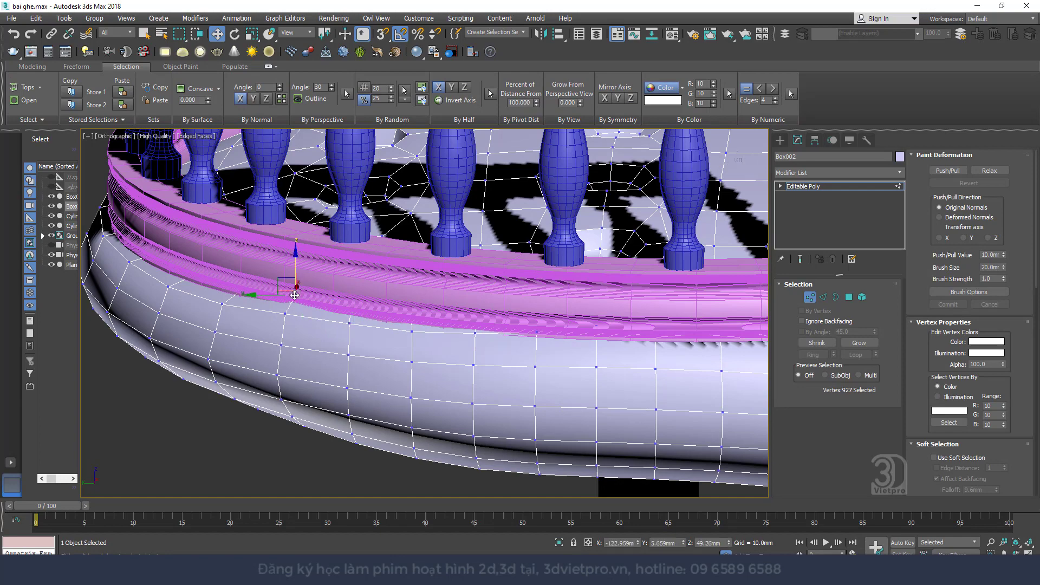
pyautogui.keyDown('ctrl'); pyautogui.click(287, 315); pyautogui.keyUp('ctrl')
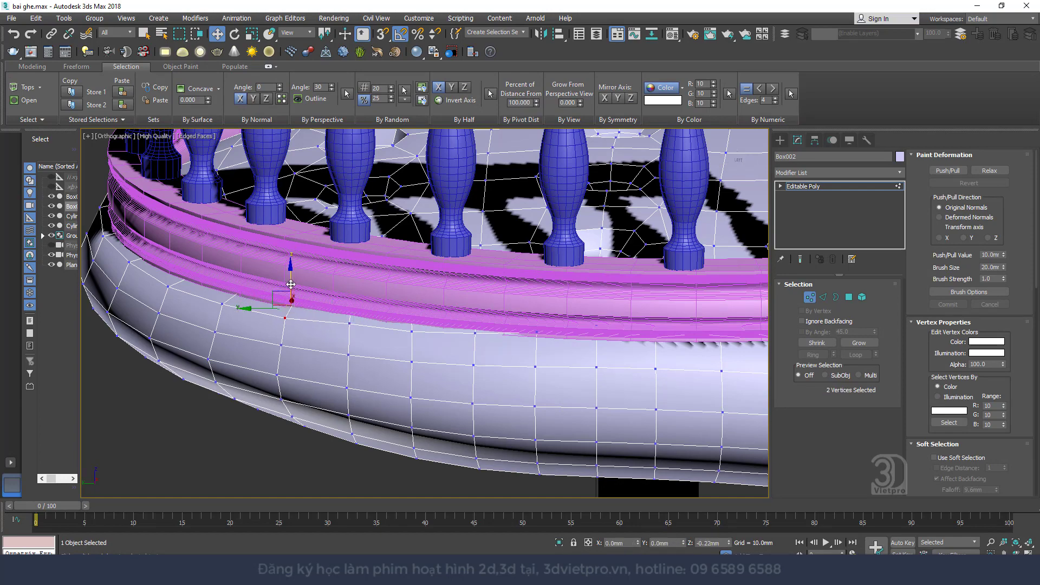
pyautogui.keyDown('alt'); pyautogui.moveTo(289, 280); pyautogui.dragTo(493, 315, button='middle'); pyautogui.keyUp('alt')
pyautogui.scroll(2, 457, 336)
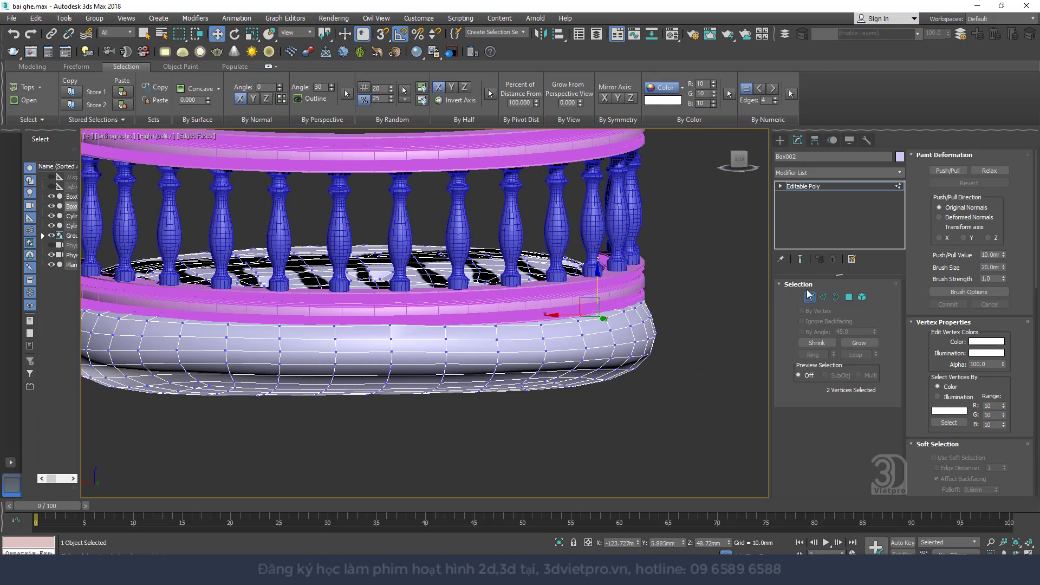
pyautogui.click(808, 296)
pyautogui.keyDown('alt'); pyautogui.moveTo(616, 329); pyautogui.dragTo(706, 281, button='middle'); pyautogui.keyUp('alt')
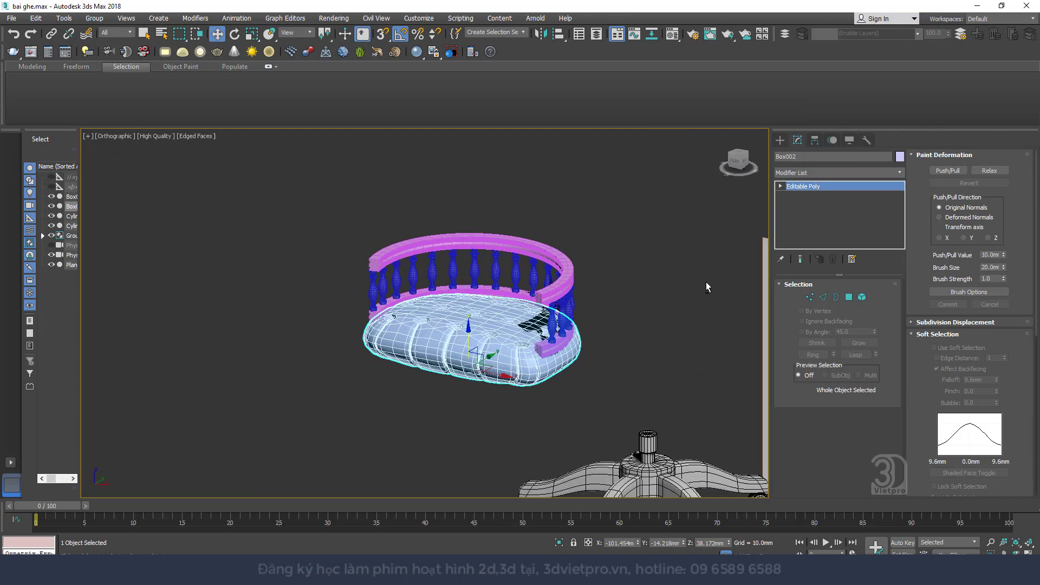
# - Add TurboSmooth to the seat cushion and hide edged faces to check the softened tufts
pyautogui.click(808, 176)
pyautogui.press('t')
pyautogui.press('Down')
pyautogui.press('Down')
pyautogui.press('Return')
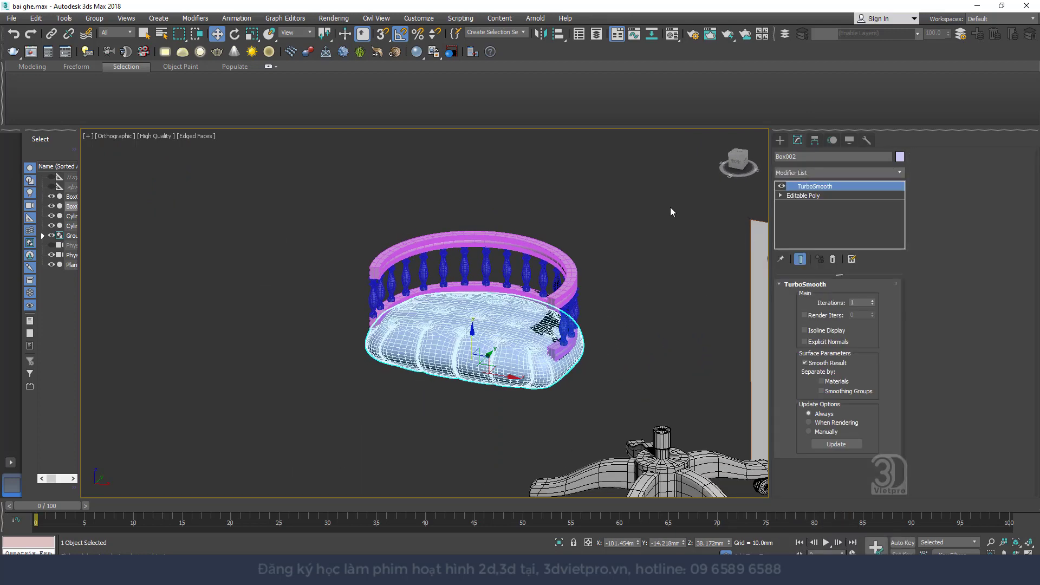
pyautogui.click(670, 211)
pyautogui.press('F4')
pyautogui.keyDown('alt'); pyautogui.moveTo(627, 295); pyautogui.dragTo(585, 274, button='middle'); pyautogui.keyUp('alt')
pyautogui.scroll(3, 585, 274)
pyautogui.scroll(-2, 503, 284)
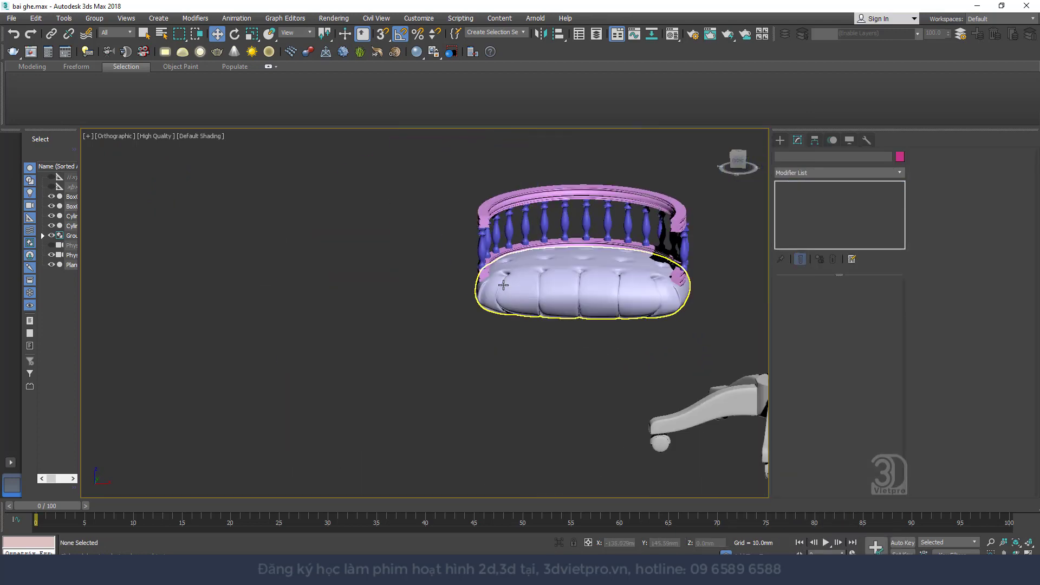
# - Select the seat cushion and railing together in Perspective, framed beside the reference photo
pyautogui.moveTo(430, 197); pyautogui.dragTo(691, 314)
pyautogui.press('p')
pyautogui.scroll(4, 621, 340)
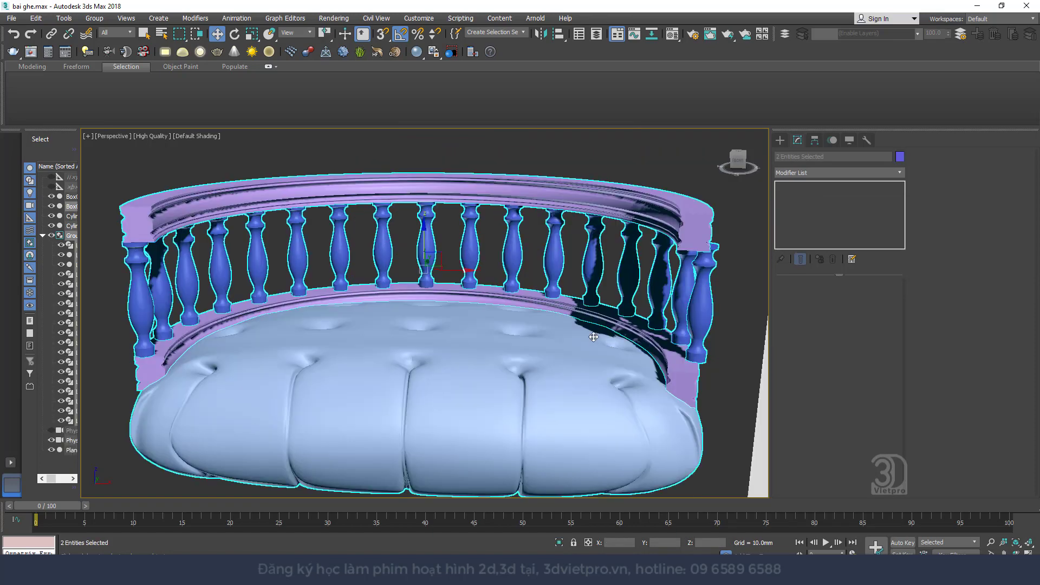
pyautogui.scroll(-5, 594, 337)
pyautogui.moveTo(612, 330); pyautogui.dragTo(531, 322, button='middle')
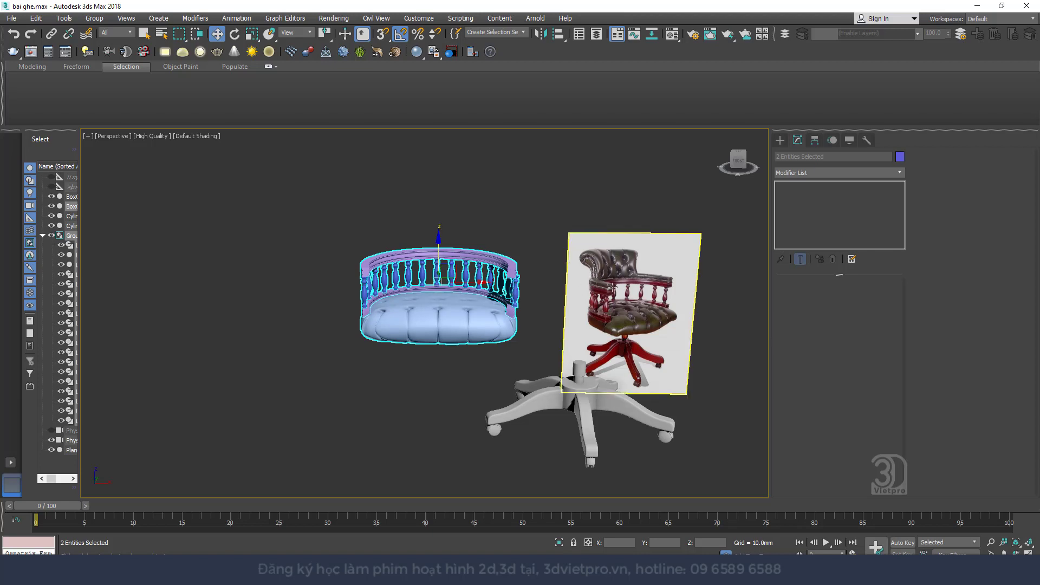
pyautogui.scroll(3, 581, 280)
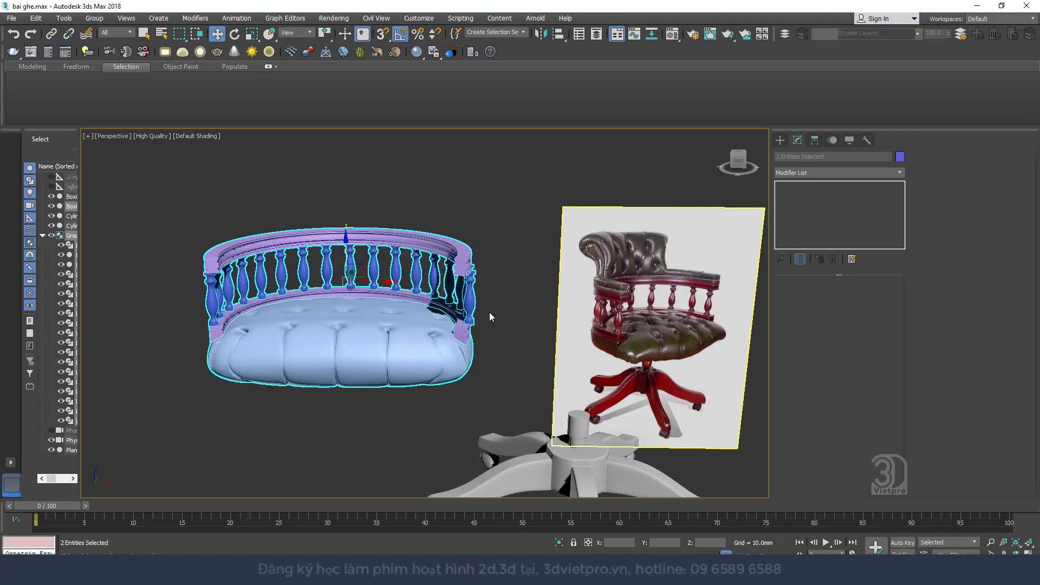
pyautogui.click(493, 221)
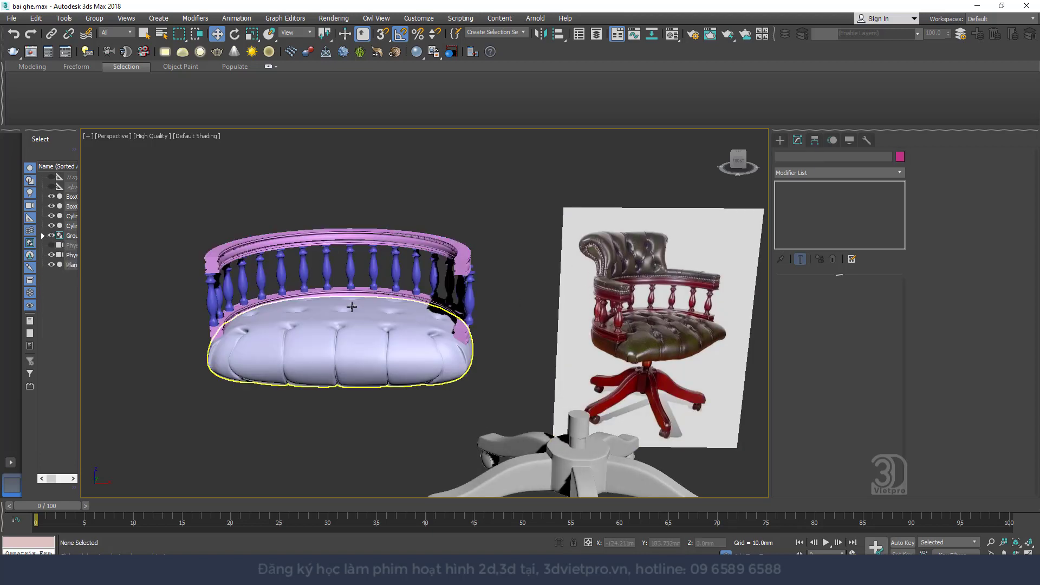
pyautogui.moveTo(220, 199)
pyautogui.mouseDown()
pyautogui.moveTo(450, 353)
pyautogui.moveTo(455, 330)
pyautogui.mouseUp()
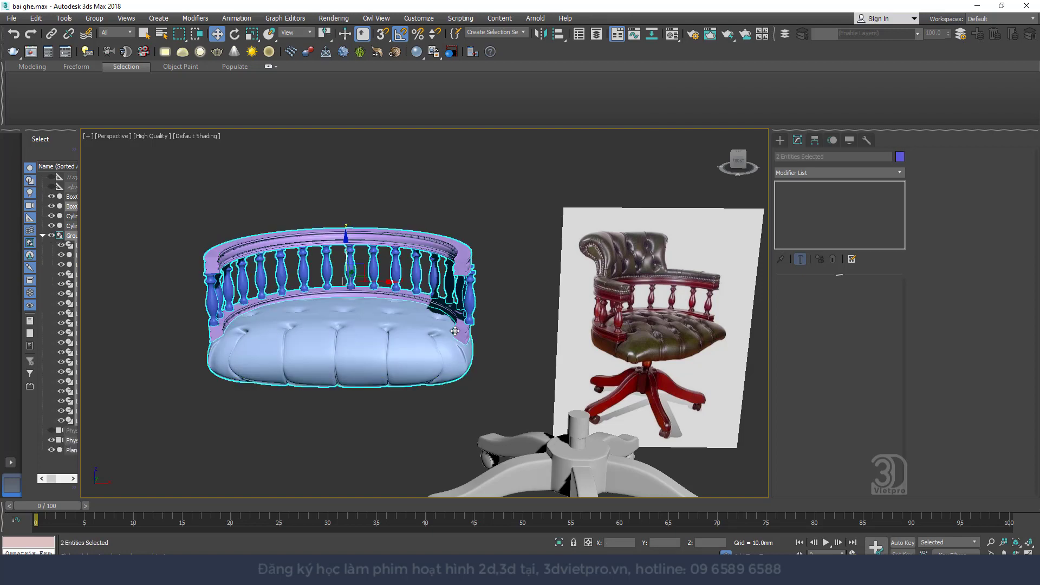
# - In Front view, move the reference photo right and set the seat assembly onto the star base
pyautogui.press('f')
pyautogui.scroll(-5, 431, 333)
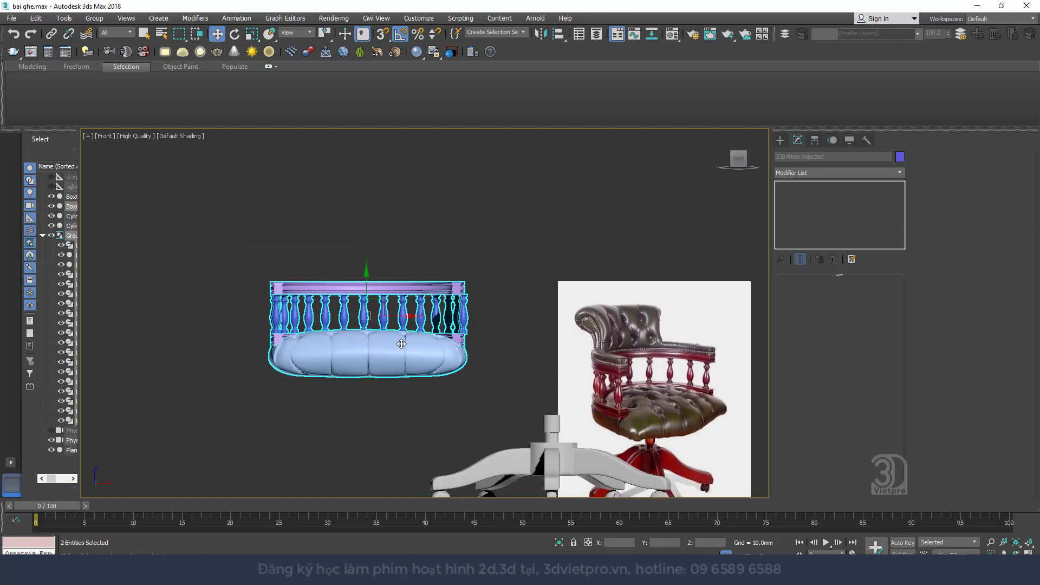
pyautogui.click(551, 377)
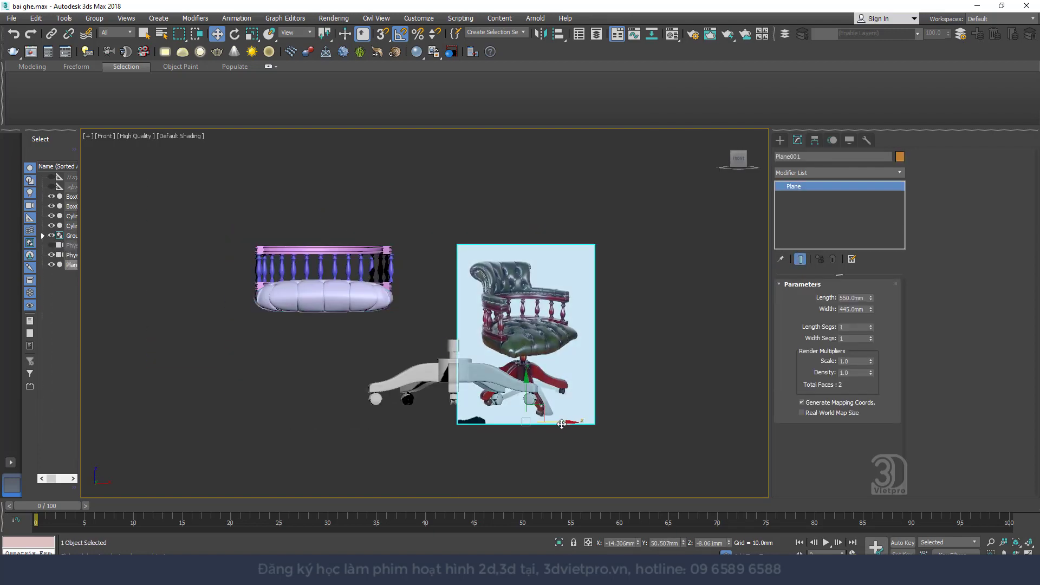
pyautogui.moveTo(562, 424); pyautogui.dragTo(647, 291)
pyautogui.click(375, 299)
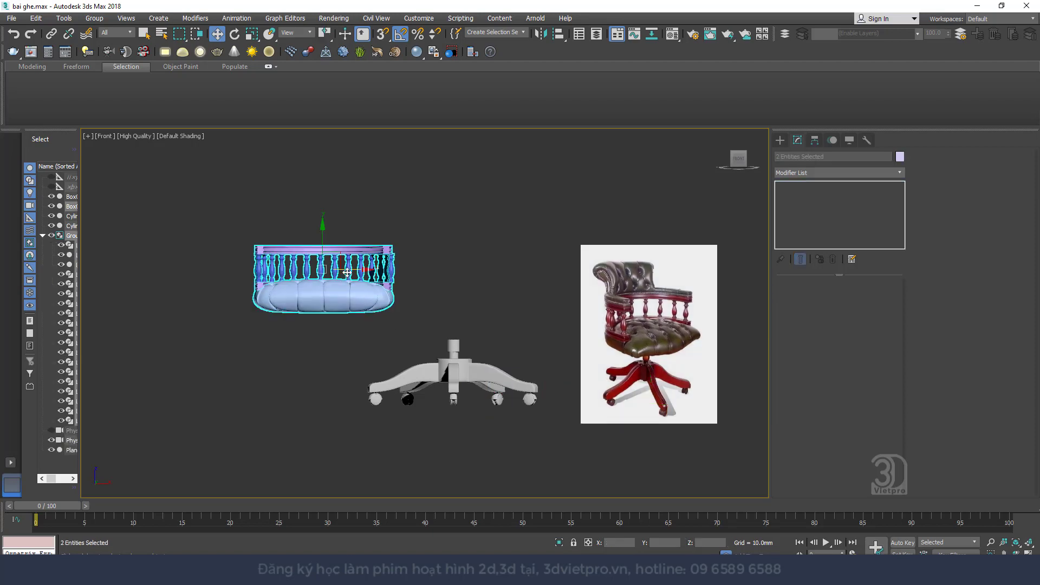
pyautogui.moveTo(347, 272)
pyautogui.mouseDown()
pyautogui.moveTo(446, 252)
pyautogui.moveTo(455, 274)
pyautogui.mouseUp()
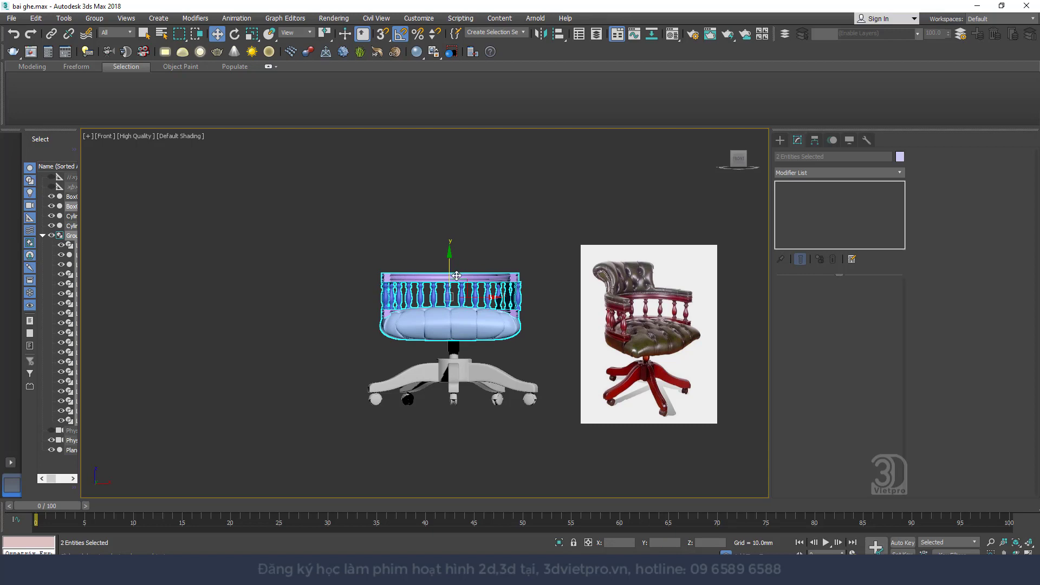
# - Select the whole chair including the base and open the Material Editor
pyautogui.scroll(3, 456, 276)
pyautogui.moveTo(456, 275)
pyautogui.keyDown('alt'); pyautogui.mouseDown(button='middle')
pyautogui.moveTo(535, 341)
pyautogui.moveTo(379, 303)
pyautogui.mouseUp(button='middle'); pyautogui.keyUp('alt')
pyautogui.click(284, 226)
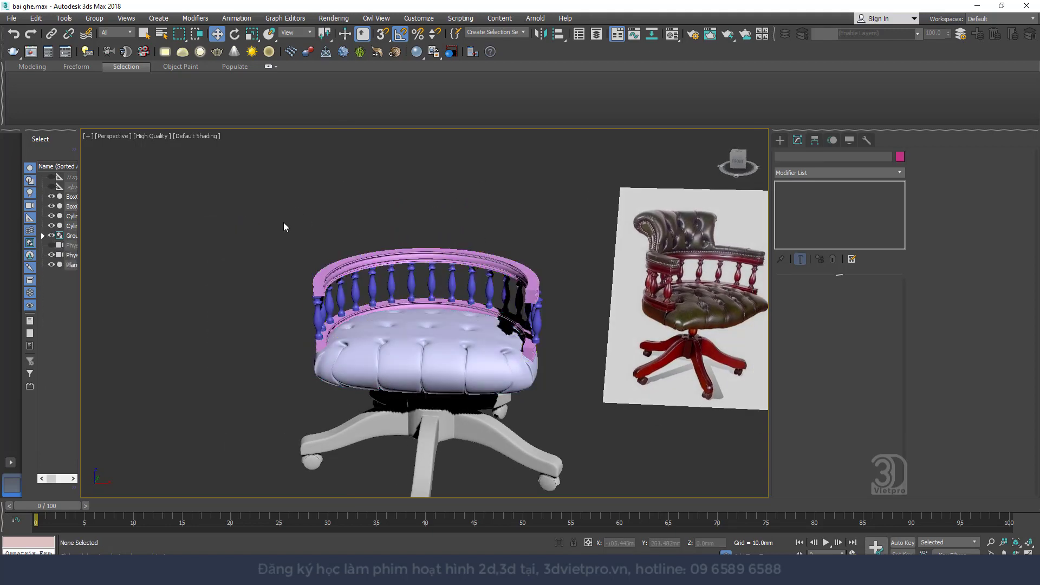
pyautogui.moveTo(515, 427); pyautogui.dragTo(539, 412)
pyautogui.moveTo(538, 411); pyautogui.dragTo(543, 342, button='middle')
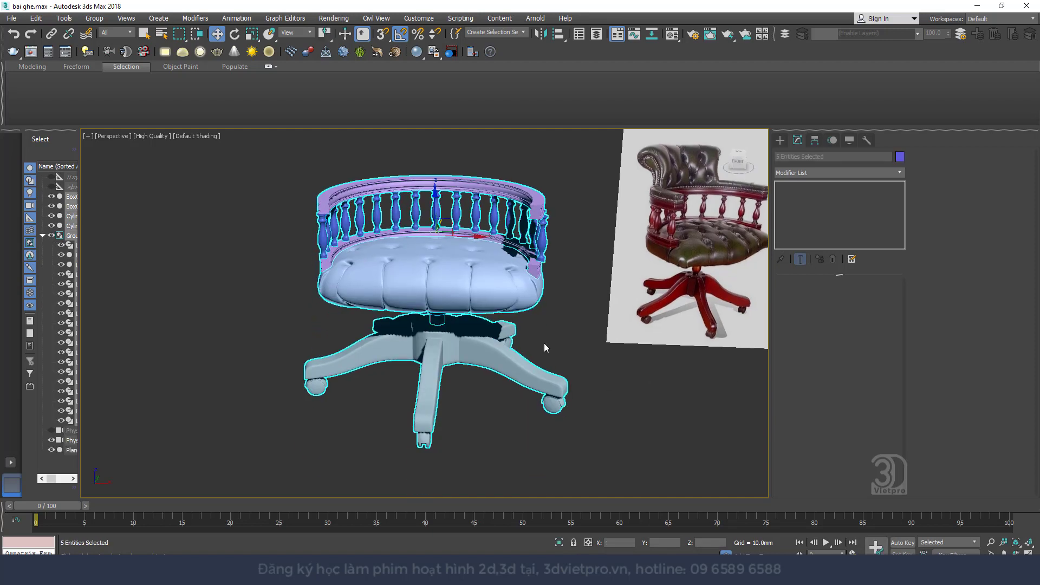
pyautogui.press('m')
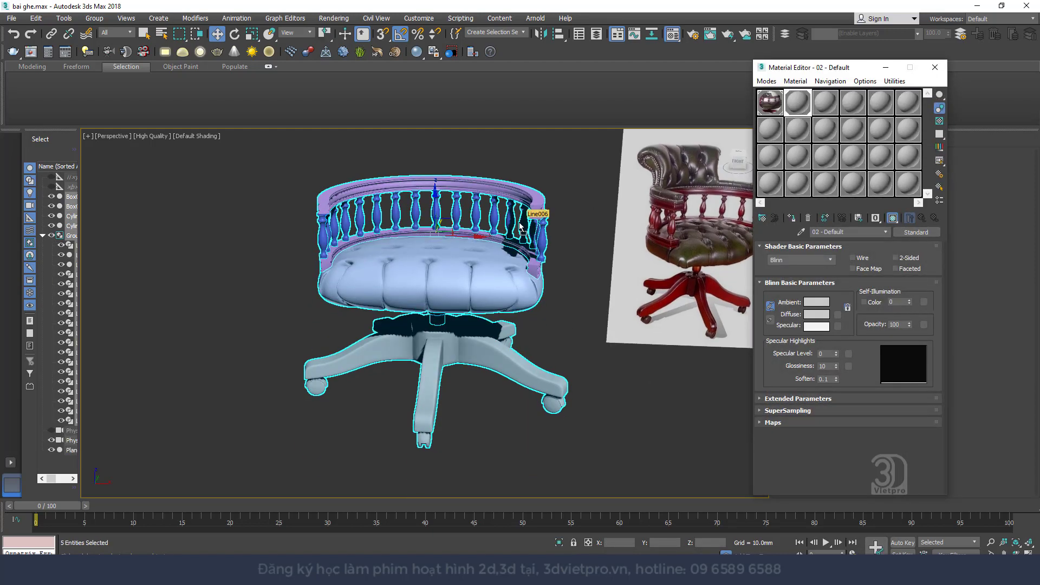
# - Assign a sample material slot to the whole chair
pyautogui.moveTo(800, 111); pyautogui.dragTo(522, 290)
pyautogui.click(493, 307)
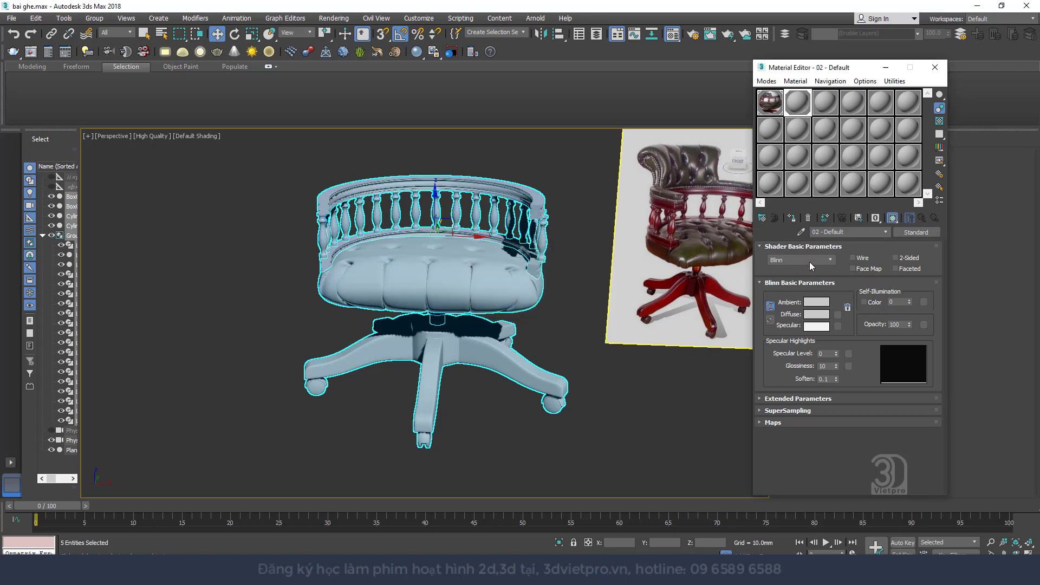
pyautogui.click(816, 303)
pyautogui.click(442, 167)
# - Change the chair's material to VRayMtl with a pure white (255) diffuse colour
pyautogui.click(916, 232)
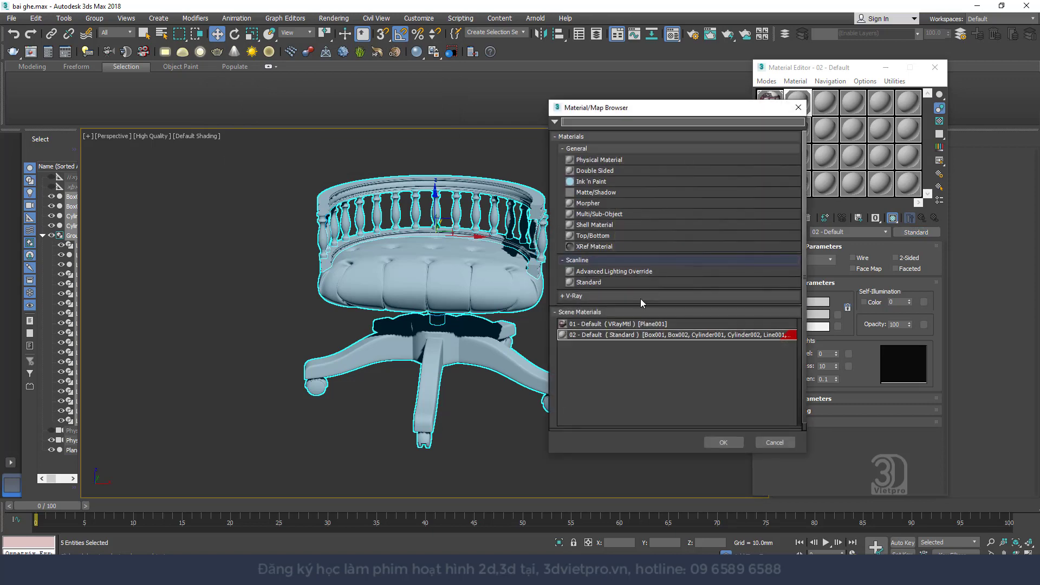
pyautogui.click(583, 296)
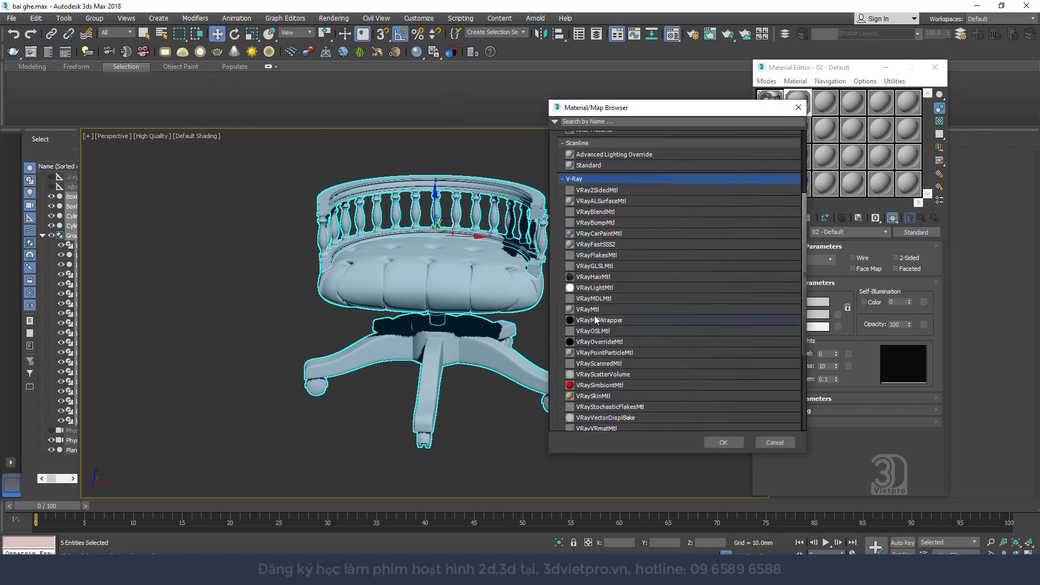
pyautogui.doubleClick(594, 309)
pyautogui.click(820, 258)
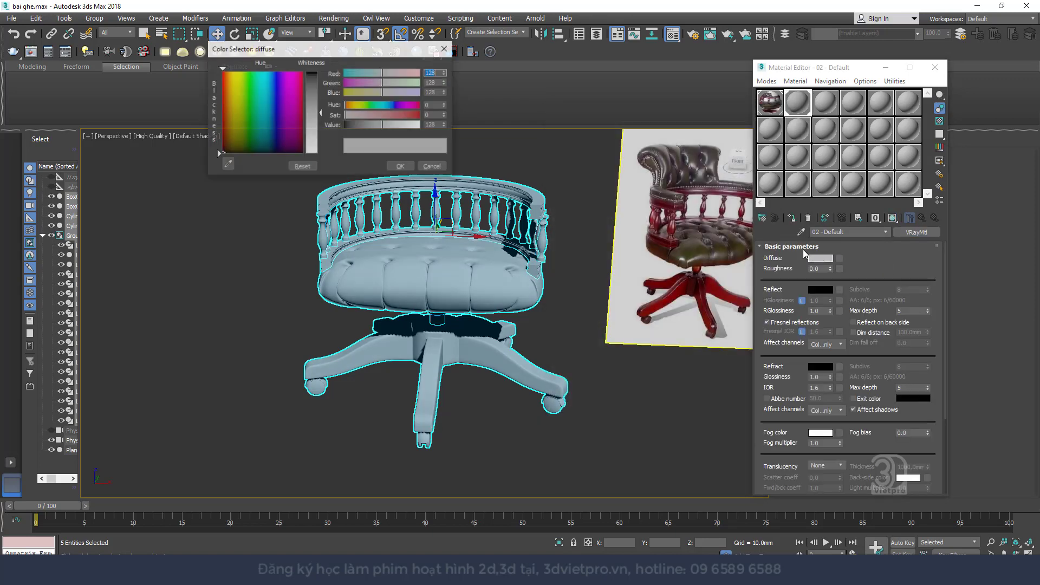
pyautogui.moveTo(382, 124); pyautogui.dragTo(421, 125)
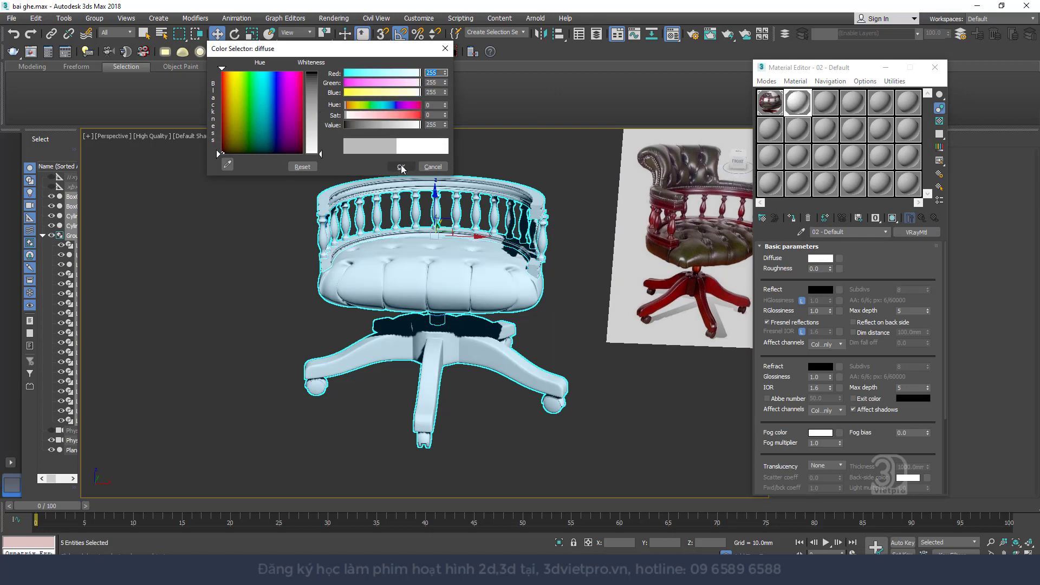
pyautogui.click(401, 167)
pyautogui.click(934, 67)
pyautogui.click(577, 165)
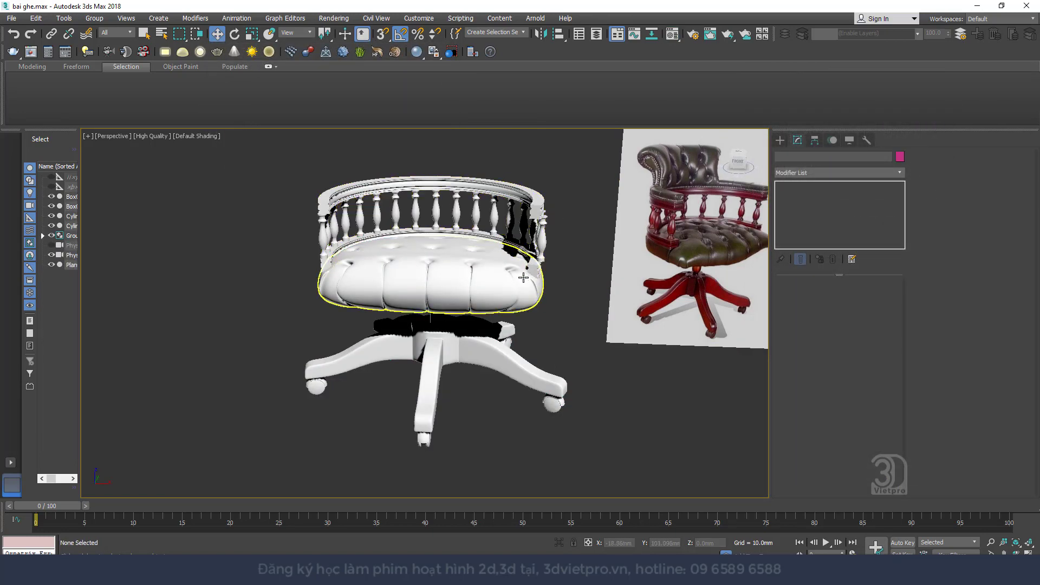
# - Inspect the white chair and select the backrest railing group in Front view
pyautogui.click(523, 276)
pyautogui.moveTo(524, 276)
pyautogui.keyDown('alt'); pyautogui.mouseDown(button='middle')
pyautogui.moveTo(562, 267)
pyautogui.moveTo(621, 278)
pyautogui.moveTo(509, 247)
pyautogui.moveTo(490, 214)
pyautogui.moveTo(564, 268)
pyautogui.mouseUp(button='middle'); pyautogui.keyUp('alt')
pyautogui.click(617, 281)
pyautogui.scroll(-3, 622, 287)
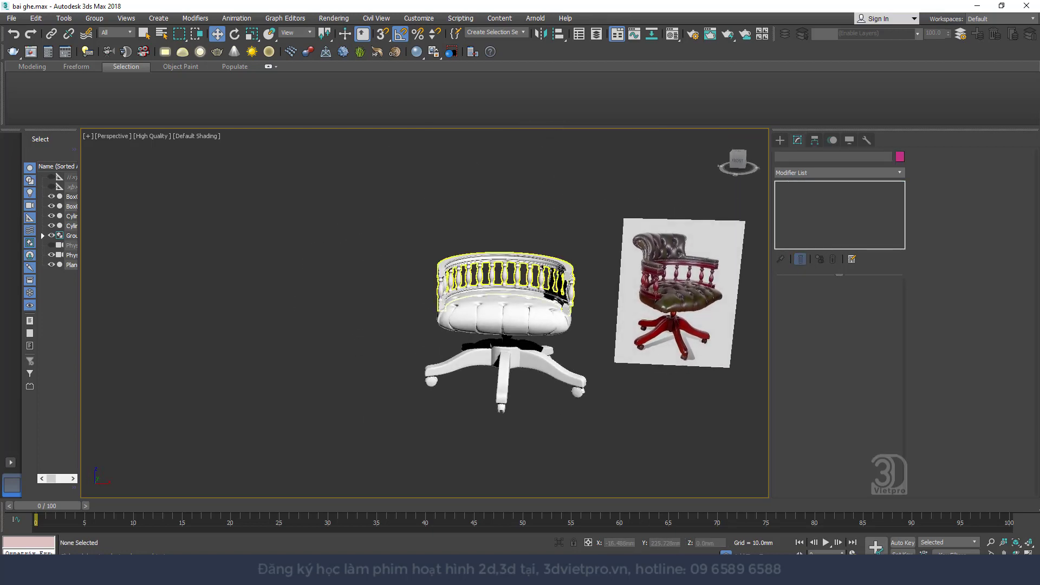
pyautogui.click(562, 268)
pyautogui.press('f')
pyautogui.press('z')
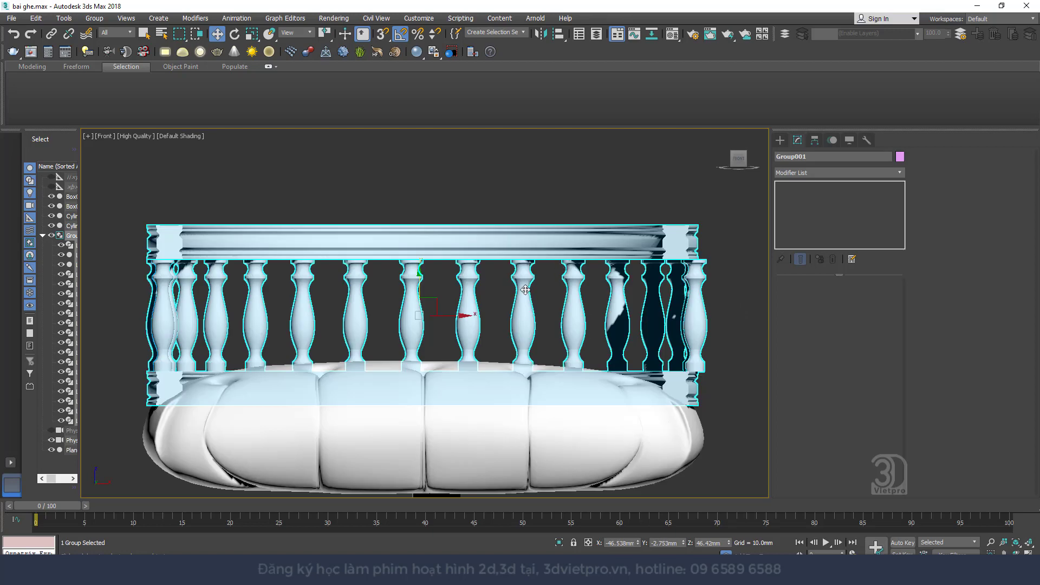
pyautogui.scroll(-2, 499, 298)
pyautogui.moveTo(499, 298); pyautogui.dragTo(391, 293, button='middle')
pyautogui.scroll(-2, 416, 300)
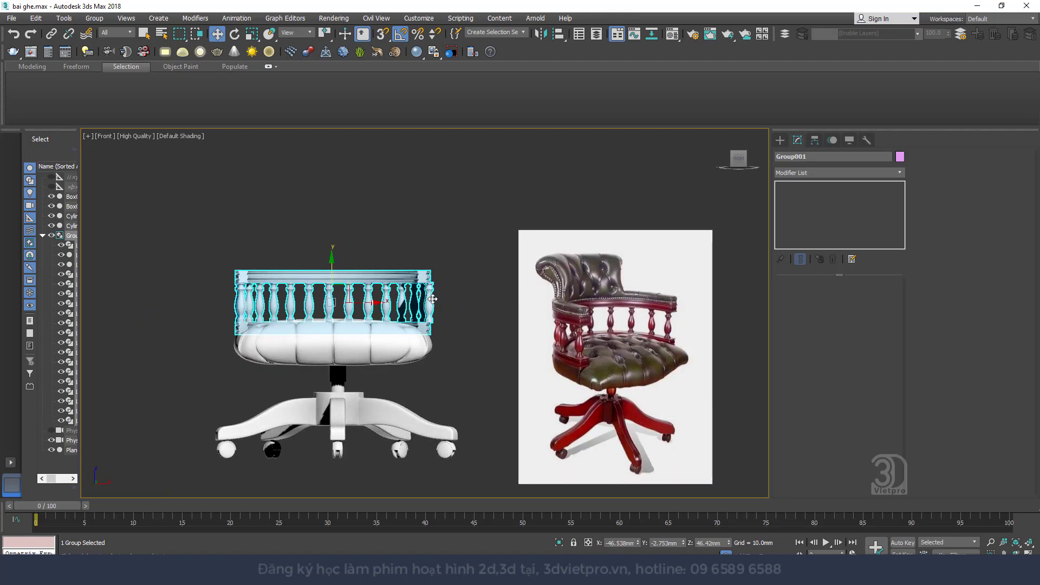
pyautogui.moveTo(433, 299)
pyautogui.keyDown('alt'); pyautogui.mouseDown(button='middle')
pyautogui.moveTo(482, 327)
pyautogui.moveTo(469, 344)
pyautogui.moveTo(428, 314)
pyautogui.moveTo(547, 271)
pyautogui.mouseUp(button='middle'); pyautogui.keyUp('alt')
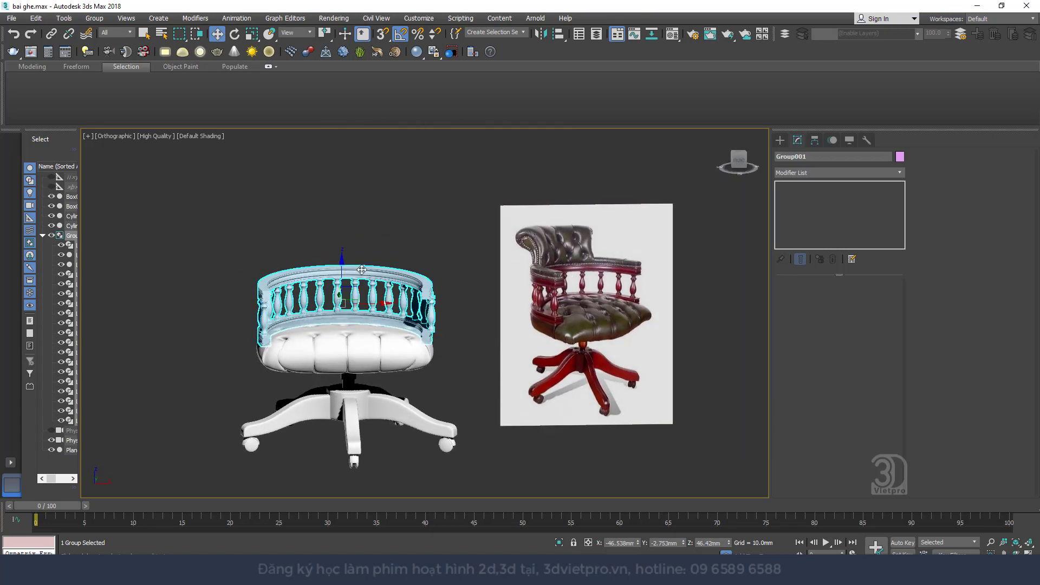
pyautogui.scroll(2, 364, 271)
# - Turn edged faces back on and Shift-drag the railing group upward to copy it
pyautogui.press('F4')
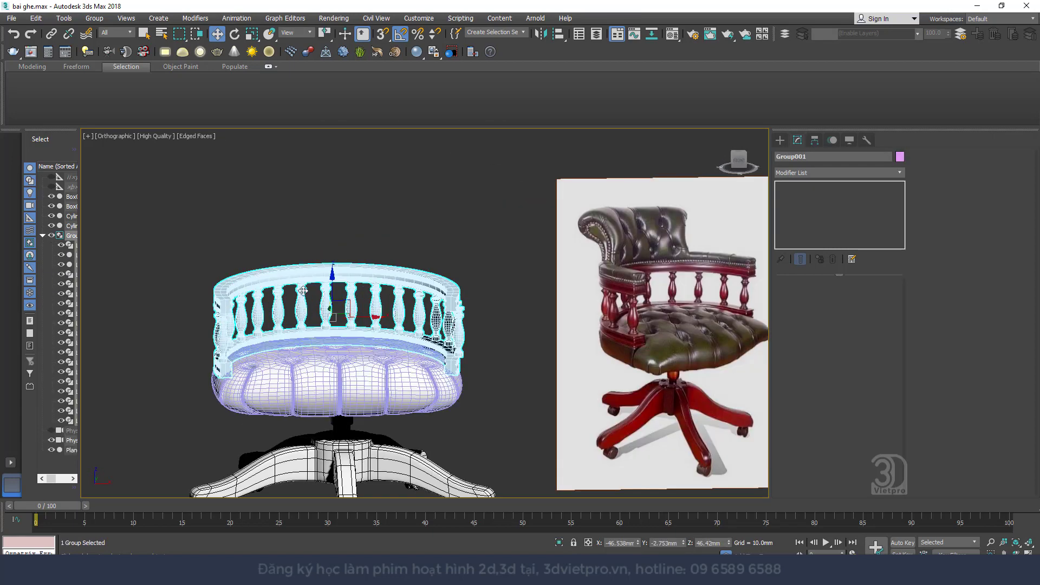
pyautogui.scroll(1, 347, 282)
pyautogui.moveTo(639, 282); pyautogui.dragTo(379, 284, button='middle')
pyautogui.scroll(5, 381, 284)
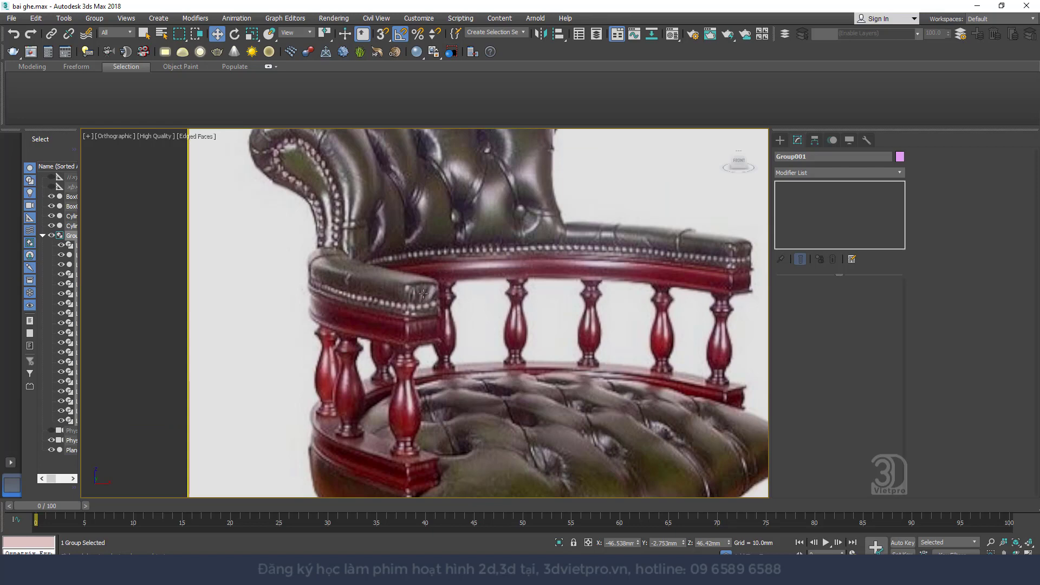
pyautogui.scroll(-5, 391, 294)
pyautogui.moveTo(296, 291); pyautogui.dragTo(547, 290, button='middle')
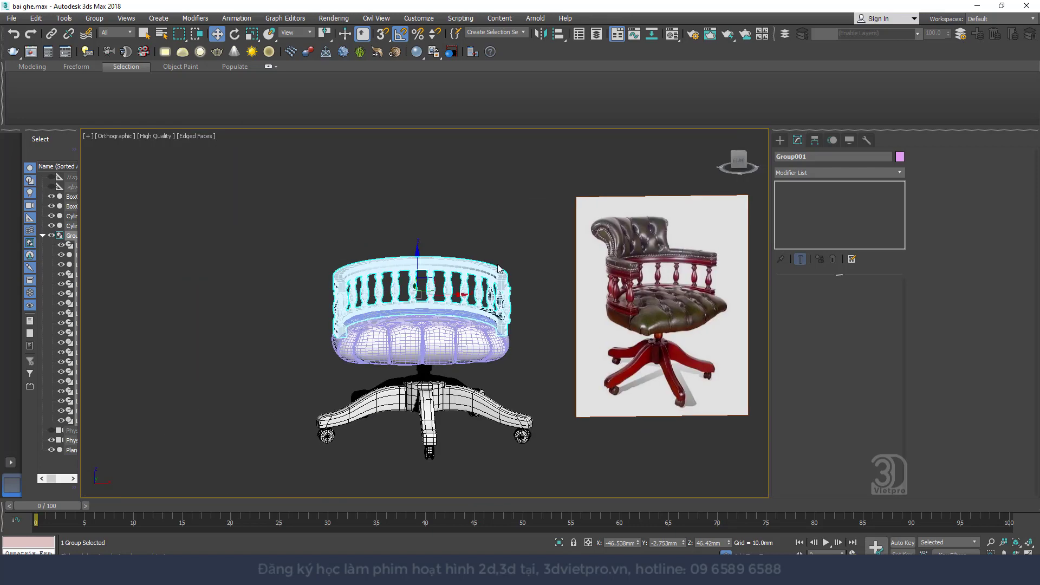
pyautogui.scroll(3, 446, 262)
pyautogui.press('f')
pyautogui.press('z')
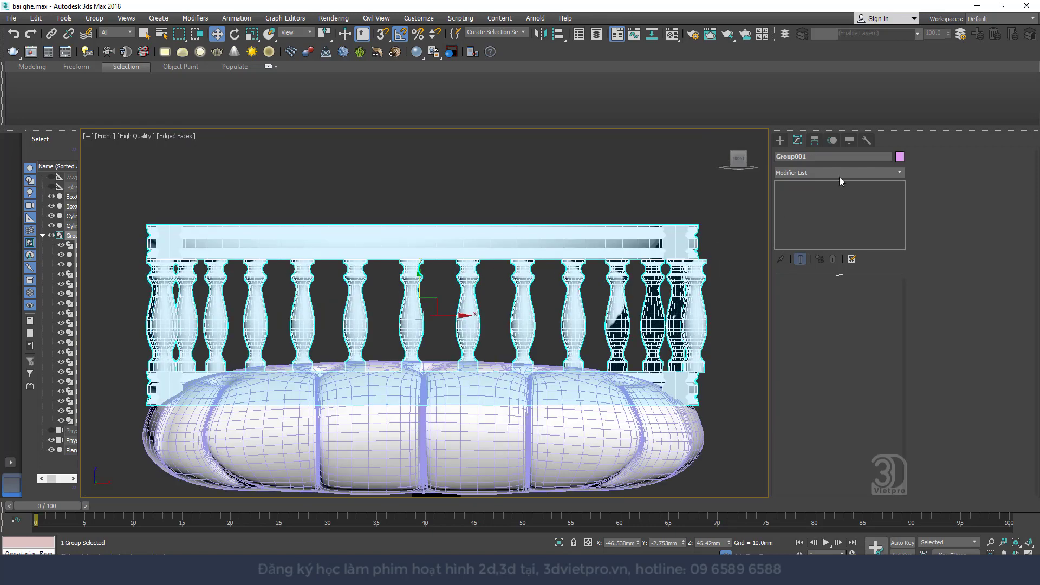
pyautogui.scroll(-5, 423, 279)
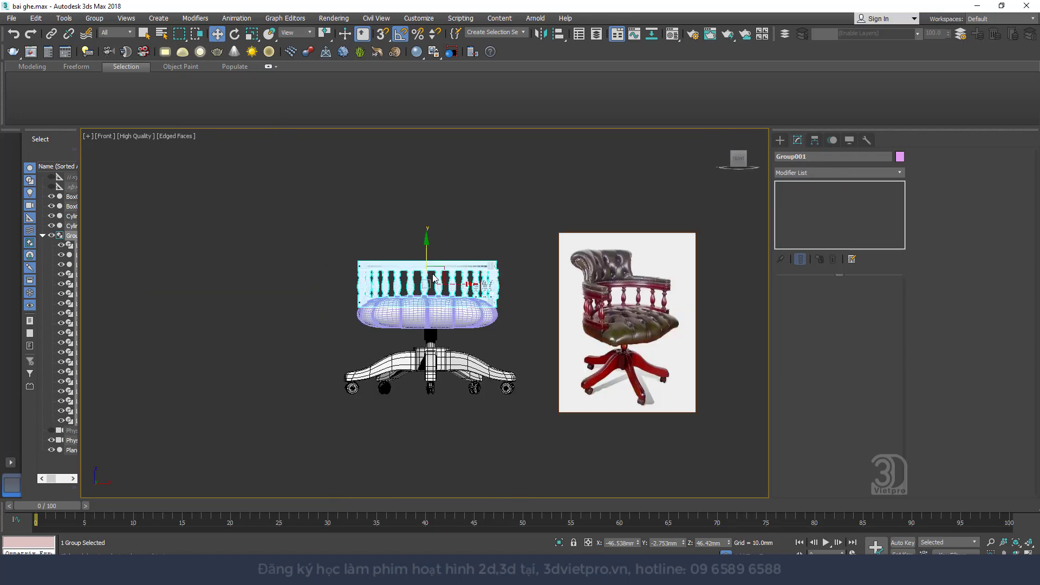
pyautogui.keyDown('shift'); pyautogui.moveTo(427, 256); pyautogui.dragTo(428, 144); pyautogui.keyUp('shift')
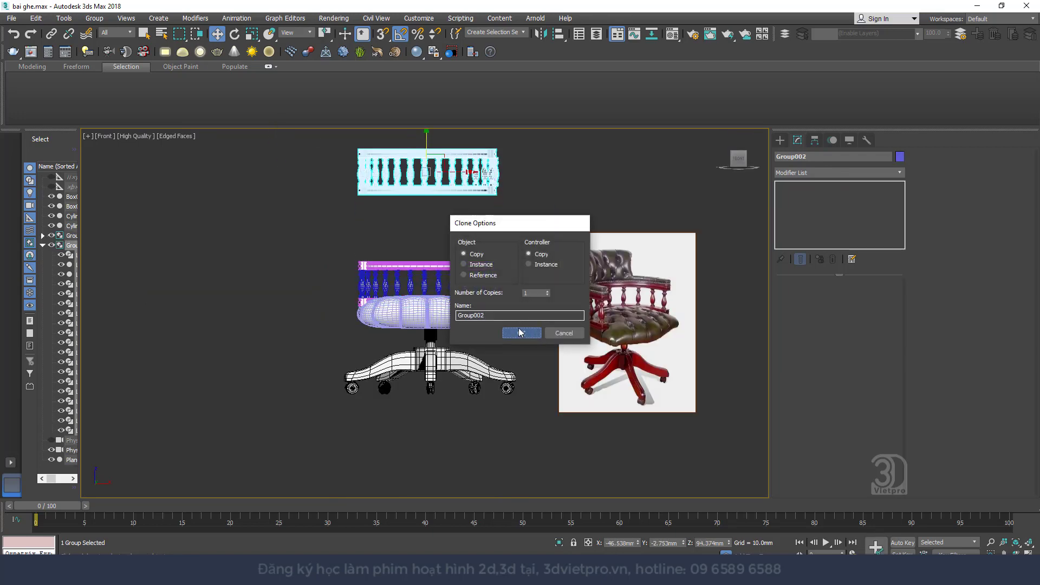
# - Confirm the Group002 copy, ungroup it and delete its spindles
pyautogui.click(519, 333)
pyautogui.click(94, 18)
pyautogui.click(106, 38)
pyautogui.click(521, 185)
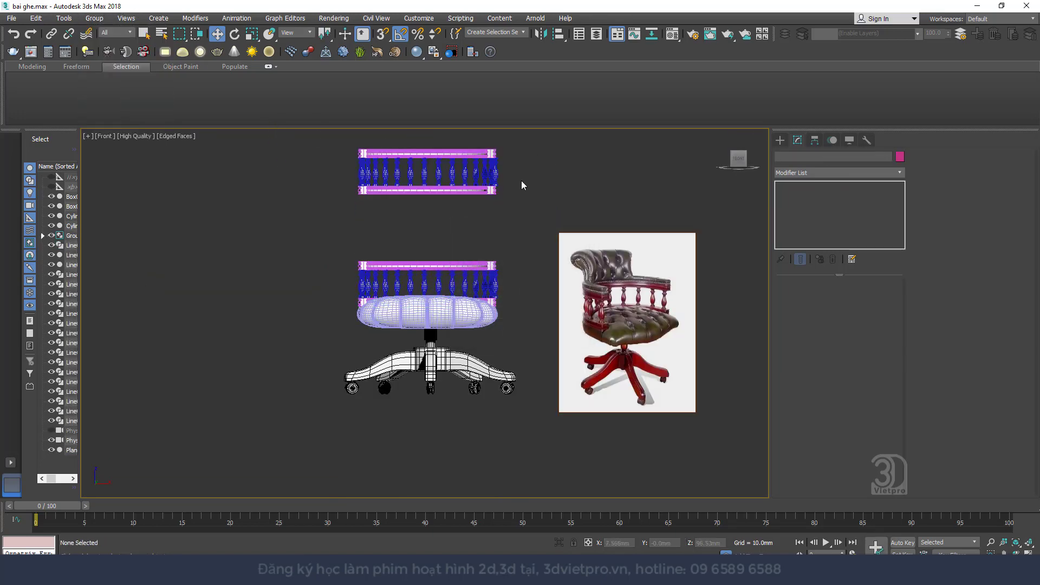
pyautogui.moveTo(521, 185); pyautogui.dragTo(225, 228)
pyautogui.press('Delete')
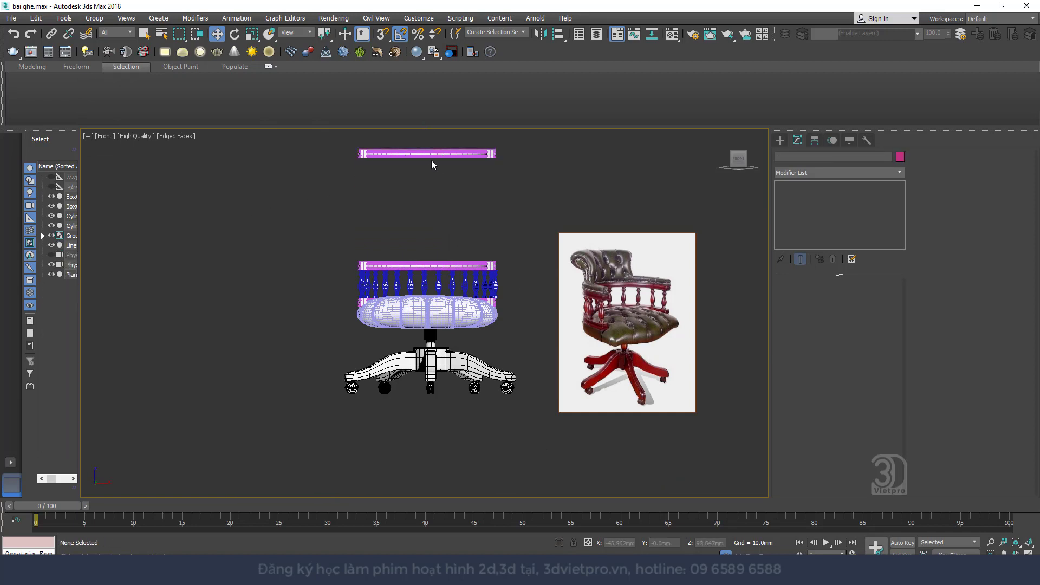
# - Move the curved rail Line021 down onto the top of the existing railing
pyautogui.click(433, 157)
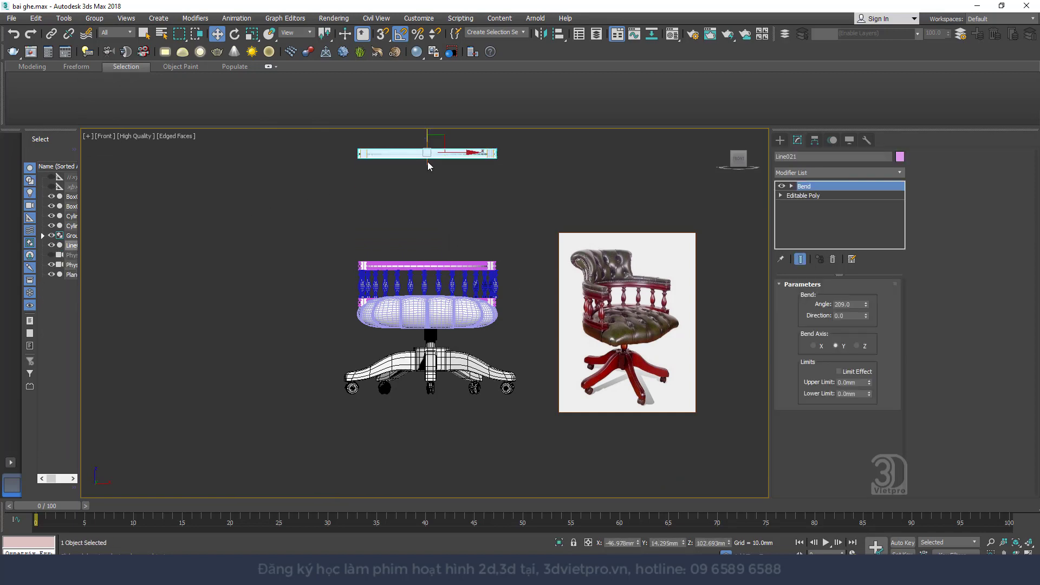
pyautogui.moveTo(427, 165); pyautogui.dragTo(433, 241, button='middle')
pyautogui.scroll(3, 435, 217)
pyautogui.moveTo(436, 215); pyautogui.dragTo(439, 360)
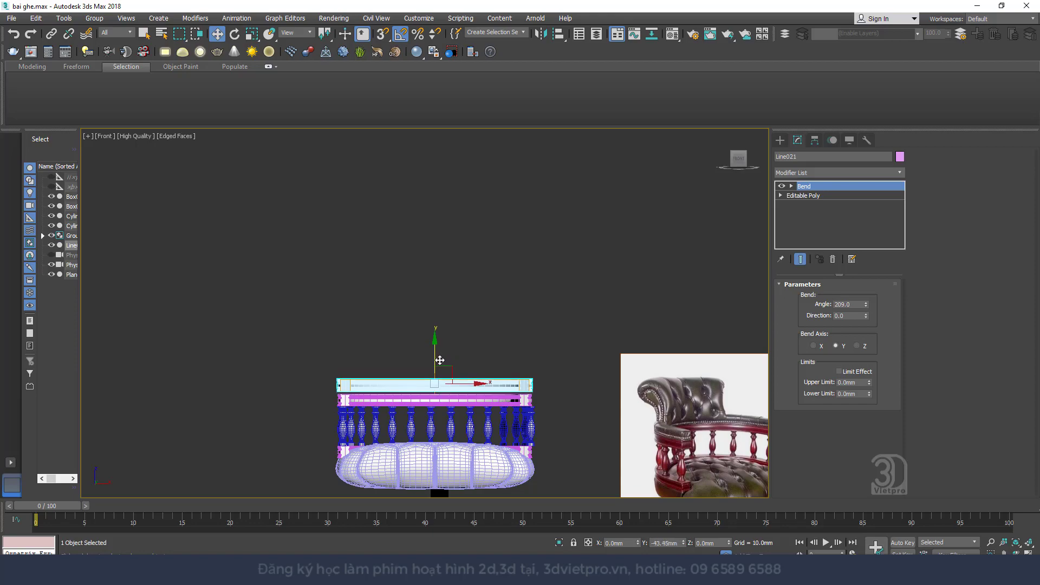
pyautogui.press('p')
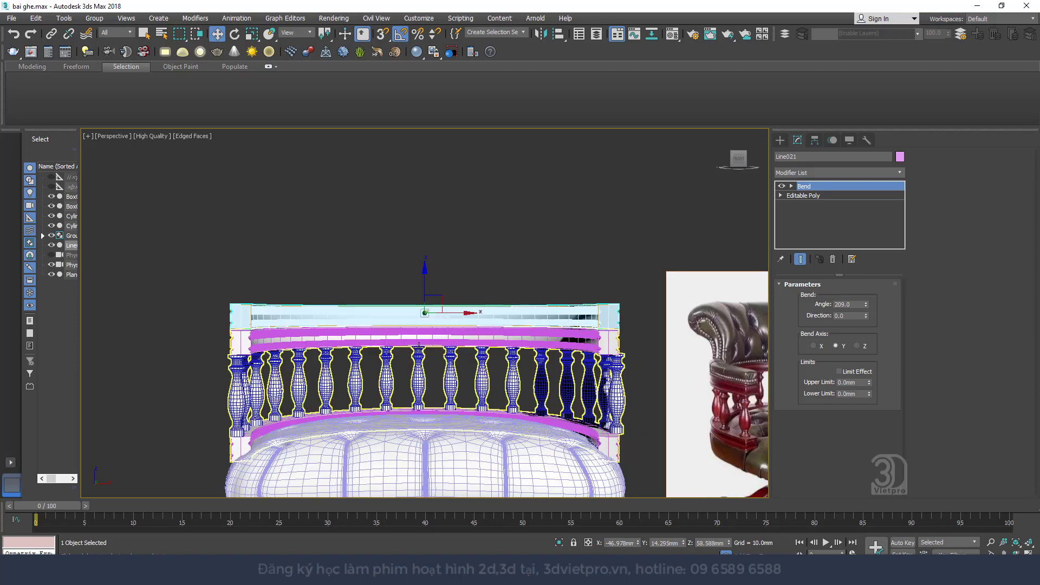
pyautogui.keyDown('alt'); pyautogui.moveTo(418, 345); pyautogui.dragTo(379, 314, button='middle'); pyautogui.keyUp('alt')
pyautogui.scroll(5, 346, 287)
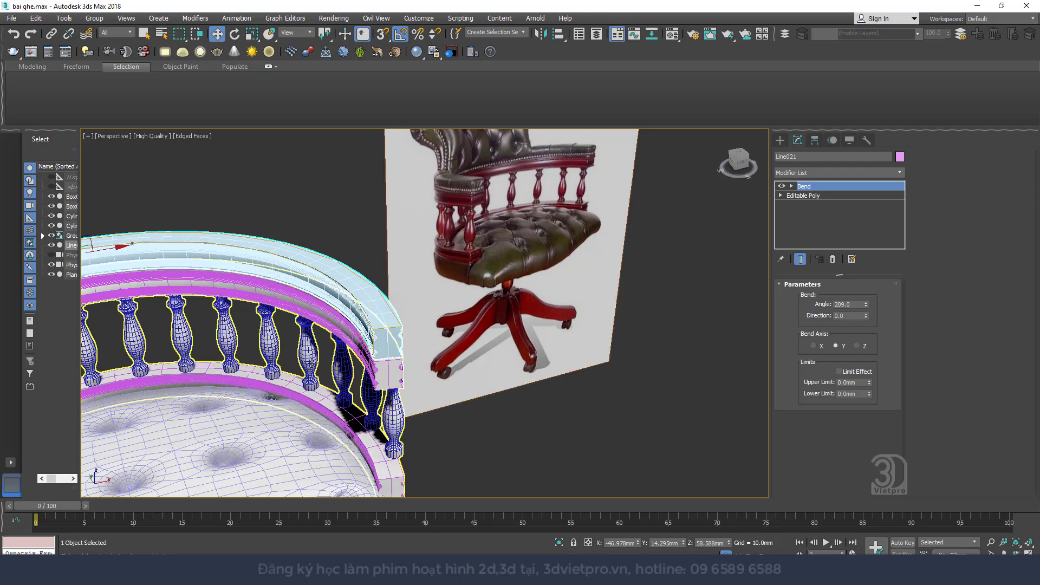
pyautogui.keyDown('alt'); pyautogui.moveTo(479, 183); pyautogui.dragTo(462, 306, button='middle'); pyautogui.keyUp('alt')
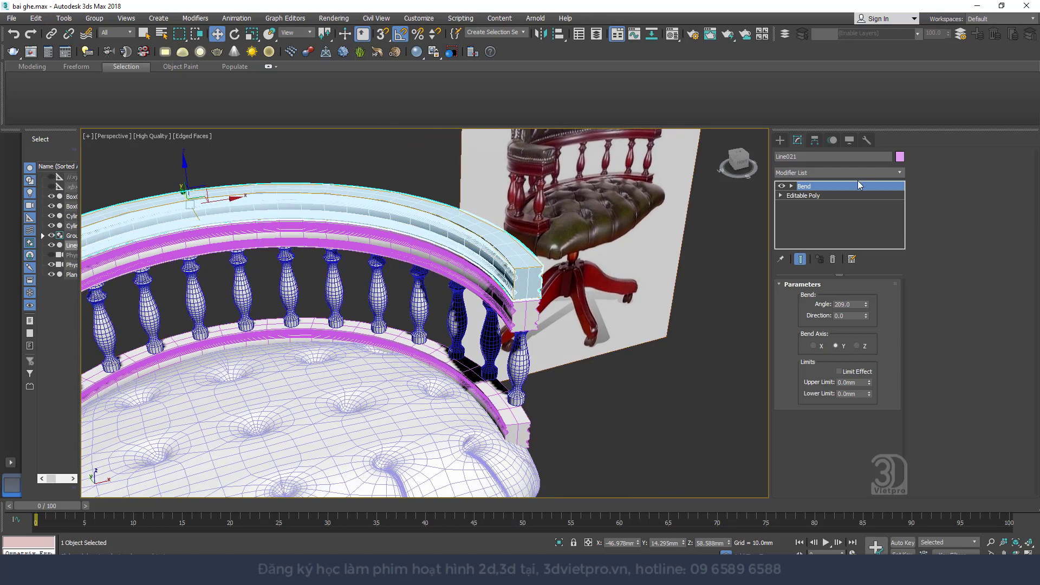
# - Convert the copied rail Line021 to an Editable Poly and switch to Polygon mode
pyautogui.rightClick(438, 228)
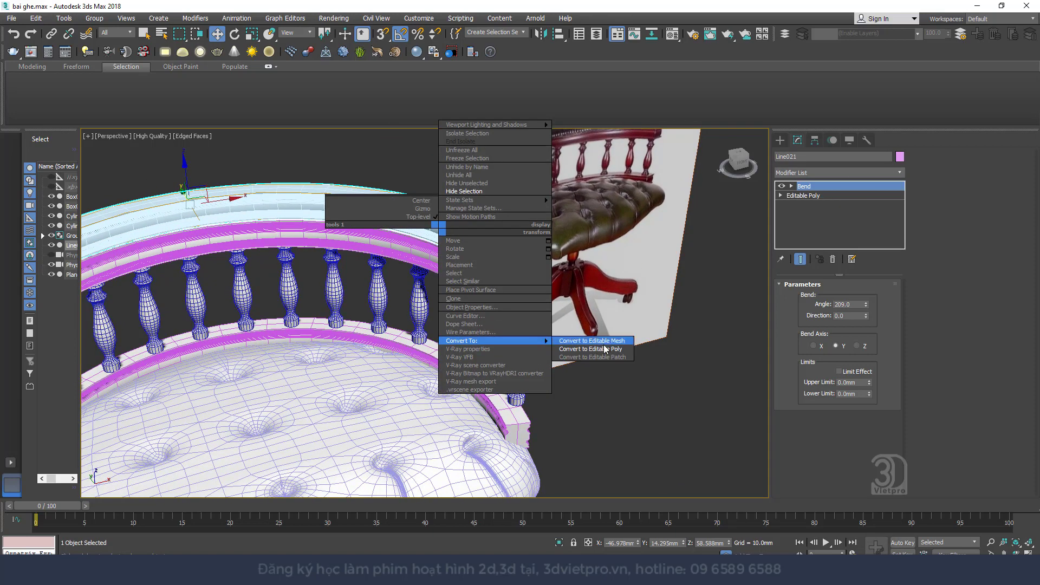
pyautogui.click(590, 349)
pyautogui.click(824, 297)
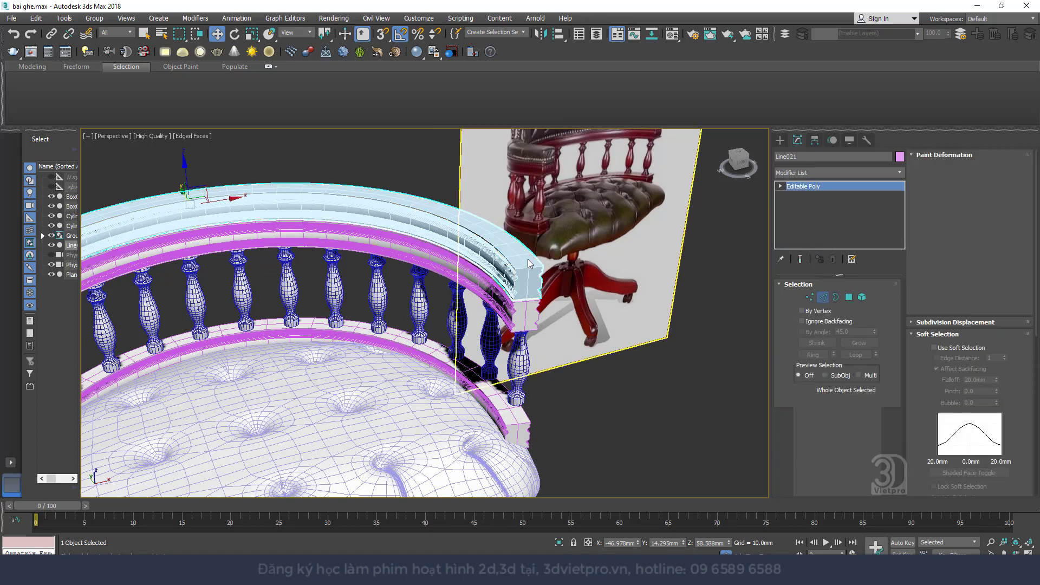
pyautogui.doubleClick(512, 249)
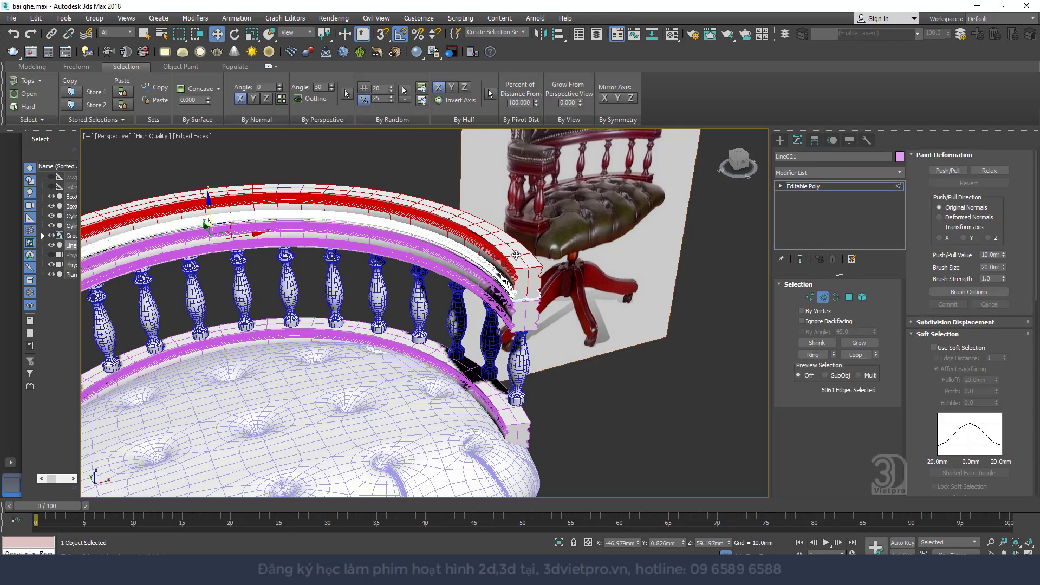
pyautogui.click(848, 297)
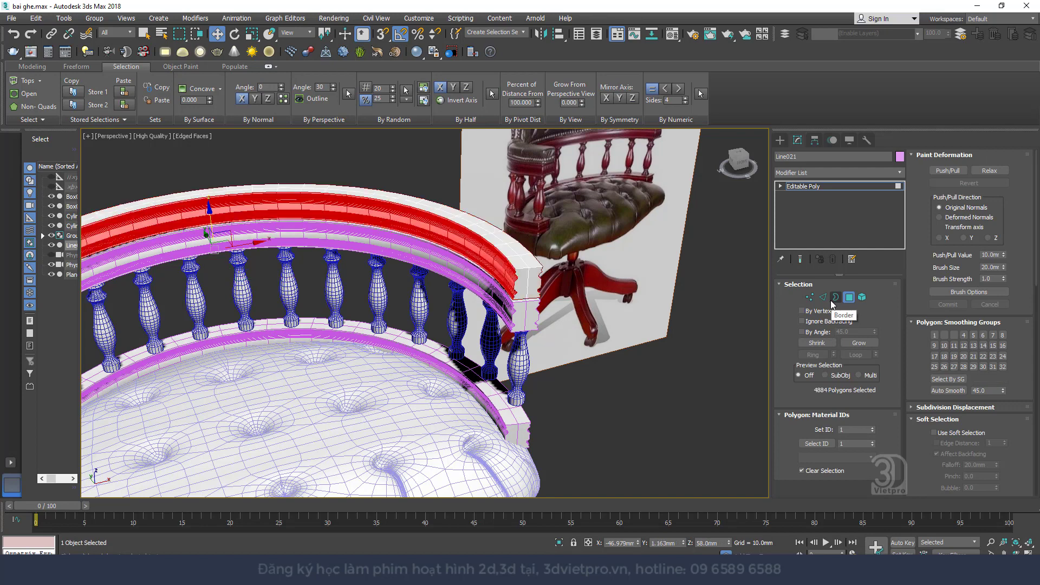
pyautogui.hotkey('ctrl', 'd')
# - Delete the post caps and surplus polygons, leaving a flat curved strip
pyautogui.press('f')
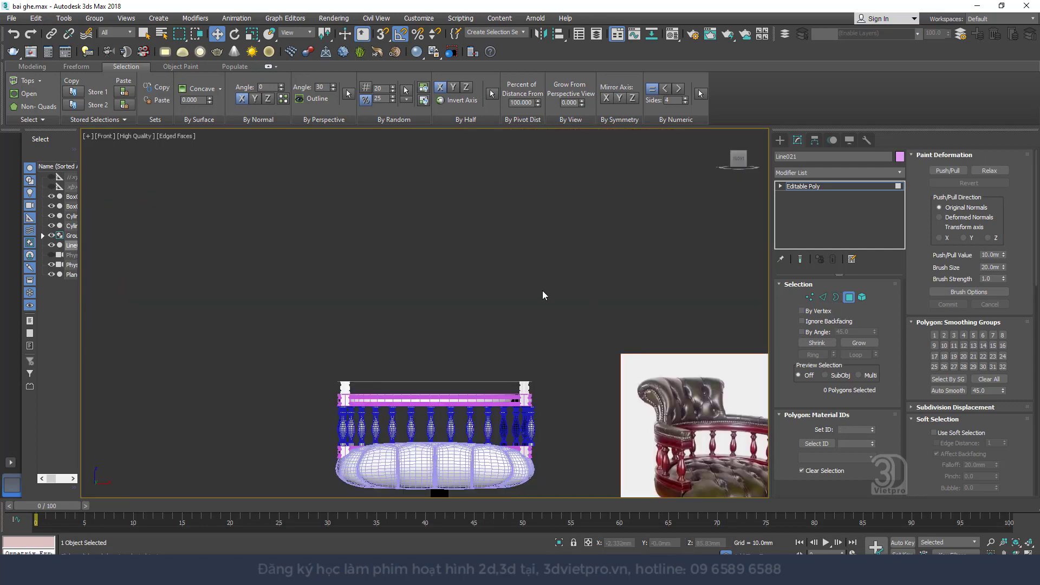
pyautogui.scroll(4, 531, 292)
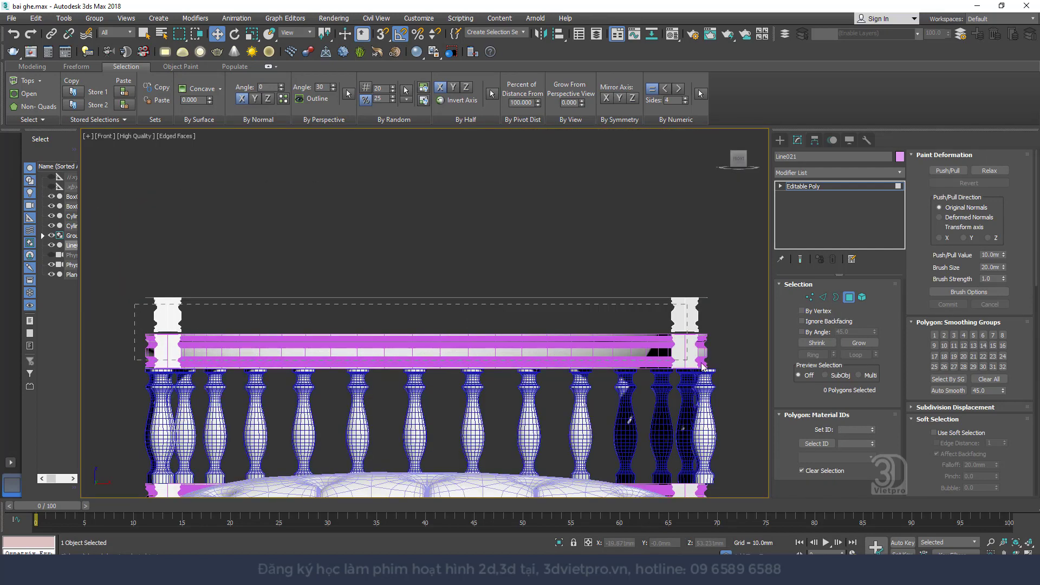
pyautogui.moveTo(702, 366); pyautogui.dragTo(704, 368)
pyautogui.press('Delete')
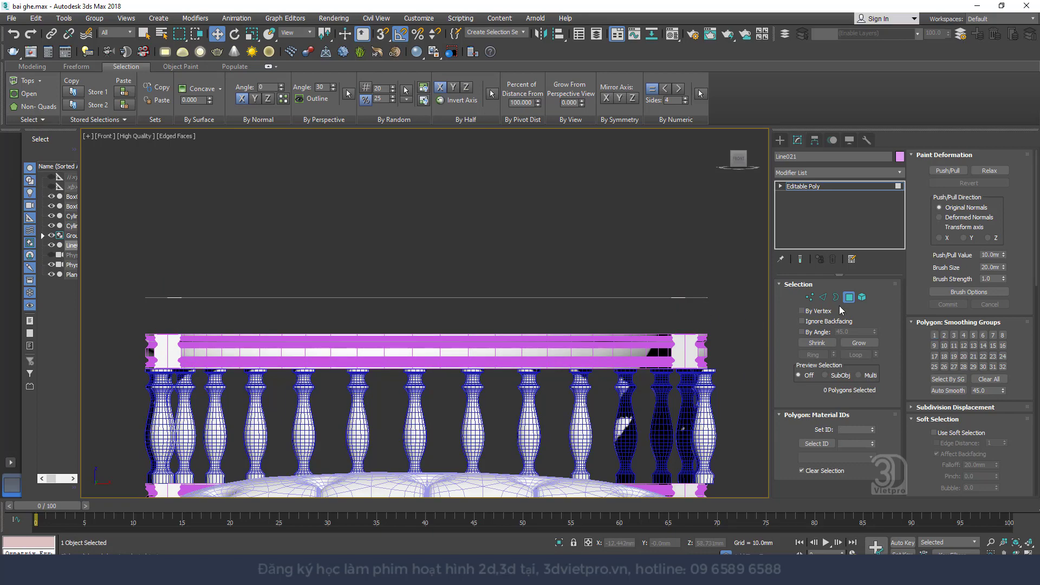
pyautogui.moveTo(568, 262); pyautogui.dragTo(631, 362)
pyautogui.scroll(-3, 581, 284)
pyautogui.keyDown('alt'); pyautogui.moveTo(581, 284); pyautogui.dragTo(621, 356, button='middle'); pyautogui.keyUp('alt')
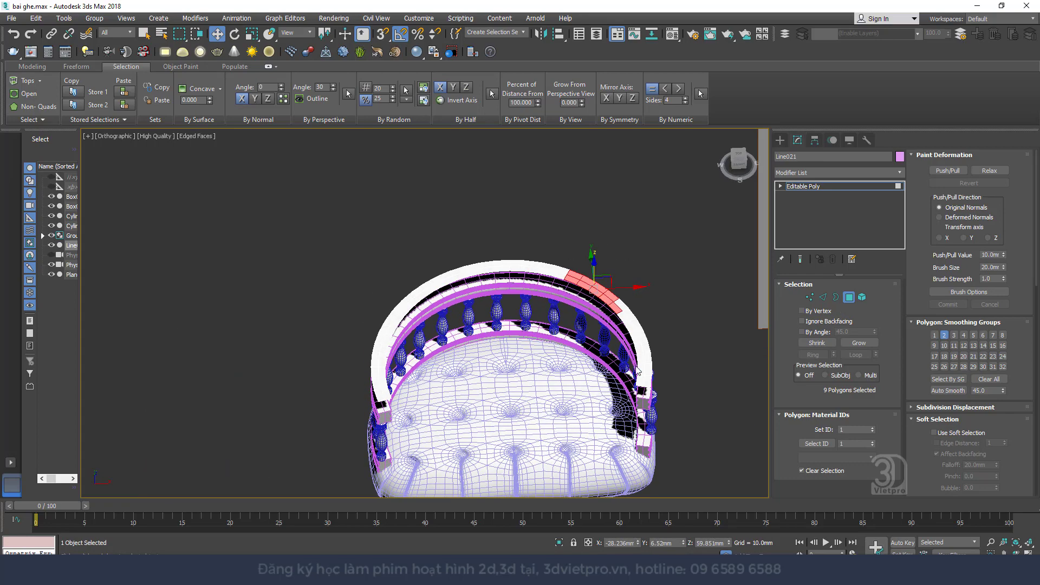
pyautogui.scroll(6, 620, 356)
pyautogui.click(673, 227)
pyautogui.moveTo(673, 220)
pyautogui.mouseDown(button='middle')
pyautogui.moveTo(570, 209)
pyautogui.moveTo(620, 259)
pyautogui.mouseUp(button='middle')
pyautogui.scroll(-2, 569, 209)
pyautogui.scroll(-5, 596, 289)
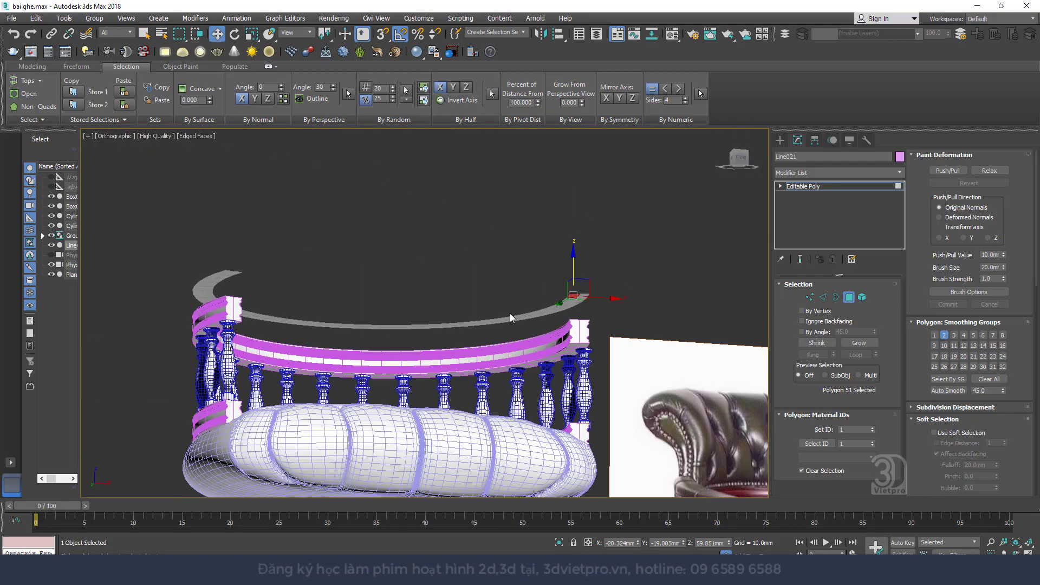
pyautogui.keyDown('alt'); pyautogui.moveTo(509, 313); pyautogui.dragTo(788, 313, button='middle'); pyautogui.keyUp('alt')
# - Add a thin Shell to the strip and lower it onto the railing top
pyautogui.click(849, 298)
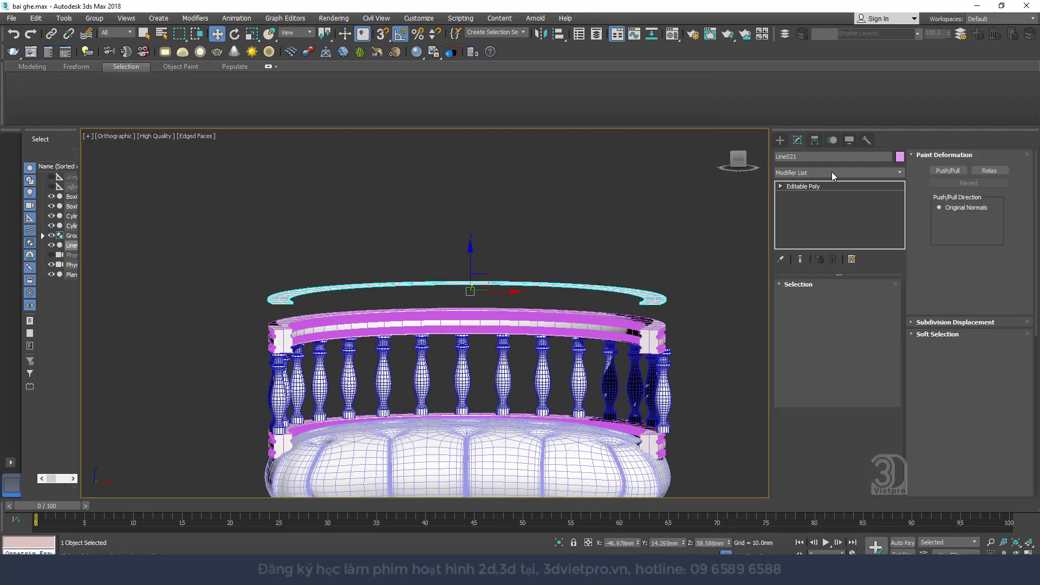
pyautogui.click(827, 172)
pyautogui.scroll(-5, 827, 175)
pyautogui.scroll(-10, 815, 186)
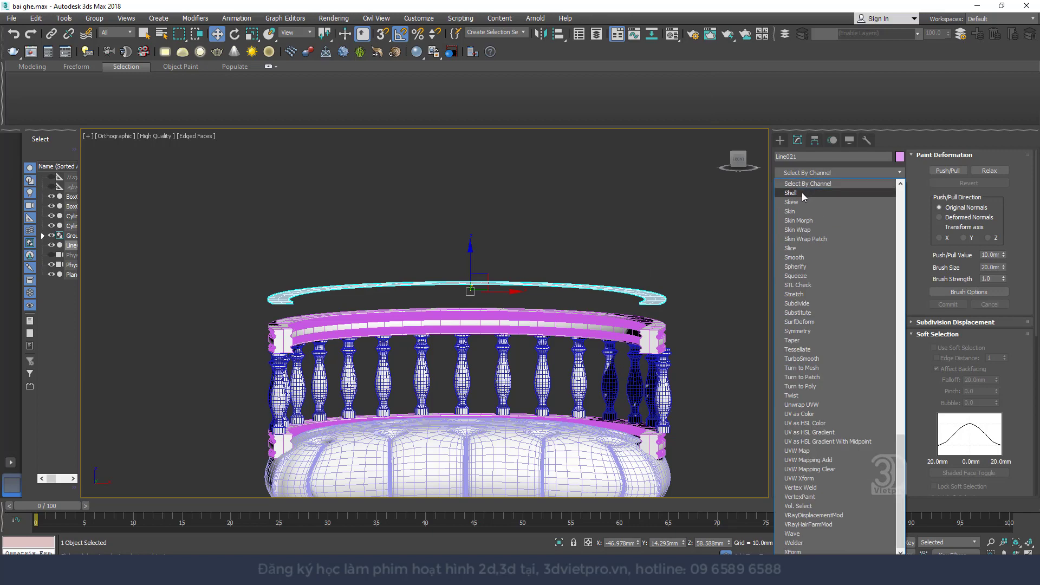
pyautogui.click(803, 195)
pyautogui.moveTo(873, 302); pyautogui.dragTo(873, 209)
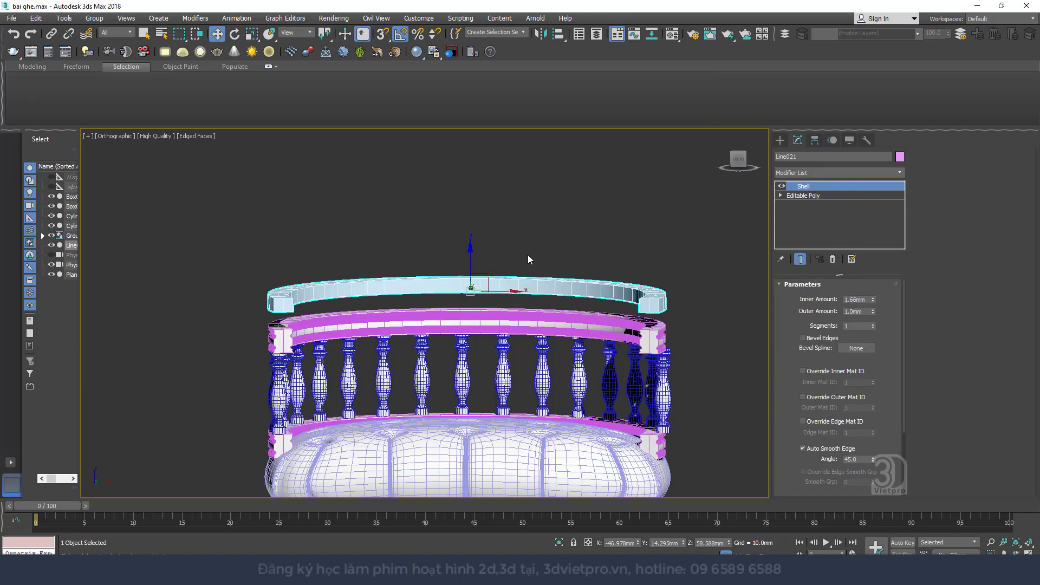
pyautogui.moveTo(472, 254); pyautogui.dragTo(481, 276)
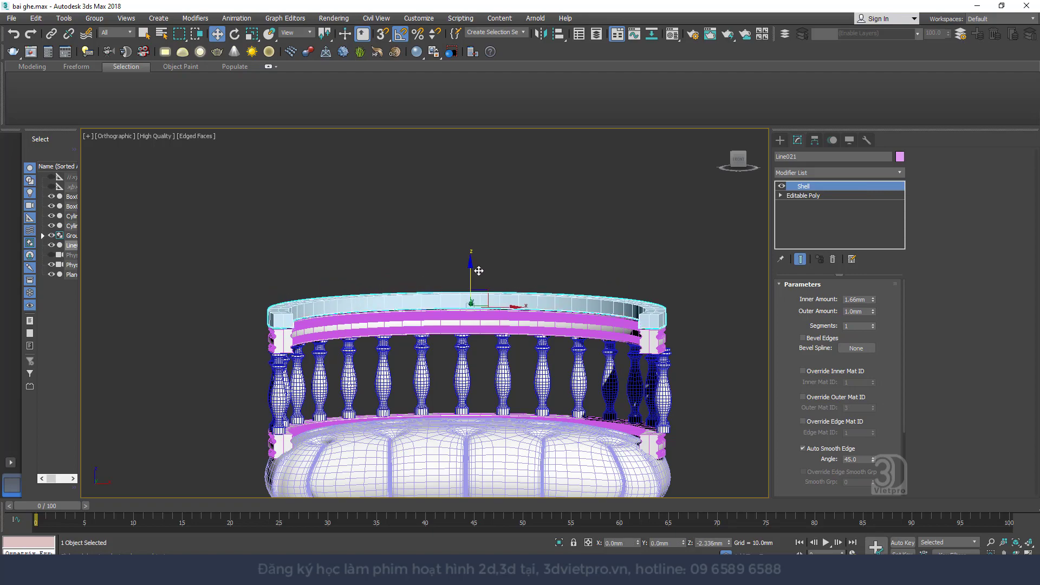
pyautogui.keyDown('alt'); pyautogui.moveTo(481, 276); pyautogui.dragTo(630, 350, button='middle'); pyautogui.keyUp('alt')
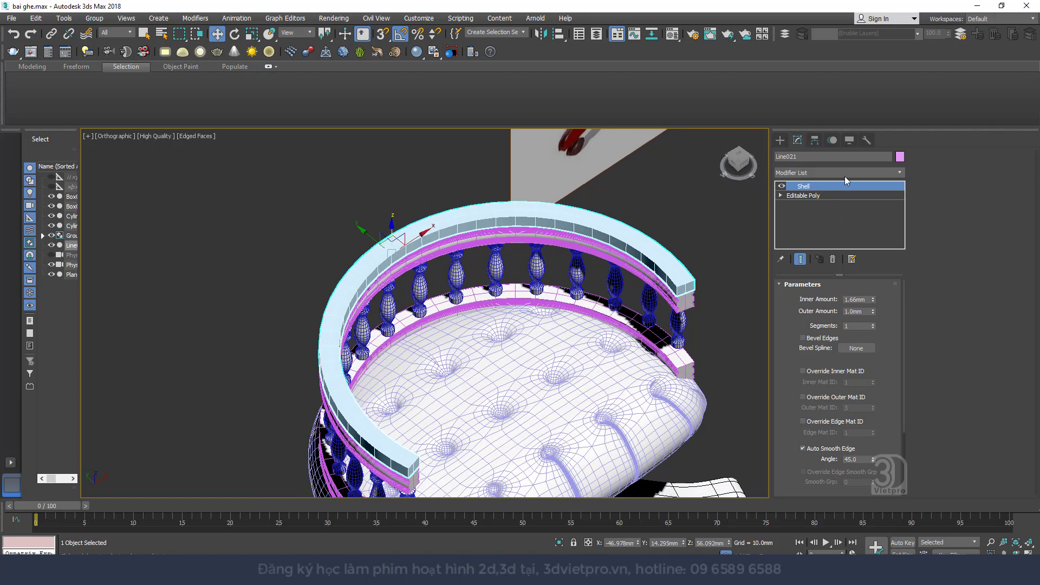
# - Convert the shelled rail to Editable Poly and connect its edge ring with 2 segments
pyautogui.click(843, 173)
pyautogui.click(844, 173)
pyautogui.rightClick(696, 260)
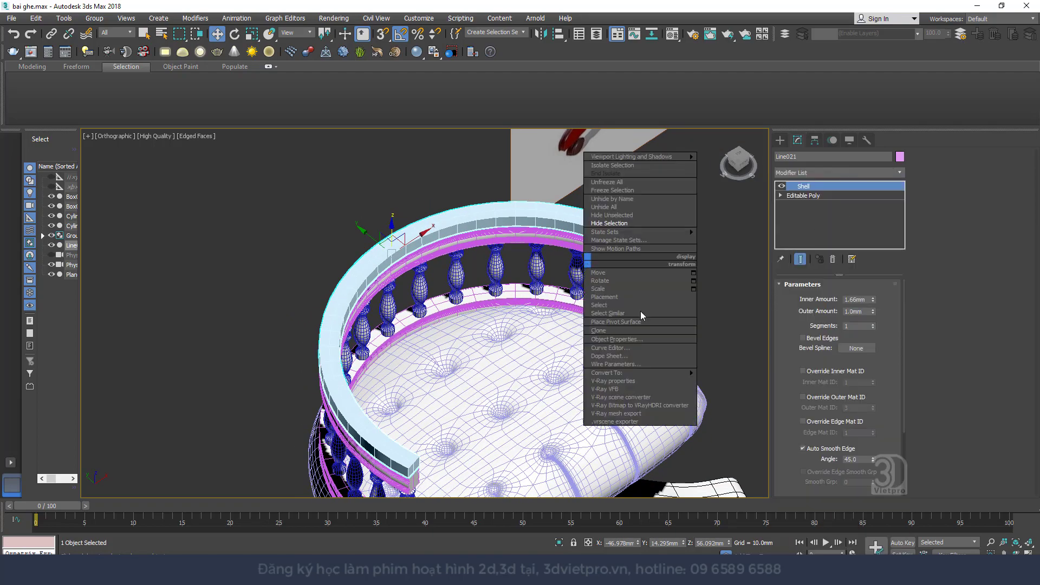
pyautogui.click(742, 381)
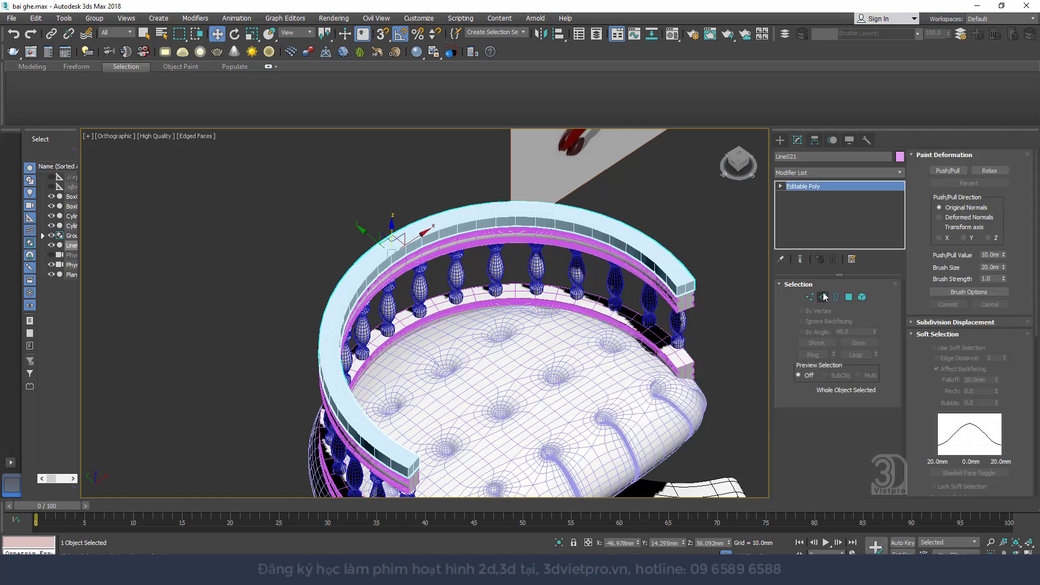
pyautogui.press('2')
pyautogui.scroll(4, 679, 290)
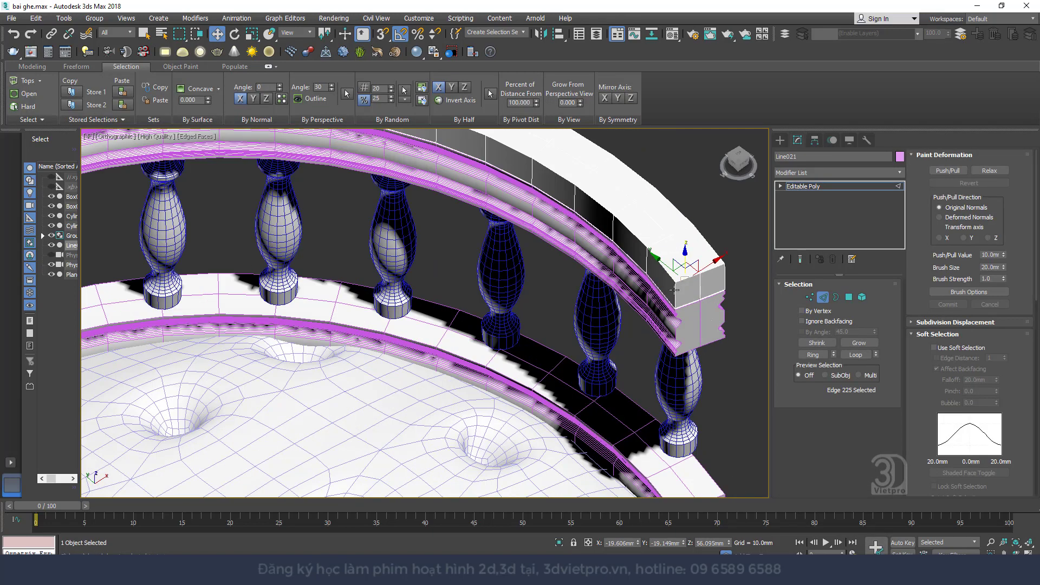
pyautogui.doubleClick(674, 289)
pyautogui.rightClick(670, 287)
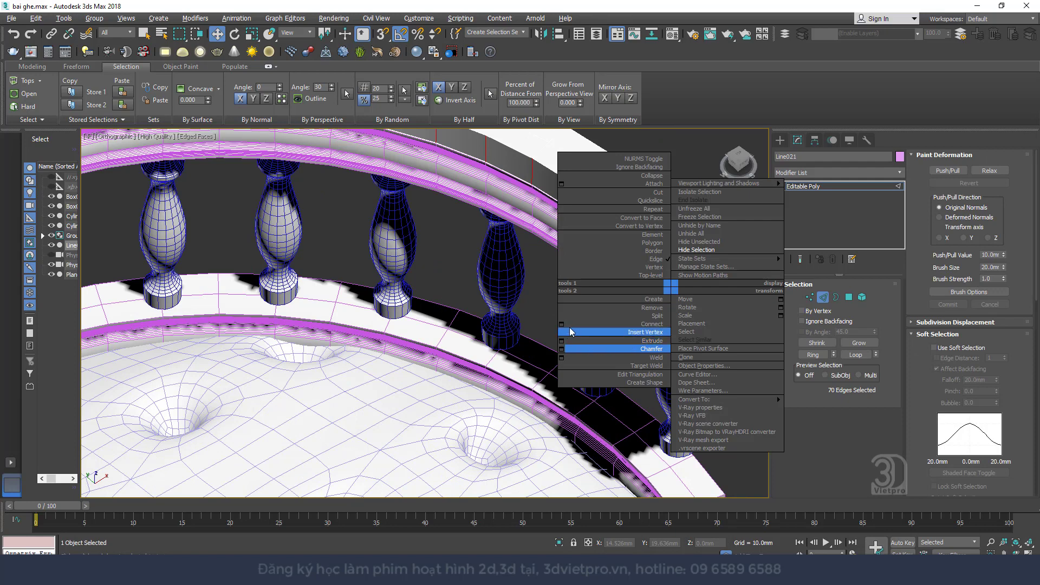
pyautogui.click(561, 324)
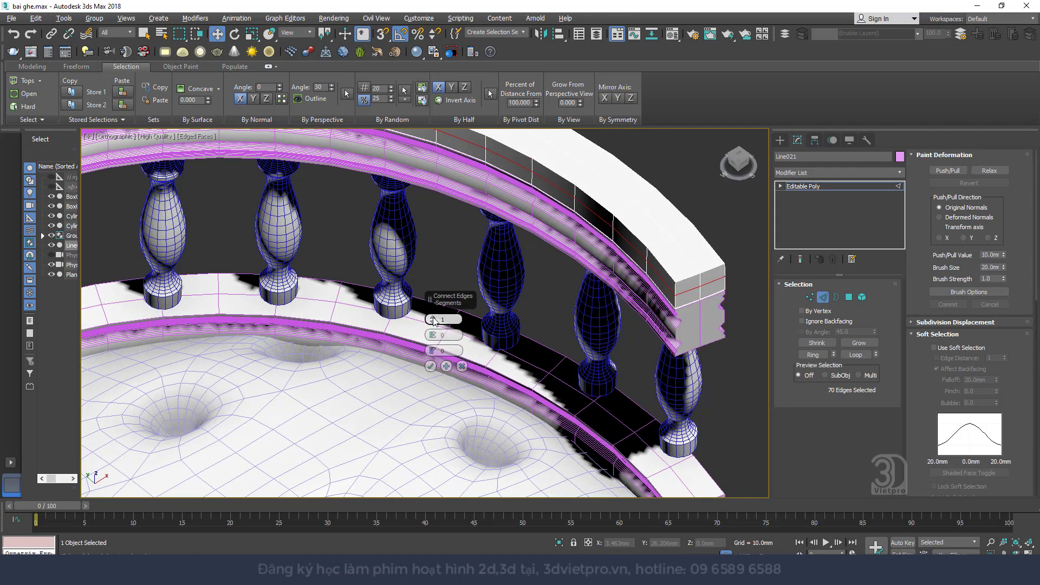
pyautogui.click(433, 320)
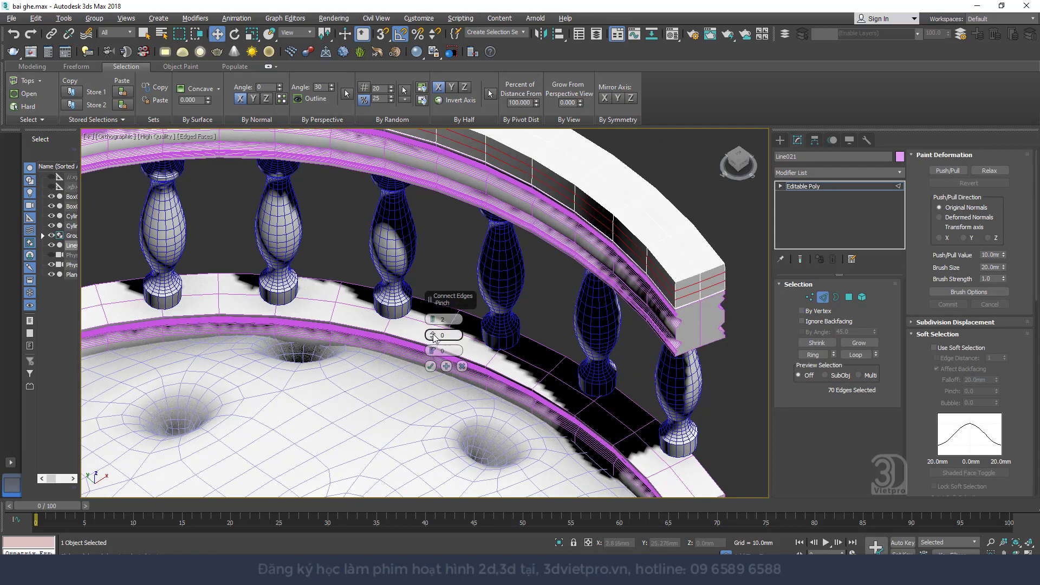
pyautogui.write('40')
pyautogui.click(430, 366)
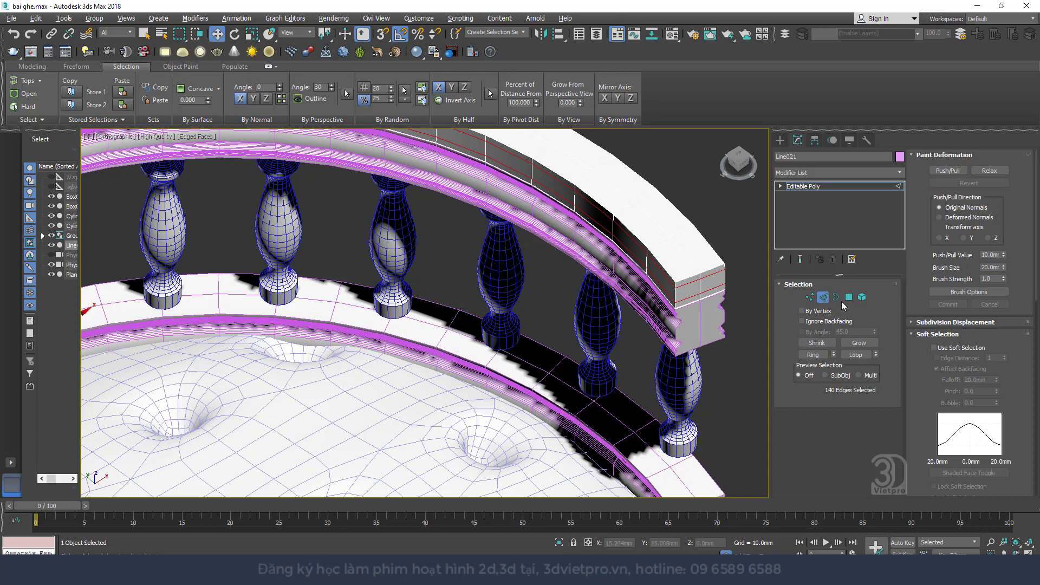
# - Add TurboSmooth to the rail and inspect the smoothed result with edges hidden
pyautogui.click(824, 299)
pyautogui.click(820, 172)
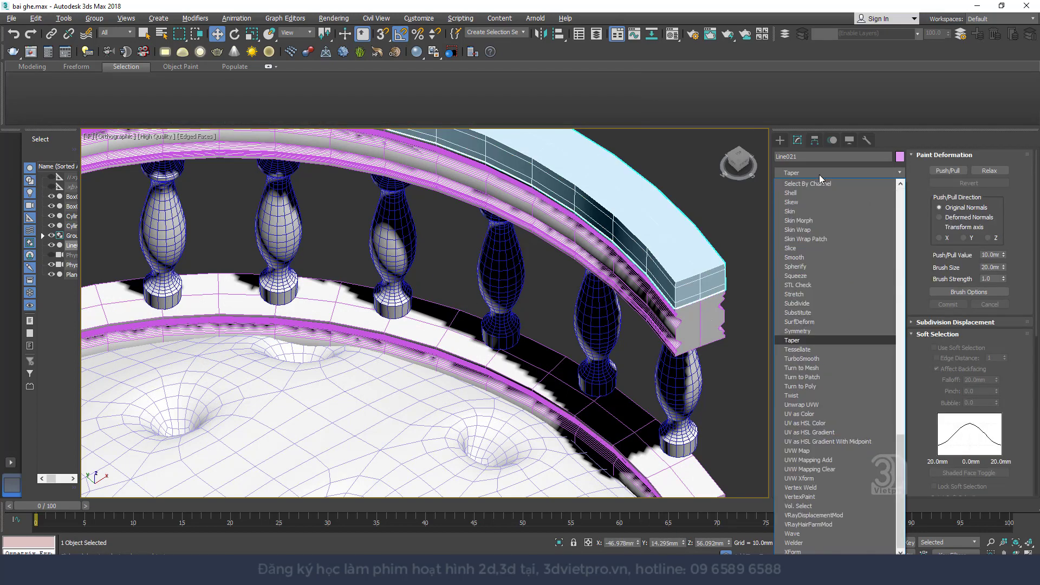
pyautogui.write('te')
pyautogui.press('Down')
pyautogui.press('Return')
pyautogui.scroll(-5, 568, 334)
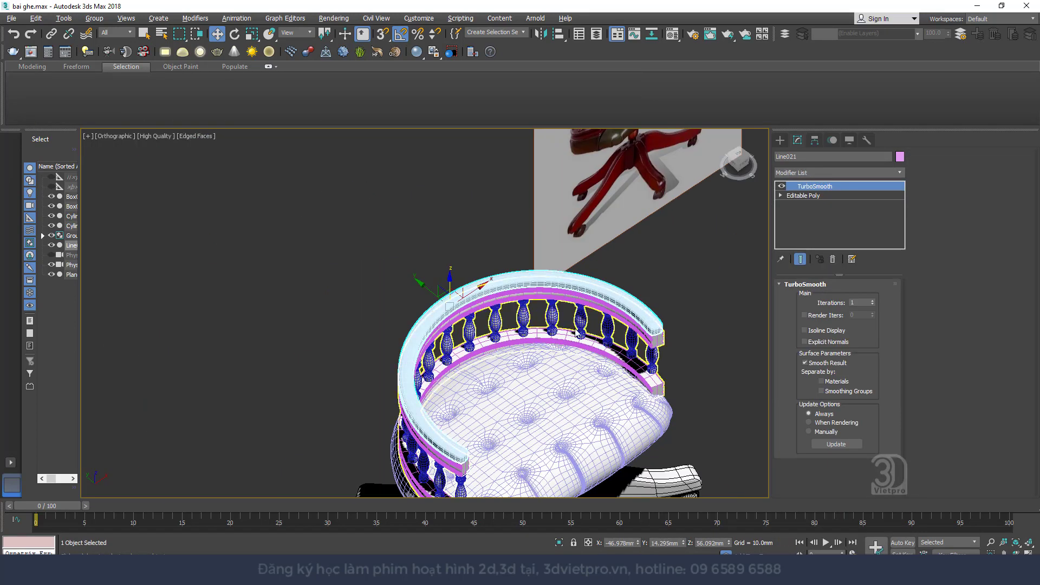
pyautogui.press('F4')
pyautogui.moveTo(568, 334)
pyautogui.keyDown('alt'); pyautogui.mouseDown(button='middle')
pyautogui.moveTo(587, 262)
pyautogui.moveTo(638, 274)
pyautogui.moveTo(509, 302)
pyautogui.mouseUp(button='middle'); pyautogui.keyUp('alt')
pyautogui.scroll(-3, 352, 304)
pyautogui.scroll(5, 646, 312)
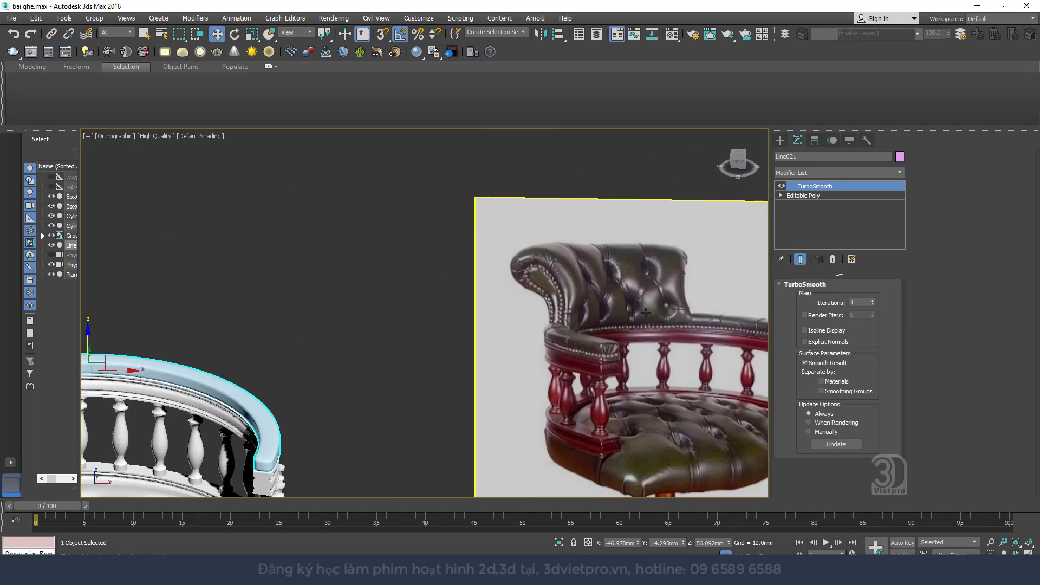
pyautogui.hotkey('shift', 'z')
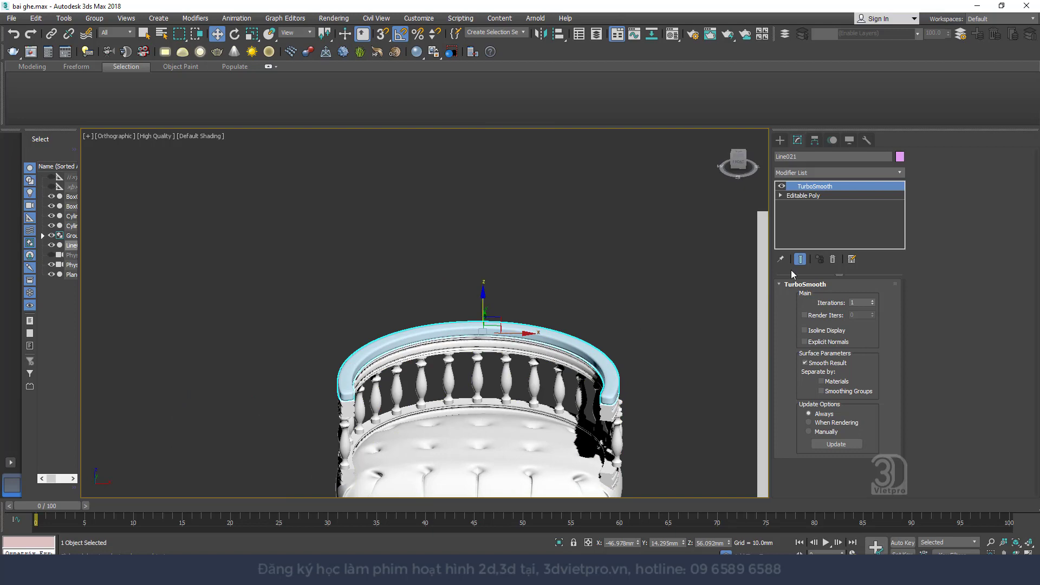
# - Disable TurboSmooth, show edges again and return to the Editable Poly level in Front view
pyautogui.click(781, 186)
pyautogui.press('F4')
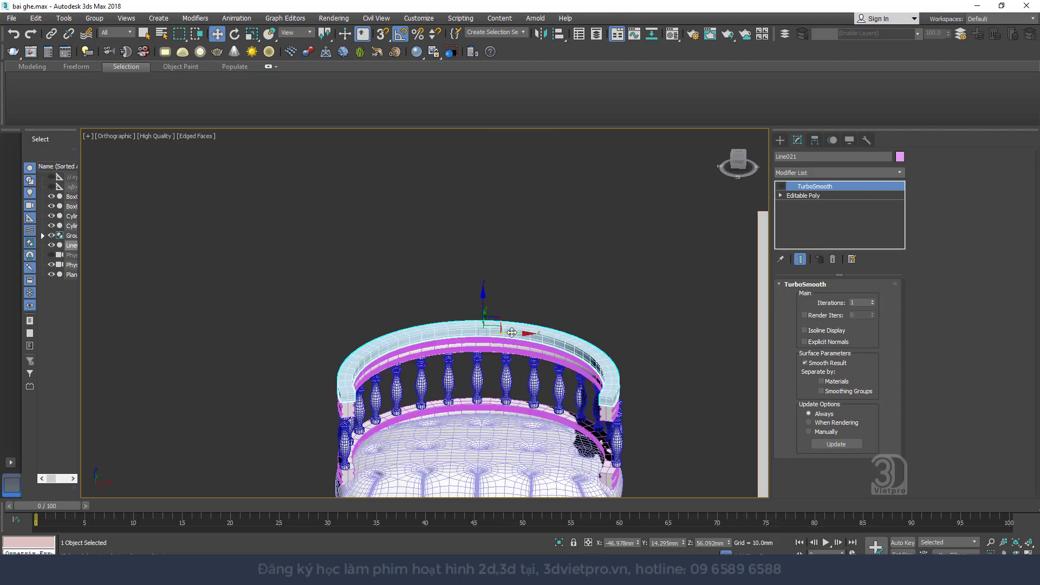
pyautogui.press('f')
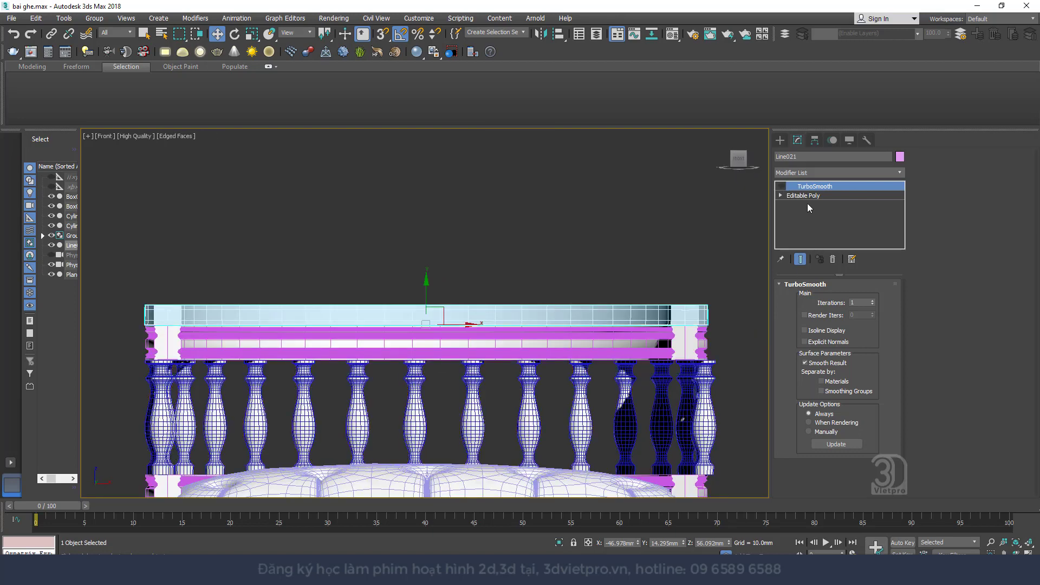
pyautogui.click(803, 195)
# - Select the rail's top polygons in Polygon mode, deselecting four at each end to leave 22
pyautogui.click(848, 297)
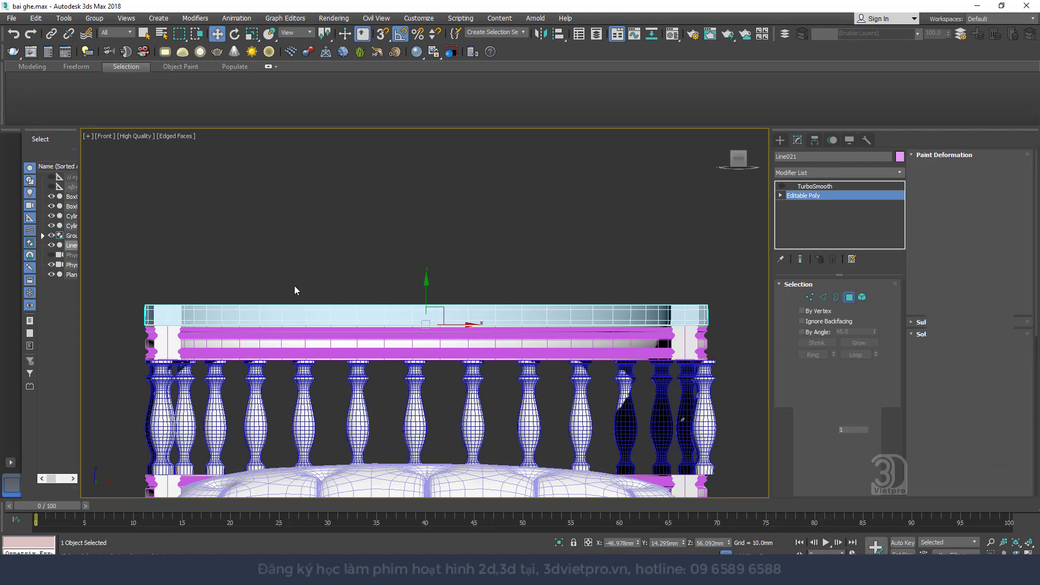
pyautogui.moveTo(249, 254); pyautogui.dragTo(606, 320)
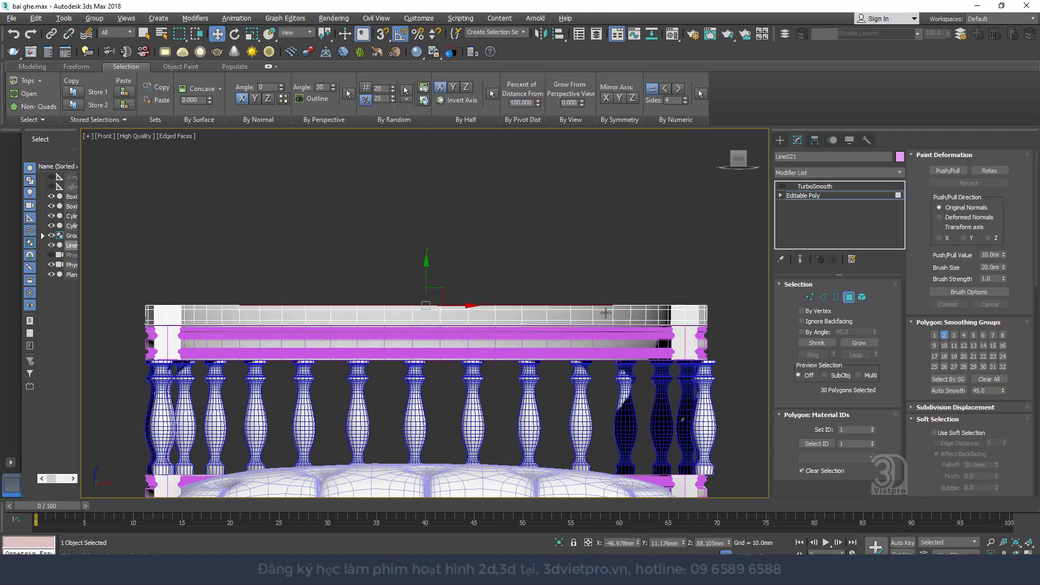
pyautogui.keyDown('alt'); pyautogui.moveTo(622, 313); pyautogui.dragTo(463, 332, button='middle'); pyautogui.keyUp('alt')
pyautogui.scroll(-5, 459, 338)
pyautogui.scroll(5, 469, 331)
pyautogui.press('t')
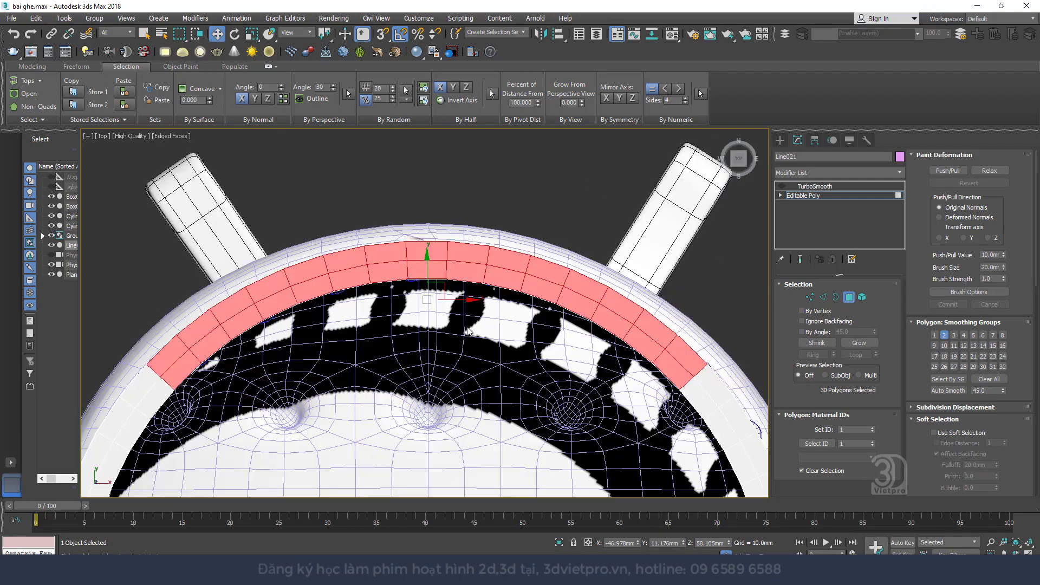
pyautogui.keyDown('alt'); pyautogui.moveTo(583, 346); pyautogui.dragTo(550, 363); pyautogui.keyUp('alt')
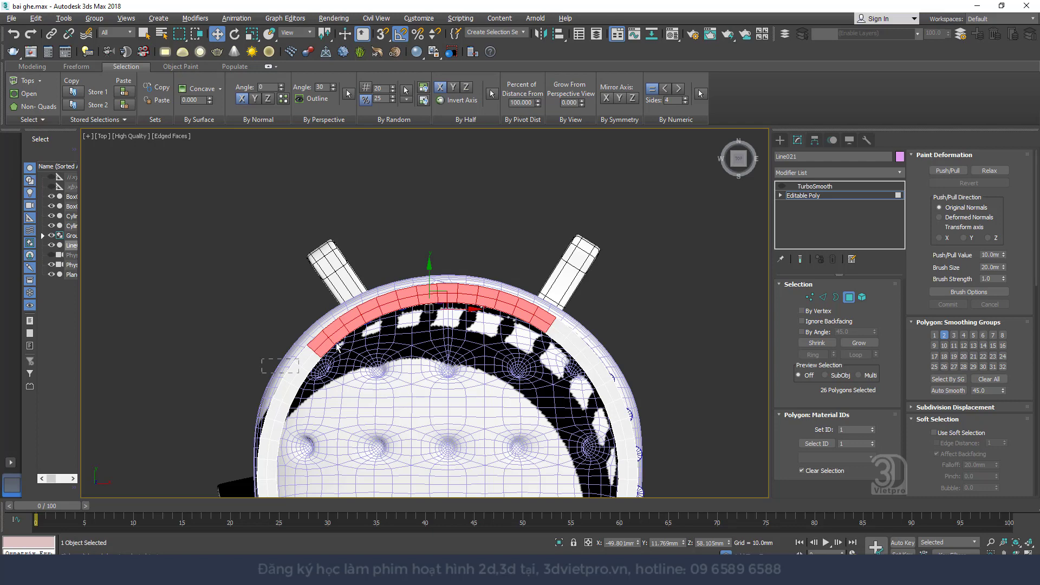
pyautogui.keyDown('alt'); pyautogui.moveTo(339, 334); pyautogui.dragTo(342, 335); pyautogui.keyUp('alt')
# - Extrude the 22-polygon band upward twice, about 9.76 mm, to form the backrest wall
pyautogui.keyDown('alt'); pyautogui.moveTo(428, 333); pyautogui.dragTo(462, 260, button='middle'); pyautogui.keyUp('alt')
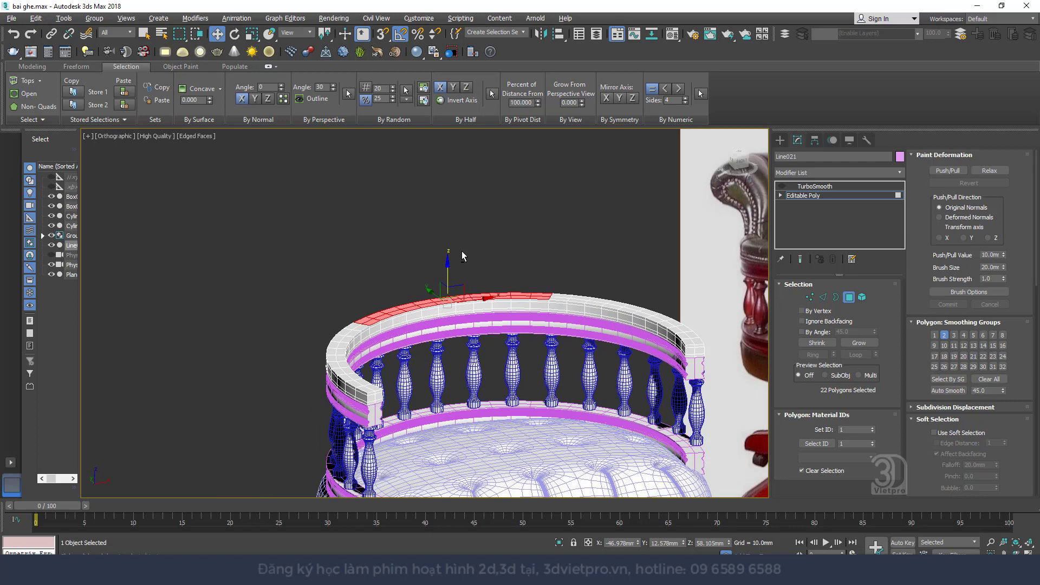
pyautogui.rightClick(464, 309)
pyautogui.click(360, 341)
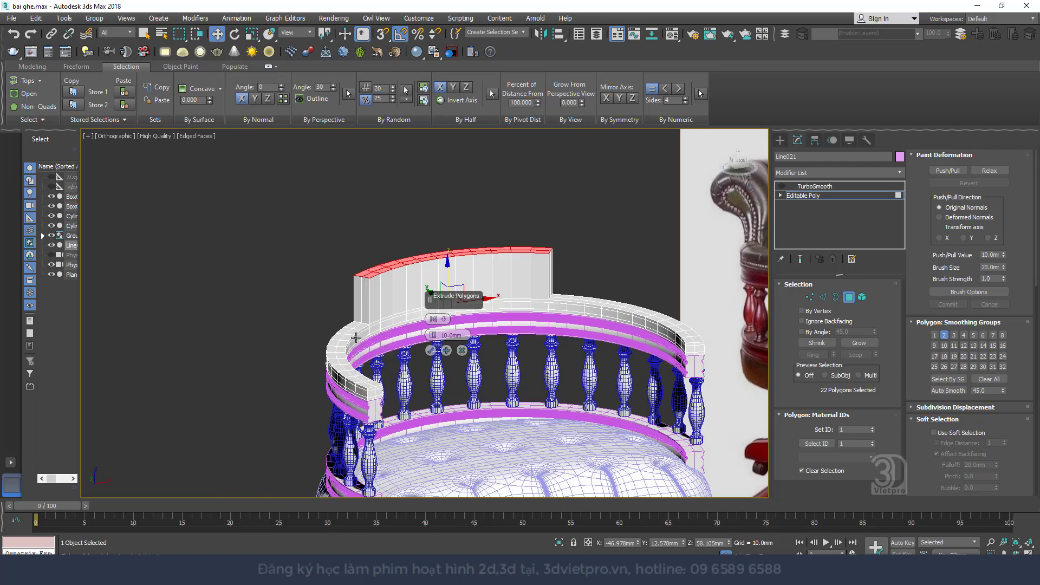
pyautogui.keyDown('alt'); pyautogui.moveTo(449, 311); pyautogui.dragTo(465, 307, button='middle'); pyautogui.keyUp('alt')
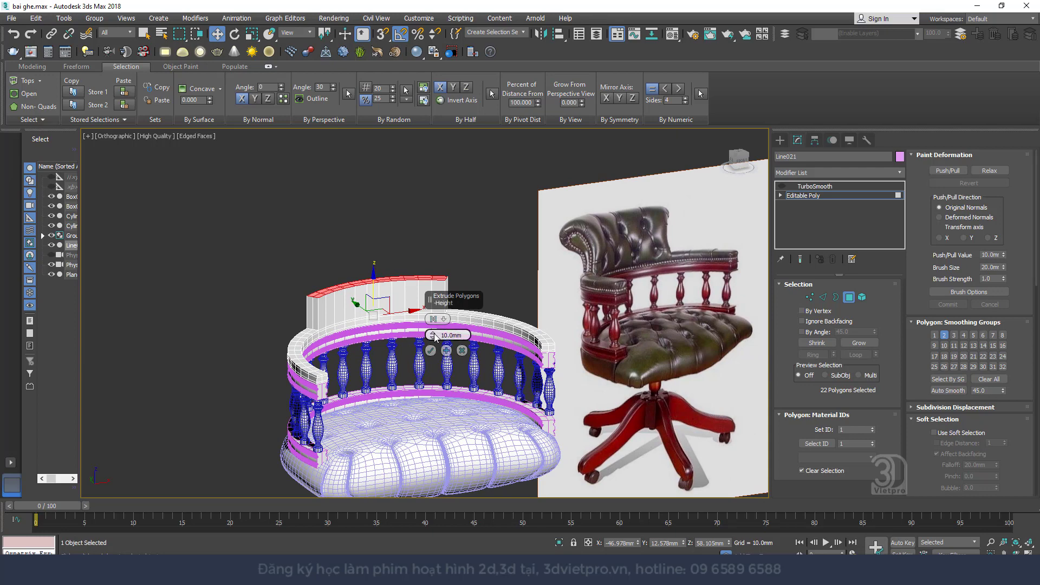
pyautogui.moveTo(434, 338)
pyautogui.mouseDown()
pyautogui.moveTo(429, 283)
pyautogui.moveTo(442, 335)
pyautogui.mouseUp()
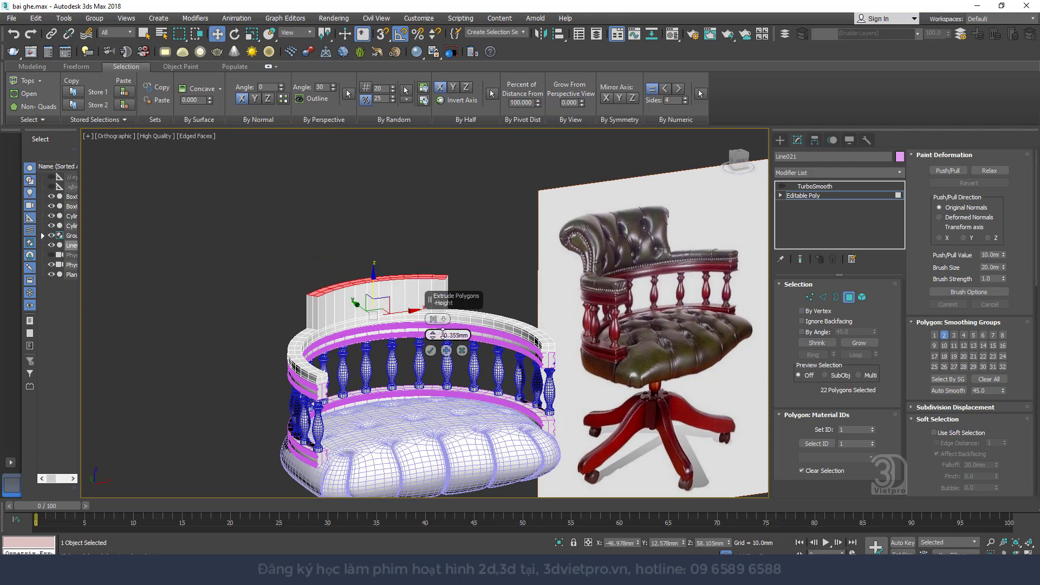
pyautogui.click(446, 350)
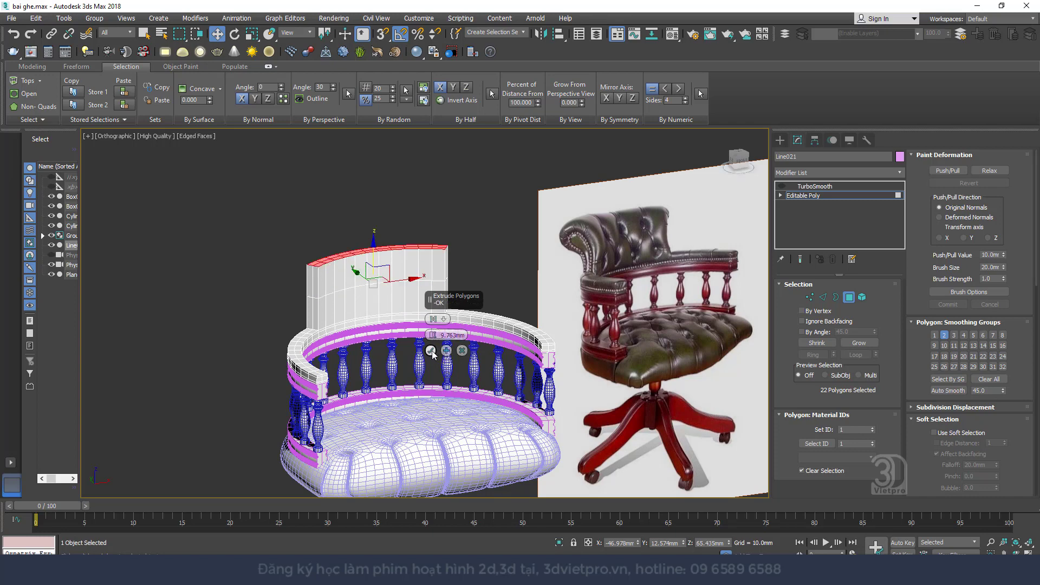
pyautogui.click(431, 351)
# - Scale the backrest's middle vertex ring outward to begin the flare
pyautogui.press('f')
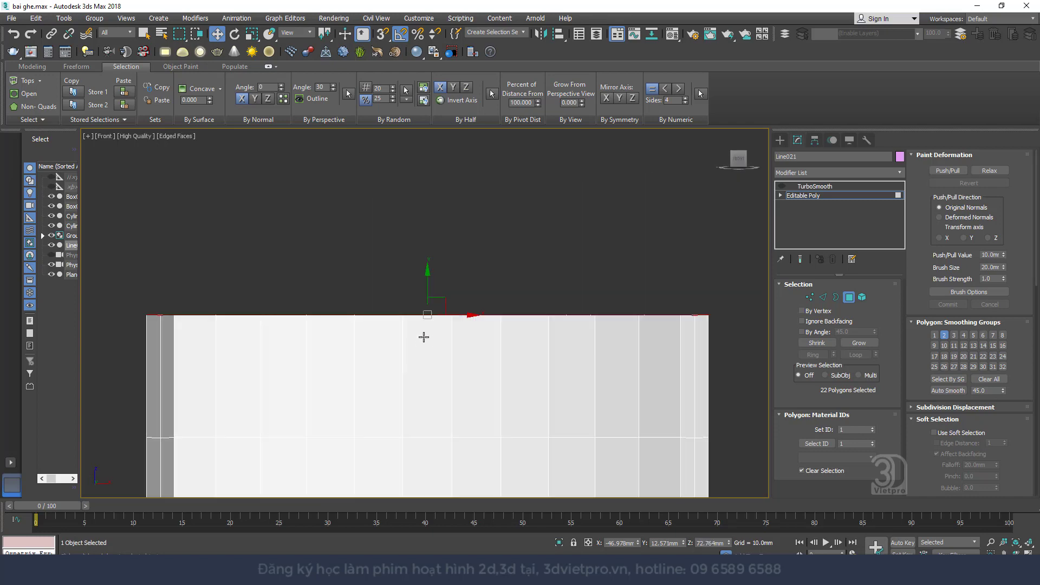
pyautogui.rightClick(424, 340)
pyautogui.click(445, 346)
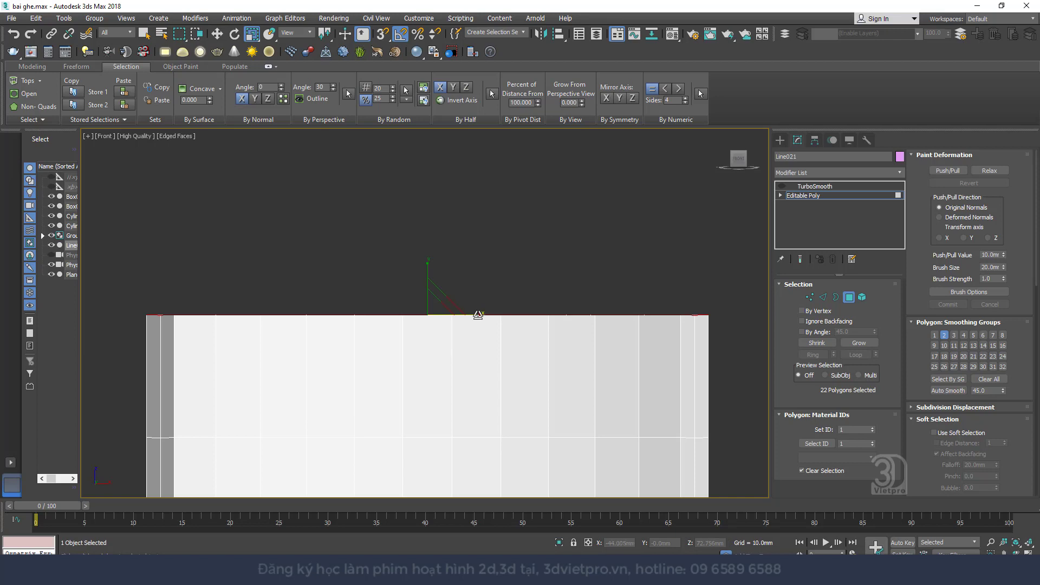
pyautogui.scroll(-1, 477, 314)
pyautogui.scroll(-1, 544, 337)
pyautogui.scroll(-1, 544, 336)
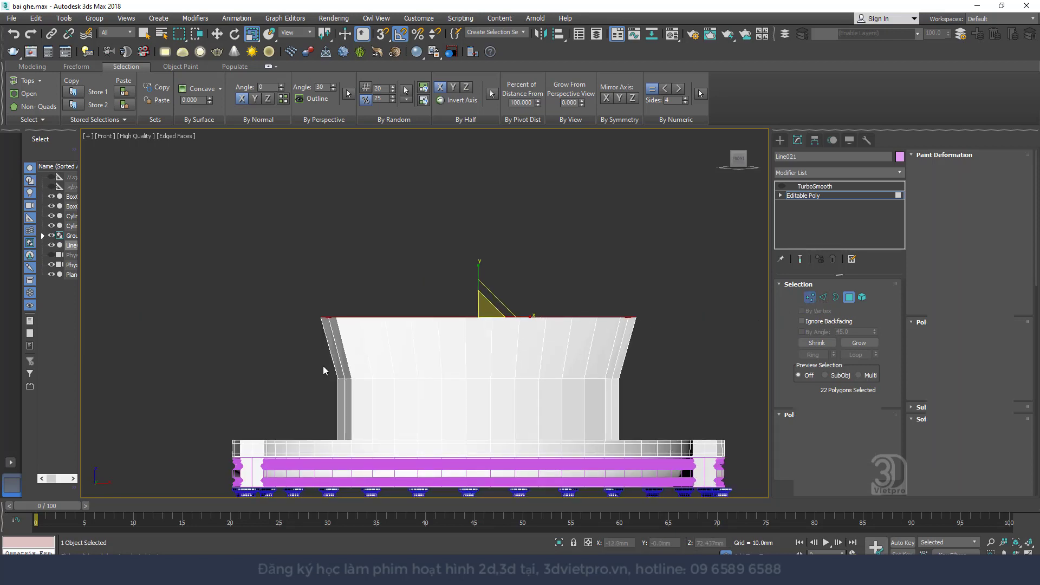
pyautogui.press('1')
pyautogui.moveTo(532, 378); pyautogui.dragTo(532, 379)
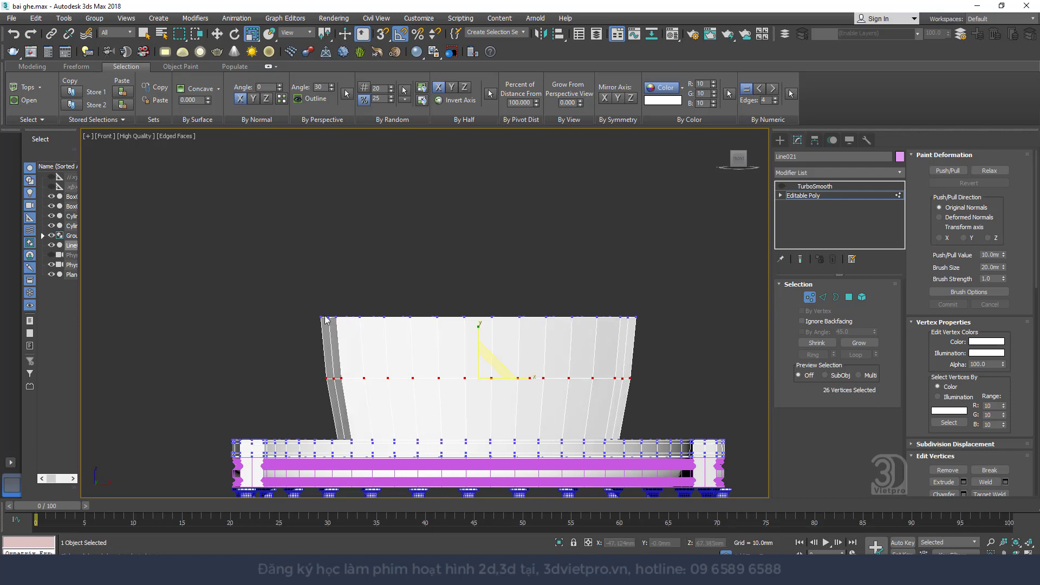
# - Move the top and middle vertex rows back in Left view to tilt the backrest
pyautogui.moveTo(696, 346); pyautogui.dragTo(695, 345)
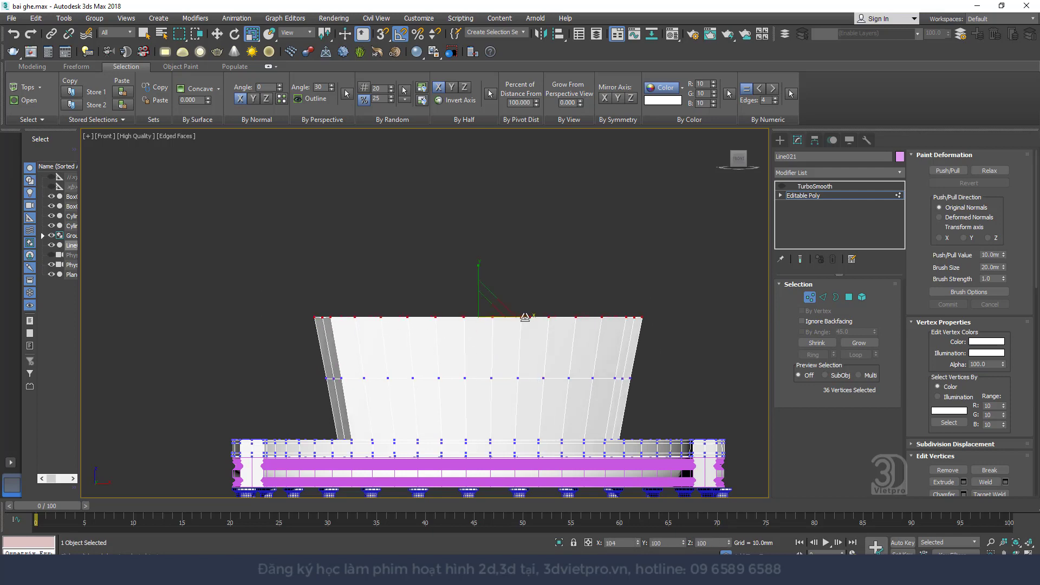
pyautogui.press('l')
pyautogui.press('z')
pyautogui.scroll(-6, 469, 362)
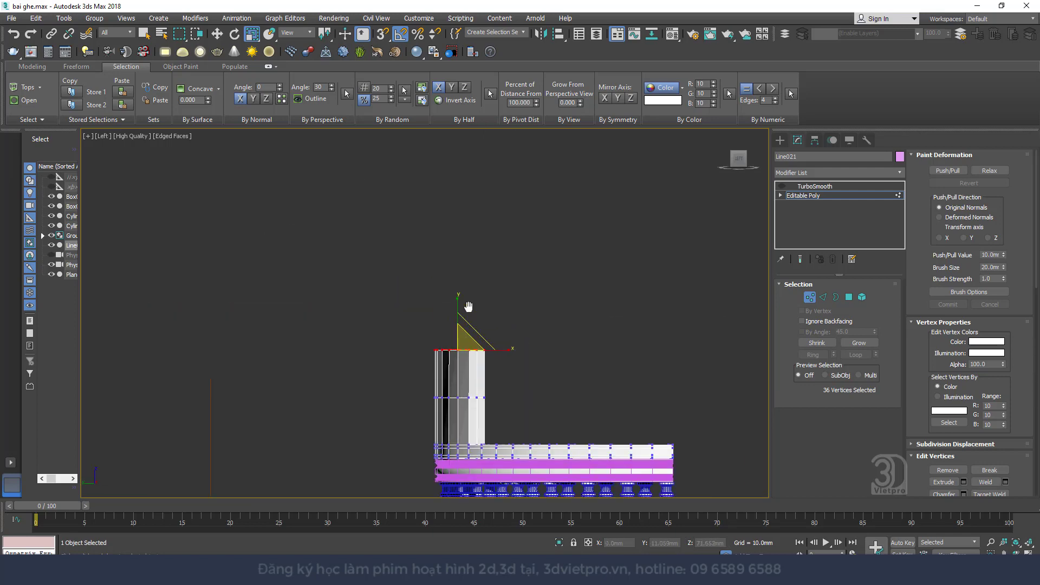
pyautogui.rightClick(551, 280)
pyautogui.click(606, 288)
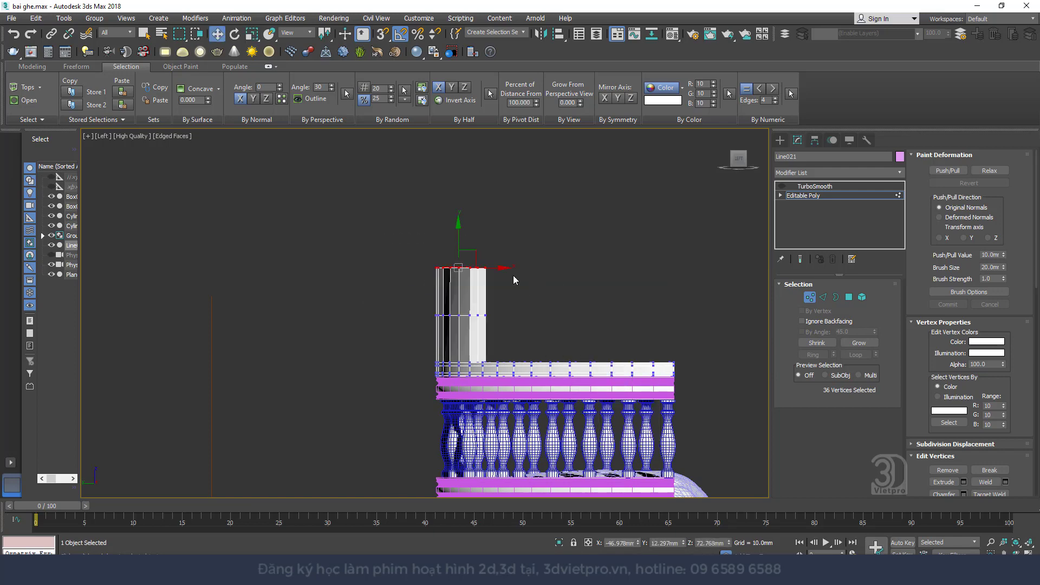
pyautogui.moveTo(502, 270); pyautogui.dragTo(388, 305)
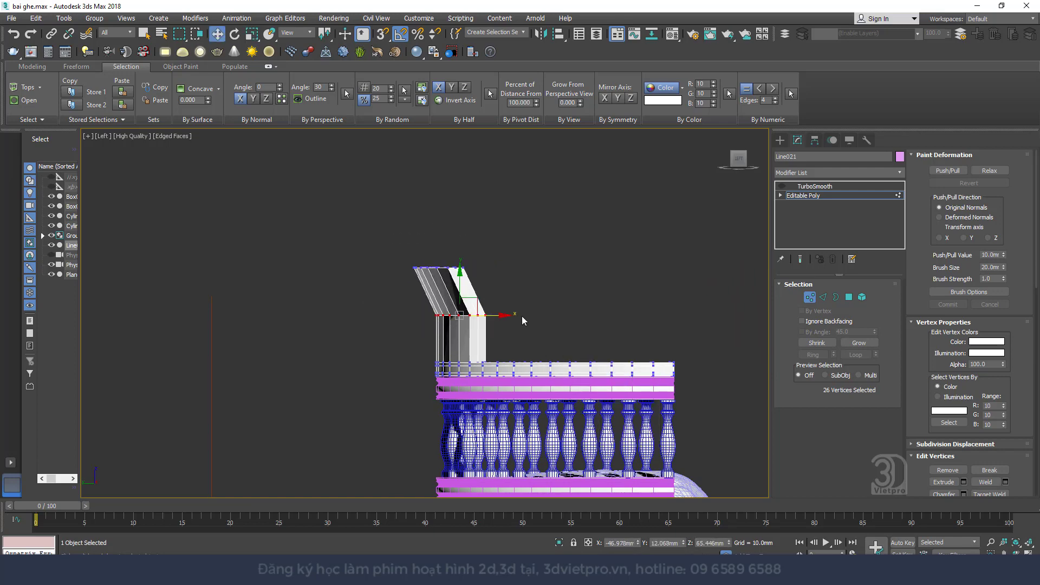
pyautogui.moveTo(507, 314); pyautogui.dragTo(496, 315)
pyautogui.keyDown('alt'); pyautogui.moveTo(499, 316); pyautogui.dragTo(543, 313, button='middle'); pyautogui.keyUp('alt')
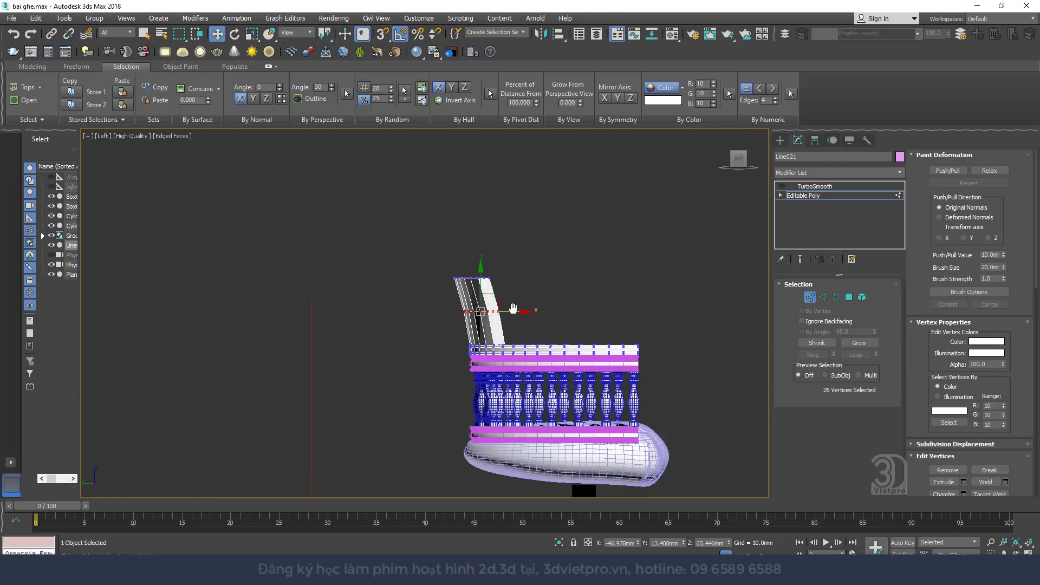
pyautogui.scroll(-3, 544, 313)
pyautogui.scroll(2, 544, 313)
pyautogui.scroll(2, 502, 340)
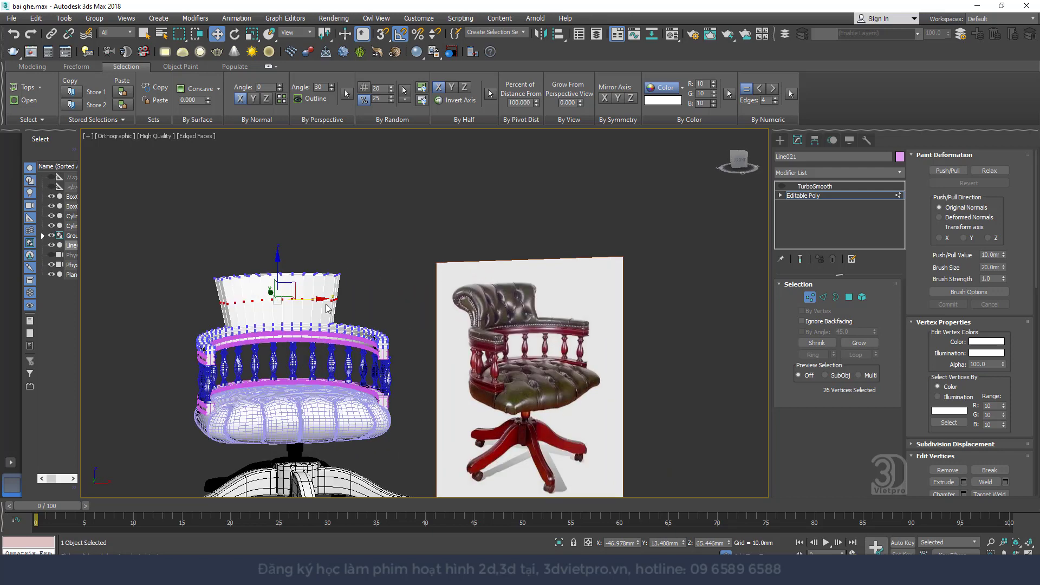
pyautogui.scroll(2, 495, 346)
# - Scale the top vertex rows outward in Top view so the backrest flares wider
pyautogui.keyDown('ctrl'); pyautogui.moveTo(436, 273); pyautogui.dragTo(252, 295); pyautogui.keyUp('ctrl')
pyautogui.keyDown('alt'); pyautogui.moveTo(431, 287); pyautogui.dragTo(389, 295, button='middle'); pyautogui.keyUp('alt')
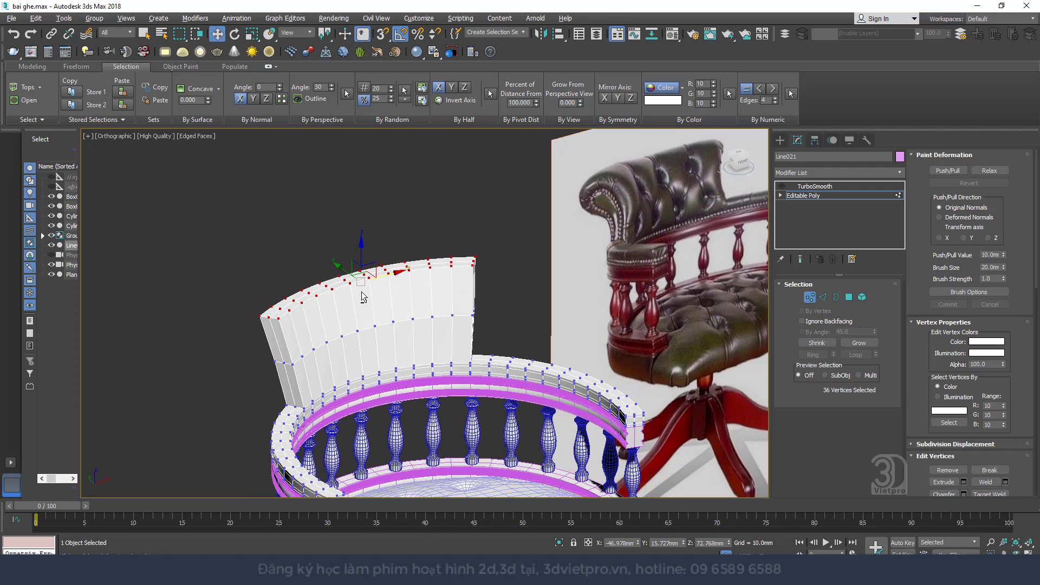
pyautogui.rightClick(390, 295)
pyautogui.click(385, 304)
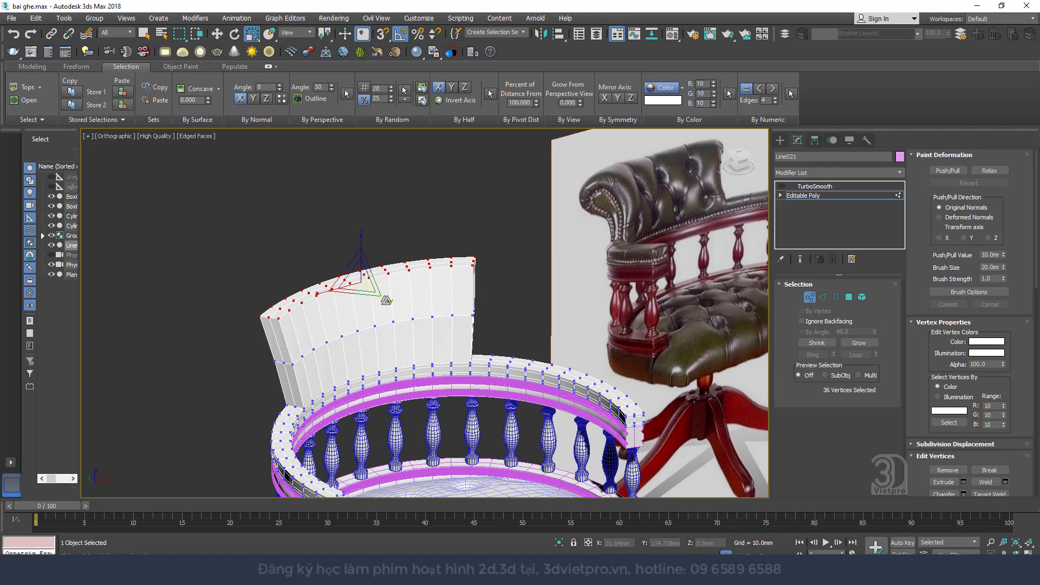
pyautogui.moveTo(385, 304); pyautogui.dragTo(391, 302)
pyautogui.press('t')
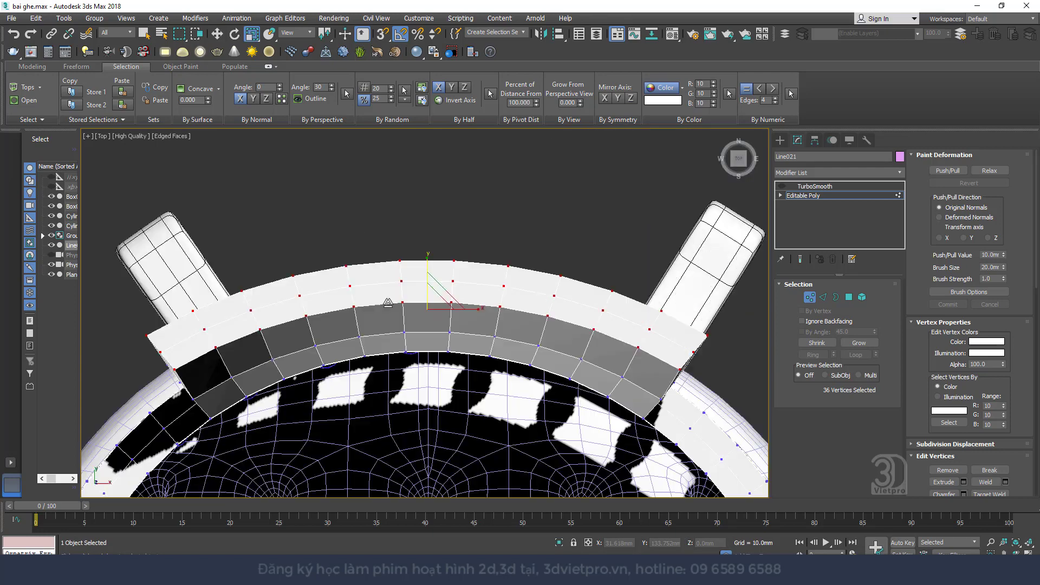
pyautogui.moveTo(427, 271)
pyautogui.mouseDown()
pyautogui.moveTo(420, 234)
pyautogui.moveTo(421, 313)
pyautogui.mouseUp()
pyautogui.press('2')
pyautogui.keyDown('alt'); pyautogui.moveTo(565, 294); pyautogui.dragTo(453, 288, button='middle'); pyautogui.keyUp('alt')
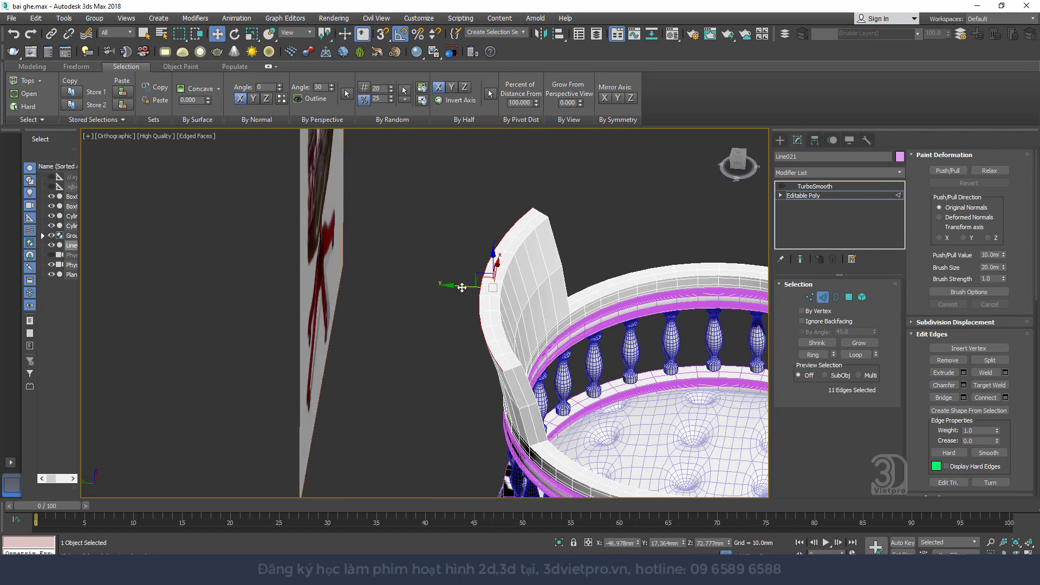
# - Move the backrest's top rim edges outward to widen the rim
pyautogui.press('w')
pyautogui.moveTo(453, 287); pyautogui.dragTo(423, 286)
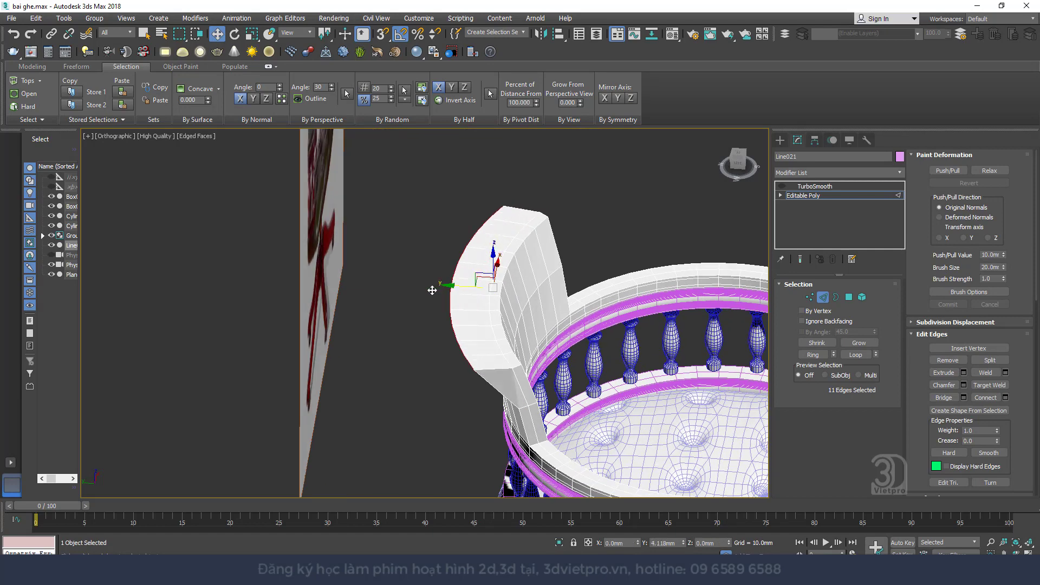
pyautogui.doubleClick(503, 290)
pyautogui.click(501, 288)
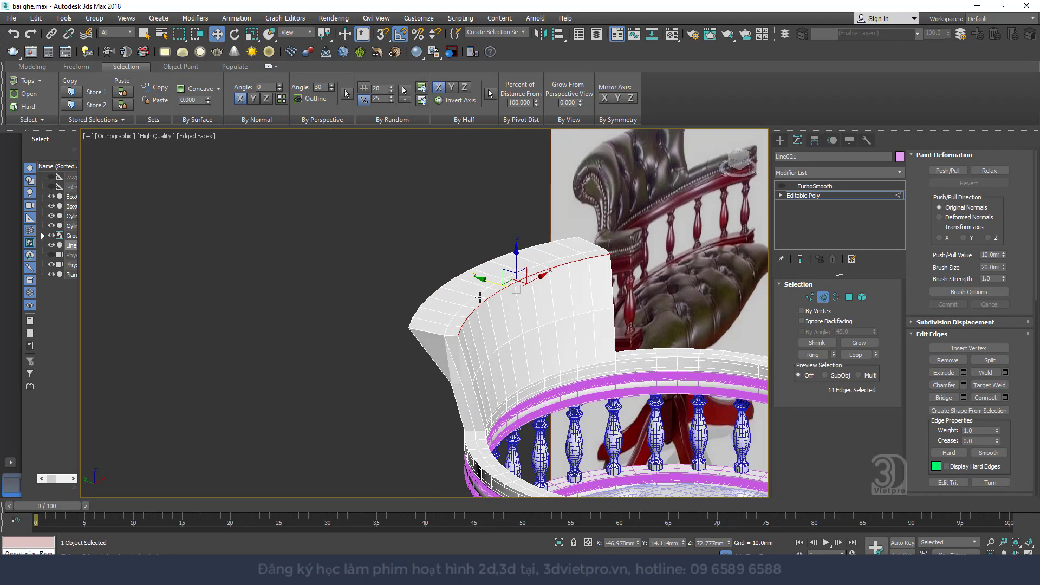
pyautogui.keyDown('alt'); pyautogui.moveTo(504, 303); pyautogui.dragTo(471, 298, button='middle'); pyautogui.keyUp('alt')
pyautogui.click(452, 362)
pyautogui.keyDown('alt'); pyautogui.moveTo(452, 362); pyautogui.dragTo(342, 320, button='middle'); pyautogui.keyUp('alt')
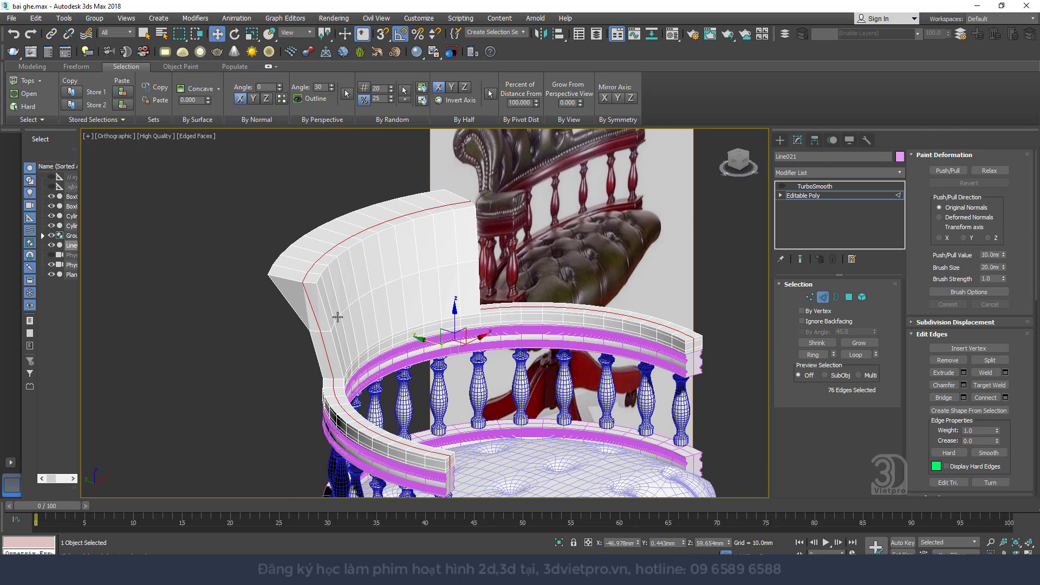
pyautogui.scroll(-3, 406, 308)
pyautogui.scroll(3, 359, 334)
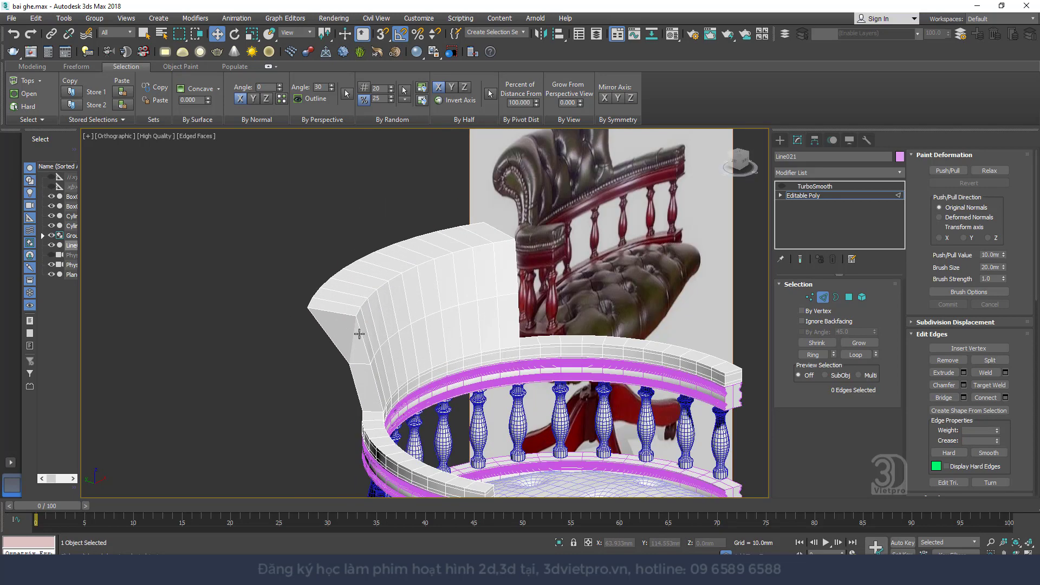
# - Connect an edge ring across the top band with 2 segments, adding two edge loops
pyautogui.click(341, 313)
pyautogui.hotkey('alt', 'r')
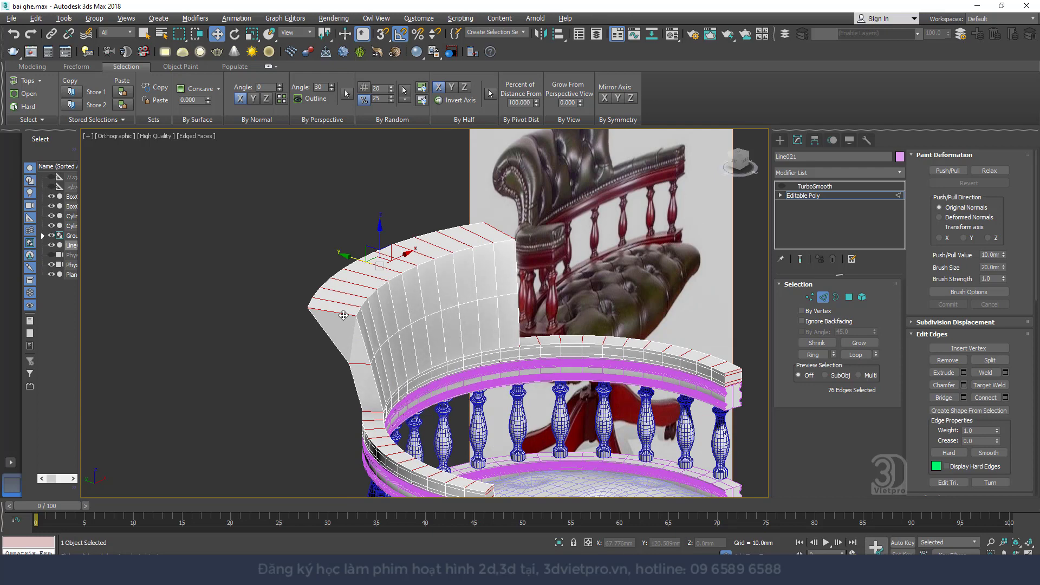
pyautogui.rightClick(342, 315)
pyautogui.click(232, 351)
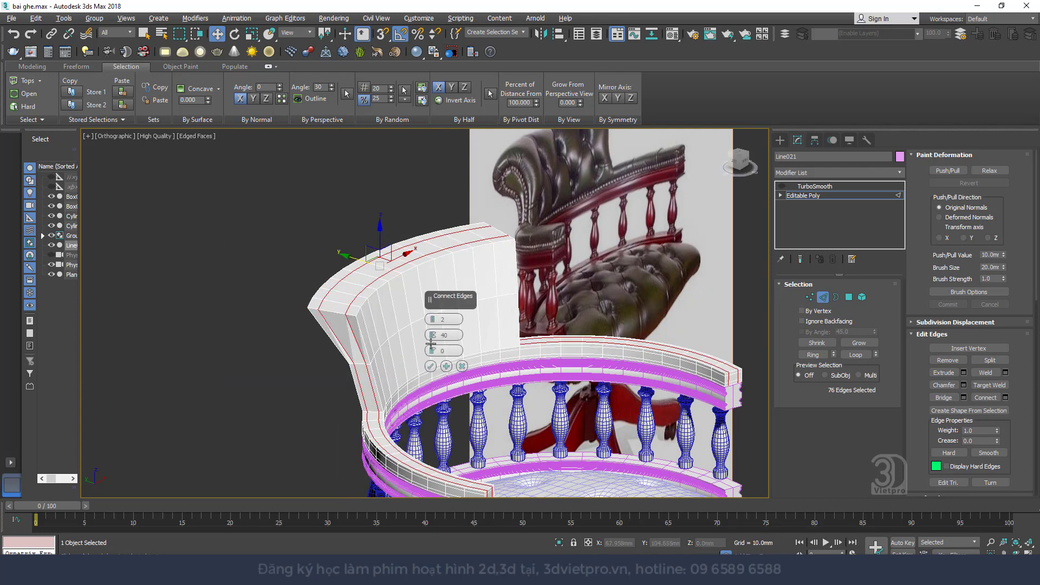
pyautogui.click(430, 366)
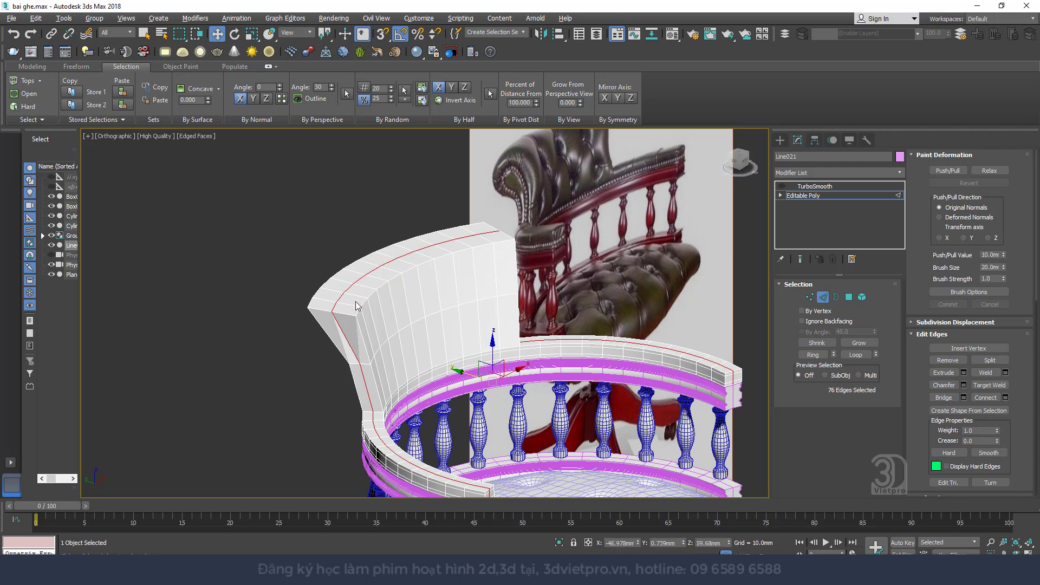
pyautogui.press('f')
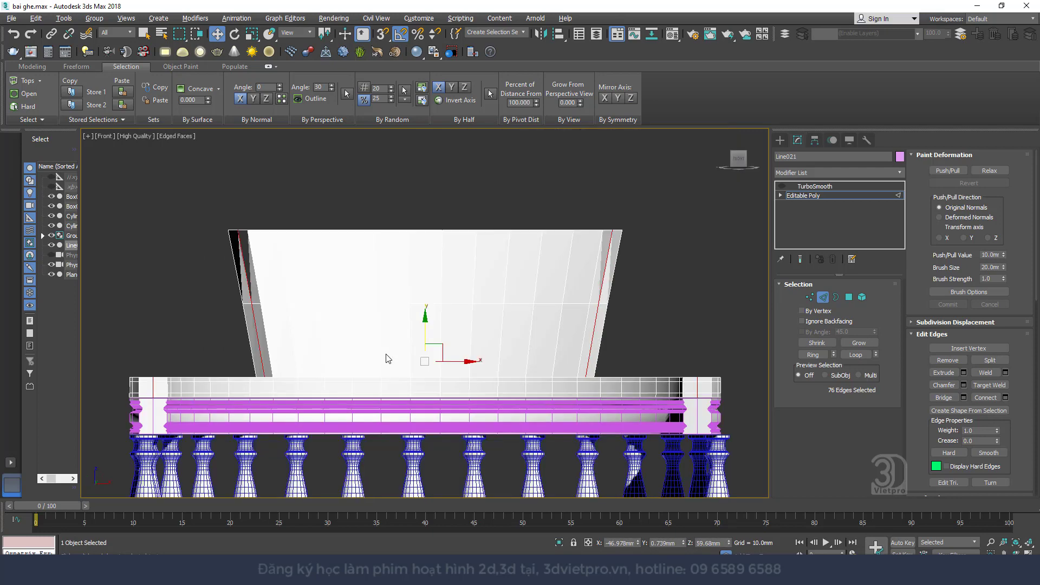
pyautogui.scroll(-5, 385, 355)
pyautogui.scroll(3, 390, 329)
pyautogui.keyDown('alt'); pyautogui.moveTo(389, 328); pyautogui.dragTo(411, 303, button='middle'); pyautogui.keyUp('alt')
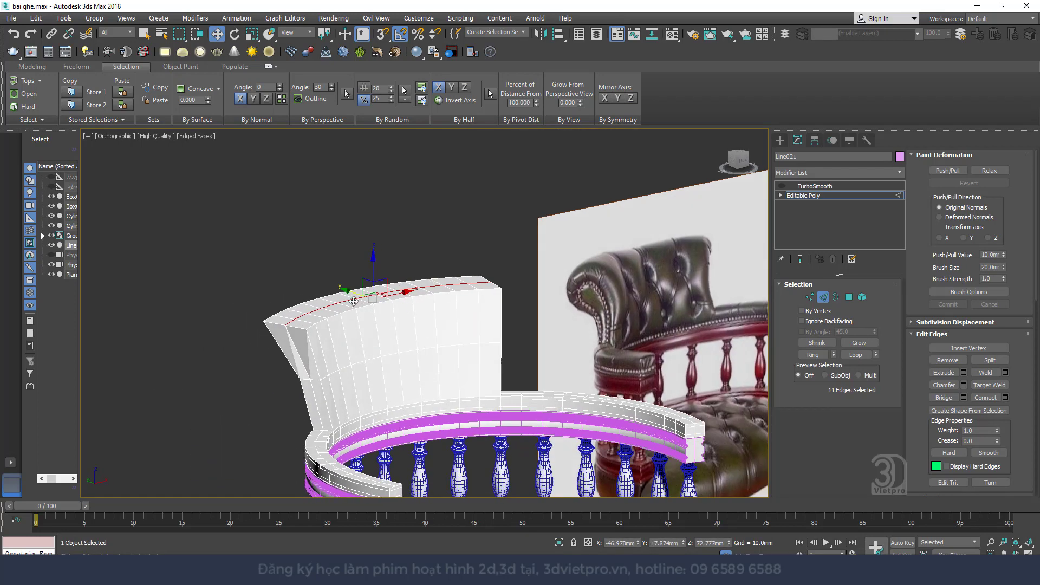
# - Select a polygon on the backrest's side wing in Polygon mode
pyautogui.press('z')
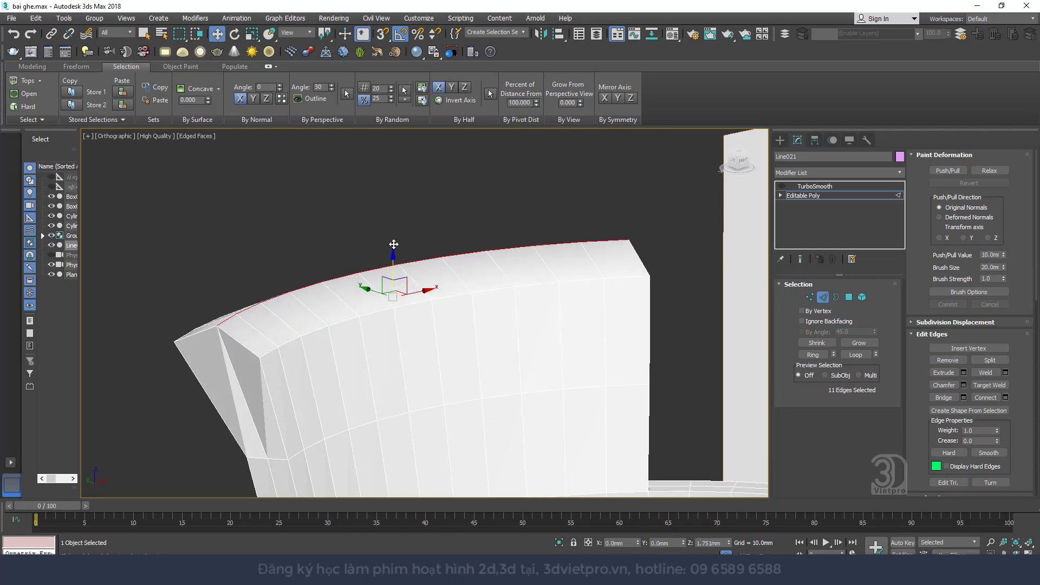
pyautogui.scroll(-3, 428, 279)
pyautogui.scroll(-3, 349, 286)
pyautogui.scroll(2, 349, 286)
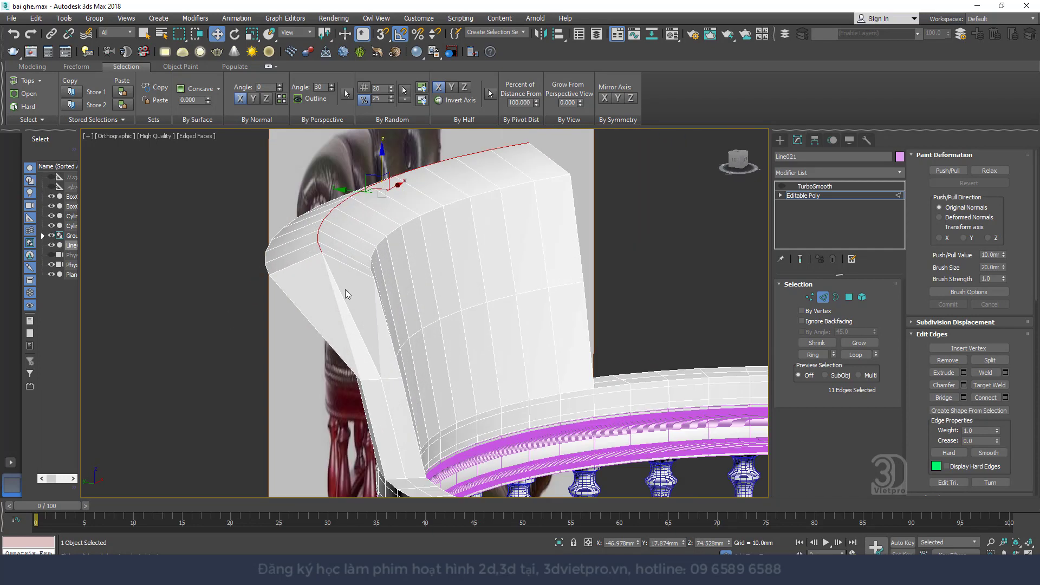
pyautogui.click(848, 297)
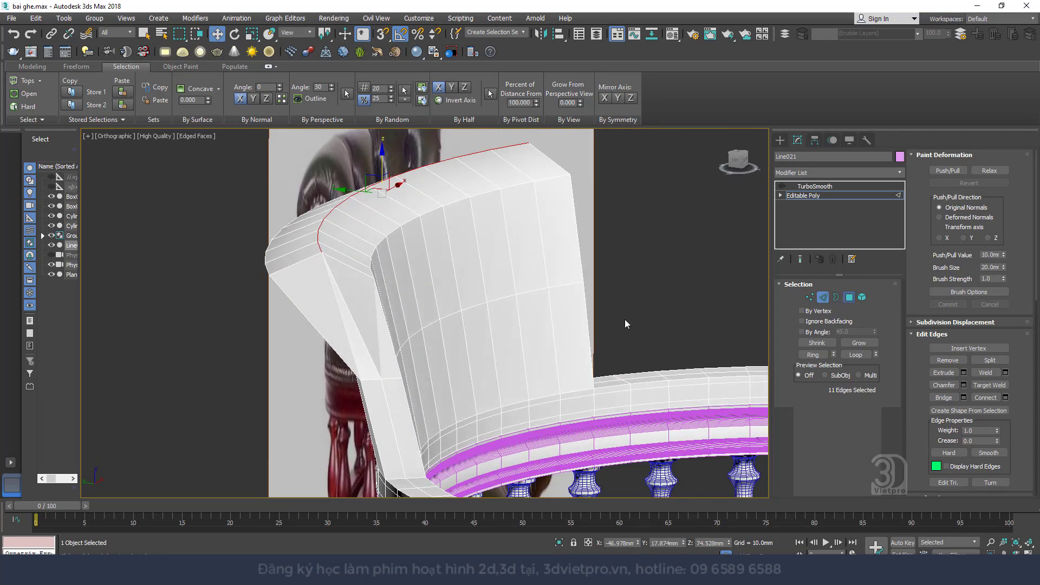
pyautogui.click(369, 349)
# - Select eight side faces on the backrest wing and inset them by 1.0 mm
pyautogui.keyDown('ctrl'); pyautogui.click(358, 341); pyautogui.keyUp('ctrl')
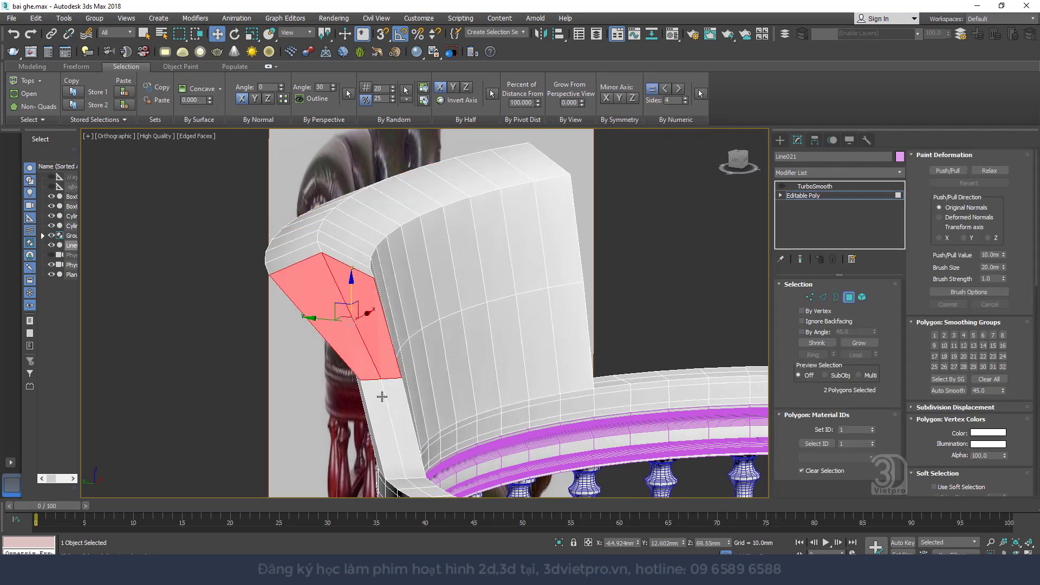
pyautogui.keyDown('ctrl'); pyautogui.click(382, 398); pyautogui.keyUp('ctrl')
pyautogui.moveTo(386, 401)
pyautogui.keyDown('alt'); pyautogui.mouseDown(button='middle')
pyautogui.moveTo(317, 375)
pyautogui.moveTo(499, 378)
pyautogui.moveTo(602, 357)
pyautogui.moveTo(520, 309)
pyautogui.mouseUp(button='middle'); pyautogui.keyUp('alt')
pyautogui.keyDown('ctrl'); pyautogui.click(499, 378); pyautogui.keyUp('ctrl')
pyautogui.keyDown('ctrl'); pyautogui.click(487, 404); pyautogui.keyUp('ctrl')
pyautogui.rightClick(518, 309)
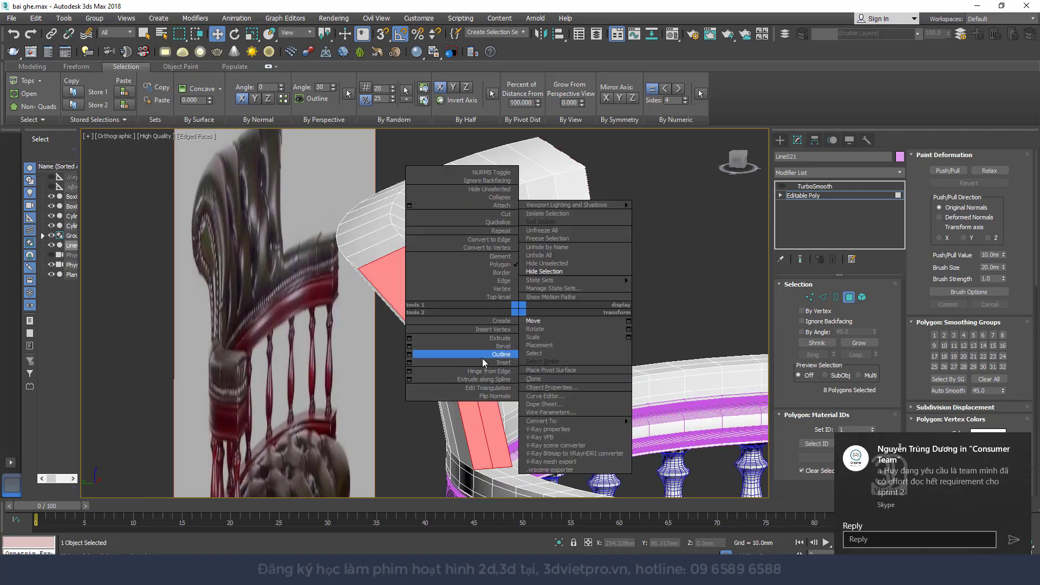
pyautogui.click(416, 366)
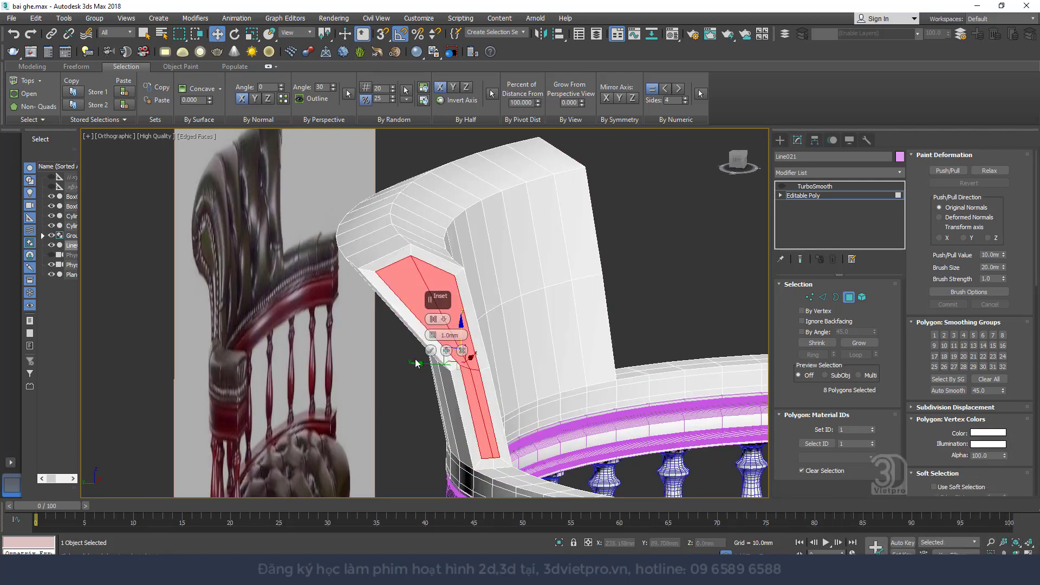
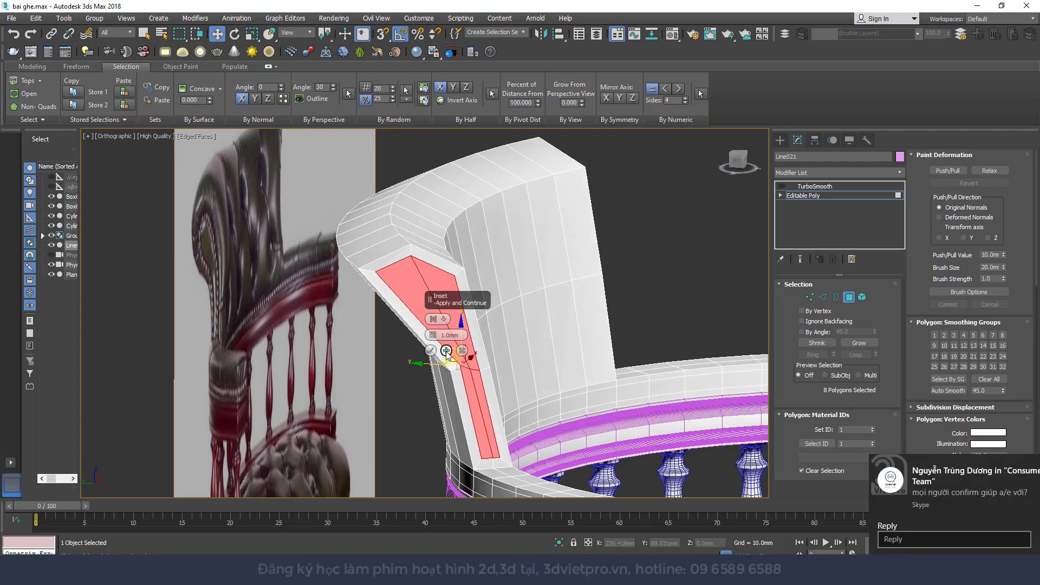
# - Commit the inset on the red support faces to form a thin border loop
pyautogui.rightClick(433, 338)
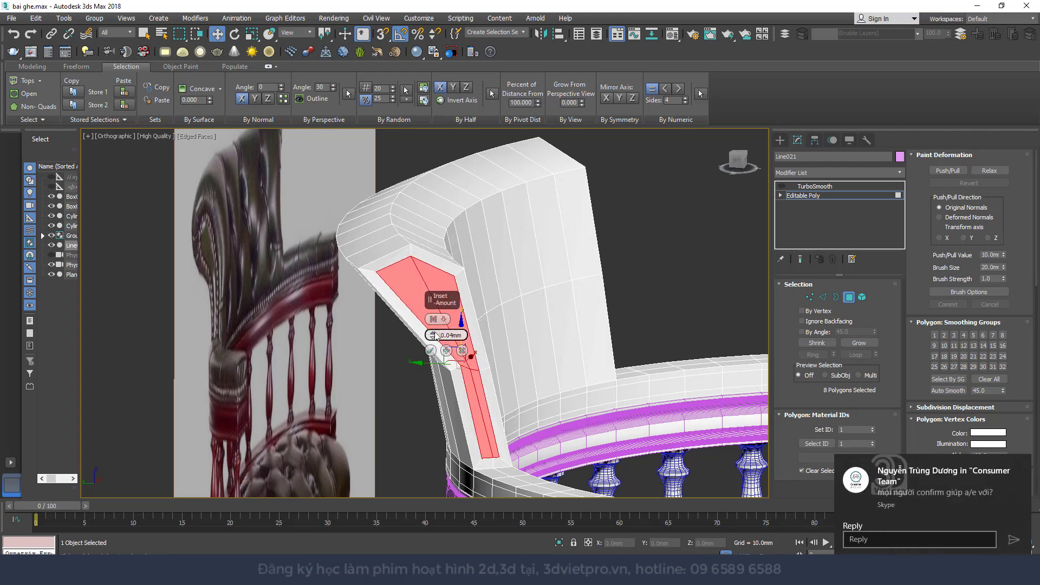
pyautogui.click(430, 351)
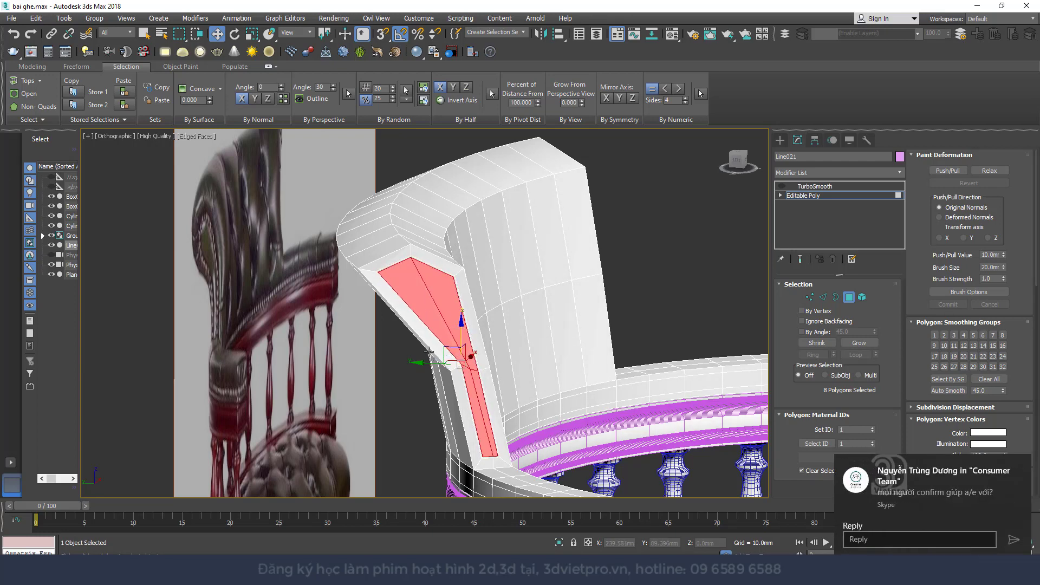
pyautogui.scroll(5, 429, 297)
pyautogui.scroll(4, 429, 297)
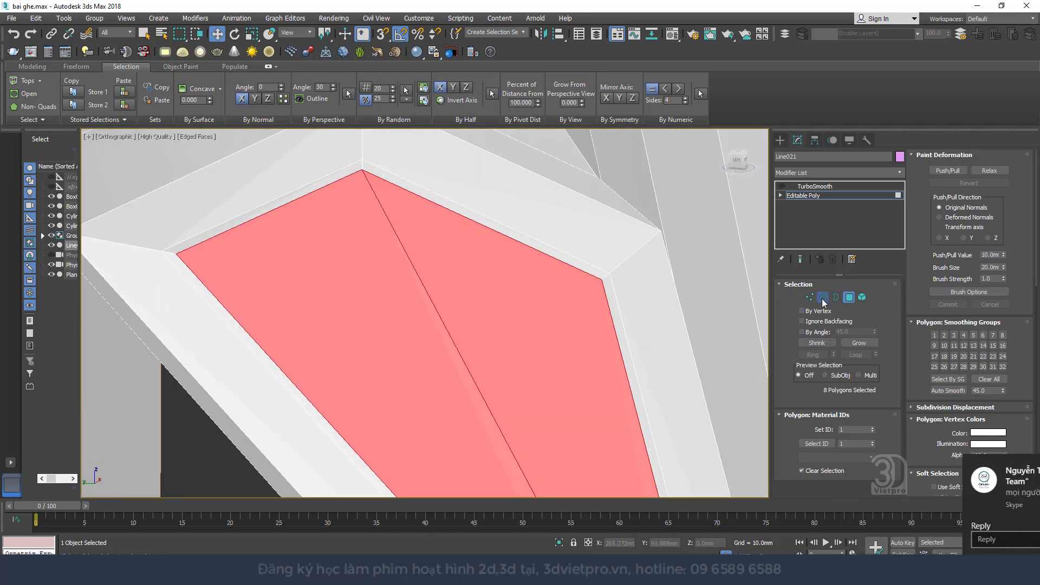
# - Select the inset border edge loop, then set the object colour to black
pyautogui.press('2')
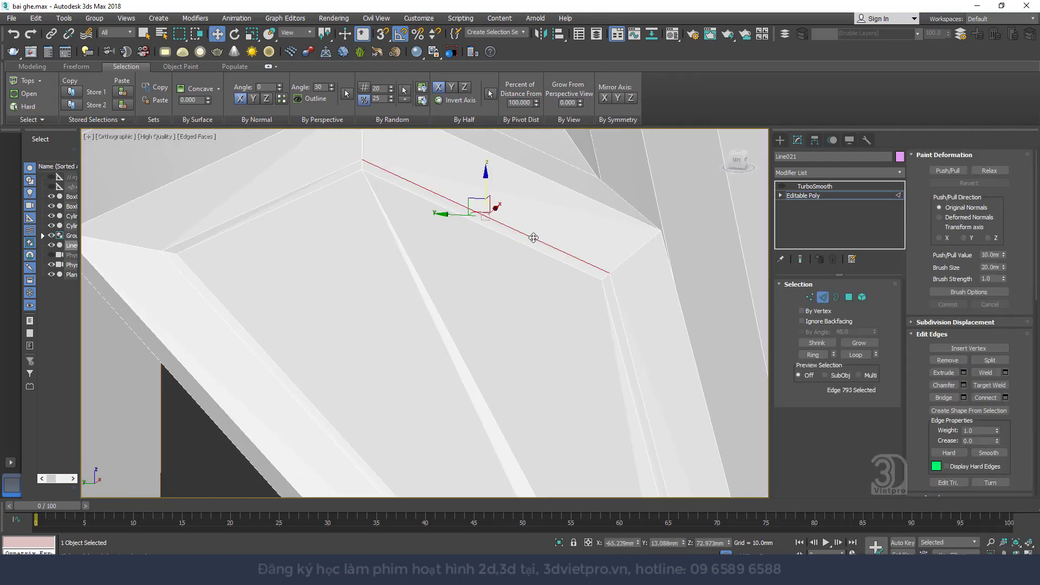
pyautogui.doubleClick(532, 237)
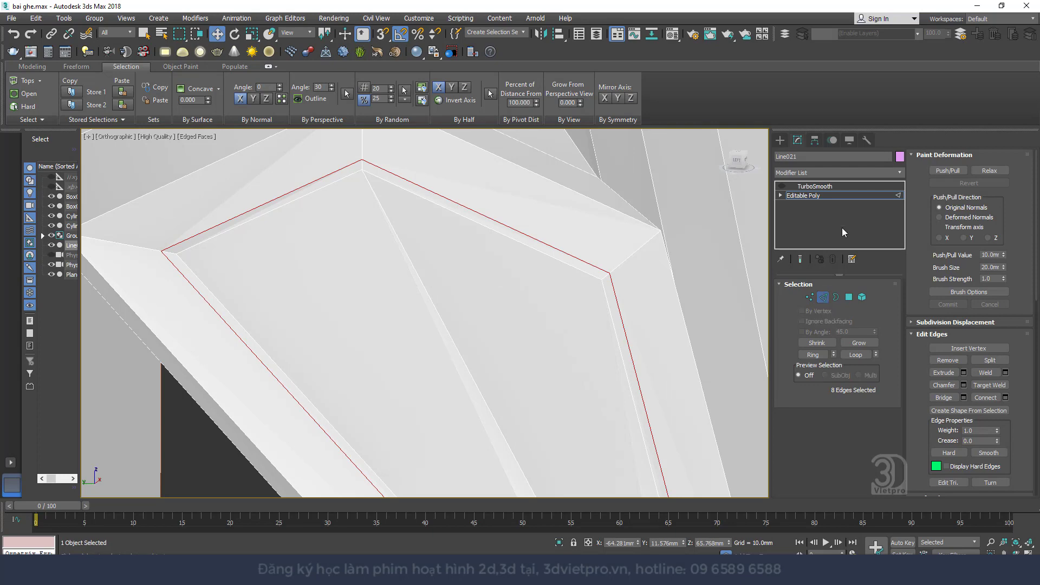
pyautogui.press('2')
pyautogui.click(900, 156)
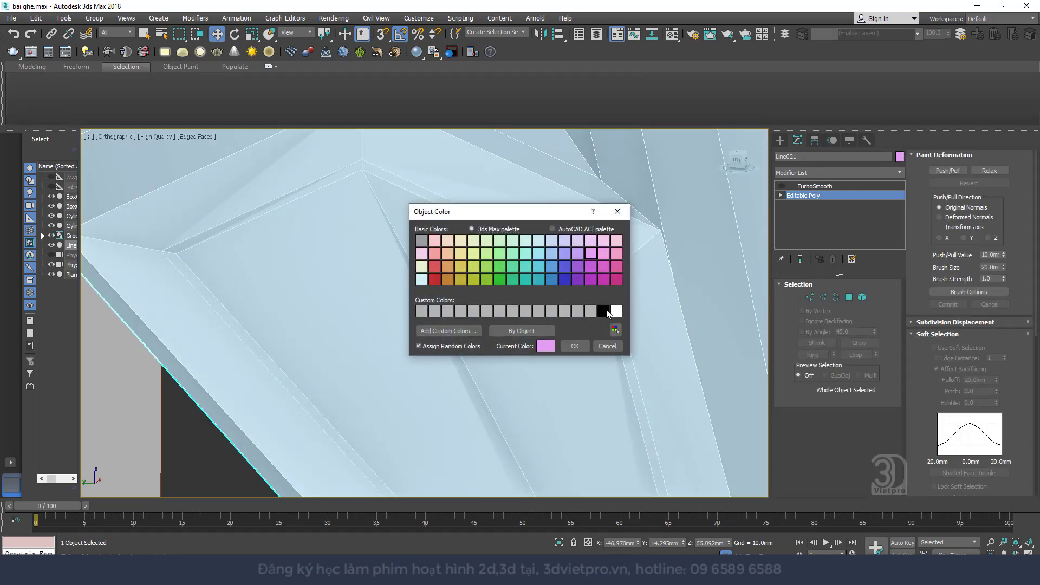
pyautogui.click(575, 346)
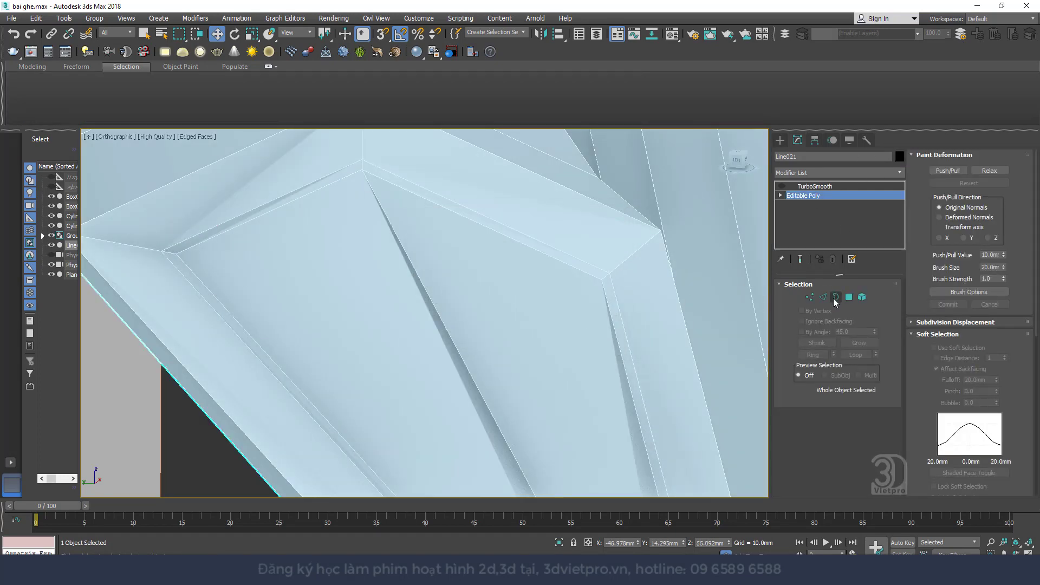
# - Select edges on the chair back near the armrest's top corner
pyautogui.press('2')
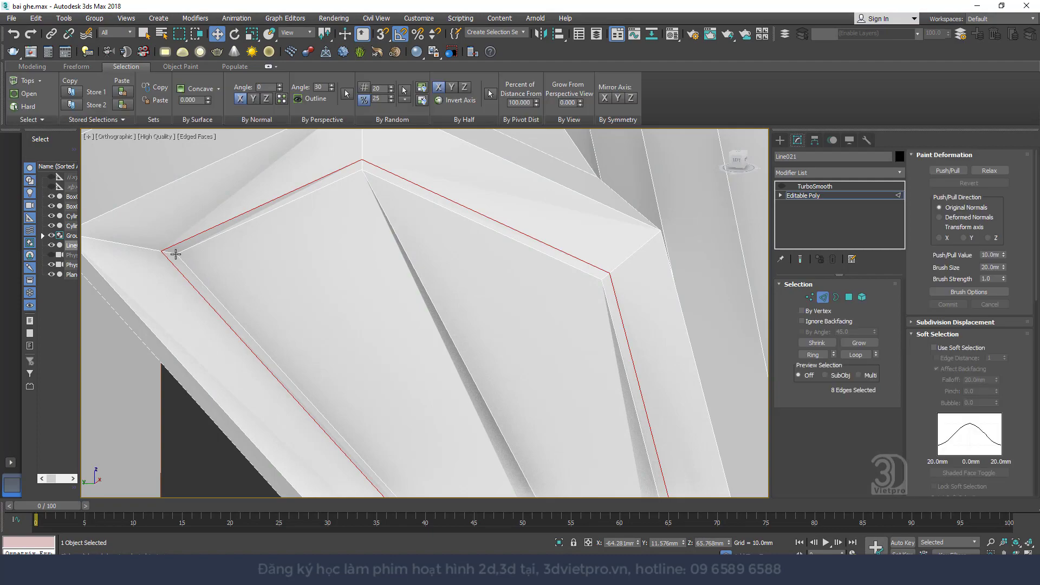
pyautogui.click(176, 254)
pyautogui.scroll(-3, 271, 225)
pyautogui.scroll(-5, 290, 250)
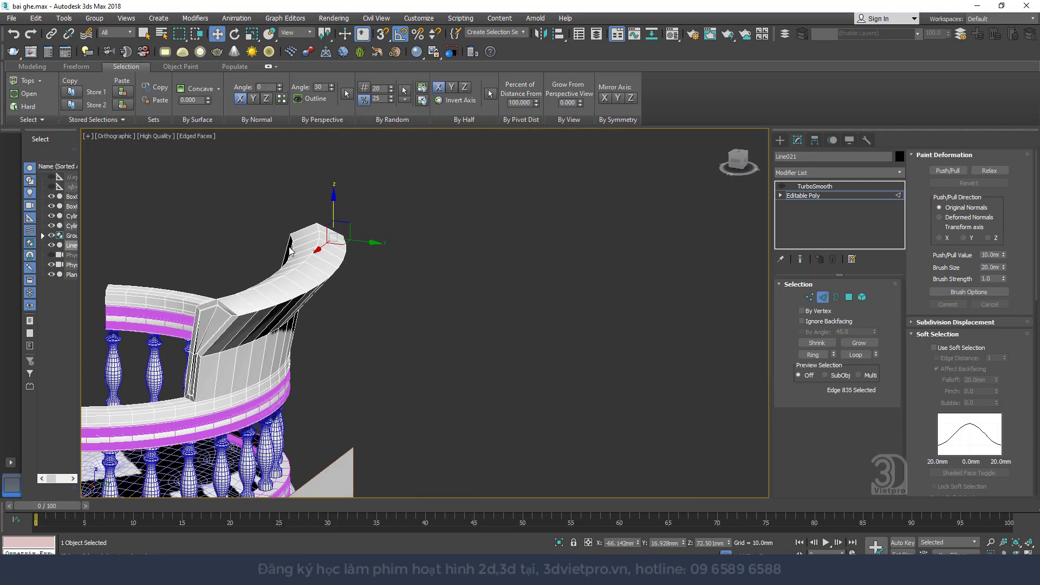
pyautogui.scroll(4, 290, 250)
pyautogui.scroll(5, 304, 288)
pyautogui.moveTo(304, 287); pyautogui.dragTo(479, 247, button='middle')
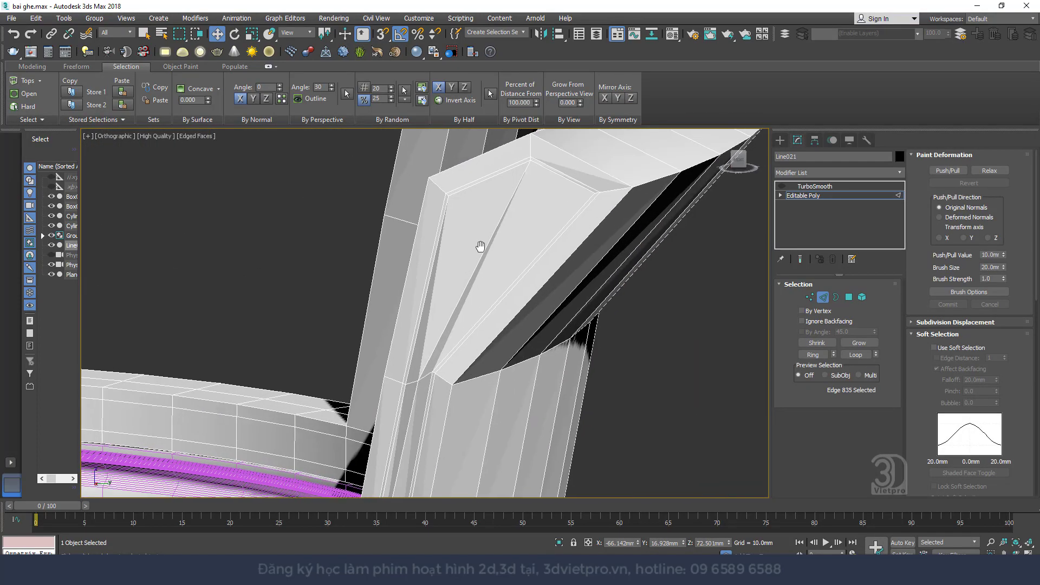
pyautogui.scroll(3, 596, 183)
pyautogui.keyDown('ctrl'); pyautogui.click(583, 185); pyautogui.keyUp('ctrl')
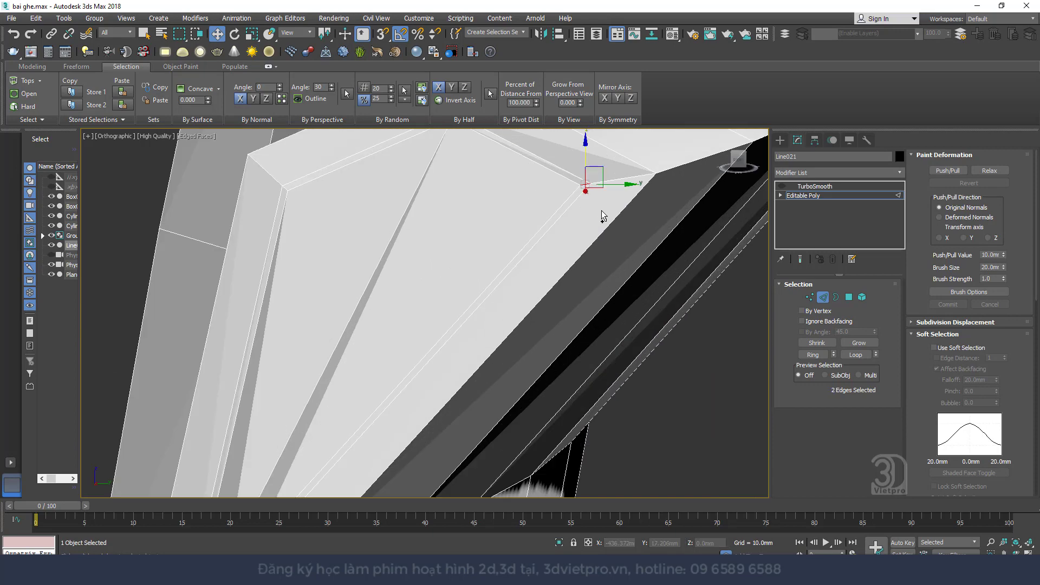
# - Connect the armrest's edge ring with a new supporting edge loop along the chamfered edge
pyautogui.hotkey('alt', 'l')
pyautogui.rightClick(587, 207)
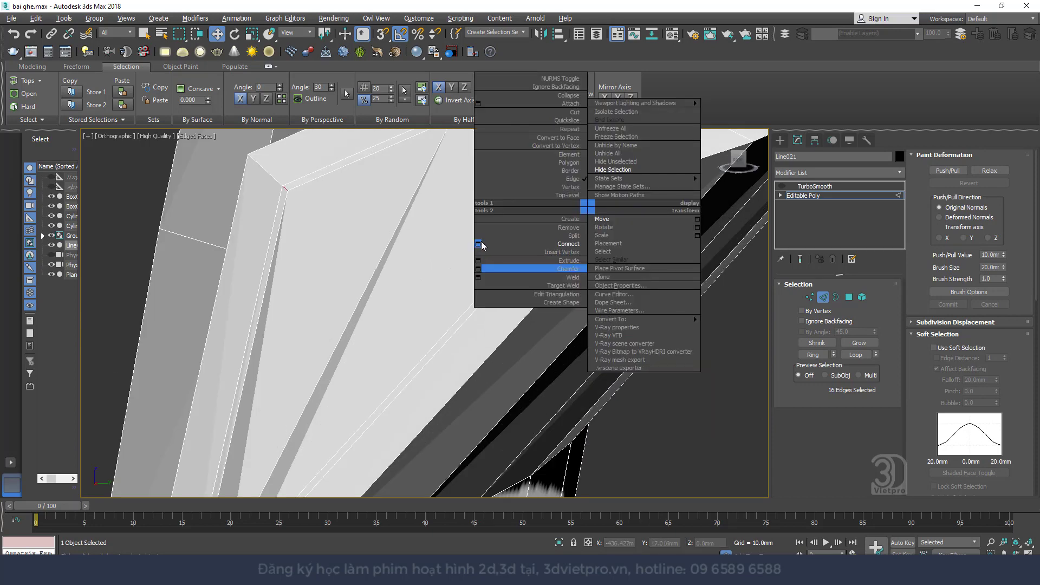
pyautogui.click(477, 243)
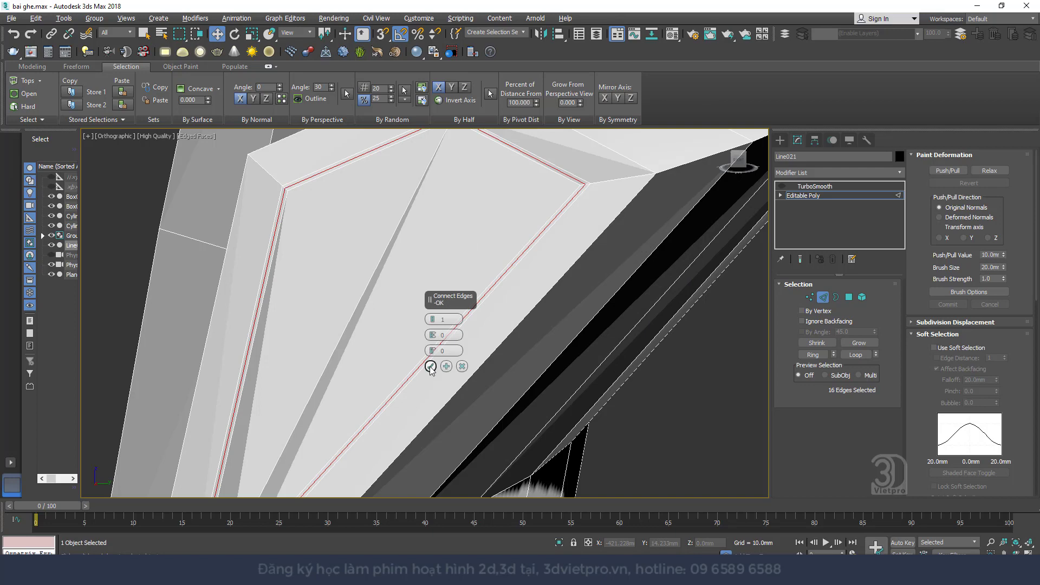
pyautogui.click(430, 366)
pyautogui.doubleClick(555, 172)
# - Inspect the new loop and select the support panel's long edge loop
pyautogui.moveTo(547, 157)
pyautogui.keyDown('alt'); pyautogui.mouseDown(button='middle')
pyautogui.moveTo(529, 209)
pyautogui.moveTo(495, 235)
pyautogui.moveTo(435, 187)
pyautogui.moveTo(355, 270)
pyautogui.moveTo(314, 280)
pyautogui.mouseUp(button='middle'); pyautogui.keyUp('alt')
pyautogui.scroll(-2, 315, 270)
pyautogui.scroll(-4, 315, 271)
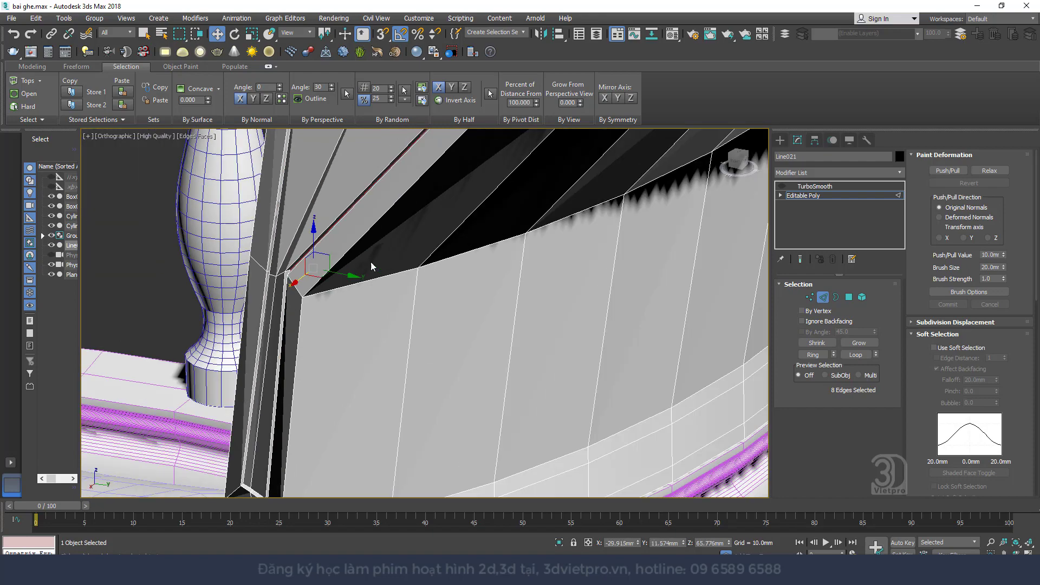
pyautogui.scroll(-4, 316, 270)
pyautogui.moveTo(238, 255); pyautogui.dragTo(338, 233, button='middle')
pyautogui.scroll(4, 488, 217)
pyautogui.scroll(3, 499, 227)
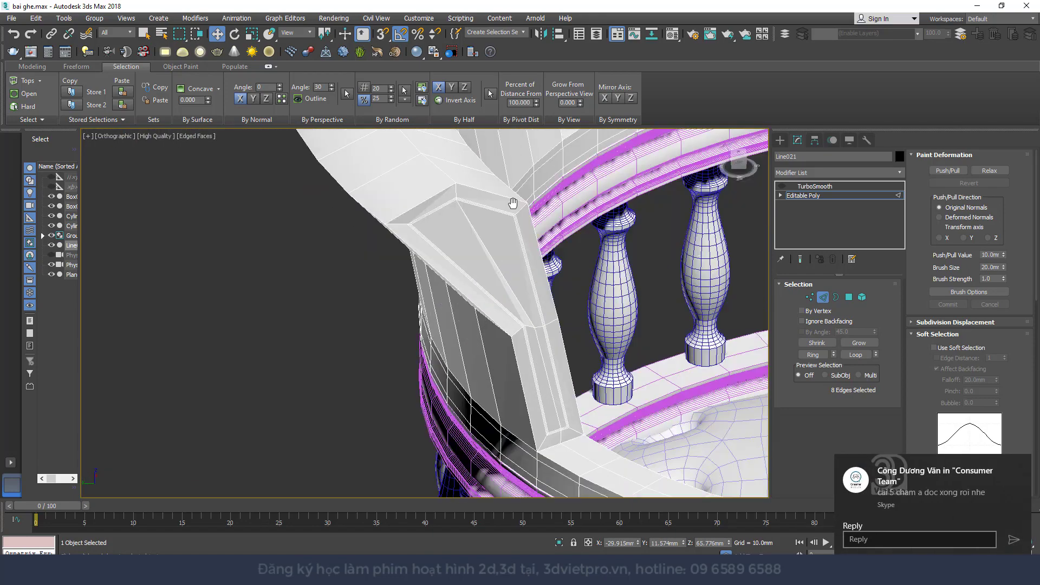
pyautogui.scroll(4, 499, 230)
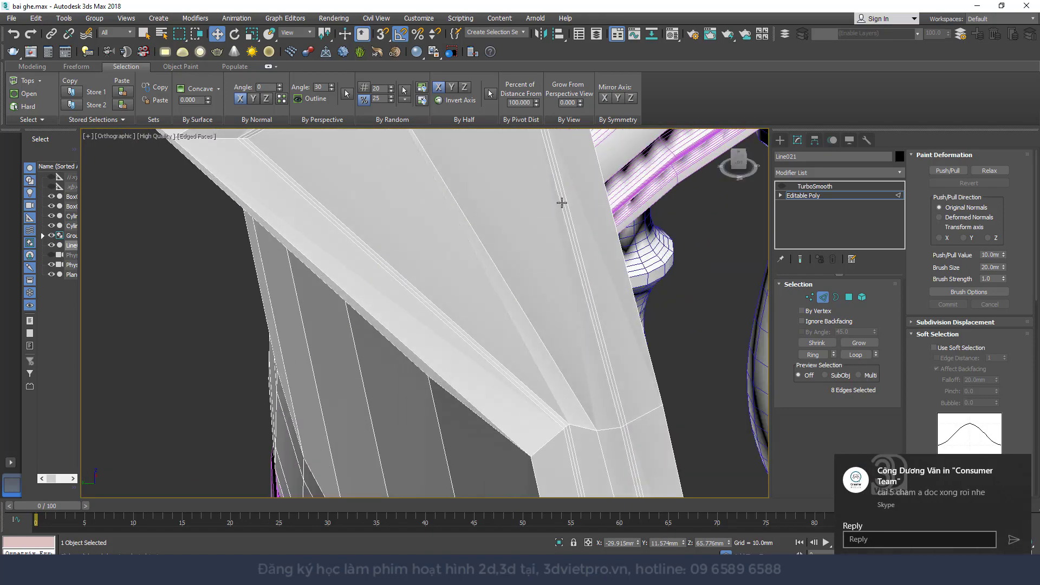
pyautogui.doubleClick(561, 204)
pyautogui.hotkey('ctrl', 'z')
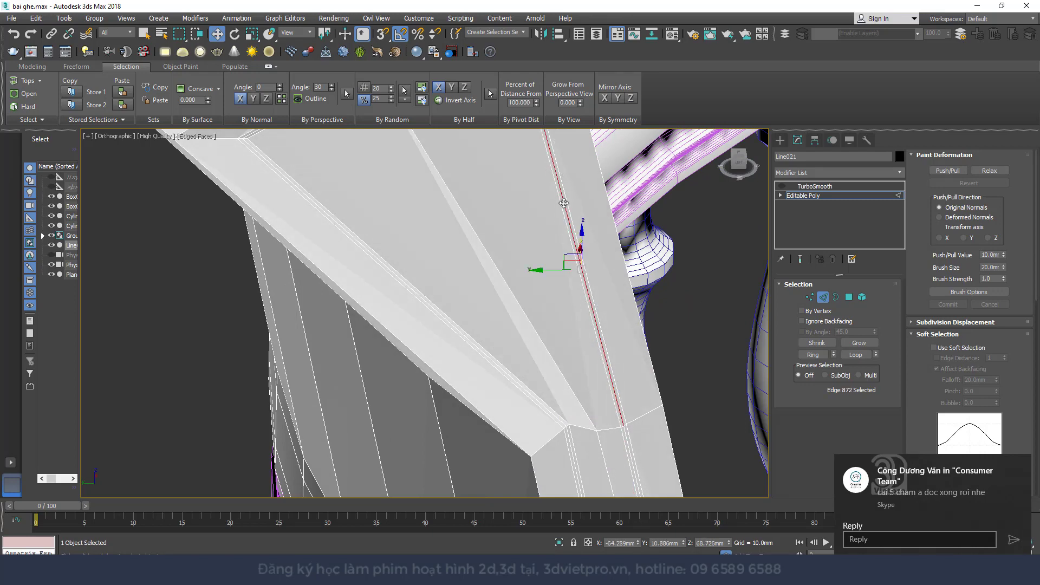
pyautogui.moveTo(563, 203)
pyautogui.keyDown('alt'); pyautogui.mouseDown(button='middle')
pyautogui.moveTo(525, 294)
pyautogui.moveTo(547, 337)
pyautogui.mouseUp(button='middle'); pyautogui.keyUp('alt')
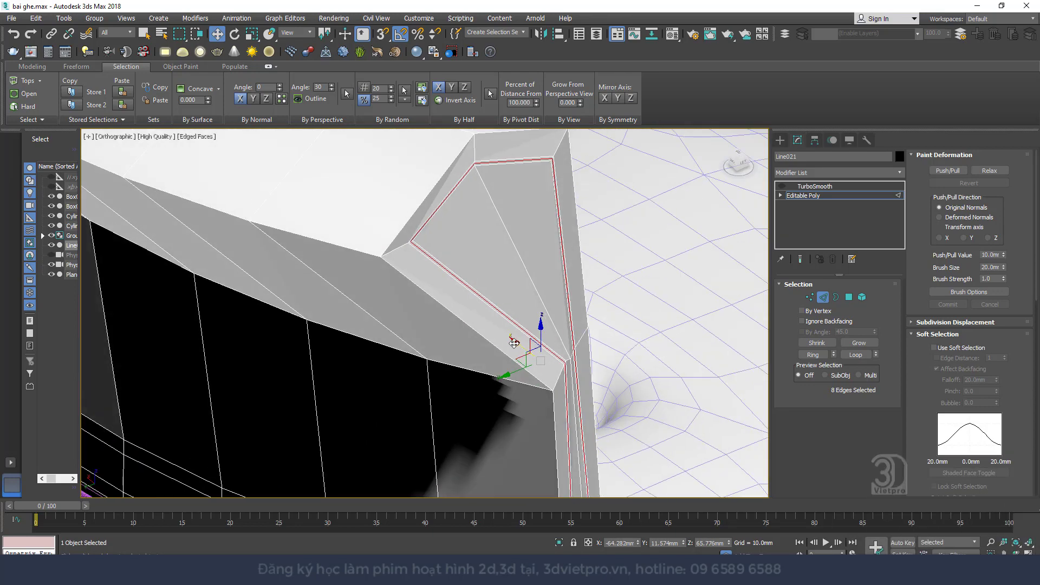
# - Set TurboSmooth to 2 iterations, check the Left view, then switch smoothing off
pyautogui.click(785, 190)
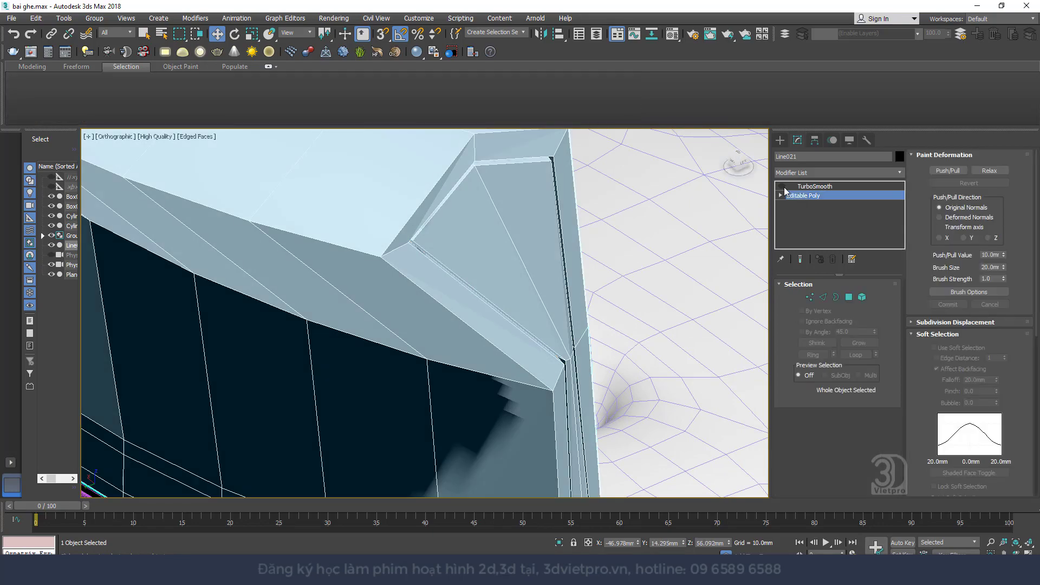
pyautogui.scroll(-3, 632, 235)
pyautogui.scroll(-3, 632, 235)
pyautogui.scroll(-2, 632, 235)
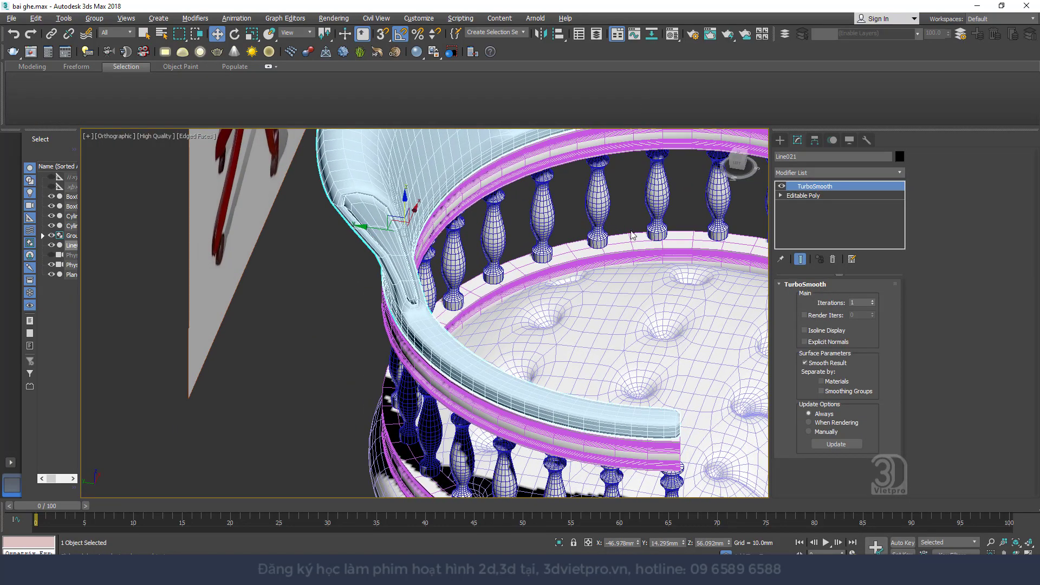
pyautogui.click(872, 300)
pyautogui.press('l')
pyautogui.press('z')
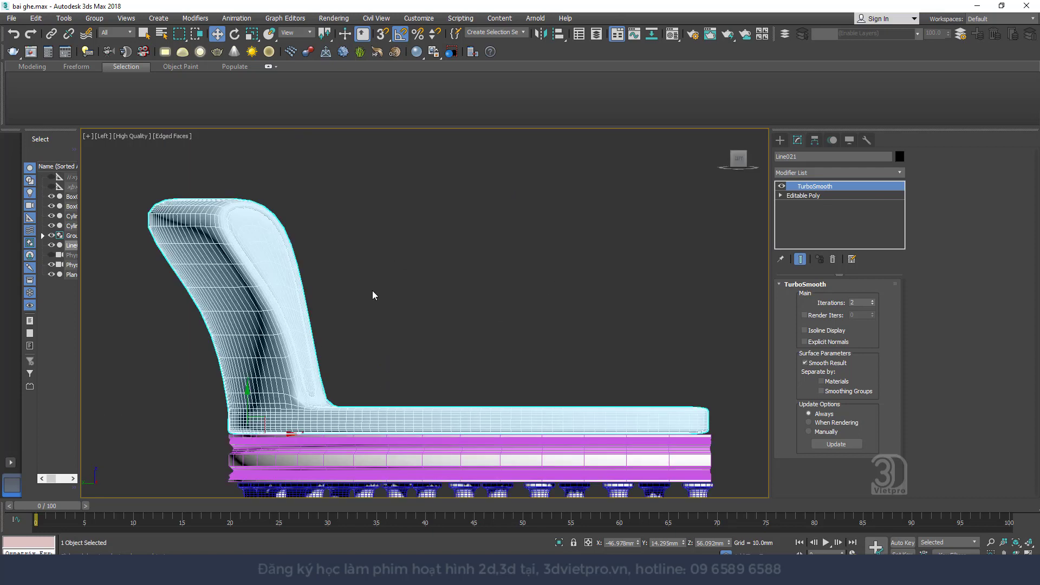
pyautogui.click(781, 186)
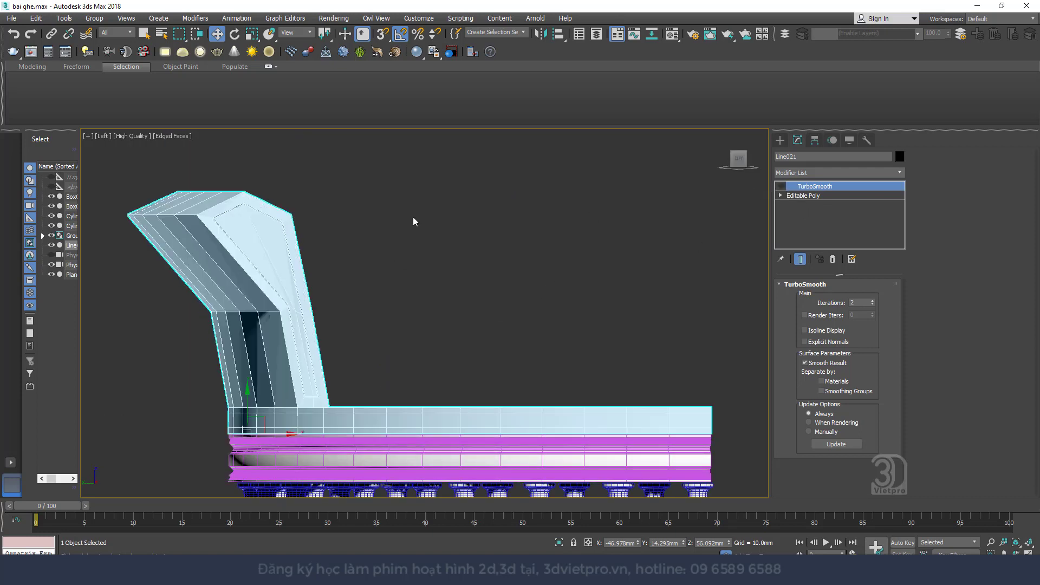
pyautogui.scroll(5, 348, 213)
# - Back in Editable Poly, select the edge loop across the armrest top in Left view
pyautogui.click(803, 195)
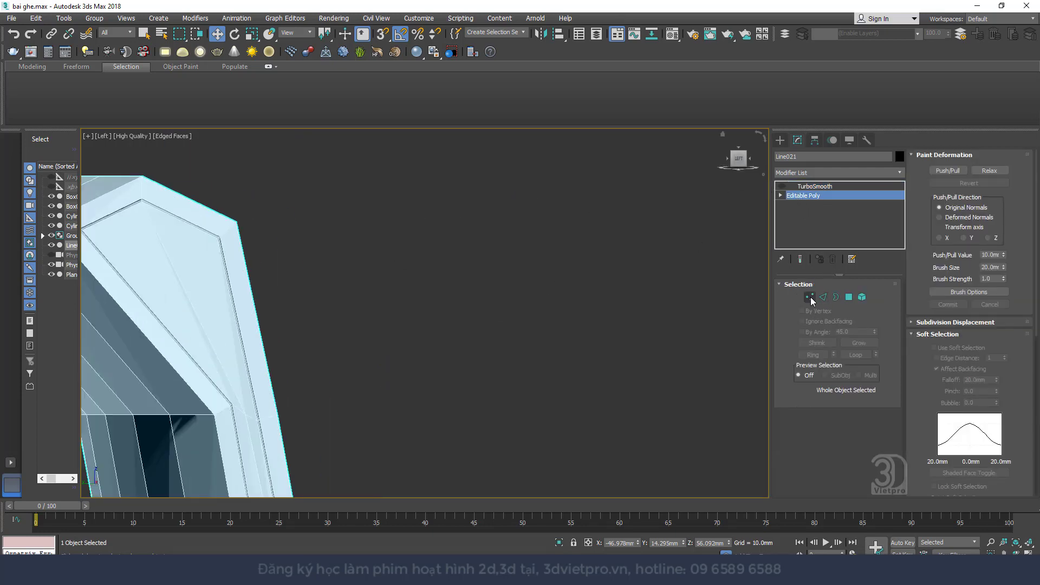
pyautogui.click(809, 297)
pyautogui.scroll(-5, 475, 197)
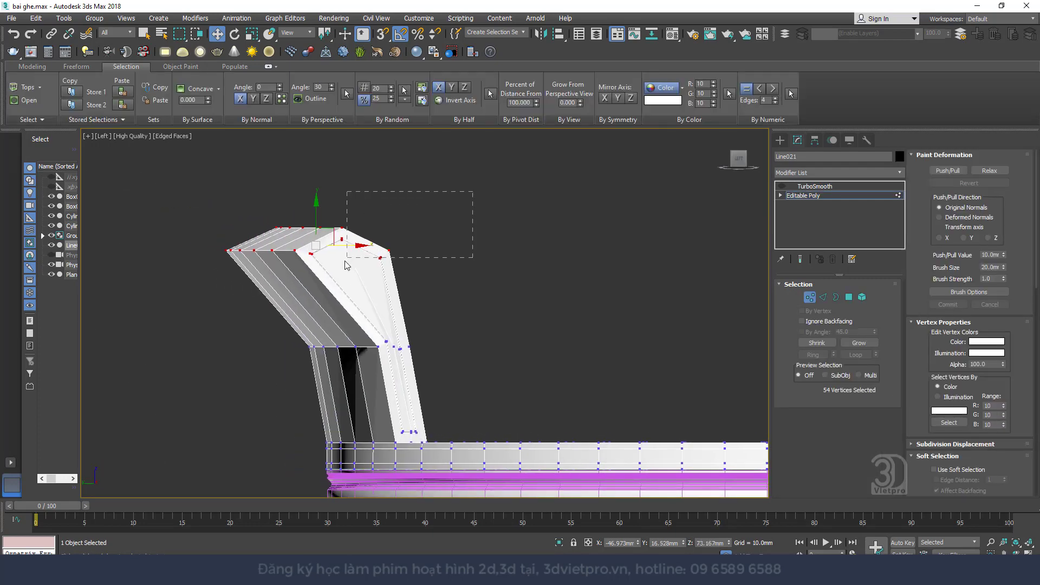
pyautogui.keyDown('alt'); pyautogui.moveTo(411, 248); pyautogui.dragTo(563, 276, button='middle'); pyautogui.keyUp('alt')
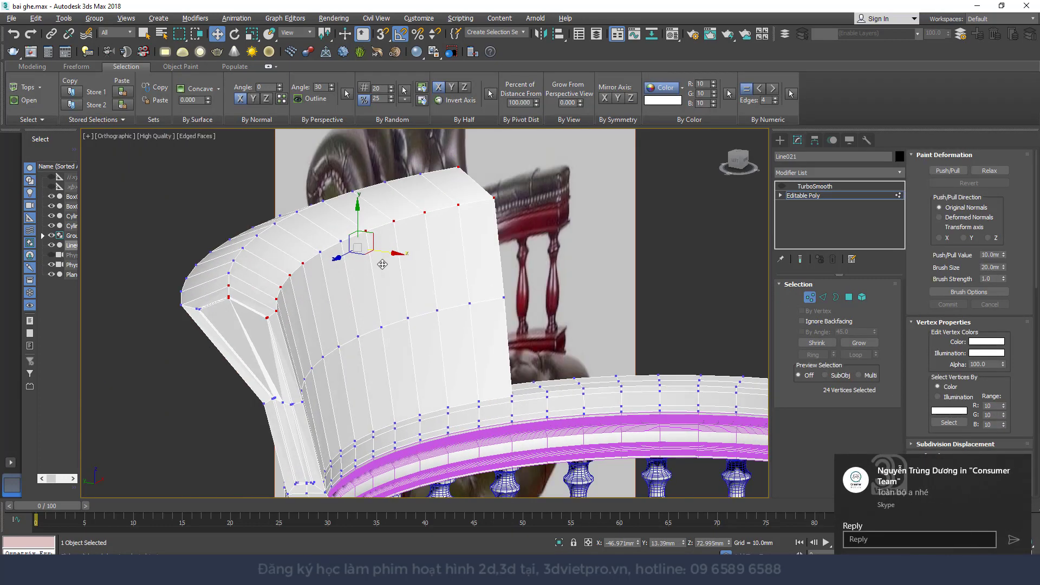
pyautogui.click(822, 296)
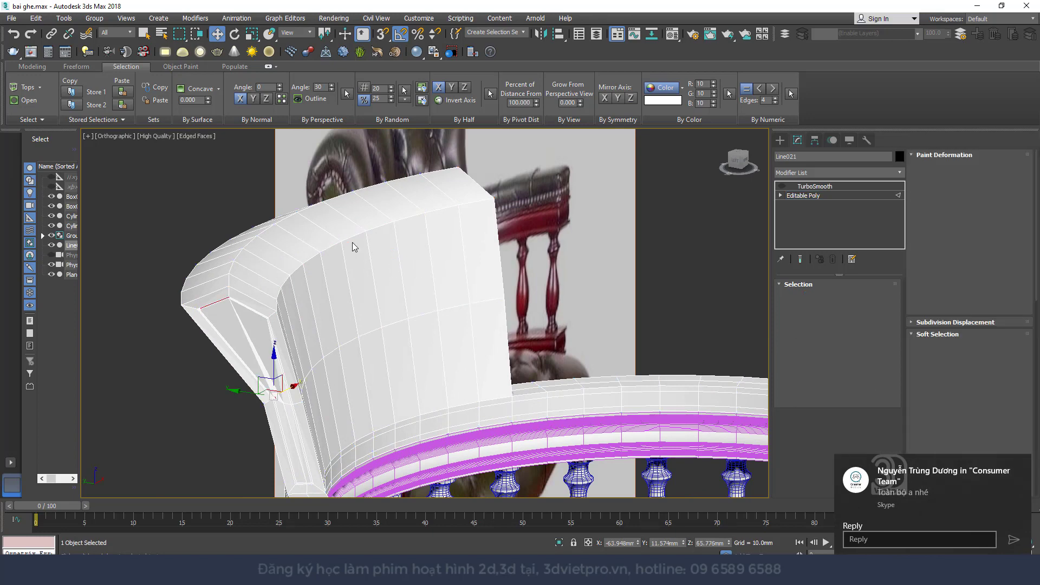
pyautogui.doubleClick(352, 238)
pyautogui.press('l')
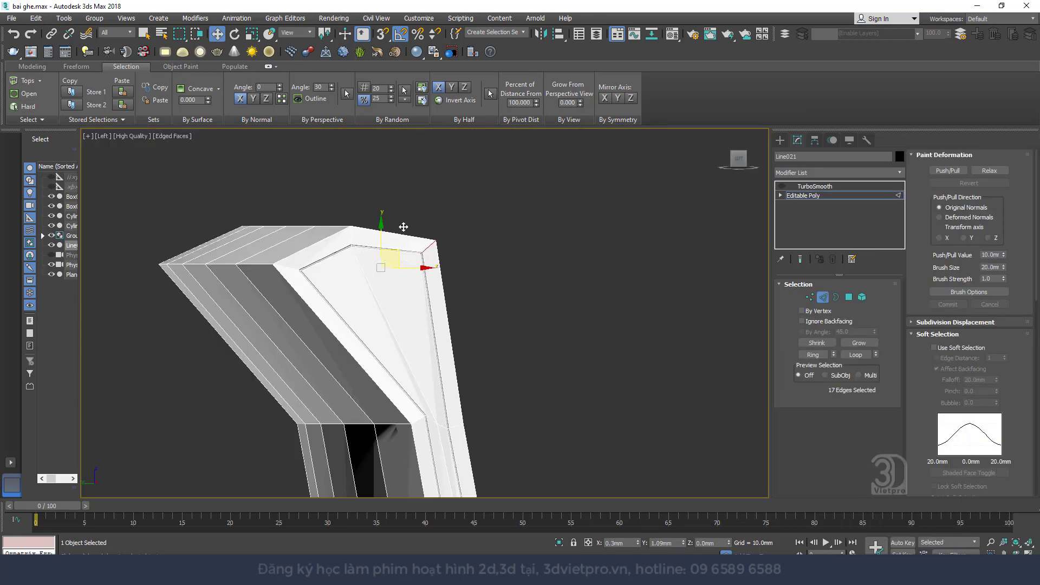
pyautogui.doubleClick(251, 263)
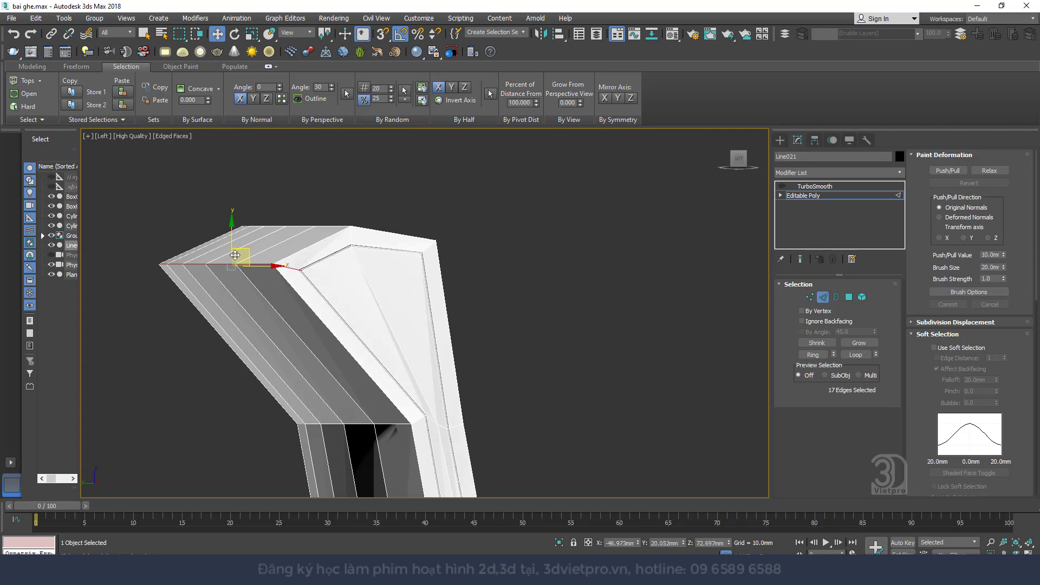
# - Chamfer the armrest top edge loop by about 2.242mm
pyautogui.rightClick(244, 280)
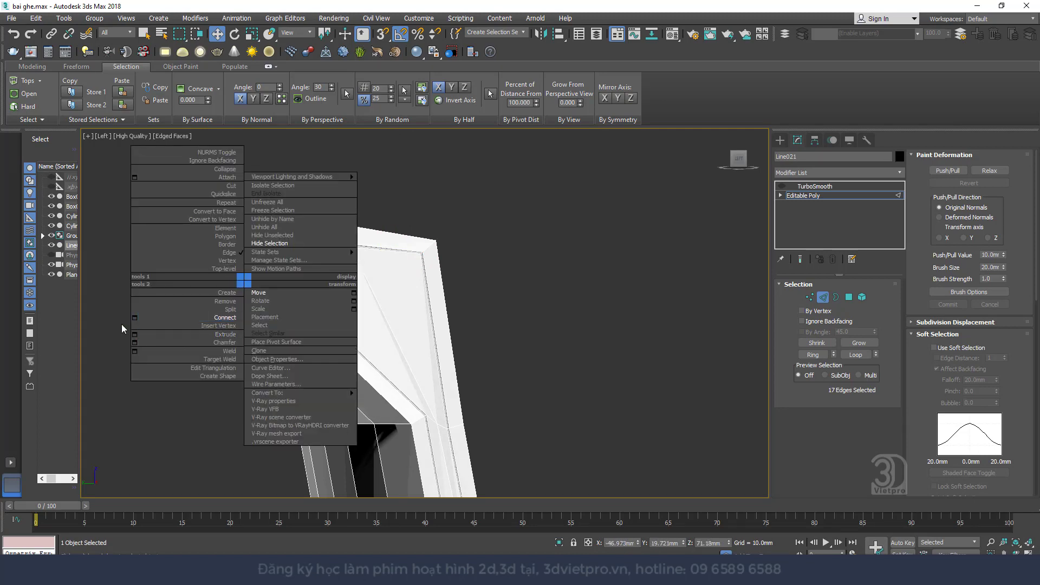
pyautogui.click(134, 344)
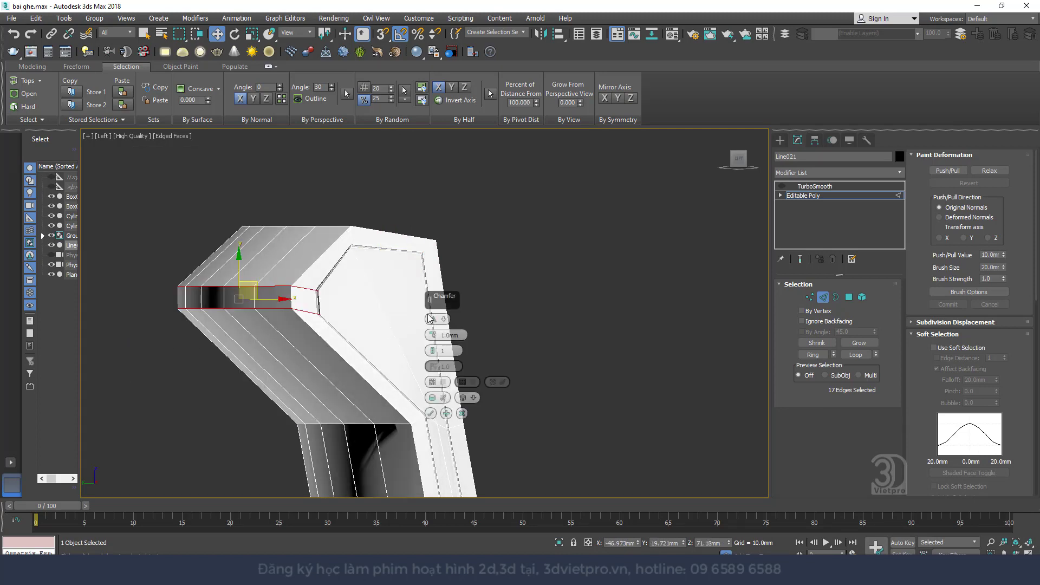
pyautogui.moveTo(432, 334)
pyautogui.mouseDown()
pyautogui.moveTo(432, 351)
pyautogui.moveTo(432, 302)
pyautogui.mouseUp()
pyautogui.scroll(3, 425, 239)
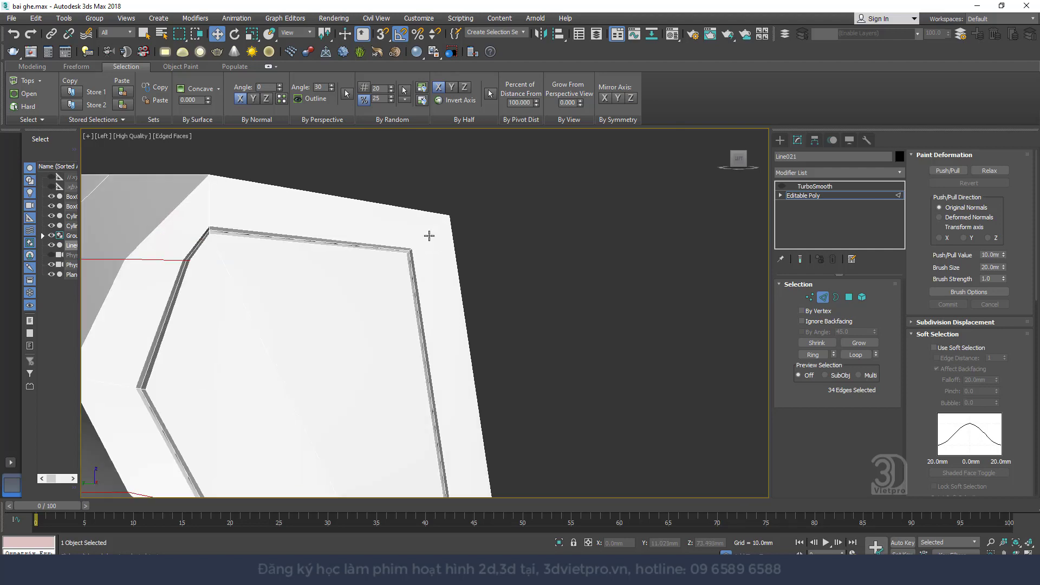
# - Chamfer the inset panel's outline edges by about 2.063mm
pyautogui.click(428, 234)
pyautogui.rightClick(426, 228)
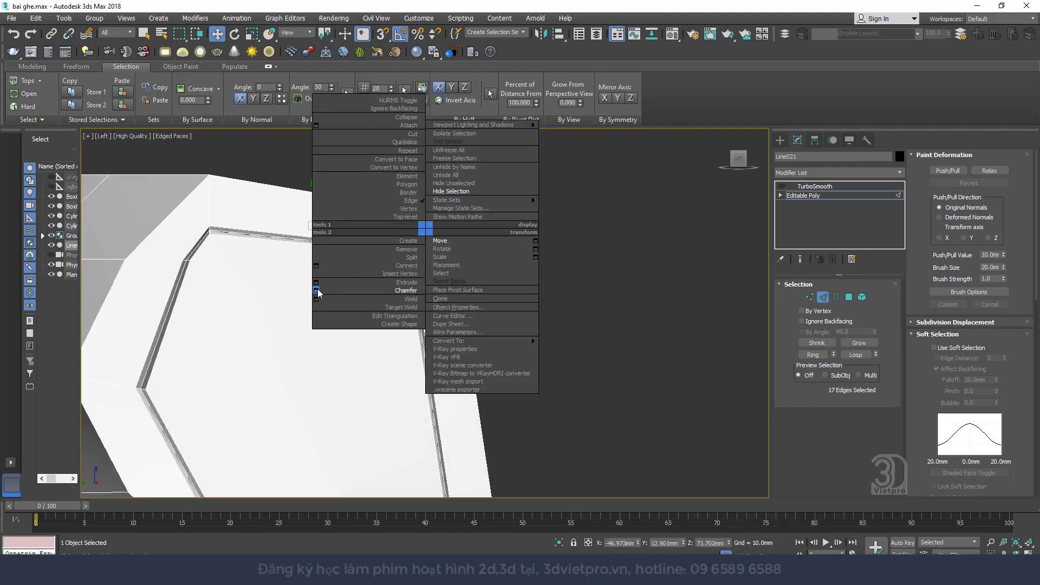
pyautogui.click(316, 291)
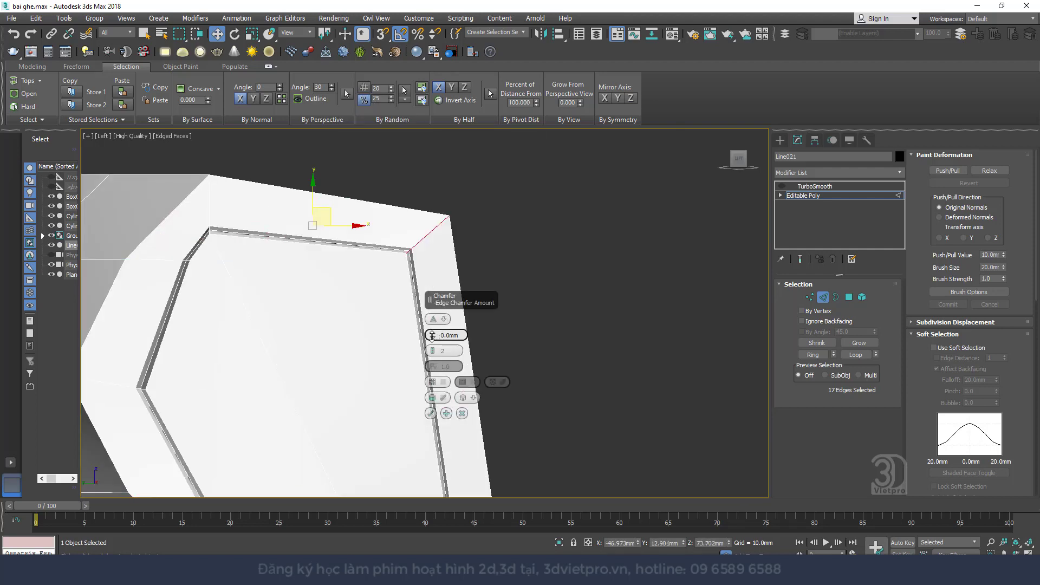
pyautogui.moveTo(432, 335); pyautogui.dragTo(438, 410)
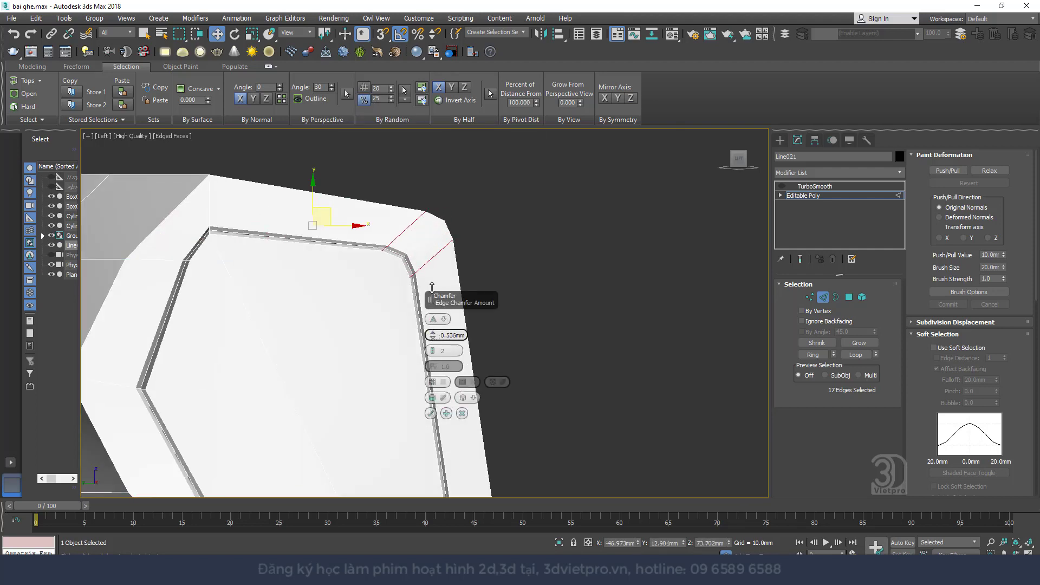
pyautogui.click(432, 412)
# - Enable TurboSmooth and compare the smoothed chair with the reference photo
pyautogui.press('2')
pyautogui.press('z')
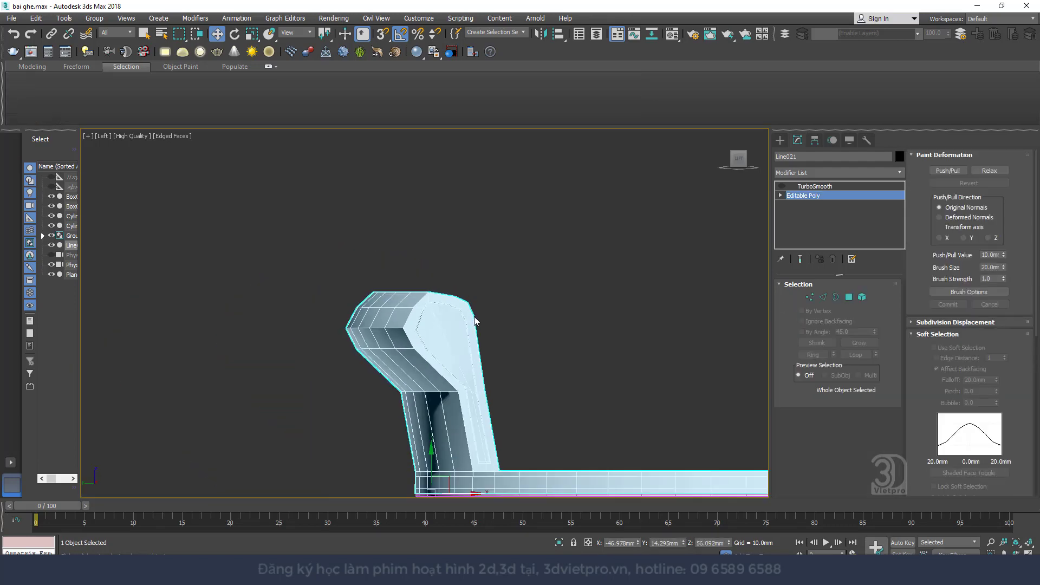
pyautogui.keyDown('alt'); pyautogui.moveTo(474, 320); pyautogui.dragTo(399, 340, button='middle'); pyautogui.keyUp('alt')
pyautogui.click(840, 185)
pyautogui.click(781, 185)
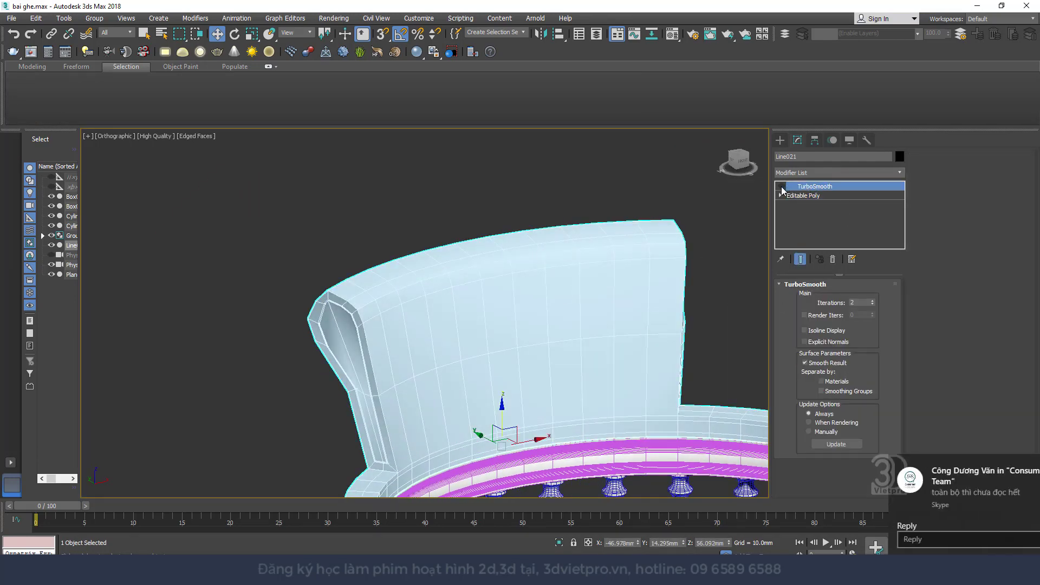
pyautogui.scroll(-4, 539, 283)
pyautogui.keyDown('alt'); pyautogui.moveTo(539, 283); pyautogui.dragTo(493, 301, button='middle'); pyautogui.keyUp('alt')
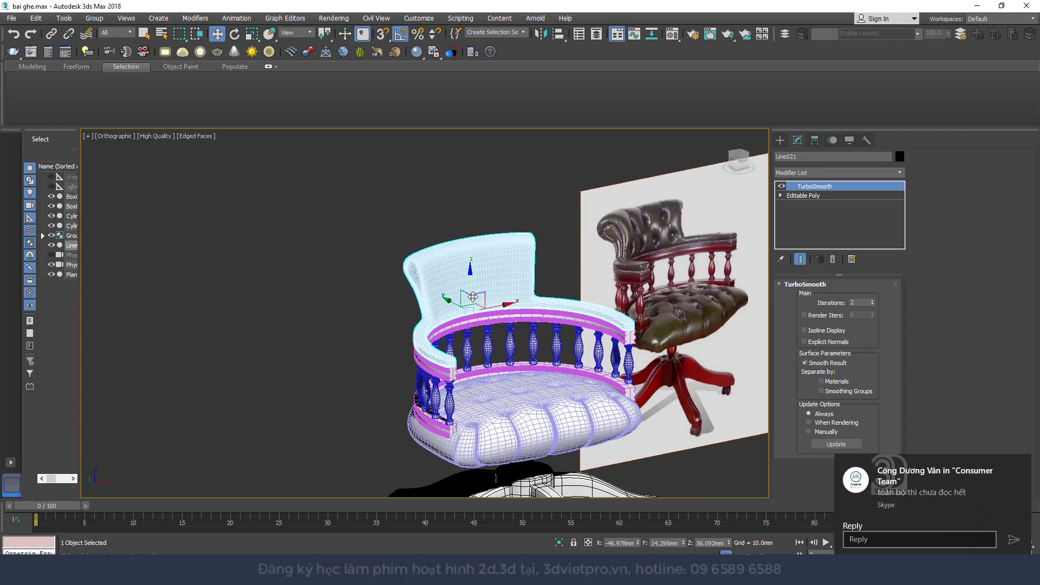
# - In Left view, hide TurboSmooth and return to the Editable Poly level
pyautogui.press('l')
pyautogui.scroll(3, 491, 298)
pyautogui.scroll(3, 308, 264)
pyautogui.scroll(2, 307, 264)
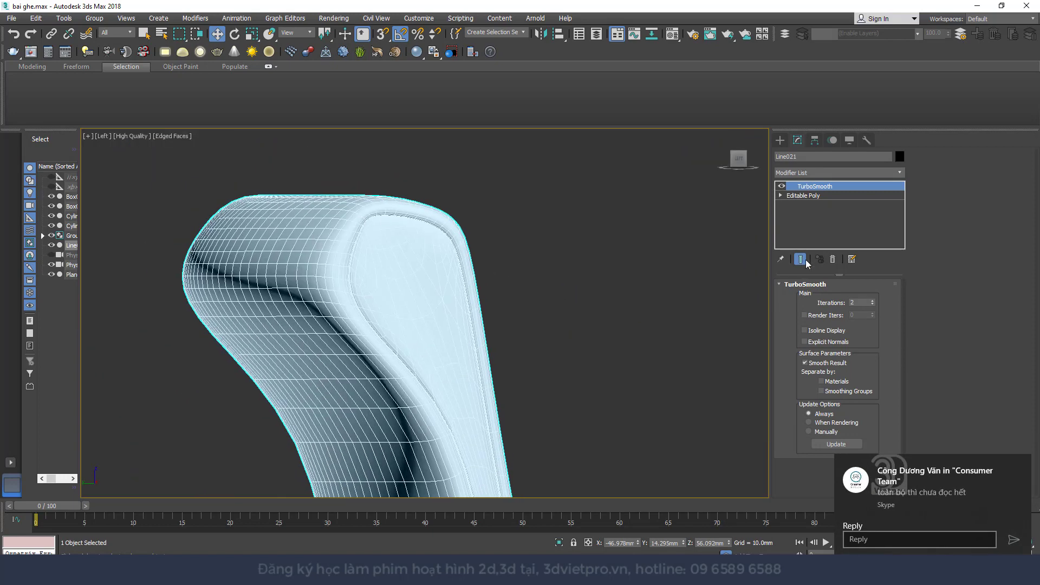
pyautogui.click(781, 186)
pyautogui.click(808, 196)
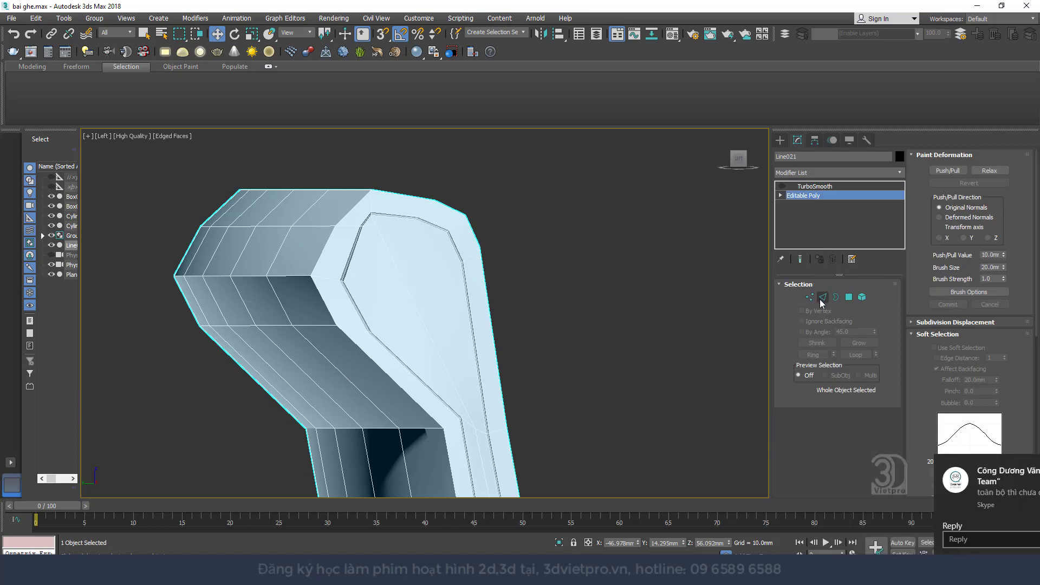
# - Select the edge loop running along the backrest top
pyautogui.press('2')
pyautogui.doubleClick(370, 203)
pyautogui.scroll(1, 371, 204)
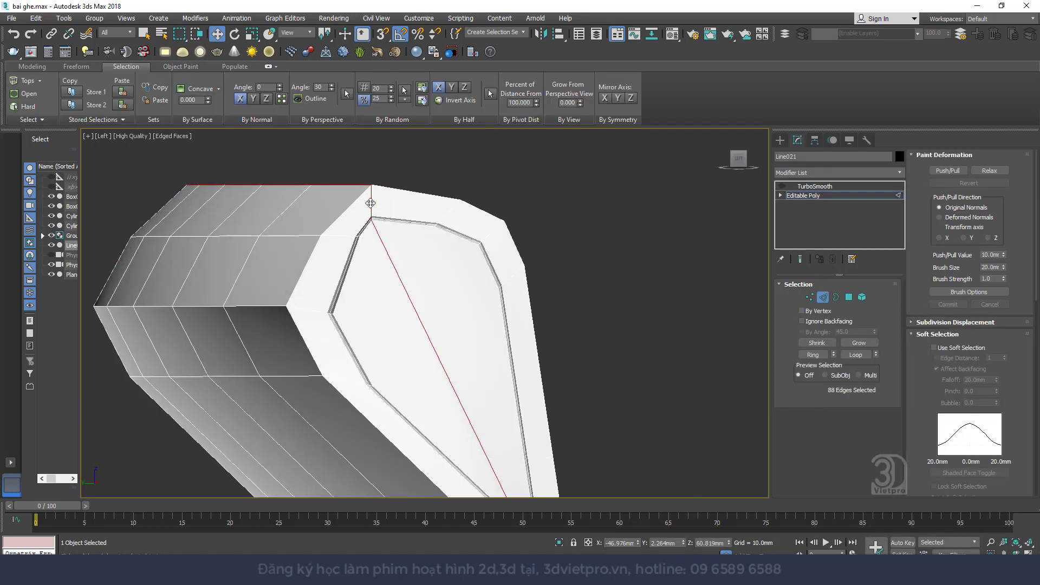
pyautogui.scroll(1, 370, 203)
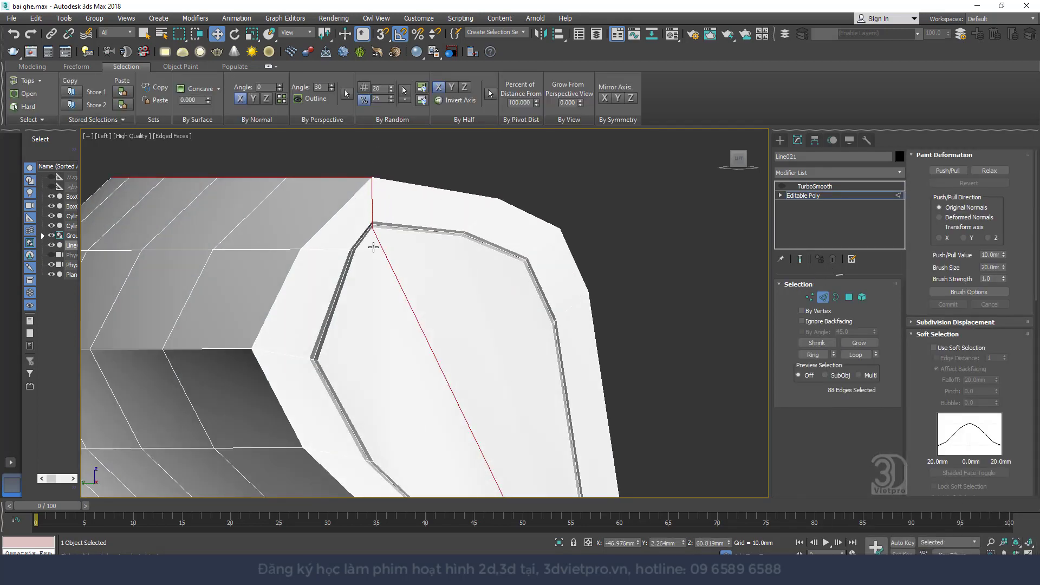
pyautogui.scroll(-1, 373, 247)
pyautogui.scroll(-1, 377, 241)
pyautogui.click(387, 238)
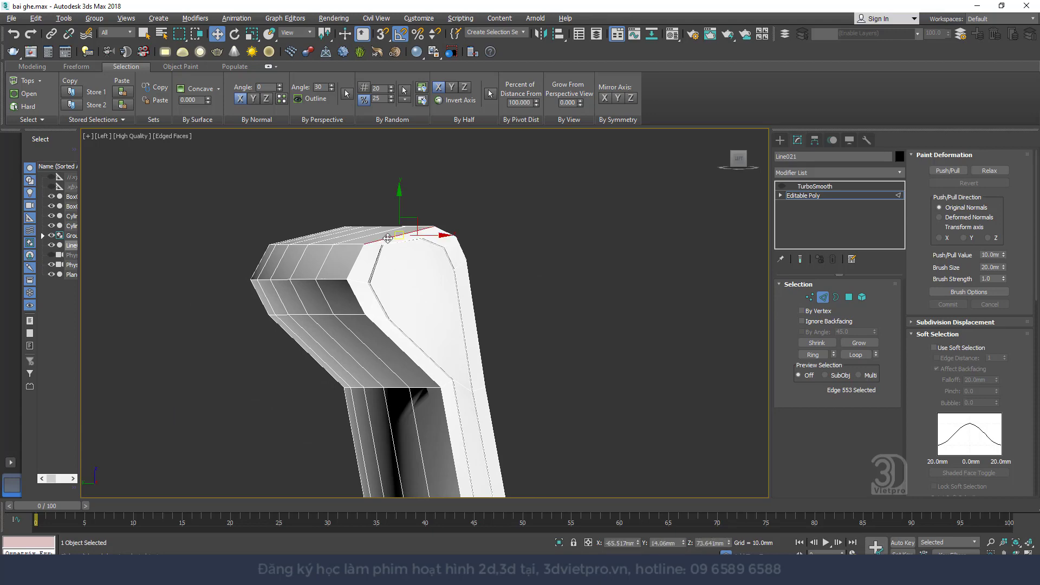
pyautogui.doubleClick(387, 238)
pyautogui.scroll(-2, 388, 238)
pyautogui.scroll(2, 419, 187)
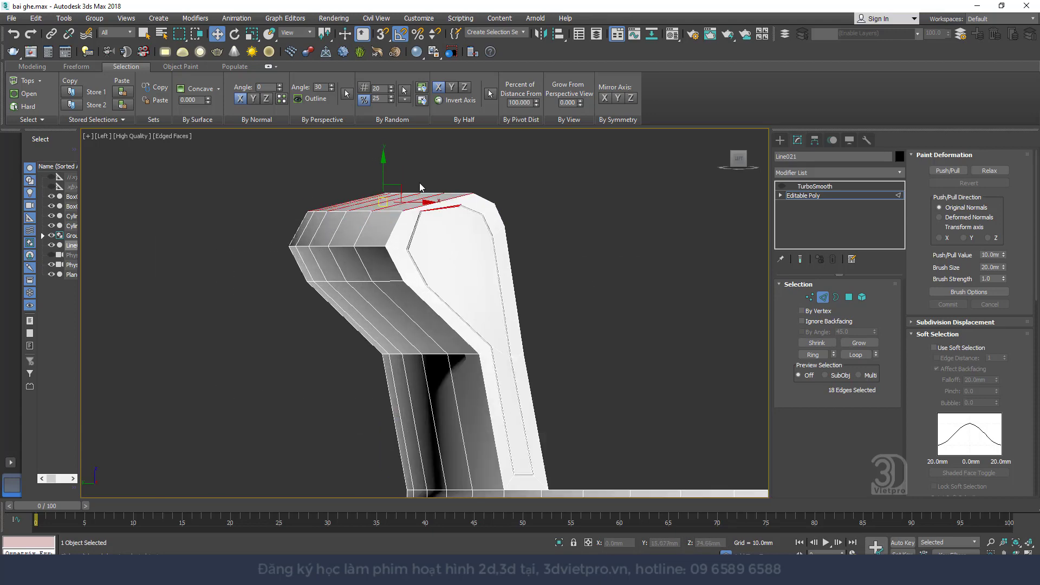
# - Connect the selected edges with a new loop and raise it along Z
pyautogui.rightClick(420, 187)
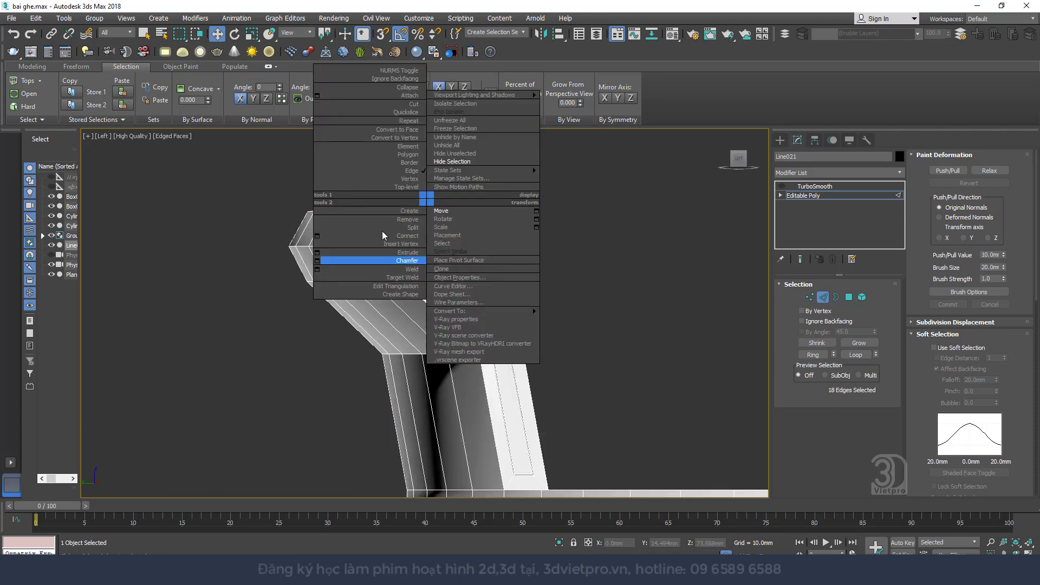
pyautogui.click(318, 239)
pyautogui.scroll(3, 428, 304)
pyautogui.click(433, 368)
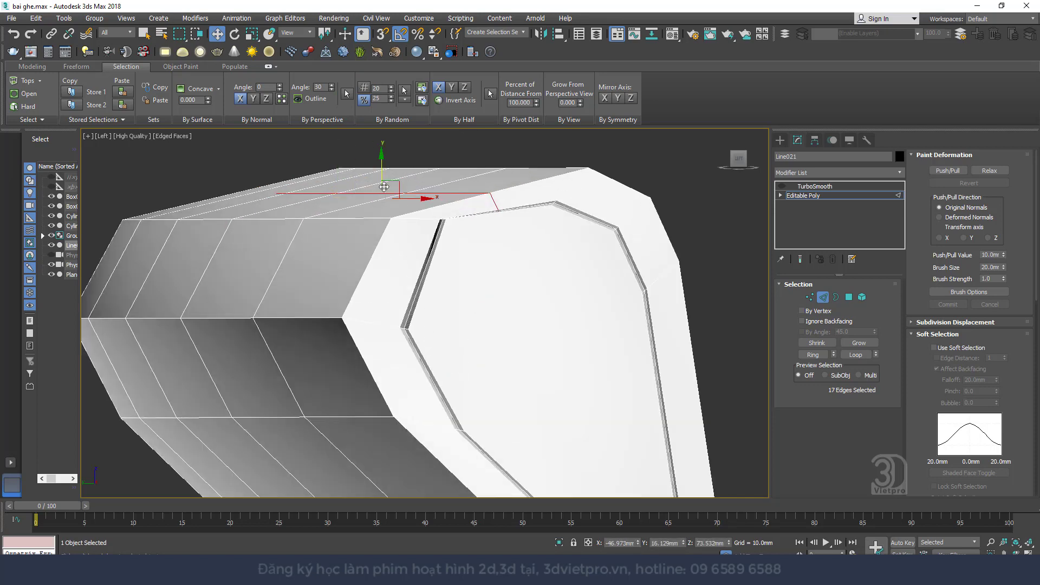
pyautogui.moveTo(384, 186); pyautogui.dragTo(408, 168)
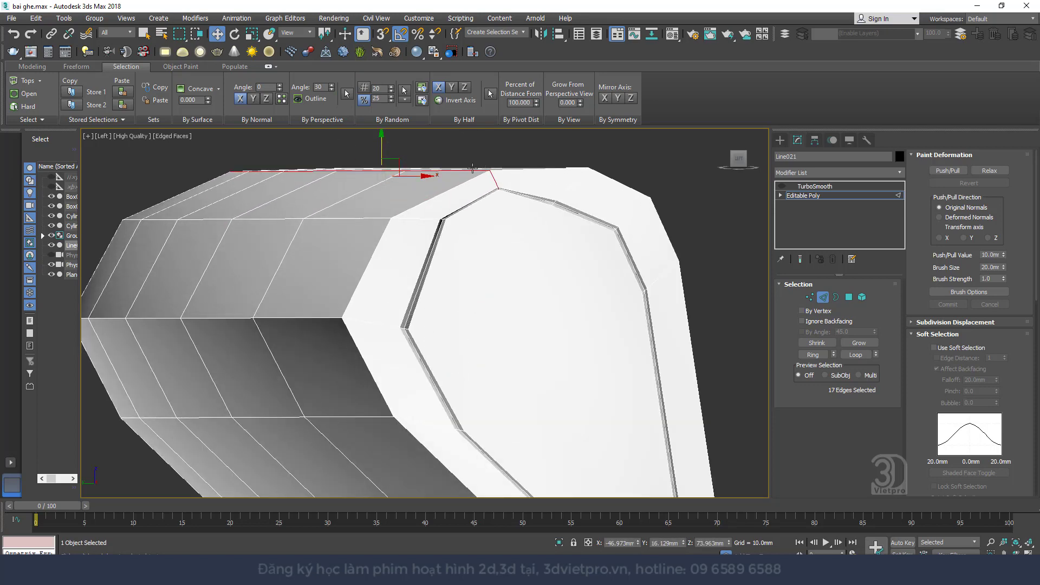
# - Raise a shorter run of the top loop slightly to shape the crown
pyautogui.keyDown('alt'); pyautogui.click(504, 189); pyautogui.keyUp('alt')
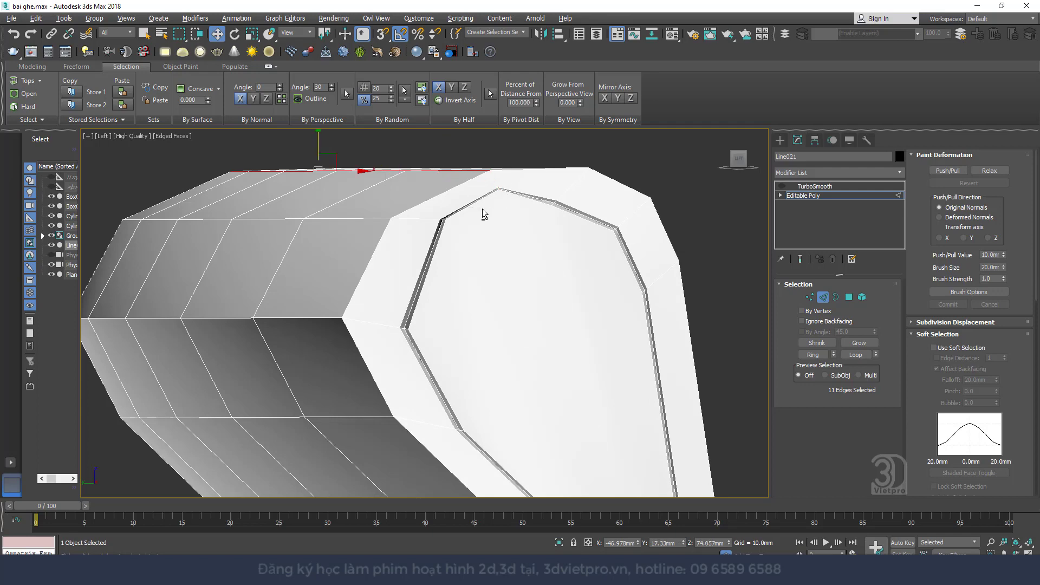
pyautogui.moveTo(481, 209)
pyautogui.keyDown('alt'); pyautogui.mouseDown(button='middle')
pyautogui.moveTo(463, 239)
pyautogui.moveTo(428, 178)
pyautogui.mouseUp(button='middle'); pyautogui.keyUp('alt')
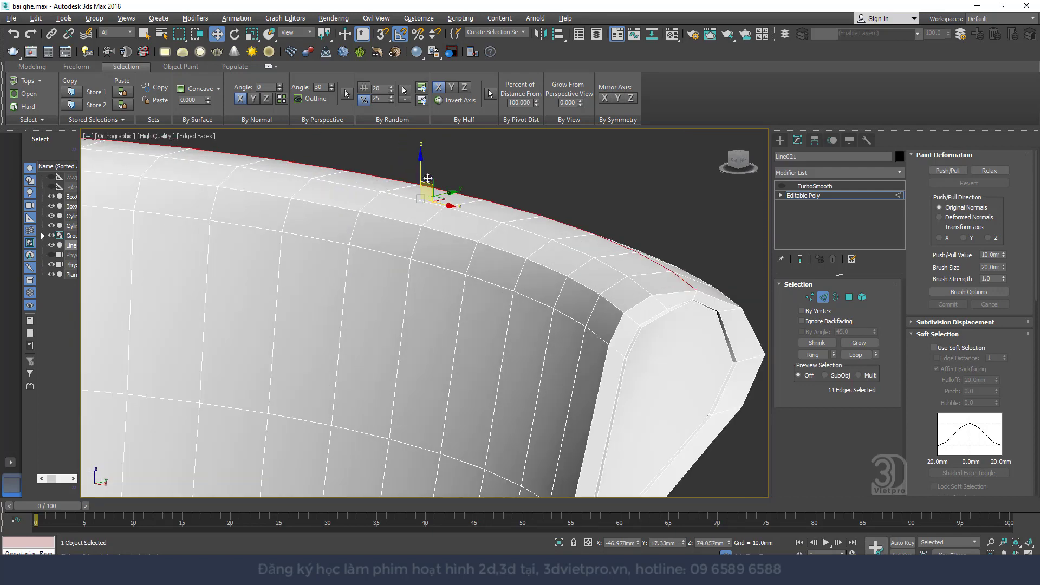
pyautogui.moveTo(421, 165); pyautogui.dragTo(420, 155)
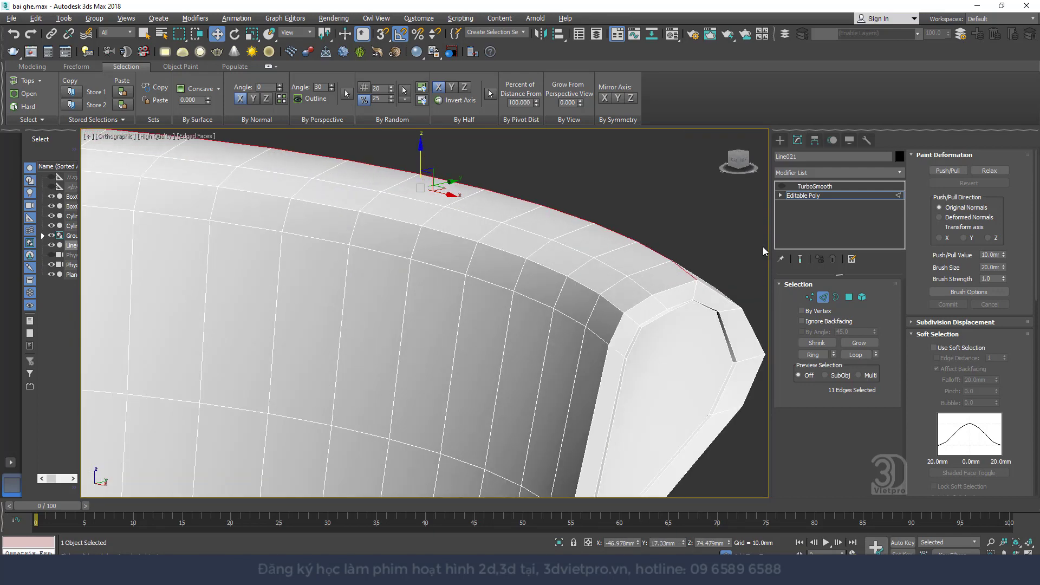
pyautogui.click(824, 298)
# - Show the TurboSmoothed backrest from the side with edged faces off
pyautogui.click(814, 186)
pyautogui.scroll(-3, 529, 274)
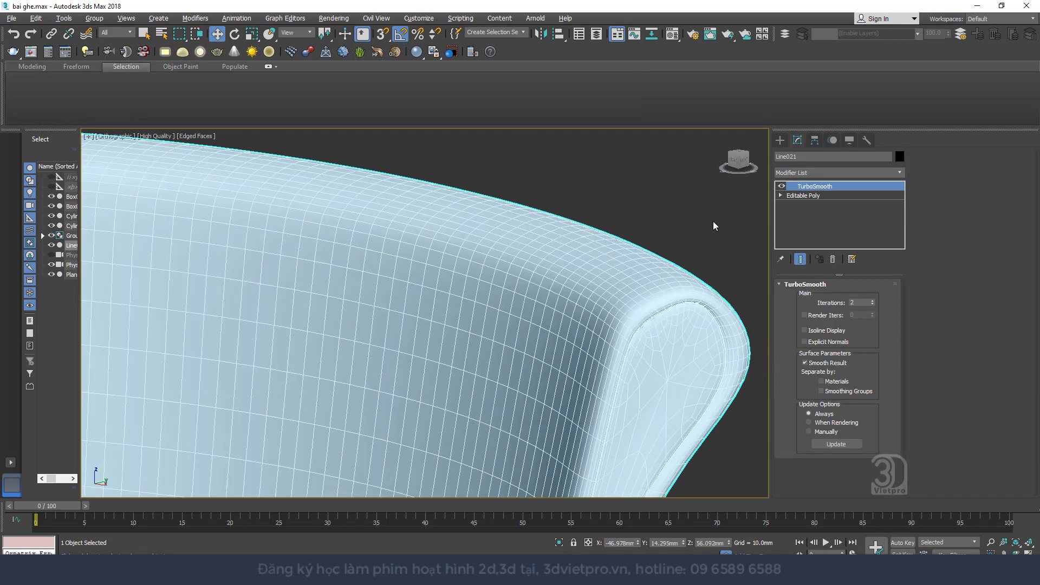
pyautogui.scroll(-3, 529, 273)
pyautogui.moveTo(529, 273)
pyautogui.keyDown('alt'); pyautogui.mouseDown(button='middle')
pyautogui.moveTo(670, 277)
pyautogui.moveTo(654, 269)
pyautogui.moveTo(677, 287)
pyautogui.mouseUp(button='middle'); pyautogui.keyUp('alt')
pyautogui.scroll(-4, 622, 266)
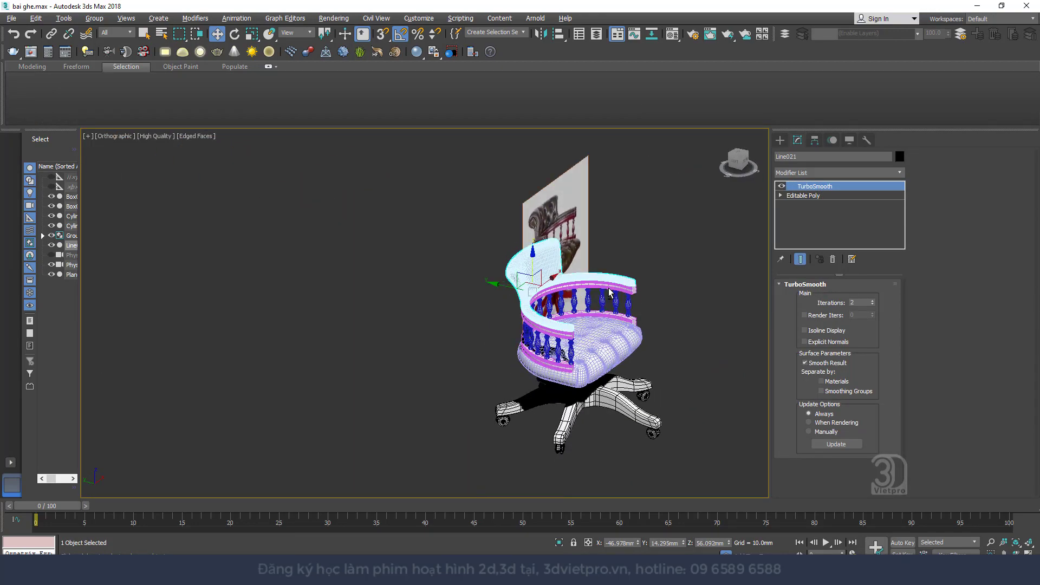
pyautogui.click(677, 287)
pyautogui.press('F4')
# - Select the backrest and compare the chair against the reference photo
pyautogui.click(516, 269)
pyautogui.scroll(3, 517, 269)
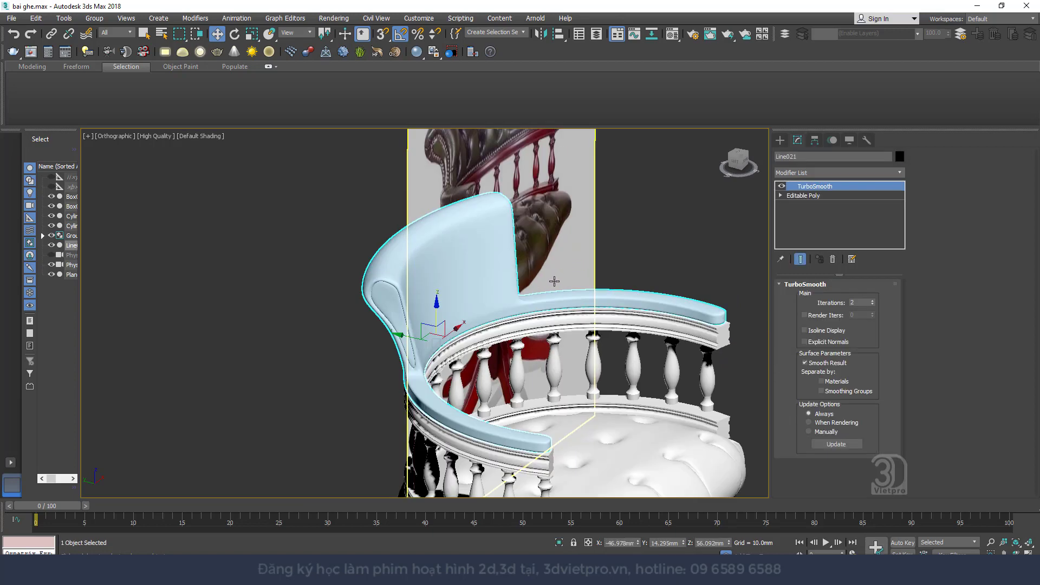
pyautogui.scroll(3, 517, 269)
pyautogui.scroll(-3, 517, 269)
pyautogui.keyDown('alt'); pyautogui.moveTo(517, 269); pyautogui.dragTo(519, 265, button='middle'); pyautogui.keyUp('alt')
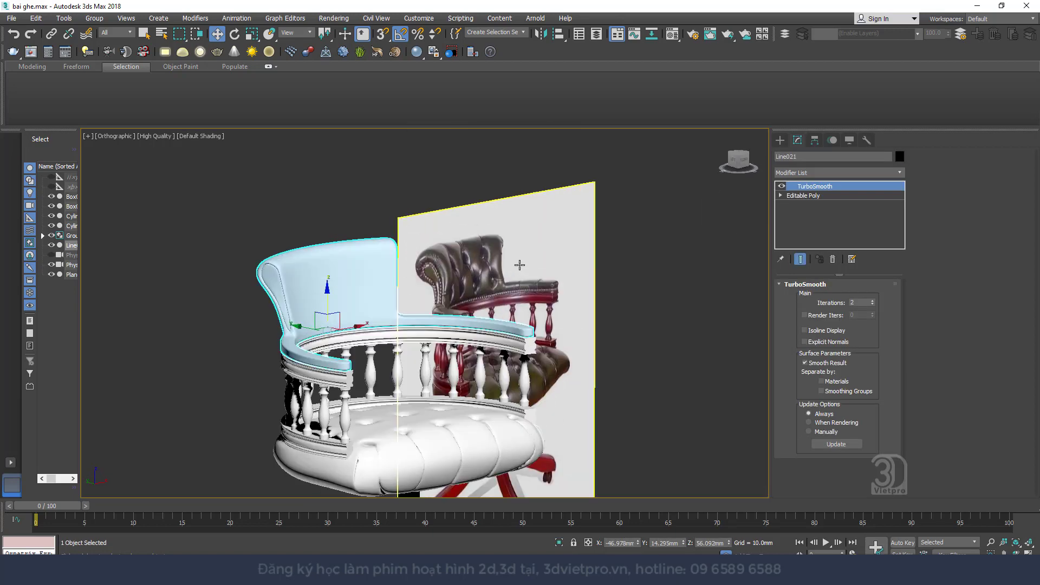
pyautogui.moveTo(293, 283); pyautogui.dragTo(315, 282, button='middle')
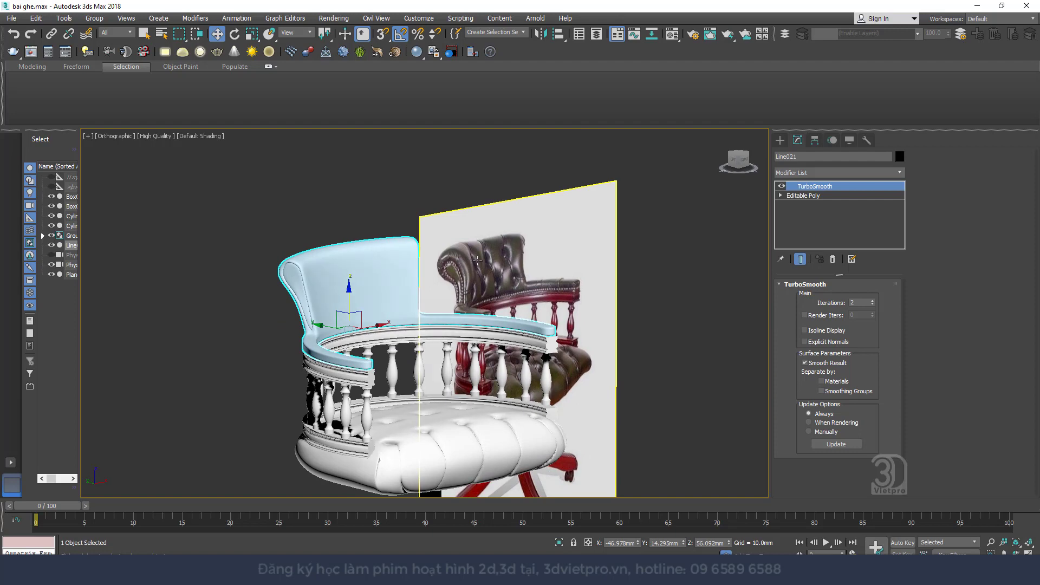
pyautogui.scroll(5, 467, 260)
pyautogui.scroll(-5, 471, 341)
# - In Left view, turn TurboSmooth off and enable Edged Faces (F4)
pyautogui.press('l')
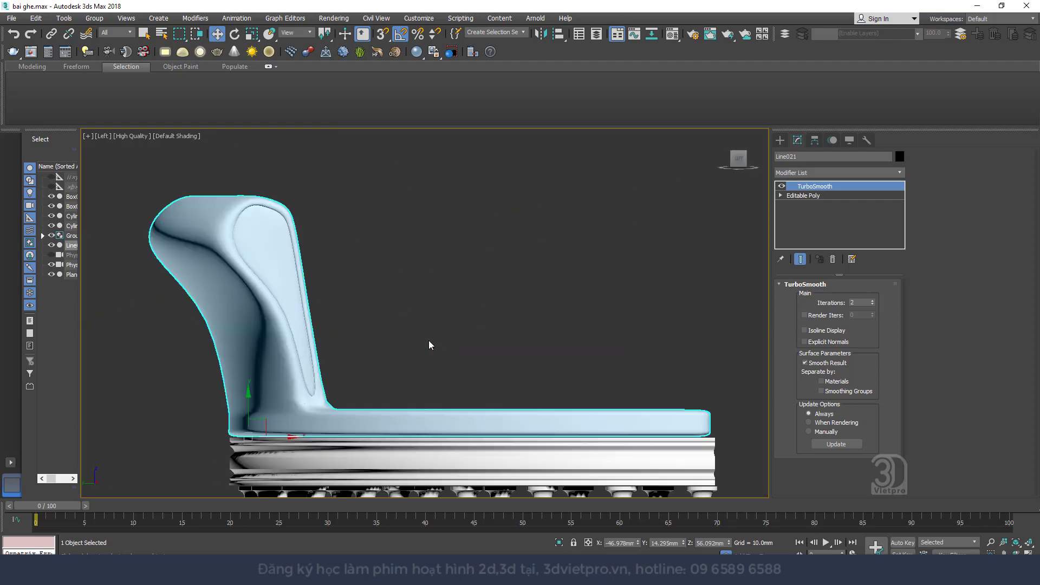
pyautogui.scroll(3, 429, 295)
pyautogui.click(780, 185)
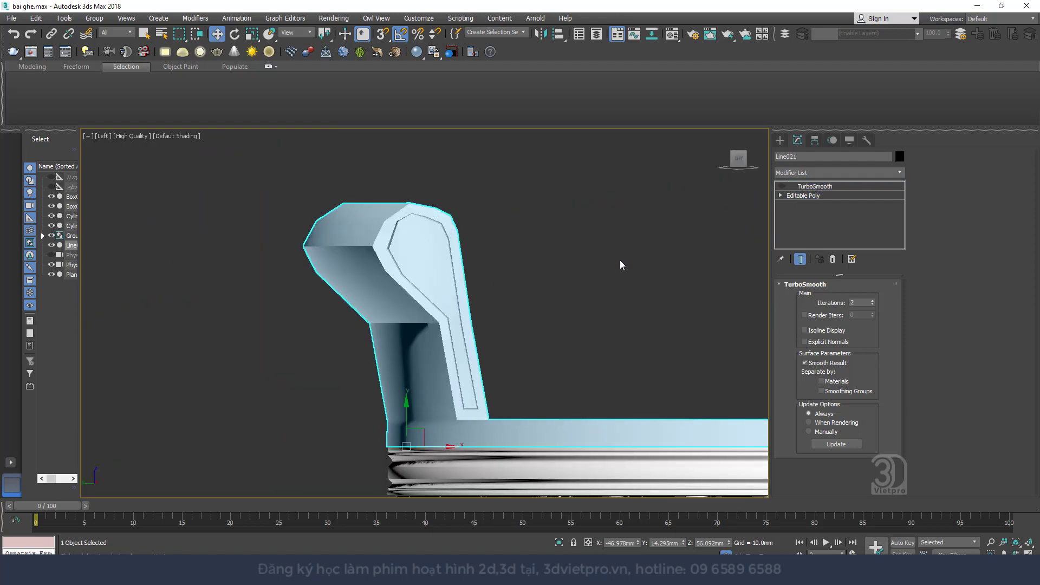
pyautogui.press('F4')
pyautogui.scroll(2, 422, 265)
# - Select the curled top's vertices, then slide a top edge loop outward along X
pyautogui.click(849, 297)
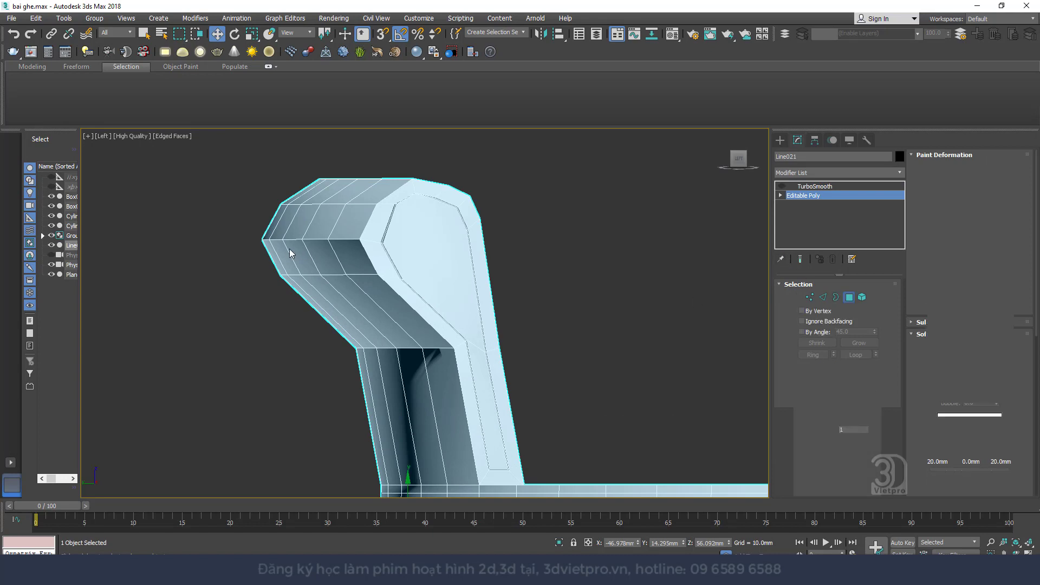
pyautogui.click(809, 297)
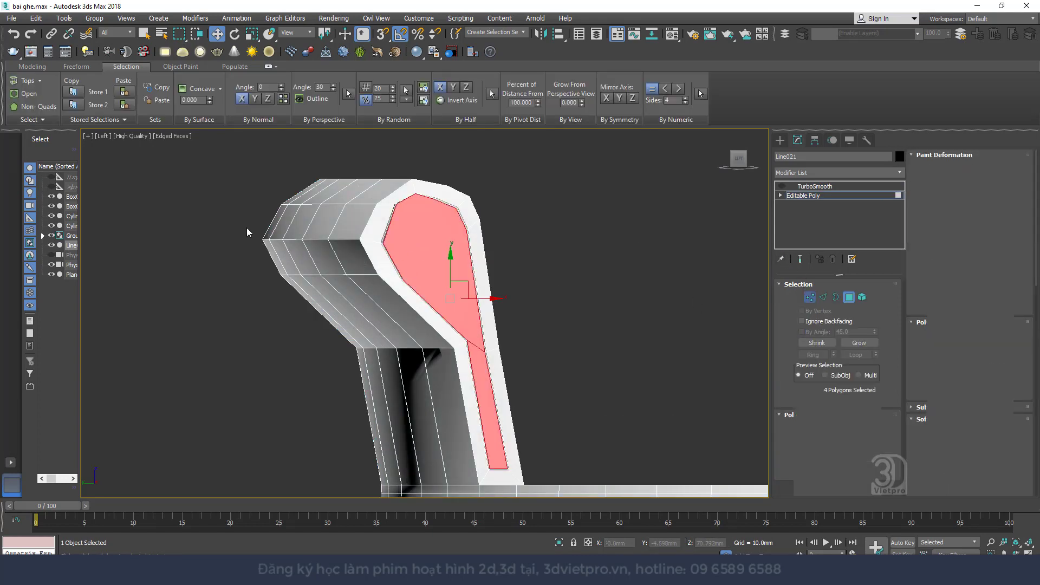
pyautogui.moveTo(225, 225); pyautogui.dragTo(378, 309)
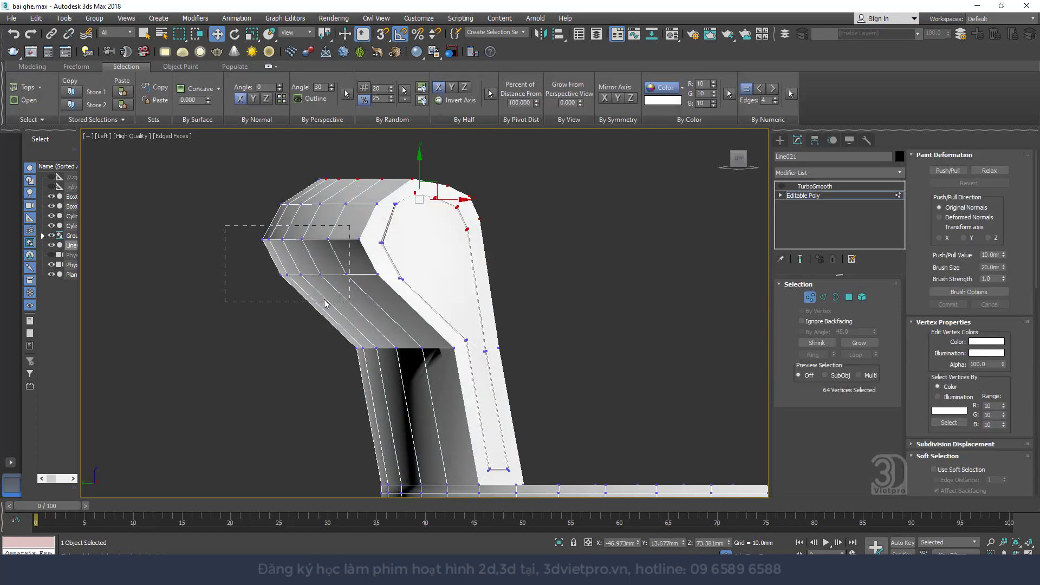
pyautogui.click(824, 297)
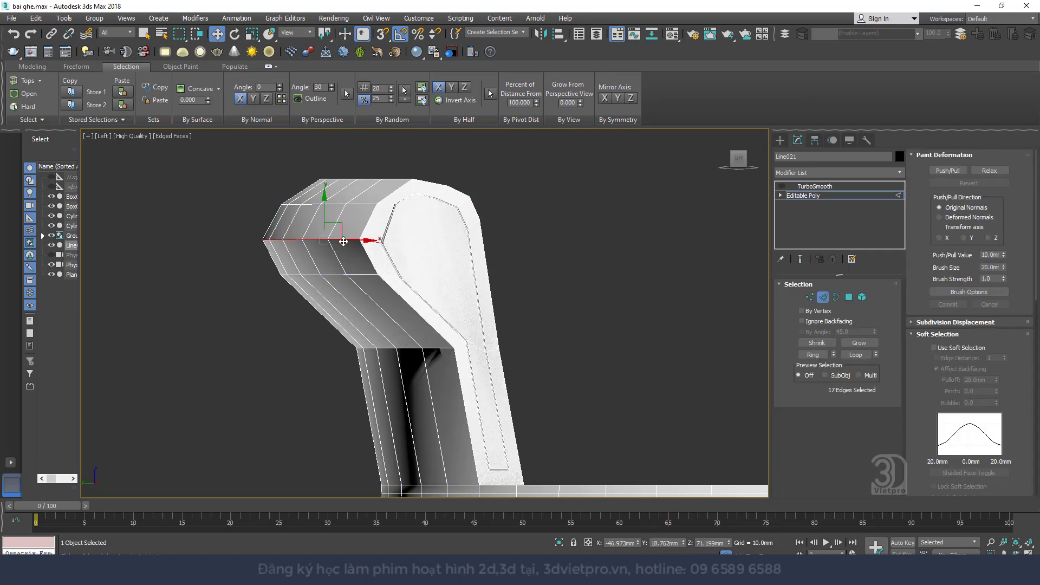
pyautogui.click(355, 274)
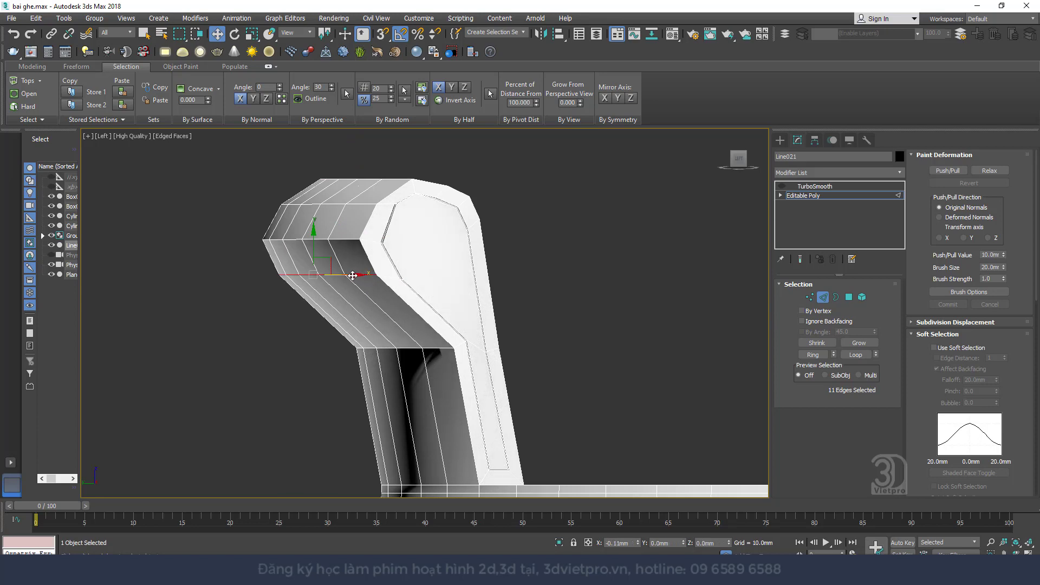
pyautogui.moveTo(353, 276); pyautogui.dragTo(327, 276)
# - Undo a bad move, push the lower and upper top loops outward, then select the top-upright junction loop
pyautogui.doubleClick(342, 238)
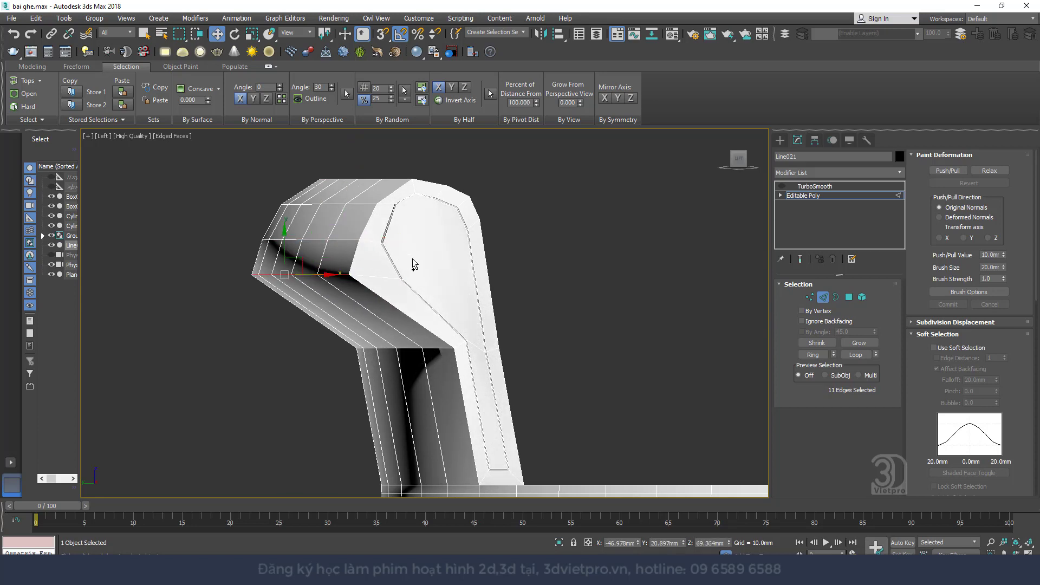
pyautogui.hotkey('ctrl', 'z')
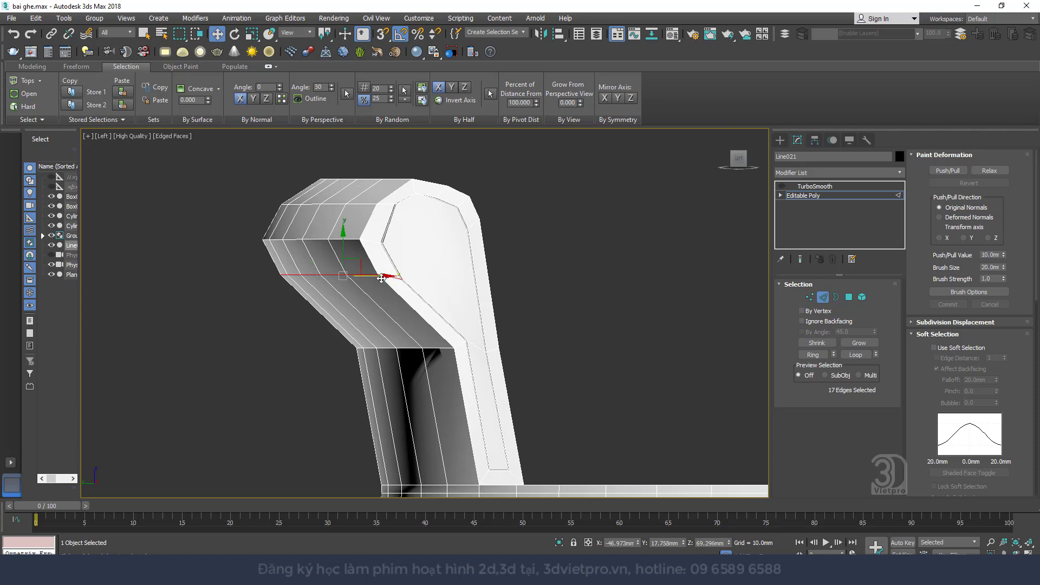
pyautogui.moveTo(381, 277)
pyautogui.mouseDown()
pyautogui.moveTo(352, 257)
pyautogui.moveTo(354, 214)
pyautogui.mouseUp()
pyautogui.doubleClick(351, 239)
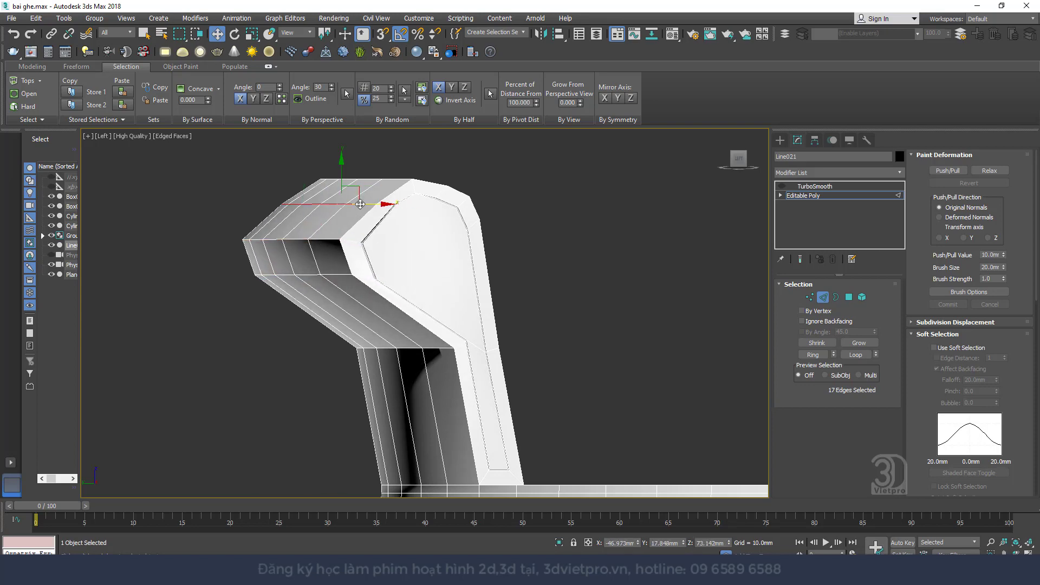
pyautogui.moveTo(358, 189); pyautogui.dragTo(355, 182)
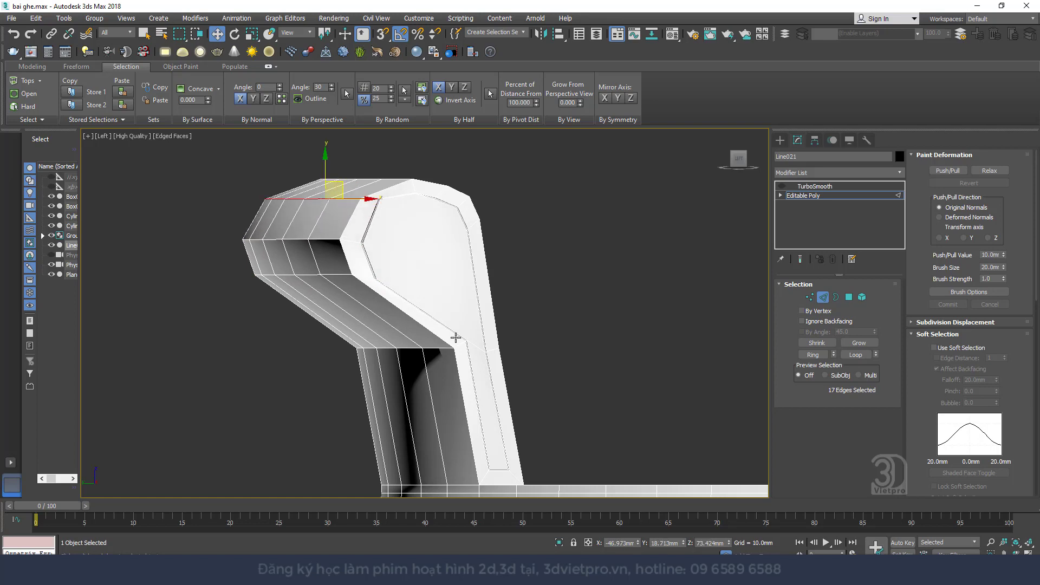
pyautogui.scroll(-2, 455, 339)
pyautogui.moveTo(455, 339); pyautogui.dragTo(436, 250, button='middle')
pyautogui.doubleClick(437, 250)
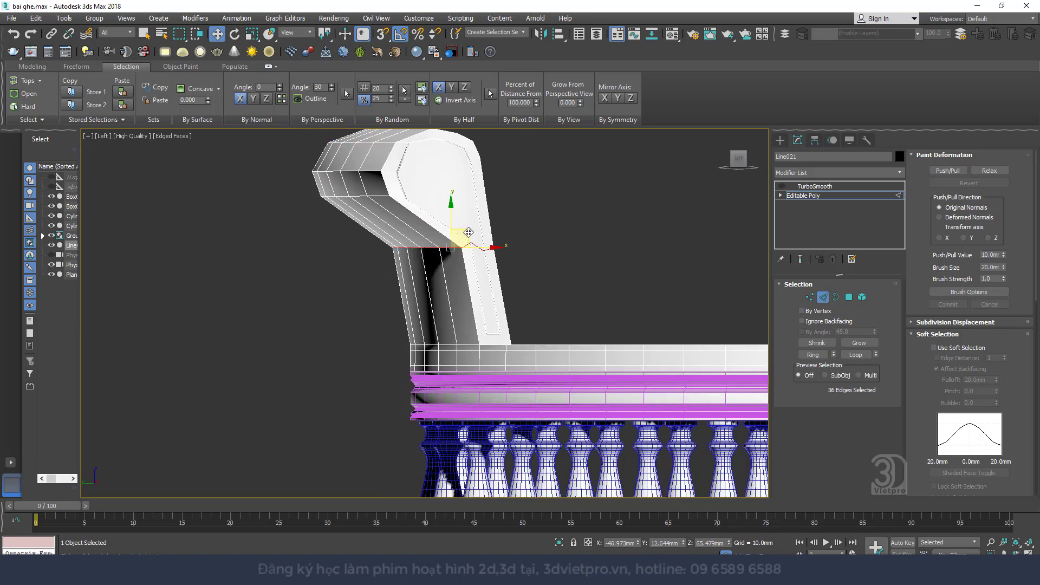
# - Scale the lower edge loop wider along X, then move it outward to reshape the back
pyautogui.rightClick(469, 233)
pyautogui.click(487, 264)
pyautogui.moveTo(484, 247); pyautogui.dragTo(510, 245)
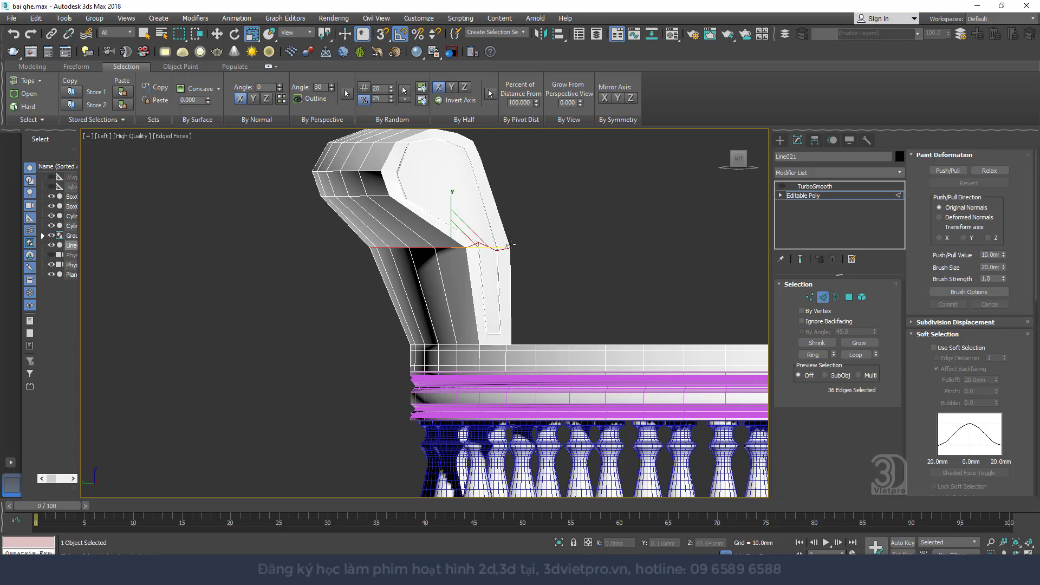
pyautogui.rightClick(510, 245)
pyautogui.click(528, 256)
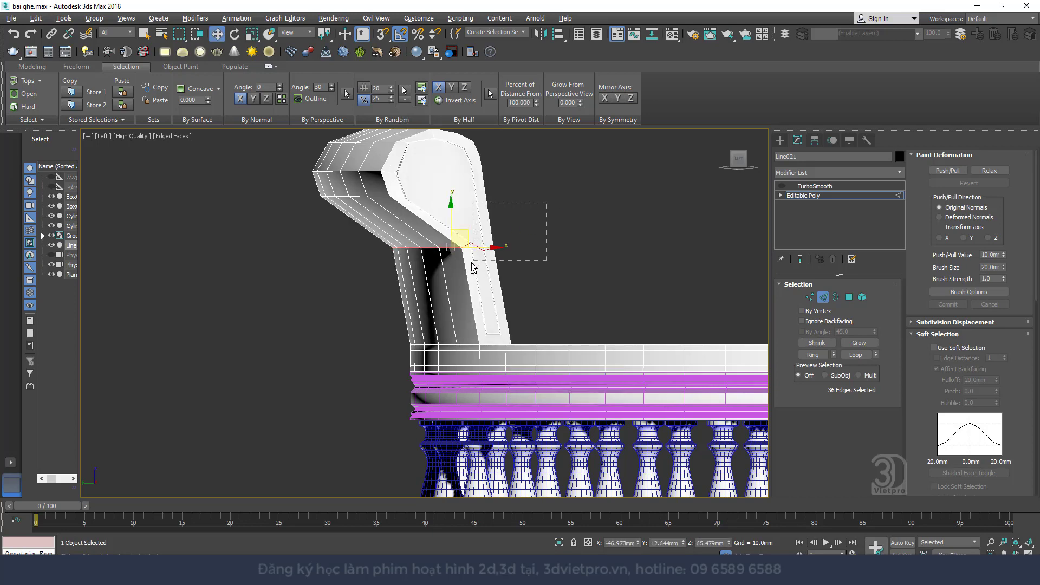
pyautogui.moveTo(480, 248); pyautogui.dragTo(451, 250)
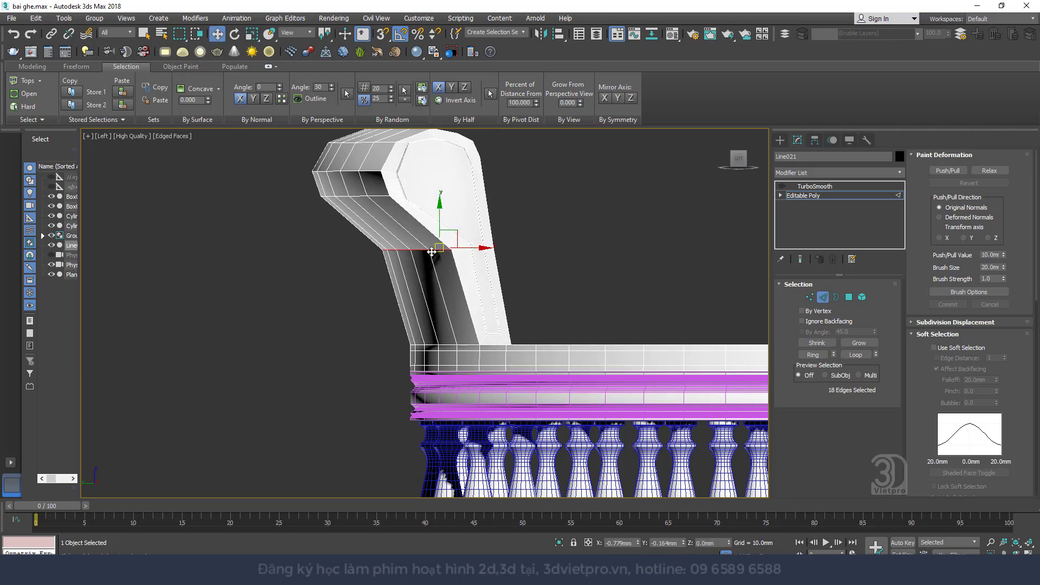
# - In Top view, narrow the edge selection to the curled armrest and shift those edges along Y
pyautogui.scroll(5, 460, 250)
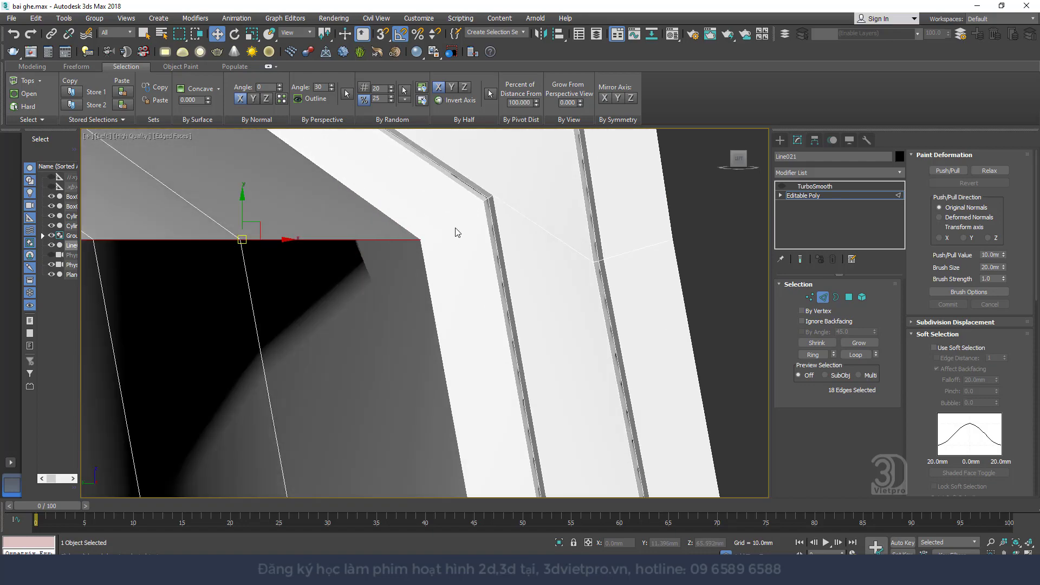
pyautogui.hotkey('alt', 'l')
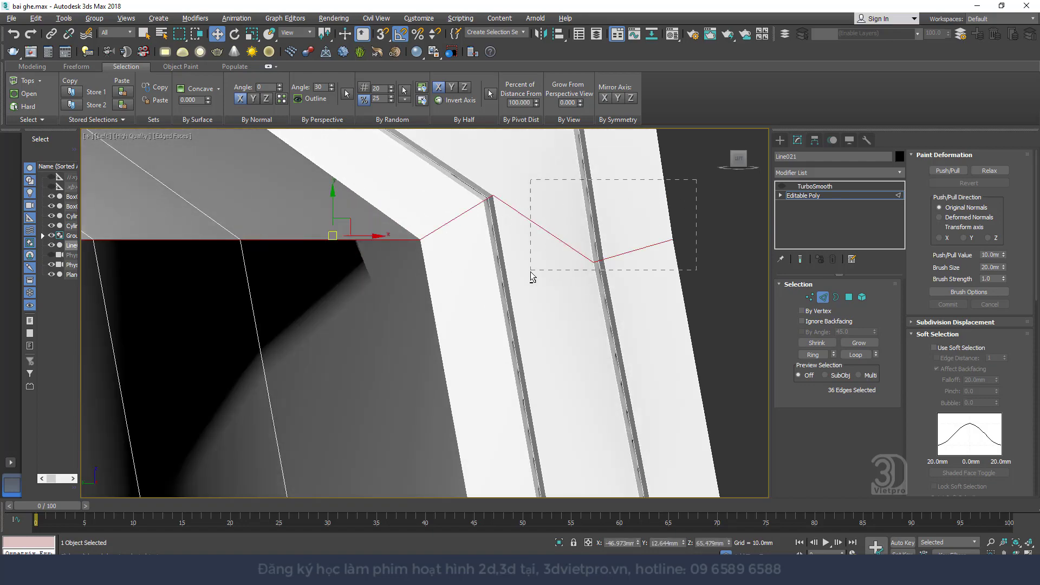
pyautogui.keyDown('alt'); pyautogui.moveTo(530, 276); pyautogui.dragTo(531, 276); pyautogui.keyUp('alt')
pyautogui.scroll(-3, 536, 260)
pyautogui.moveTo(539, 252)
pyautogui.keyDown('alt'); pyautogui.mouseDown(button='middle')
pyautogui.moveTo(459, 267)
pyautogui.moveTo(484, 293)
pyautogui.moveTo(469, 335)
pyautogui.mouseUp(button='middle'); pyautogui.keyUp('alt')
pyautogui.press('t')
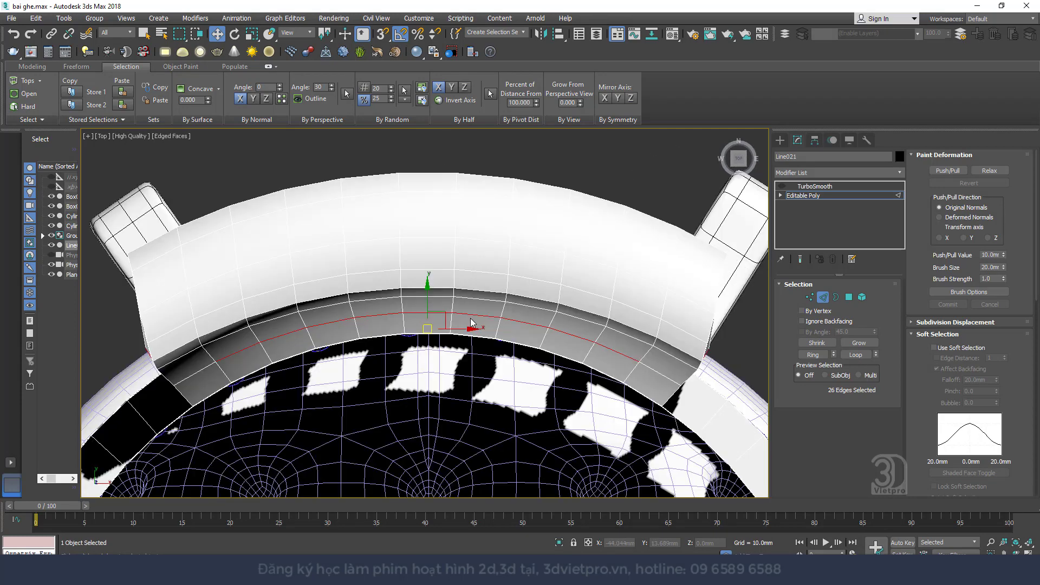
pyautogui.keyDown('alt'); pyautogui.moveTo(469, 319); pyautogui.dragTo(470, 328); pyautogui.keyUp('alt')
pyautogui.keyDown('alt'); pyautogui.moveTo(475, 329); pyautogui.dragTo(509, 331); pyautogui.keyUp('alt')
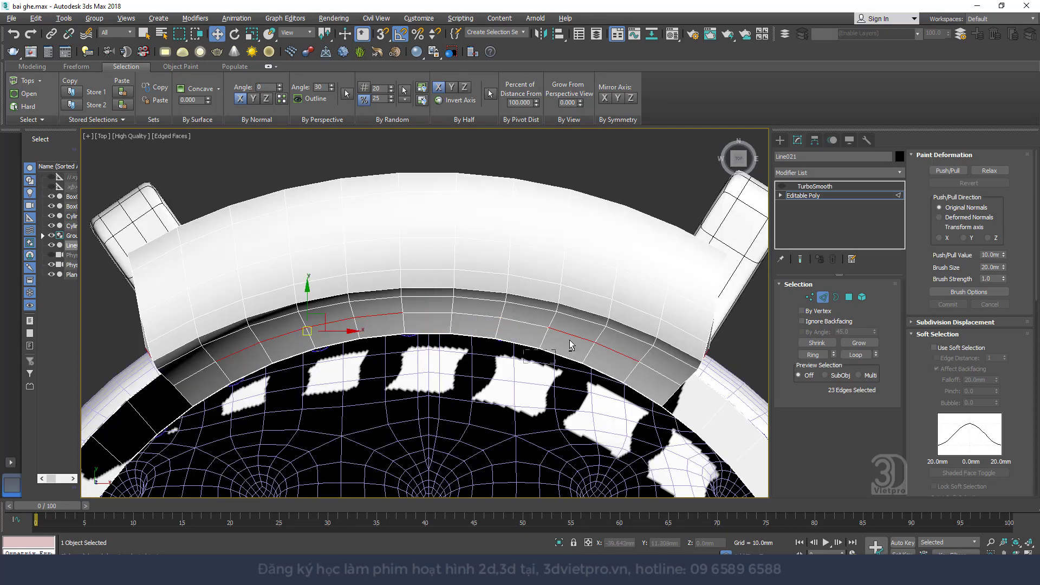
pyautogui.keyDown('alt'); pyautogui.moveTo(367, 332); pyautogui.dragTo(364, 327); pyautogui.keyUp('alt')
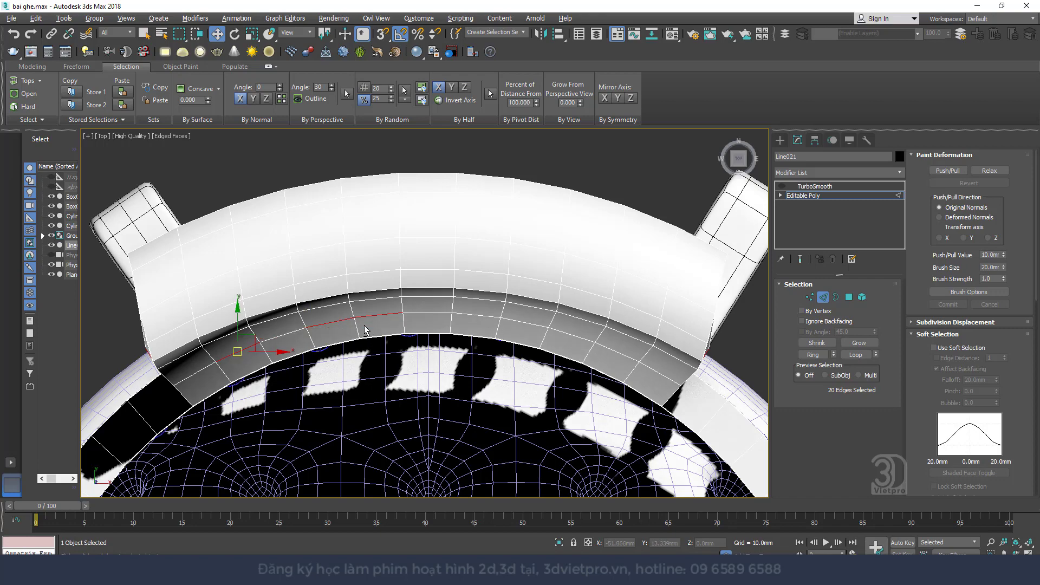
pyautogui.keyDown('alt'); pyautogui.moveTo(272, 362); pyautogui.dragTo(232, 347); pyautogui.keyUp('alt')
pyautogui.keyDown('alt'); pyautogui.moveTo(232, 346); pyautogui.dragTo(425, 262, button='middle'); pyautogui.keyUp('alt')
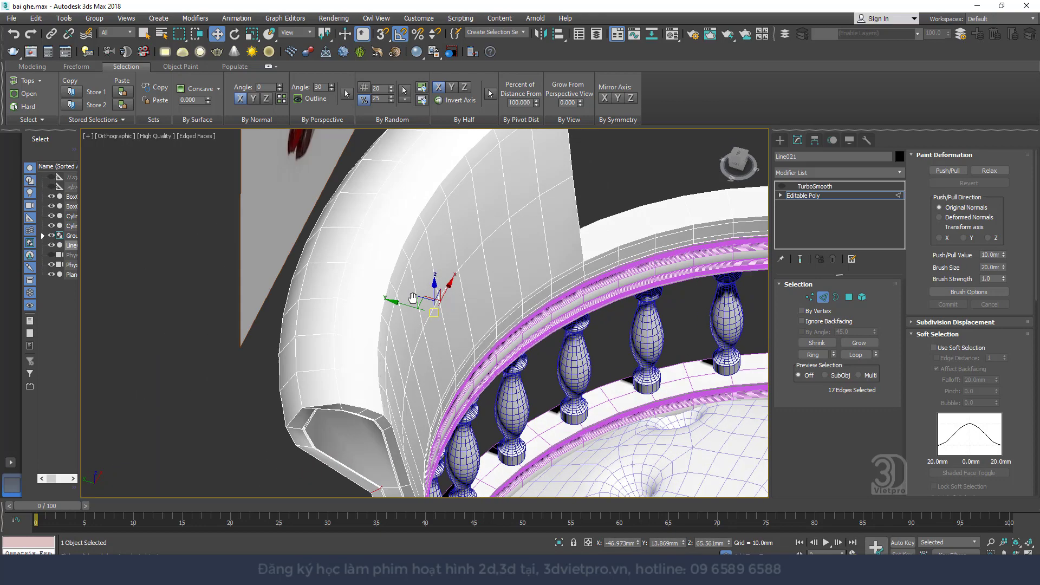
pyautogui.moveTo(428, 255); pyautogui.dragTo(427, 254)
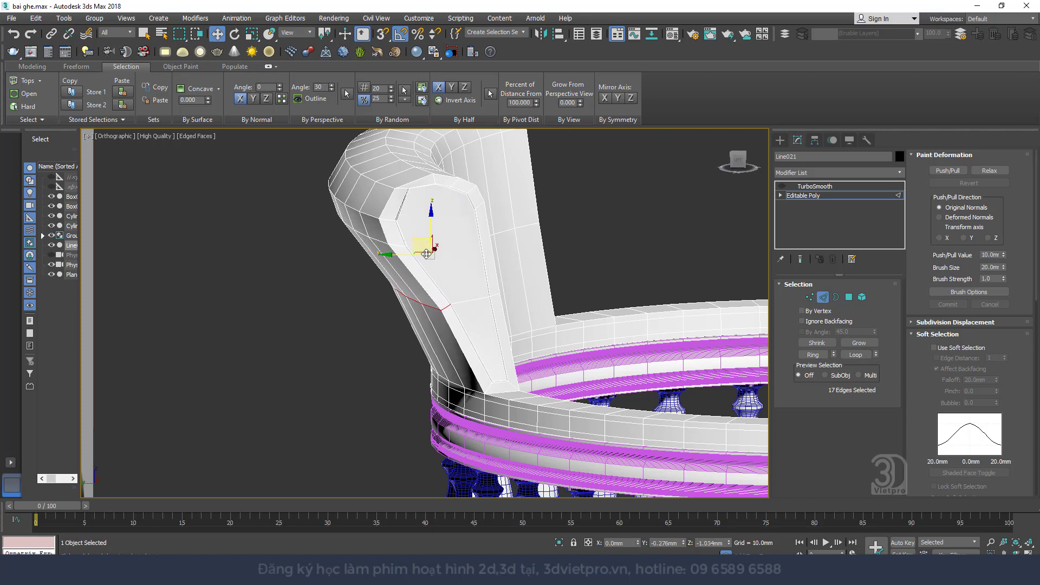
# - In side view, select the curled armrest top's vertices and rotate them about 20° upright
pyautogui.press('l')
pyautogui.scroll(-5, 423, 274)
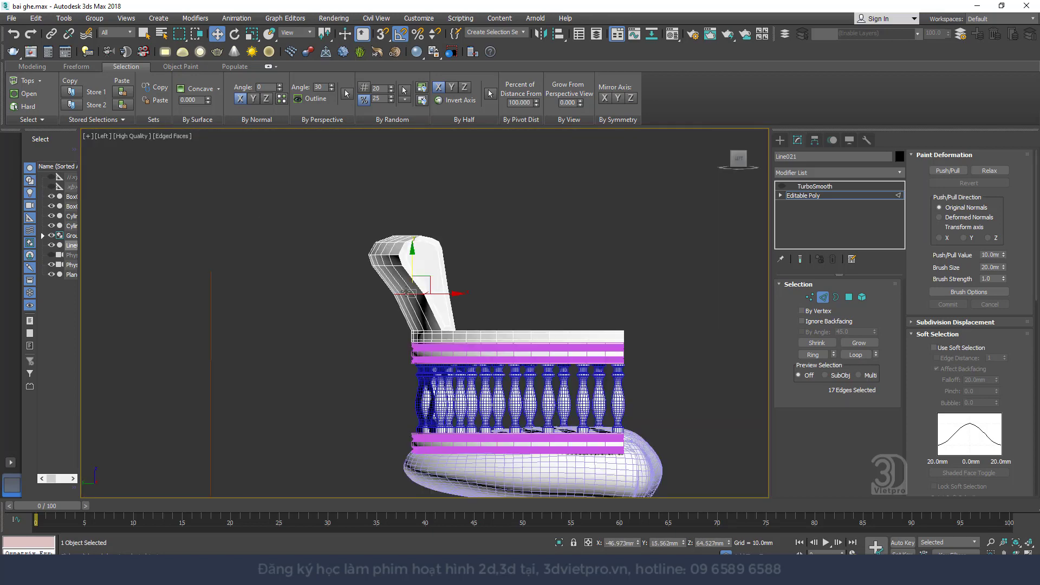
pyautogui.scroll(5, 281, 236)
pyautogui.click(808, 297)
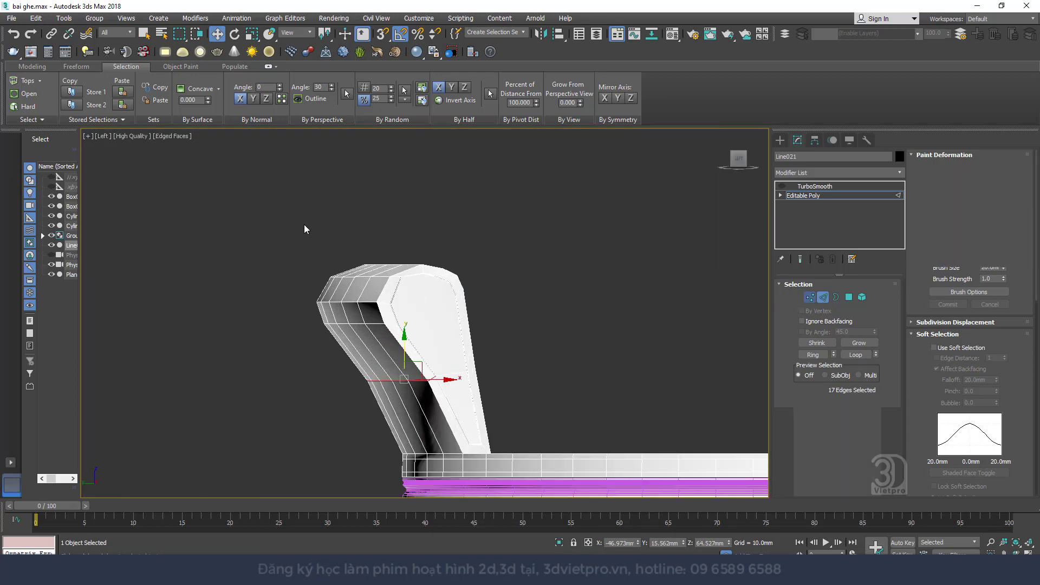
pyautogui.moveTo(255, 219); pyautogui.dragTo(534, 353)
pyautogui.rightClick(501, 287)
pyautogui.click(517, 308)
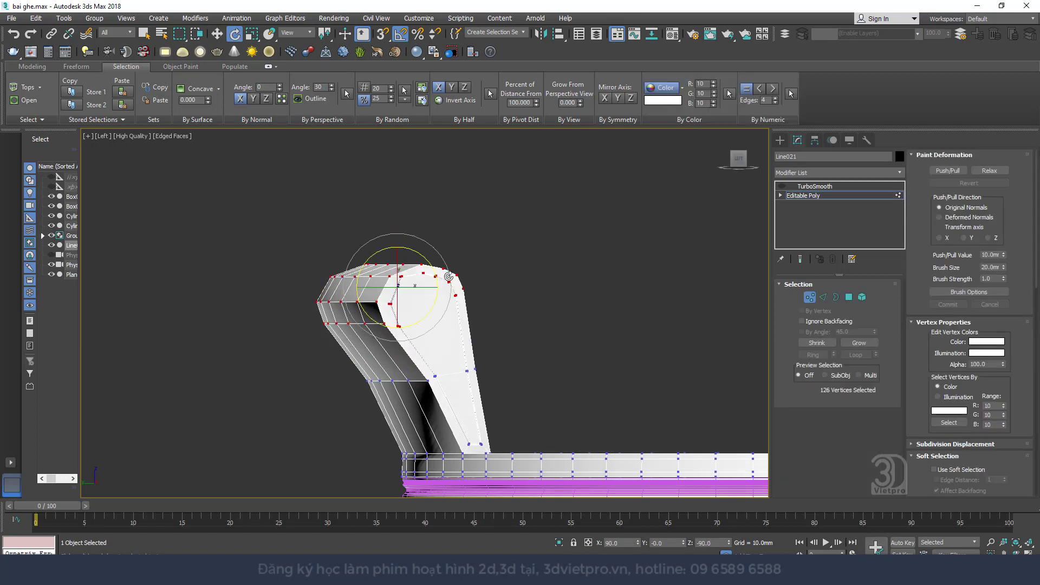
pyautogui.moveTo(430, 260); pyautogui.dragTo(421, 256)
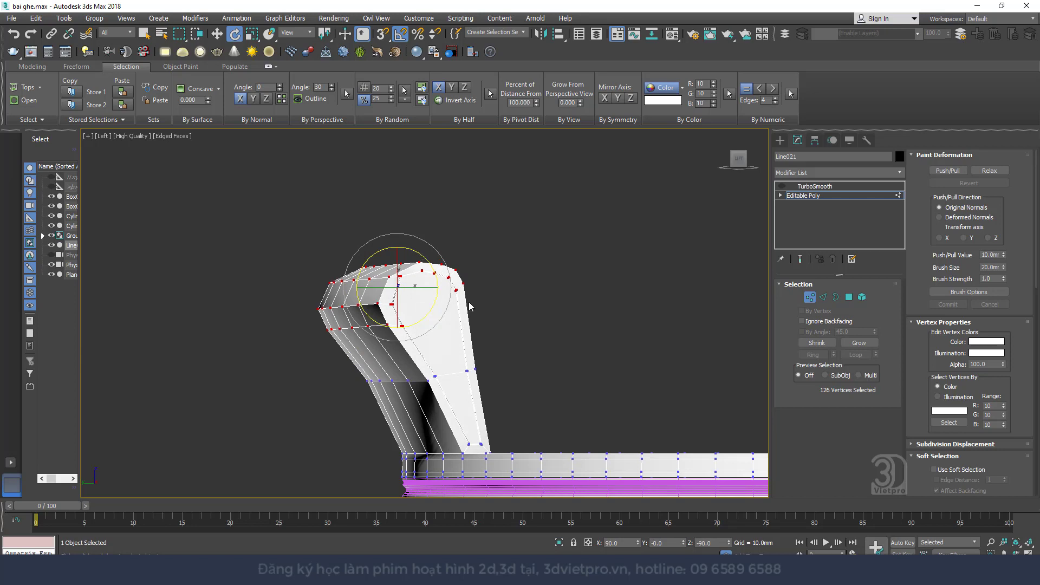
# - Raise the support's top vertices in Y and push the lower vertex row down and outward
pyautogui.moveTo(273, 235); pyautogui.dragTo(552, 395)
pyautogui.rightClick(552, 395)
pyautogui.click(572, 404)
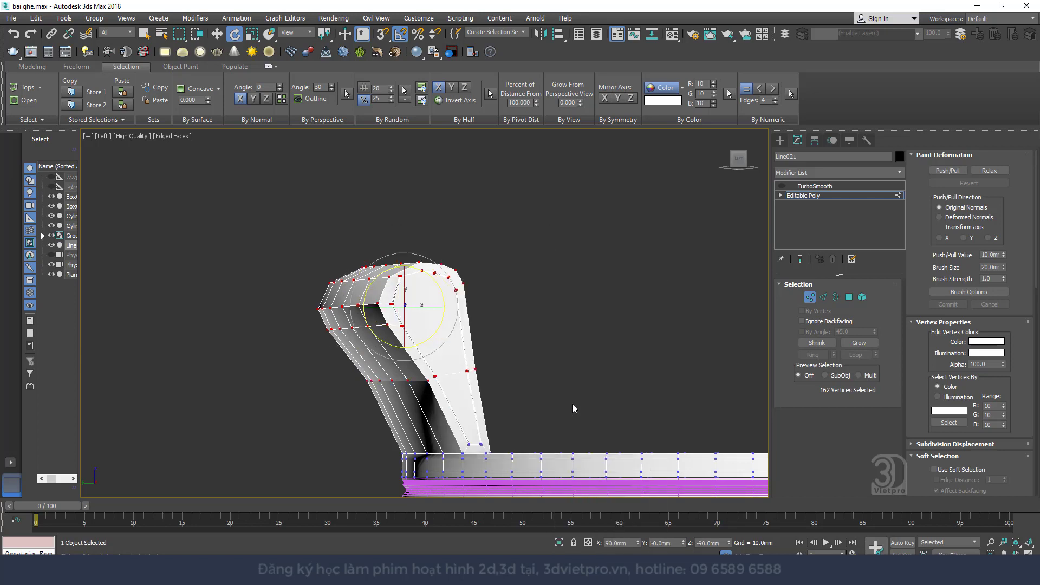
pyautogui.moveTo(405, 287); pyautogui.dragTo(407, 233)
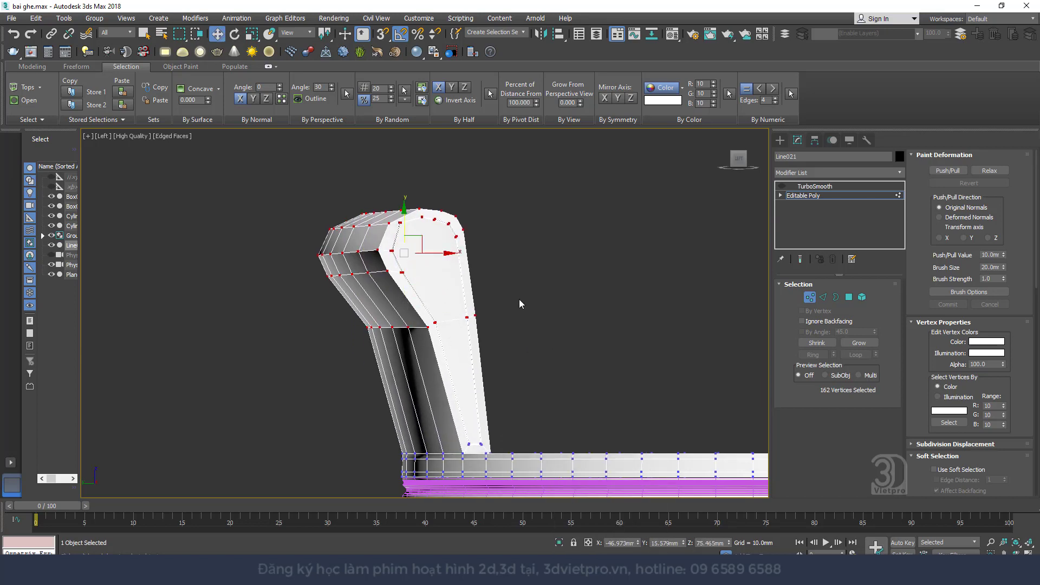
pyautogui.moveTo(435, 313); pyautogui.dragTo(457, 330)
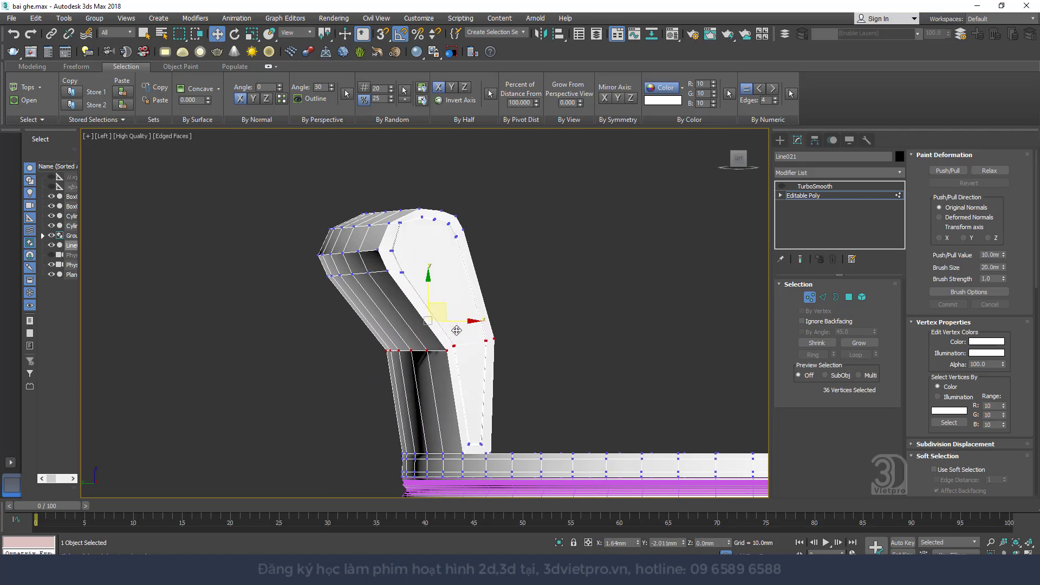
pyautogui.click(823, 297)
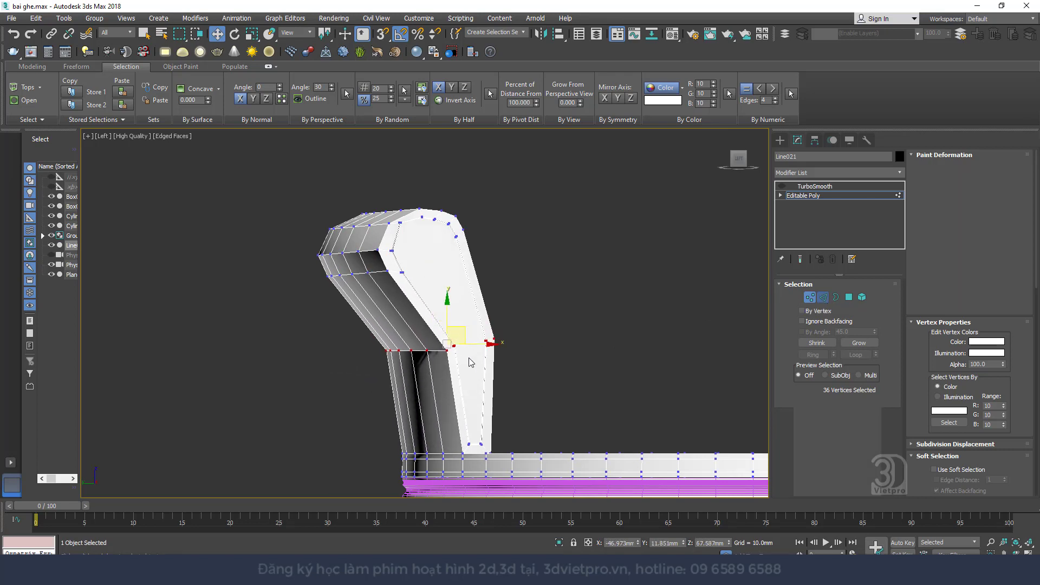
# - Chamfer the selected bend edges about 5.8 mm wide with 3 segments
pyautogui.rightClick(441, 350)
pyautogui.click(327, 409)
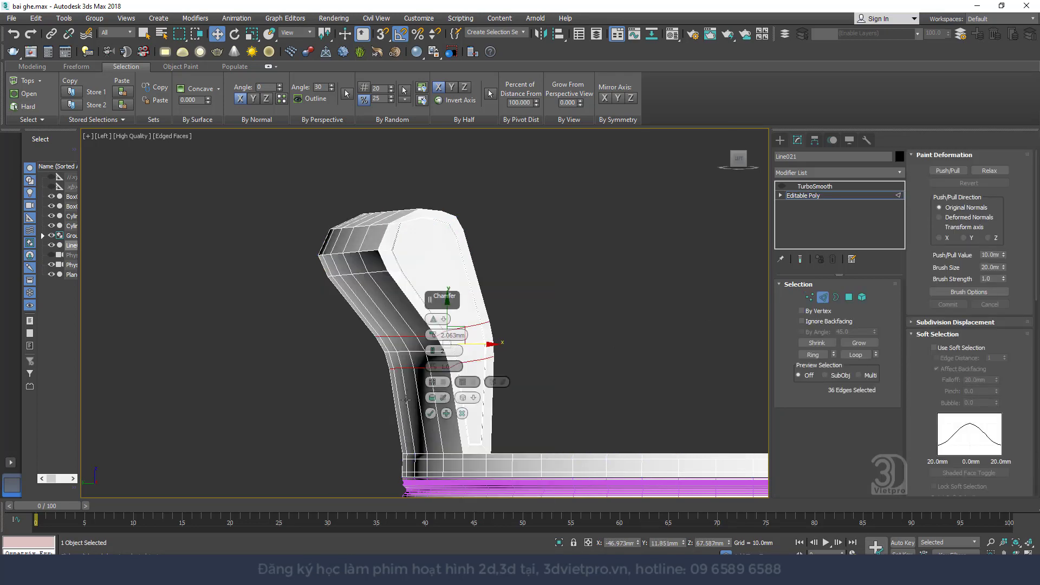
pyautogui.moveTo(432, 335); pyautogui.dragTo(432, 303)
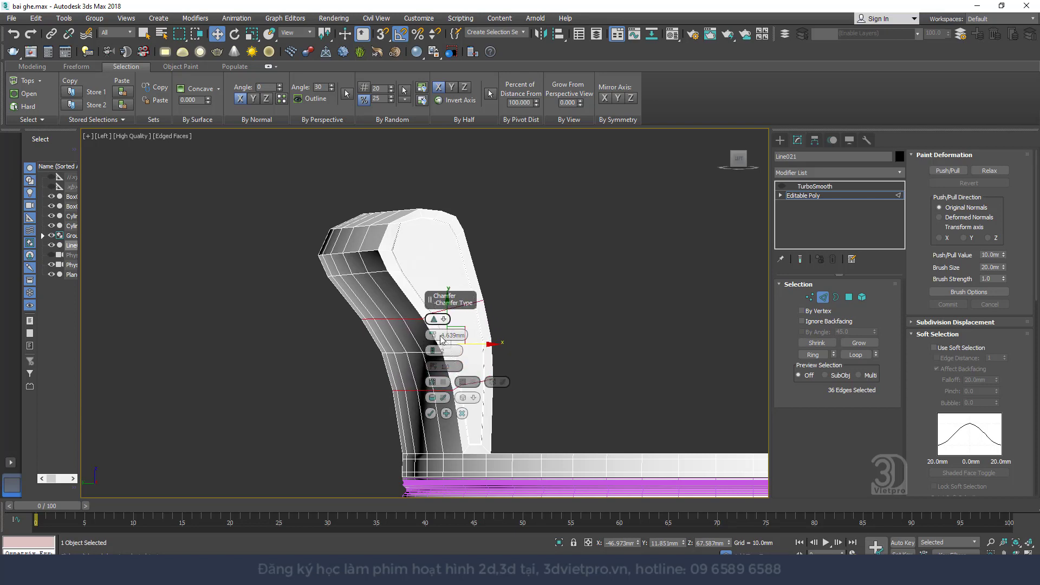
pyautogui.moveTo(433, 351); pyautogui.dragTo(433, 346)
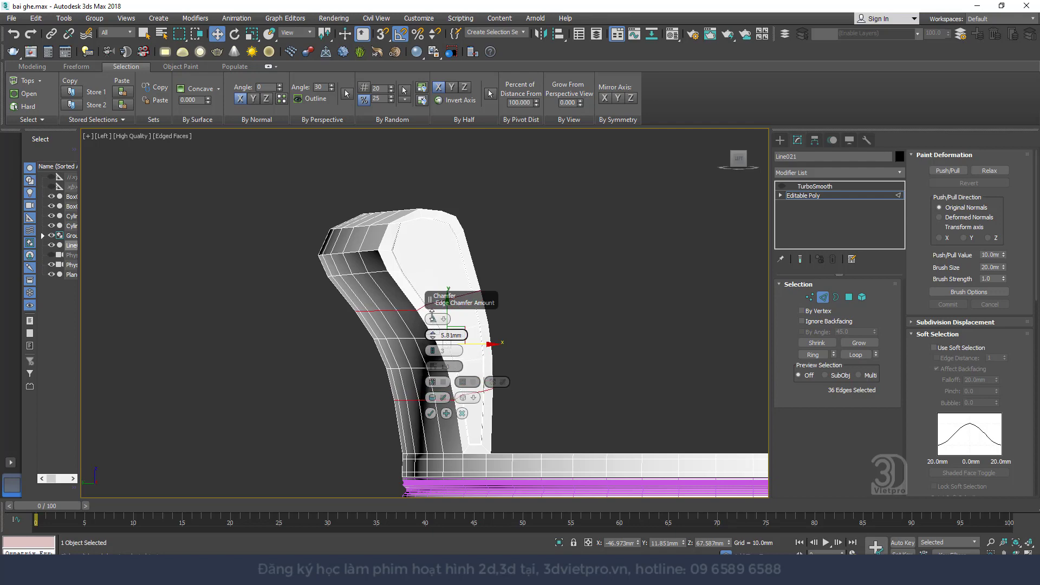
pyautogui.click(430, 413)
# - Return to the whole chair back beside the reference photo and select its TurboSmooth level
pyautogui.moveTo(431, 413)
pyautogui.keyDown('alt'); pyautogui.mouseDown(button='middle')
pyautogui.moveTo(401, 363)
pyautogui.moveTo(654, 324)
pyautogui.mouseUp(button='middle'); pyautogui.keyUp('alt')
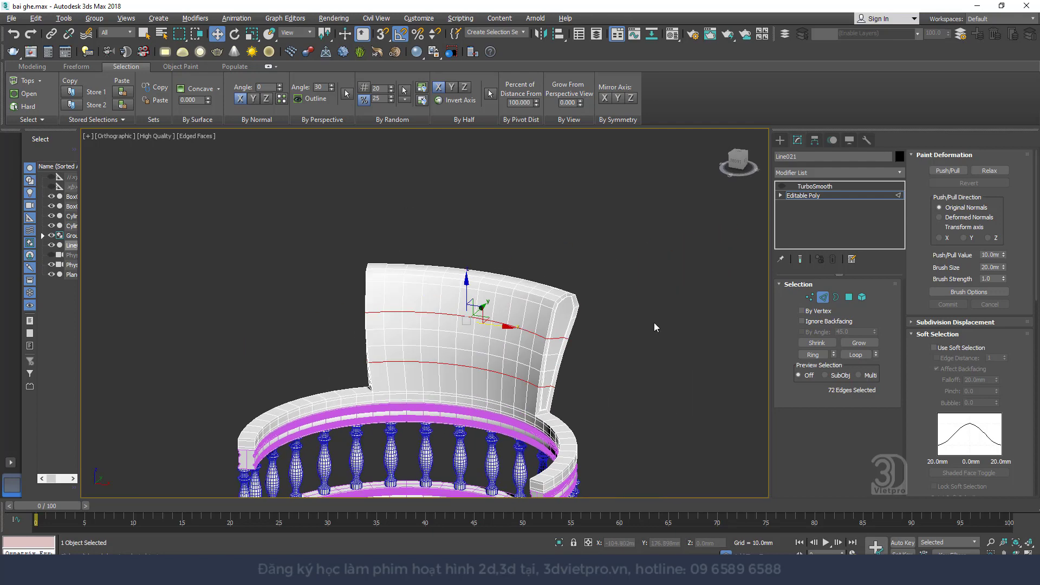
pyautogui.click(821, 298)
pyautogui.keyDown('alt'); pyautogui.moveTo(444, 325); pyautogui.dragTo(677, 303, button='middle'); pyautogui.keyUp('alt')
pyautogui.click(792, 186)
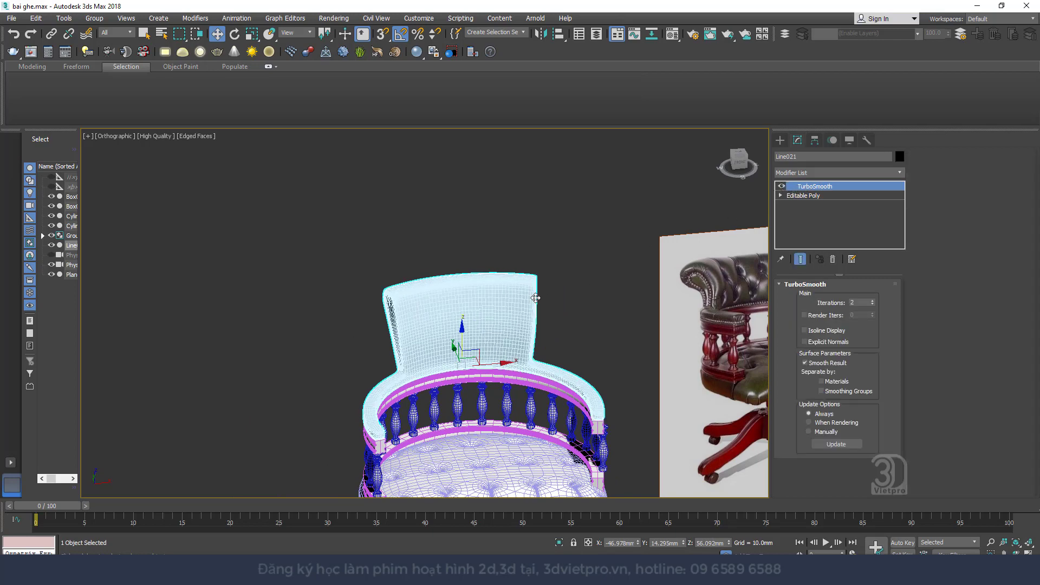
pyautogui.click(781, 186)
pyautogui.scroll(5, 398, 319)
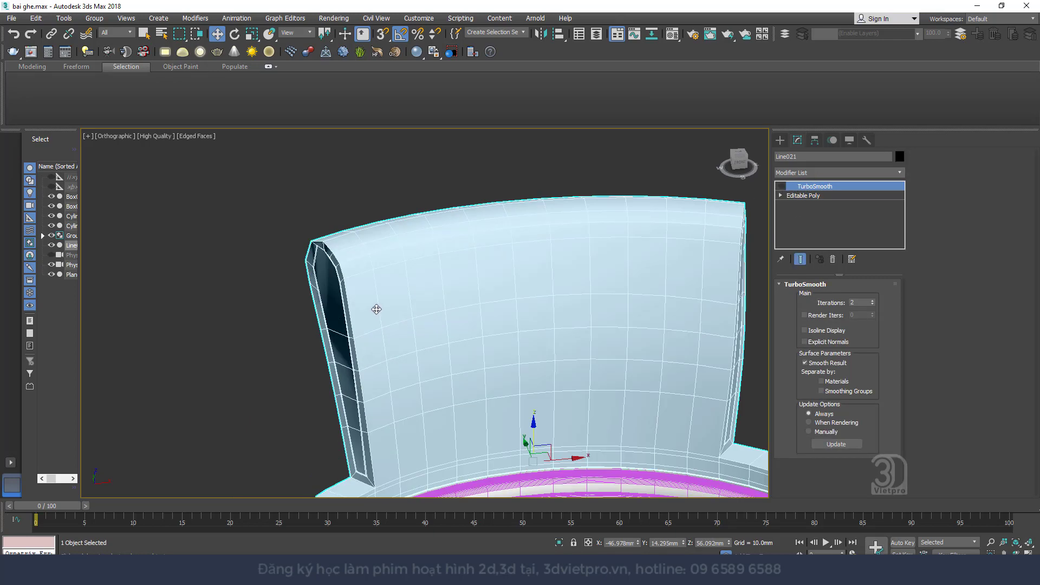
pyautogui.click(820, 196)
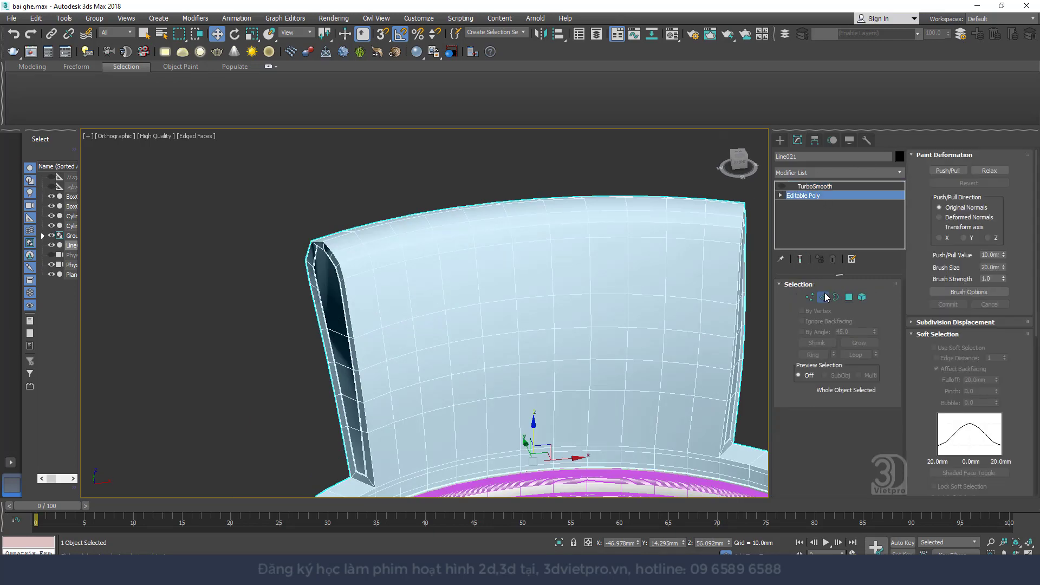
pyautogui.click(822, 297)
pyautogui.doubleClick(375, 300)
pyautogui.scroll(-2, 385, 298)
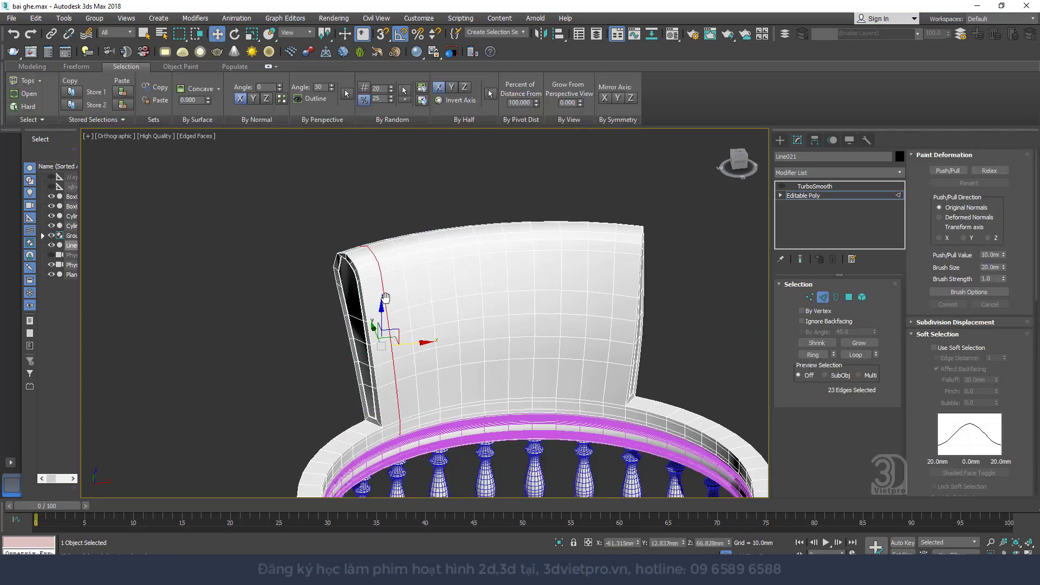
pyautogui.keyDown('alt'); pyautogui.moveTo(385, 298); pyautogui.dragTo(374, 287, button='middle'); pyautogui.keyUp('alt')
pyautogui.scroll(3, 369, 282)
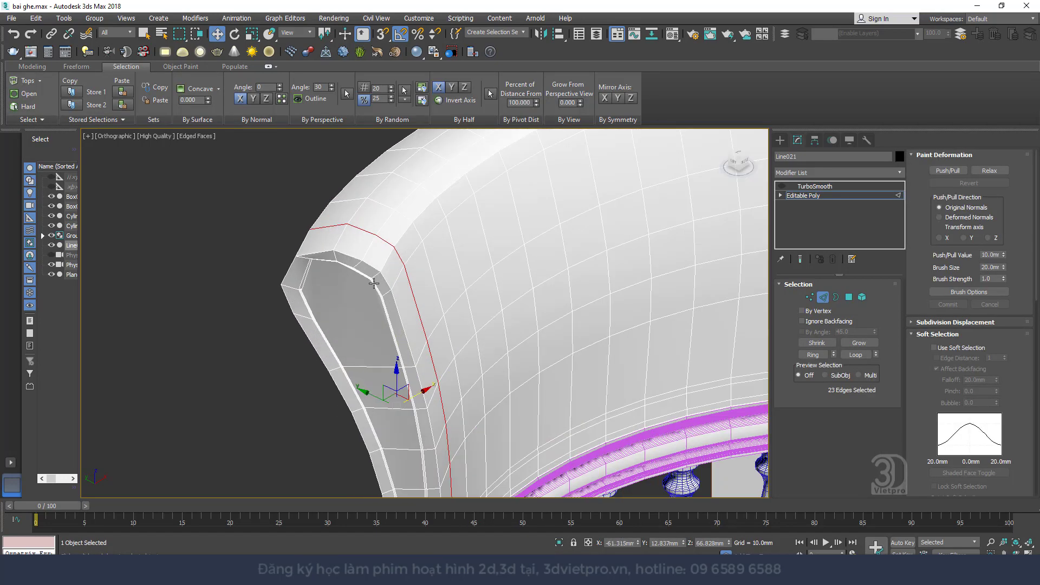
pyautogui.click(404, 285)
pyautogui.scroll(-4, 404, 285)
pyautogui.keyDown('alt'); pyautogui.moveTo(404, 284); pyautogui.dragTo(537, 297, button='middle'); pyautogui.keyUp('alt')
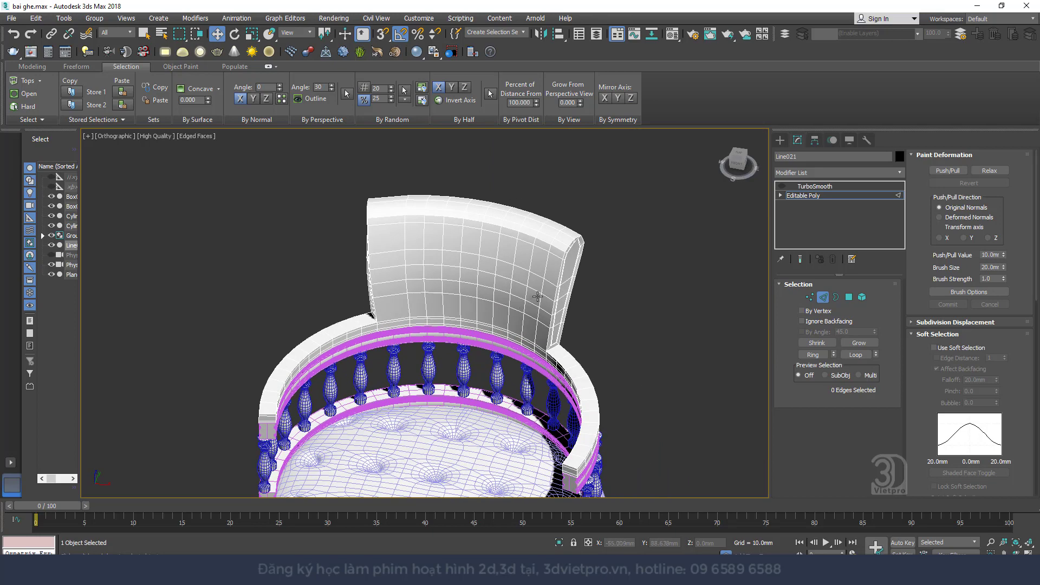
pyautogui.doubleClick(543, 288)
pyautogui.click(543, 288)
pyautogui.scroll(5, 539, 265)
pyautogui.scroll(3, 569, 219)
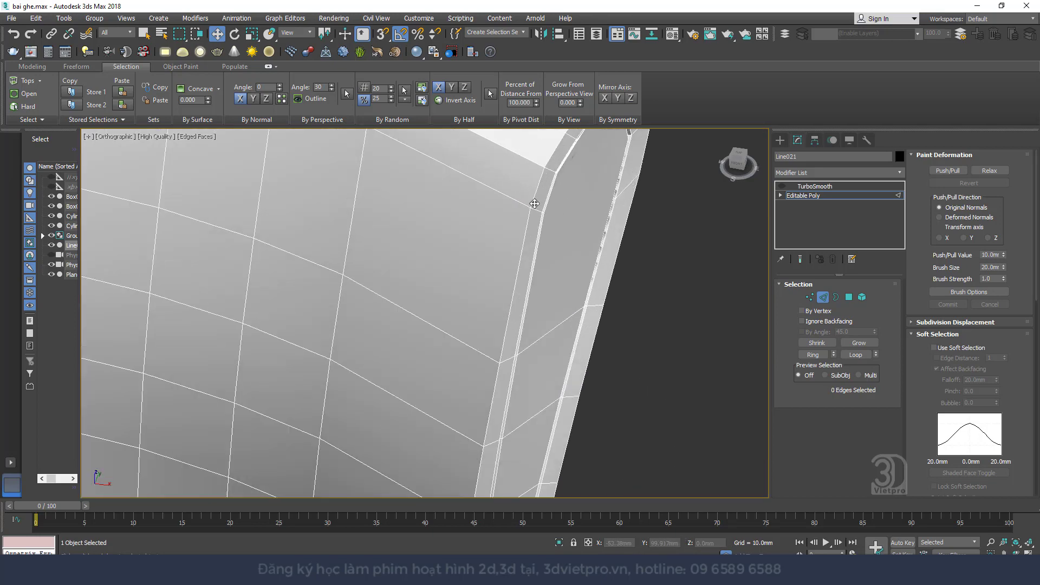
pyautogui.doubleClick(534, 204)
pyautogui.scroll(-3, 539, 249)
pyautogui.scroll(-3, 541, 276)
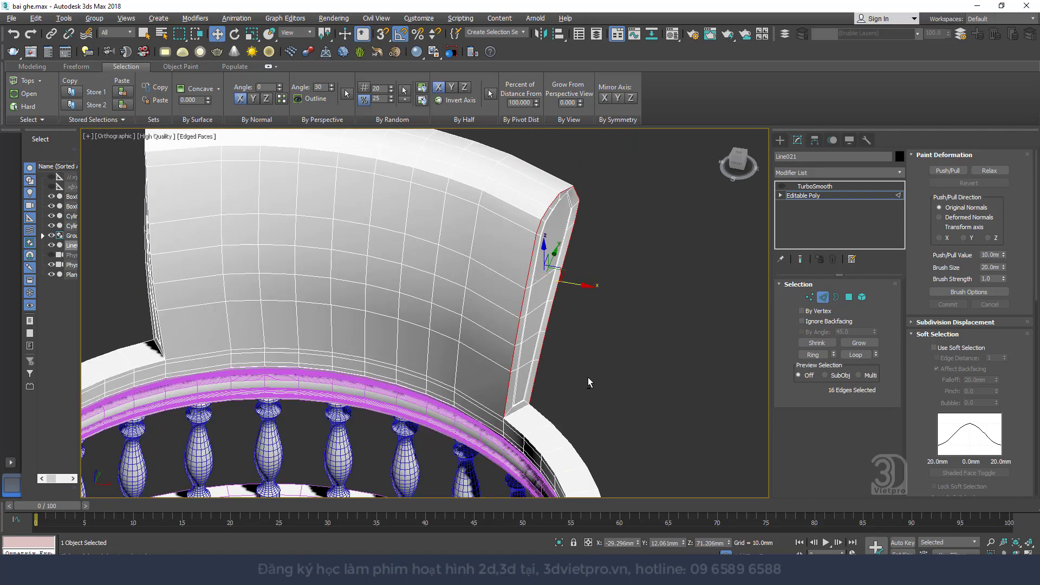
pyautogui.moveTo(578, 269); pyautogui.dragTo(549, 264)
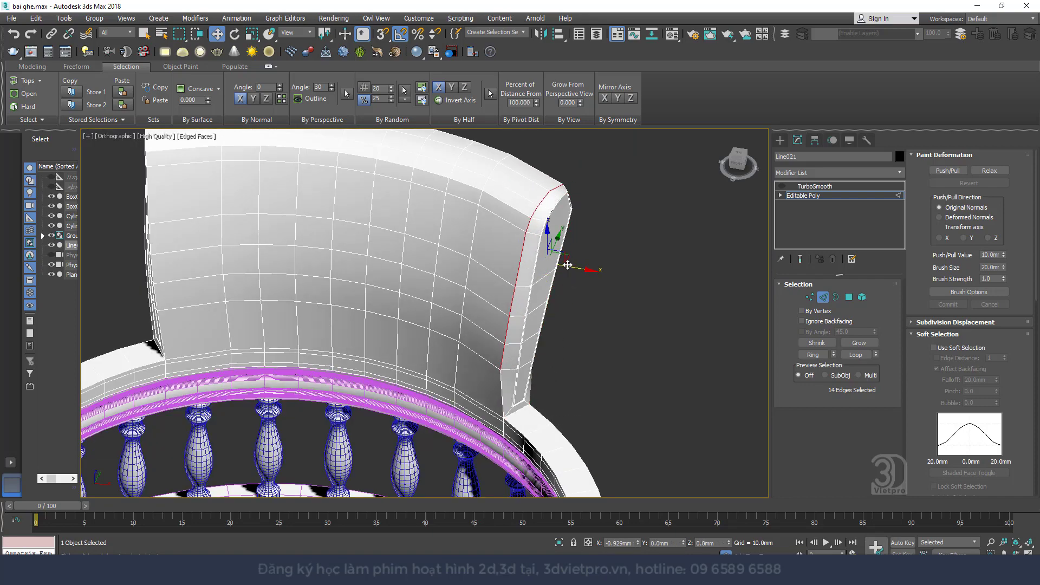
pyautogui.keyDown('alt'); pyautogui.moveTo(548, 264); pyautogui.dragTo(466, 271, button='middle'); pyautogui.keyUp('alt')
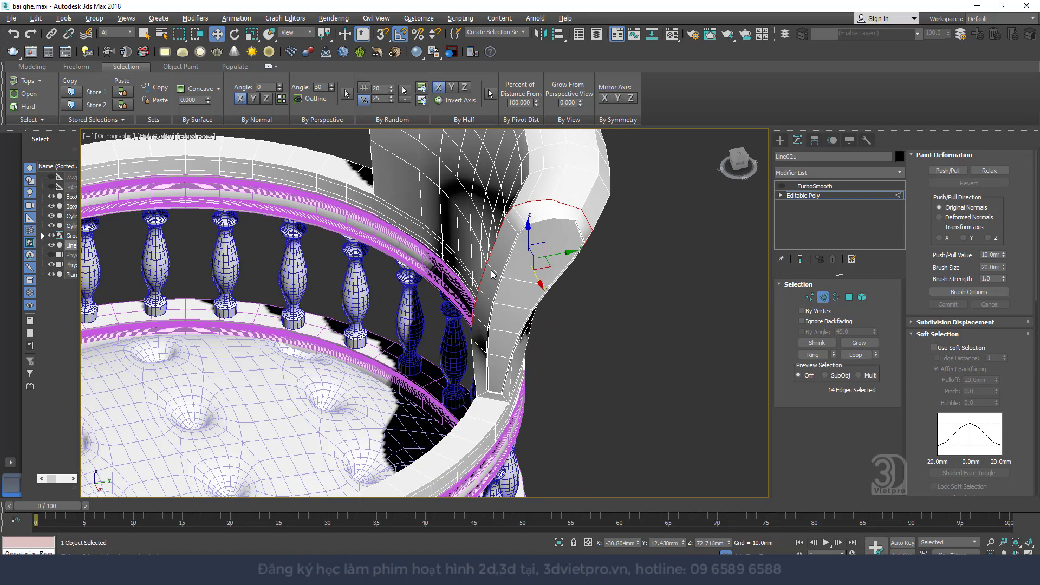
pyautogui.hotkey('ctrl', 'z')
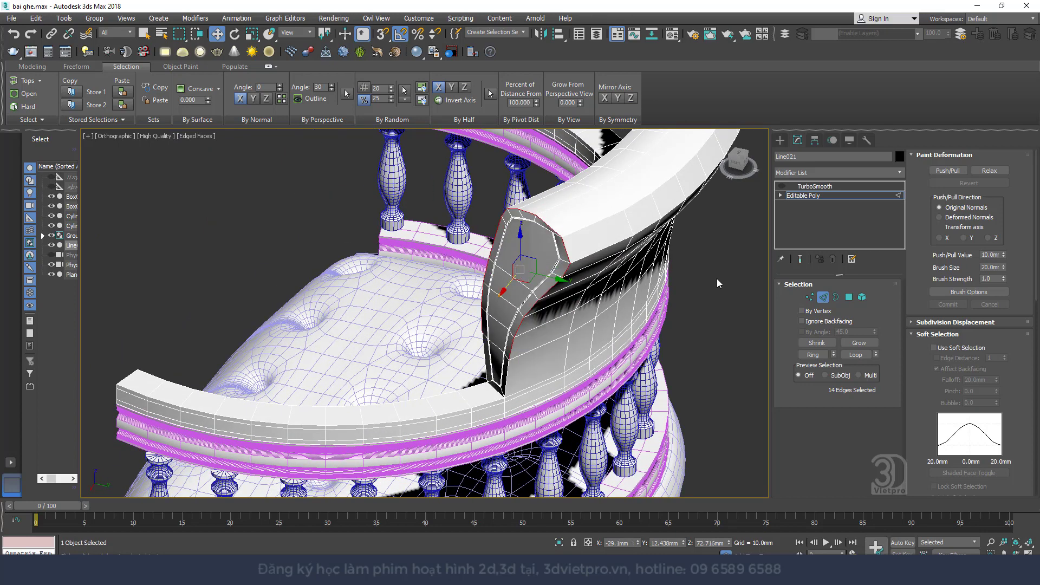
pyautogui.click(817, 296)
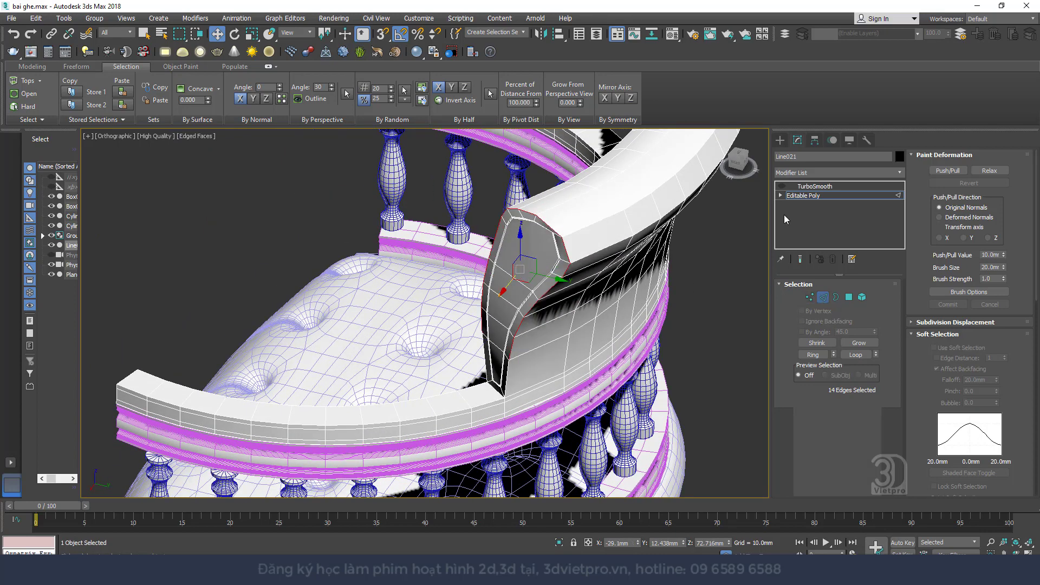
pyautogui.click(781, 185)
pyautogui.click(815, 186)
pyautogui.scroll(-5, 556, 277)
# - Hide edged faces and view the smoothed chair from front and three-quarter angles
pyautogui.moveTo(556, 278)
pyautogui.keyDown('alt'); pyautogui.mouseDown(button='middle')
pyautogui.moveTo(607, 265)
pyautogui.moveTo(572, 285)
pyautogui.moveTo(619, 219)
pyautogui.mouseUp(button='middle'); pyautogui.keyUp('alt')
pyautogui.press('F4')
pyautogui.scroll(3, 609, 238)
pyautogui.scroll(-2, 637, 258)
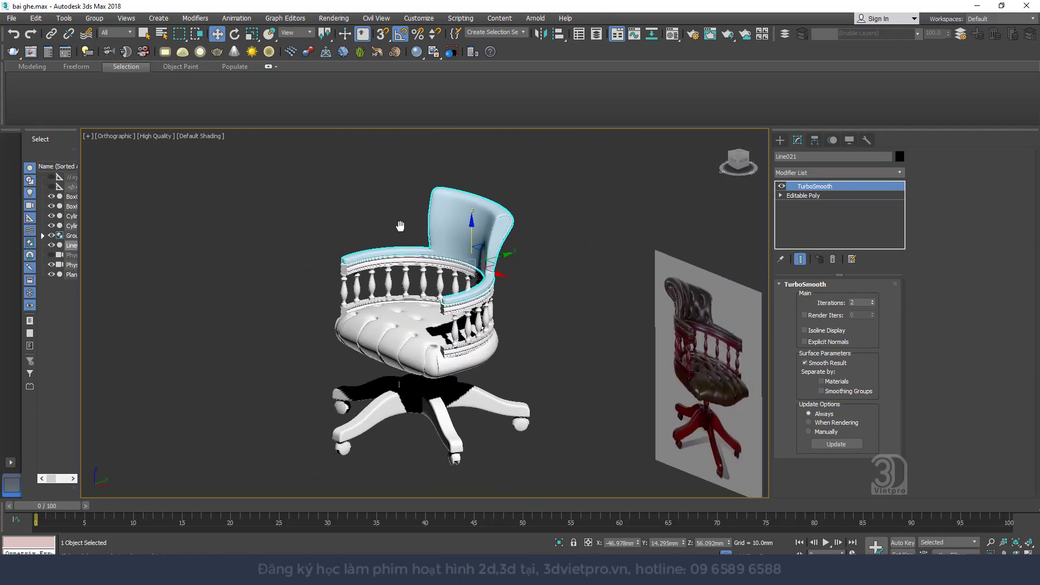
pyautogui.scroll(6, 619, 220)
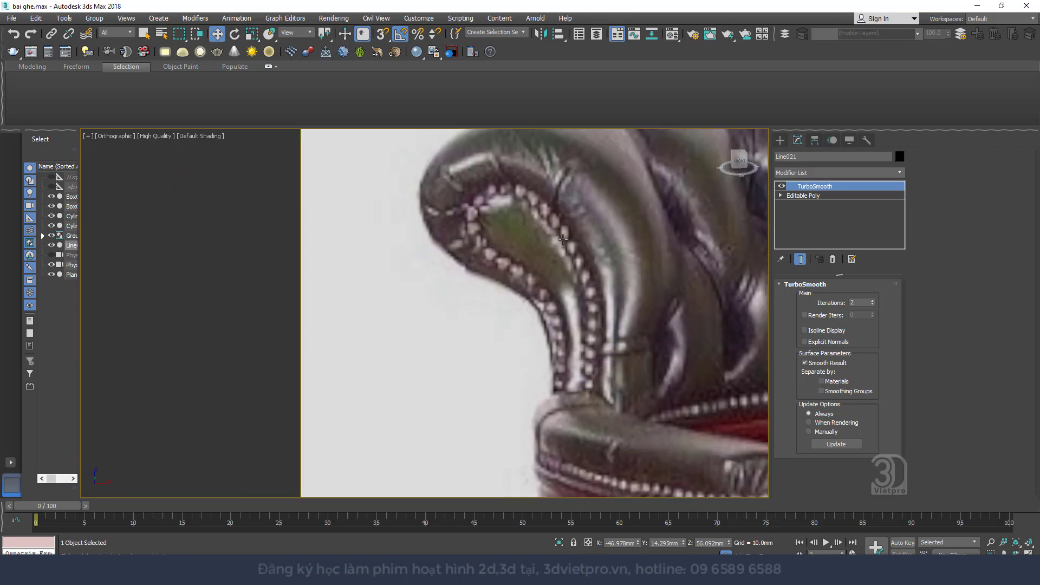
pyautogui.scroll(-6, 473, 217)
pyautogui.moveTo(472, 217)
pyautogui.keyDown('alt'); pyautogui.mouseDown(button='middle')
pyautogui.moveTo(372, 255)
pyautogui.moveTo(496, 266)
pyautogui.mouseUp(button='middle'); pyautogui.keyUp('alt')
pyautogui.scroll(5, 388, 201)
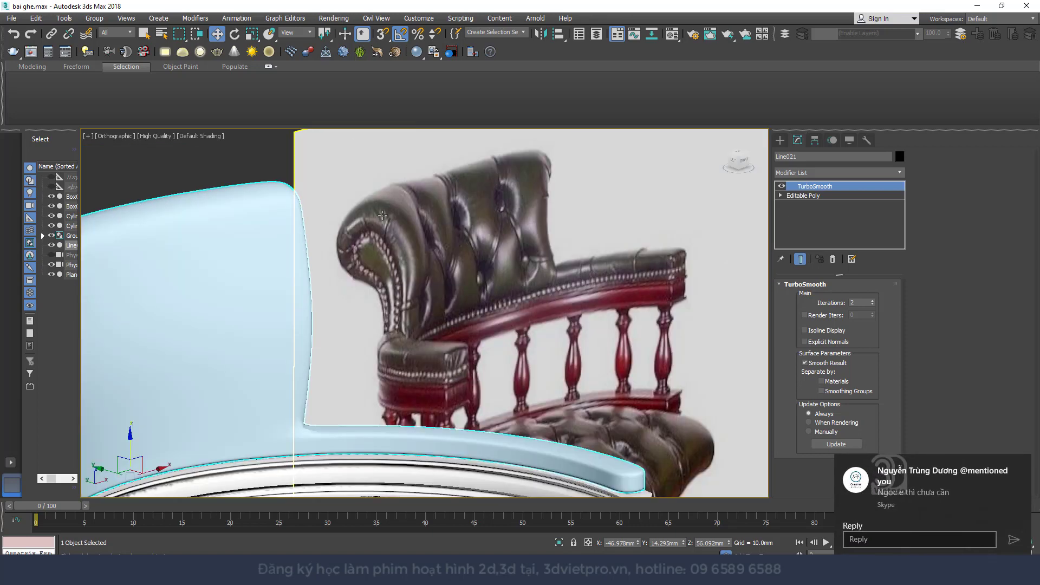
pyautogui.scroll(-5, 382, 215)
pyautogui.scroll(-3, 352, 319)
# - Switch to Perspective with the reference photo behind the chair, then deselect everything
pyautogui.click(325, 325)
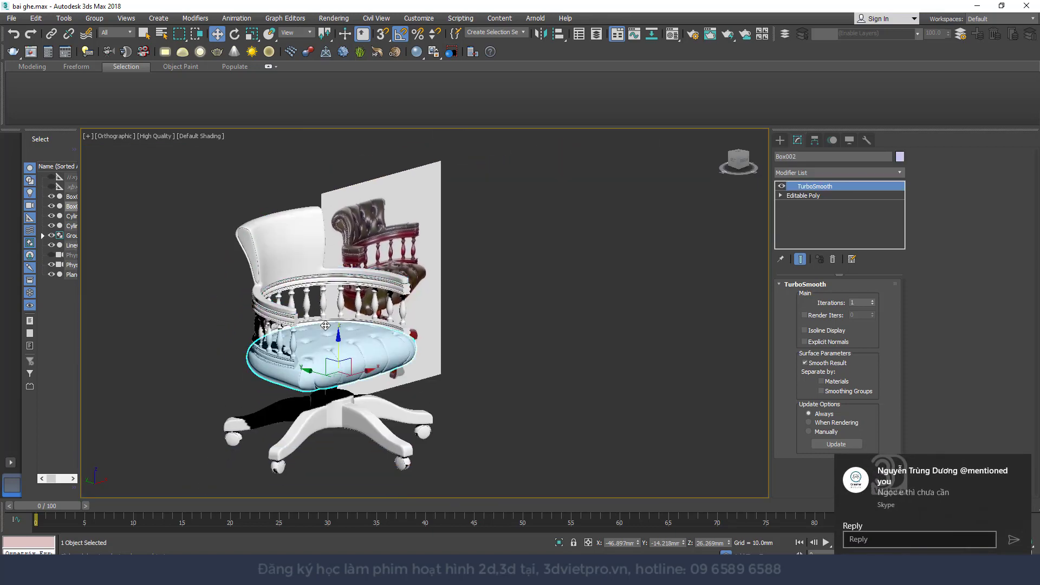
pyautogui.scroll(2, 325, 325)
pyautogui.scroll(2, 325, 325)
pyautogui.scroll(-4, 303, 328)
pyautogui.press('p')
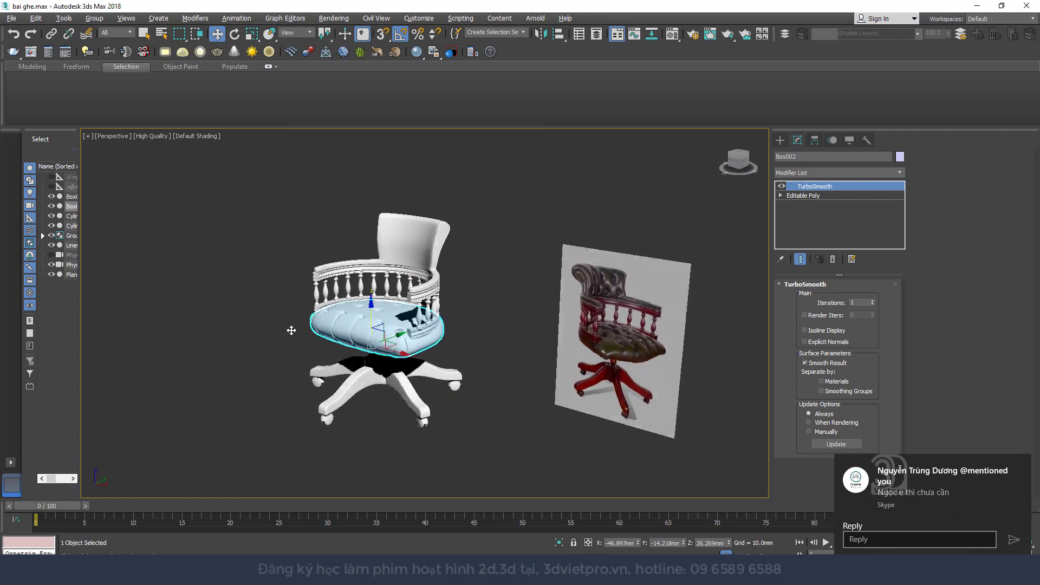
pyautogui.moveTo(291, 329)
pyautogui.keyDown('alt'); pyautogui.mouseDown(button='middle')
pyautogui.moveTo(447, 323)
pyautogui.moveTo(433, 344)
pyautogui.moveTo(606, 301)
pyautogui.mouseUp(button='middle'); pyautogui.keyUp('alt')
pyautogui.scroll(3, 451, 316)
pyautogui.click(635, 289)
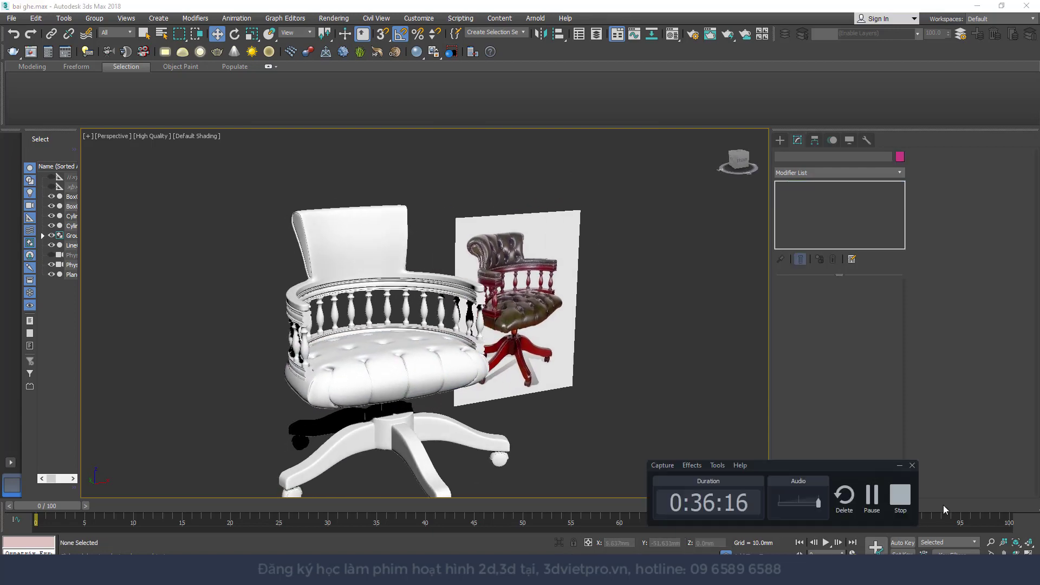